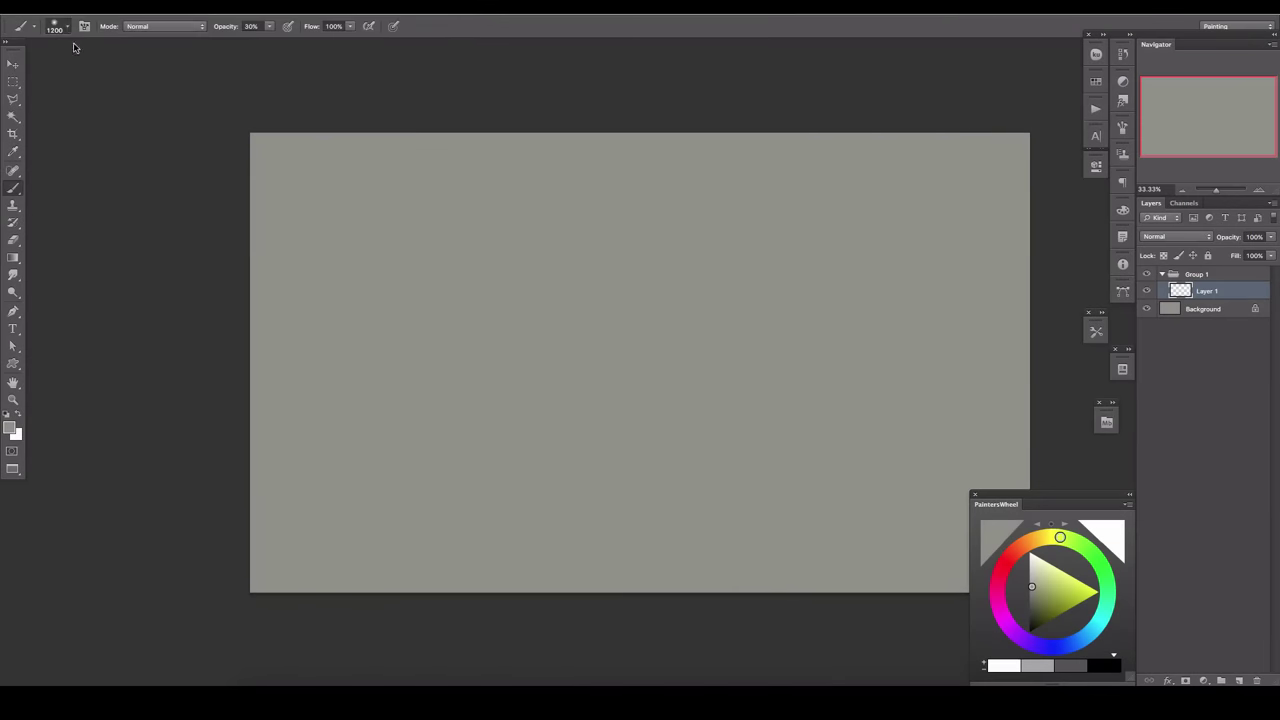
Pick a textured sketching brush and sketch the peak's diagonal lines and a sideways wedge.
{"action": "left_click", "coordinate": [66, 27]}
{"action": "left_click_drag", "start_coordinate": [264, 226], "coordinate": [208, 563]}
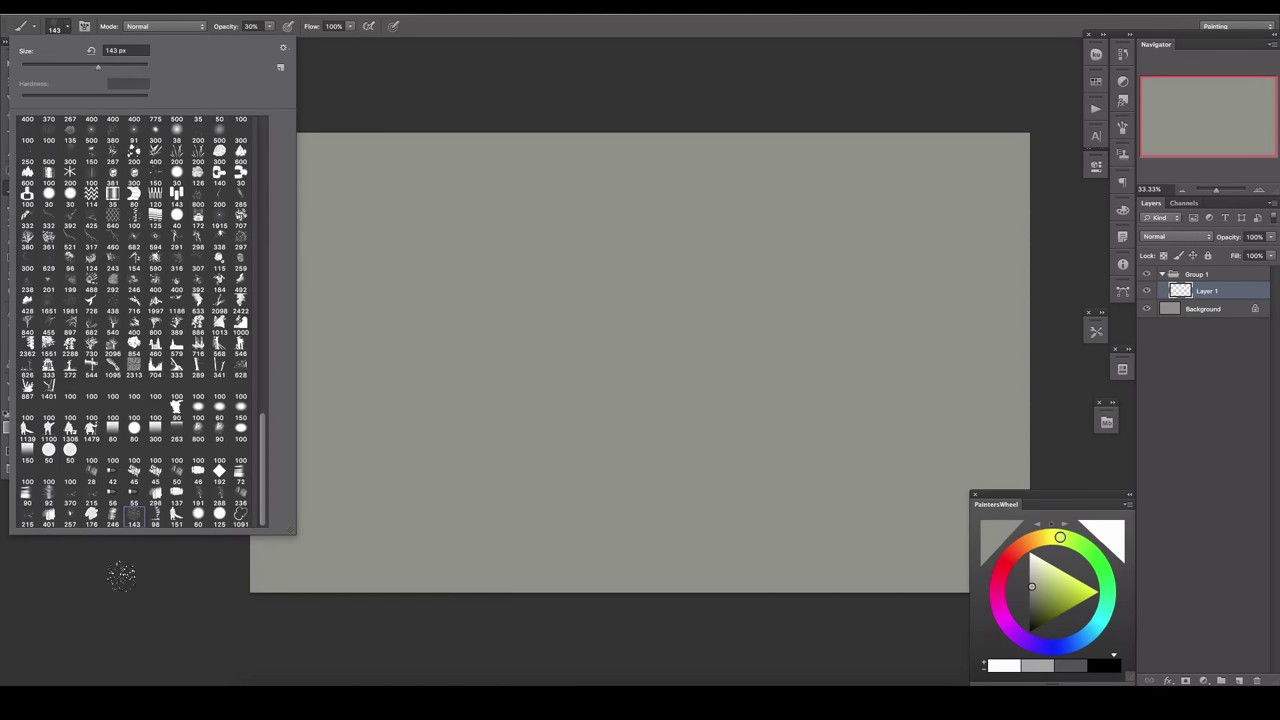
{"action": "left_click", "coordinate": [121, 575]}
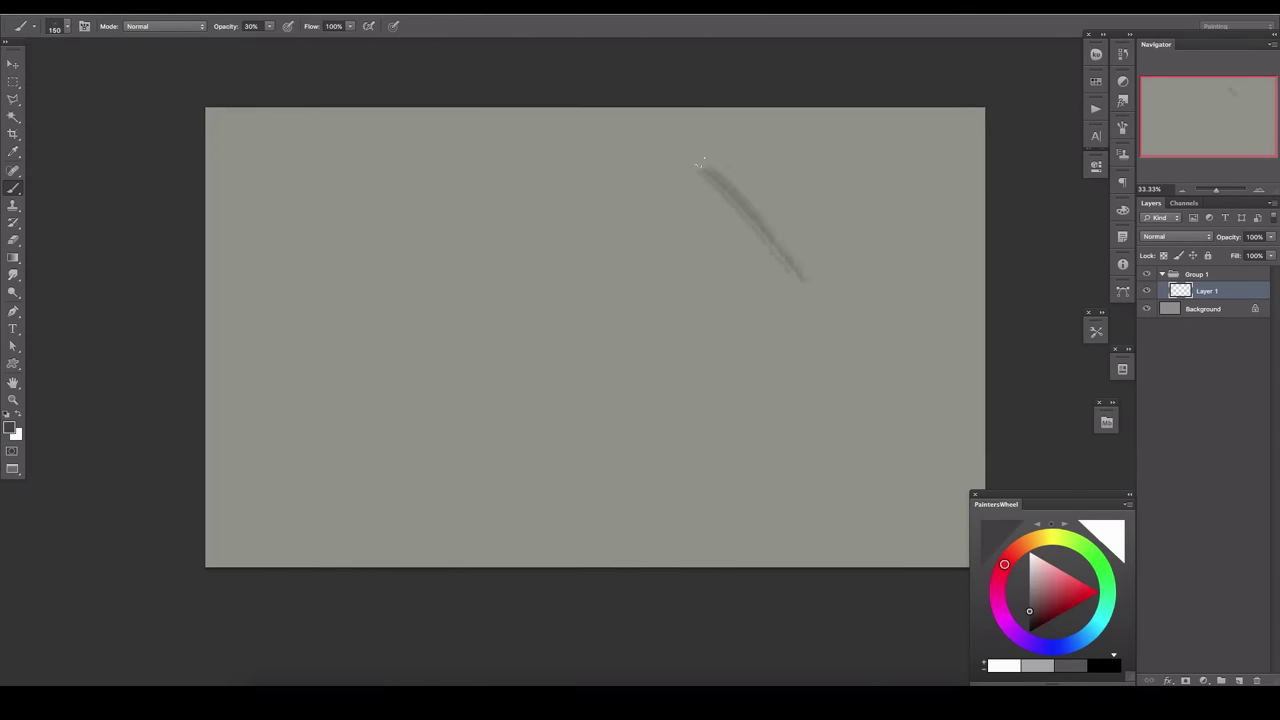
{"action": "left_click_drag", "start_coordinate": [698, 162], "coordinate": [868, 380]}
{"action": "mouse_move", "coordinate": [645, 130]}
{"action": "left_mouse_down"}
{"action": "mouse_move", "coordinate": [680, 268]}
{"action": "mouse_move", "coordinate": [420, 340]}
{"action": "left_mouse_up"}
{"action": "left_click_drag", "start_coordinate": [655, 278], "coordinate": [355, 380]}
{"action": "left_click_drag", "start_coordinate": [420, 335], "coordinate": [732, 385]}
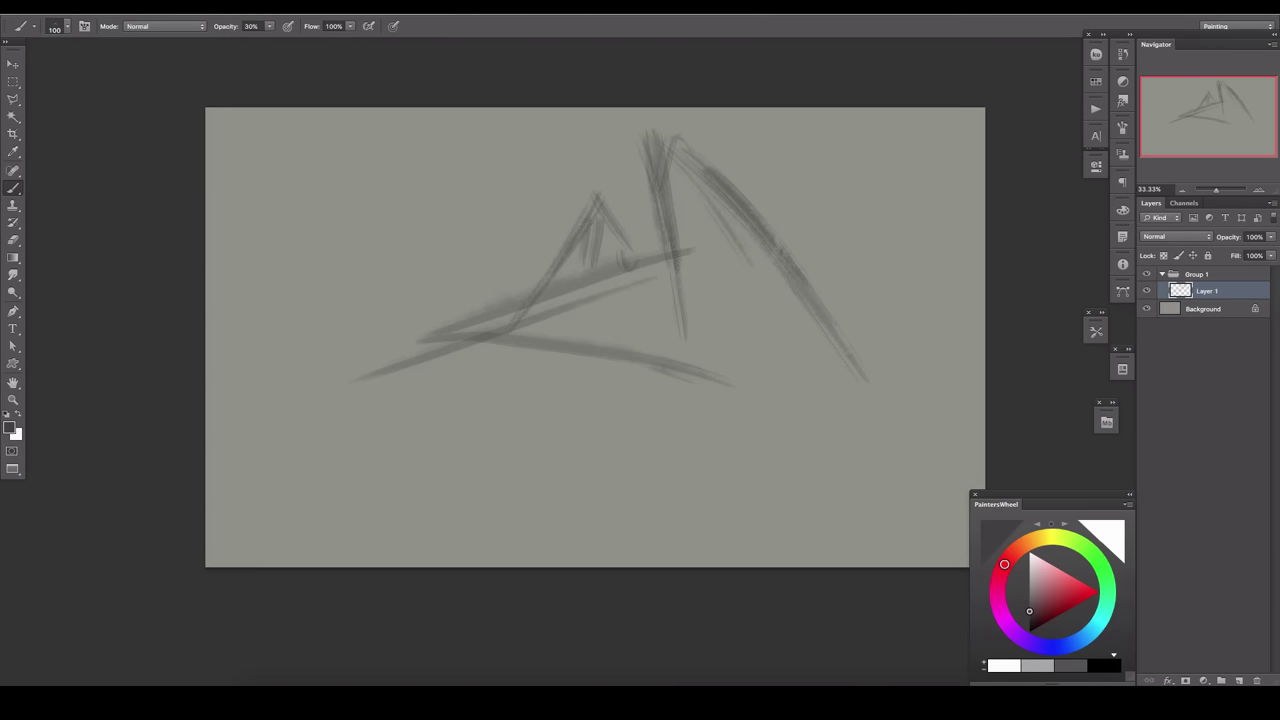
View the canvas alone, then sketch curved hill lines below the wedge, undoing one stroke.
{"action": "key", "text": "Tab"}
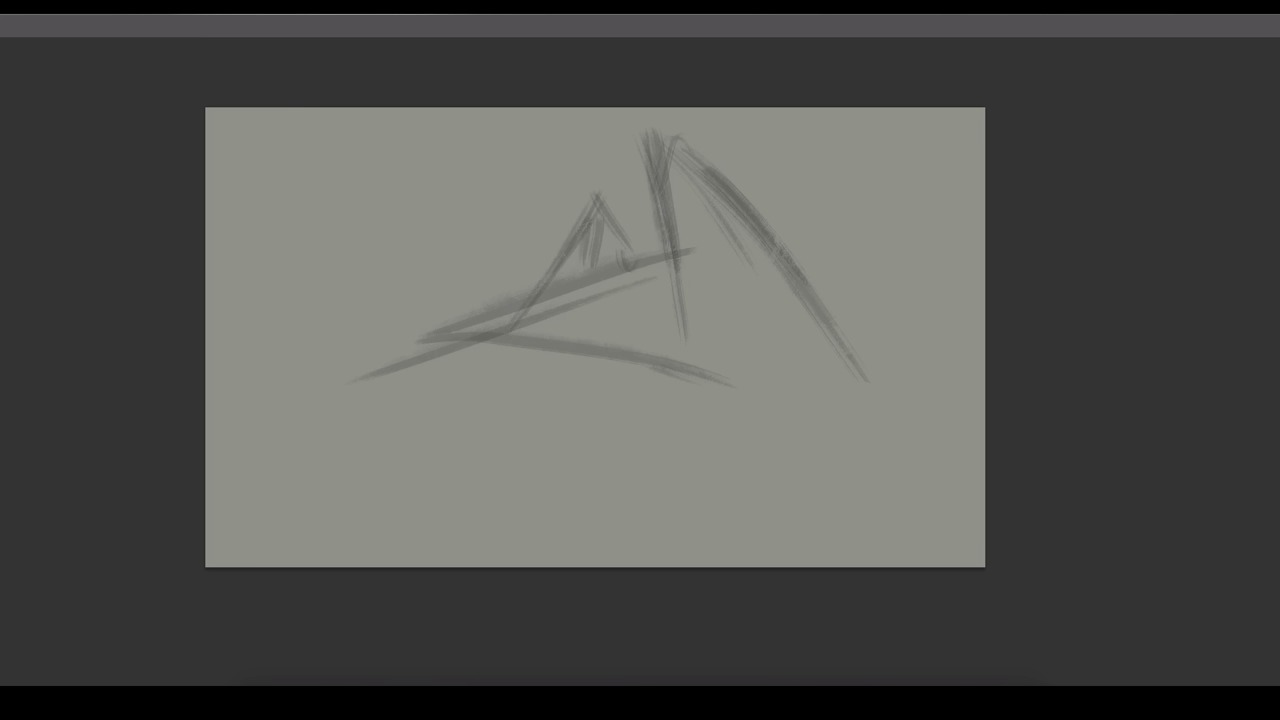
{"action": "key", "text": "Tab"}
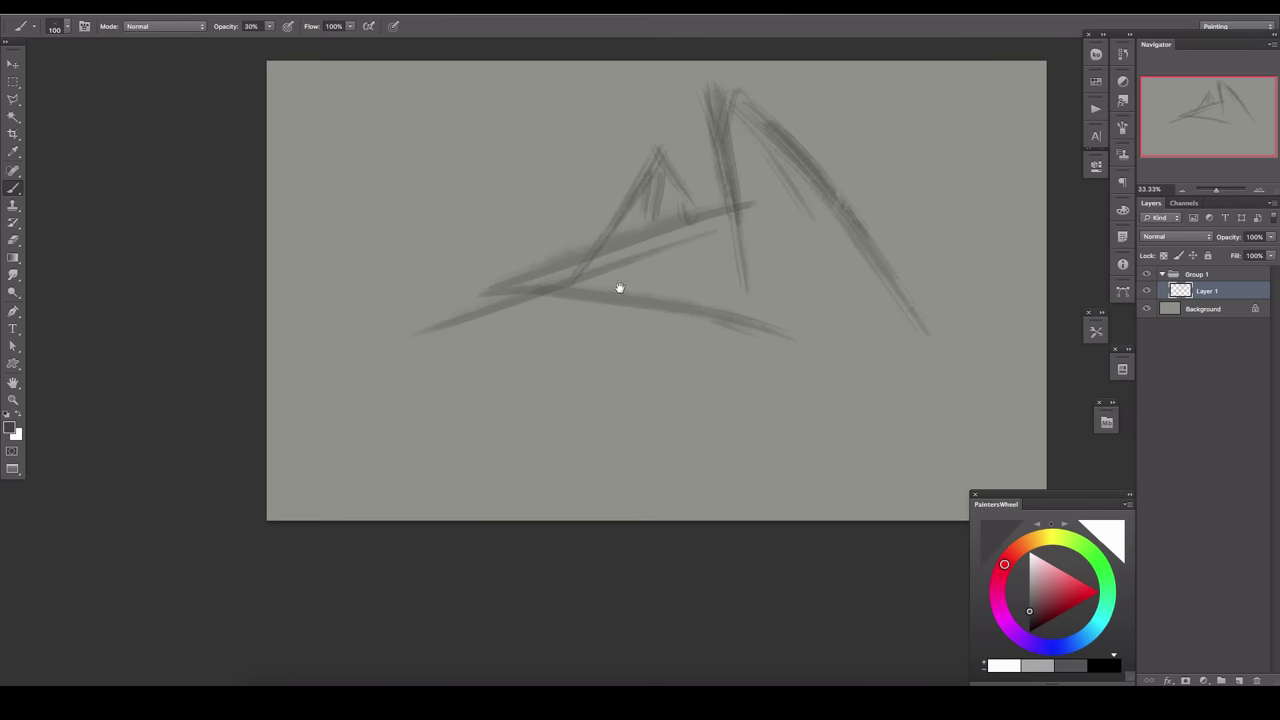
{"action": "left_click_drag", "start_coordinate": [356, 373], "coordinate": [659, 413]}
{"action": "left_click_drag", "start_coordinate": [659, 413], "coordinate": [393, 334]}
{"action": "left_click_drag", "start_coordinate": [266, 277], "coordinate": [494, 333]}
{"action": "left_click_drag", "start_coordinate": [420, 290], "coordinate": [840, 490]}
{"action": "key", "text": "ctrl+z"}
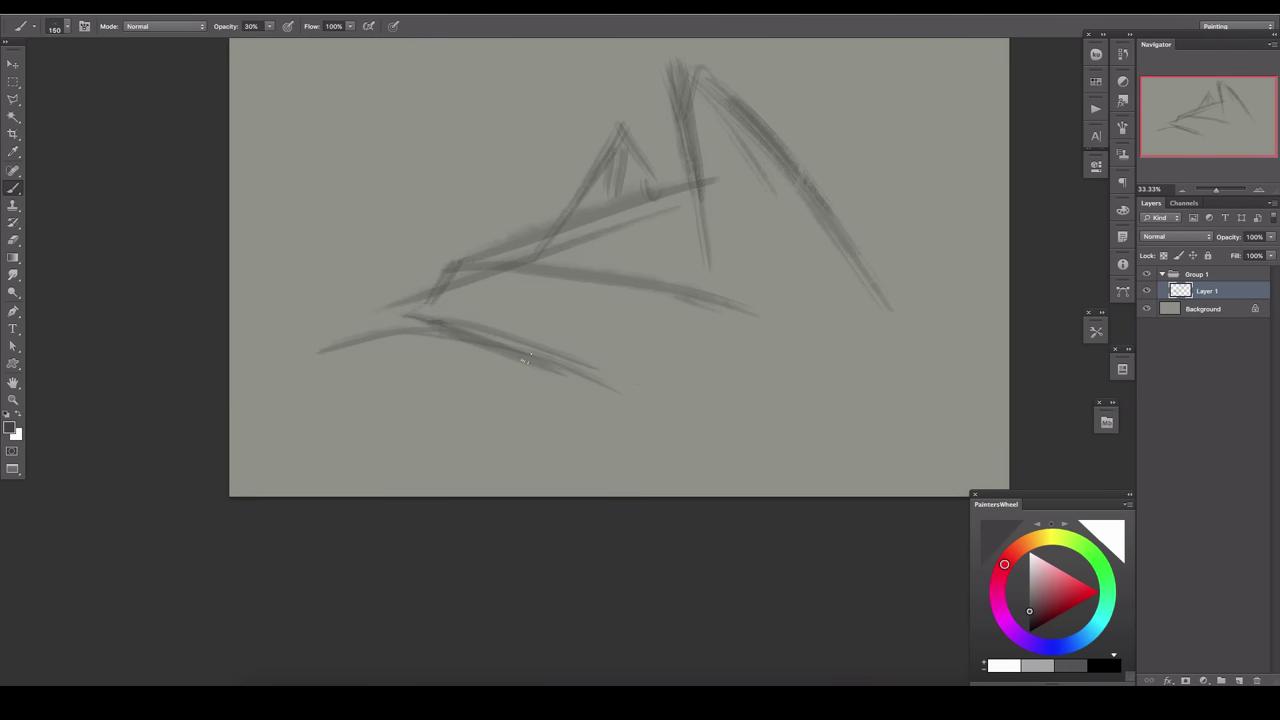
{"action": "left_click_drag", "start_coordinate": [641, 400], "coordinate": [300, 470]}
Flip the canvas horizontally to check the sketch and undo the upper-left diagonal strokes.
{"action": "key", "text": "ctrl+z"}
{"action": "left_click", "coordinate": [140, 5]}
{"action": "left_click", "coordinate": [200, 34]}
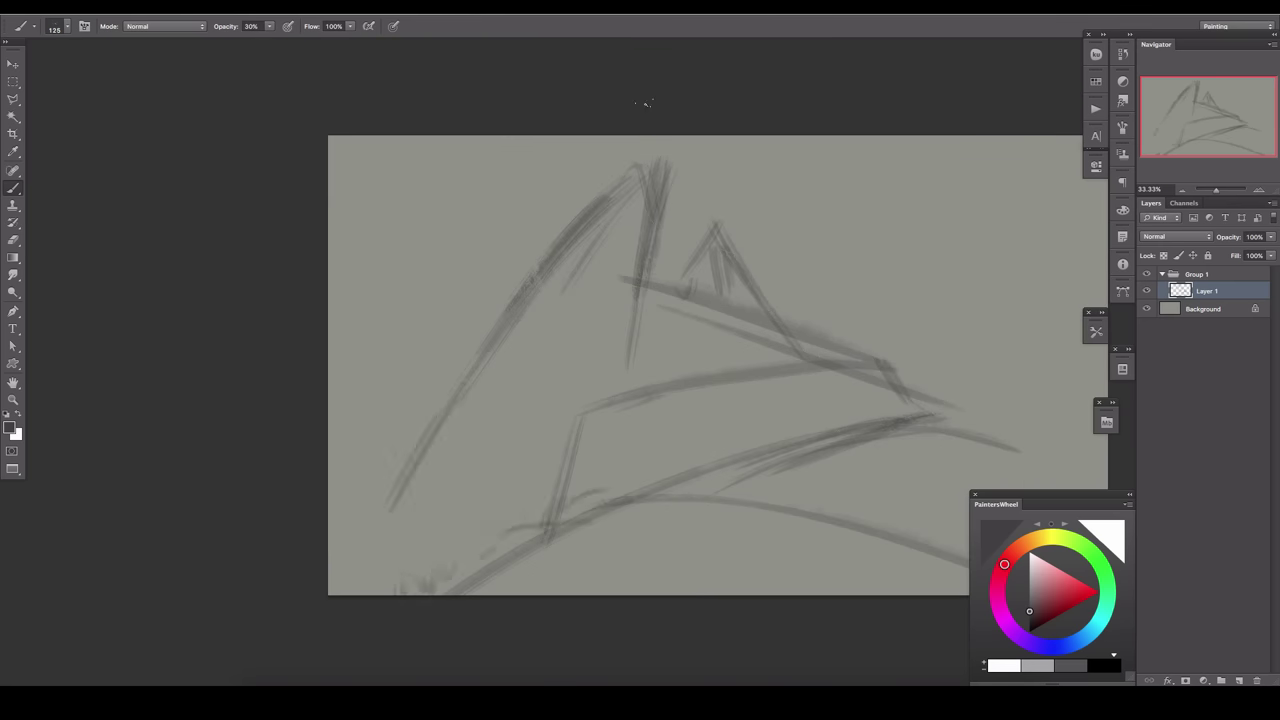
{"action": "key", "text": "ctrl+alt+z"}
Enlarge the brush to 150 and redraw the upper-left diagonal strokes.
{"action": "key", "text": "ctrl+alt+z"}
{"action": "key", "text": "]"}
{"action": "left_click_drag", "start_coordinate": [415, 405], "coordinate": [529, 67]}
{"action": "key", "text": "ctrl+alt+z"}
{"action": "left_click_drag", "start_coordinate": [512, 320], "coordinate": [587, 211]}
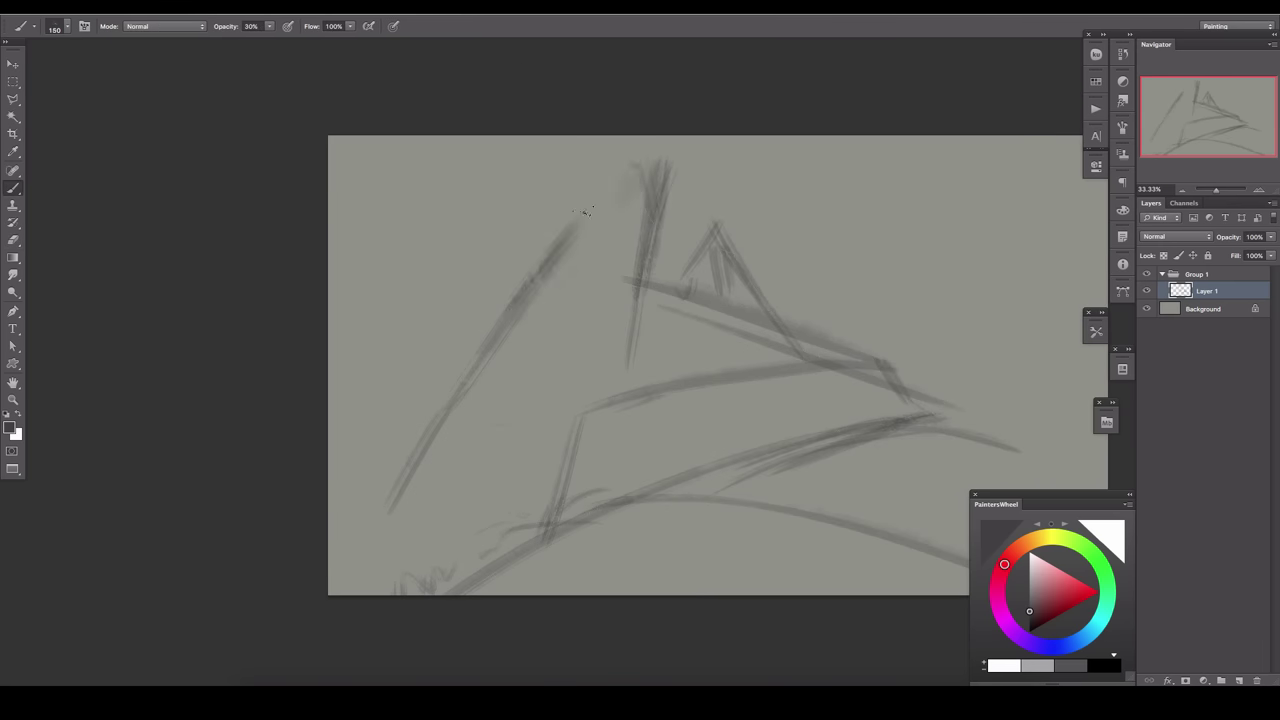
{"action": "left_click_drag", "start_coordinate": [545, 140], "coordinate": [380, 435]}
{"action": "left_click_drag", "start_coordinate": [601, 104], "coordinate": [431, 94]}
{"action": "key", "text": "ctrl+alt+z"}
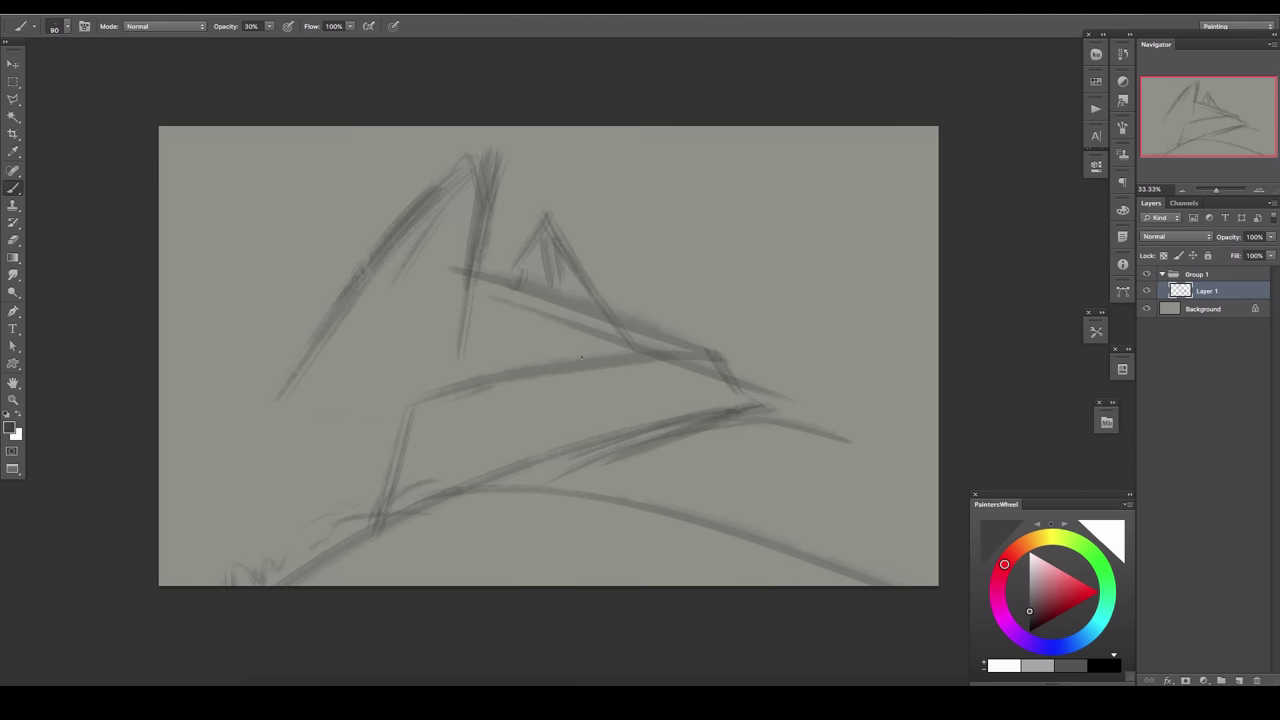
On a new layer, block in the central peak with dark triangle custom shapes.
{"action": "left_click", "coordinate": [1239, 681]}
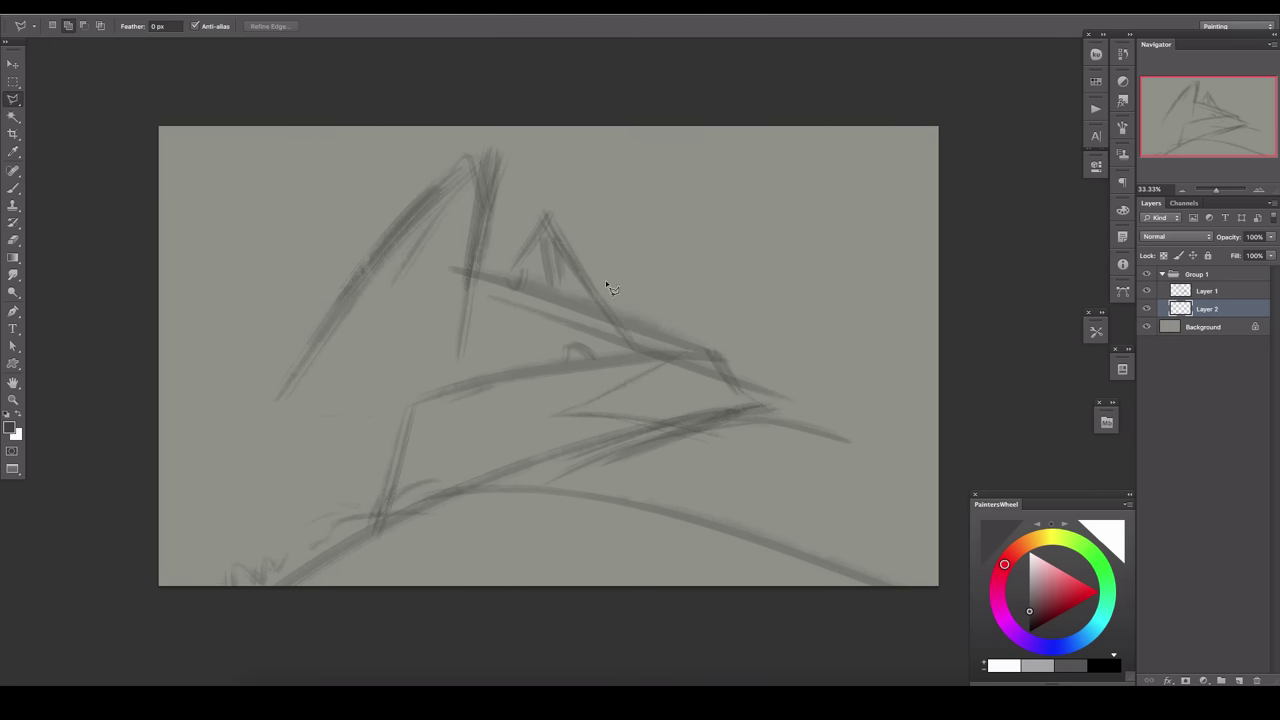
{"action": "key", "text": "u"}
{"action": "left_click", "coordinate": [420, 26]}
{"action": "left_click", "coordinate": [312, 76]}
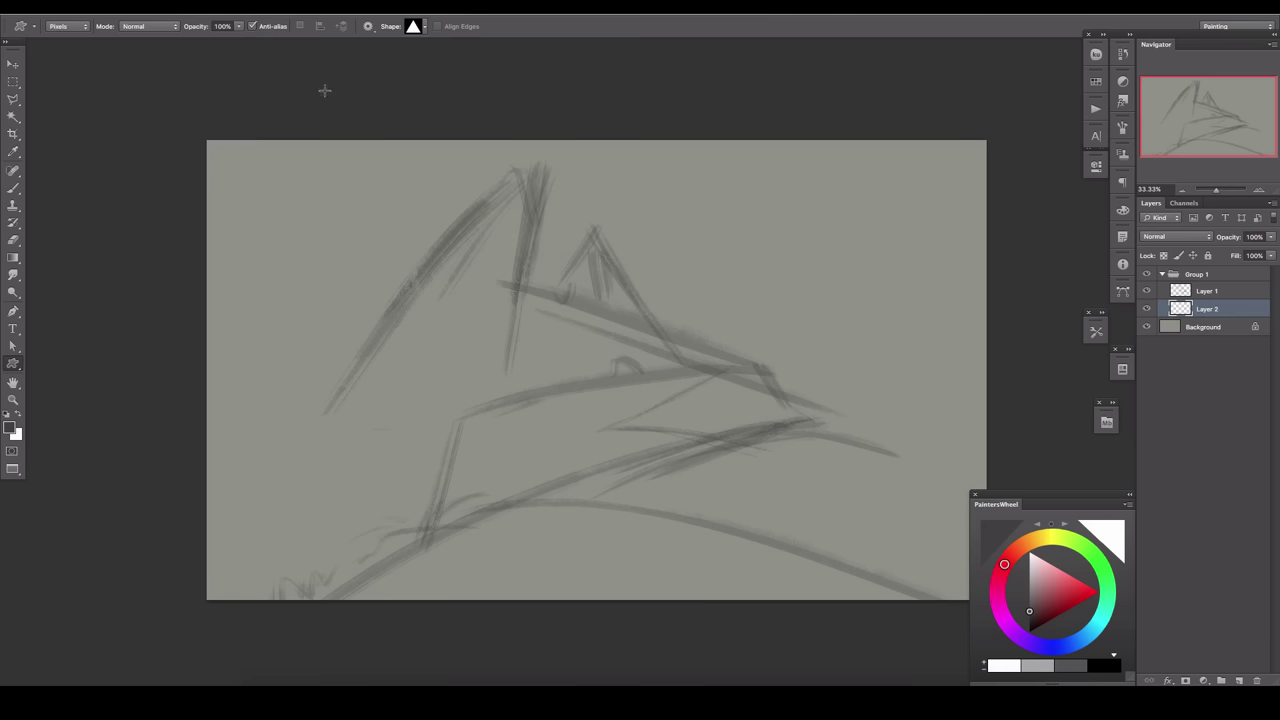
{"action": "left_click_drag", "start_coordinate": [594, 312], "coordinate": [666, 402]}
{"action": "left_click_drag", "start_coordinate": [630, 292], "coordinate": [684, 392]}
{"action": "left_click_drag", "start_coordinate": [584, 248], "coordinate": [640, 348]}
Lower the layer opacity to 35% and add two more triangles to the central cluster.
{"action": "key", "text": "3"}
{"action": "key", "text": "5"}
{"action": "left_click_drag", "start_coordinate": [680, 423], "coordinate": [600, 210]}
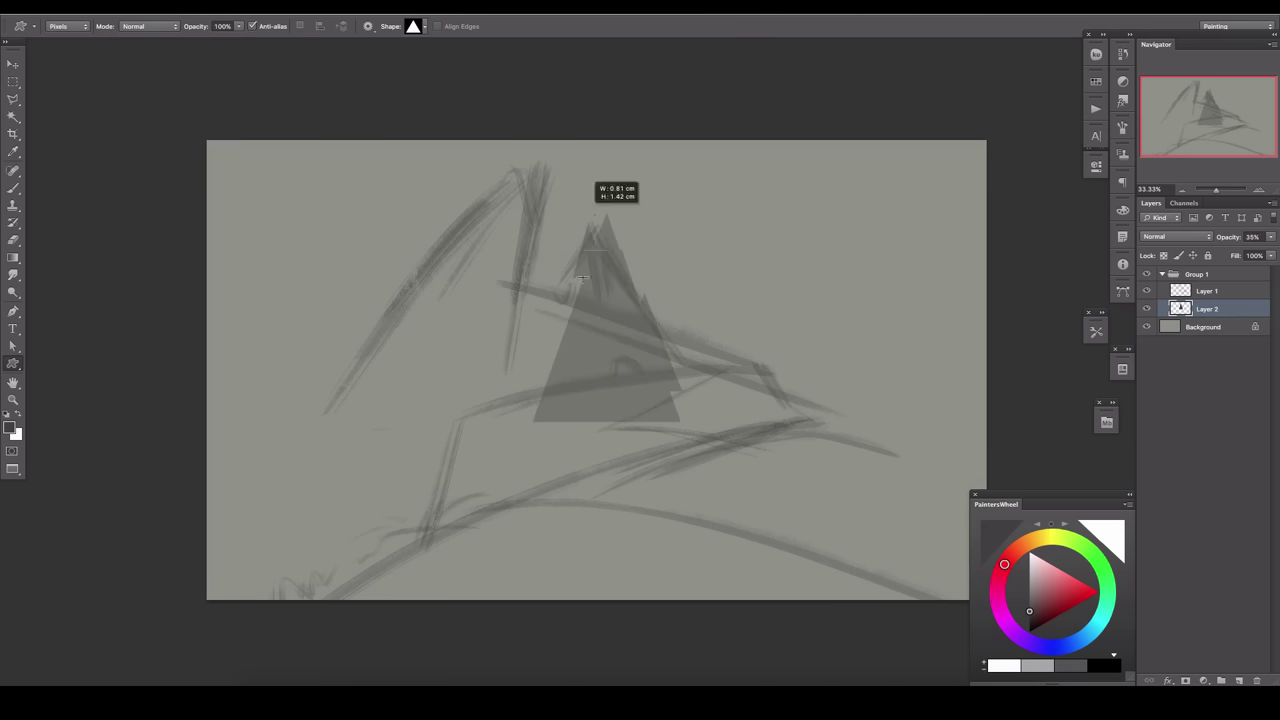
{"action": "left_click_drag", "start_coordinate": [580, 428], "coordinate": [520, 290]}
Outline the hill with the Polygonal Lasso and fill it with grey brush strokes.
{"action": "key", "text": "l"}
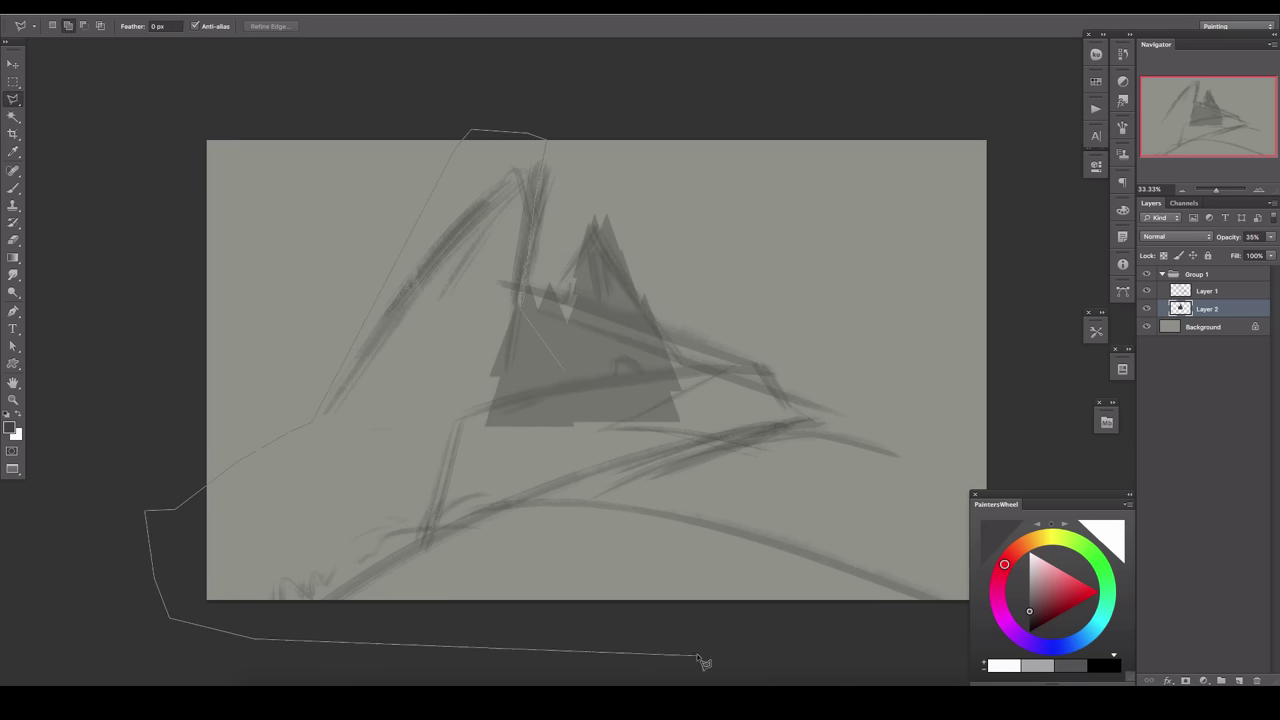
{"action": "left_click", "coordinate": [648, 604]}
{"action": "left_click", "coordinate": [818, 627]}
{"action": "left_click", "coordinate": [846, 518]}
{"action": "double_click", "coordinate": [455, 289]}
{"action": "key", "text": "b"}
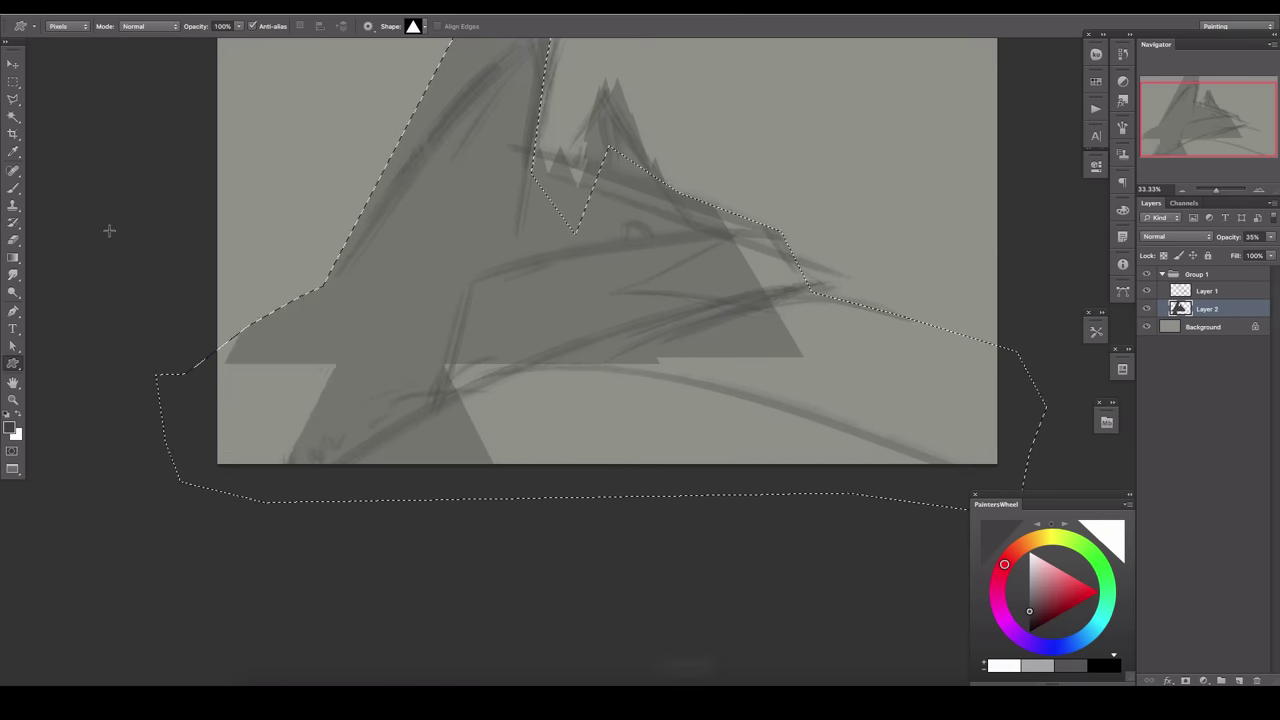
{"action": "left_click_drag", "start_coordinate": [593, 268], "coordinate": [400, 420]}
{"action": "left_click_drag", "start_coordinate": [700, 330], "coordinate": [857, 321]}
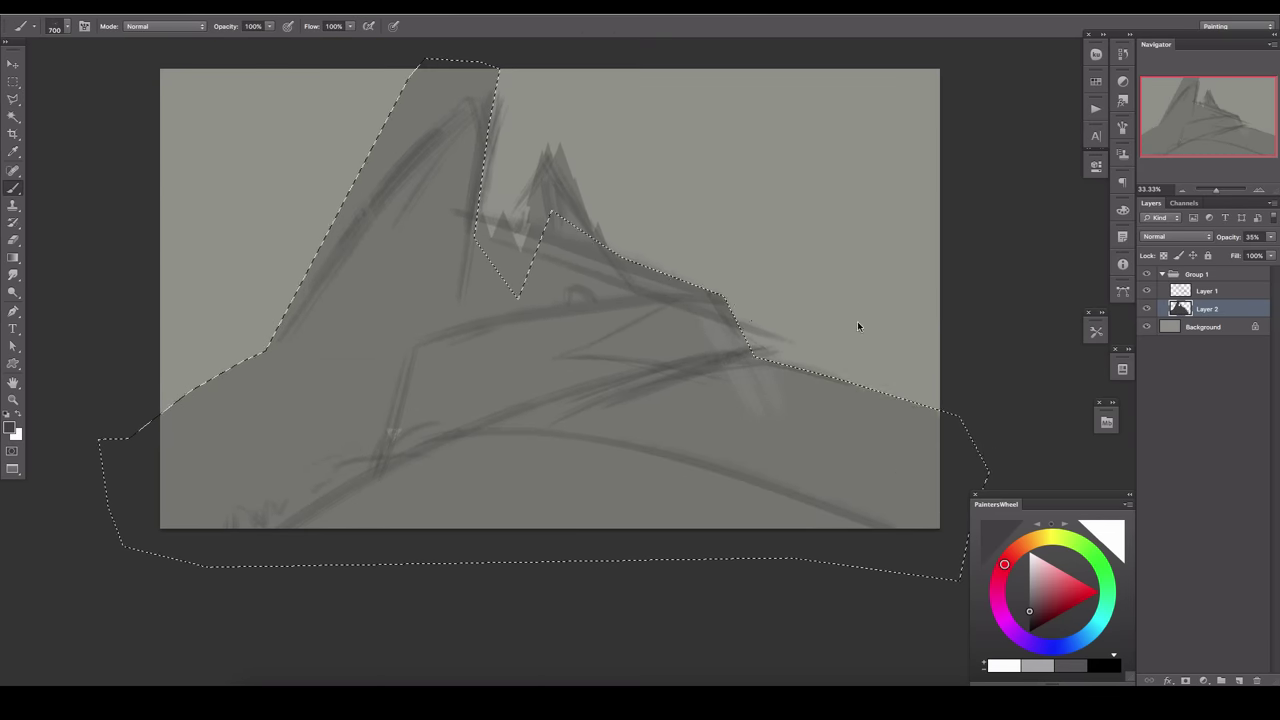
{"action": "key", "text": "ctrl+d"}
Adjust the sketch Layer 1, then set the block-in Layer 2 opacity to 35%.
{"action": "left_click", "coordinate": [1207, 290]}
{"action": "key", "text": "e"}
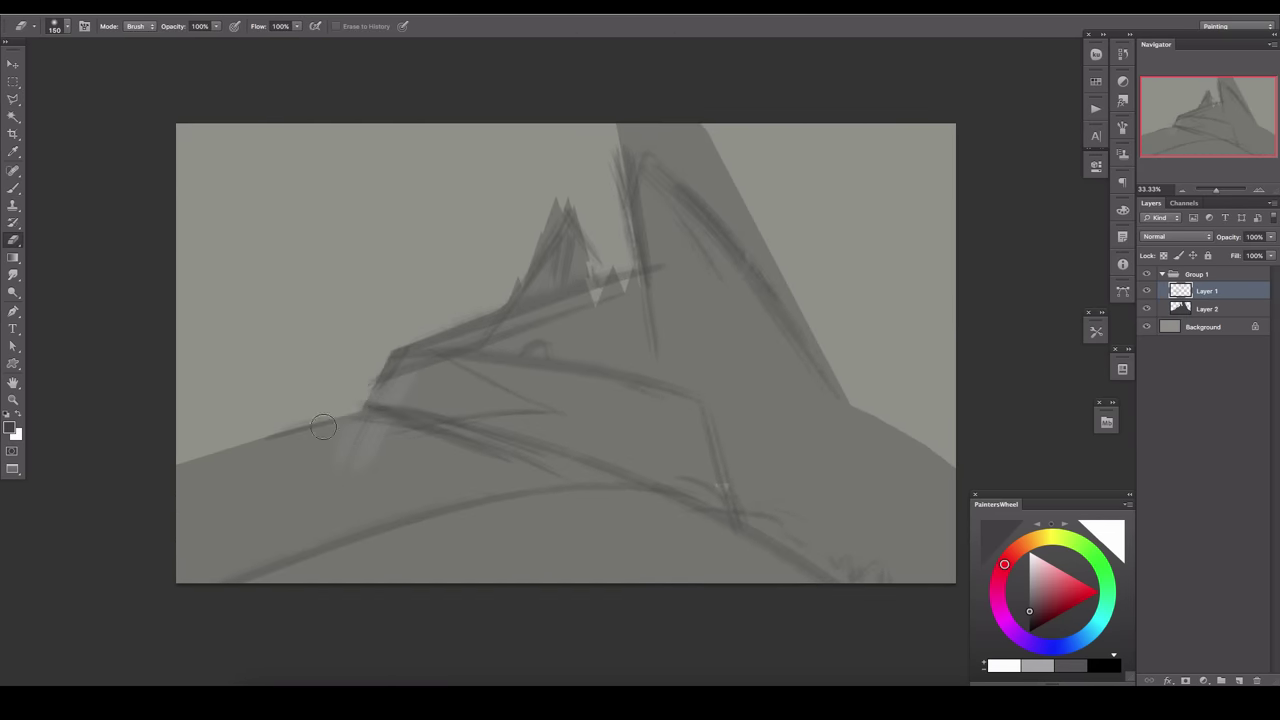
{"action": "key", "text": "alt+bracketleft"}
{"action": "key", "text": "u"}
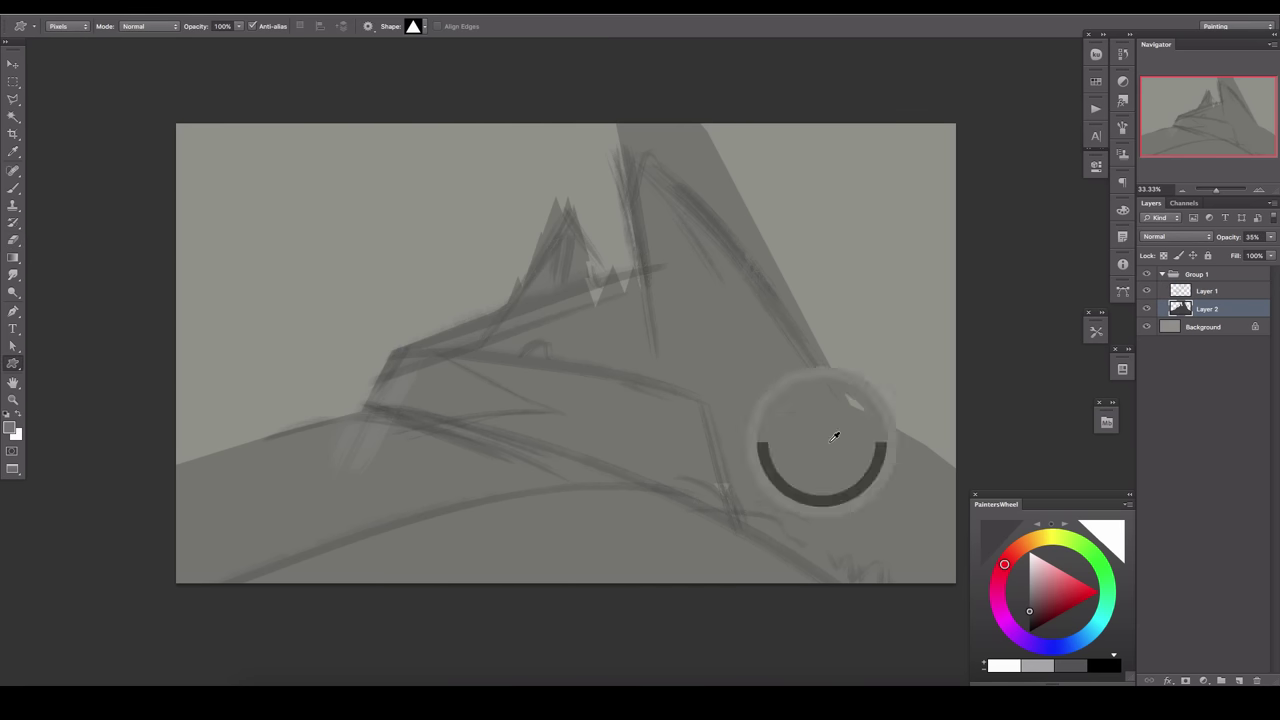
{"action": "left_click", "coordinate": [1270, 236]}
{"action": "left_click_drag", "start_coordinate": [1268, 251], "coordinate": [1241, 253]}
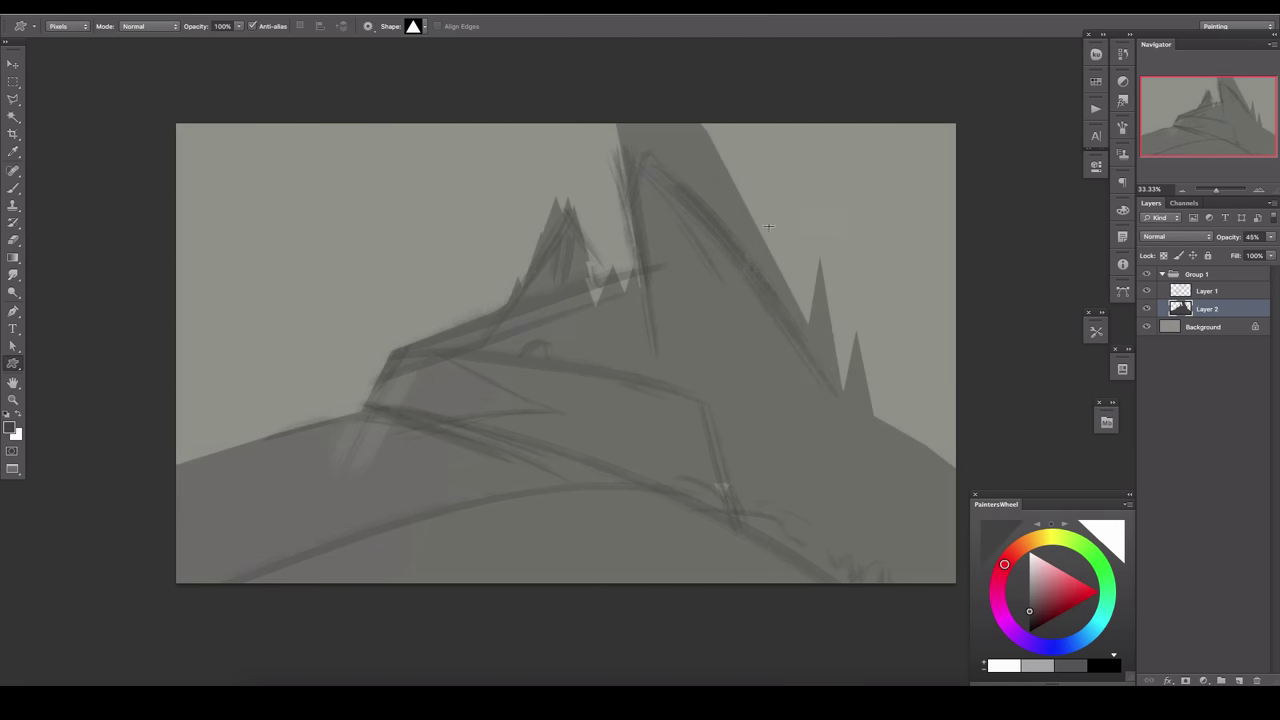
On a new reordered layer, paint grey spire triangles on the right slope.
{"action": "key", "text": "ctrl+j"}
{"action": "key", "text": "v"}
{"action": "left_click_drag", "start_coordinate": [1207, 326], "coordinate": [1210, 334]}
{"action": "key", "text": "b"}
{"action": "left_click", "coordinate": [875, 214], "text": "alt"}
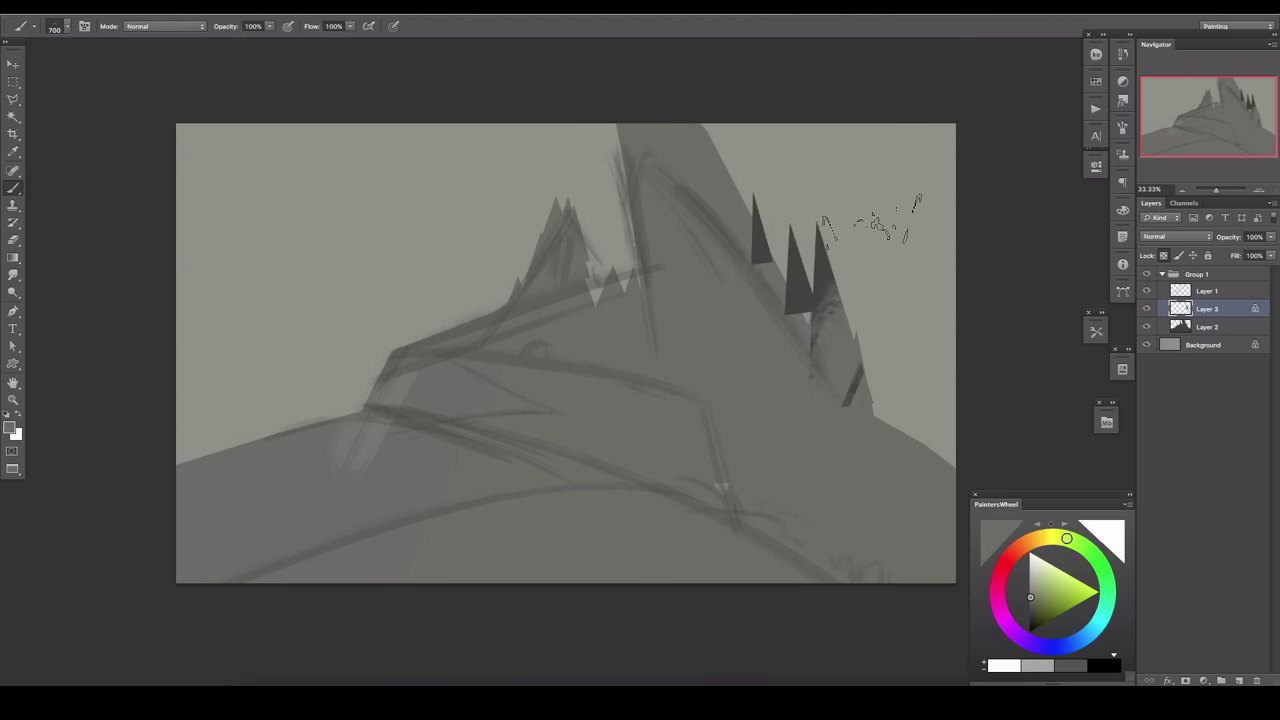
{"action": "left_click_drag", "start_coordinate": [875, 214], "coordinate": [868, 435]}
Duplicate the right-side spires and Free Transform them smaller onto the left ridge.
{"action": "key", "text": "v"}
{"action": "key", "text": "ctrl+j"}
{"action": "key", "text": "ctrl+t"}
{"action": "mouse_move", "coordinate": [791, 277]}
{"action": "left_mouse_down"}
{"action": "mouse_move", "coordinate": [457, 277]}
{"action": "mouse_move", "coordinate": [303, 398]}
{"action": "left_mouse_up"}
{"action": "key", "text": "Return"}
Lock transparent pixels and fade the bottoms of the left spires with a 600 brush.
{"action": "key", "text": "b"}
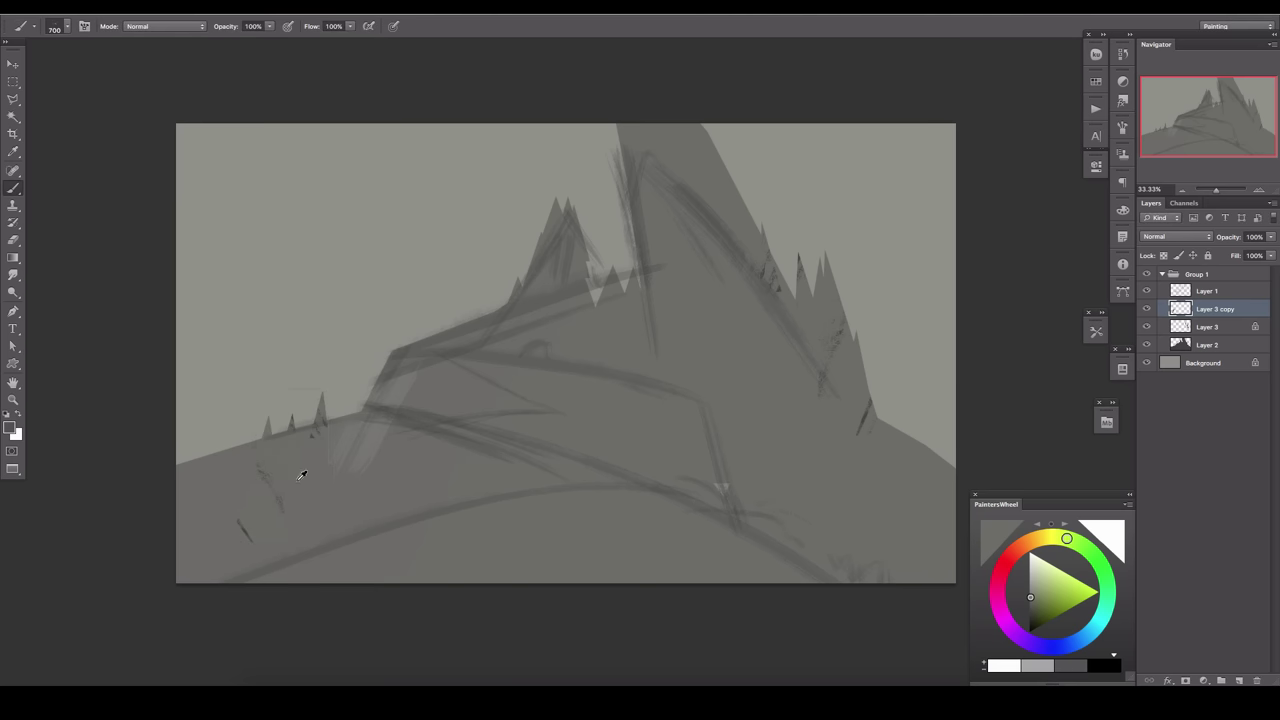
{"action": "left_click", "coordinate": [1163, 256]}
{"action": "key", "text": "bracketleft"}
{"action": "left_click_drag", "start_coordinate": [285, 515], "coordinate": [223, 531]}
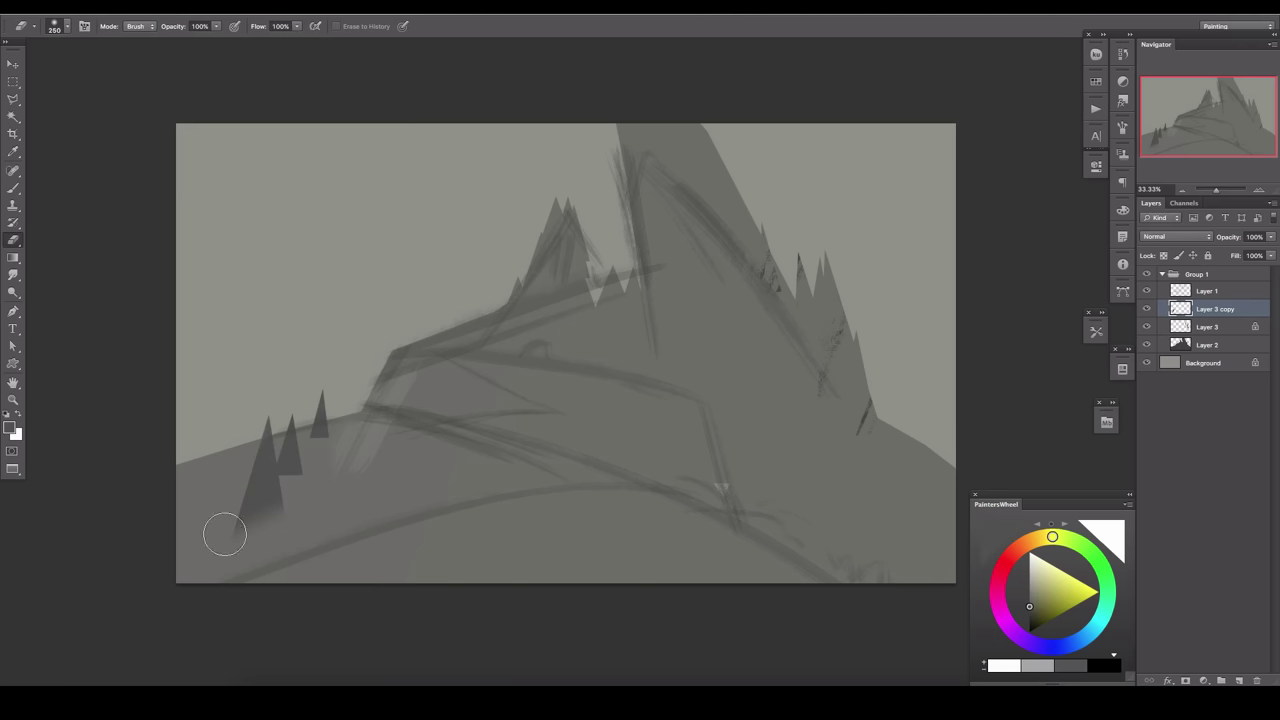
On a new layer above Layer 2, draw a tall tower block at upper left.
{"action": "key", "text": "x"}
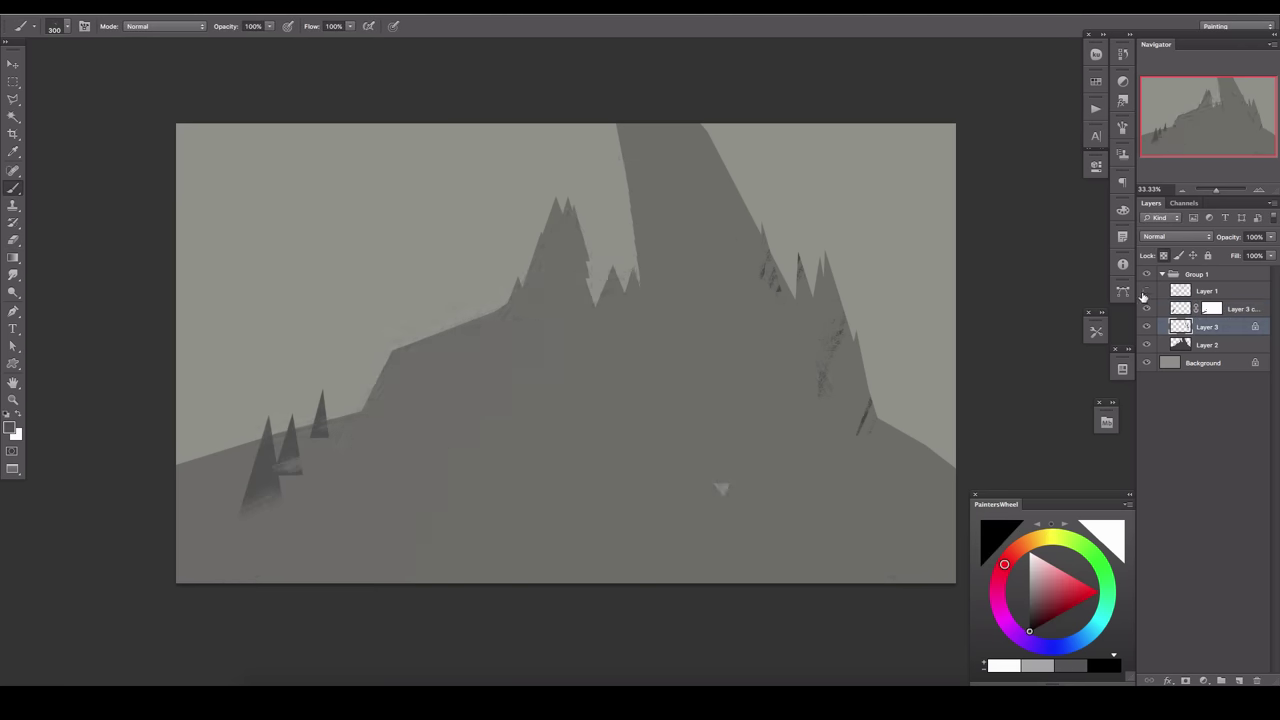
{"action": "left_click", "coordinate": [1207, 344]}
{"action": "key", "text": "ctrl+j"}
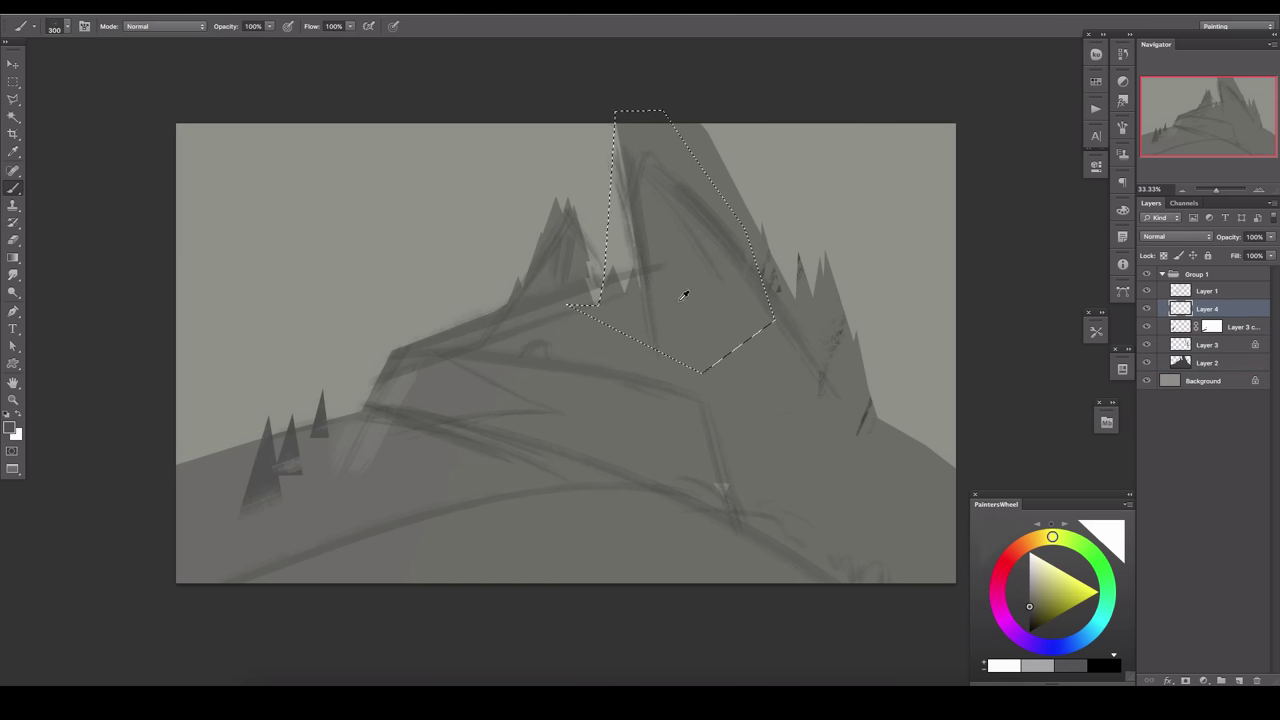
{"action": "key", "text": "l"}
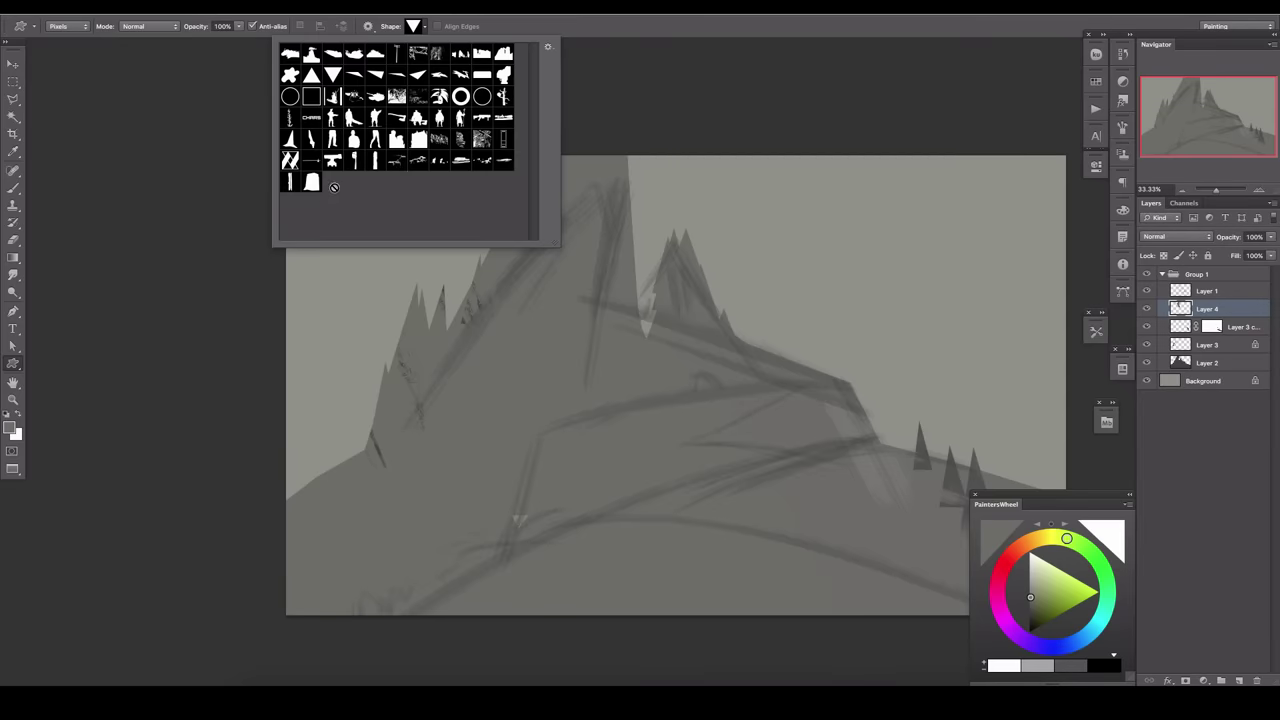
{"action": "left_click", "coordinate": [334, 188]}
{"action": "left_click_drag", "start_coordinate": [440, 190], "coordinate": [548, 218]}
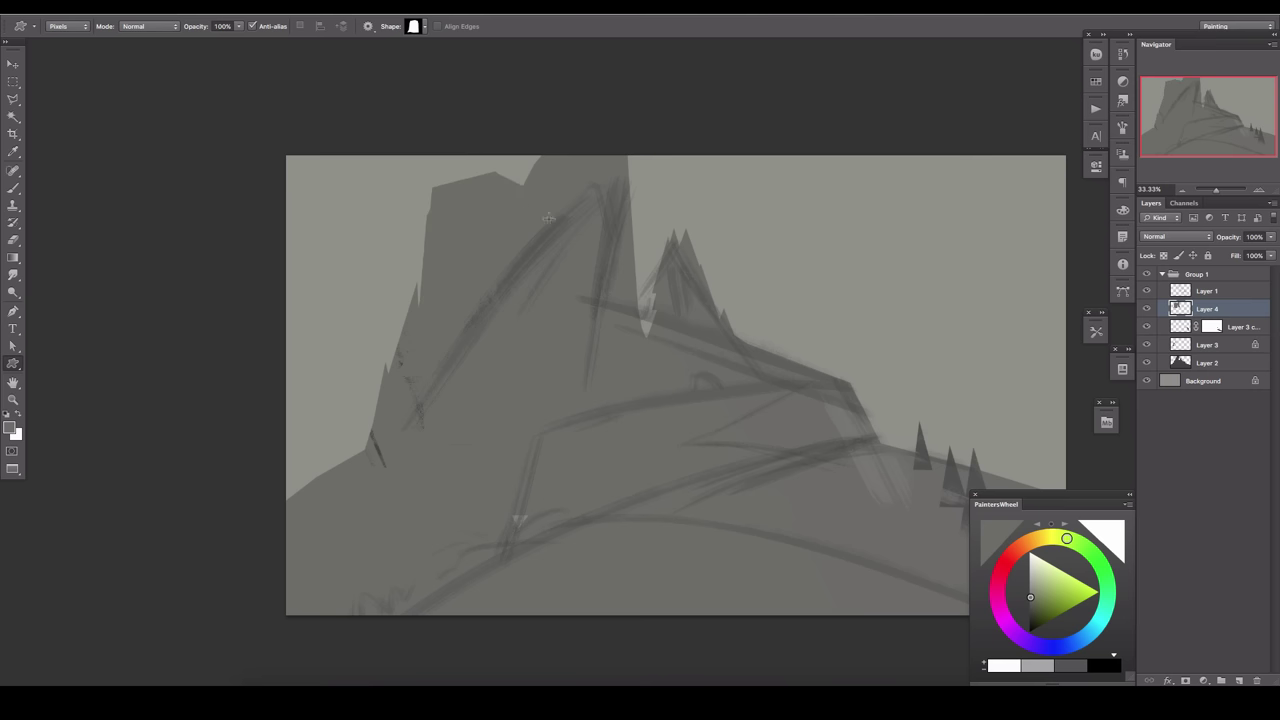
{"action": "key", "text": "ctrl+comma"}
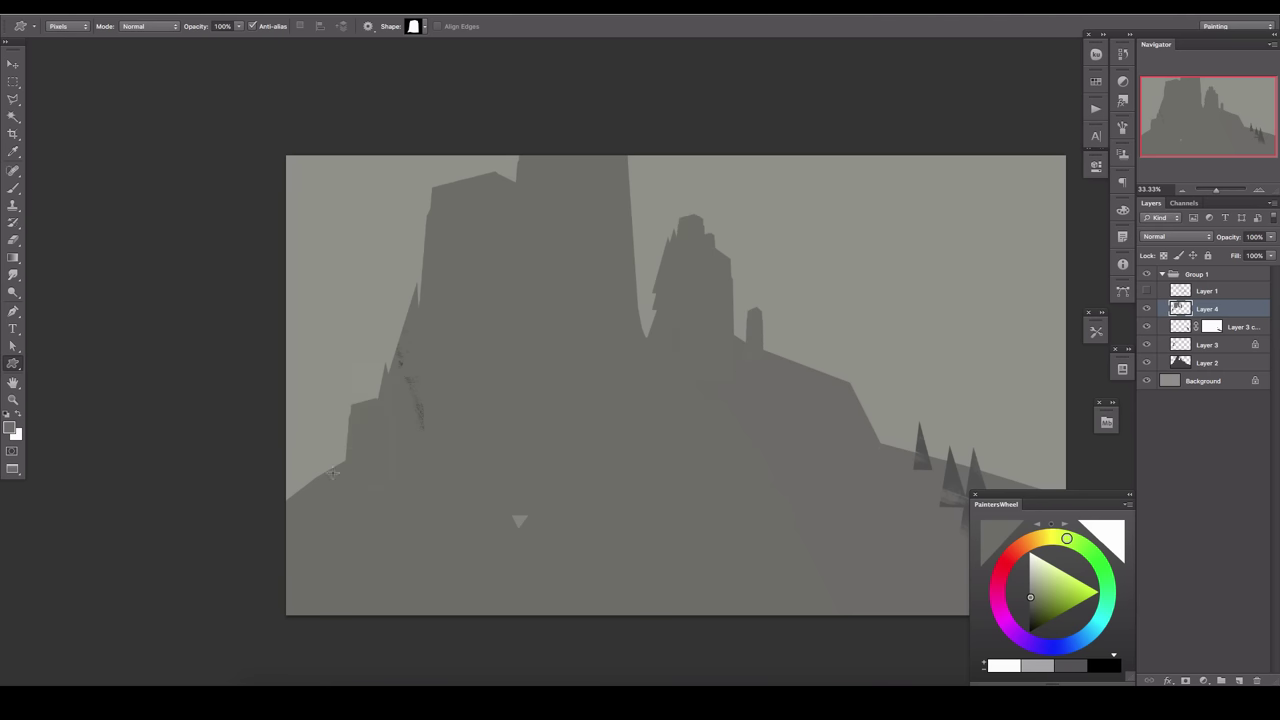
Merge Layers 2, 3 and 3 copy into Layer 4 and delete the Layer 1 sketch.
{"action": "left_click_drag", "start_coordinate": [523, 349], "coordinate": [466, 330]}
{"action": "key", "text": "ctrl+e"}
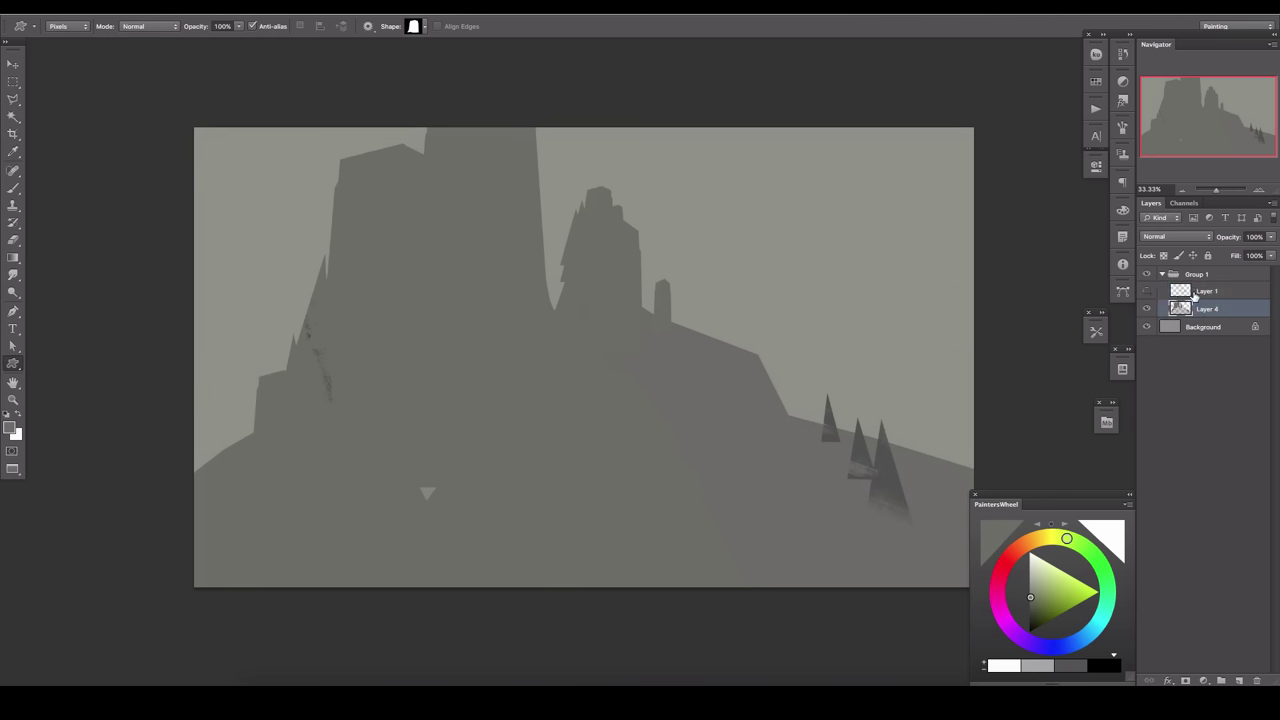
{"action": "left_click", "coordinate": [1146, 291]}
{"action": "right_click", "coordinate": [1195, 293]}
{"action": "left_click", "coordinate": [1157, 418]}
{"action": "key", "text": "ctrl+j"}
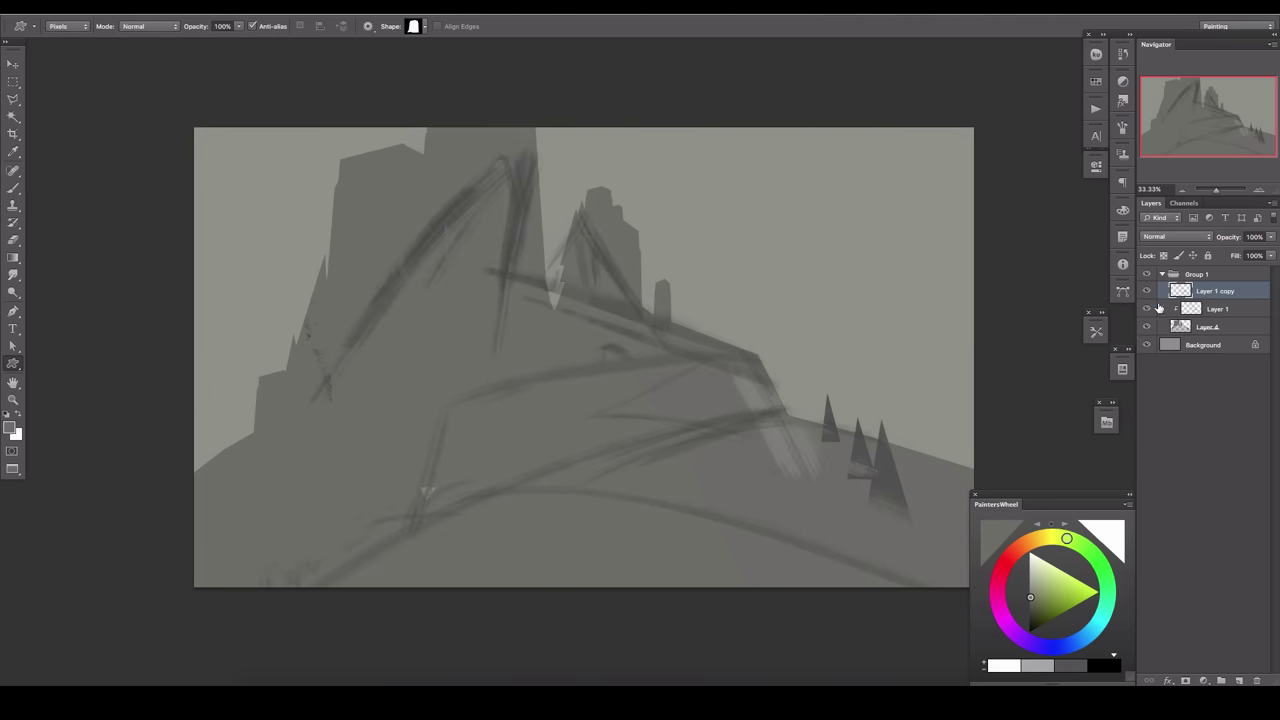
{"action": "left_click", "coordinate": [1158, 308]}
{"action": "key", "text": "Delete"}
{"action": "key", "text": "Delete"}
Add a dark grey Solid Color fill layer clipped to the castle silhouette.
{"action": "left_click", "coordinate": [1203, 680]}
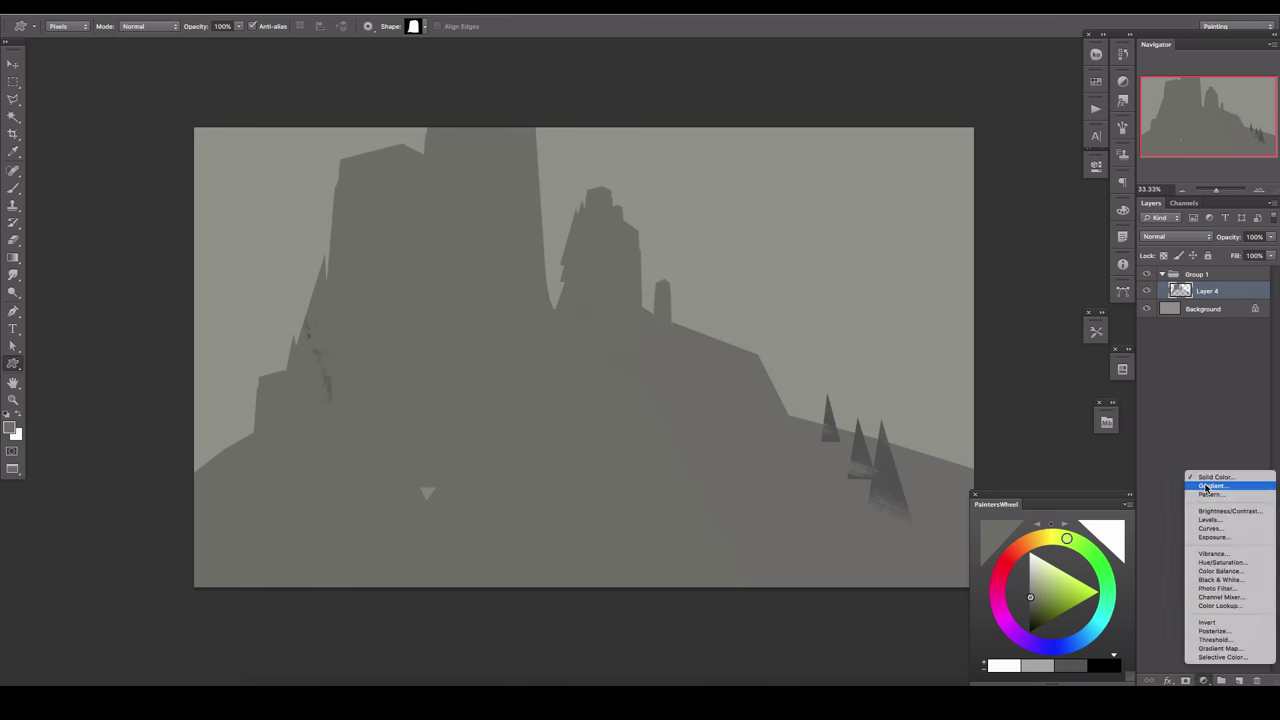
{"action": "left_click", "coordinate": [1203, 680]}
{"action": "left_click", "coordinate": [1215, 477]}
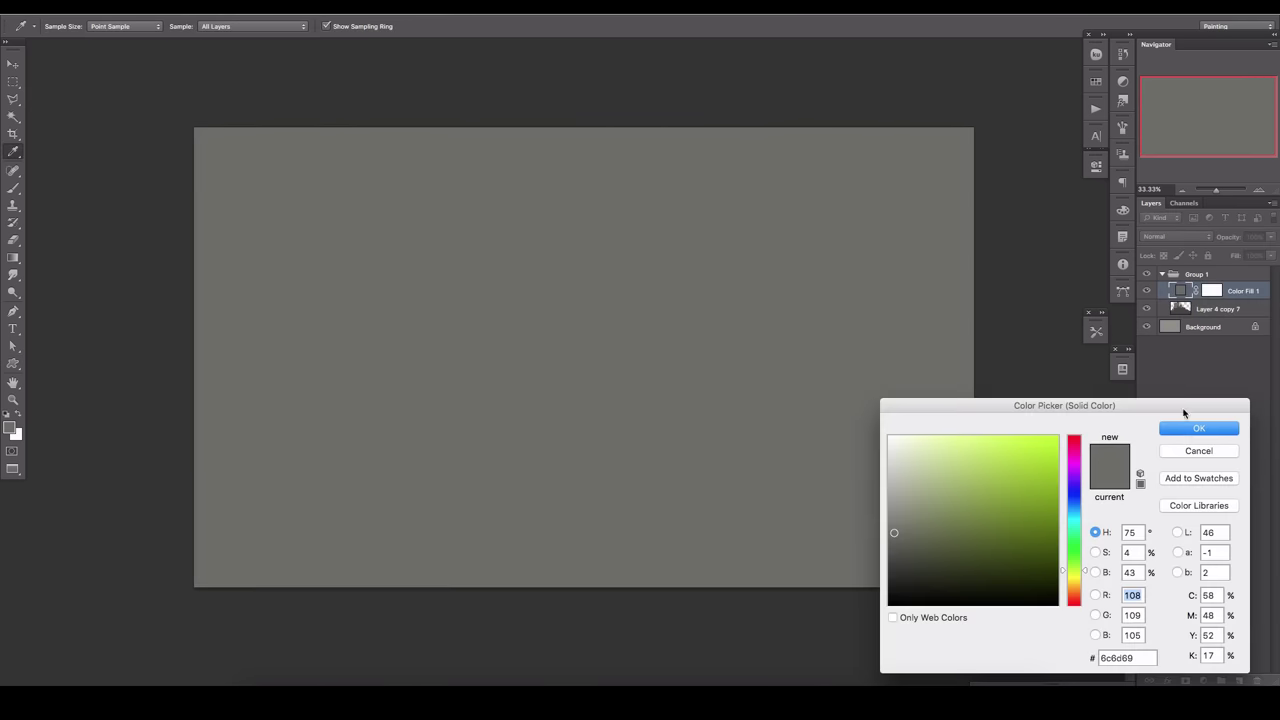
{"action": "left_click", "coordinate": [1199, 428]}
{"action": "key", "text": "ctrl+alt+g"}
{"action": "double_click", "coordinate": [1190, 290]}
{"action": "left_click", "coordinate": [917, 506]}
{"action": "left_click", "coordinate": [1199, 428]}
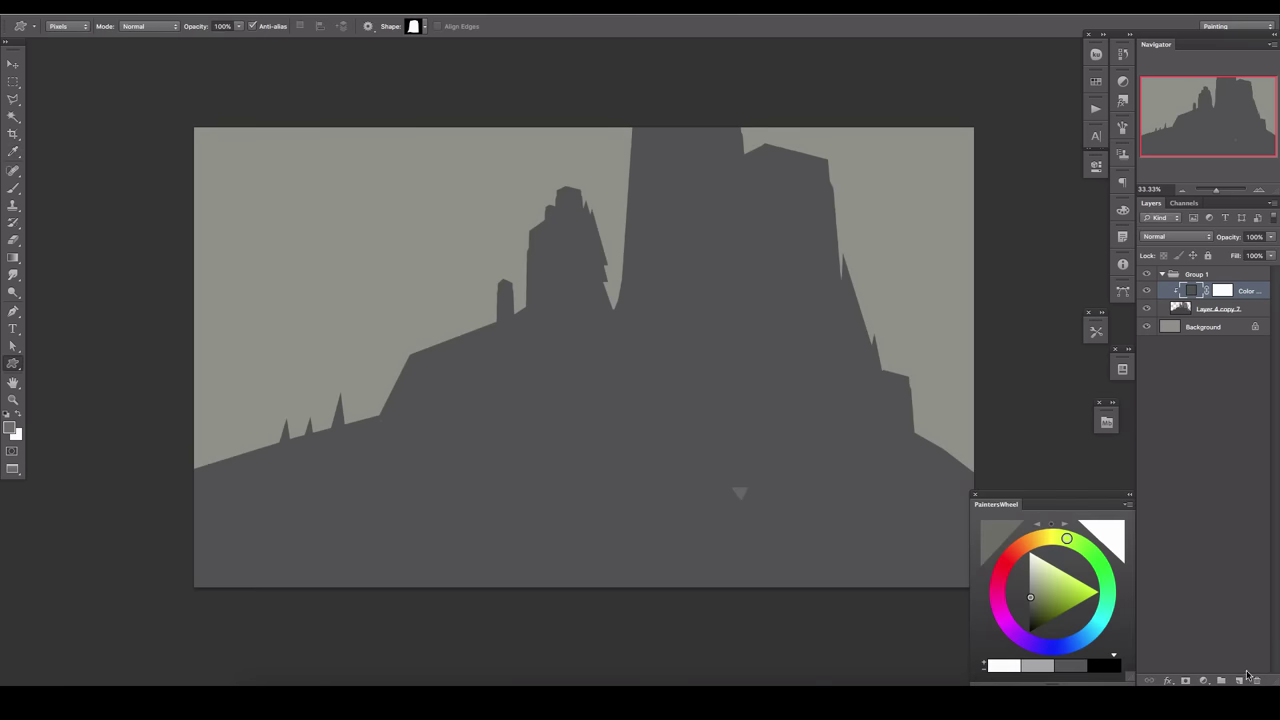
On a new layer, paint a white circular moon right of the castle.
{"action": "left_click", "coordinate": [1240, 680]}
{"action": "left_click_drag", "start_coordinate": [13, 81], "coordinate": [70, 92]}
{"action": "left_click_drag", "start_coordinate": [454, 330], "coordinate": [524, 323]}
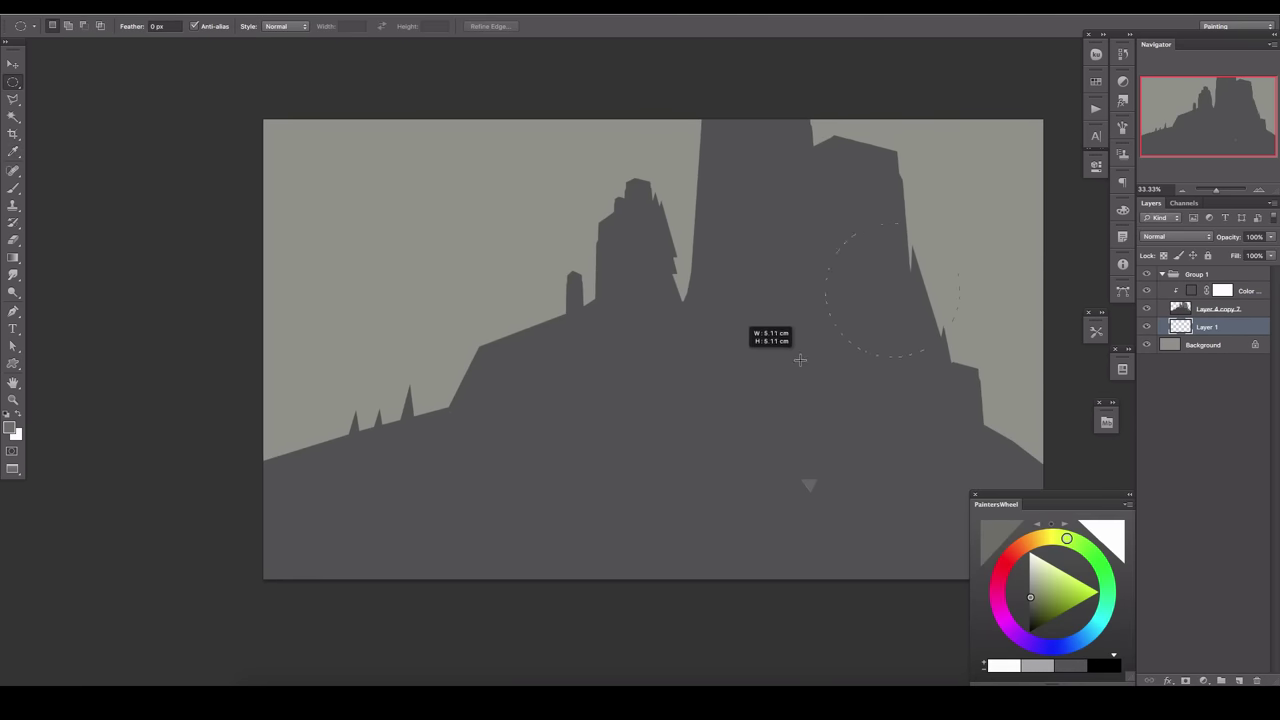
{"action": "left_click_drag", "start_coordinate": [800, 360], "coordinate": [806, 366]}
{"action": "key", "text": "b"}
{"action": "key", "text": "x"}
{"action": "left_click_drag", "start_coordinate": [880, 290], "coordinate": [775, 205]}
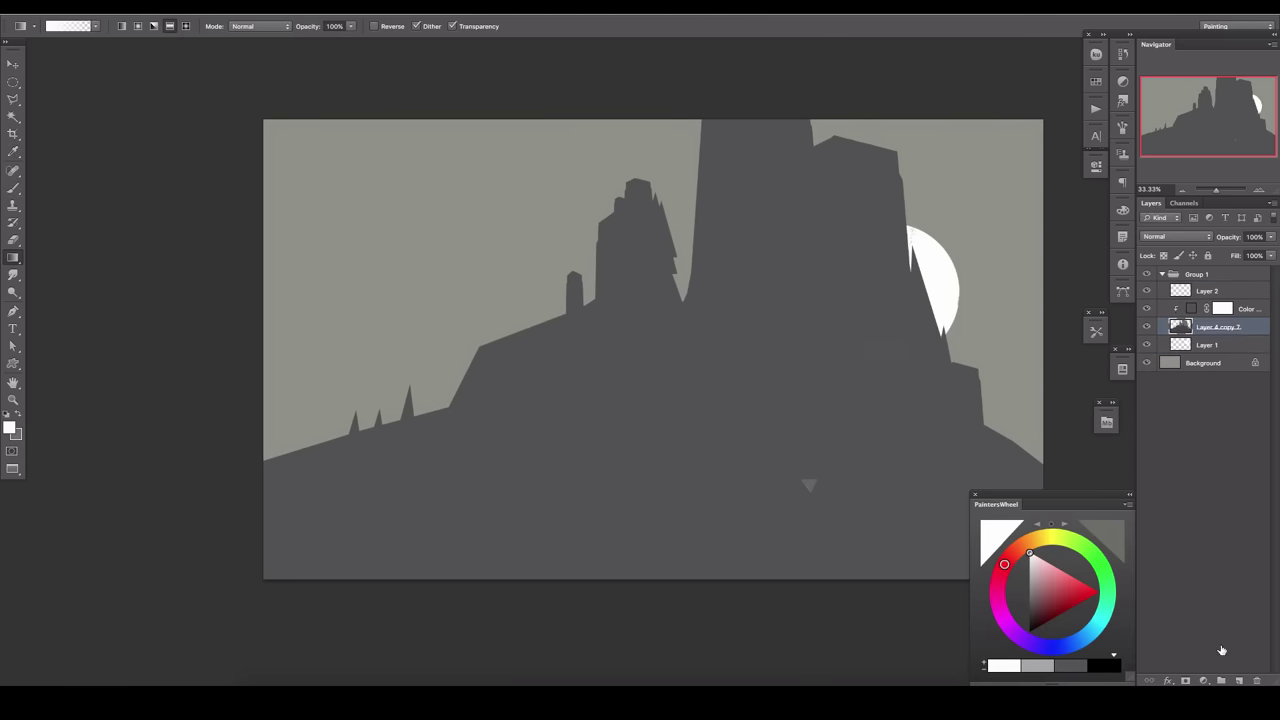
{"action": "key", "text": "Tab"}
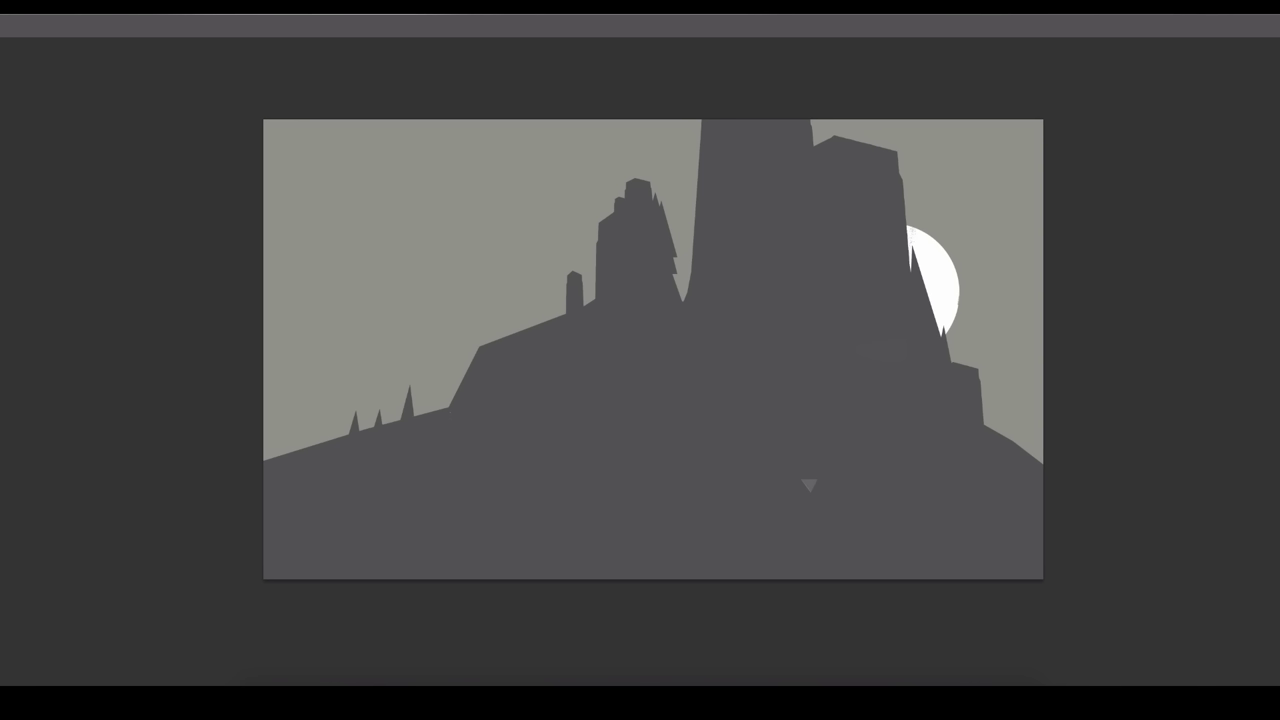
{"action": "key", "text": "Tab"}
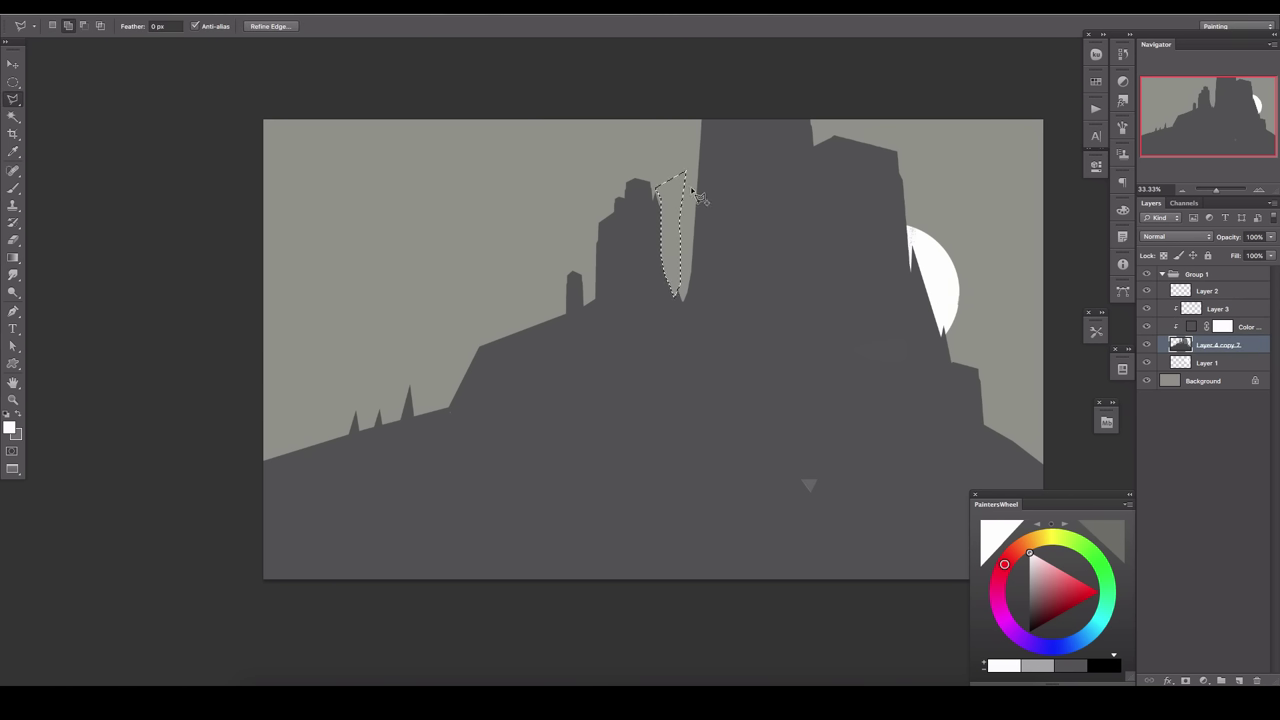
On a new layer, draw a white spike custom shape in the sky at left.
{"action": "left_click_drag", "start_coordinate": [718, 192], "coordinate": [807, 123]}
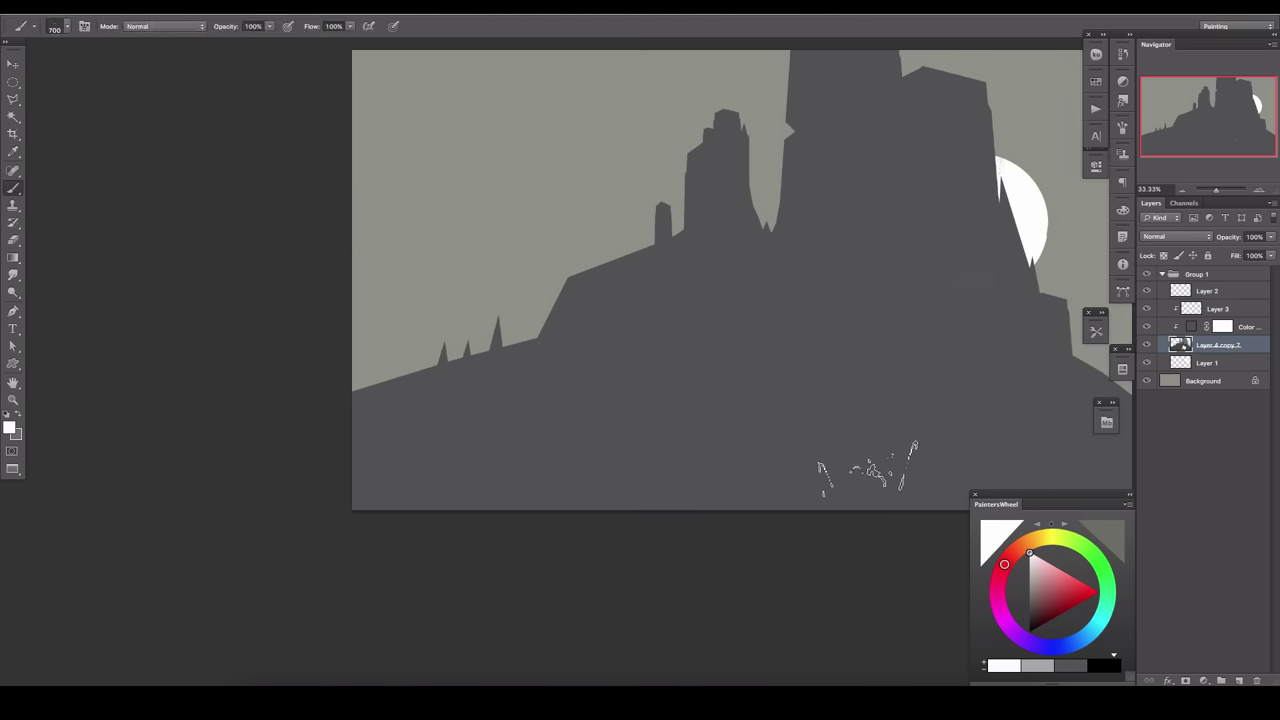
{"action": "key", "text": "ctrl+shift+alt+n"}
{"action": "key", "text": "u"}
{"action": "left_click", "coordinate": [424, 26]}
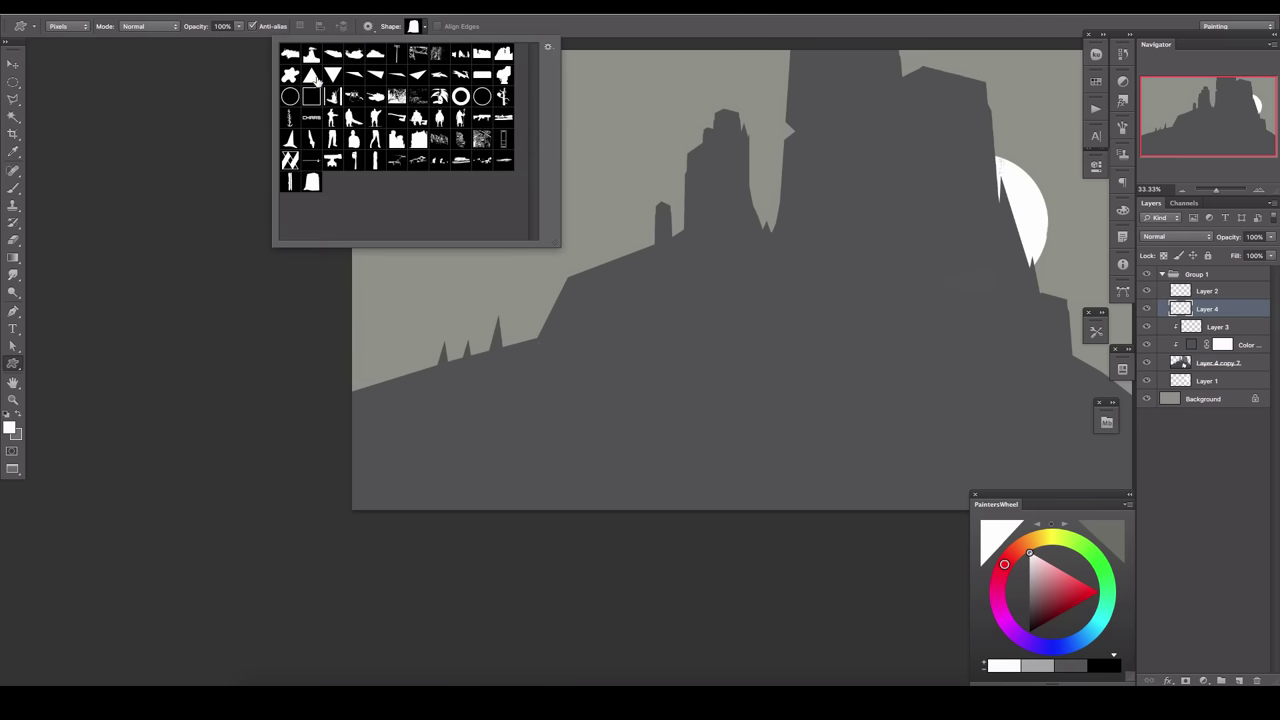
{"action": "left_click", "coordinate": [313, 76]}
{"action": "left_click_drag", "start_coordinate": [502, 250], "coordinate": [474, 170]}
Duplicate, resize and stack spike copies, merging them into one tiered tree.
{"action": "key", "text": "ctrl+j"}
{"action": "key", "text": "ctrl+t"}
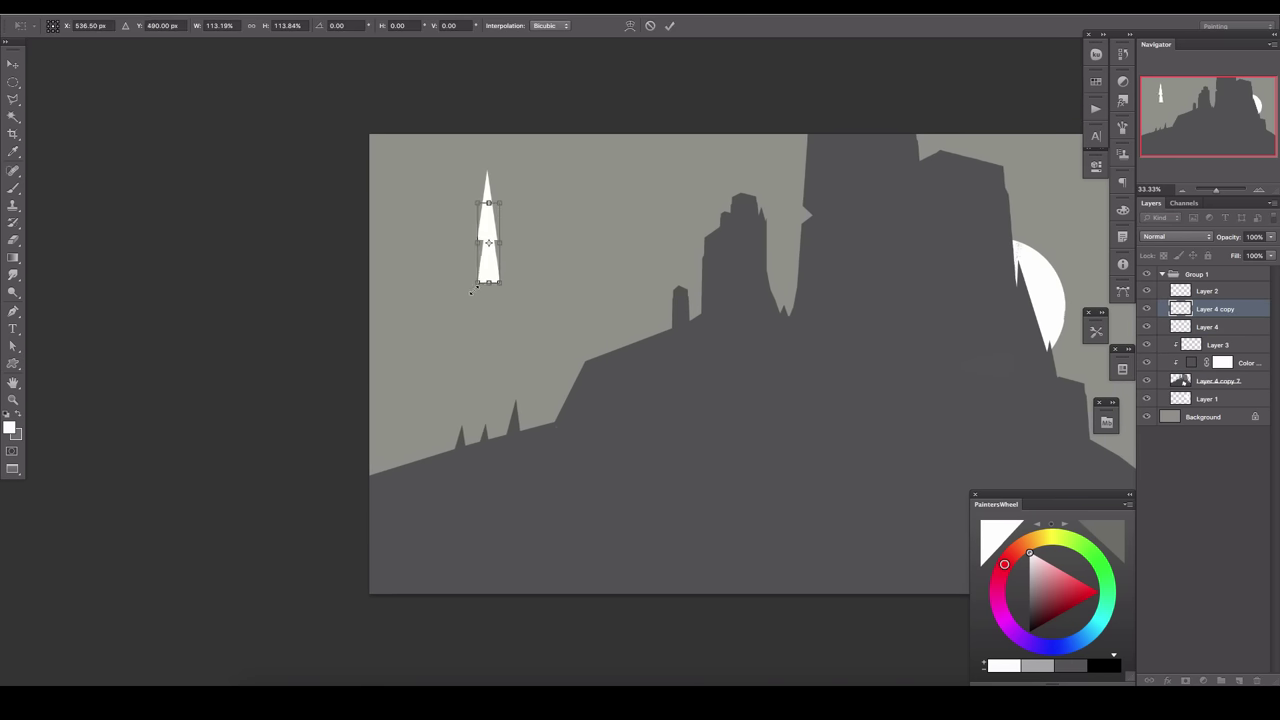
{"action": "key", "text": "Return"}
{"action": "key", "text": "v"}
{"action": "left_click_drag", "start_coordinate": [484, 214], "coordinate": [484, 252]}
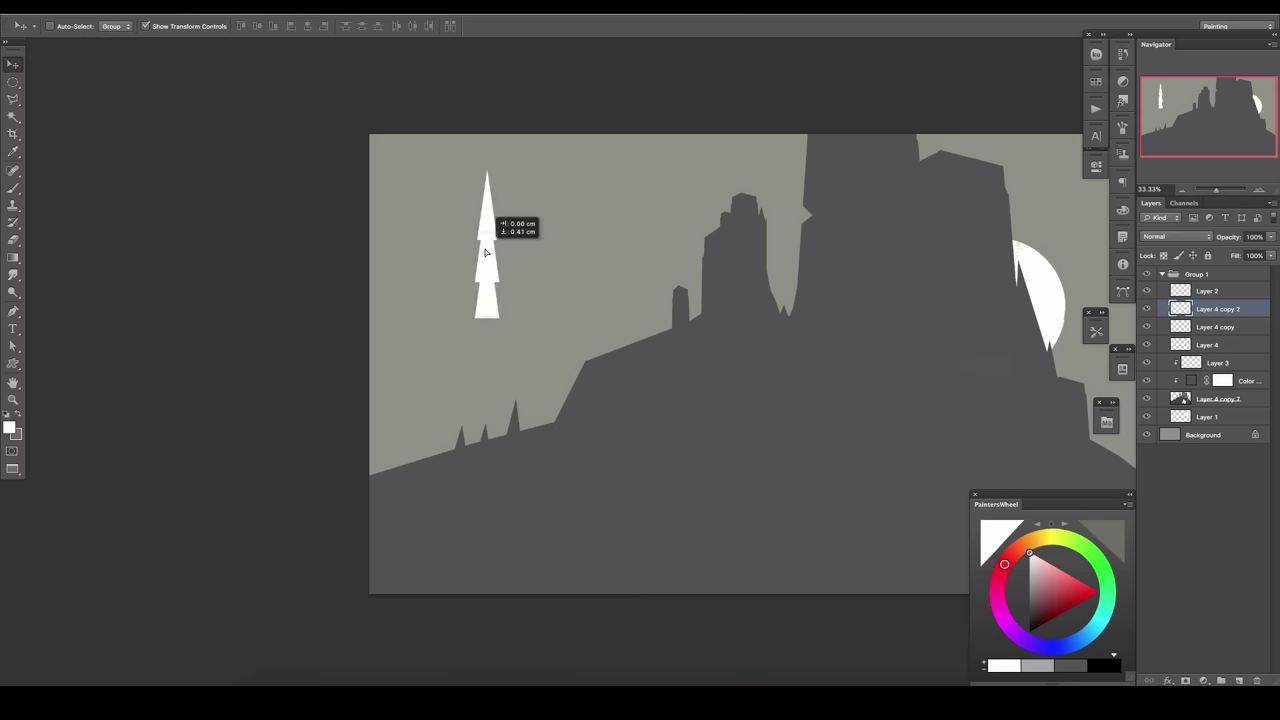
{"action": "key", "text": "shift+Down"}
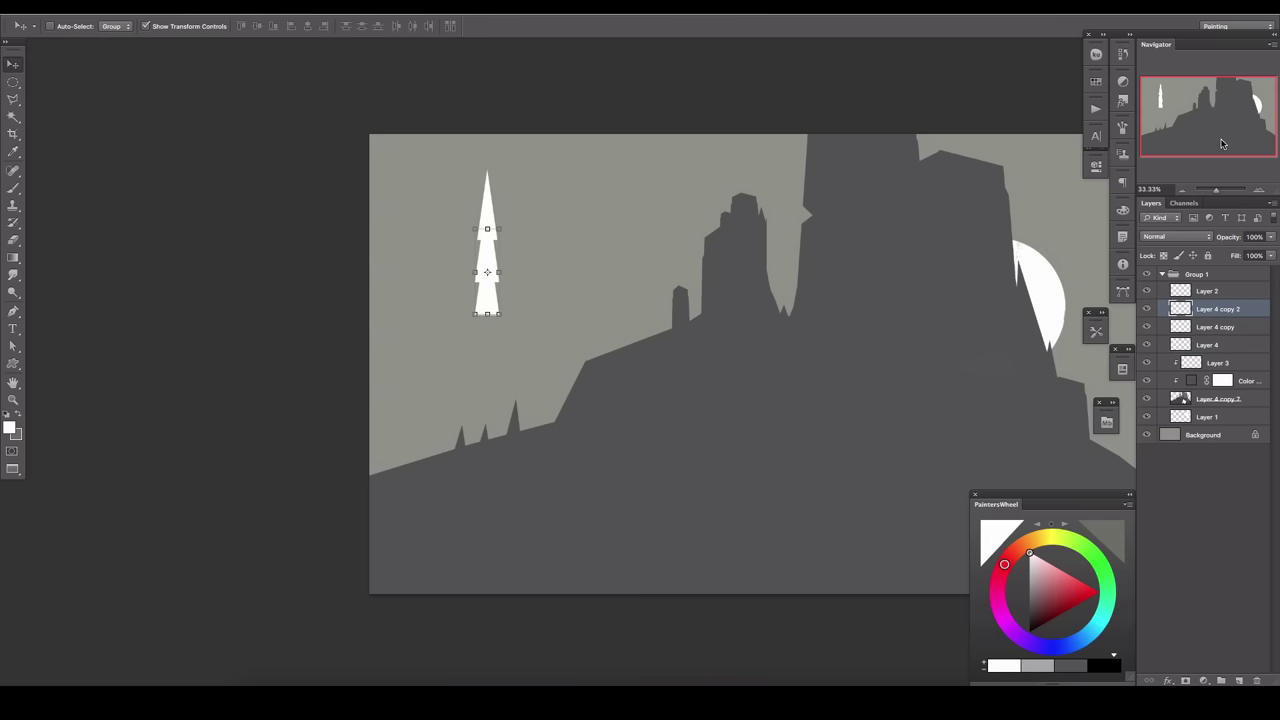
{"action": "key", "text": "ctrl+e"}
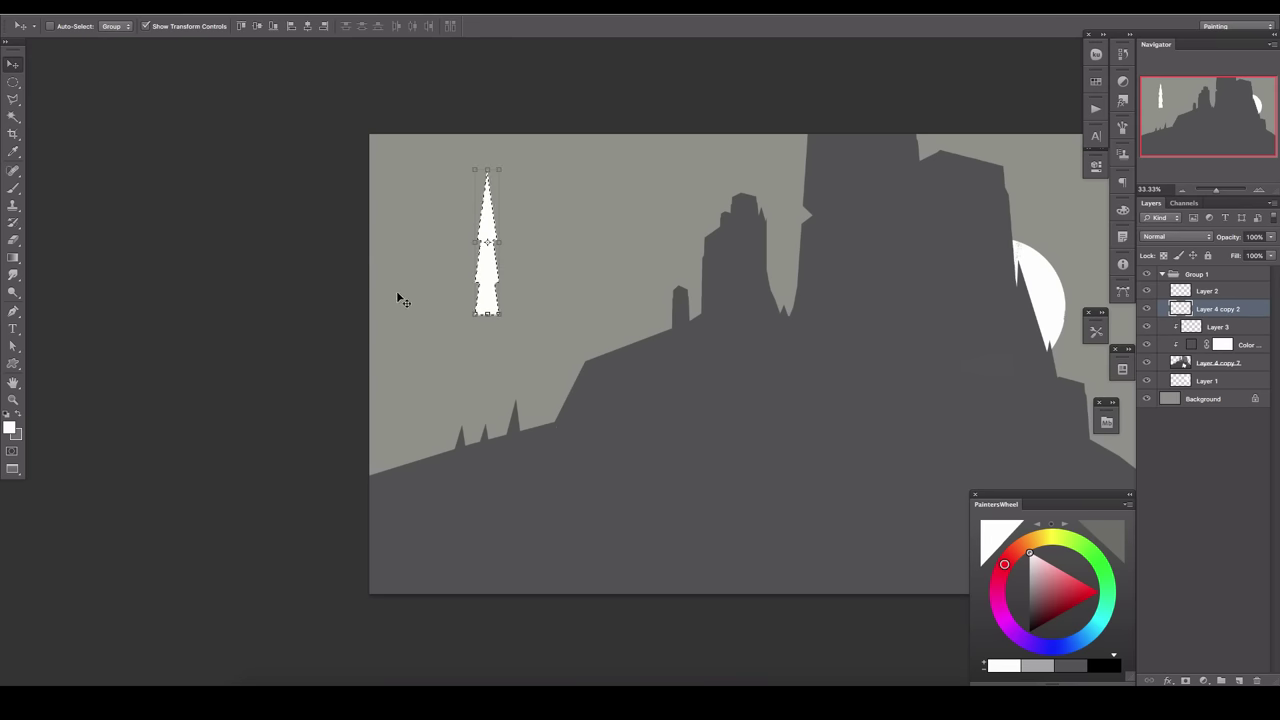
Define the tiered tree as a custom shape and hide the original tree layer.
{"action": "left_click", "coordinate": [130, 7]}
{"action": "right_click", "coordinate": [469, 210]}
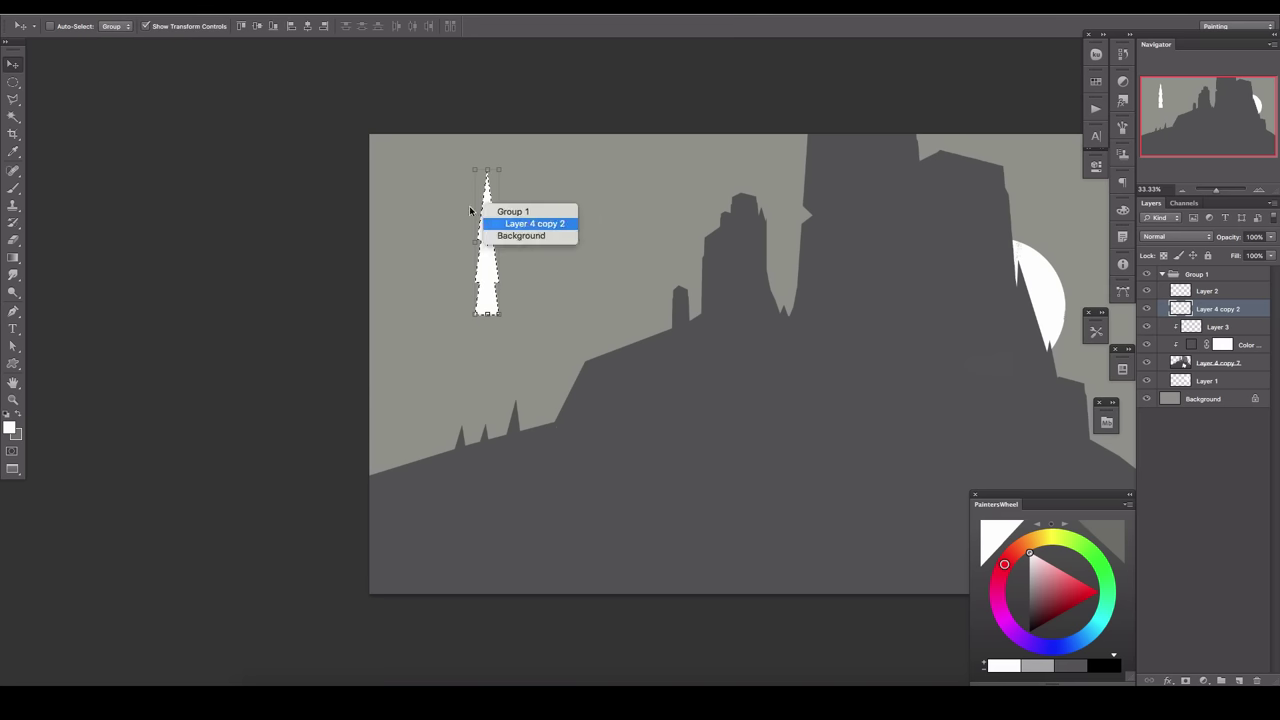
{"action": "key", "text": "m"}
{"action": "right_click", "coordinate": [485, 218]}
{"action": "left_click", "coordinate": [543, 294]}
{"action": "left_click", "coordinate": [130, 7]}
{"action": "left_click", "coordinate": [171, 374]}
{"action": "key", "text": "Return"}
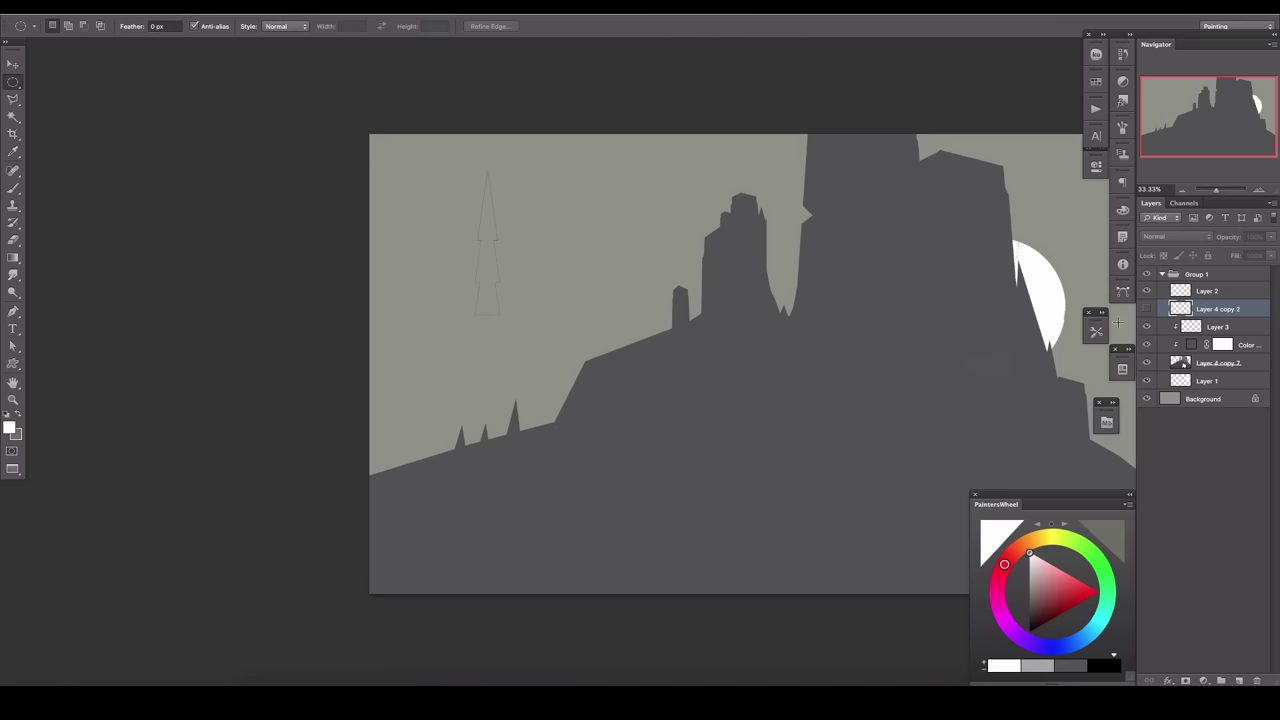
On a new layer, stamp dark pine trees on the right slope.
{"action": "left_click", "coordinate": [1096, 332]}
{"action": "left_click", "coordinate": [1000, 302]}
{"action": "key", "text": "u"}
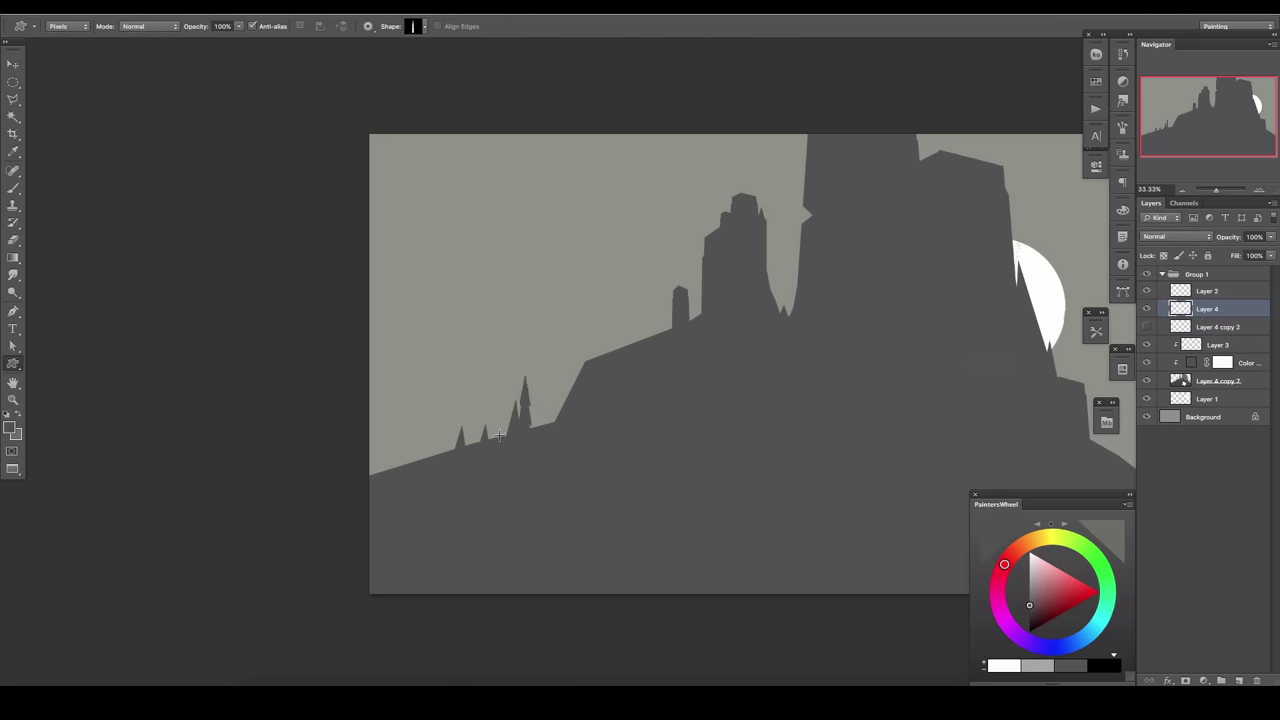
{"action": "left_click_drag", "start_coordinate": [866, 313], "coordinate": [854, 357]}
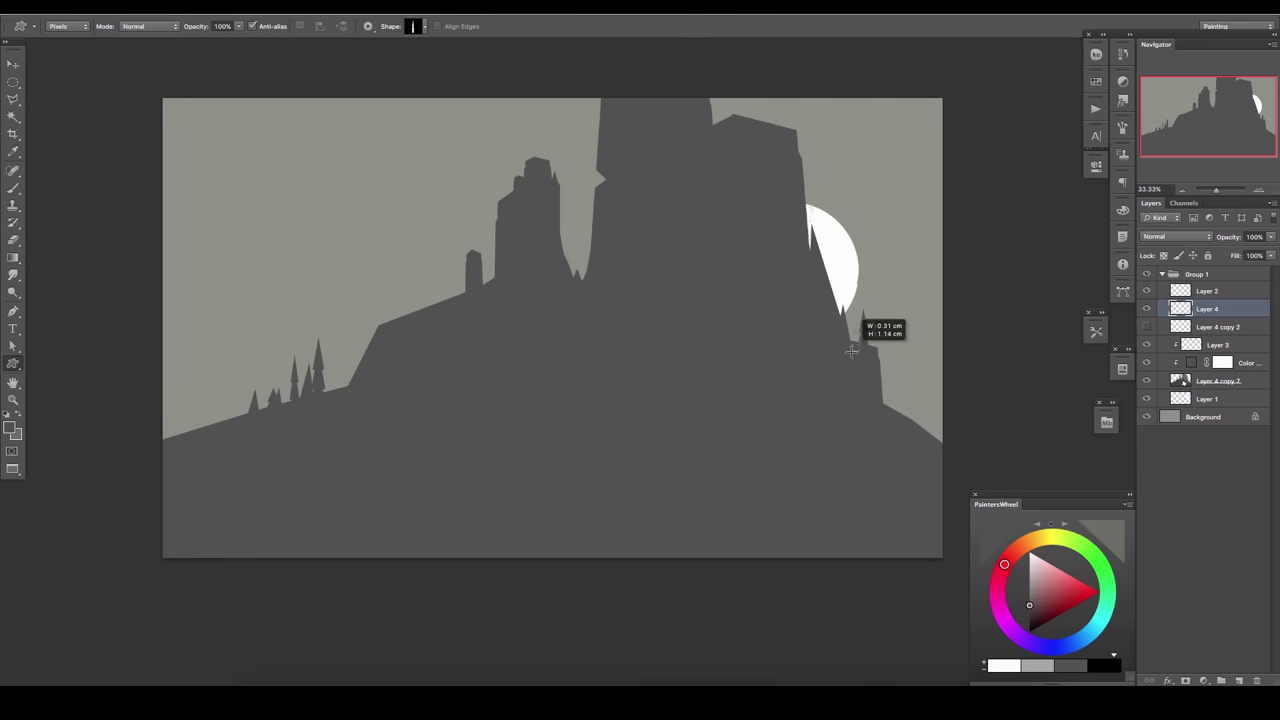
{"action": "scroll", "coordinate": [634, 354], "scroll_direction": "left", "scroll_amount": 5}
Reposition the tree cluster on the left slope and flip the canvas horizontally.
{"action": "key", "text": "l"}
{"action": "left_click_drag", "start_coordinate": [457, 323], "coordinate": [430, 420]}
{"action": "key", "text": "v"}
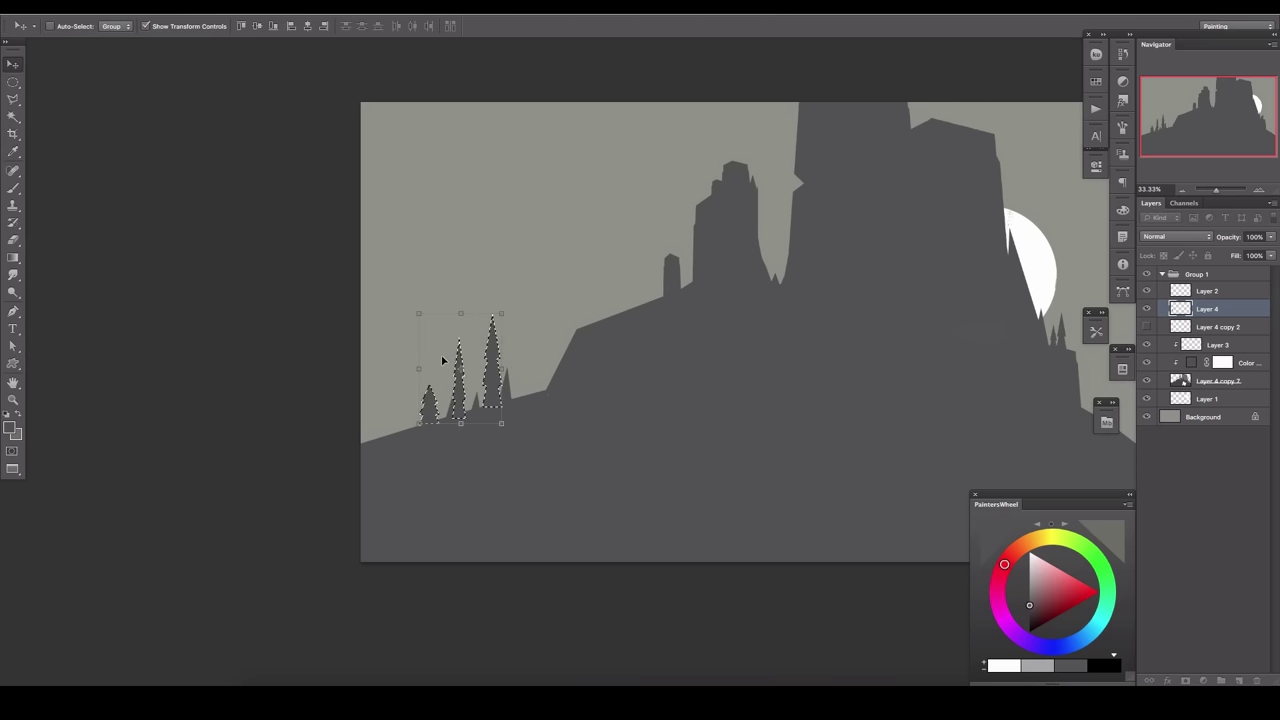
{"action": "key", "text": "ctrl+d"}
{"action": "key", "text": "ctrl+shift+h"}
Merge the tree and castle silhouette layers into one and view the painting alone.
{"action": "left_click", "coordinate": [1150, 290]}
{"action": "left_click", "coordinate": [1155, 381], "text": "shift"}
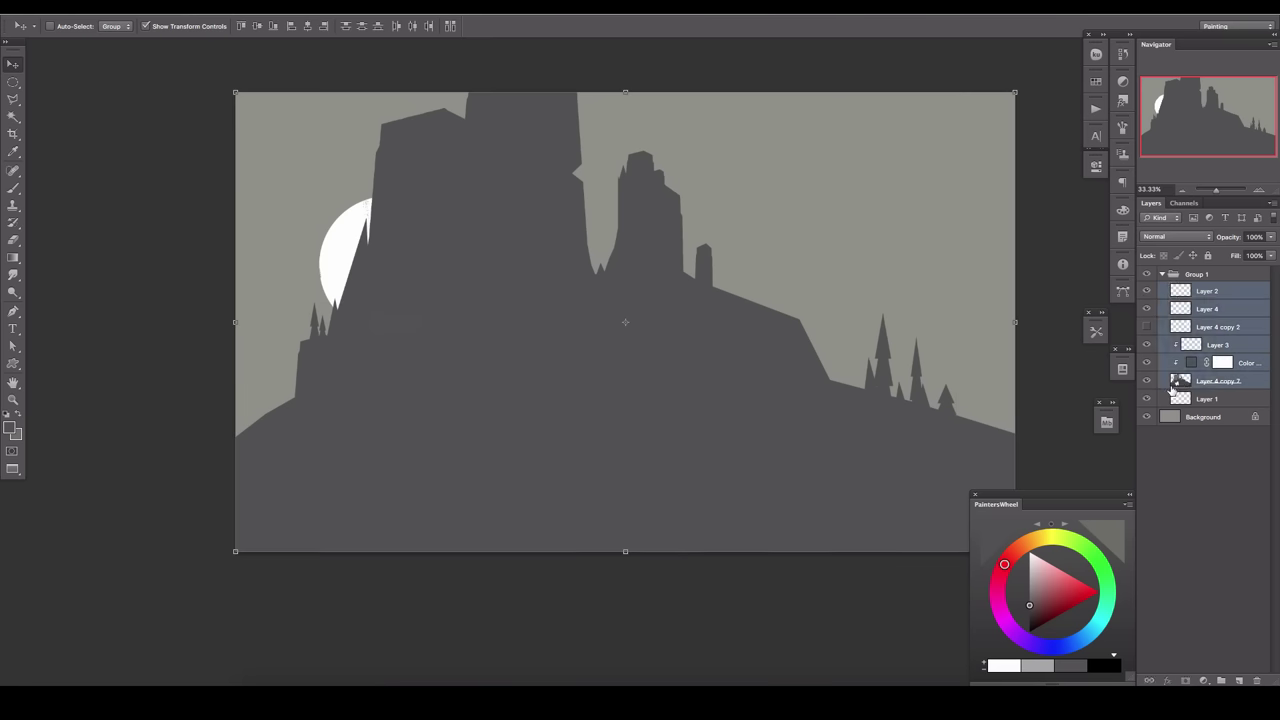
{"action": "key", "text": "ctrl+e"}
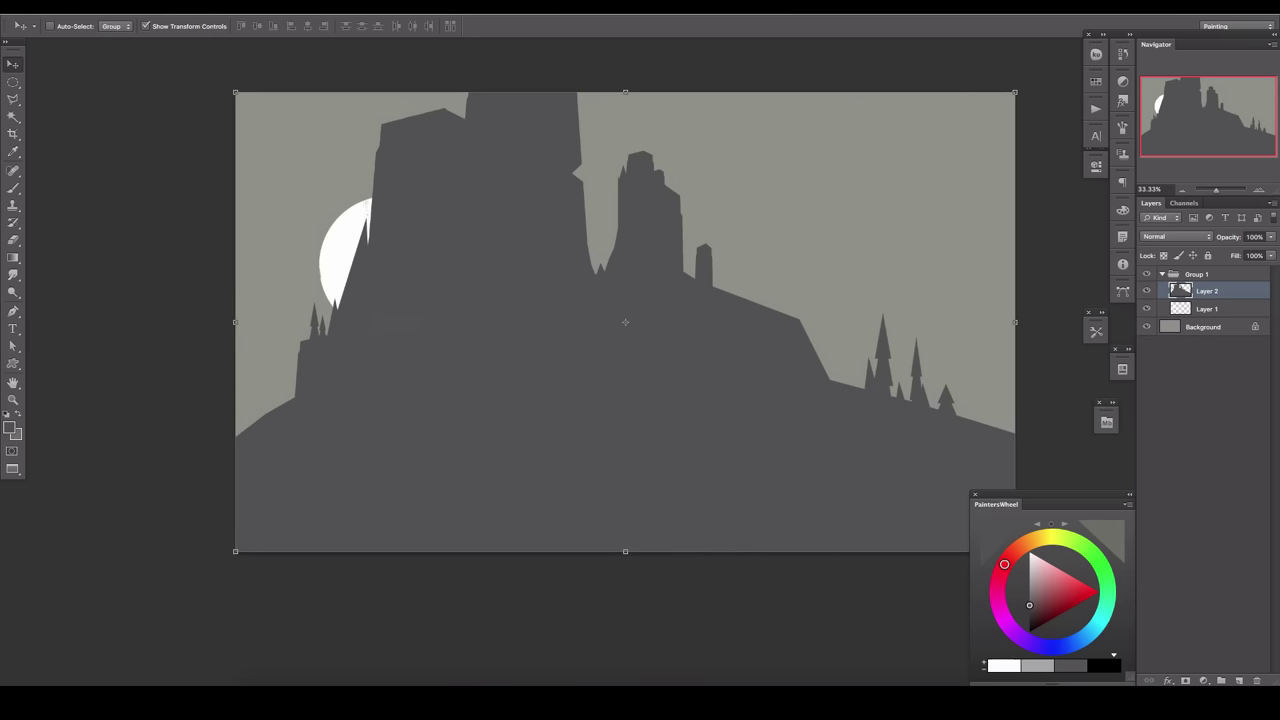
{"action": "key", "text": "Tab"}
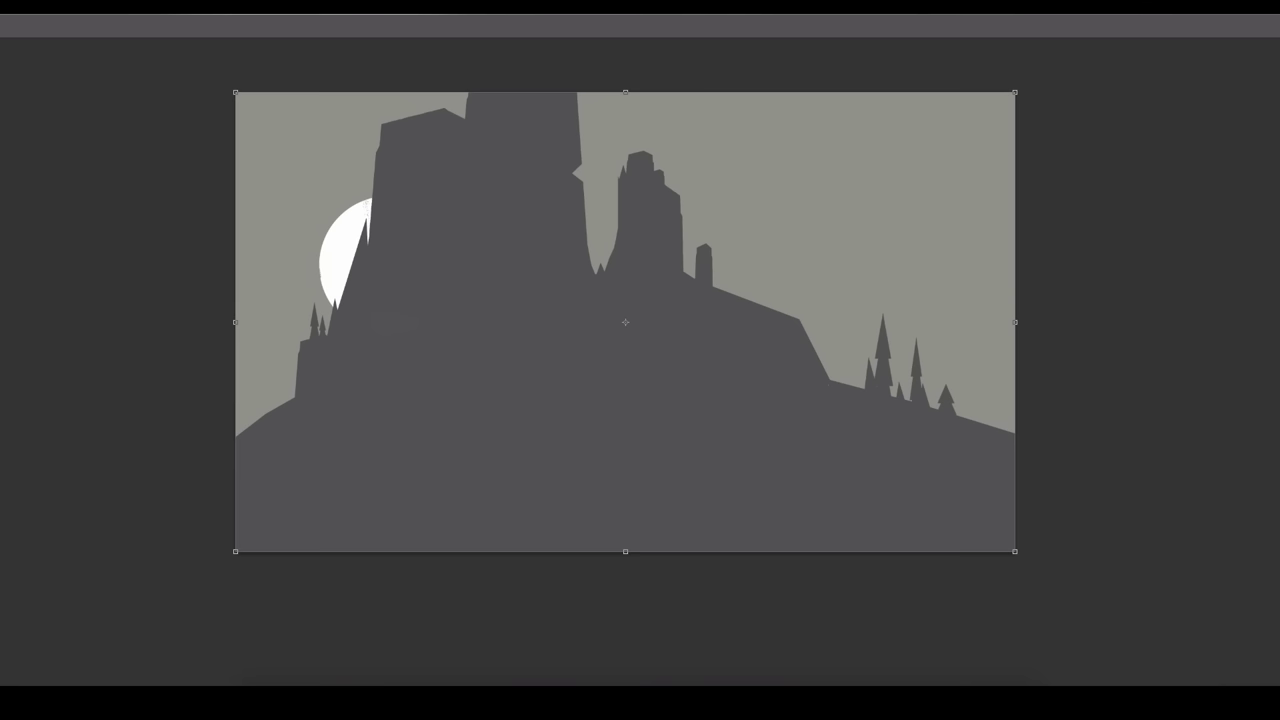
Add a new layer clipped to the silhouette and brush a first light stroke across the hill.
{"action": "key", "text": "Tab"}
{"action": "key", "text": "ctrl+alt+shift+n"}
{"action": "key", "text": "ctrl+alt+g"}
{"action": "key", "text": "b"}
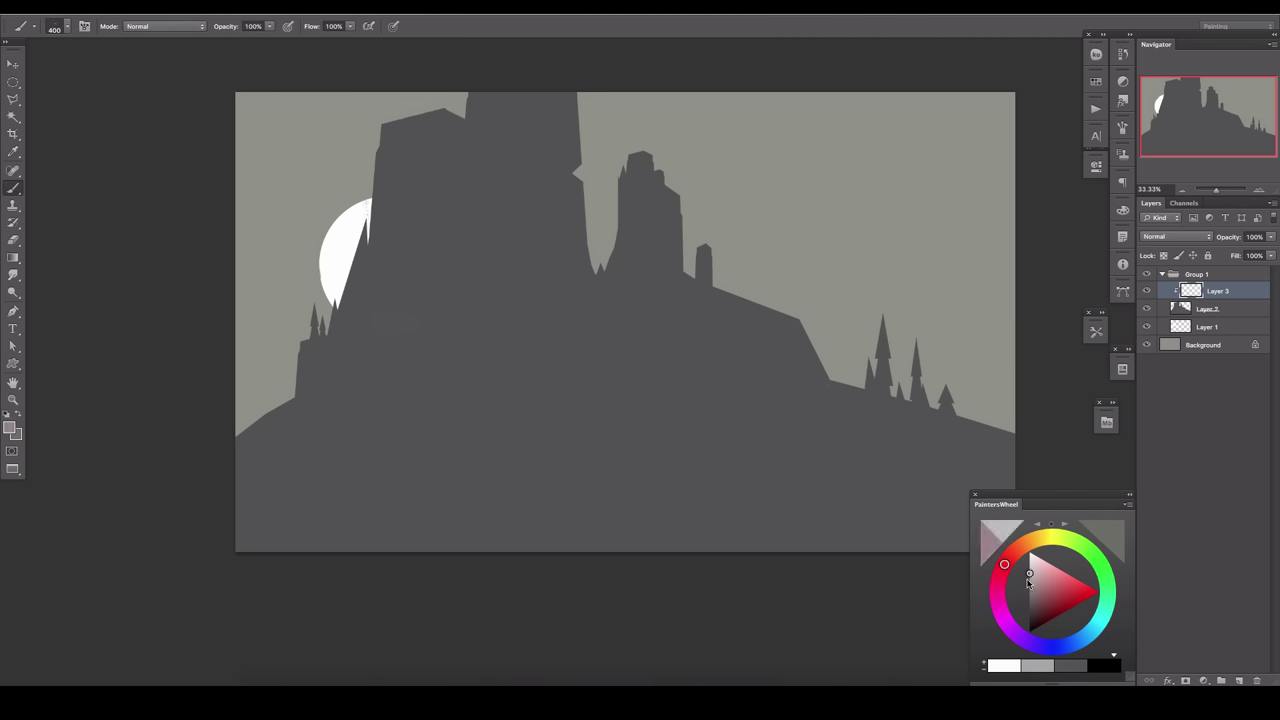
{"action": "left_click_drag", "start_coordinate": [800, 320], "coordinate": [640, 360]}
Pick a light blue and paint snow strokes across the hill and down the slope.
{"action": "left_click", "coordinate": [1081, 638]}
{"action": "left_click", "coordinate": [1045, 589]}
{"action": "left_click_drag", "start_coordinate": [786, 300], "coordinate": [540, 370]}
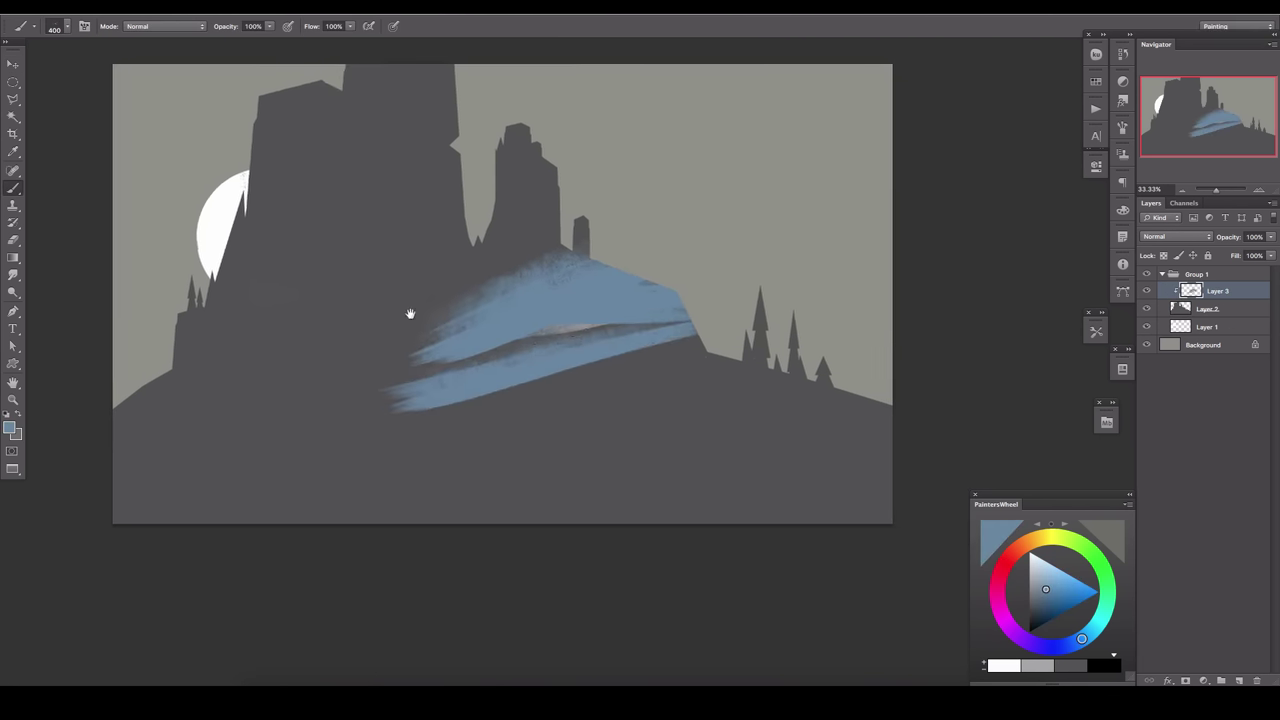
{"action": "left_click_drag", "start_coordinate": [690, 410], "coordinate": [380, 395]}
{"action": "left_click_drag", "start_coordinate": [490, 380], "coordinate": [814, 557]}
Erase the snow's lower edge on the hill into a drift shape.
{"action": "key", "text": "e"}
{"action": "left_click_drag", "start_coordinate": [587, 524], "coordinate": [649, 394]}
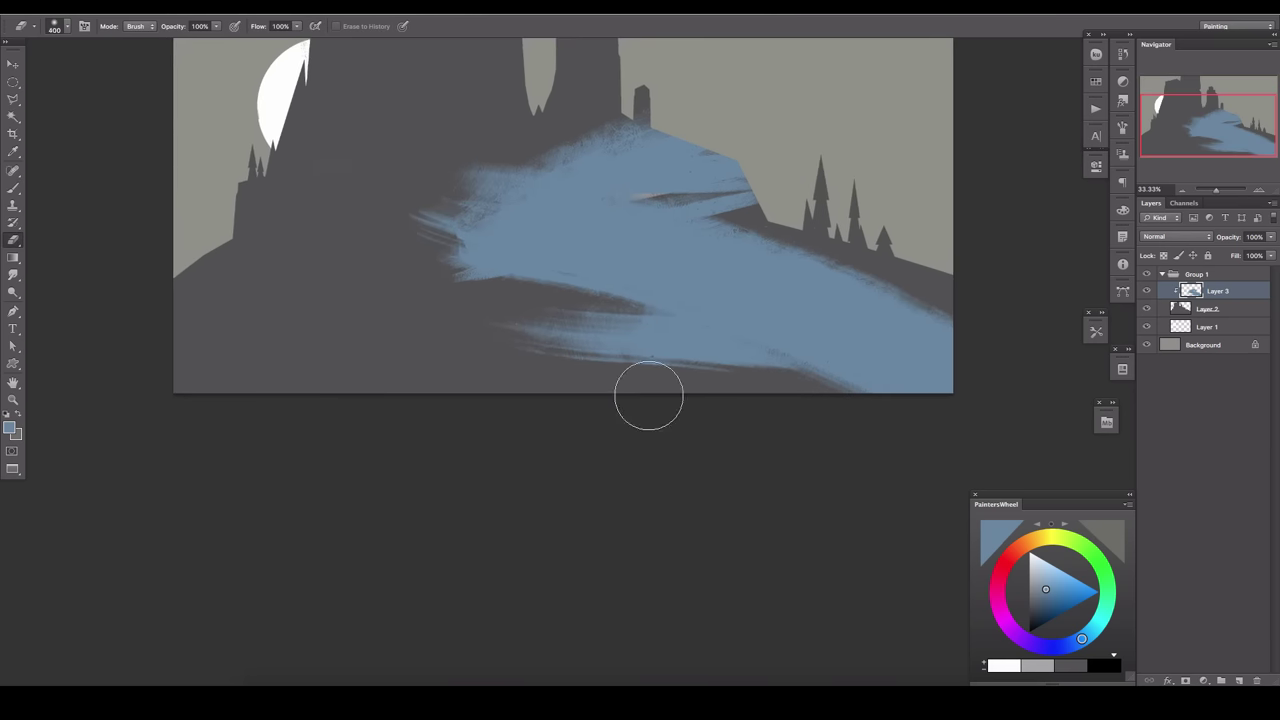
{"action": "left_click", "coordinate": [55, 26]}
{"action": "key", "text": "Escape"}
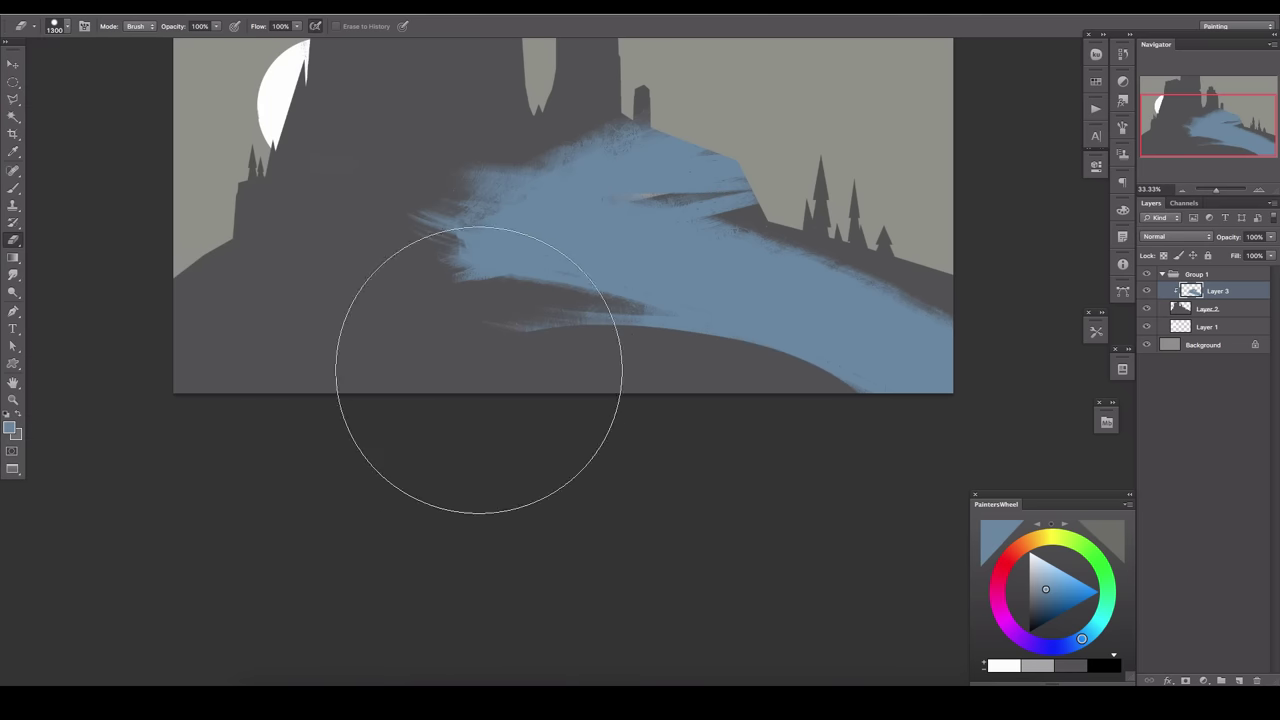
{"action": "key", "text": "l"}
{"action": "left_click_drag", "start_coordinate": [531, 352], "coordinate": [628, 467]}
{"action": "key", "text": "r"}
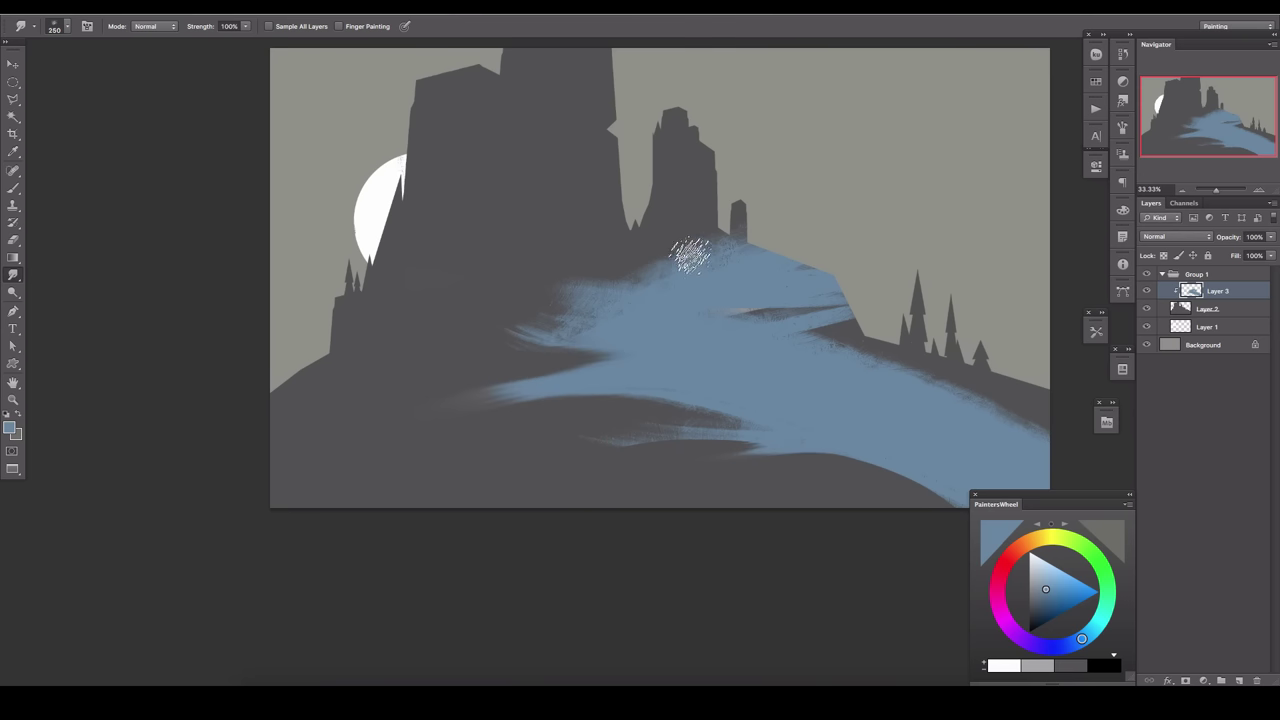
Paint blue snow up the castle's face and outline an area of snow.
{"action": "key", "text": "b"}
{"action": "mouse_move", "coordinate": [640, 245]}
{"action": "left_mouse_down"}
{"action": "mouse_move", "coordinate": [455, 158]}
{"action": "mouse_move", "coordinate": [686, 277]}
{"action": "left_mouse_up"}
{"action": "key", "text": "r"}
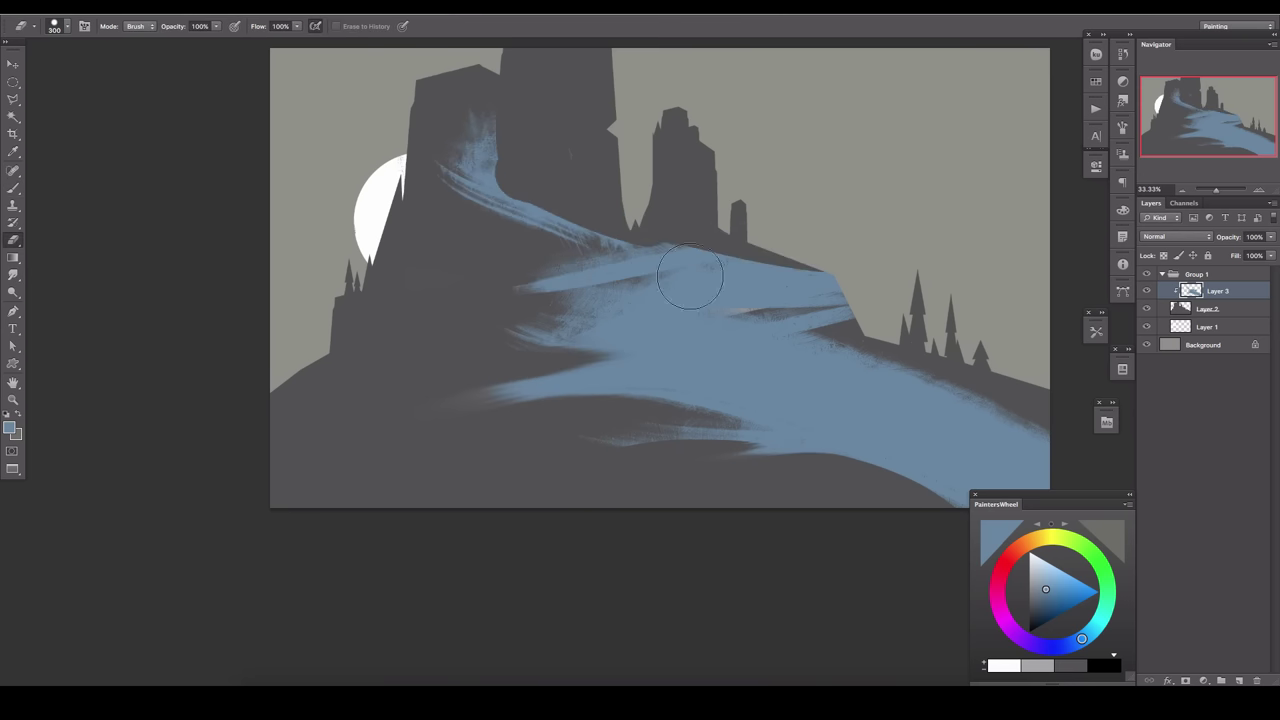
{"action": "key", "text": "l"}
{"action": "left_click", "coordinate": [462, 371]}
{"action": "left_click", "coordinate": [493, 336]}
{"action": "double_click", "coordinate": [713, 318]}
Flip the canvas to check composition, deselect, and shrink the smudge tip.
{"action": "key", "text": "ctrl+shift+h"}
{"action": "key", "text": "ctrl+d"}
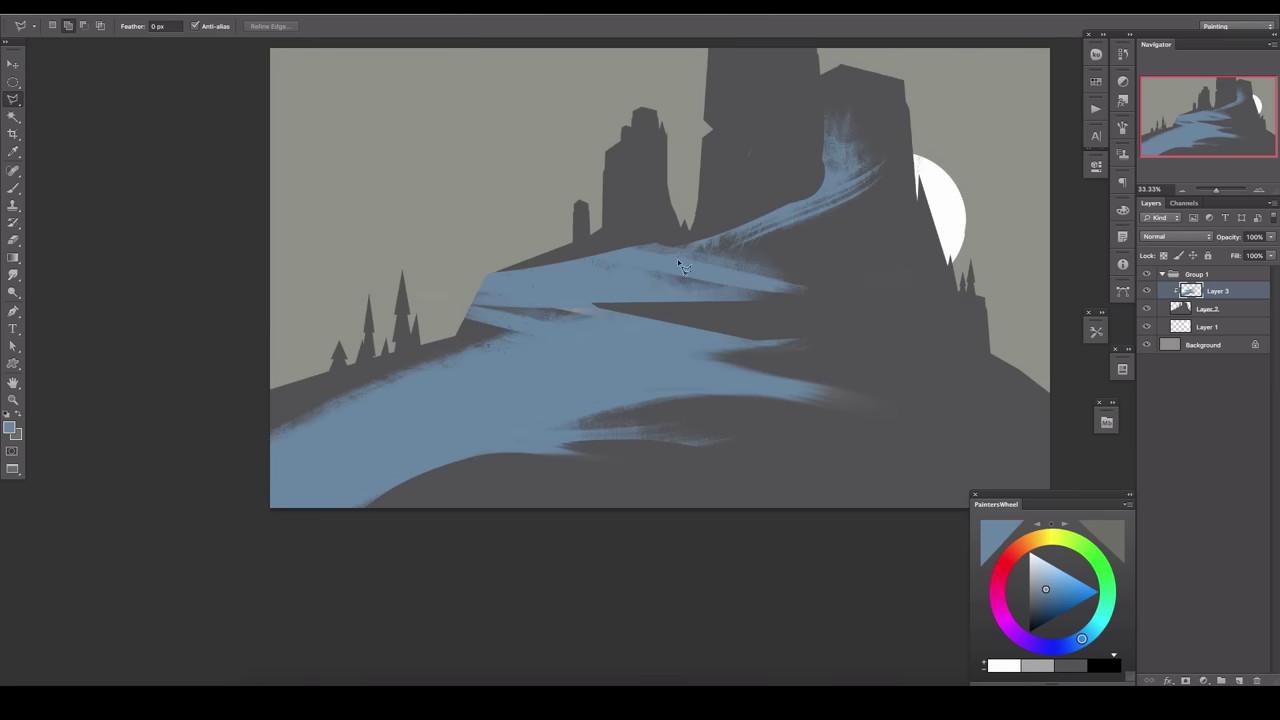
{"action": "key", "text": "r"}
{"action": "key", "text": "bracketleft"}
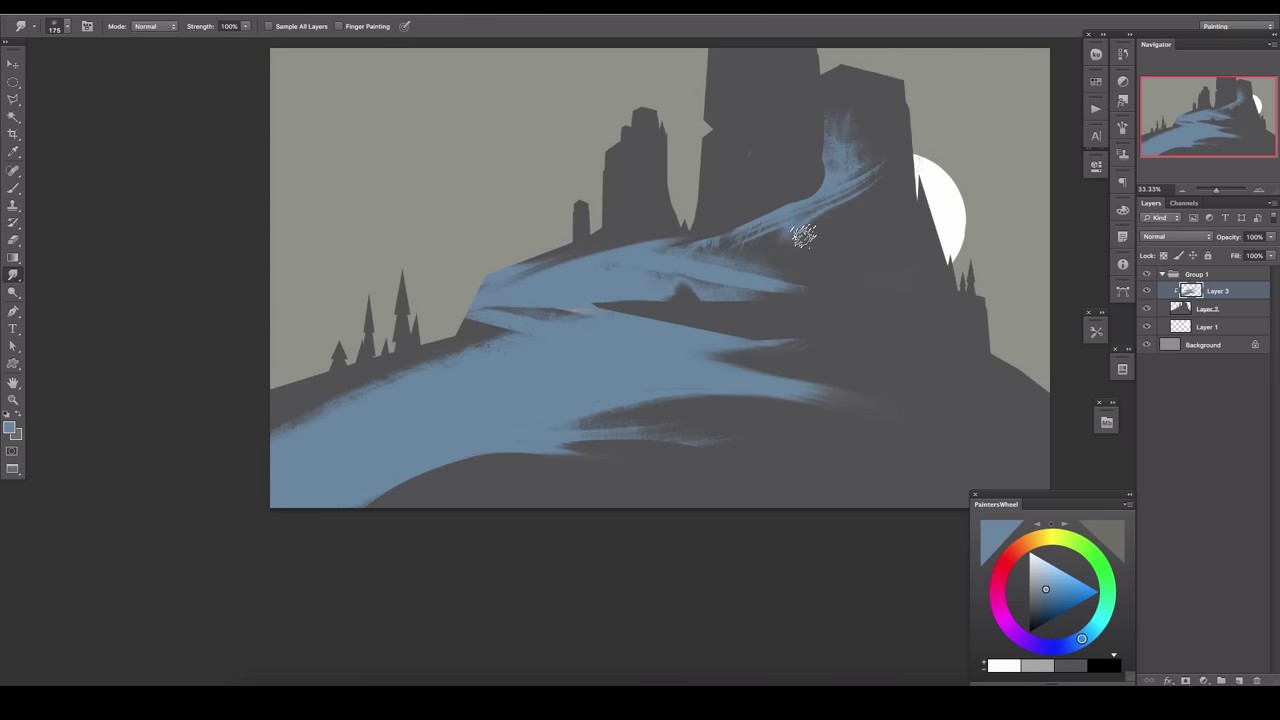
Erase snow along the lower hill edge and fit the whole painting in view.
{"action": "key", "text": "e"}
{"action": "left_click_drag", "start_coordinate": [668, 410], "coordinate": [861, 317]}
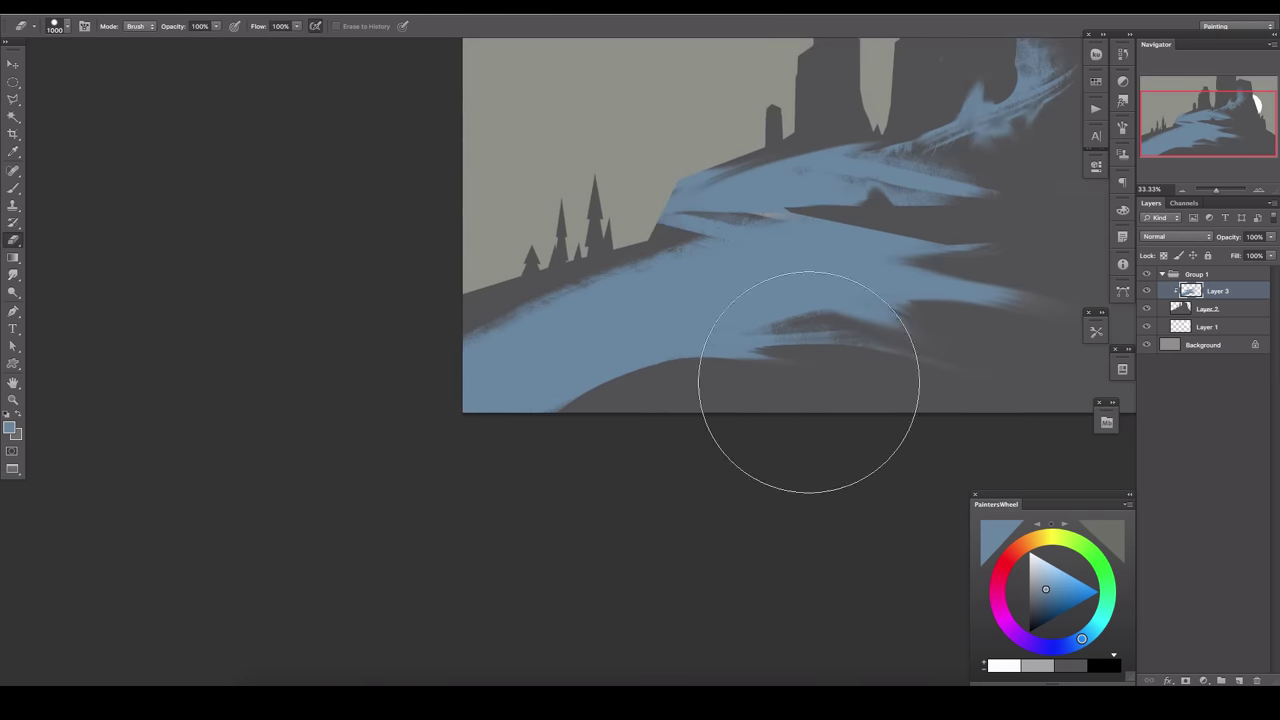
{"action": "key", "text": "bracketright"}
{"action": "key", "text": "bracketright"}
{"action": "key", "text": "bracketright"}
{"action": "key", "text": "bracketright"}
{"action": "key", "text": "bracketright"}
{"action": "key", "text": "ctrl+0"}
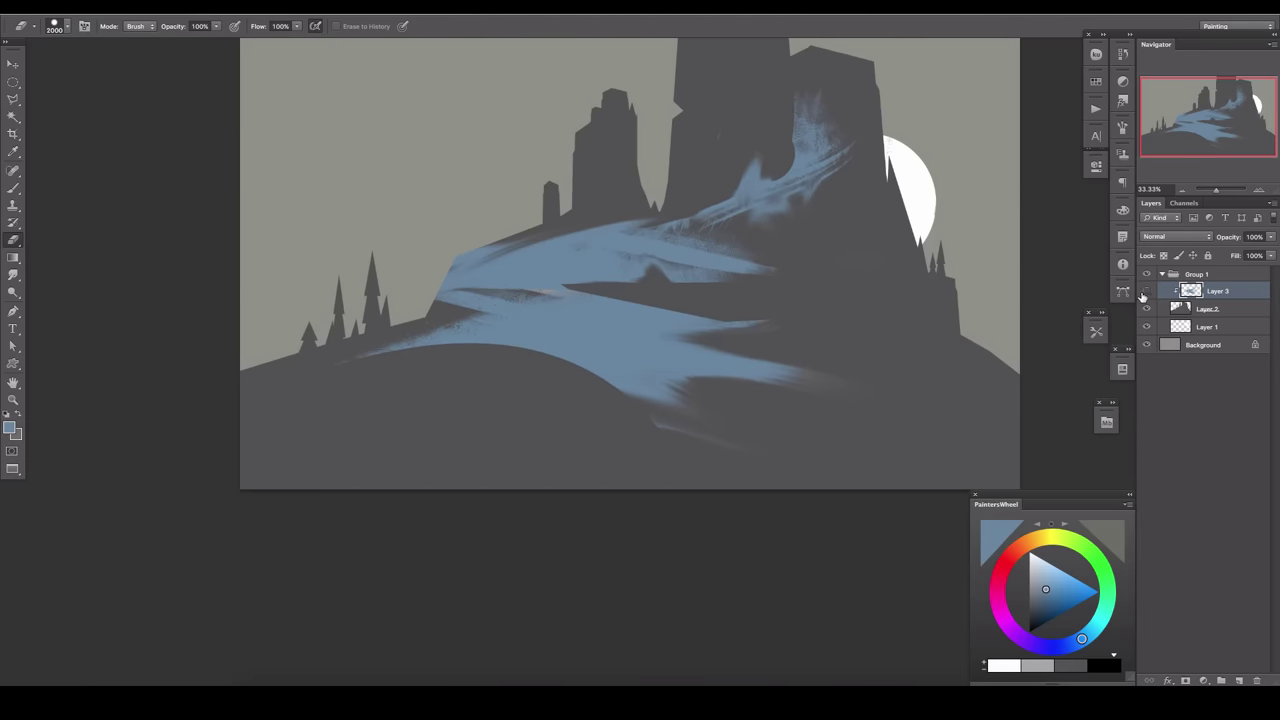
{"action": "key", "text": "Tab"}
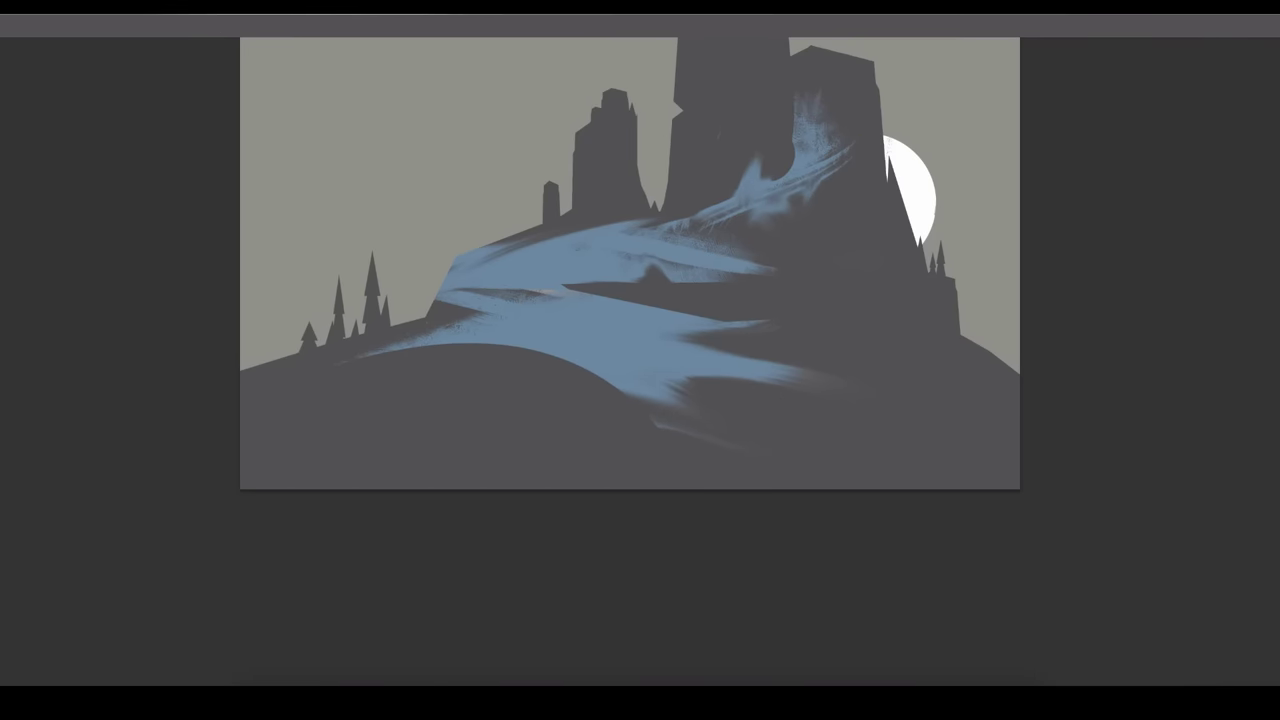
Raise the lightness of the snow copy layer with Hue/Saturation.
{"action": "key", "text": "Tab"}
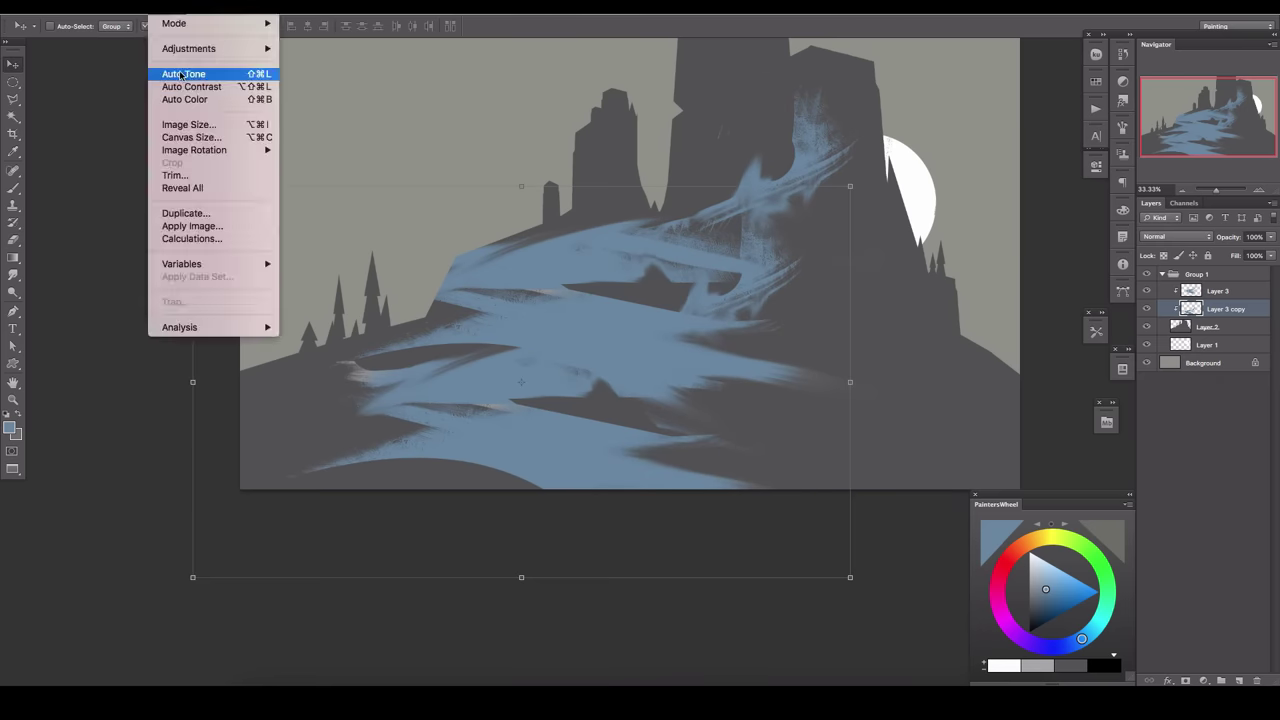
{"action": "key", "text": "ctrl+u"}
{"action": "left_click_drag", "start_coordinate": [1020, 545], "coordinate": [1063, 545]}
{"action": "key", "text": "Return"}
{"action": "key", "text": "ctrl+t"}
{"action": "scroll", "coordinate": [857, 303], "scroll_direction": "down", "scroll_amount": 5}
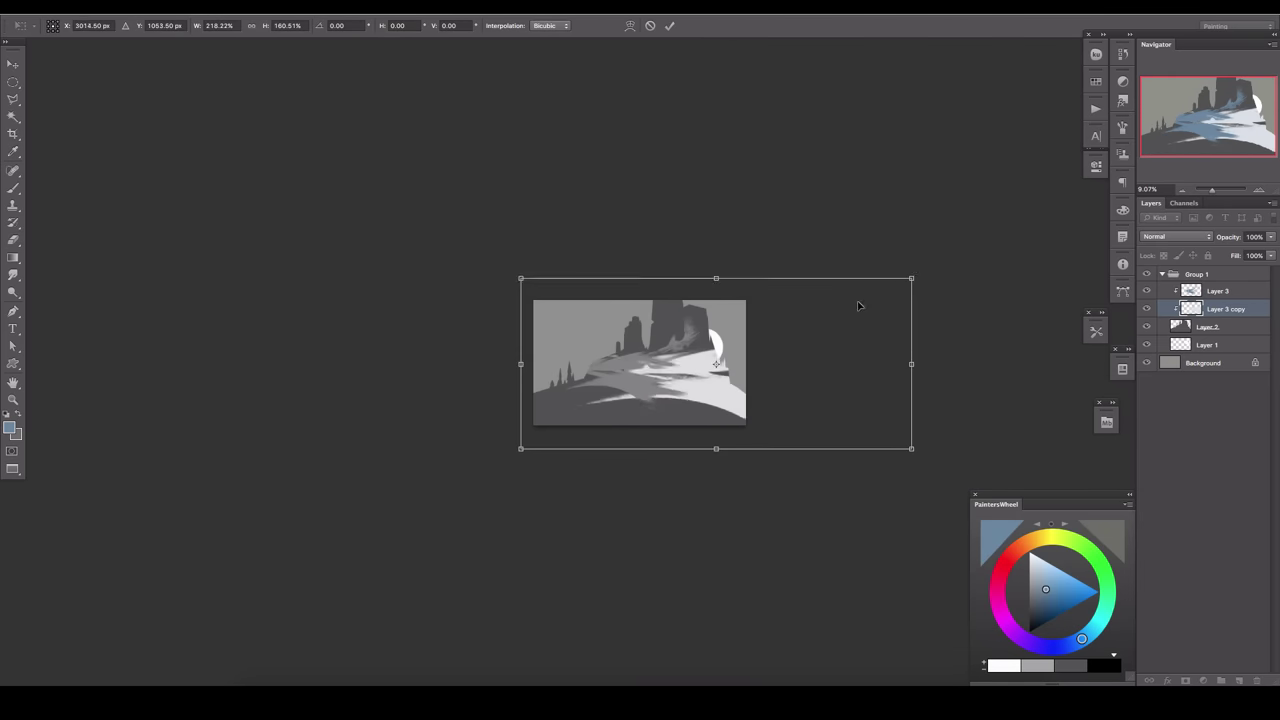
{"action": "left_click_drag", "start_coordinate": [857, 303], "coordinate": [622, 373]}
{"action": "key", "text": "Escape"}
{"action": "scroll", "coordinate": [671, 398], "scroll_direction": "up", "scroll_amount": 3}
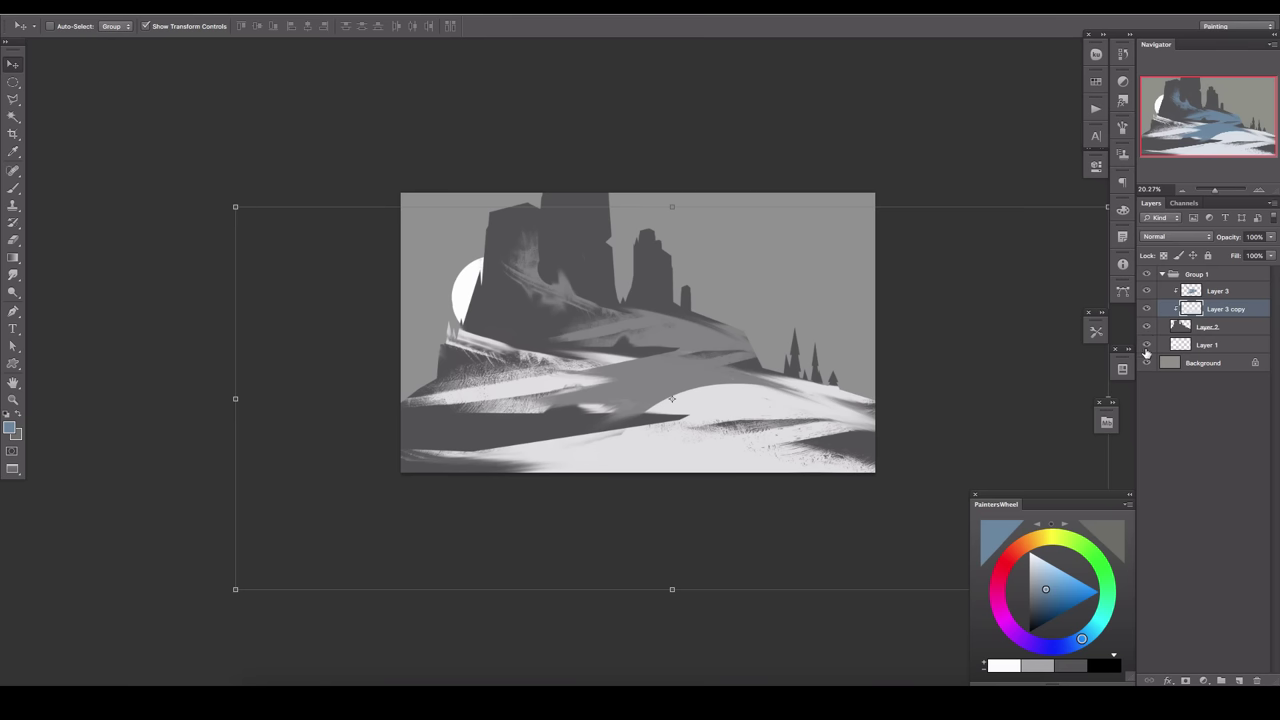
Erase light strokes in the lower-left of the hill and duplicate the Layer 3 copy layer.
{"action": "key", "text": "e"}
{"action": "left_click_drag", "start_coordinate": [620, 405], "coordinate": [424, 314]}
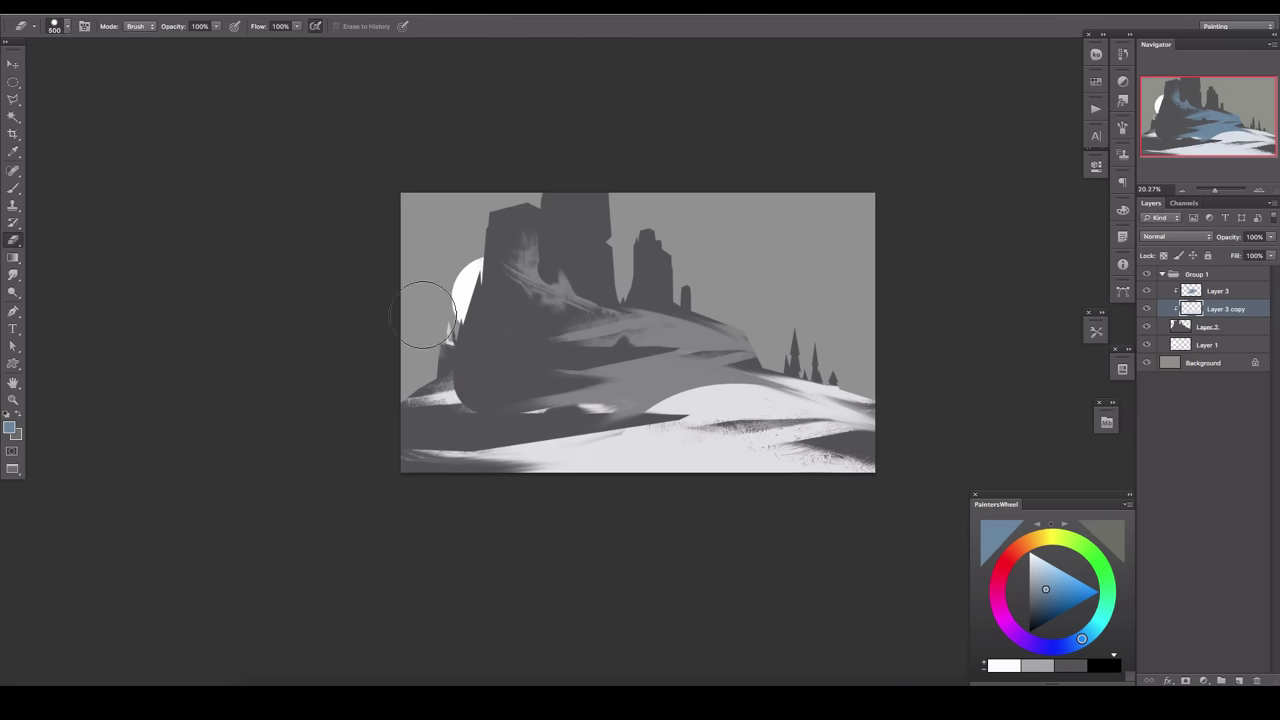
{"action": "scroll", "coordinate": [636, 360], "scroll_direction": "up", "scroll_amount": 2}
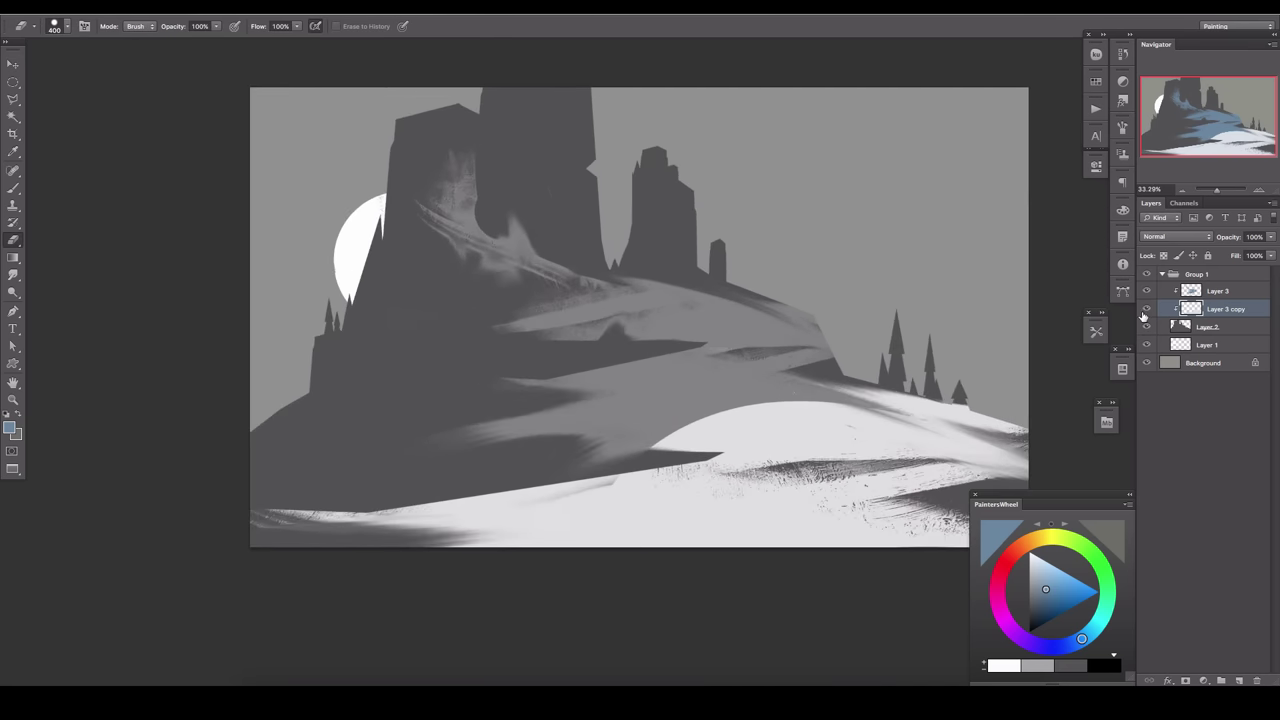
{"action": "right_click", "coordinate": [1143, 325]}
{"action": "key", "text": "ctrl+j"}
Scale down the duplicated strokes, rotate them nearly horizontal, and commit over the hill.
{"action": "key", "text": "ctrl+t"}
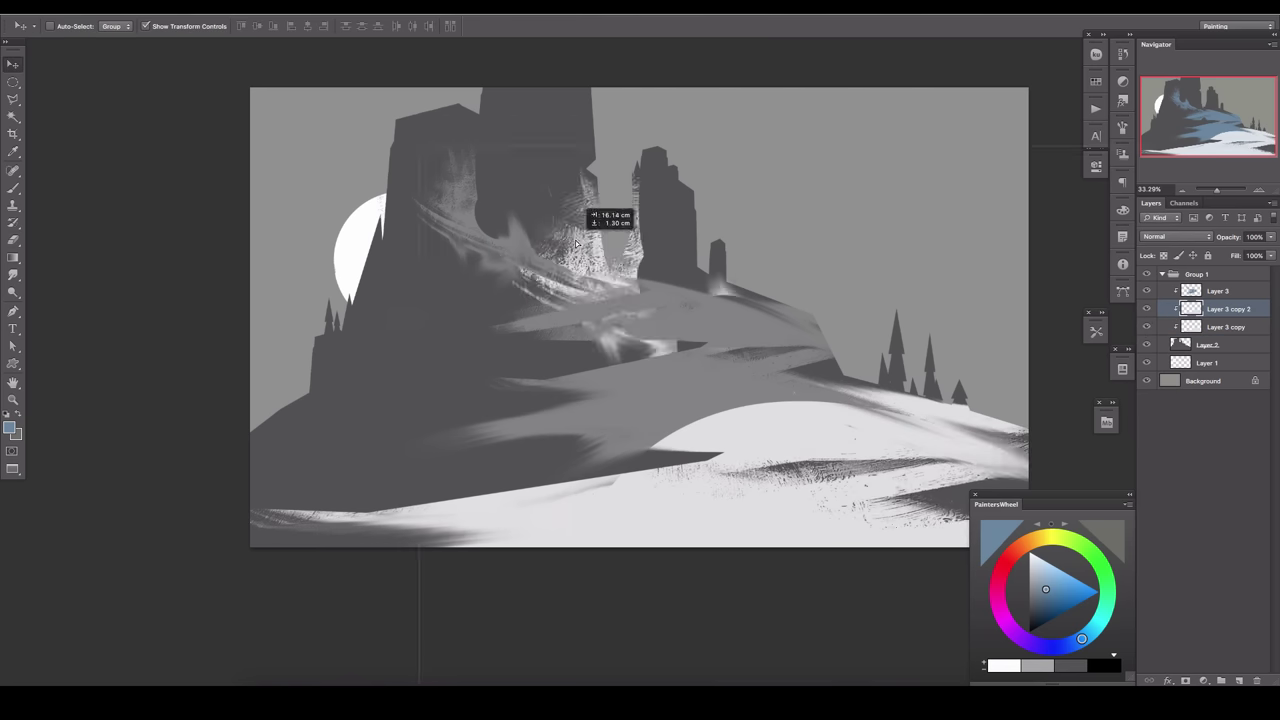
{"action": "mouse_move", "coordinate": [600, 210]}
{"action": "left_mouse_down"}
{"action": "mouse_move", "coordinate": [222, 148]}
{"action": "mouse_move", "coordinate": [686, 309]}
{"action": "mouse_move", "coordinate": [629, 186]}
{"action": "mouse_move", "coordinate": [343, 185]}
{"action": "mouse_move", "coordinate": [528, 580]}
{"action": "mouse_move", "coordinate": [380, 520]}
{"action": "left_mouse_up"}
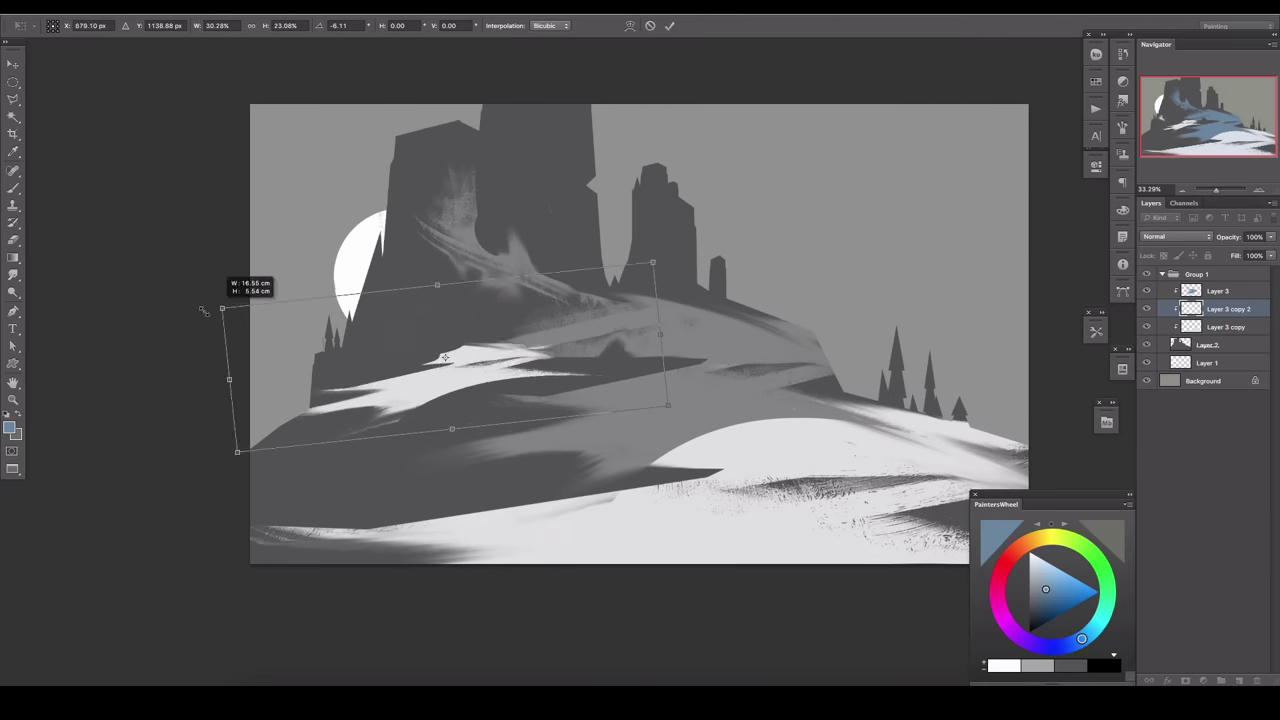
{"action": "left_click_drag", "start_coordinate": [250, 300], "coordinate": [504, 376]}
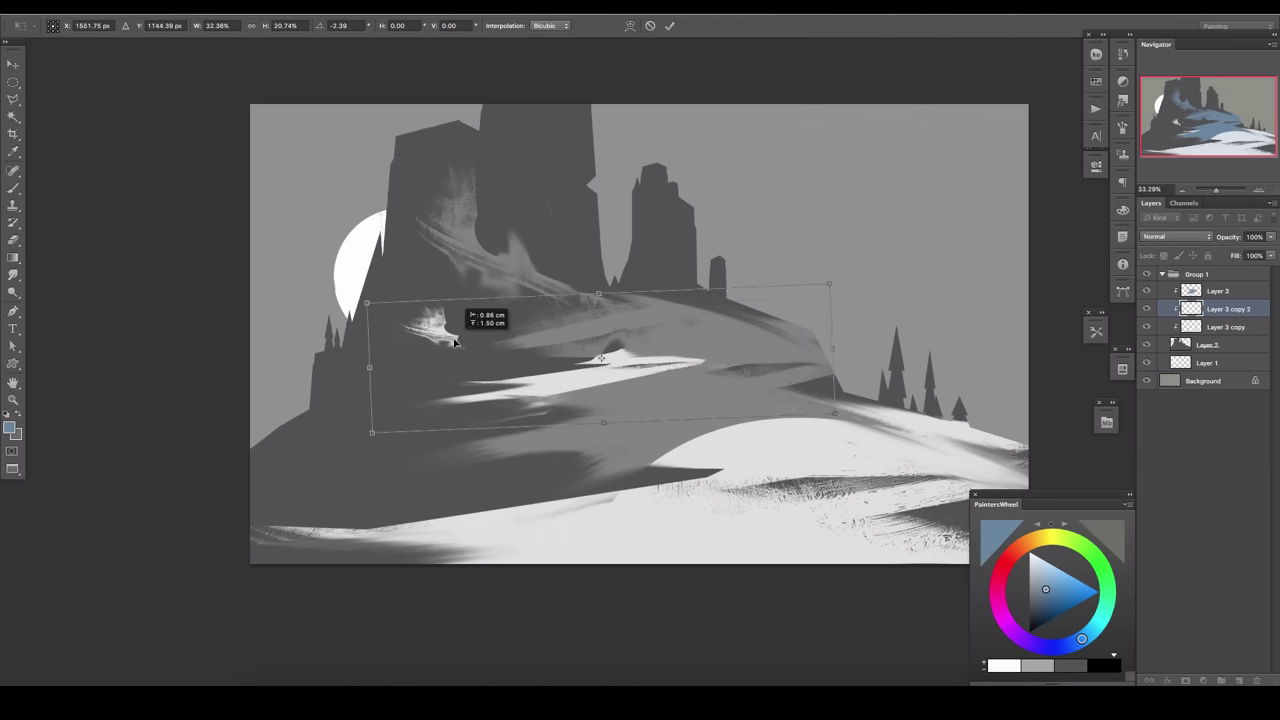
{"action": "key", "text": "Return"}
On a new layer, draw two white custom-shape streaks across the middle of the hill.
{"action": "left_click", "coordinate": [1236, 683]}
{"action": "key", "text": "u"}
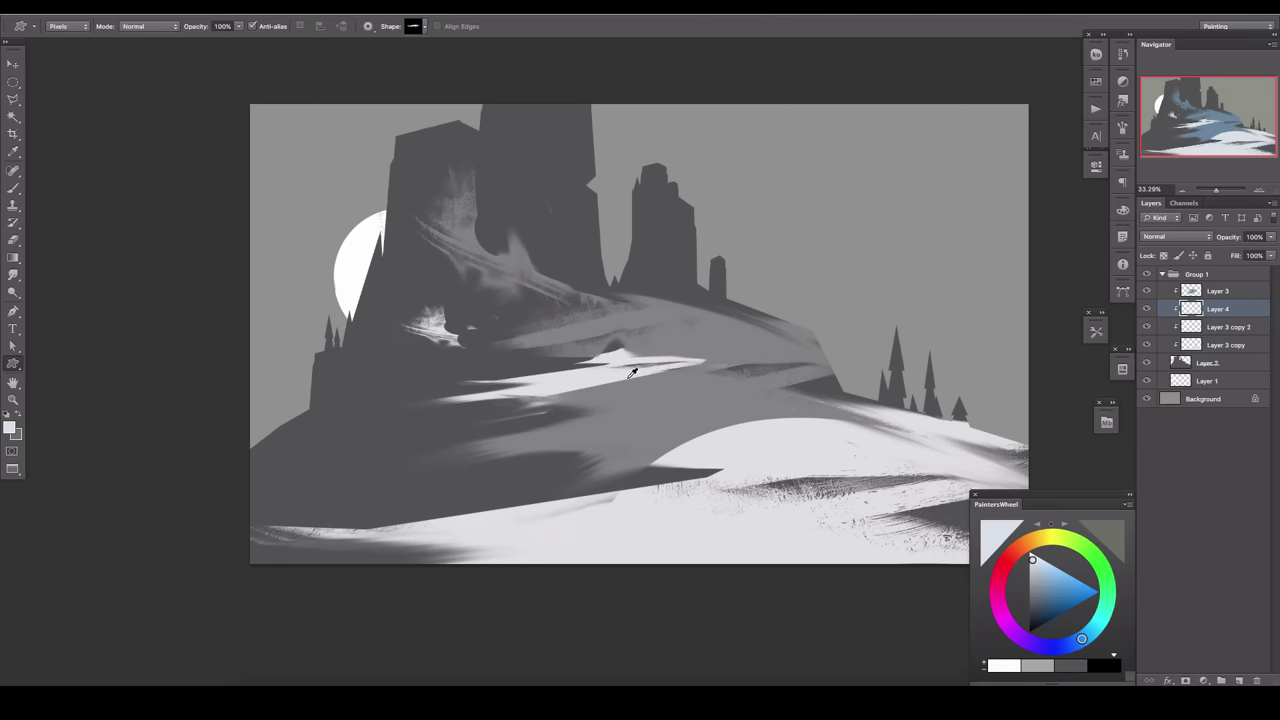
{"action": "left_click", "coordinate": [413, 26]}
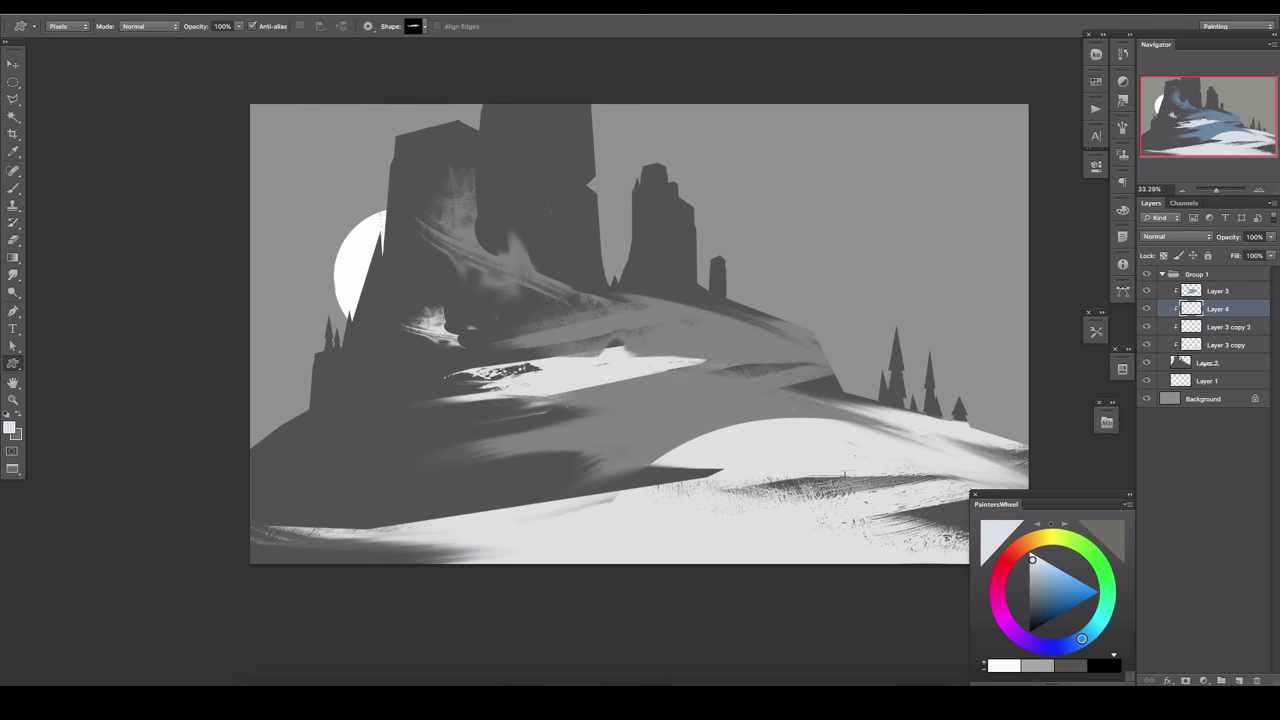
{"action": "left_click_drag", "start_coordinate": [655, 350], "coordinate": [558, 284]}
{"action": "key", "text": "x"}
{"action": "mouse_move", "coordinate": [788, 314]}
{"action": "left_mouse_down"}
{"action": "mouse_move", "coordinate": [464, 386]}
{"action": "mouse_move", "coordinate": [630, 380]}
{"action": "left_mouse_up"}
On another new layer, draw a light streak across the lower hill.
{"action": "left_click", "coordinate": [1236, 683]}
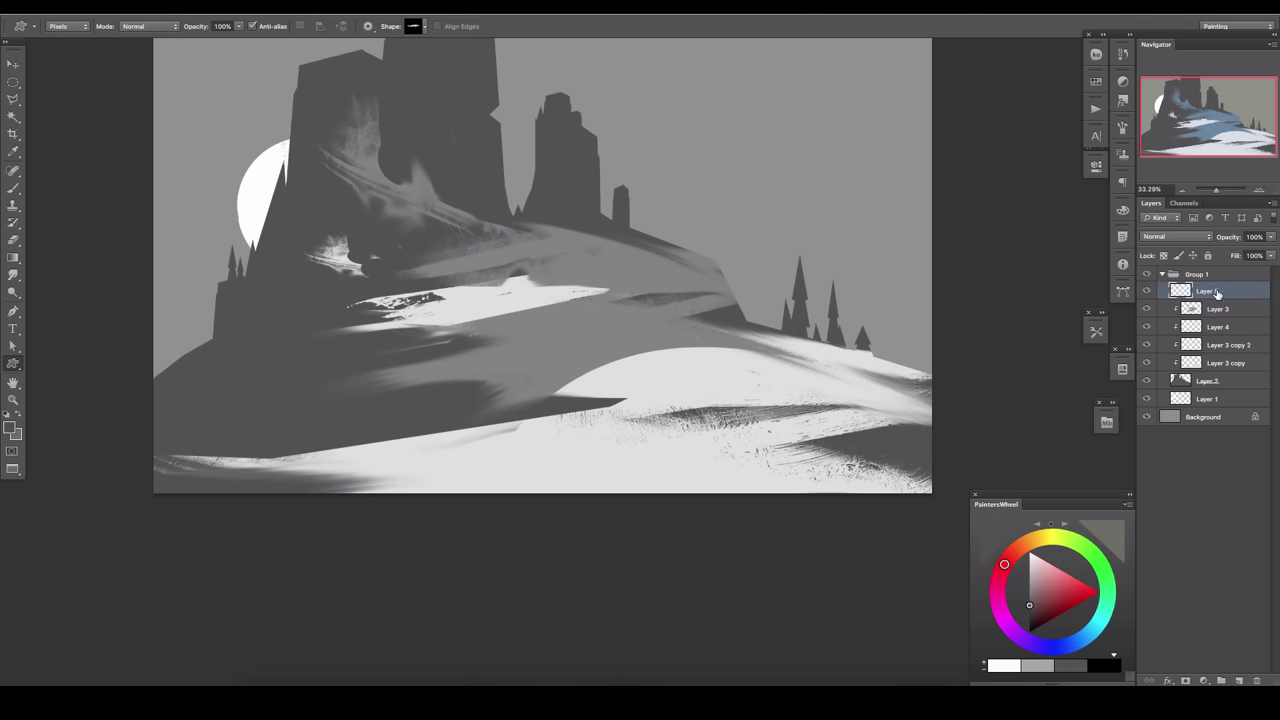
{"action": "left_click", "coordinate": [645, 330]}
{"action": "key", "text": "Escape"}
{"action": "key", "text": "x"}
{"action": "mouse_move", "coordinate": [570, 410]}
{"action": "left_mouse_down"}
{"action": "mouse_move", "coordinate": [748, 349]}
{"action": "mouse_move", "coordinate": [335, 400]}
{"action": "left_mouse_up"}
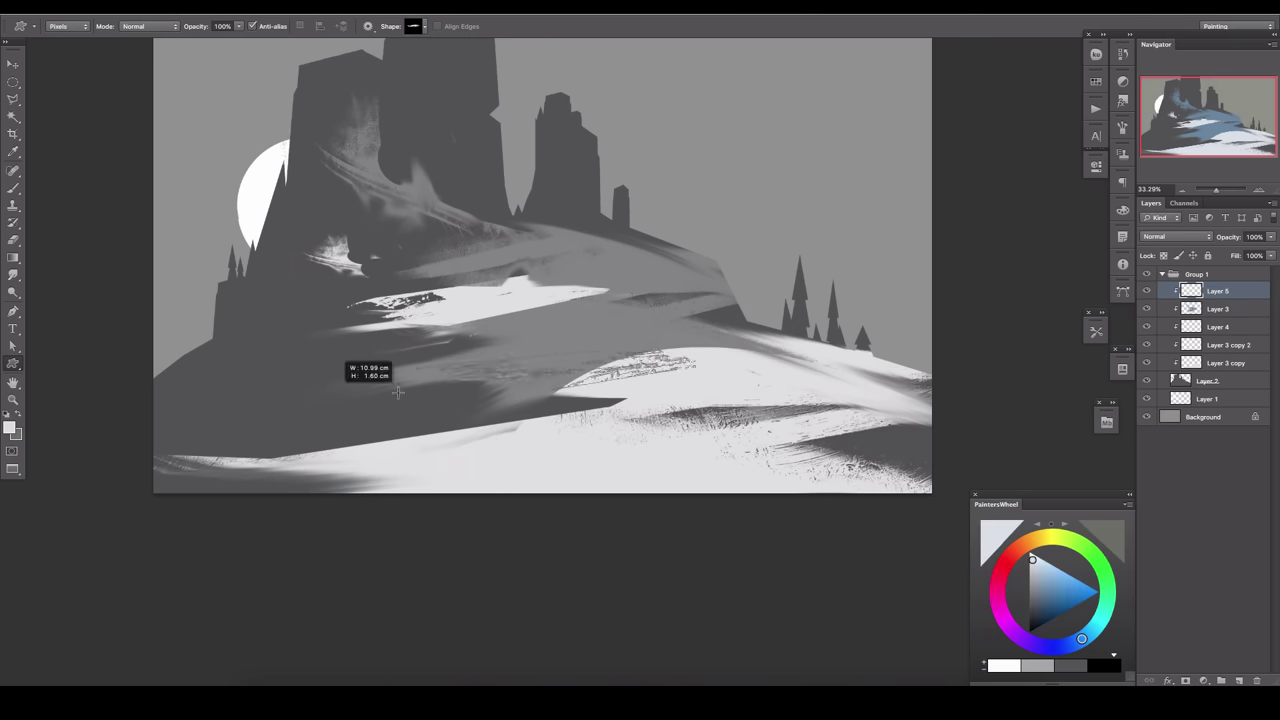
Flip the painting horizontally and view it briefly without the panels.
{"action": "key", "text": "ctrl+alt+h"}
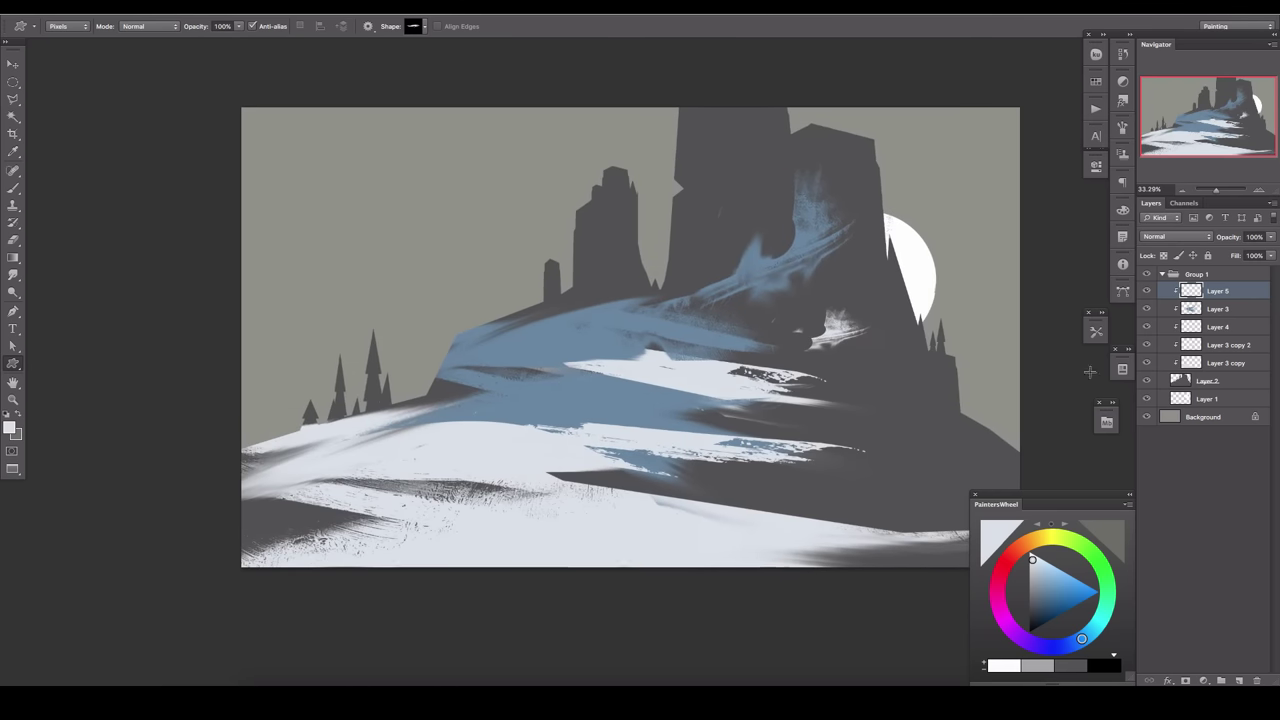
{"action": "key", "text": "Tab"}
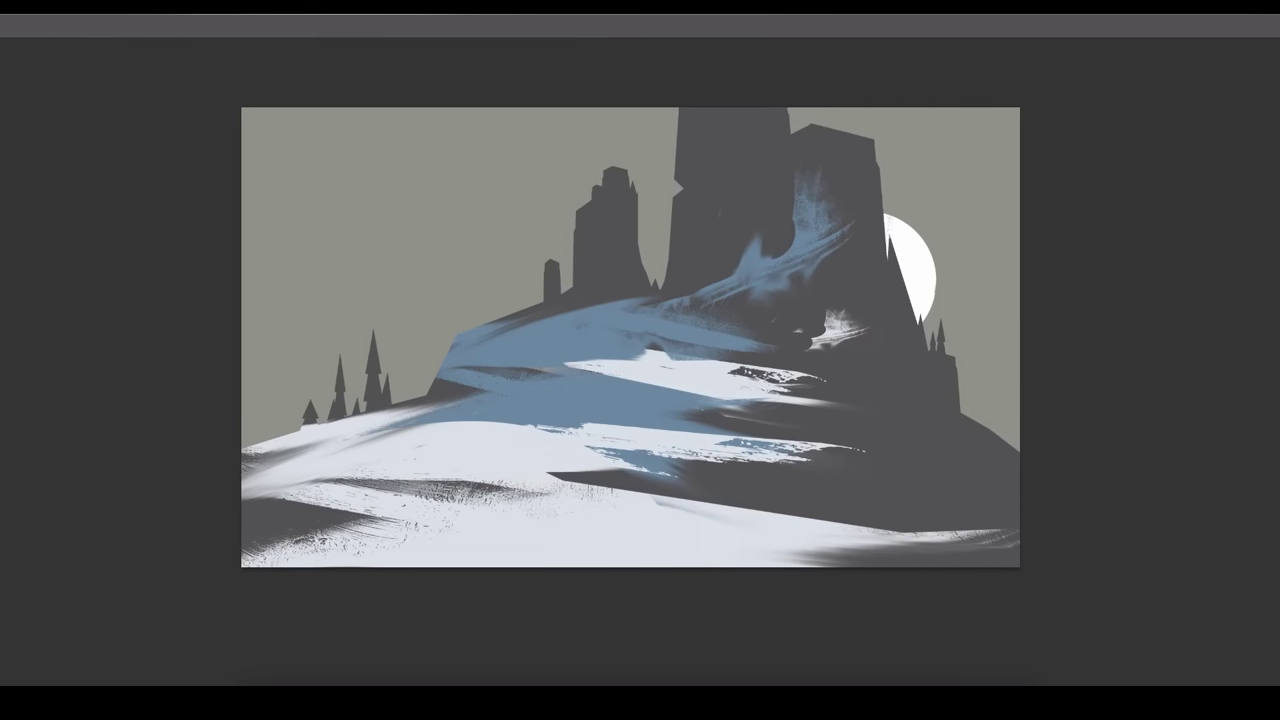
{"action": "key", "text": "Tab"}
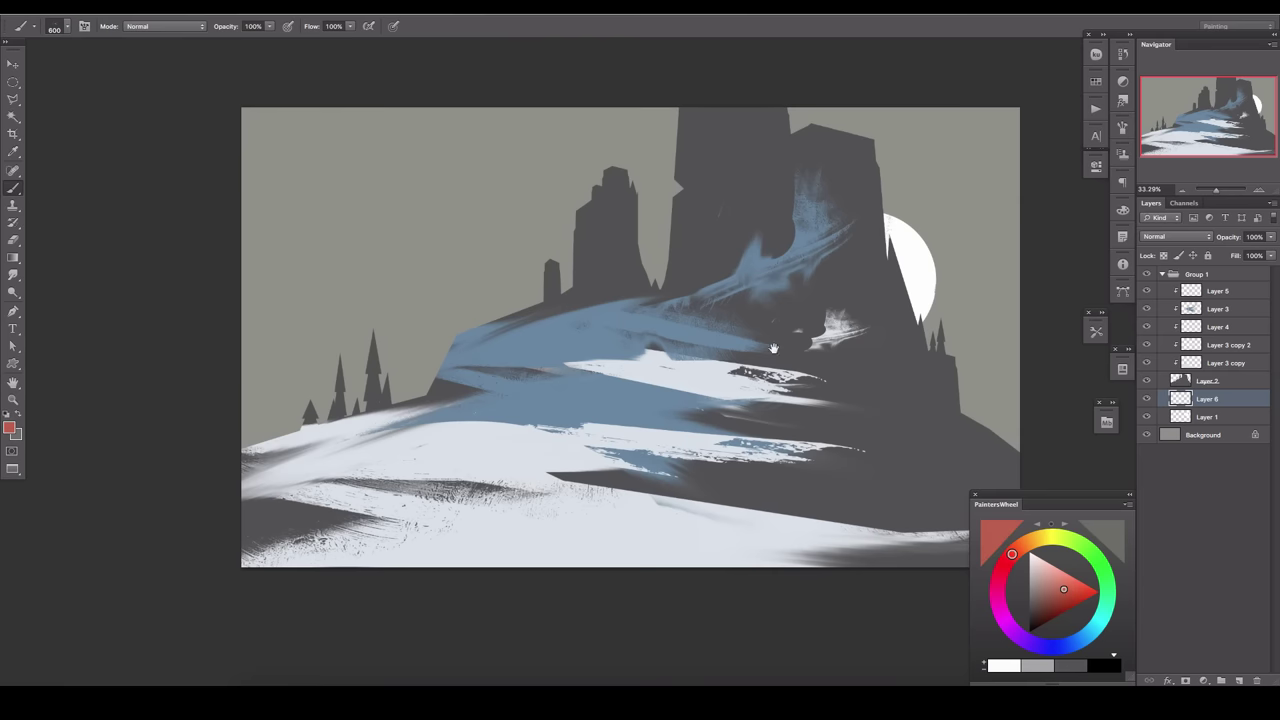
Paint red sunset streaks across the sky behind the mountains with a larger brush.
{"action": "left_click_drag", "start_coordinate": [773, 348], "coordinate": [665, 319]}
{"action": "left_click_drag", "start_coordinate": [850, 330], "coordinate": [900, 410]}
{"action": "left_click_drag", "start_coordinate": [150, 250], "coordinate": [320, 380]}
{"action": "left_click_drag", "start_coordinate": [180, 230], "coordinate": [550, 240]}
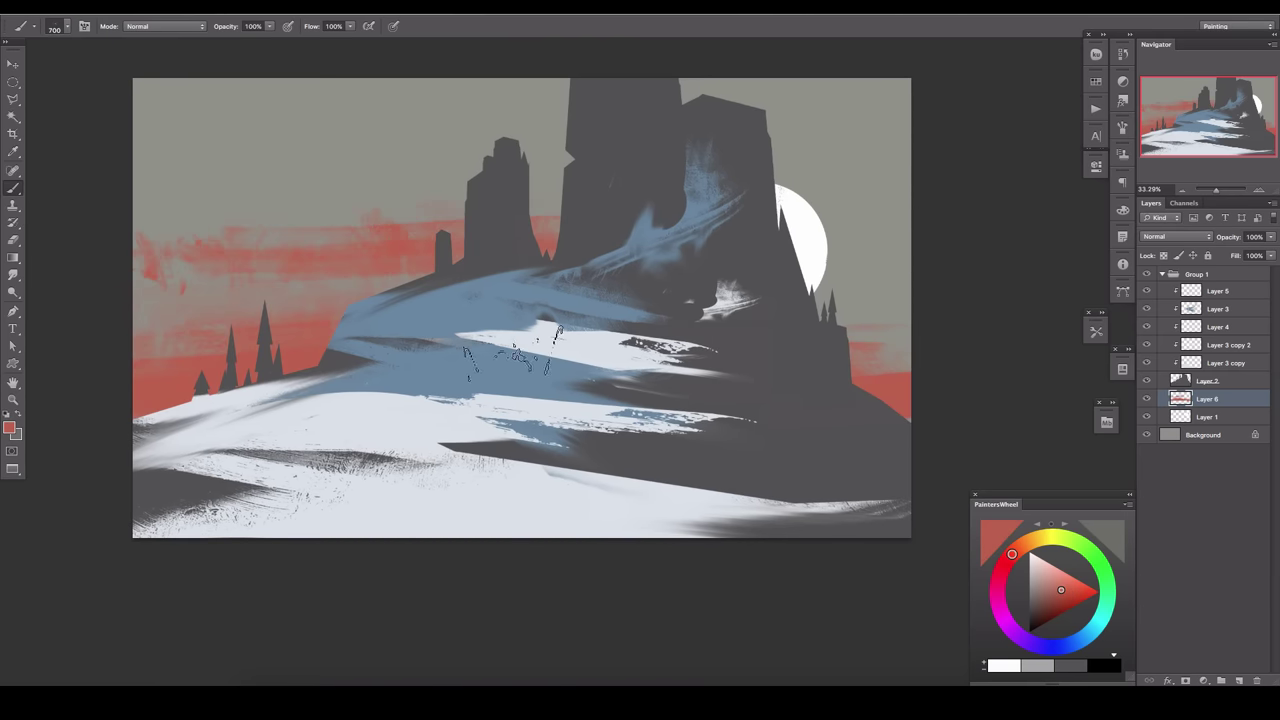
Fill a new layer with a slate-blue gradient sky and move it below the moon layer.
{"action": "left_click", "coordinate": [1239, 680], "text": "ctrl"}
{"action": "key", "text": "g"}
{"action": "left_click", "coordinate": [515, 352], "text": "alt"}
{"action": "left_click_drag", "start_coordinate": [520, 90], "coordinate": [520, 400]}
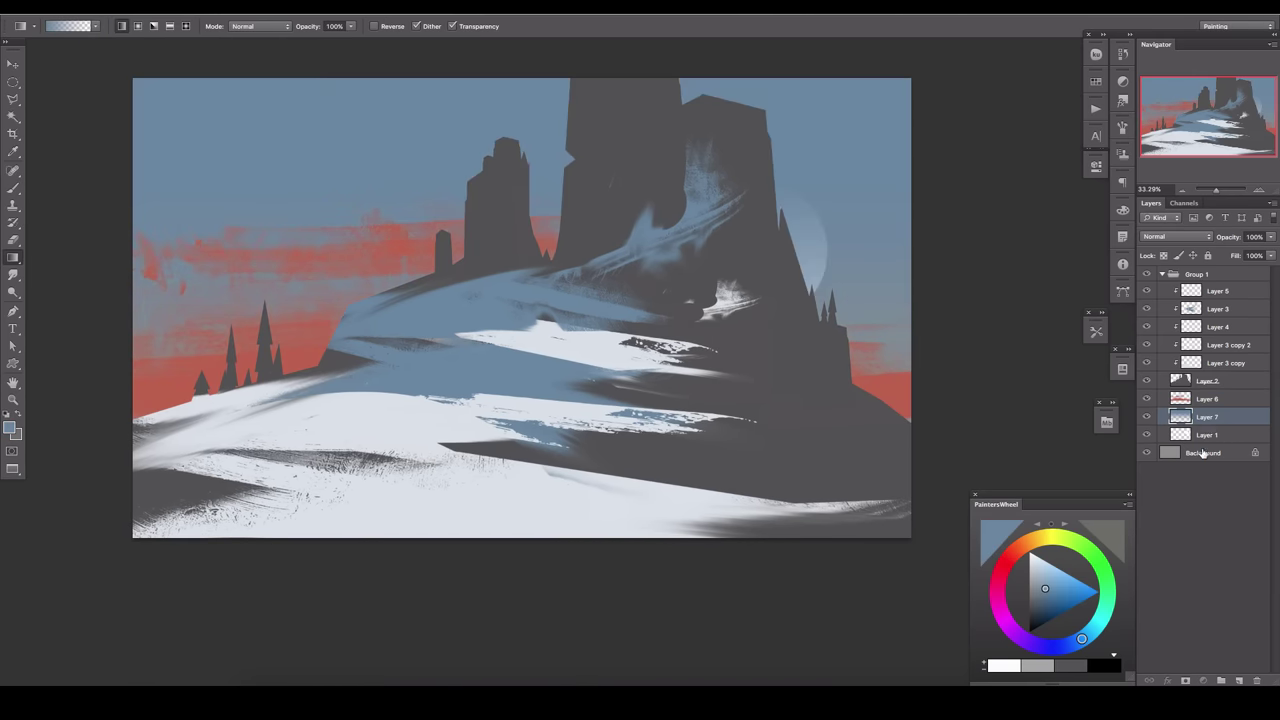
{"action": "left_click_drag", "start_coordinate": [1202, 453], "coordinate": [1198, 444]}
Add a Linear Dodge (Add) layer and pick a salmon red colour.
{"action": "left_click", "coordinate": [1205, 398]}
{"action": "left_click", "coordinate": [1239, 680]}
{"action": "left_click", "coordinate": [1177, 236]}
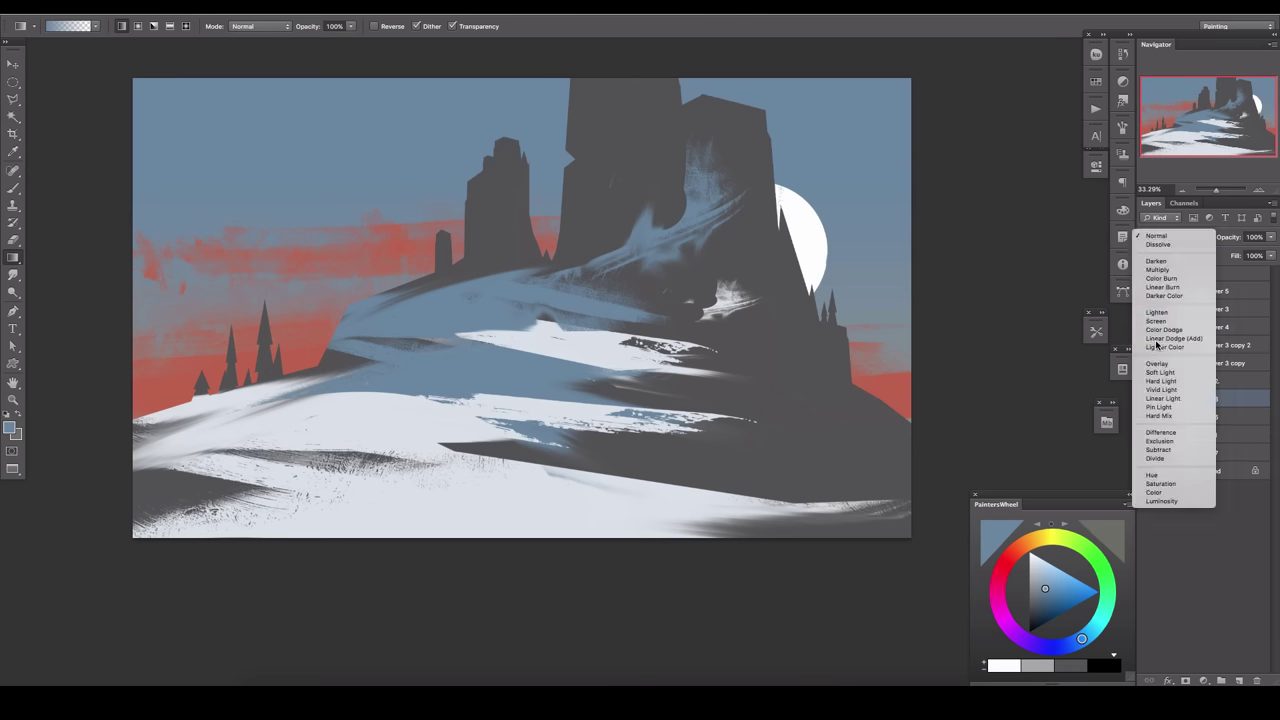
{"action": "left_click", "coordinate": [1165, 335]}
{"action": "left_click", "coordinate": [1012, 553]}
Paint dark slate-blue clouds across the upper sky on a new layer at 36% opacity.
{"action": "key", "text": "ctrl+shift+alt+n"}
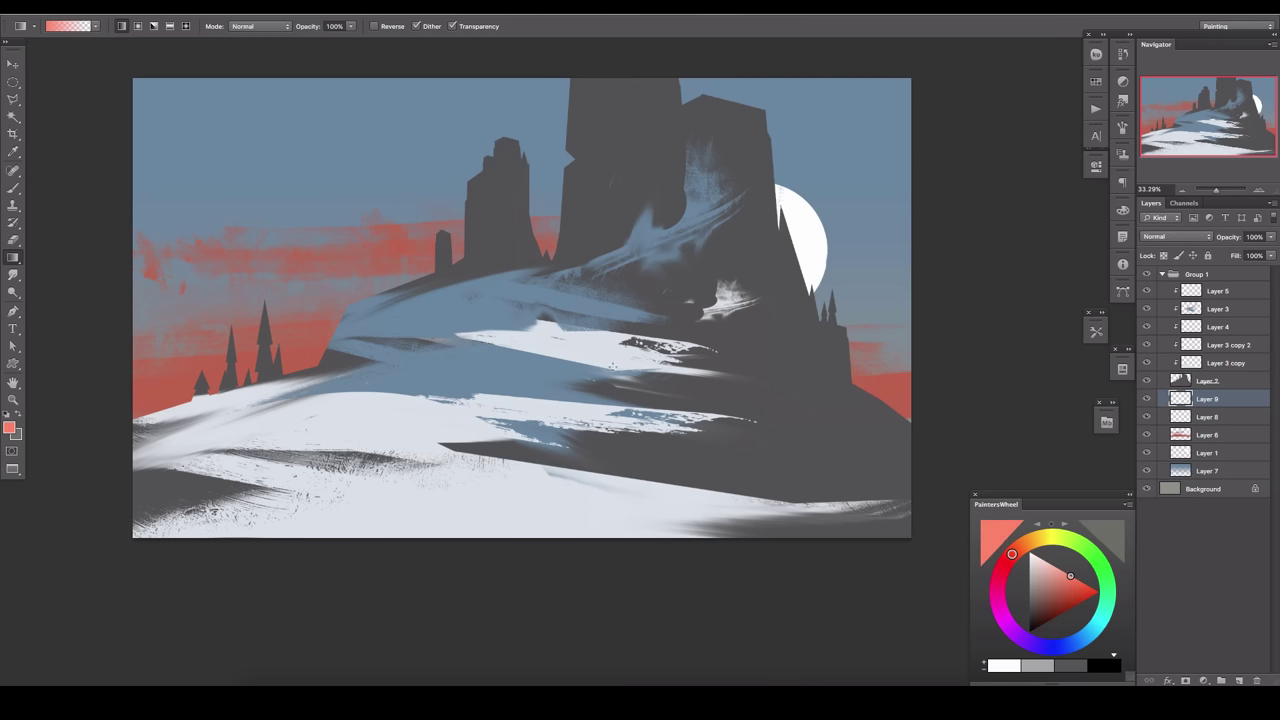
{"action": "key", "text": "b"}
{"action": "left_click_drag", "start_coordinate": [915, 210], "coordinate": [829, 114]}
{"action": "key", "text": "bracketleft"}
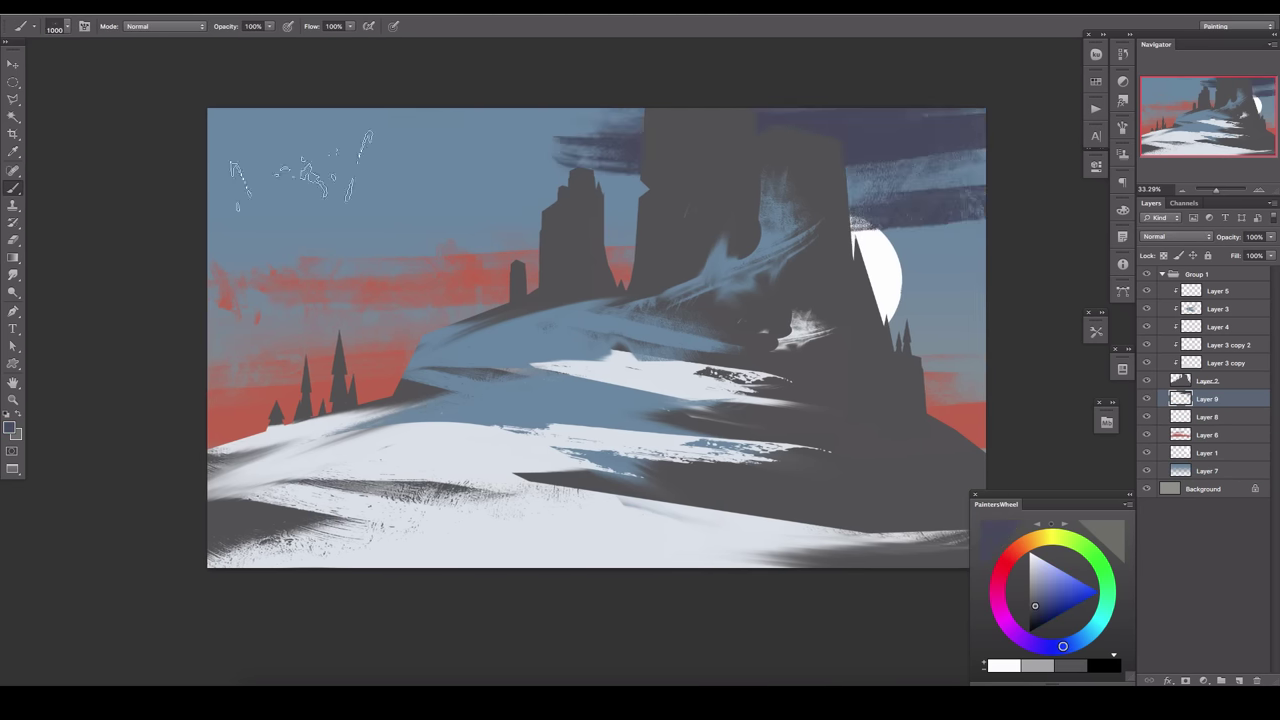
{"action": "mouse_move", "coordinate": [286, 171]}
{"action": "left_mouse_down"}
{"action": "mouse_move", "coordinate": [429, 129]}
{"action": "mouse_move", "coordinate": [155, 340]}
{"action": "left_mouse_up"}
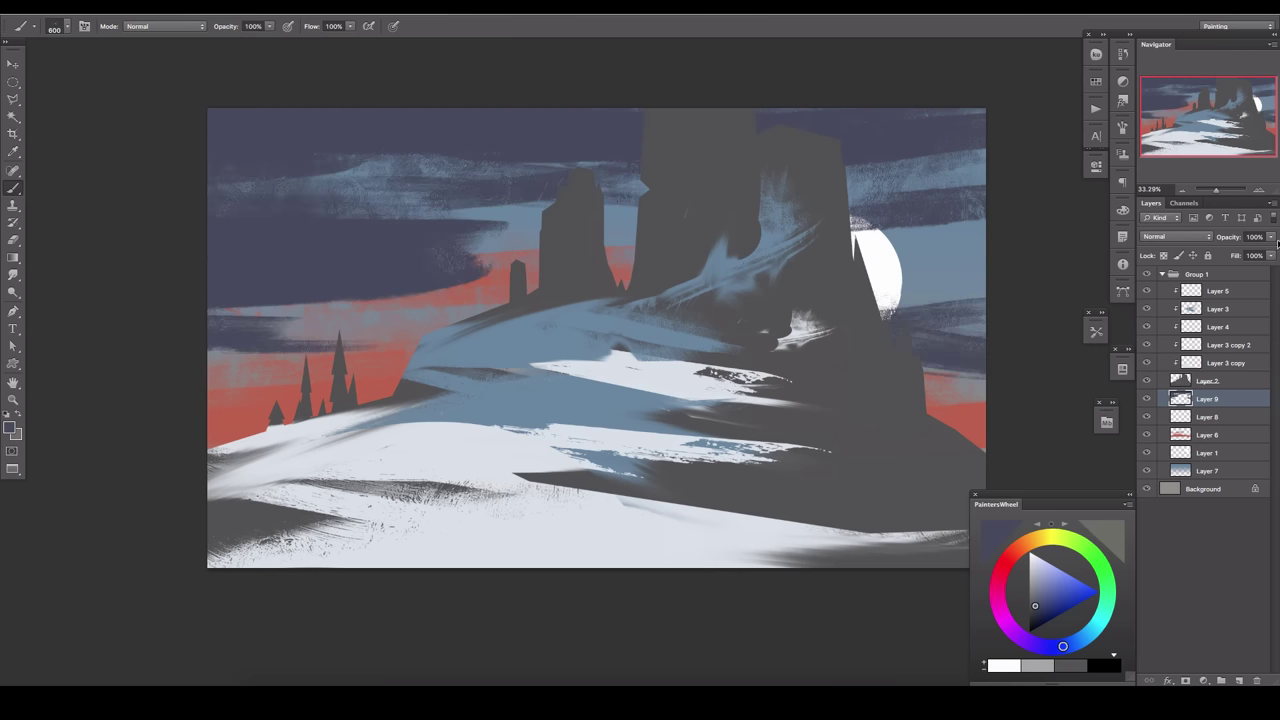
{"action": "left_click_drag", "start_coordinate": [1270, 237], "coordinate": [1229, 258]}
Apply a Motion Blur with reduced distance to the red sunset streak layer.
{"action": "left_click", "coordinate": [1207, 434]}
{"action": "left_click", "coordinate": [315, 7]}
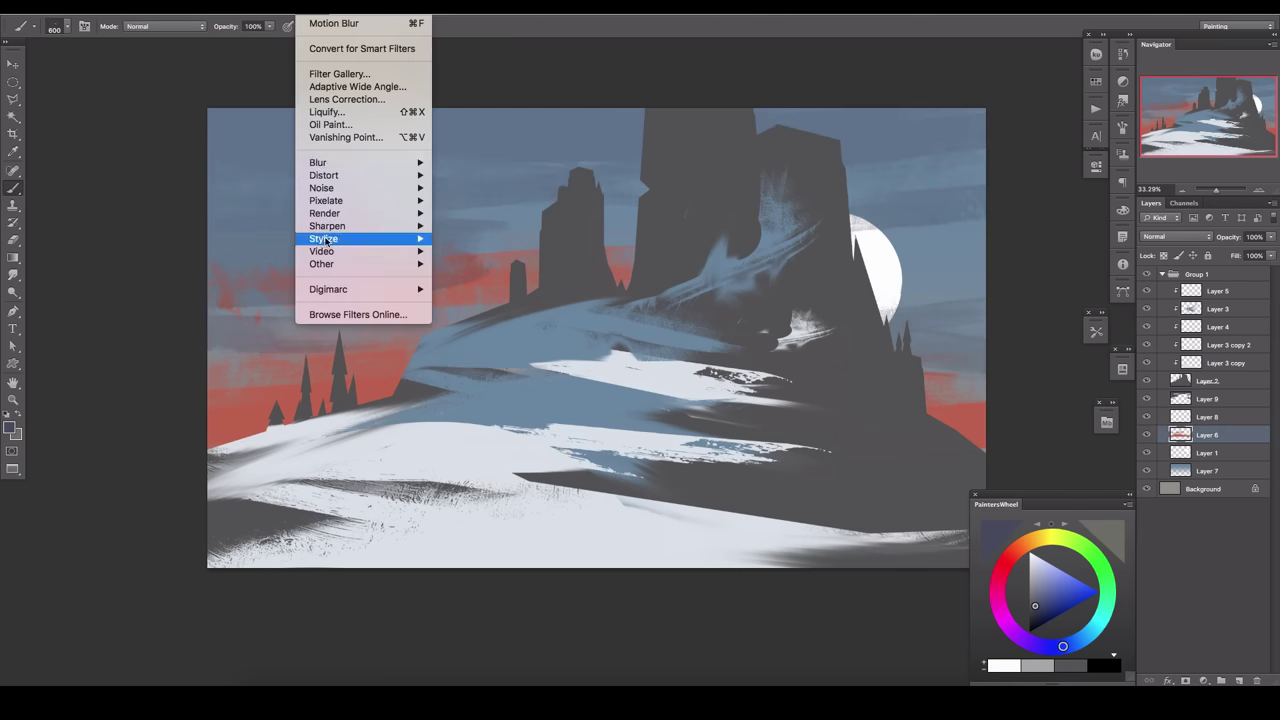
{"action": "left_click", "coordinate": [470, 250]}
{"action": "left_click_drag", "start_coordinate": [1090, 537], "coordinate": [1063, 537]}
{"action": "left_click", "coordinate": [1173, 325]}
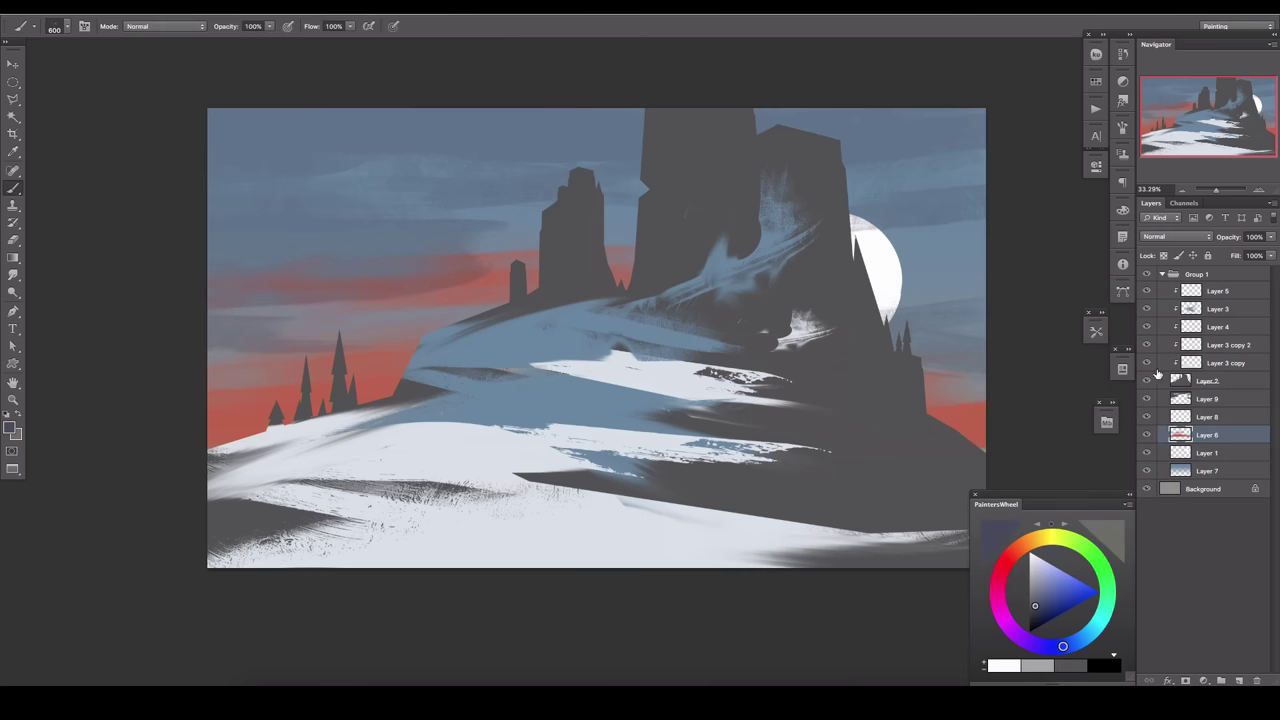
Adjust the red streaks' Hue/Saturation to Hue +2, Saturation +16.
{"action": "left_click", "coordinate": [165, 7]}
{"action": "left_click", "coordinate": [330, 126]}
{"action": "left_click_drag", "start_coordinate": [1019, 474], "coordinate": [1030, 479]}
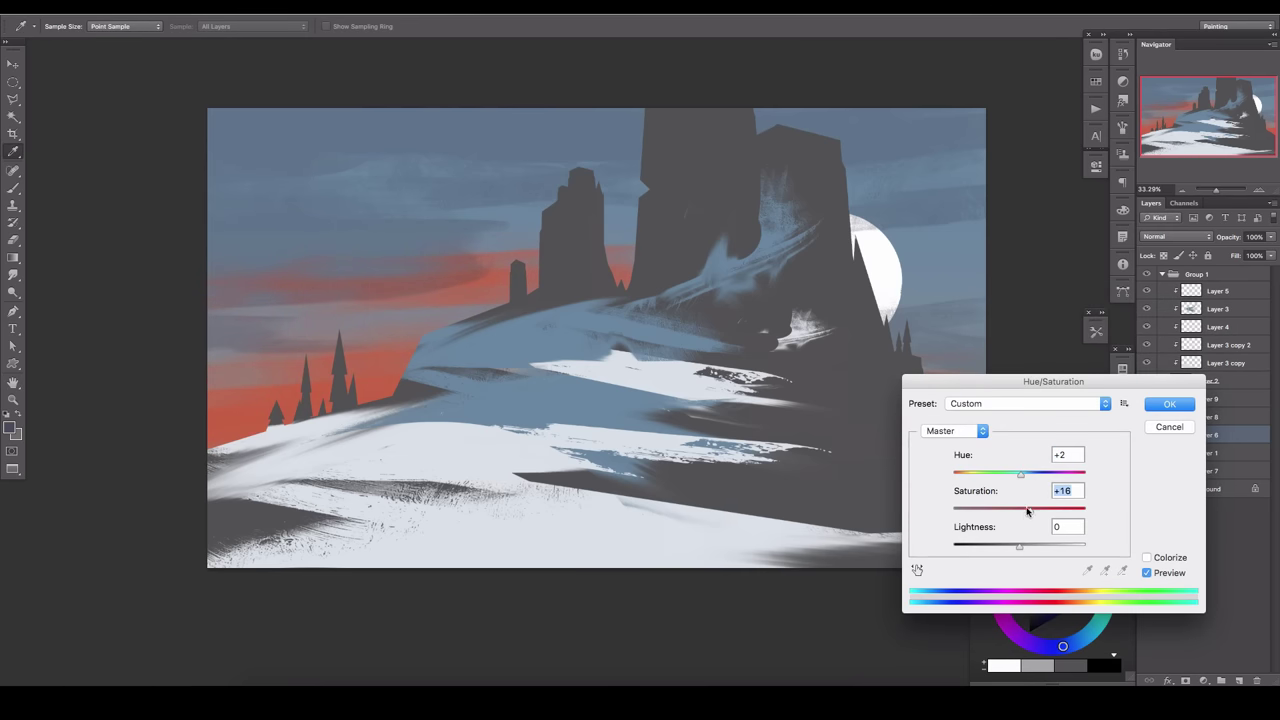
Apply the Hue/Saturation change and add a dark bluish-purple solid colour fill layer.
{"action": "key", "text": "Return"}
{"action": "left_click", "coordinate": [1204, 681]}
{"action": "left_click", "coordinate": [1230, 478]}
{"action": "left_click_drag", "start_coordinate": [974, 551], "coordinate": [951, 530]}
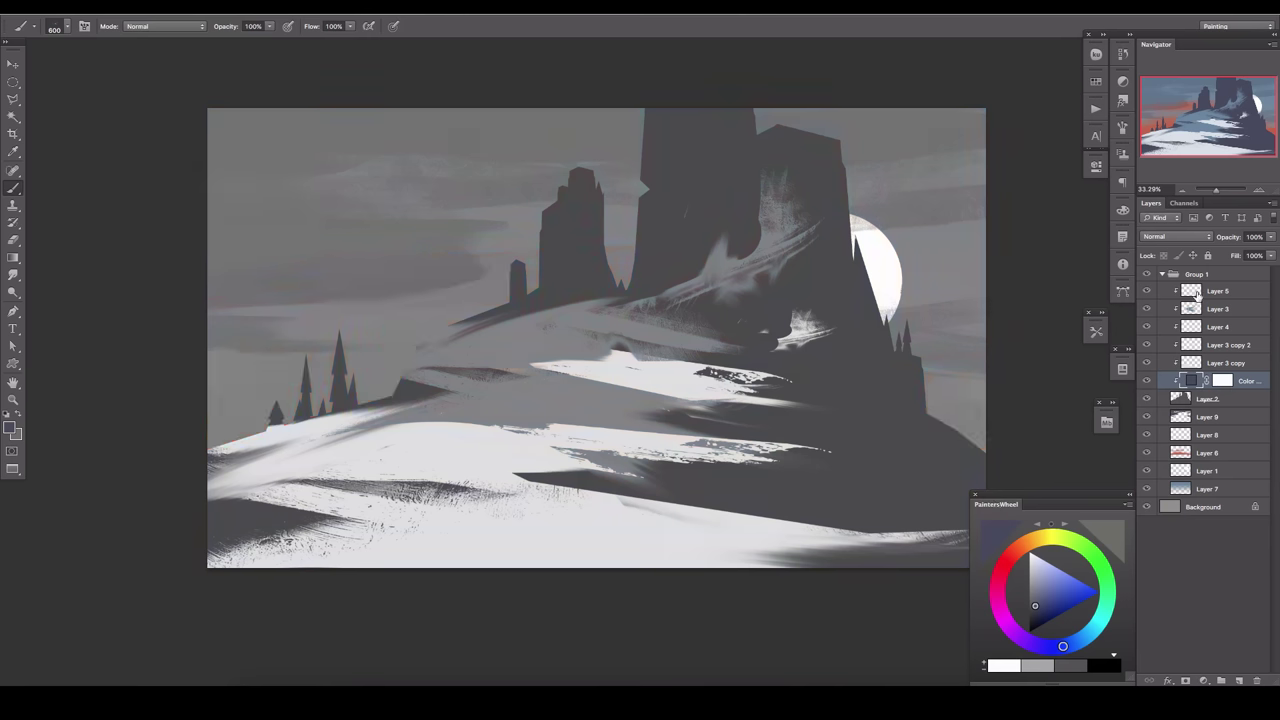
Add a Brightness/Contrast adjustment above Layer 5 with brightness -63.
{"action": "left_click", "coordinate": [1197, 290]}
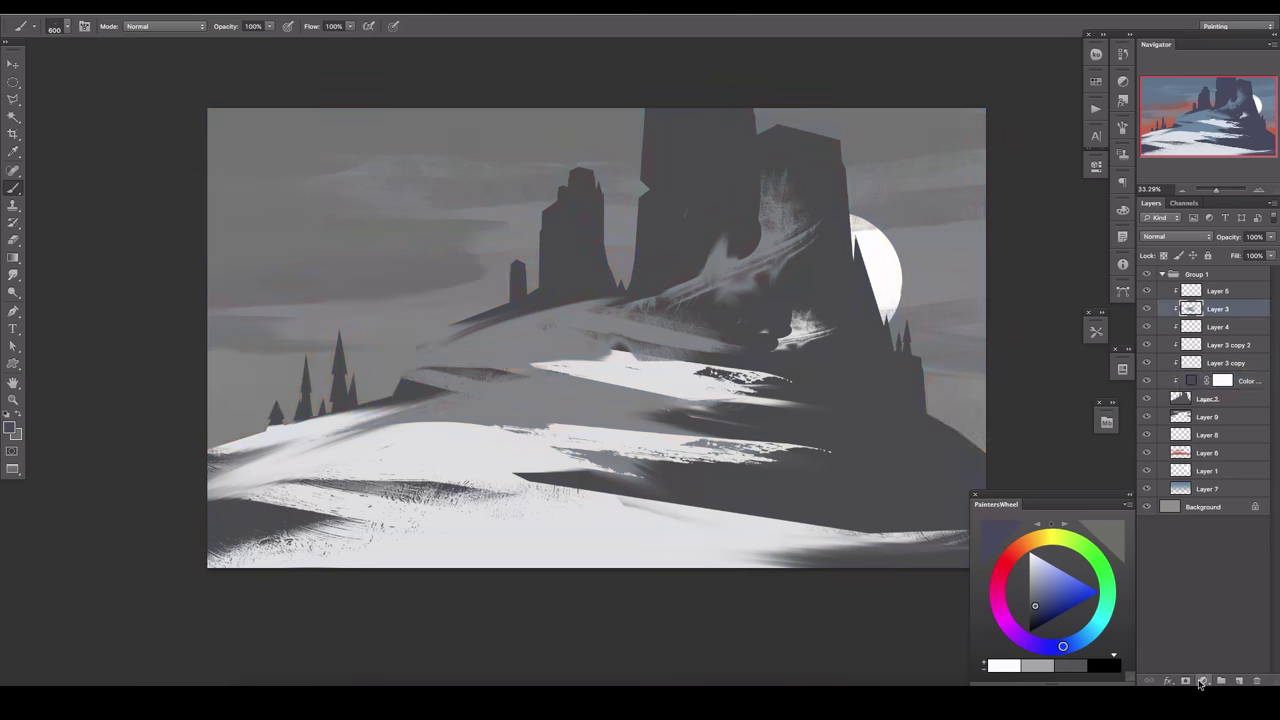
{"action": "left_click", "coordinate": [1204, 681]}
{"action": "left_click_drag", "start_coordinate": [995, 230], "coordinate": [966, 238]}
{"action": "left_click", "coordinate": [1090, 170]}
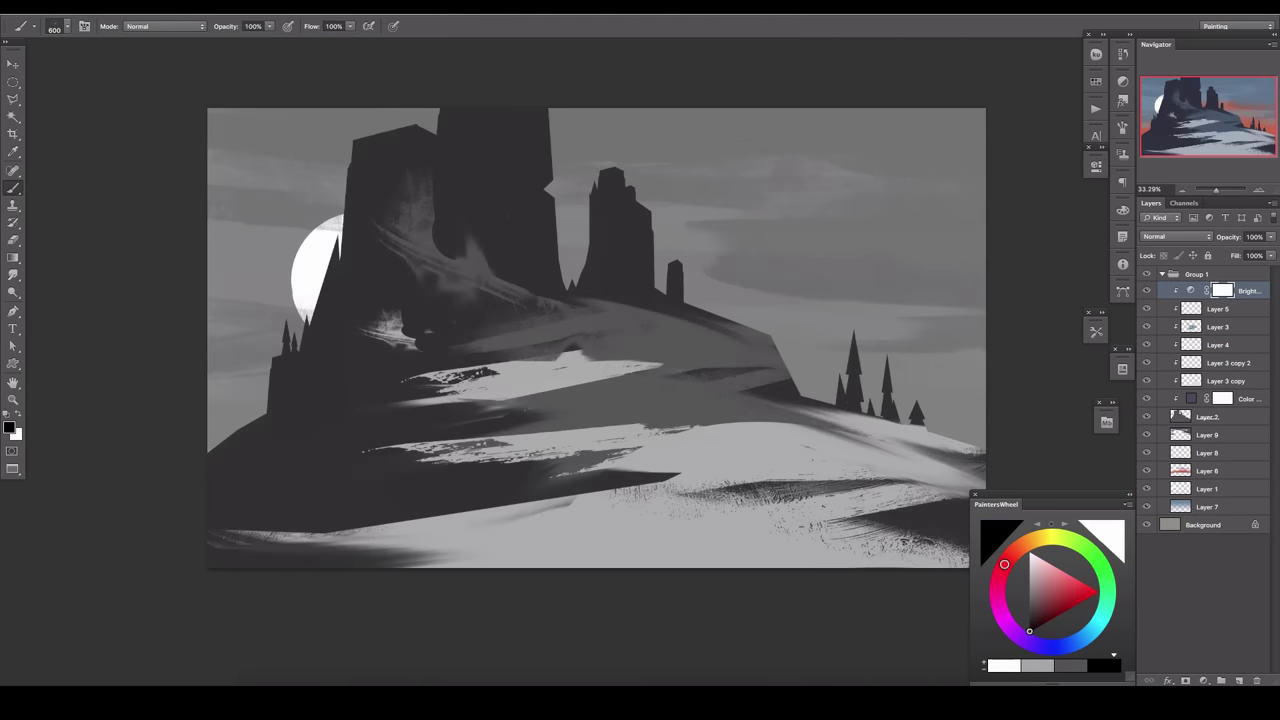
{"action": "key", "text": "Tab"}
{"action": "key", "text": "Tab"}
Set the Layer 3 copy strokes to 61% opacity, compare with layers hidden, and flip the canvas.
{"action": "left_click", "coordinate": [1188, 381]}
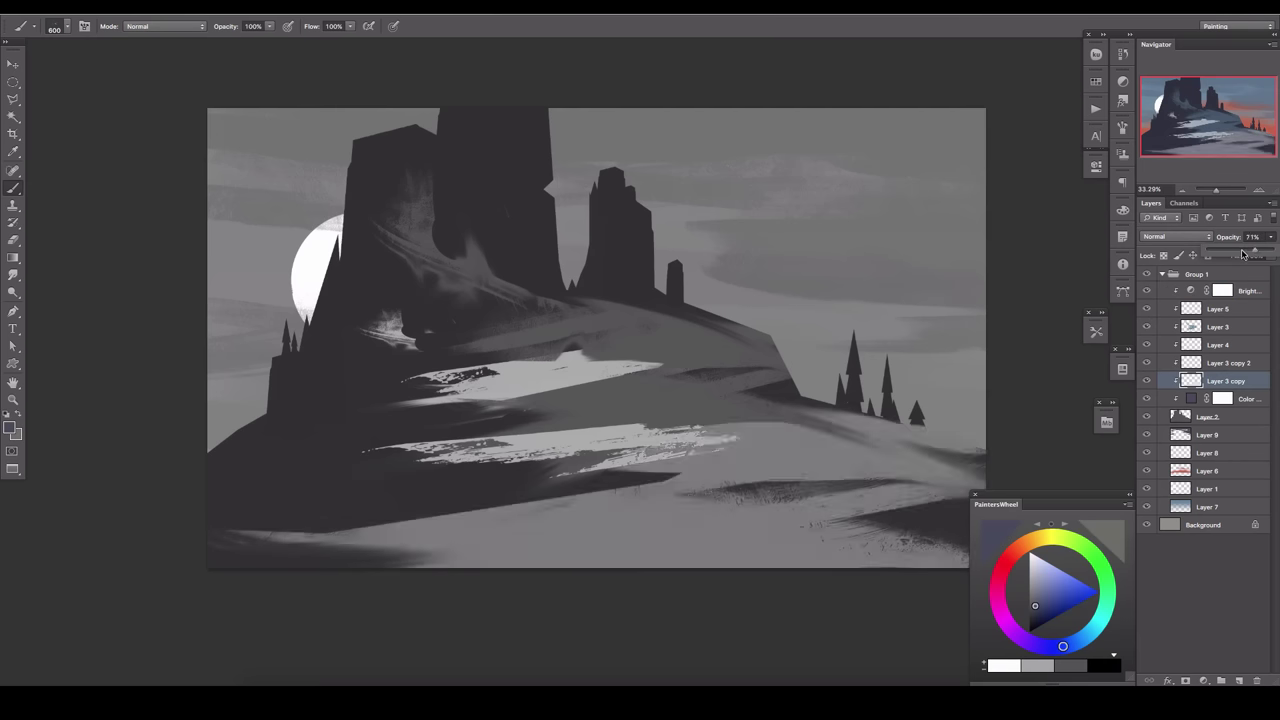
{"action": "left_click_drag", "start_coordinate": [1270, 237], "coordinate": [1247, 265]}
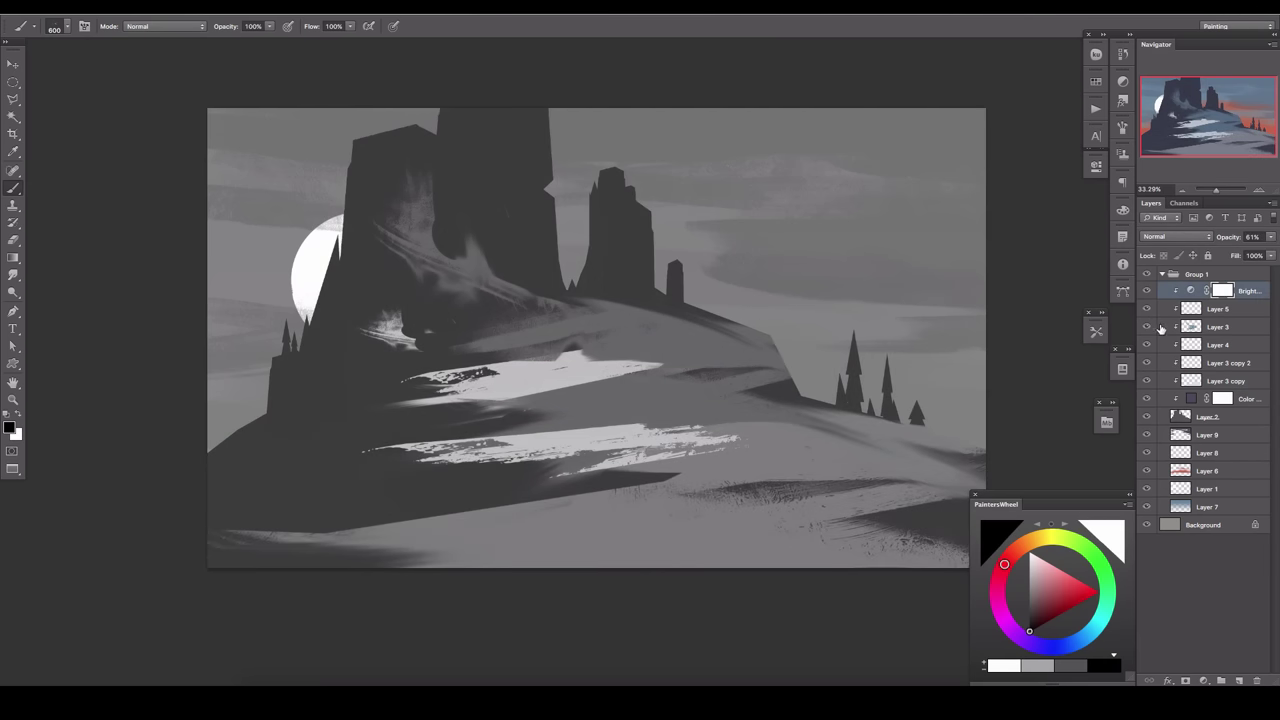
{"action": "left_click_drag", "start_coordinate": [1146, 344], "coordinate": [1143, 372]}
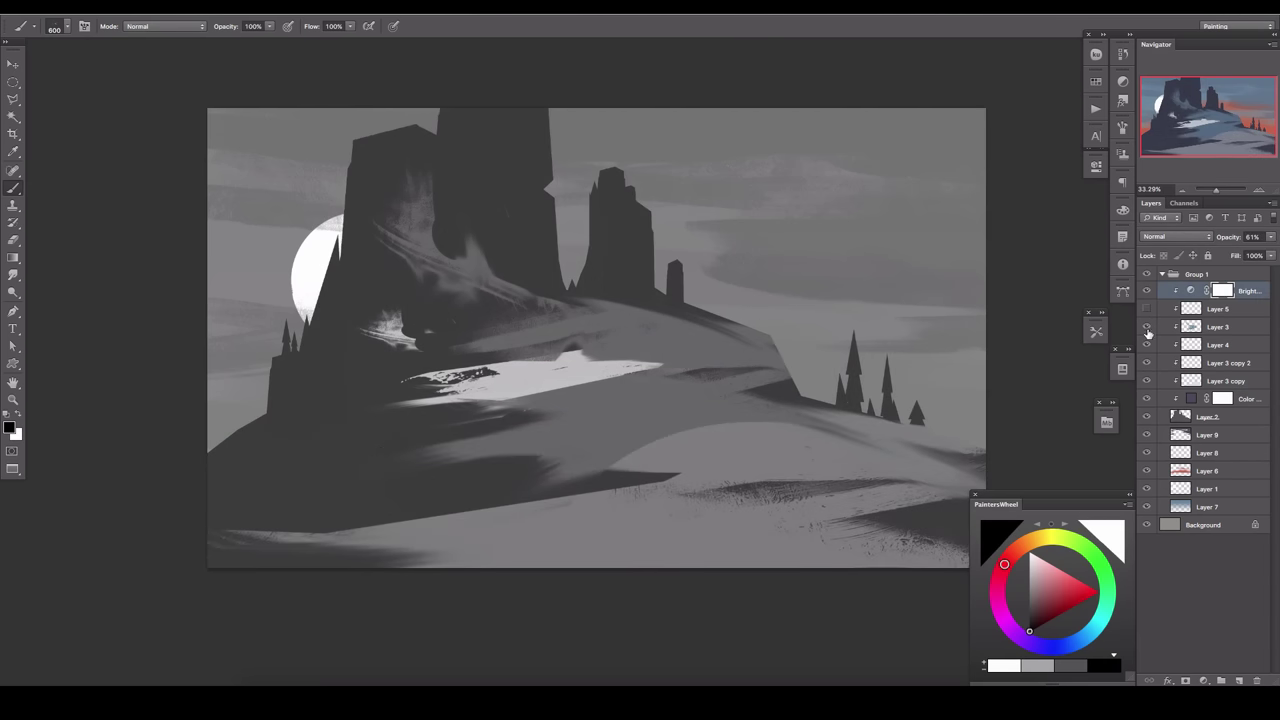
{"action": "left_click", "coordinate": [13, 63]}
{"action": "key", "text": "0"}
{"action": "key", "text": "h"}
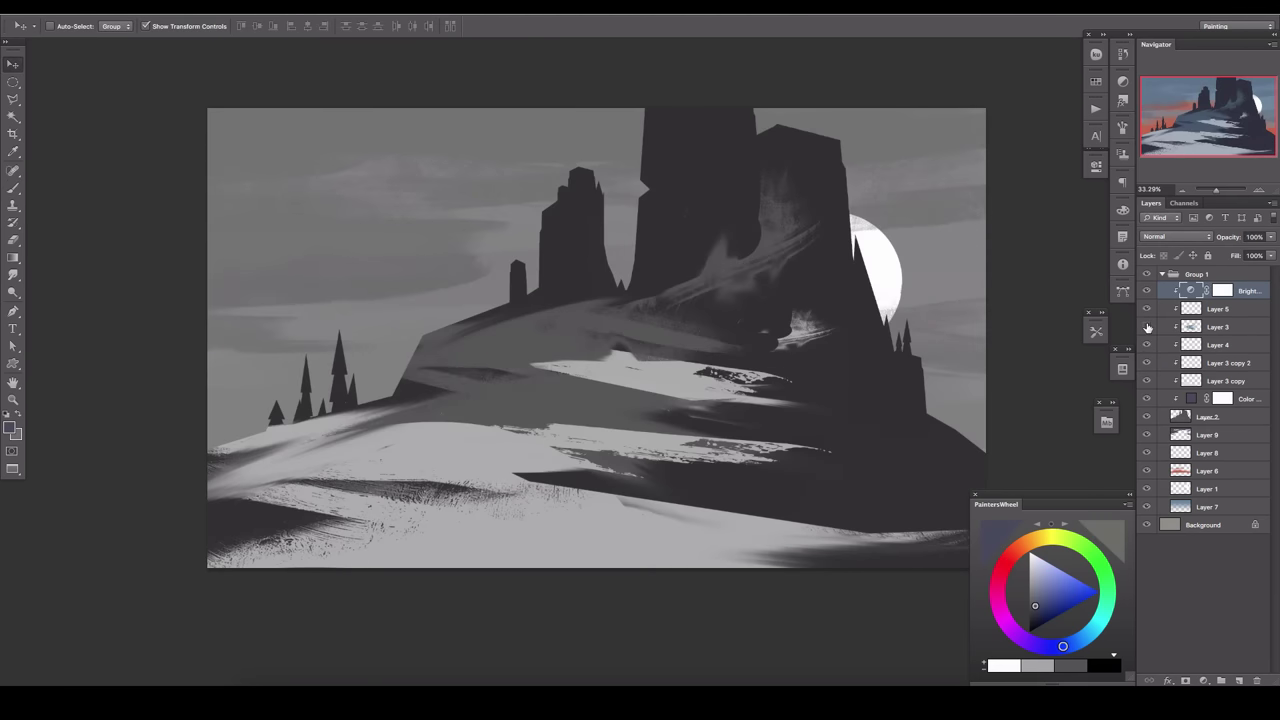
Outline rock shapes on the hill in Layer 3 and fill them dark grey.
{"action": "left_click", "coordinate": [1217, 327]}
{"action": "key", "text": "l"}
{"action": "left_click_drag", "start_coordinate": [410, 382], "coordinate": [513, 372]}
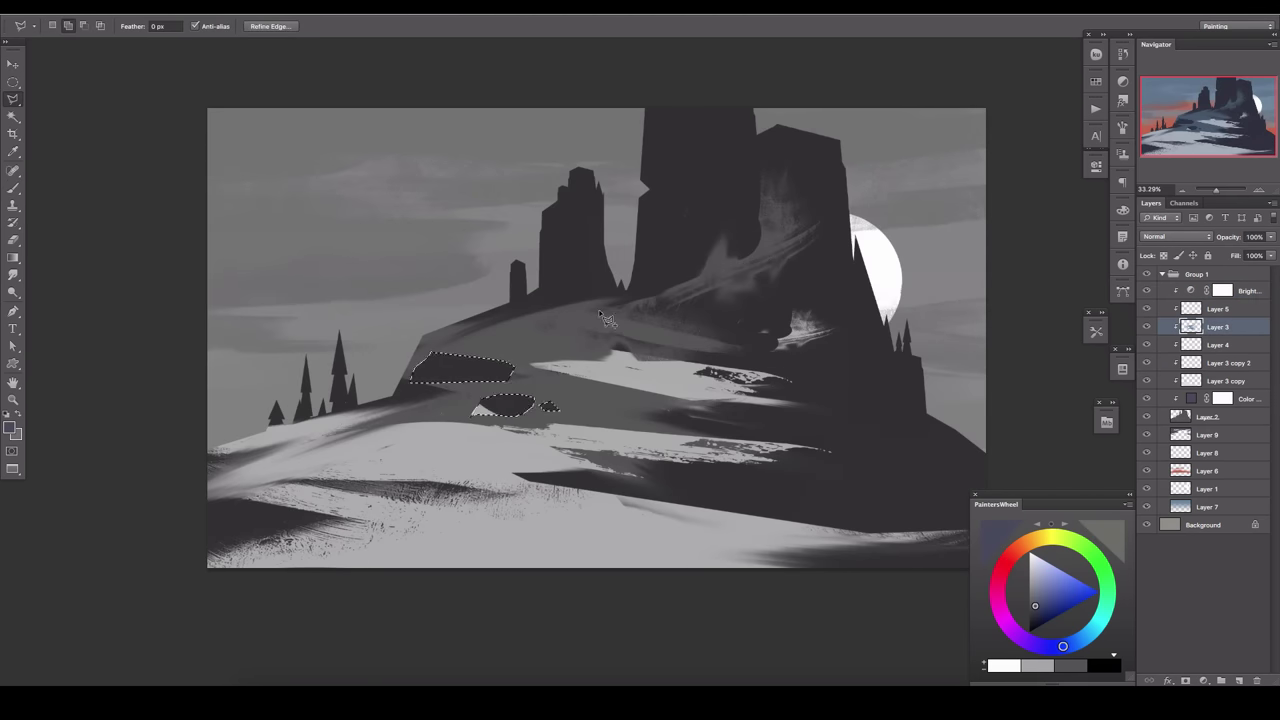
{"action": "key", "text": "b"}
{"action": "key", "text": "alt+BackSpace"}
{"action": "key", "text": "ctrl+d"}
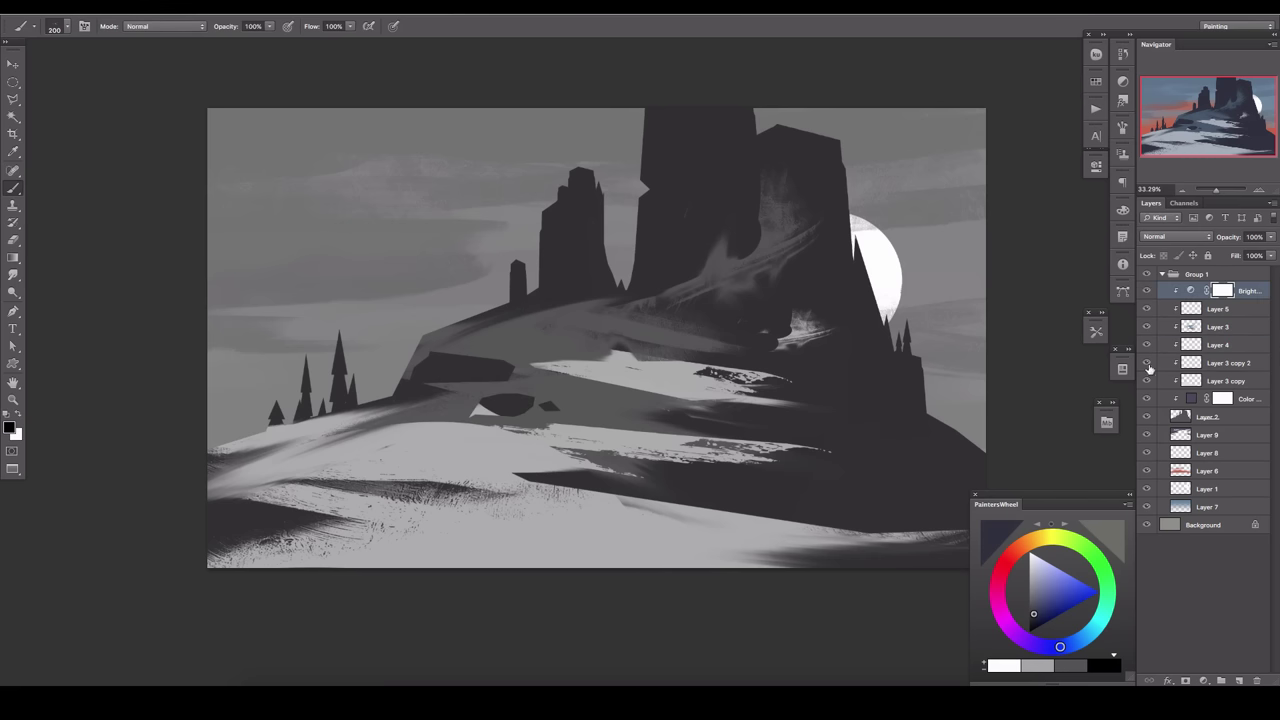
Add new layers and clip a new layer to Layer 11 at the top of the group.
{"action": "left_click", "coordinate": [1225, 381]}
{"action": "key", "text": "e"}
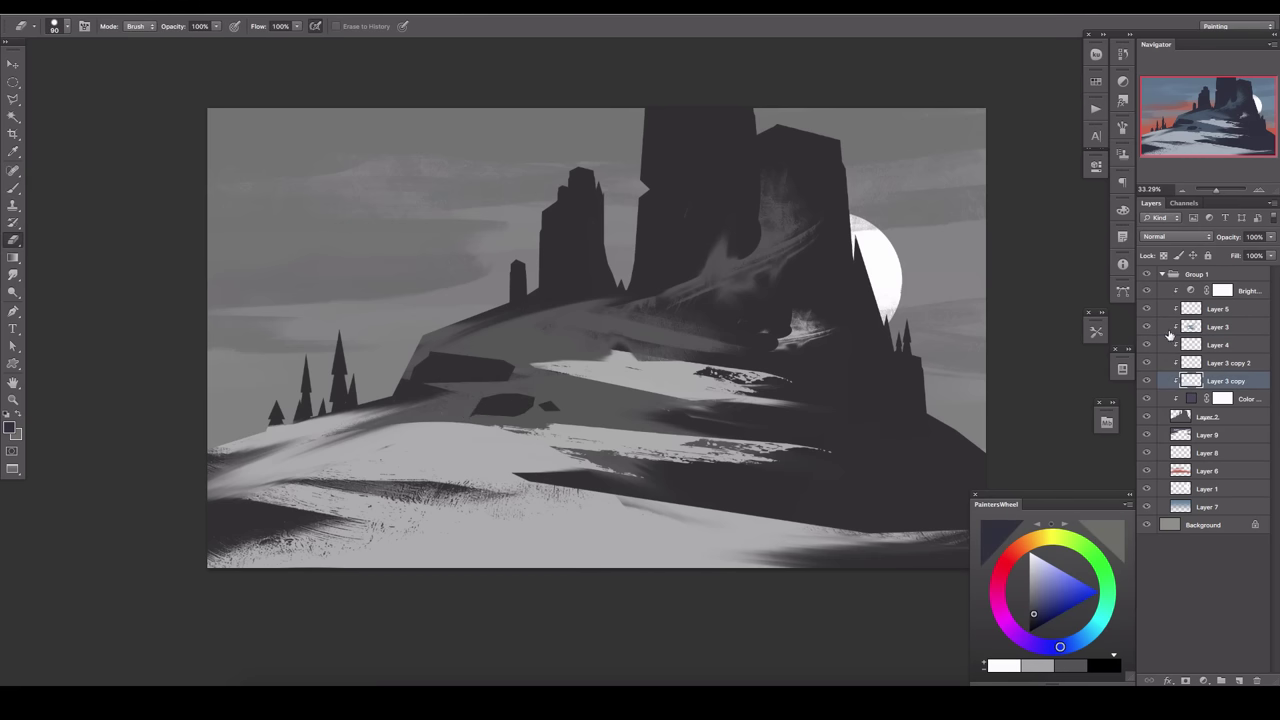
{"action": "key", "text": "ctrl+shift+alt+n"}
{"action": "key", "text": "b"}
{"action": "left_click", "coordinate": [1233, 291]}
{"action": "key", "text": "ctrl+shift+alt+n"}
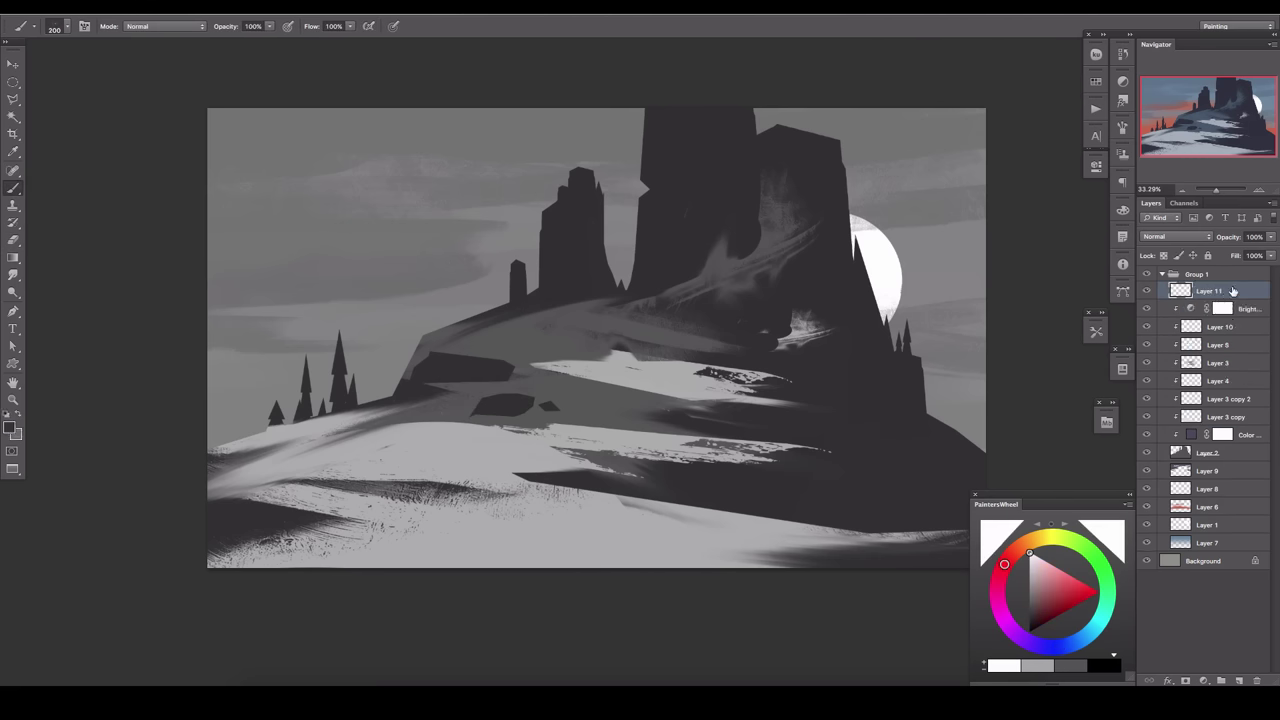
{"action": "key", "text": "ctrl+alt+g"}
{"action": "left_click", "coordinate": [800, 250], "text": "alt"}
Paint light texture strokes down the central cliff.
{"action": "left_click_drag", "start_coordinate": [790, 245], "coordinate": [770, 320]}
{"action": "left_click_drag", "start_coordinate": [800, 140], "coordinate": [840, 340]}
{"action": "left_click_drag", "start_coordinate": [910, 370], "coordinate": [787, 432]}
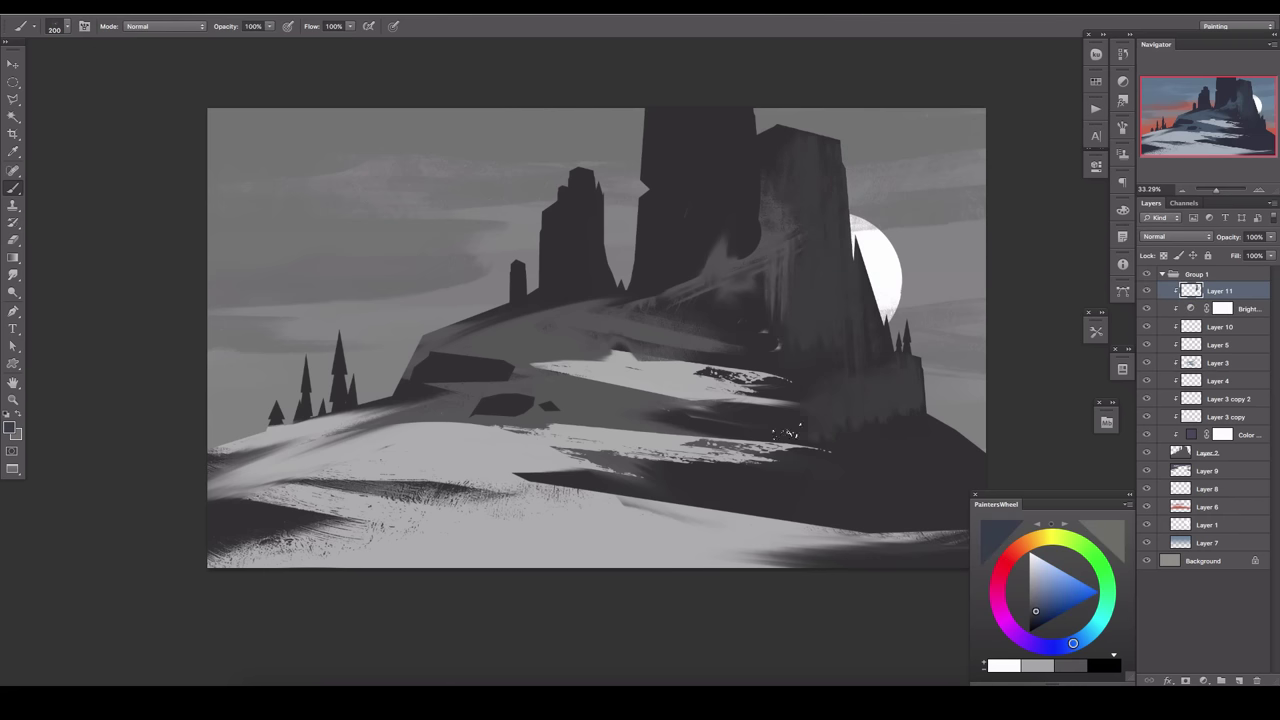
{"action": "mouse_move", "coordinate": [740, 110]}
{"action": "left_mouse_down"}
{"action": "mouse_move", "coordinate": [730, 205]}
{"action": "mouse_move", "coordinate": [682, 285]}
{"action": "left_mouse_up"}
Draw an orange blob-shape sliver of light on the left spire, then set the eraser to size 100.
{"action": "key", "text": "u"}
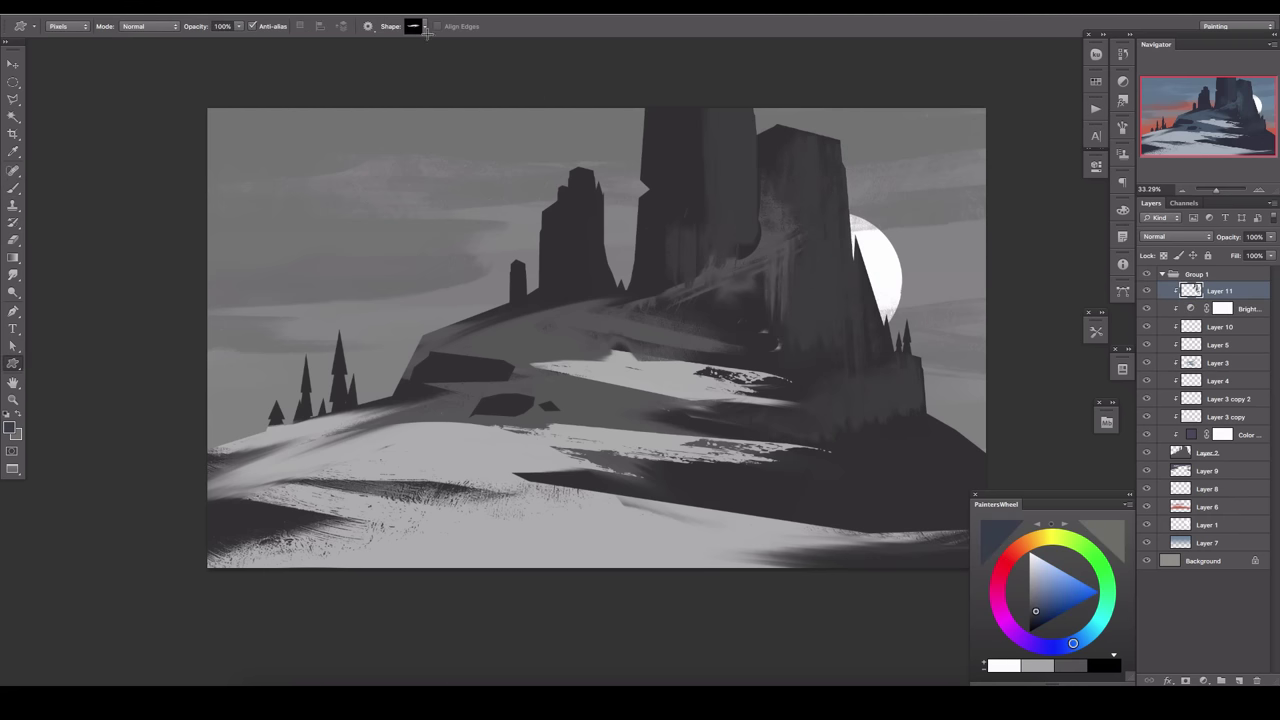
{"action": "left_click", "coordinate": [425, 27]}
{"action": "double_click", "coordinate": [373, 219]}
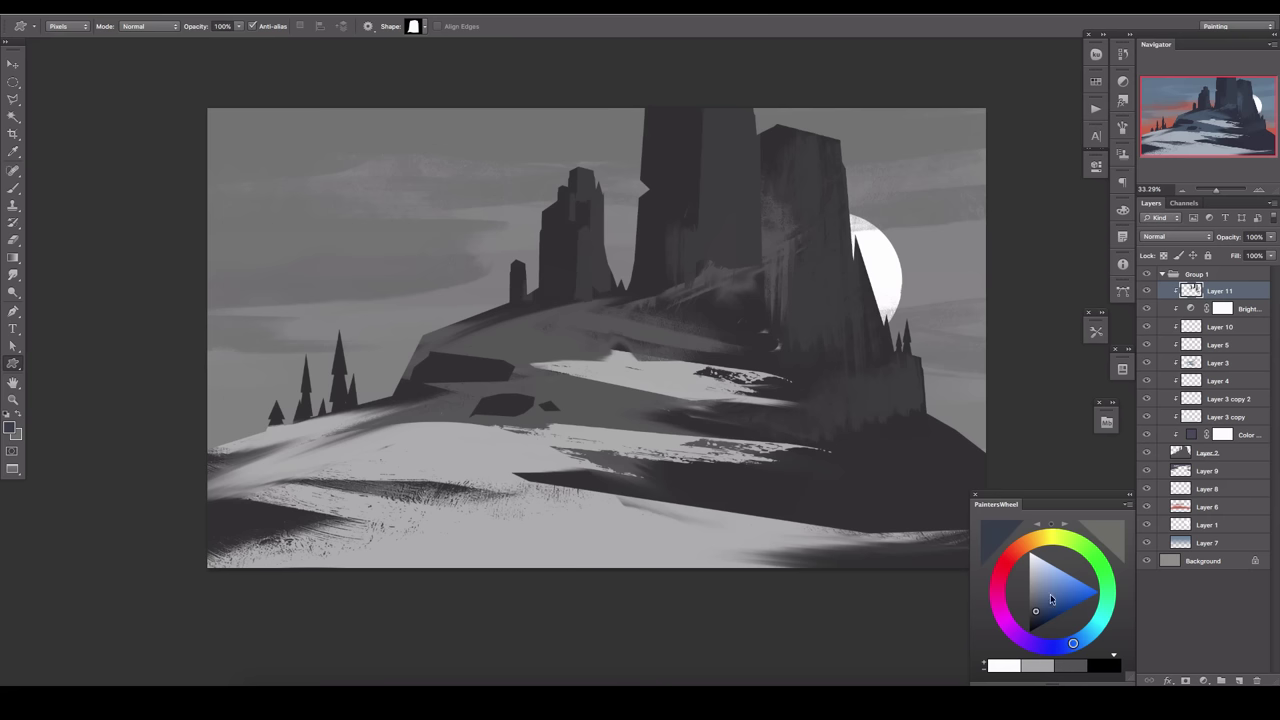
{"action": "key", "text": "ctrl+y"}
{"action": "mouse_move", "coordinate": [580, 294]}
{"action": "left_mouse_down"}
{"action": "mouse_move", "coordinate": [596, 245]}
{"action": "mouse_move", "coordinate": [572, 277]}
{"action": "left_mouse_up"}
{"action": "key", "text": "e"}
{"action": "key", "text": "bracketleft"}
{"action": "key", "text": "bracketleft"}
{"action": "key", "text": "bracketleft"}
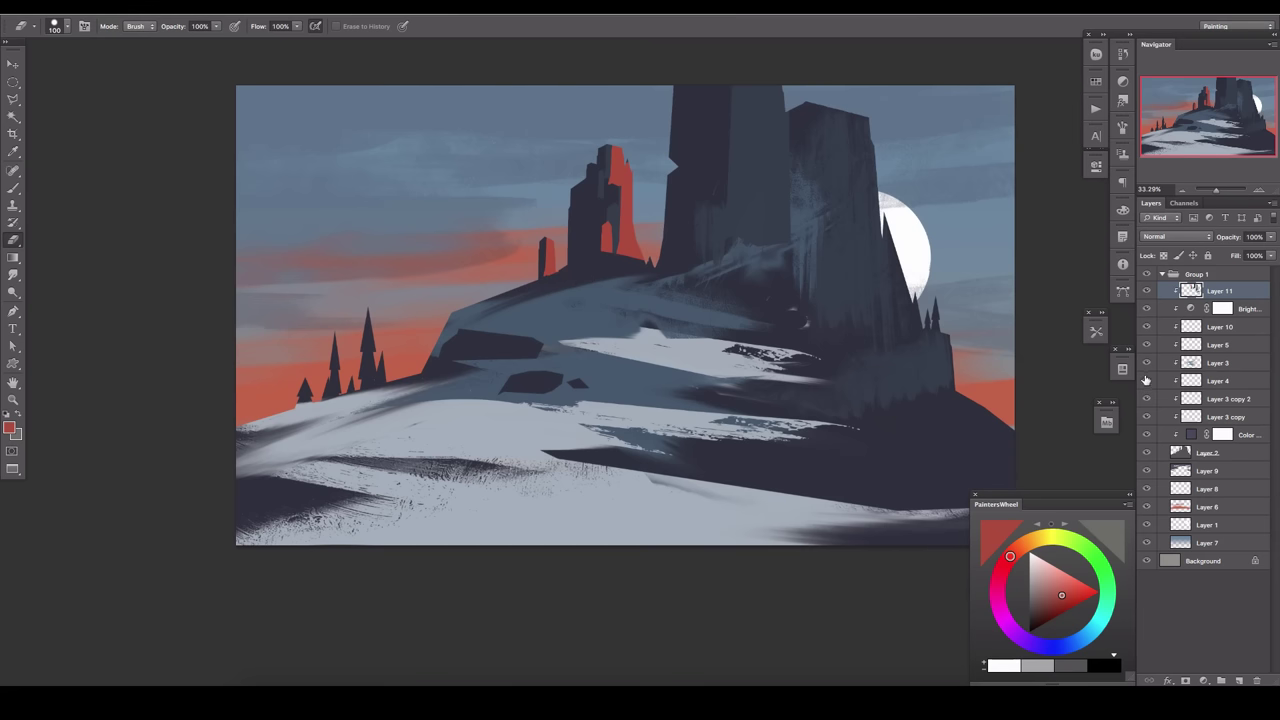
Add a Brightness/Contrast adjustment clipped to Layer 8 with brightness raised to 27.
{"action": "left_click", "coordinate": [1180, 497]}
{"action": "left_click", "coordinate": [1203, 680]}
{"action": "left_click", "coordinate": [1190, 530]}
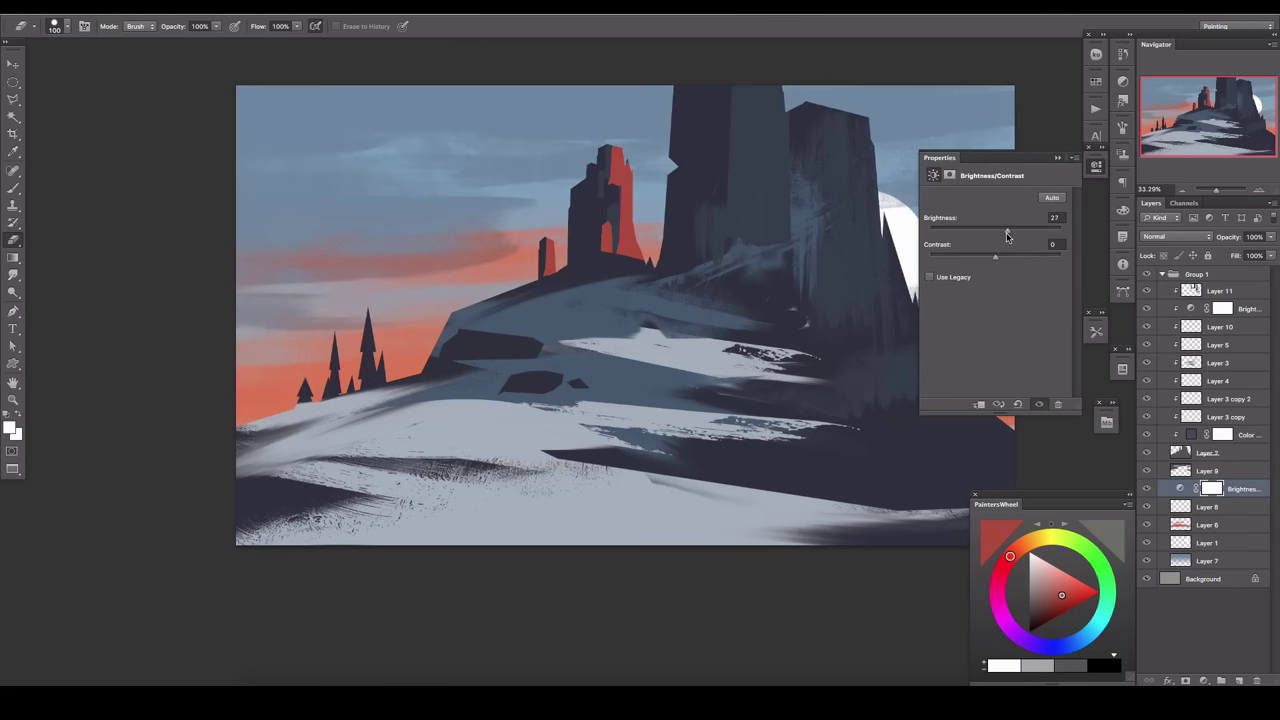
Give the moon on Layer 1 a Linear Dodge Outer Glow and move it behind the rocks.
{"action": "left_click", "coordinate": [1210, 542]}
{"action": "left_click_drag", "start_coordinate": [905, 240], "coordinate": [975, 355]}
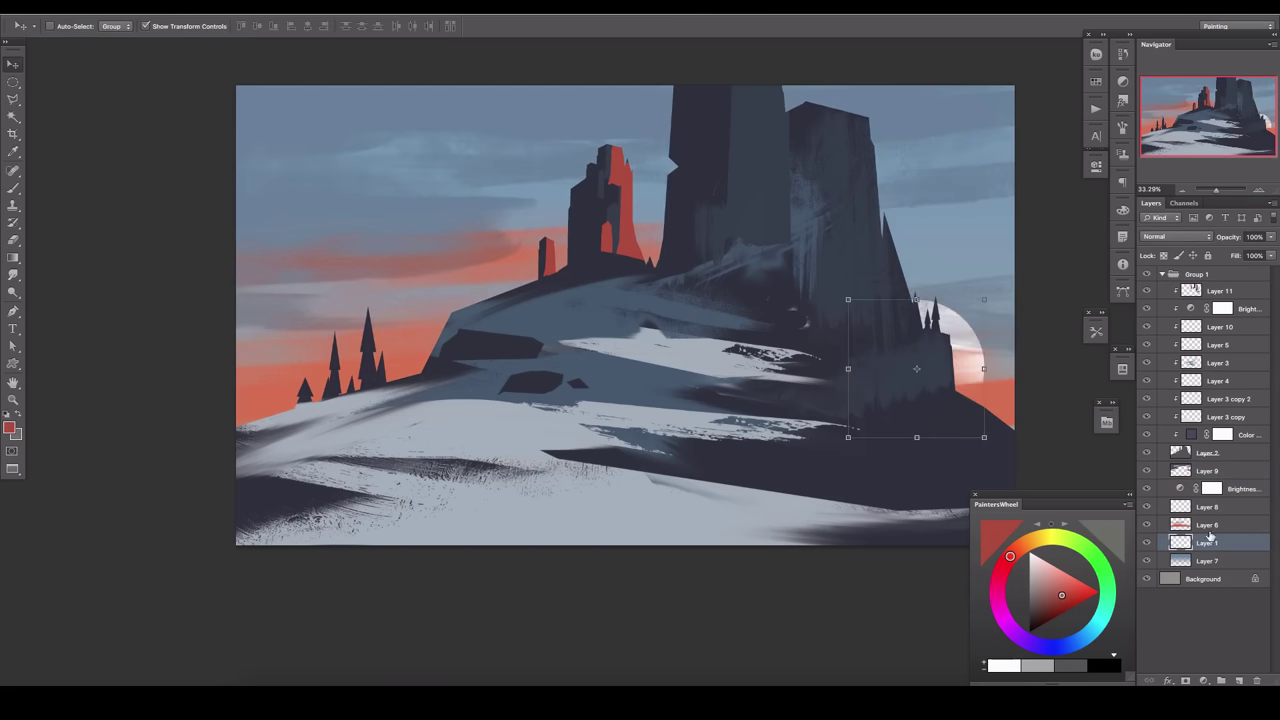
{"action": "double_click", "coordinate": [1240, 542]}
{"action": "left_click", "coordinate": [885, 519]}
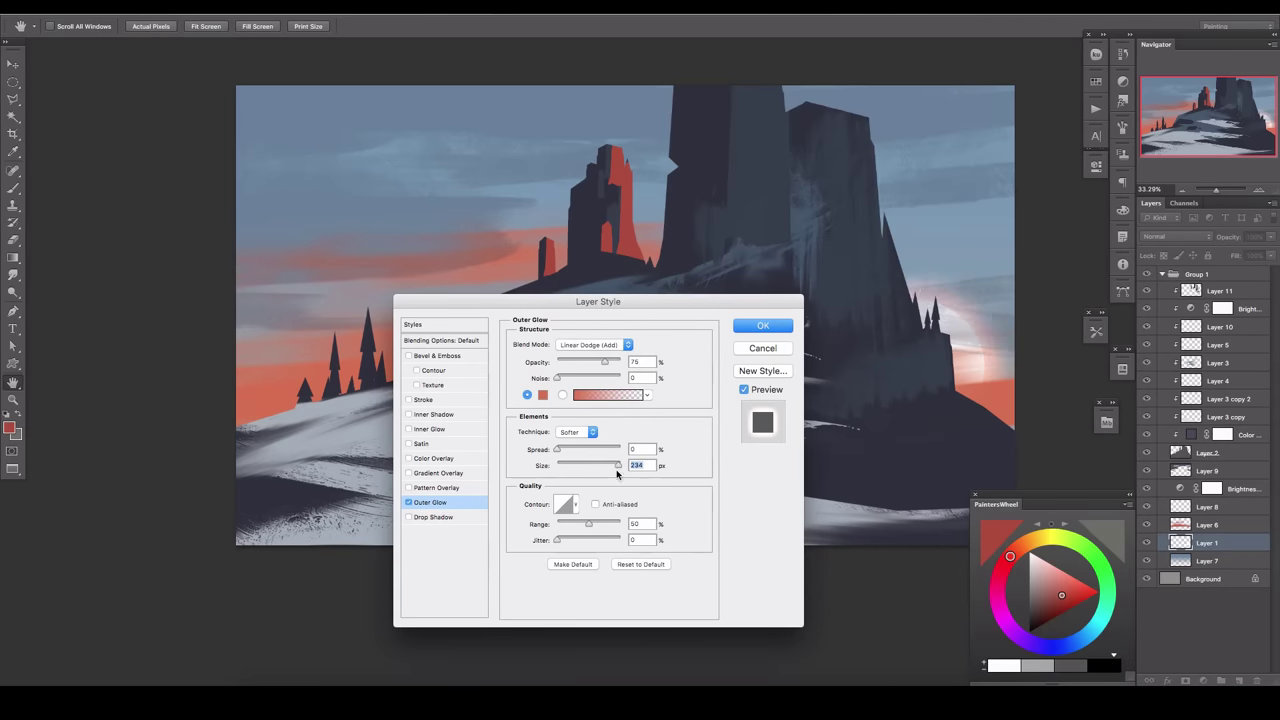
{"action": "left_click", "coordinate": [590, 344]}
{"action": "left_click", "coordinate": [576, 365]}
{"action": "left_click", "coordinate": [762, 325]}
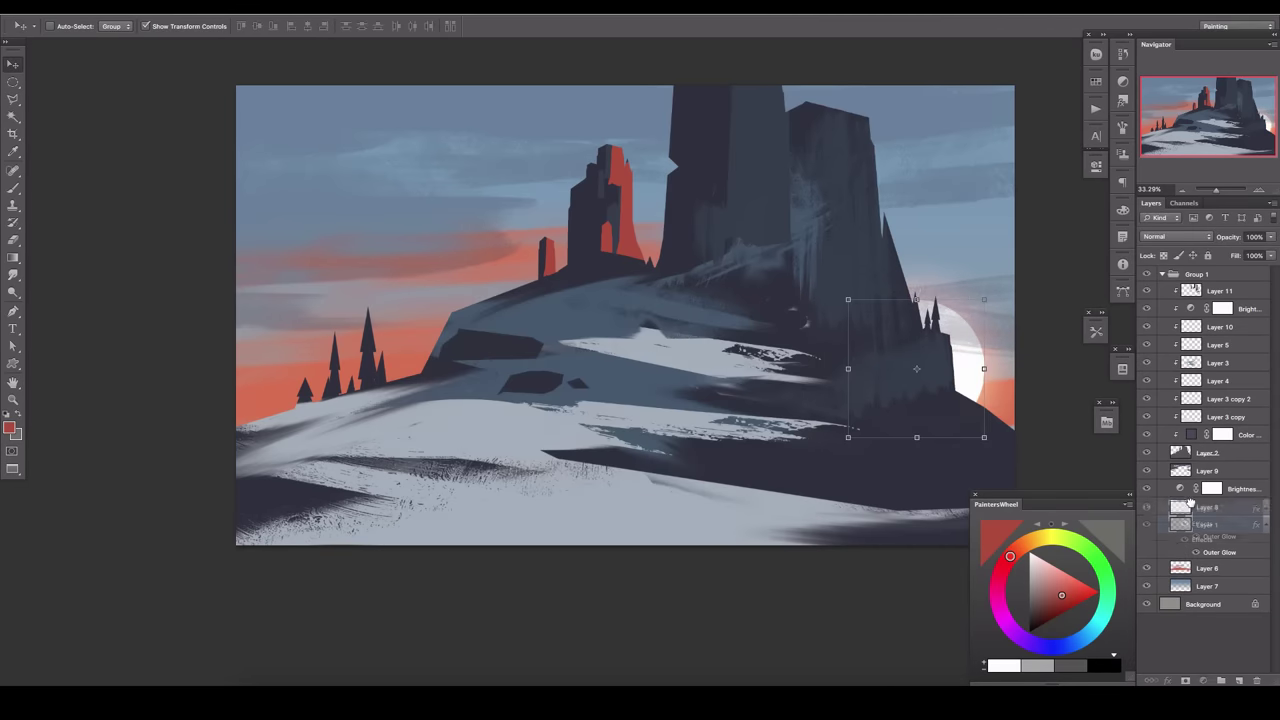
{"action": "key", "text": "v"}
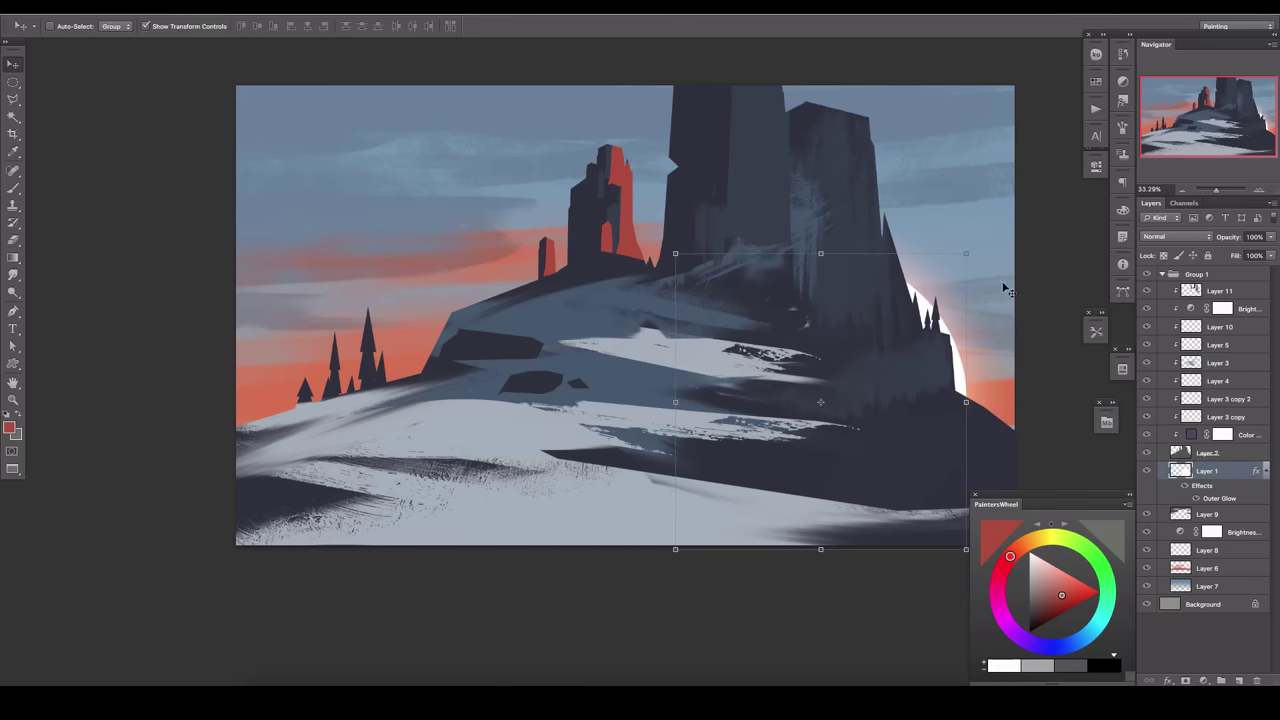
{"action": "left_click_drag", "start_coordinate": [1009, 289], "coordinate": [837, 349]}
On new Vivid Light Layer 12, paint peach gradient glows on the left horizon and behind the castle's right.
{"action": "key", "text": "ctrl+shift+alt+n"}
{"action": "key", "text": "g"}
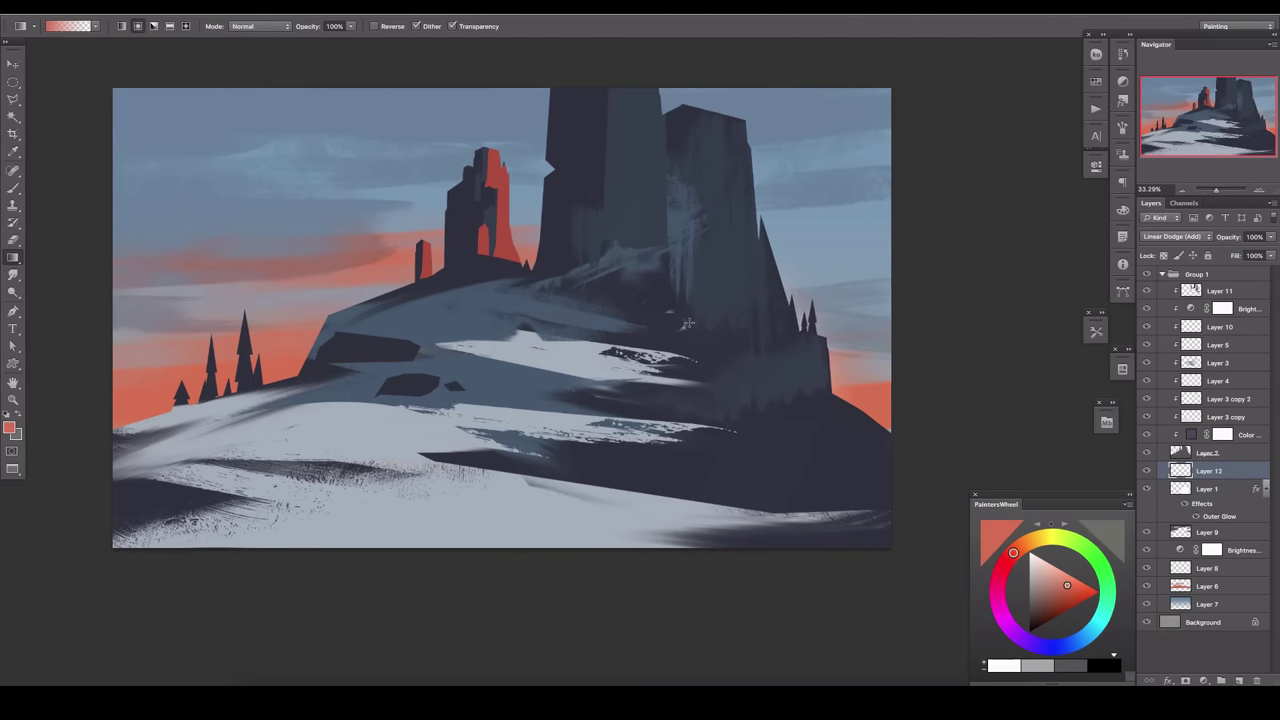
{"action": "left_click", "coordinate": [1175, 236]}
{"action": "left_click", "coordinate": [1140, 305]}
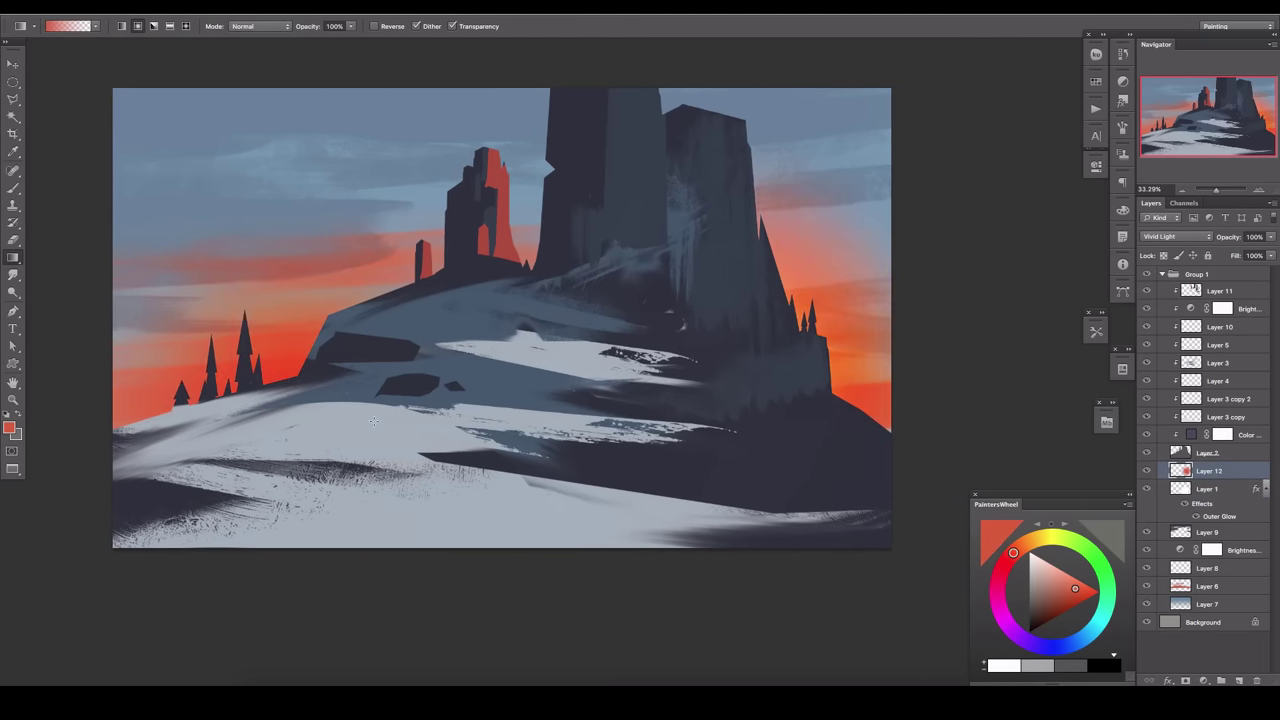
{"action": "left_click", "coordinate": [1061, 570]}
{"action": "left_click_drag", "start_coordinate": [300, 380], "coordinate": [420, 250]}
{"action": "left_click_drag", "start_coordinate": [880, 300], "coordinate": [741, 183]}
Shift the glow layer right, select Layer 11, and hide the panels to view the painting.
{"action": "key", "text": "e"}
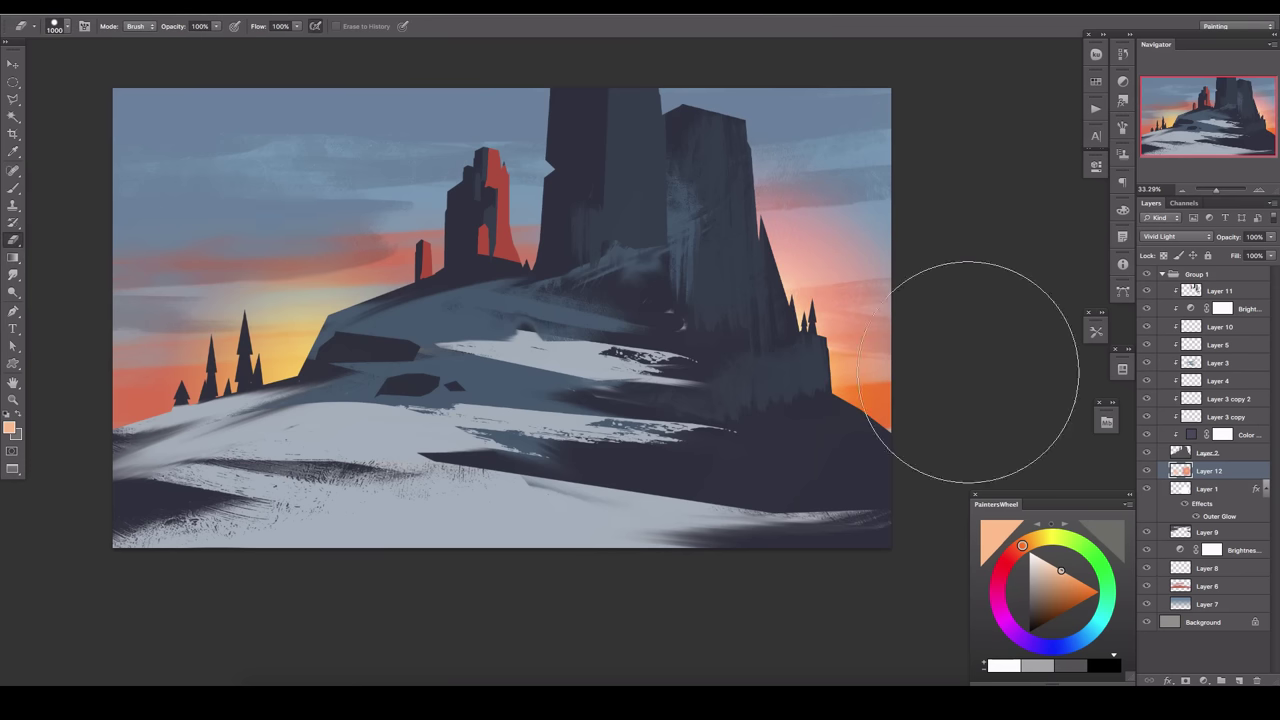
{"action": "key", "text": "v"}
{"action": "left_click_drag", "start_coordinate": [192, 352], "coordinate": [342, 352]}
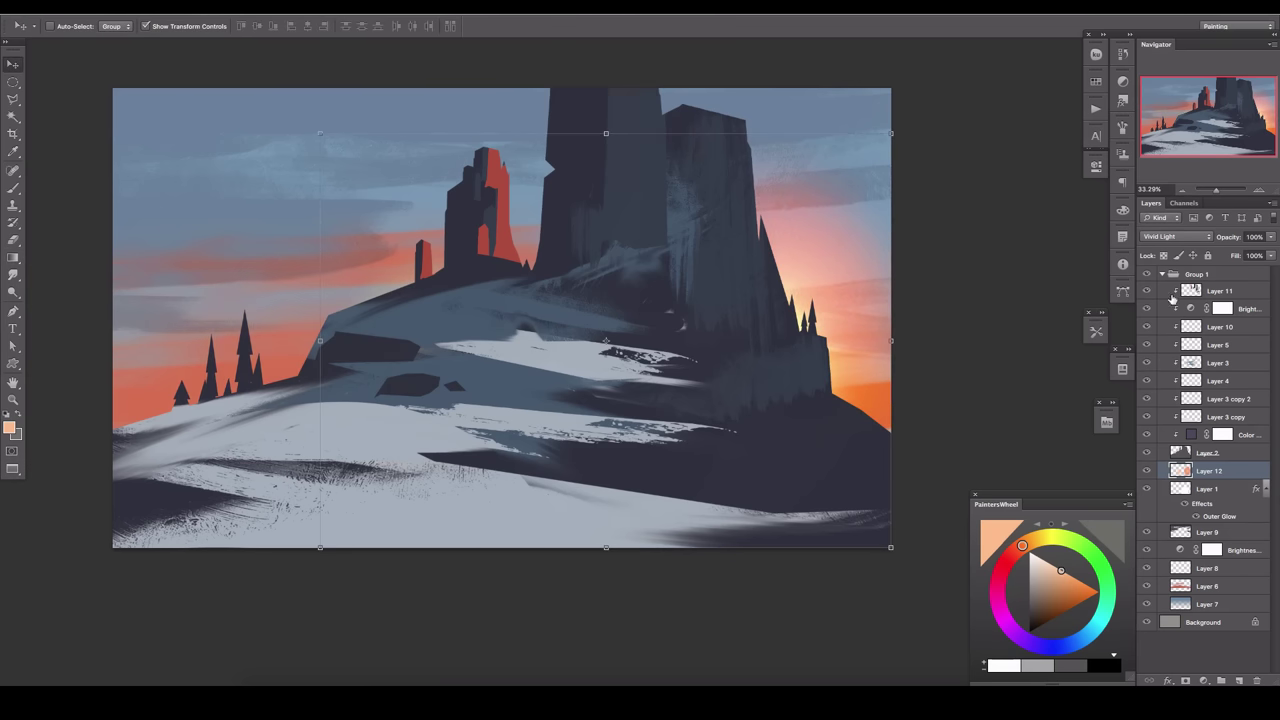
{"action": "left_click", "coordinate": [1165, 291]}
{"action": "key", "text": "Tab"}
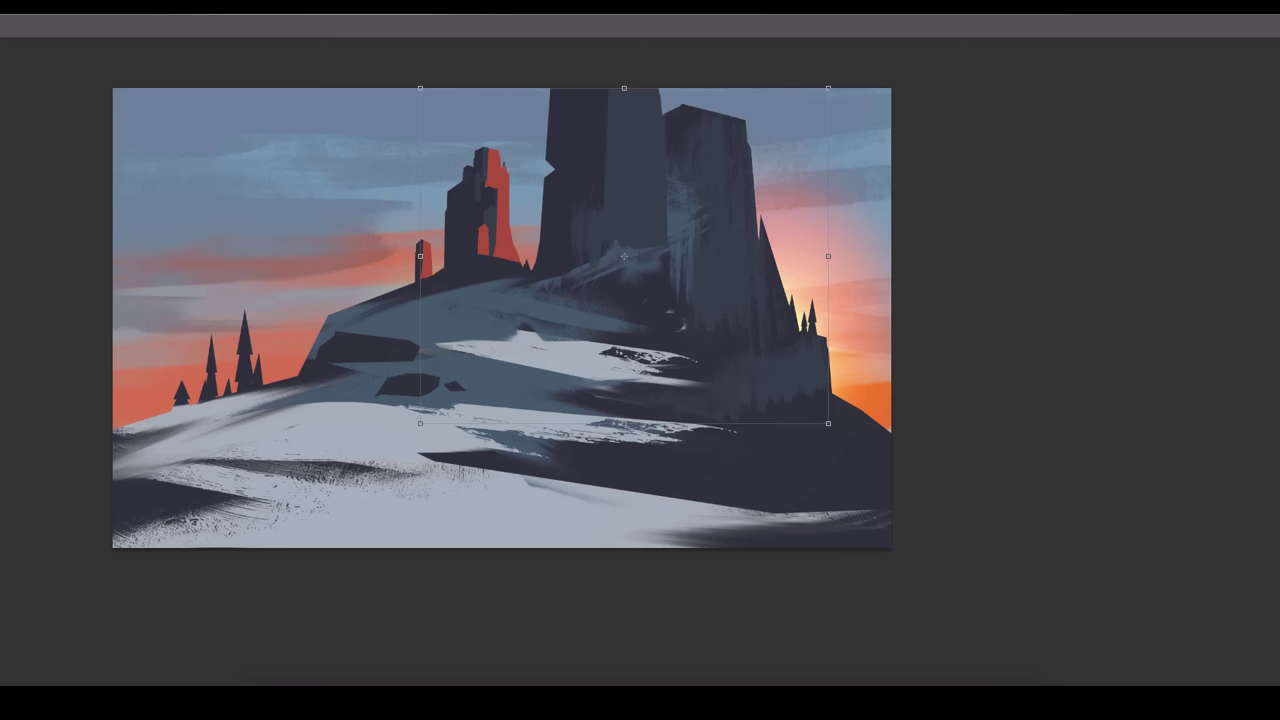
Add Layer 13 and extend the canvas past its right edge with the Crop tool.
{"action": "key", "text": "Tab"}
{"action": "key", "text": "ctrl+shift+alt+n"}
{"action": "key", "text": "c"}
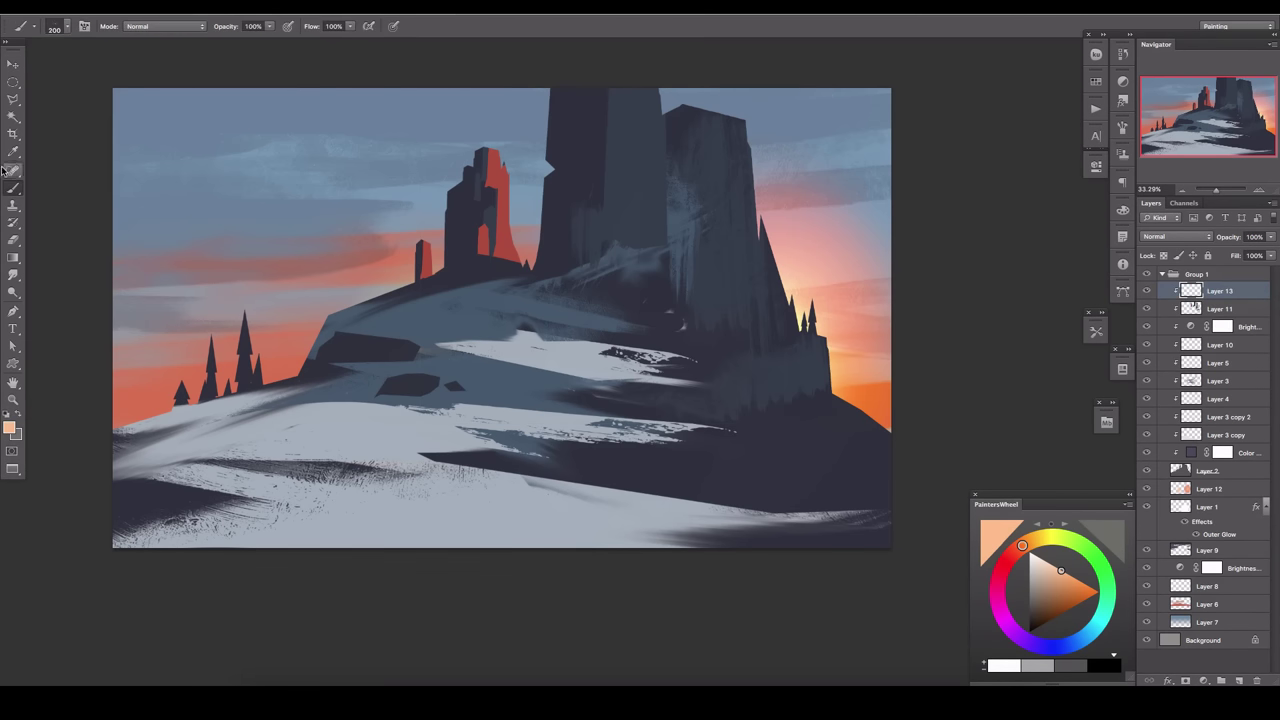
{"action": "left_click_drag", "start_coordinate": [893, 316], "coordinate": [876, 346]}
{"action": "key", "text": "Return"}
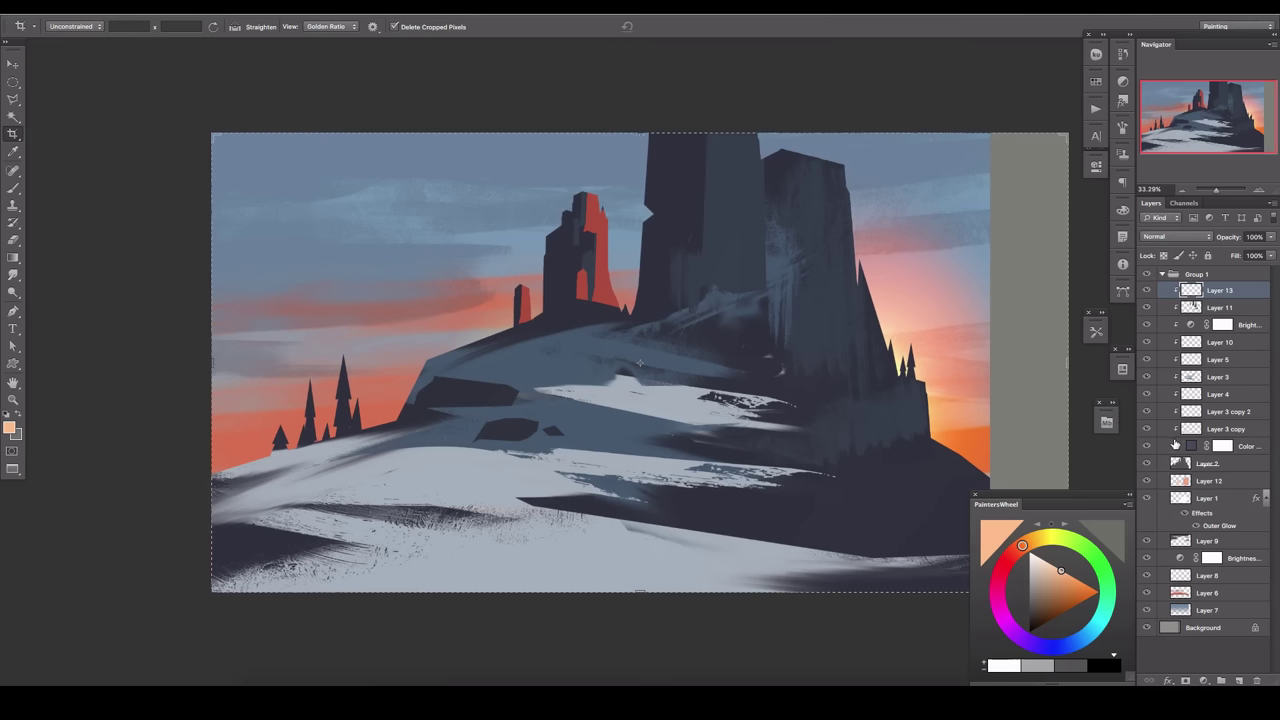
On new Layer 14, fill polygonal rock shapes with a dark colour.
{"action": "key", "text": "ctrl+shift+alt+n"}
{"action": "key", "text": "l"}
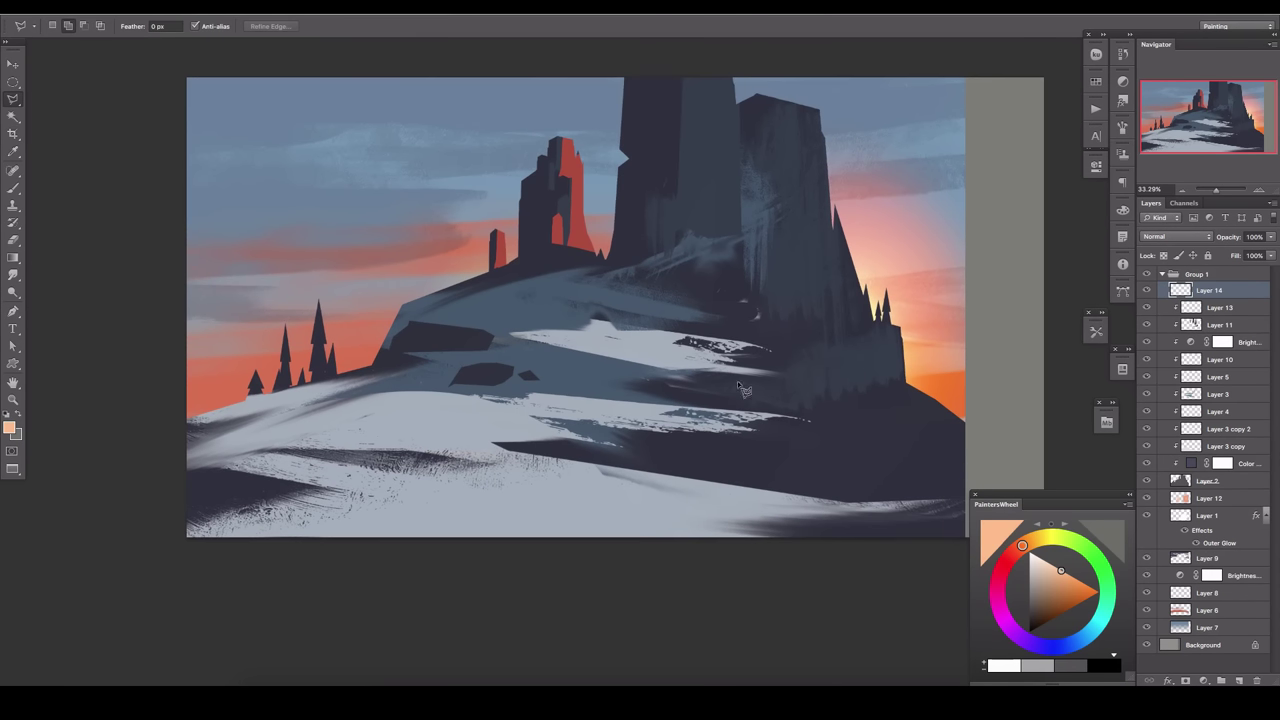
{"action": "key", "text": "x"}
{"action": "key", "text": "alt+BackSpace"}
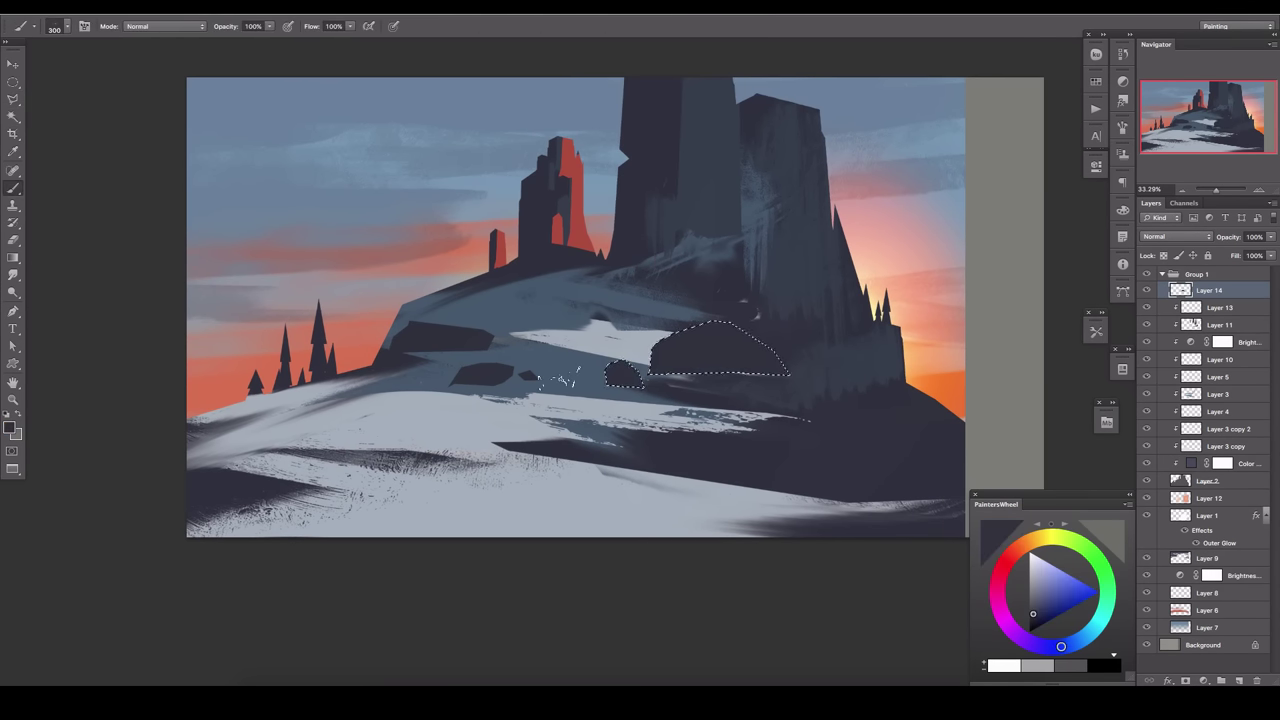
{"action": "key", "text": "ctrl+d"}
Select the lower slope and darken it to -61 brightness.
{"action": "scroll", "coordinate": [766, 357], "scroll_direction": "down", "scroll_amount": 2}
{"action": "left_click", "coordinate": [860, 352]}
{"action": "double_click", "coordinate": [290, 502]}
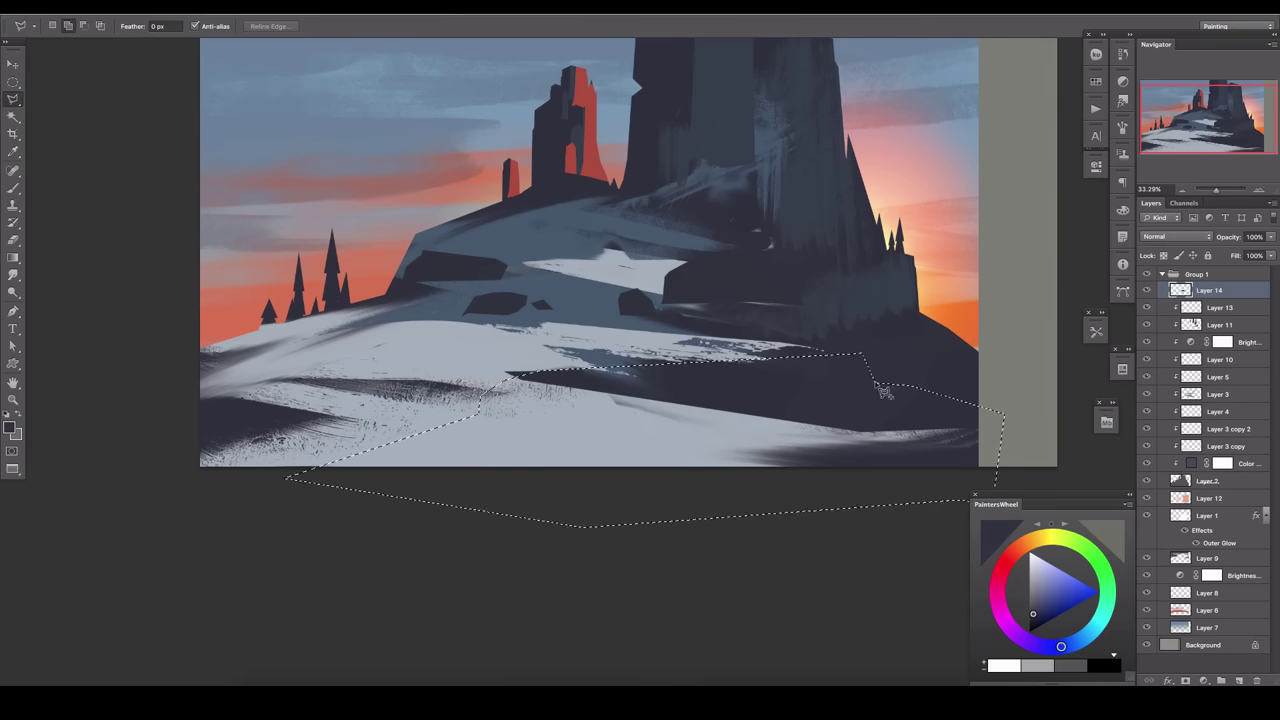
{"action": "left_click_drag", "start_coordinate": [995, 229], "coordinate": [961, 242]}
{"action": "scroll", "coordinate": [600, 300], "scroll_direction": "right", "scroll_amount": 5}
{"action": "scroll", "coordinate": [600, 300], "scroll_direction": "up", "scroll_amount": 2}
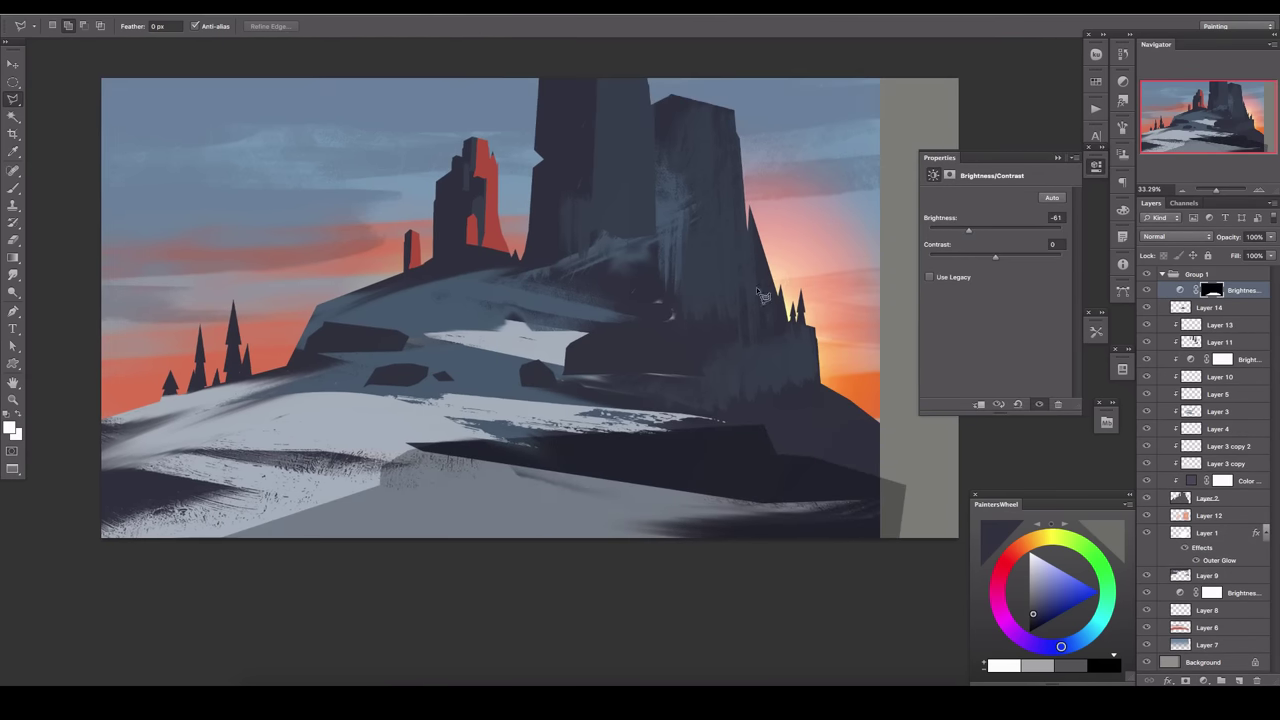
Swap the brush colours, mirror the view, and select the light areas by colour range.
{"action": "key", "text": "b"}
{"action": "key", "text": "x"}
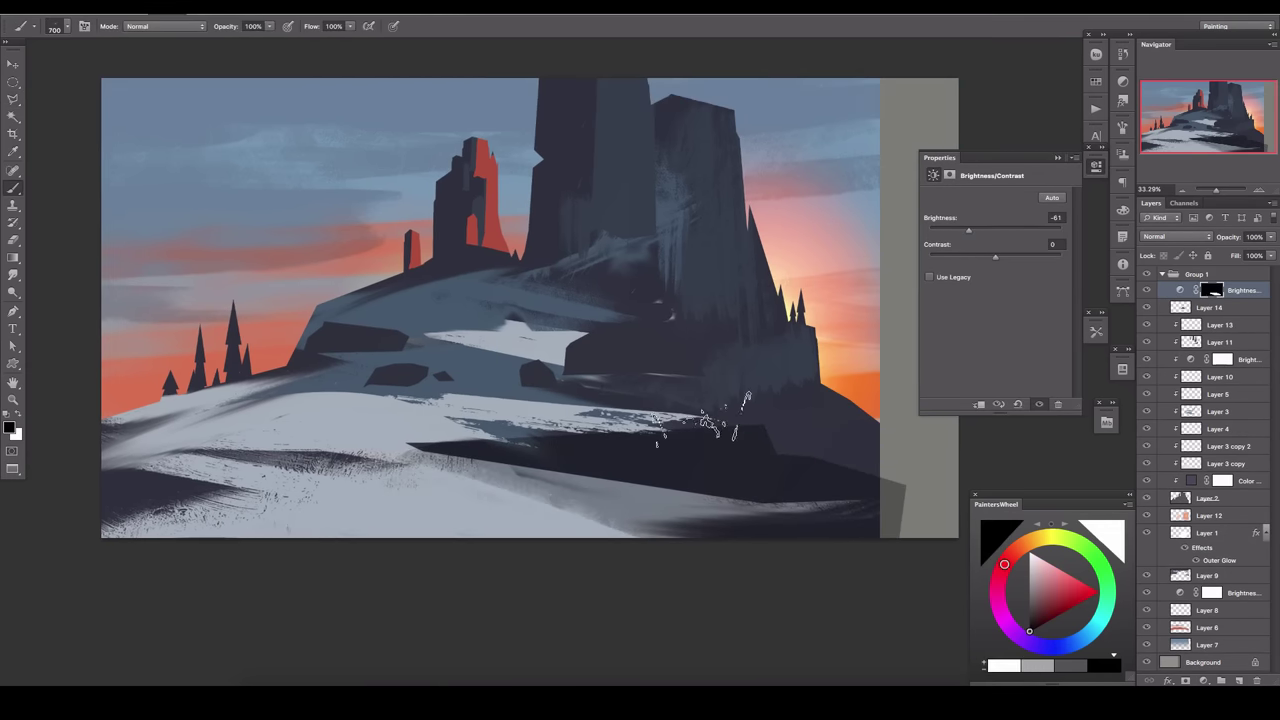
{"action": "key", "text": "h"}
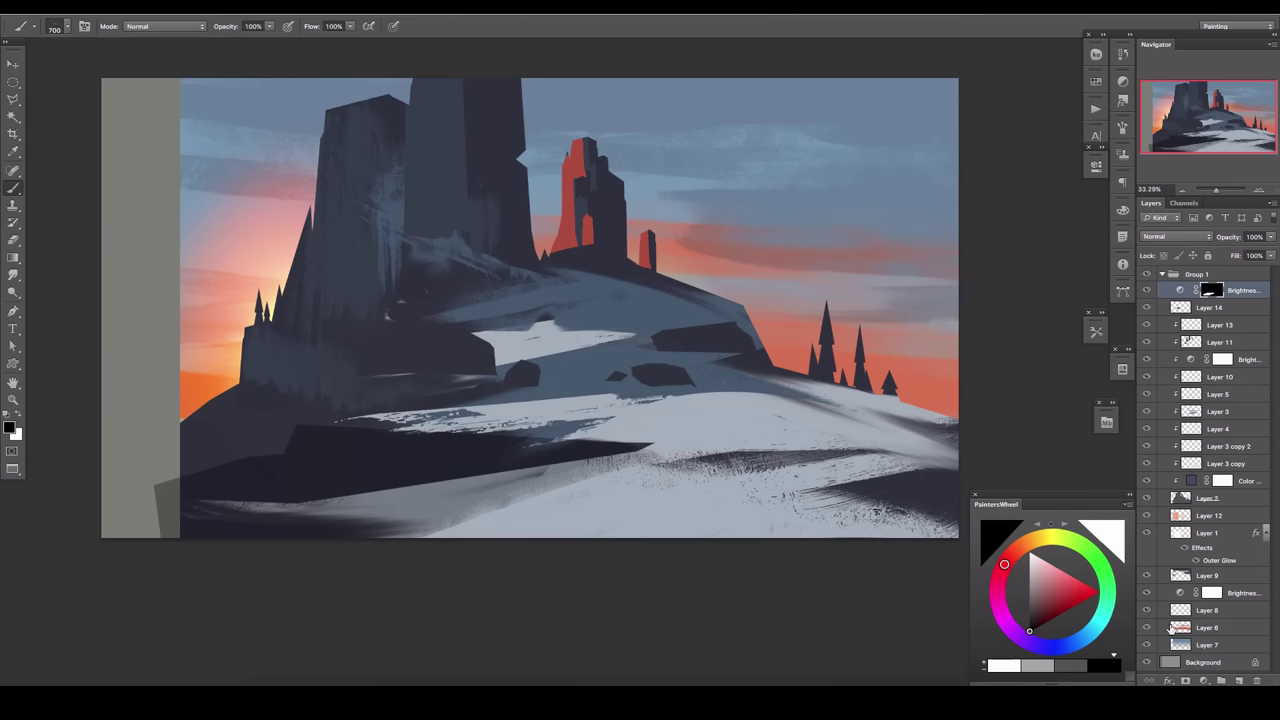
{"action": "key", "text": "ctrl+alt+shift+o"}
{"action": "key", "text": "Return"}
Add Layer 15 with a 1000 brush, keep it Normal blend mode, and set its opacity to 79%.
{"action": "key", "text": "ctrl+shift+n"}
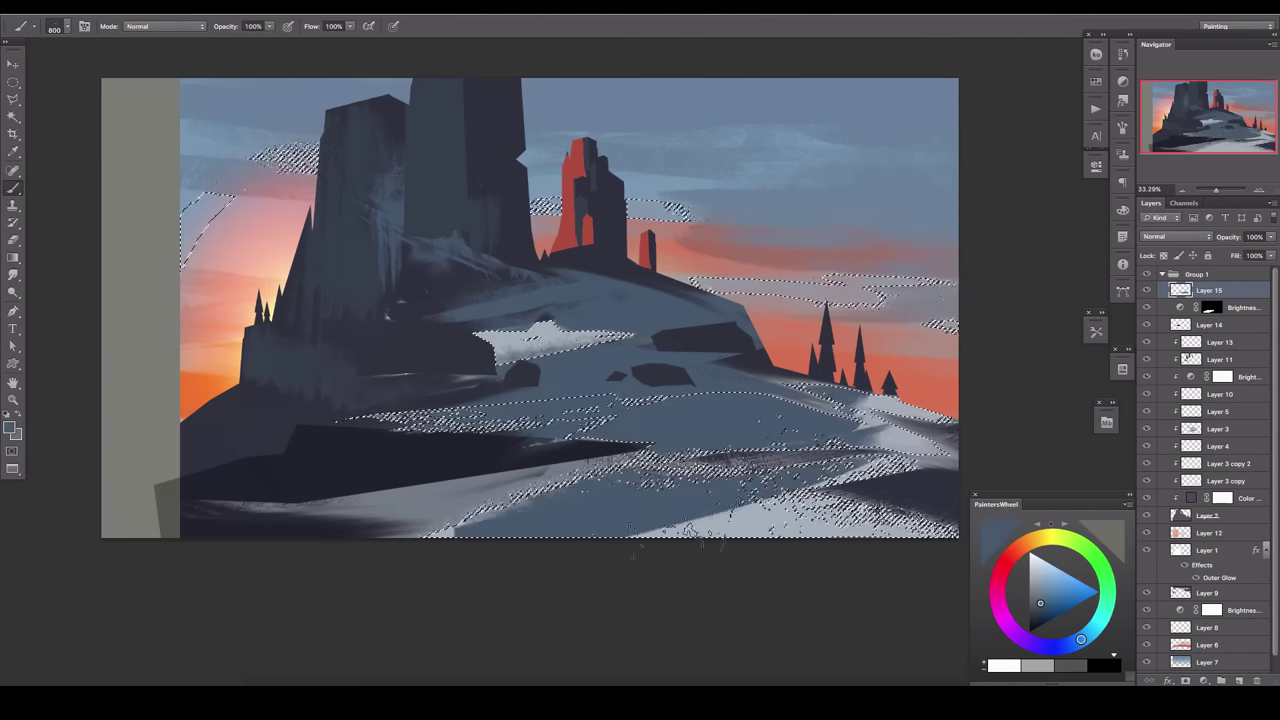
{"action": "key", "text": "bracketright"}
{"action": "key", "text": "bracketright"}
{"action": "left_click", "coordinate": [1175, 236]}
{"action": "left_click", "coordinate": [1160, 206]}
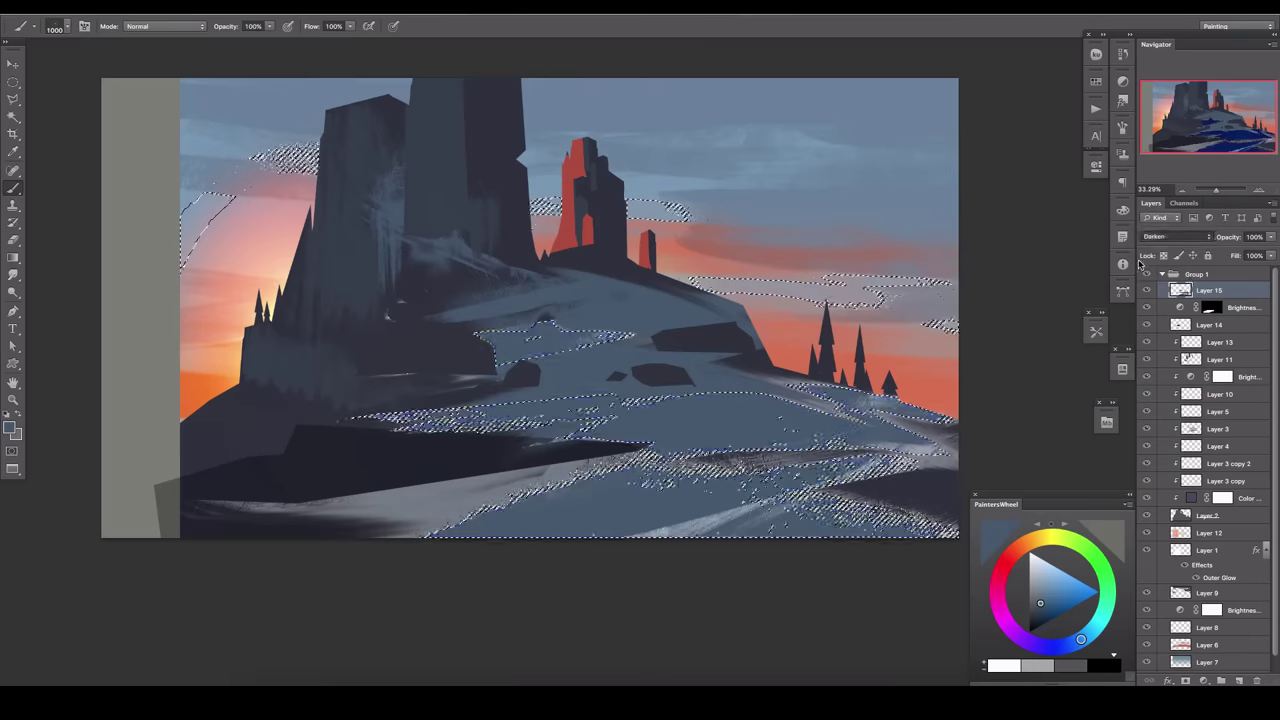
{"action": "key", "text": "ctrl+d"}
{"action": "left_click", "coordinate": [1175, 236]}
{"action": "left_click", "coordinate": [1160, 210]}
{"action": "left_click", "coordinate": [1270, 236]}
{"action": "left_click_drag", "start_coordinate": [1270, 250], "coordinate": [1243, 257]}
{"action": "scroll", "coordinate": [1182, 384], "scroll_direction": "down", "scroll_amount": 1}
Lower the sunset glow Layer 12's opacity to 74%.
{"action": "left_click", "coordinate": [1209, 517]}
{"action": "left_click", "coordinate": [1270, 236]}
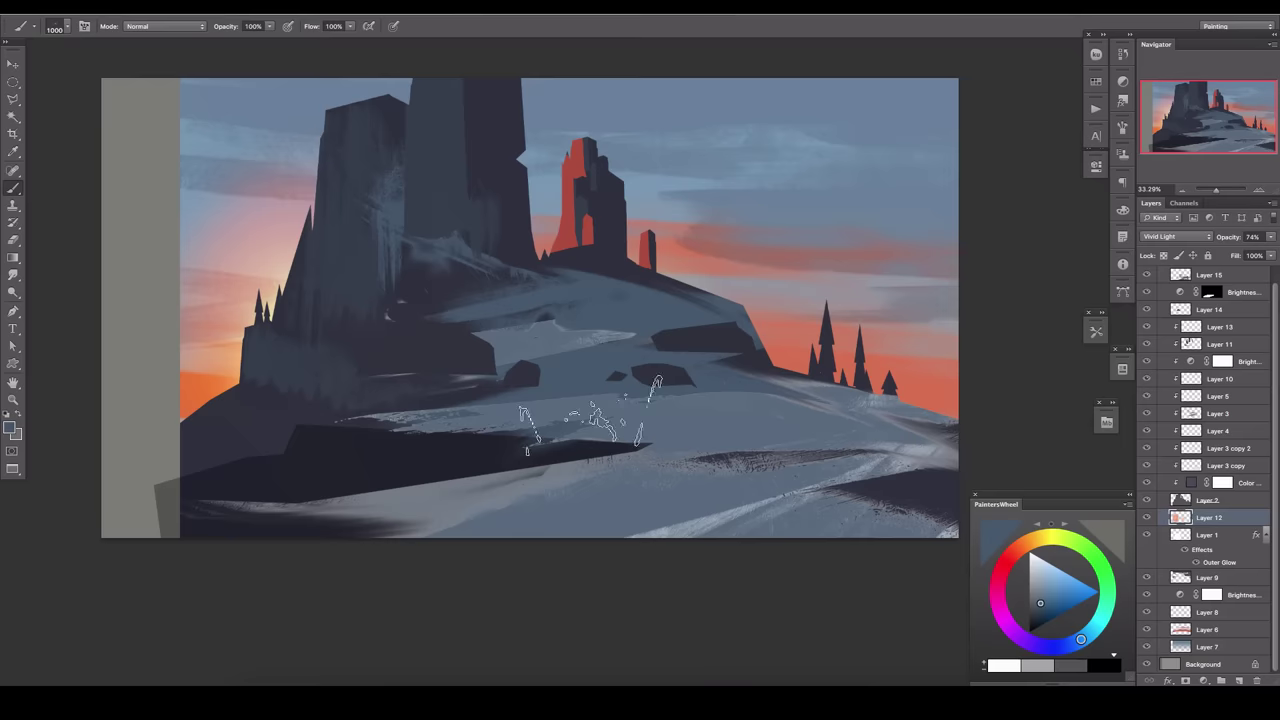
{"action": "left_click_drag", "start_coordinate": [500, 300], "coordinate": [578, 300]}
Add dark custom-shape spires on the ruined tower and beside it on Layer 2.
{"action": "left_click", "coordinate": [1207, 500]}
{"action": "key", "text": "u"}
{"action": "left_click_drag", "start_coordinate": [390, 176], "coordinate": [522, 268]}
{"action": "left_click", "coordinate": [604, 198]}
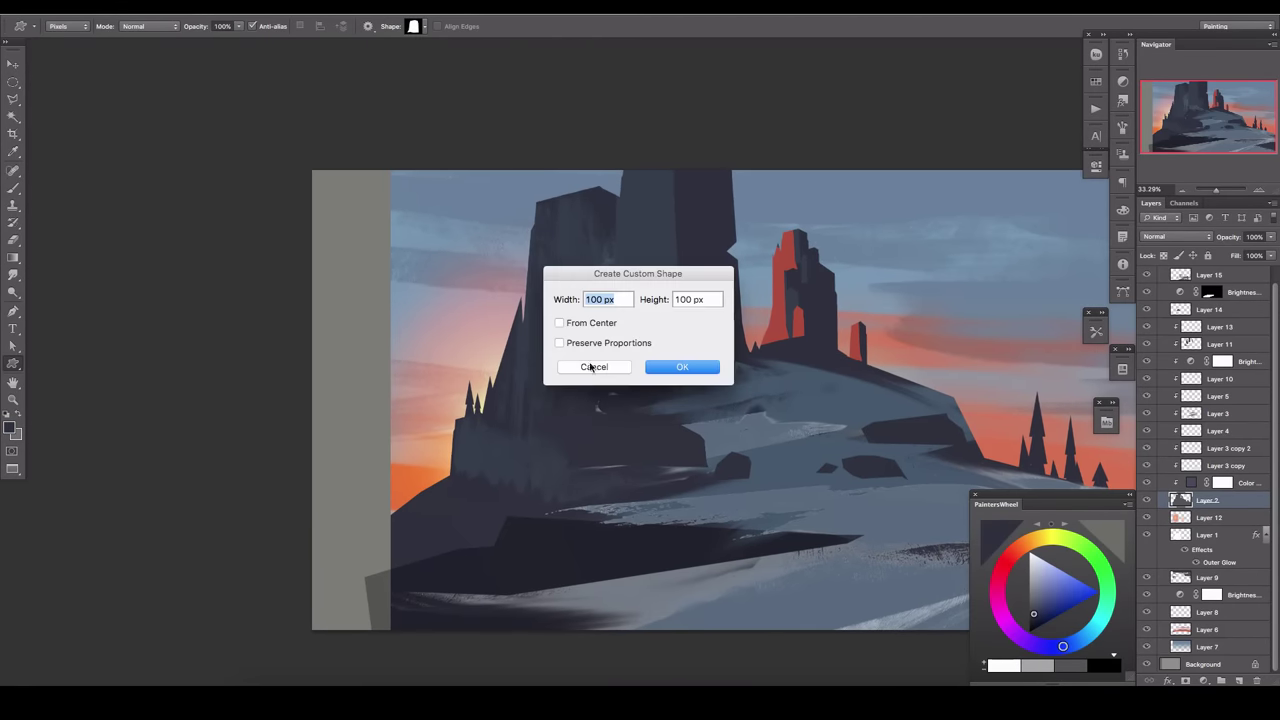
{"action": "key", "text": "Return"}
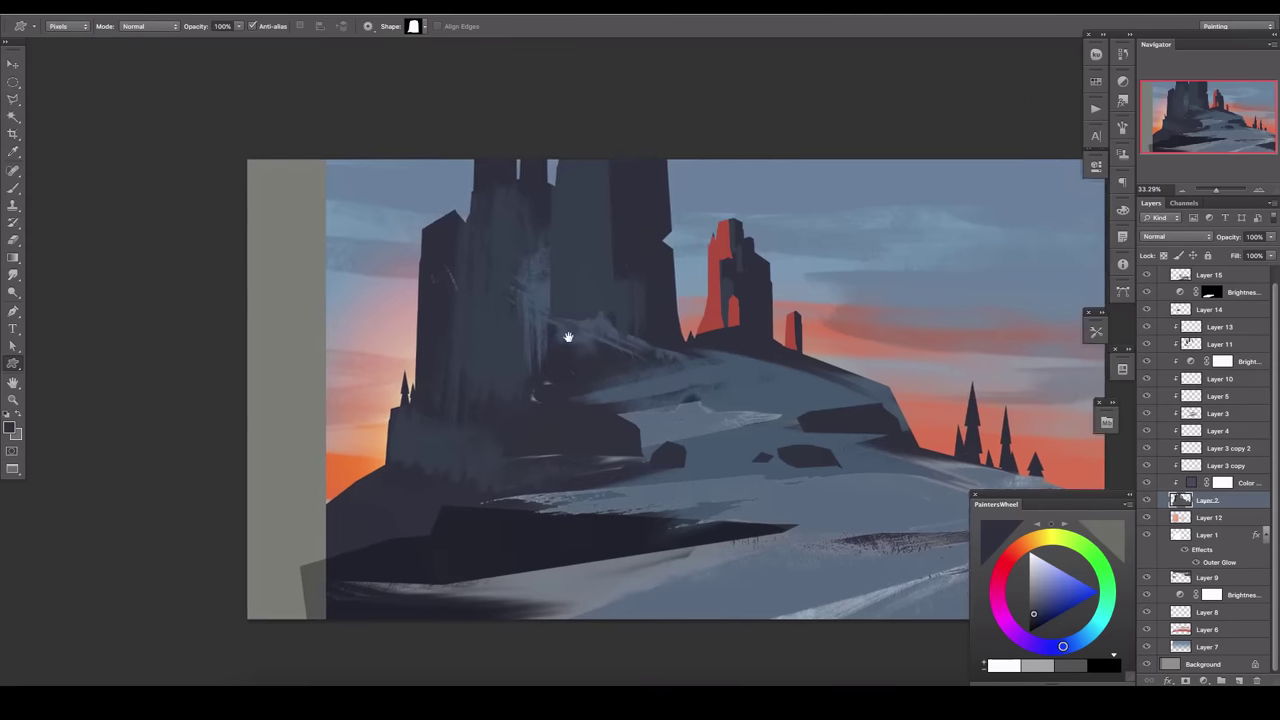
{"action": "left_click_drag", "start_coordinate": [932, 269], "coordinate": [782, 189]}
{"action": "key", "text": "l"}
{"action": "key", "text": "u"}
{"action": "left_click_drag", "start_coordinate": [736, 300], "coordinate": [729, 249]}
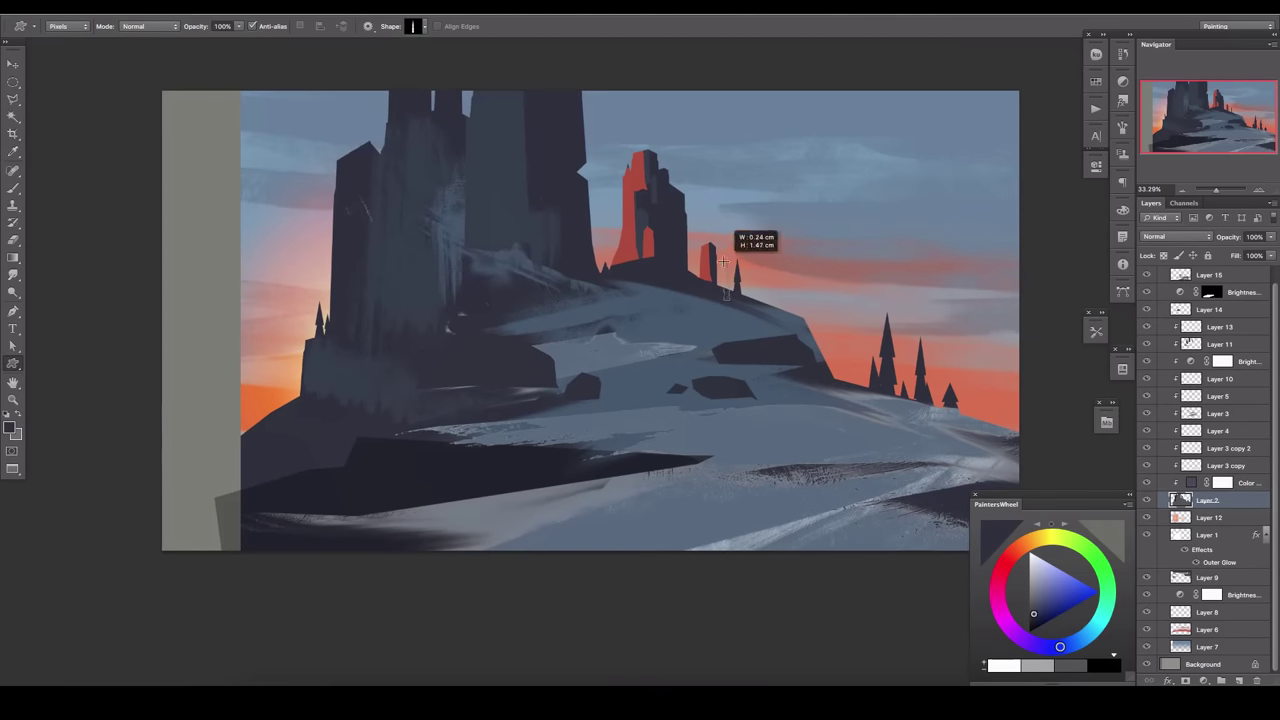
Outline the dark foreground slope, darken the left castle tower, and paint small slope details.
{"action": "left_click_drag", "start_coordinate": [377, 391], "coordinate": [563, 351]}
{"action": "key", "text": "l"}
{"action": "left_click", "coordinate": [271, 470]}
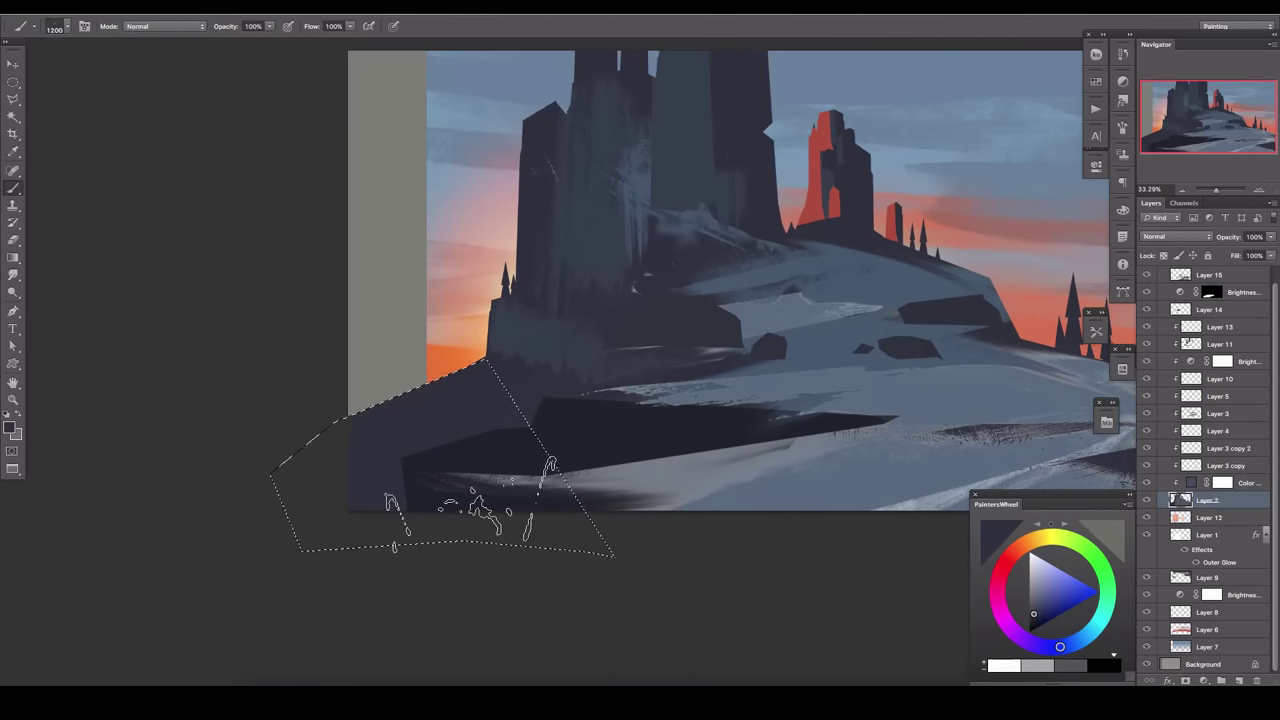
{"action": "left_click", "coordinate": [490, 355]}
{"action": "scroll", "coordinate": [600, 363], "scroll_direction": "right", "scroll_amount": 3}
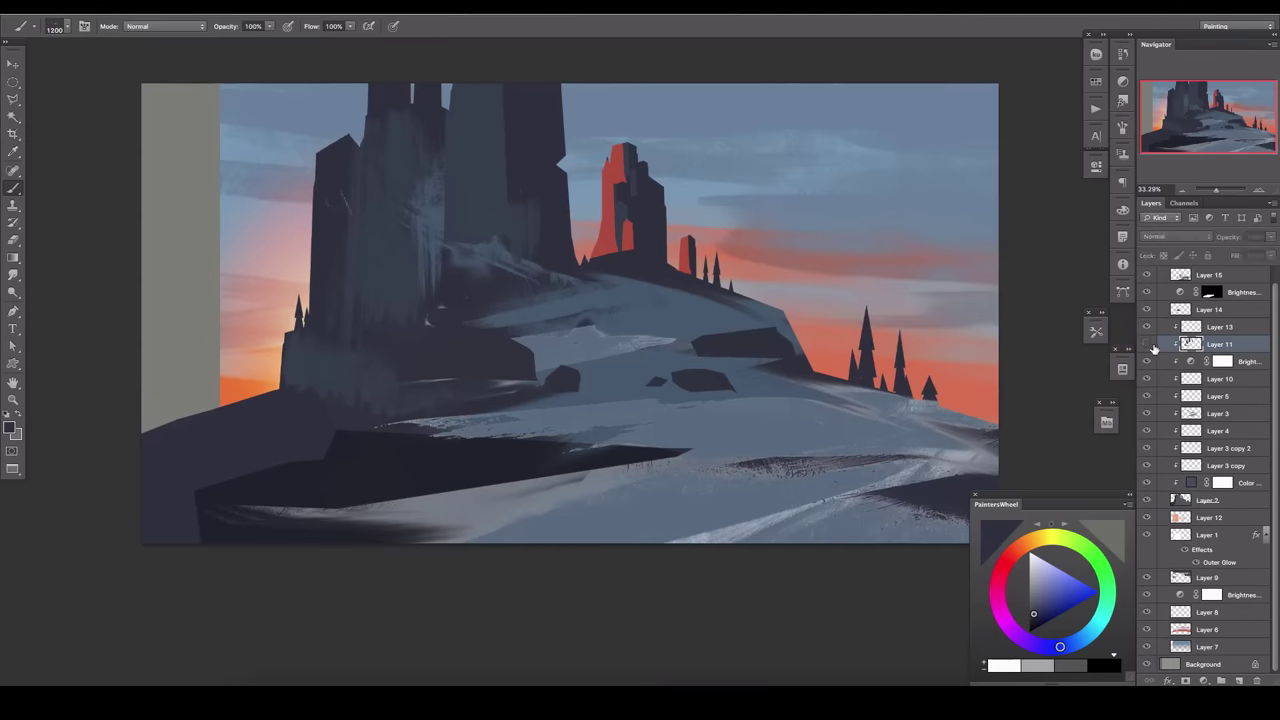
{"action": "scroll", "coordinate": [575, 176], "scroll_direction": "up", "scroll_amount": 3}
{"action": "key", "text": "b"}
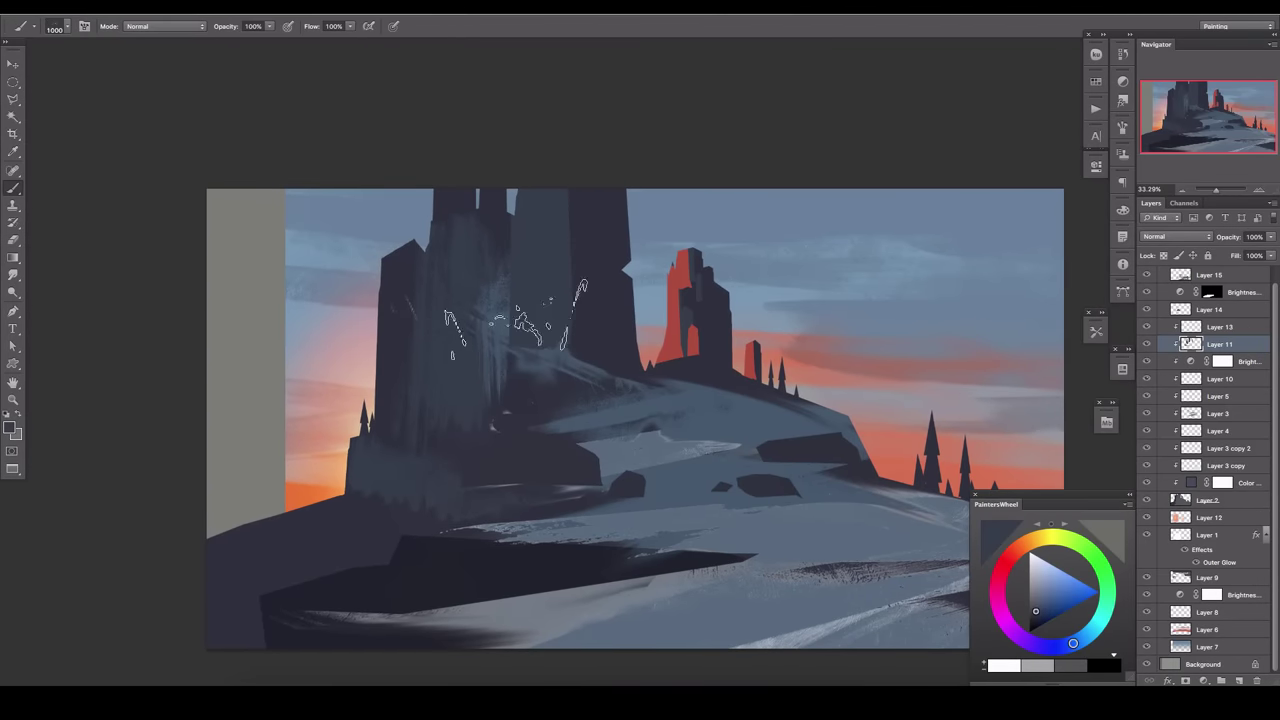
{"action": "left_click_drag", "start_coordinate": [500, 340], "coordinate": [480, 260]}
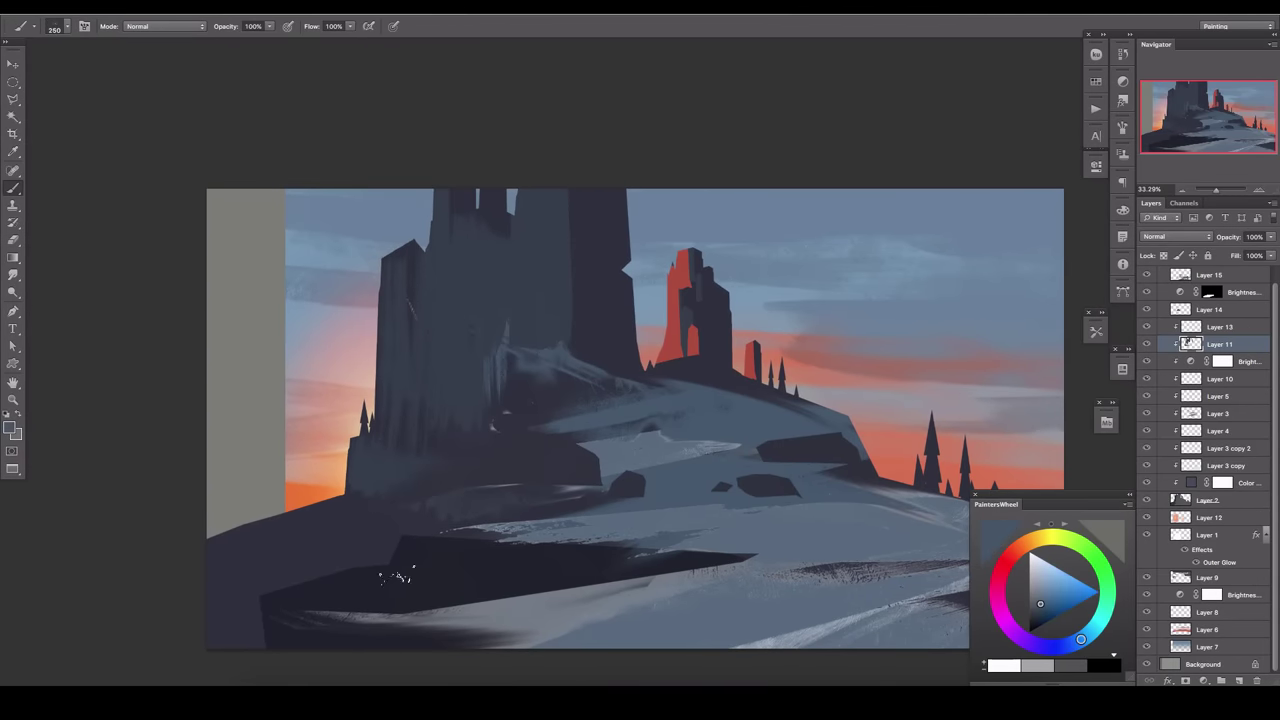
{"action": "left_click_drag", "start_coordinate": [560, 500], "coordinate": [508, 444]}
Add a new layer, put Layer 13 above Layer 14, and paint lighter snow on the rock.
{"action": "left_click", "coordinate": [1238, 680]}
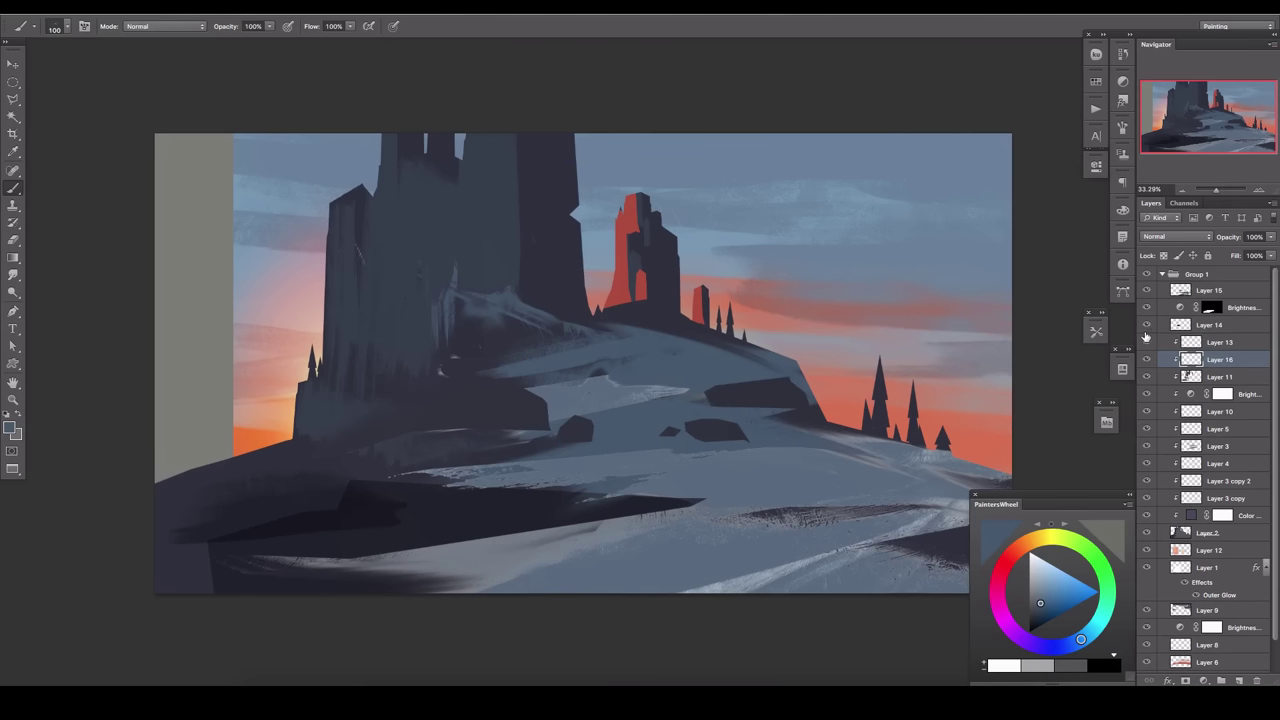
{"action": "left_click_drag", "start_coordinate": [1213, 347], "coordinate": [1213, 325]}
{"action": "key", "text": "bracketleft"}
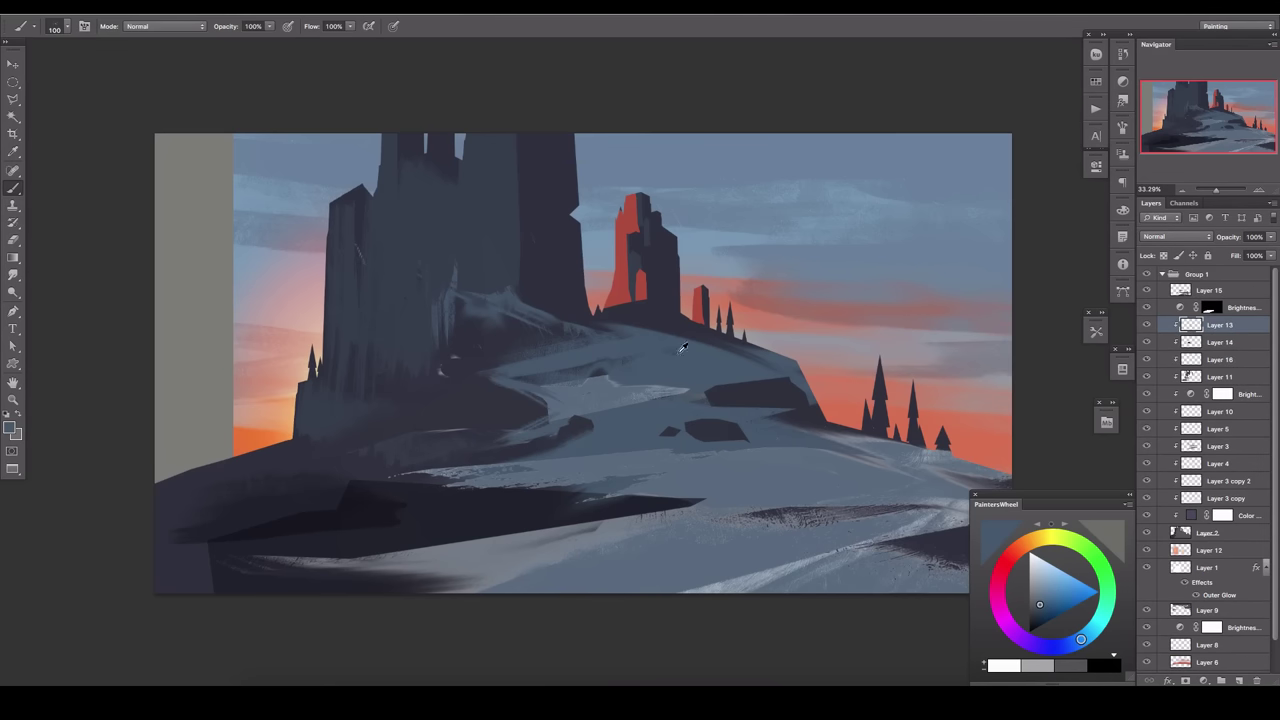
{"action": "left_click", "coordinate": [683, 347], "text": "alt"}
{"action": "left_click_drag", "start_coordinate": [722, 392], "coordinate": [735, 386]}
{"action": "key", "text": "bracketright"}
{"action": "key", "text": "bracketright"}
{"action": "key", "text": "bracketright"}
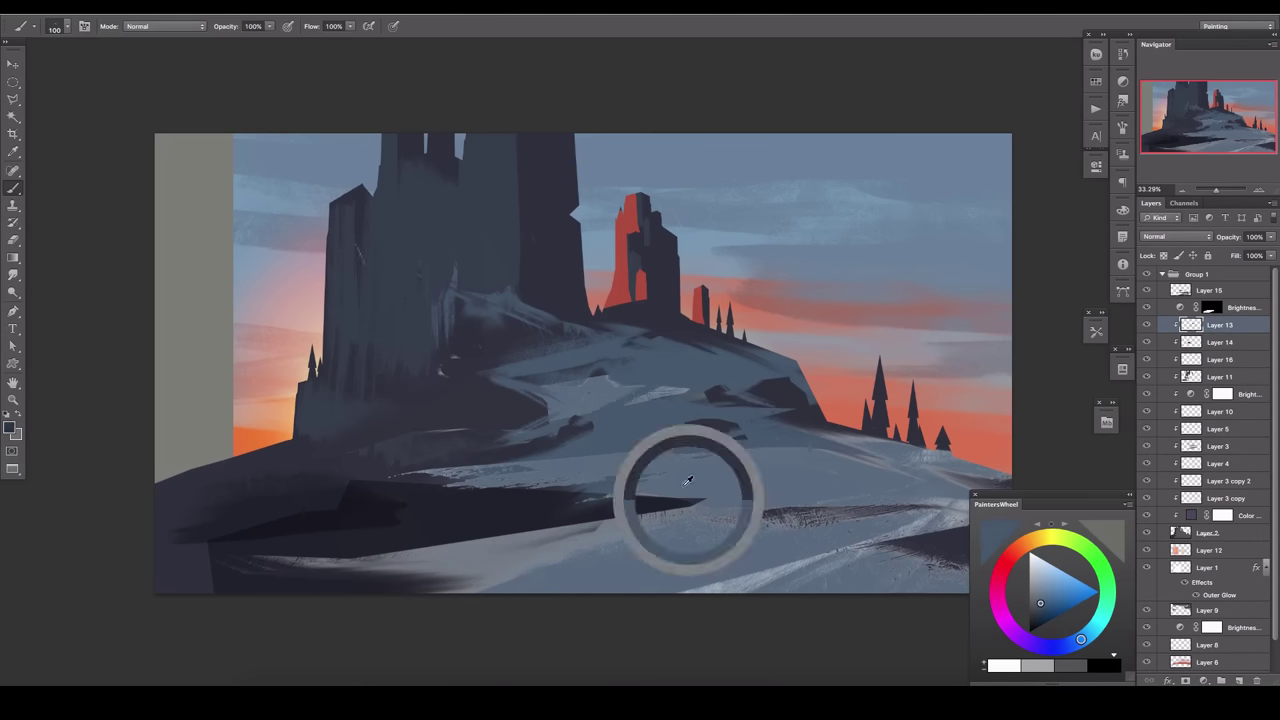
Sample a dark colour, tweak the brightness adjustment, and select Layer 12.
{"action": "left_click_drag", "start_coordinate": [522, 279], "coordinate": [723, 211]}
{"action": "key", "text": "bracketleft"}
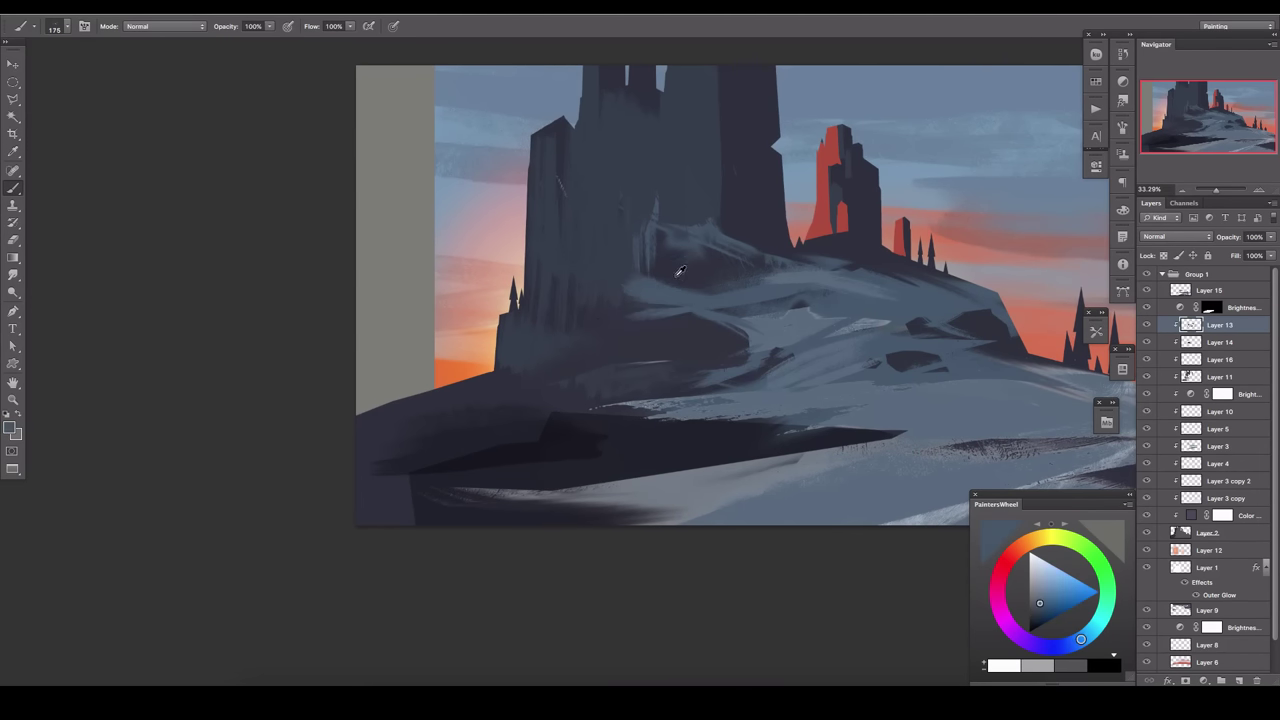
{"action": "left_click", "coordinate": [645, 289], "text": "alt"}
{"action": "left_click", "coordinate": [1178, 307]}
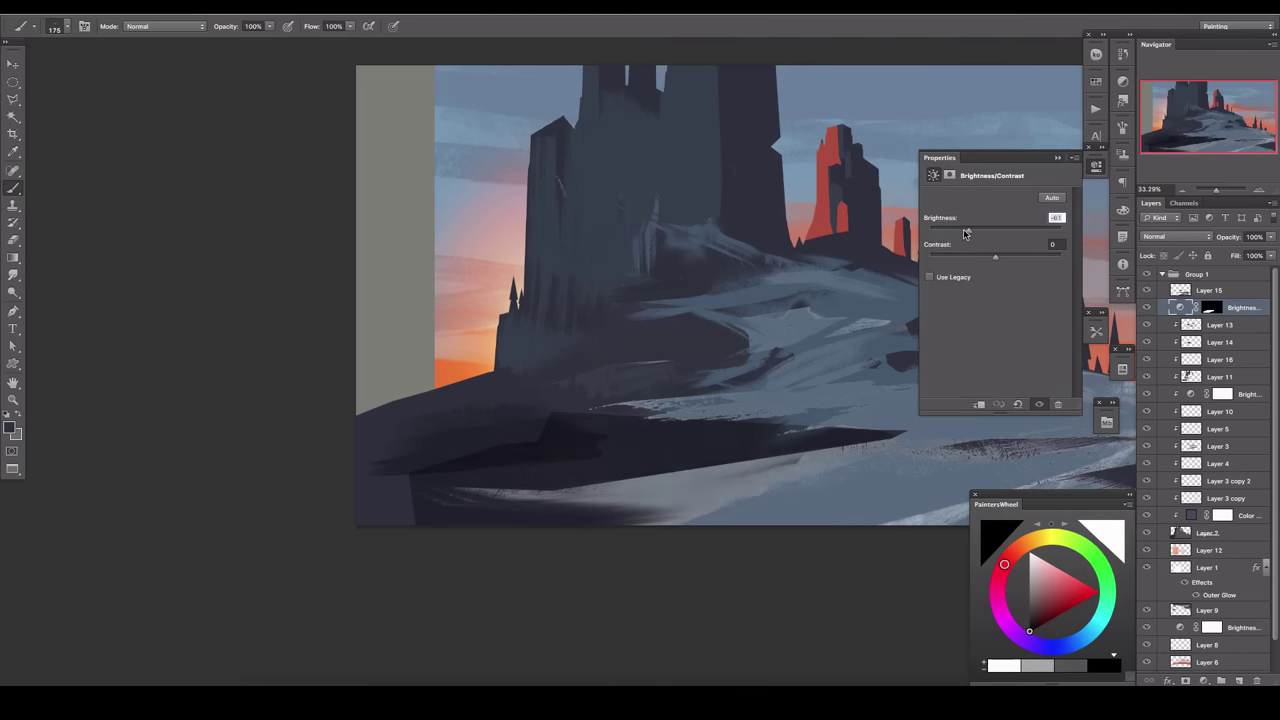
{"action": "left_click_drag", "start_coordinate": [663, 305], "coordinate": [561, 337]}
{"action": "left_click", "coordinate": [1160, 551]}
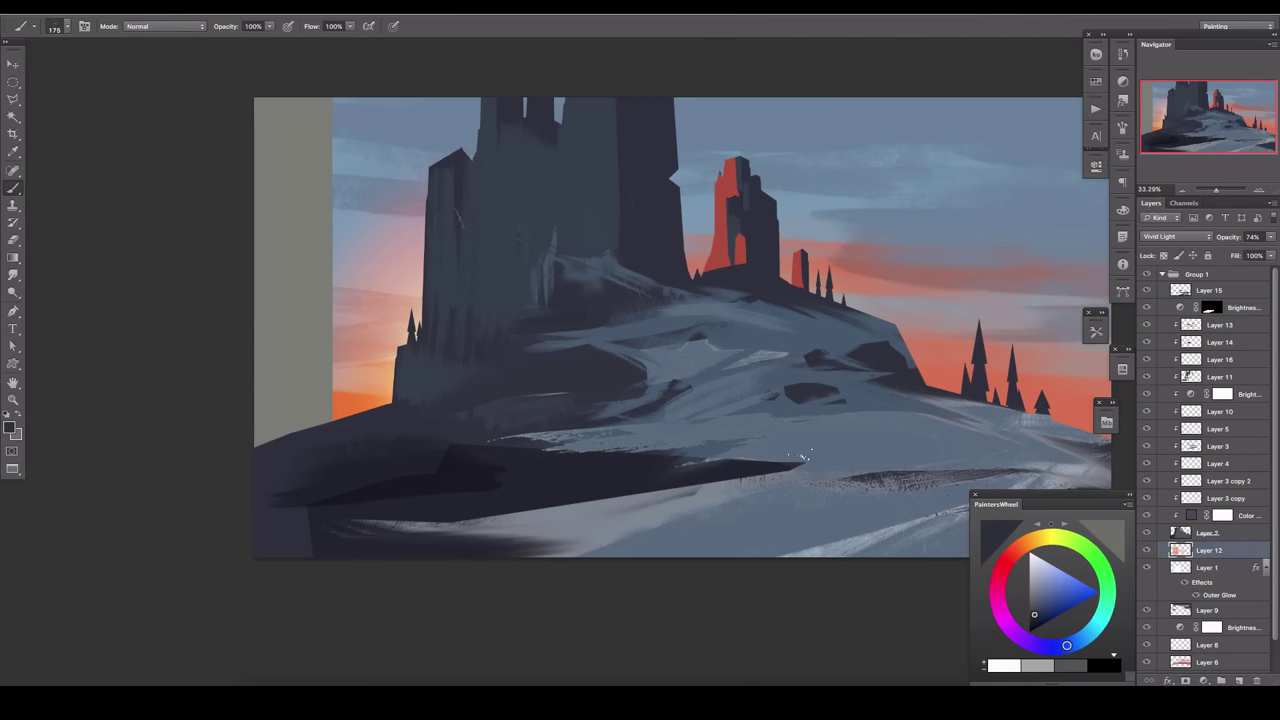
{"action": "key", "text": "v"}
{"action": "left_click", "coordinate": [1203, 680]}
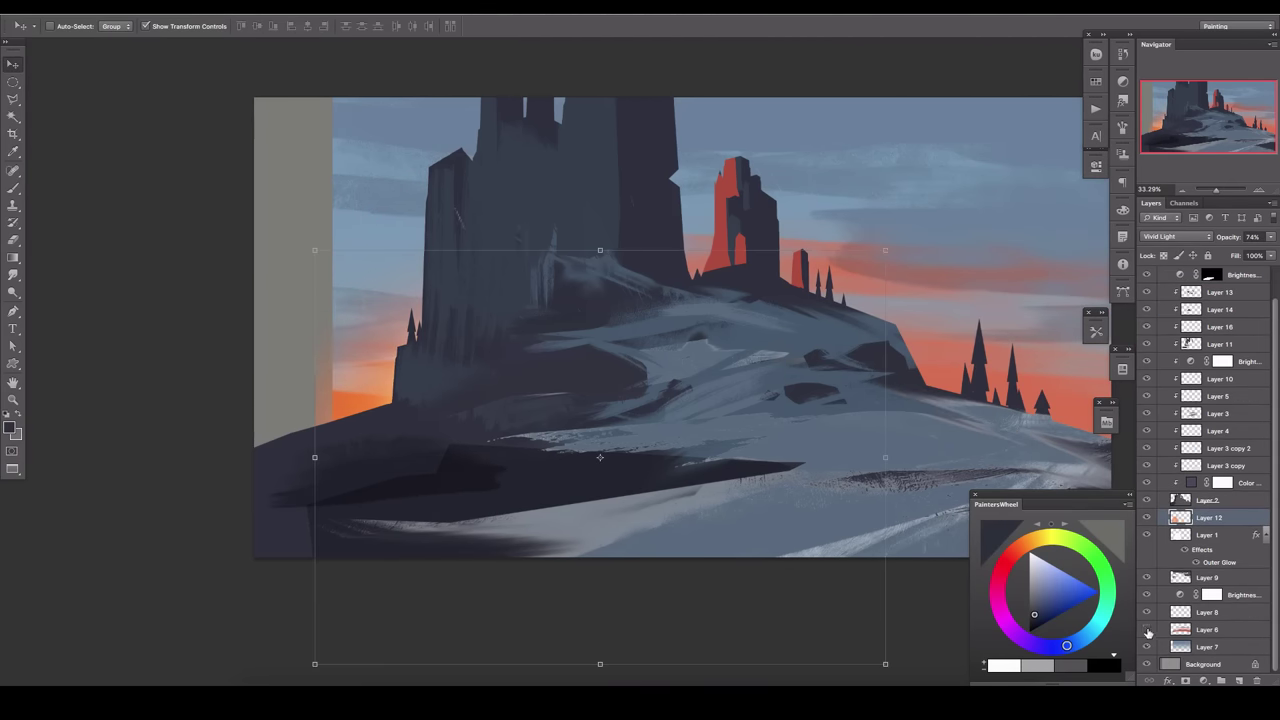
Duplicate Layer 6 and stretch the copy over the grey strip on the left edge.
{"action": "left_click", "coordinate": [1207, 629]}
{"action": "key", "text": "b"}
{"action": "left_click_drag", "start_coordinate": [650, 214], "coordinate": [335, 206]}
{"action": "left_click_drag", "start_coordinate": [281, 311], "coordinate": [571, 286]}
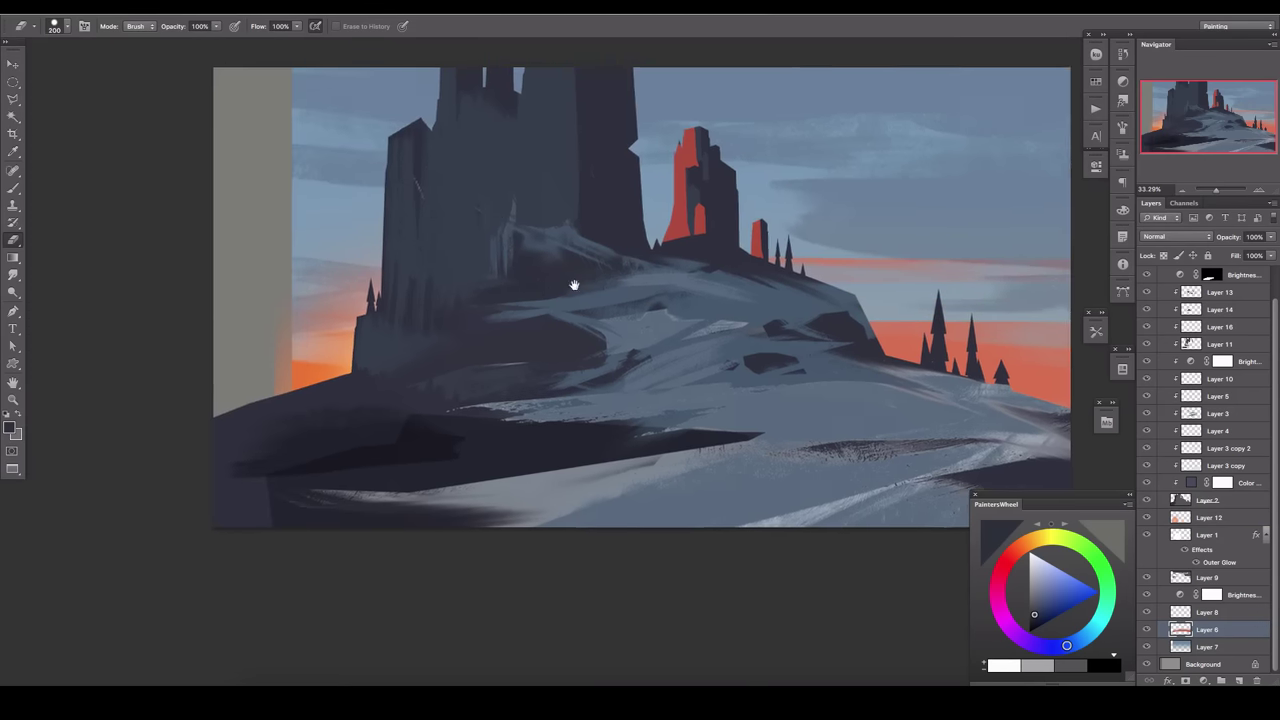
{"action": "key", "text": "v"}
{"action": "left_click_drag", "start_coordinate": [520, 340], "coordinate": [251, 251]}
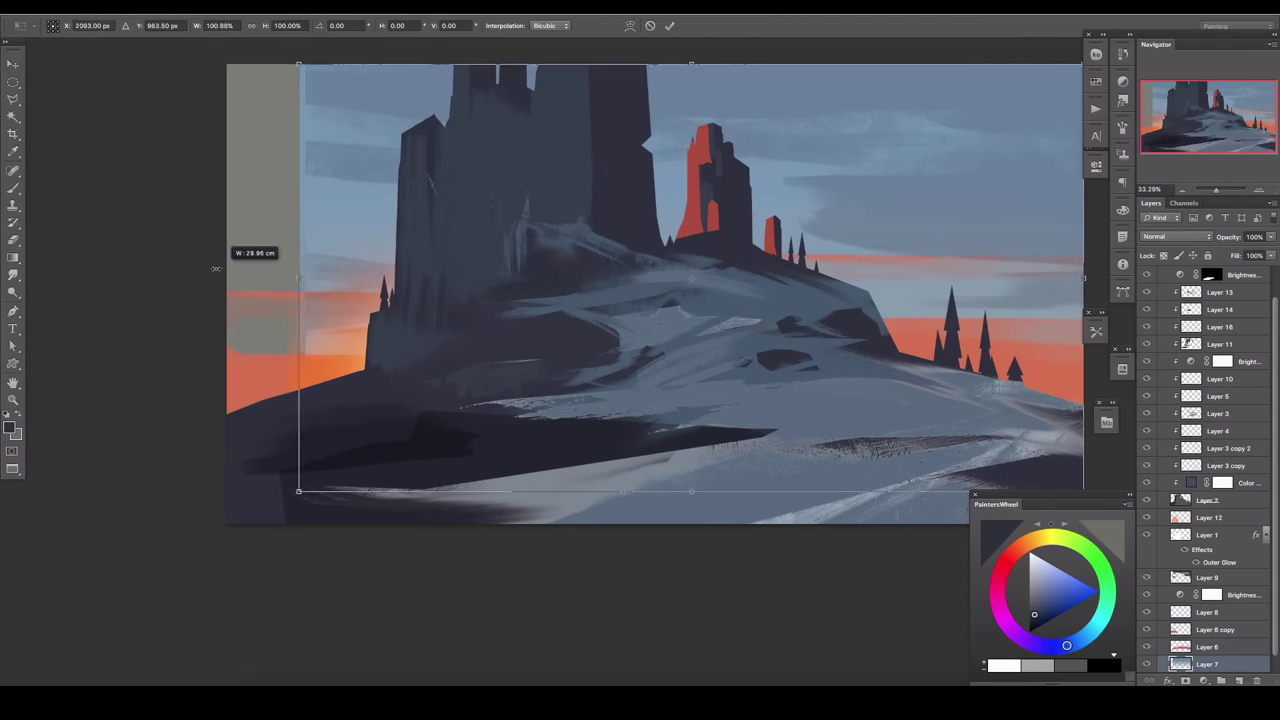
{"action": "left_click", "coordinate": [1207, 577]}
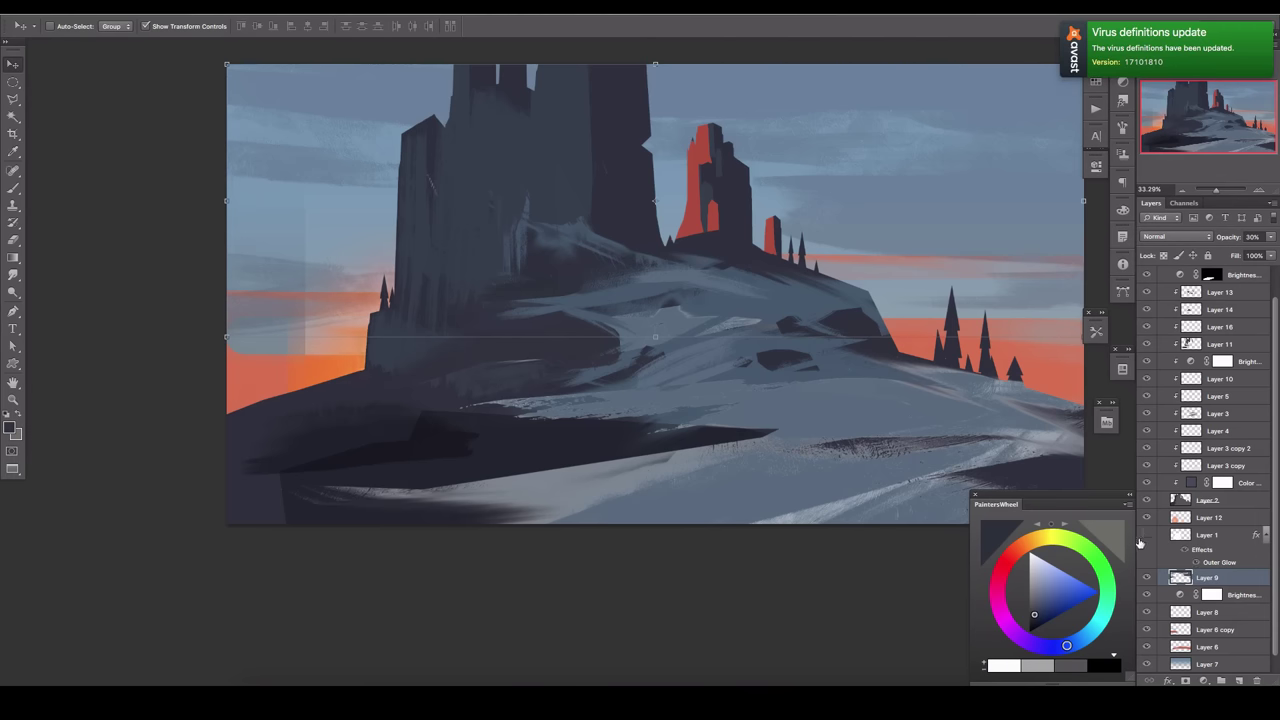
Toggle Layer 1's visibility and flip the canvas horizontally.
{"action": "left_click", "coordinate": [1146, 535]}
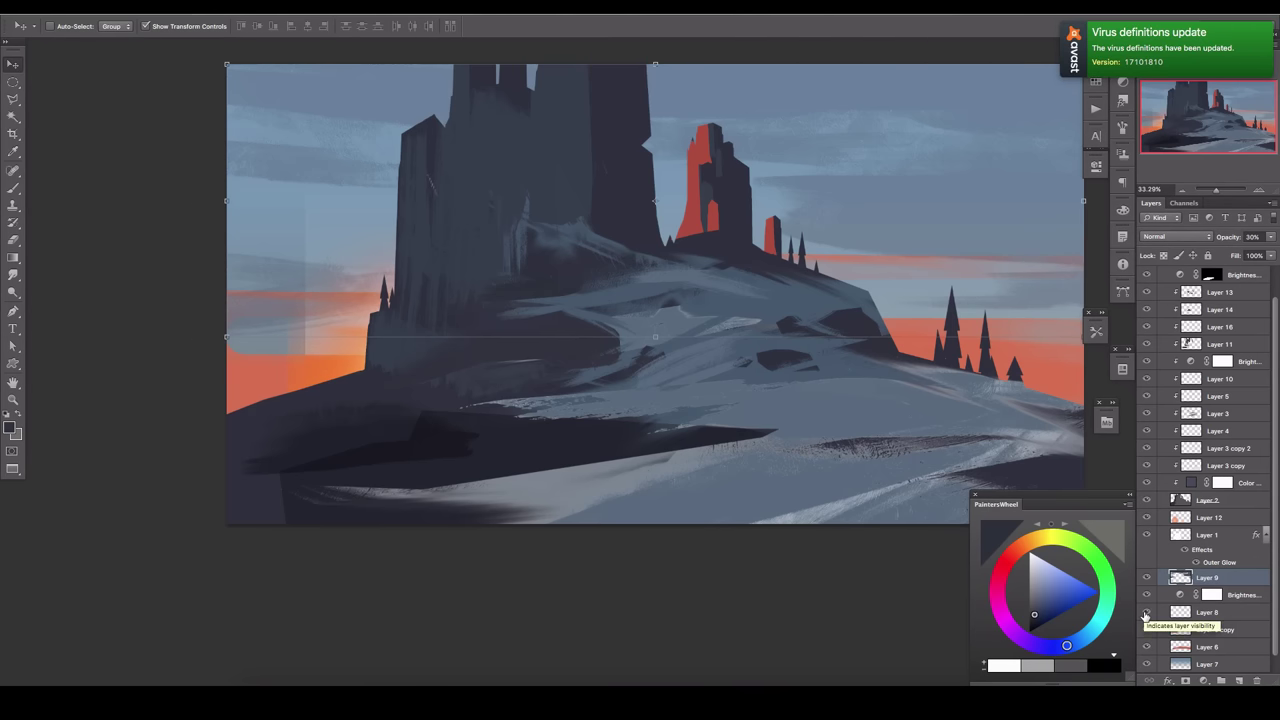
{"action": "scroll", "coordinate": [1144, 530], "scroll_direction": "up", "scroll_amount": 2}
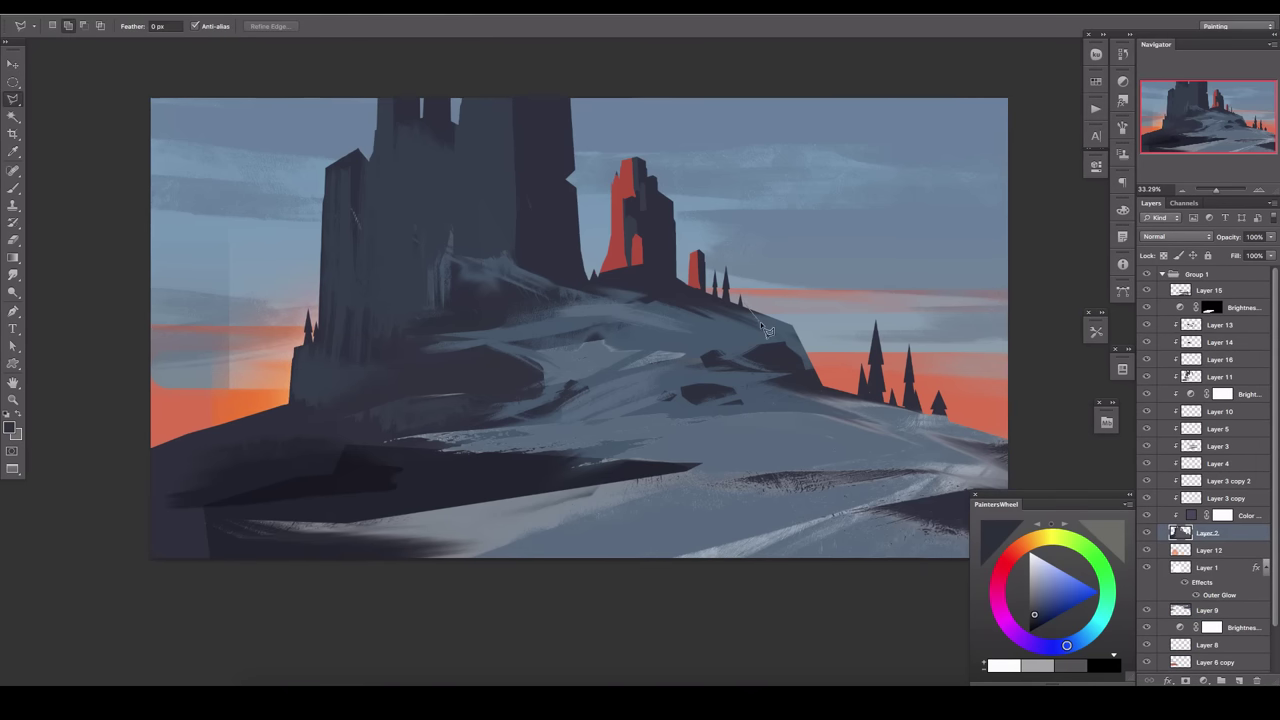
{"action": "key", "text": "ctrl+shift+h"}
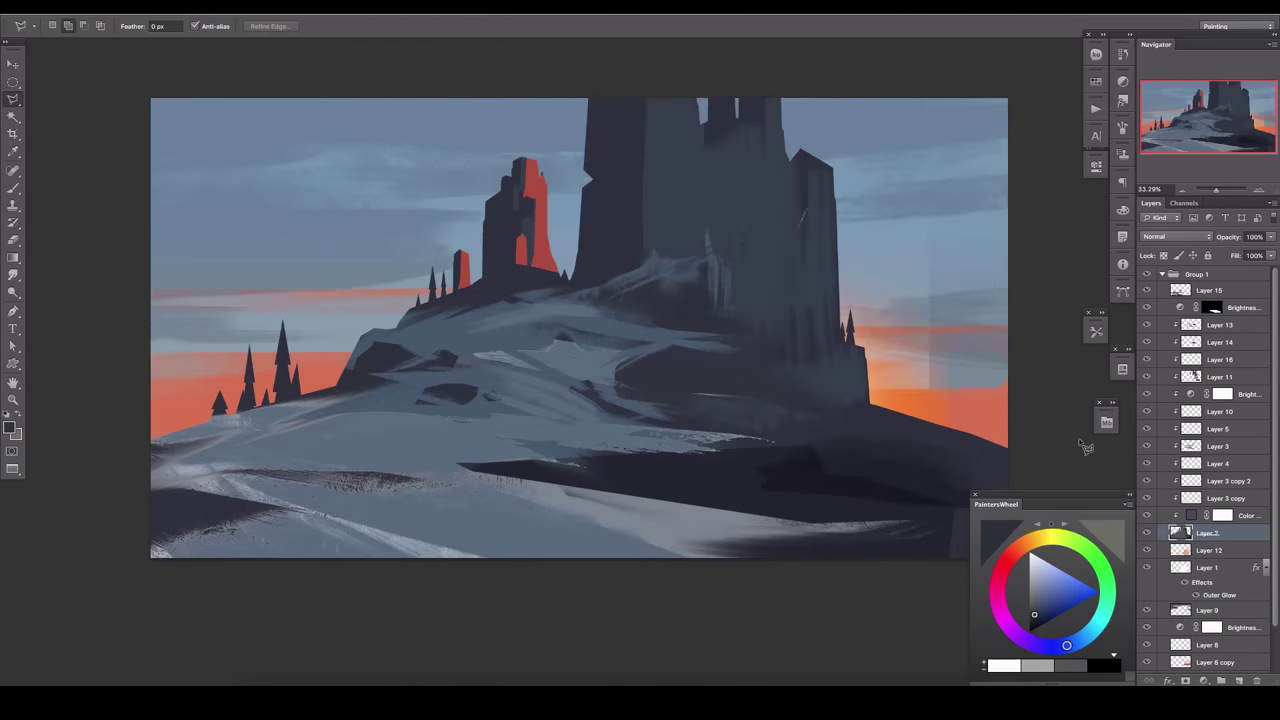
Flatten all layers into a single Background layer.
{"action": "left_click", "coordinate": [1210, 290]}
{"action": "right_click", "coordinate": [1240, 292]}
{"action": "left_click", "coordinate": [1172, 549]}
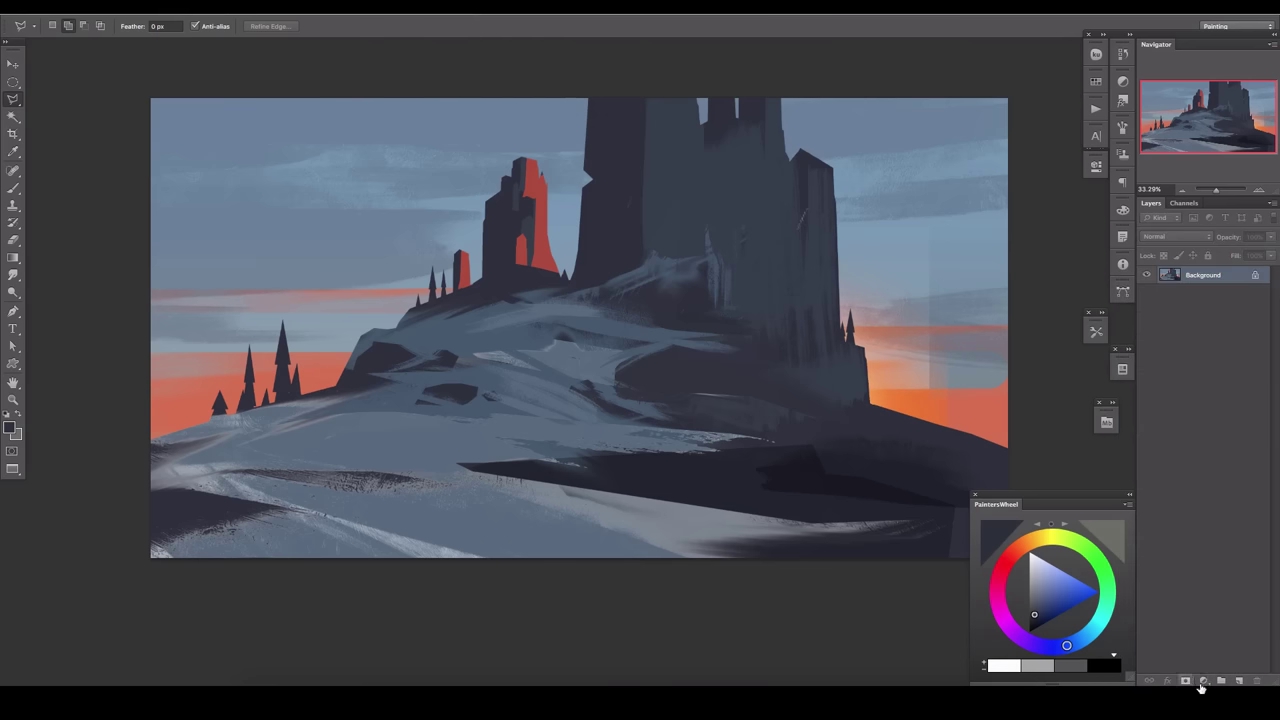
Add a Vibrance layer and a Selective Color layer with magenta lowered in the oranges.
{"action": "left_click", "coordinate": [1203, 681]}
{"action": "left_click", "coordinate": [1215, 556]}
{"action": "left_click", "coordinate": [1203, 681]}
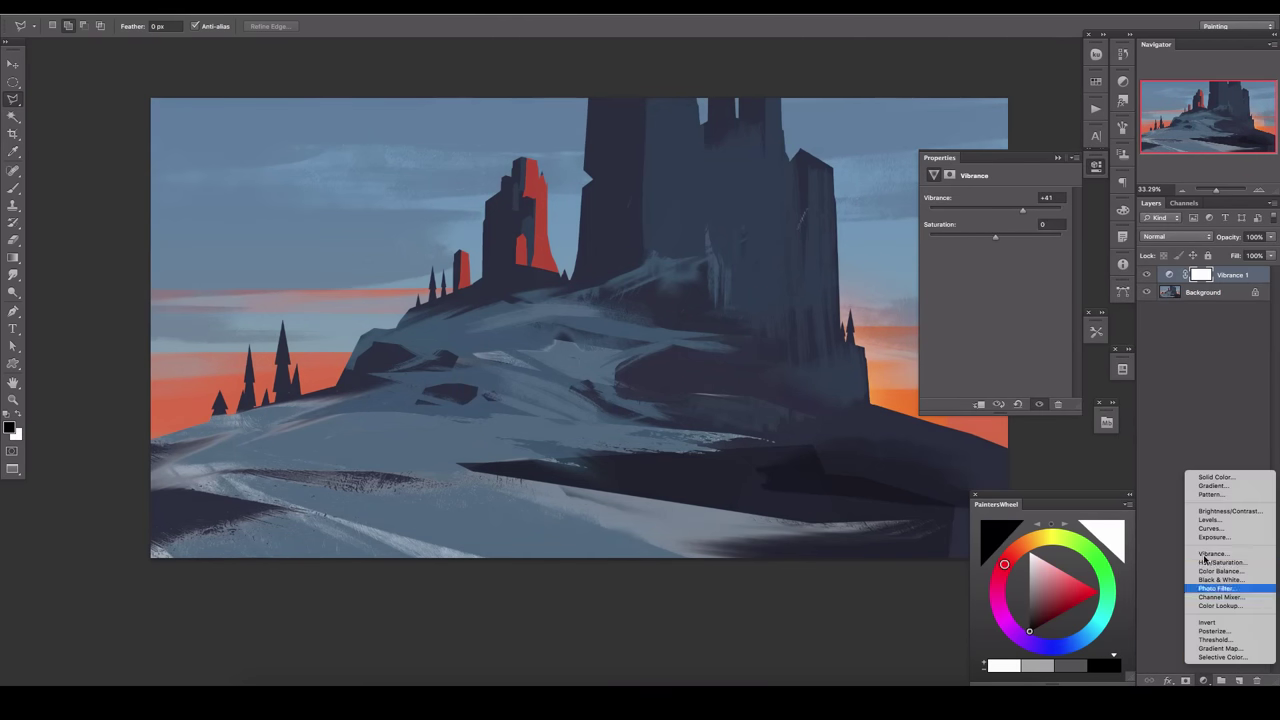
{"action": "left_click", "coordinate": [1195, 659]}
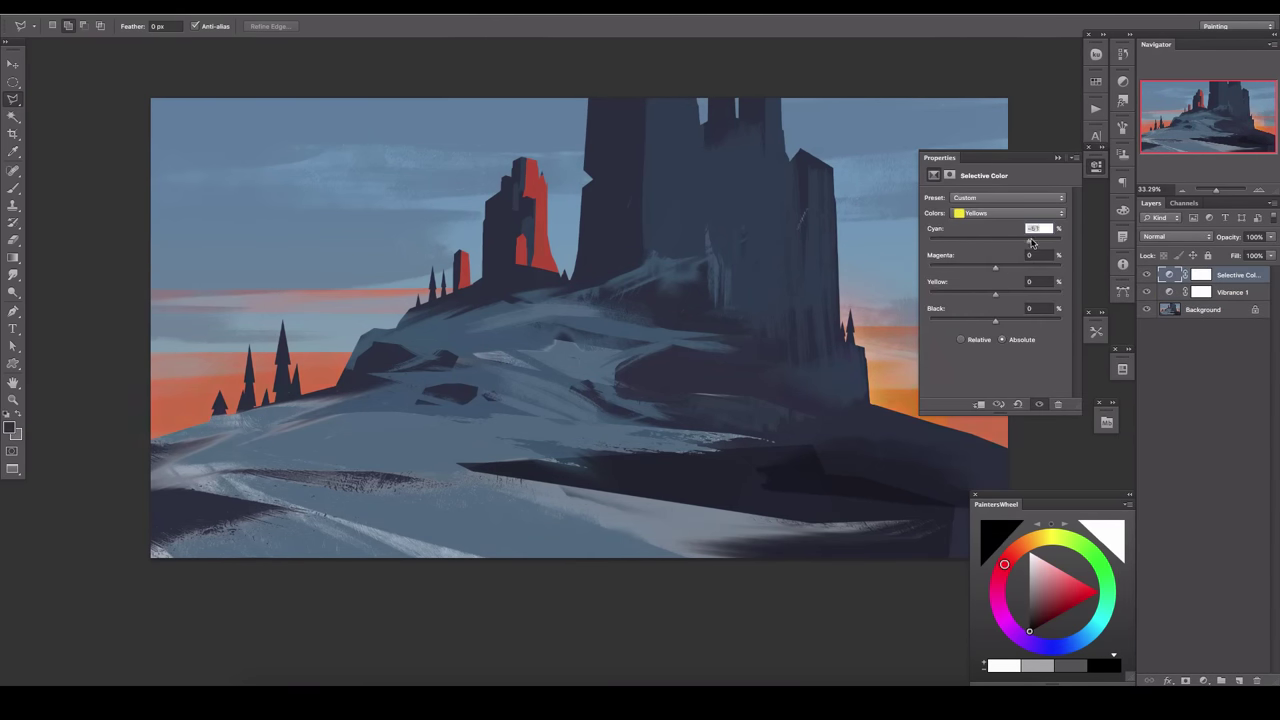
{"action": "left_click_drag", "start_coordinate": [982, 267], "coordinate": [959, 267]}
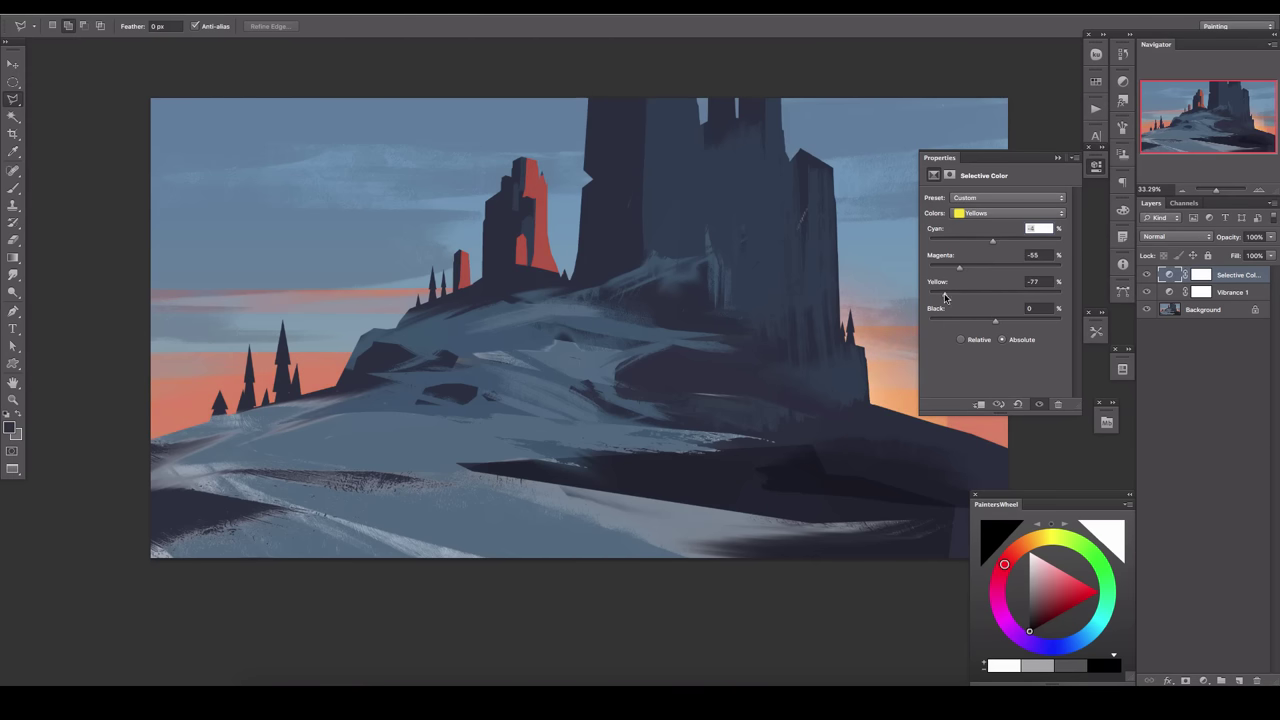
{"action": "left_click", "coordinate": [1239, 681]}
On a new Linear Dodge layer, paint a soft orange 30% gradient glow on the hill.
{"action": "left_click", "coordinate": [1177, 236]}
{"action": "left_click", "coordinate": [1174, 337]}
{"action": "key", "text": "g"}
{"action": "left_click", "coordinate": [826, 354], "text": "alt"}
{"action": "key", "text": "3"}
{"action": "left_click_drag", "start_coordinate": [822, 360], "coordinate": [770, 460]}
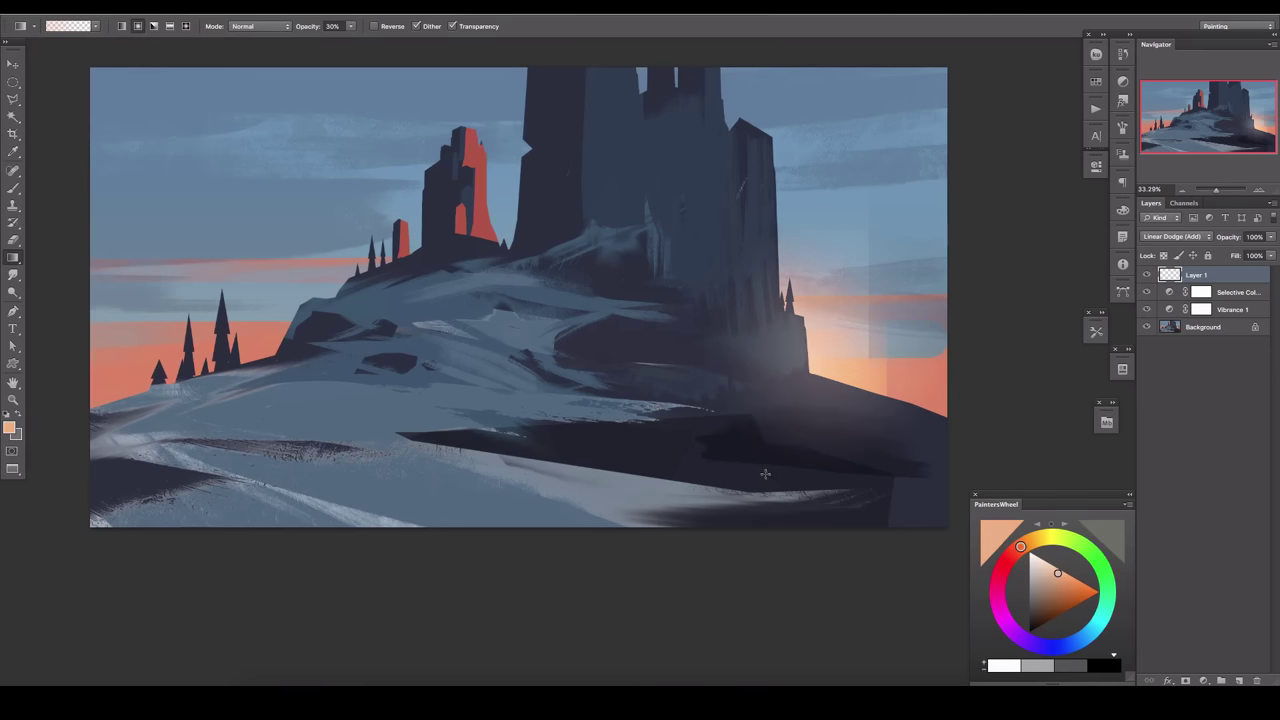
Set the glow layer to Screen and redraw a small bright radial glow behind the castle's right base.
{"action": "left_click", "coordinate": [1177, 236]}
{"action": "left_click", "coordinate": [1160, 215]}
{"action": "key", "text": "0"}
{"action": "left_click_drag", "start_coordinate": [790, 340], "coordinate": [860, 420]}
{"action": "key", "text": "ctrl+z"}
{"action": "left_click", "coordinate": [1060, 571]}
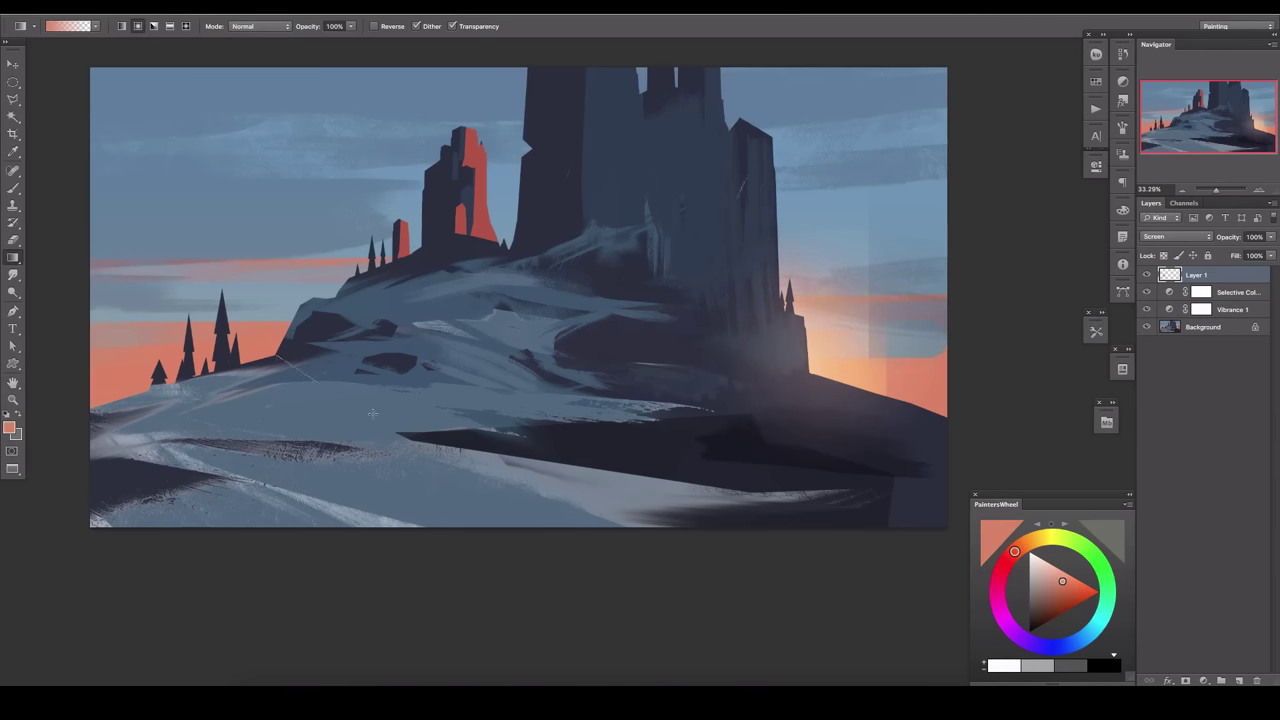
{"action": "left_click_drag", "start_coordinate": [812, 368], "coordinate": [850, 400]}
{"action": "key", "text": "super+space"}
{"action": "key", "text": "Escape"}
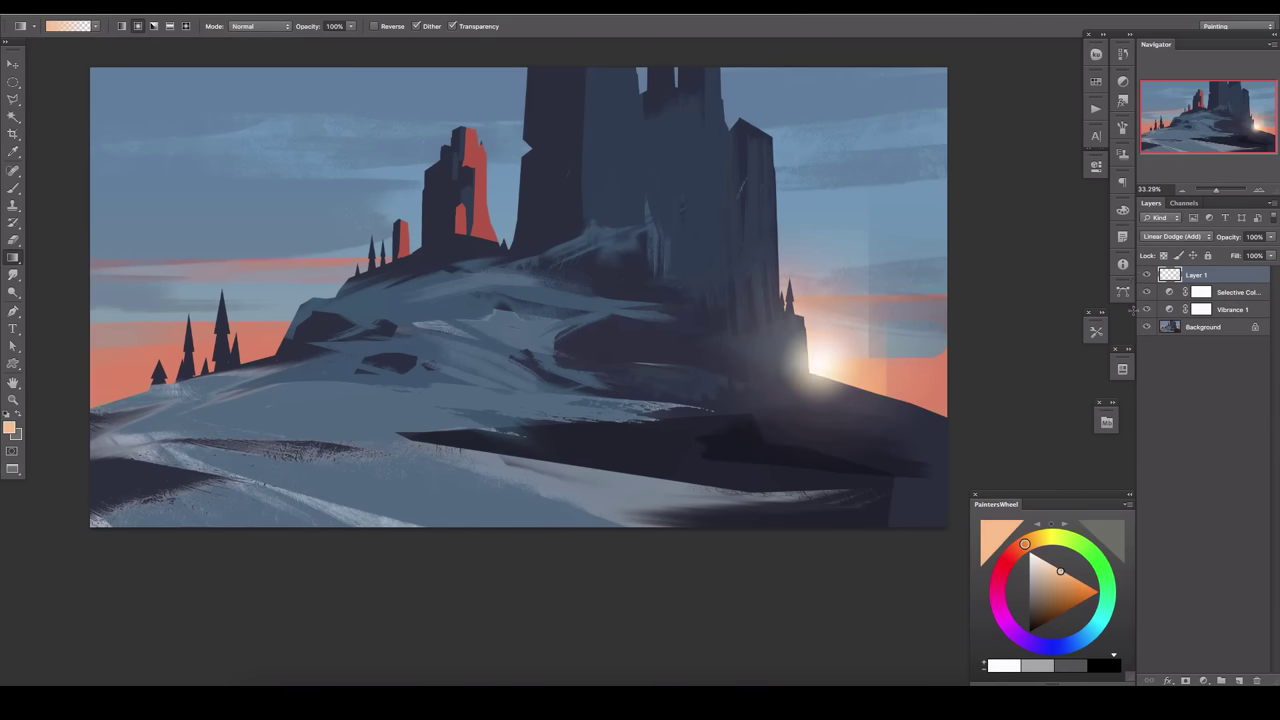
Dim the glow layer to 66%, blur it 3.1 px, and add another empty layer.
{"action": "left_click_drag", "start_coordinate": [1271, 236], "coordinate": [1246, 260]}
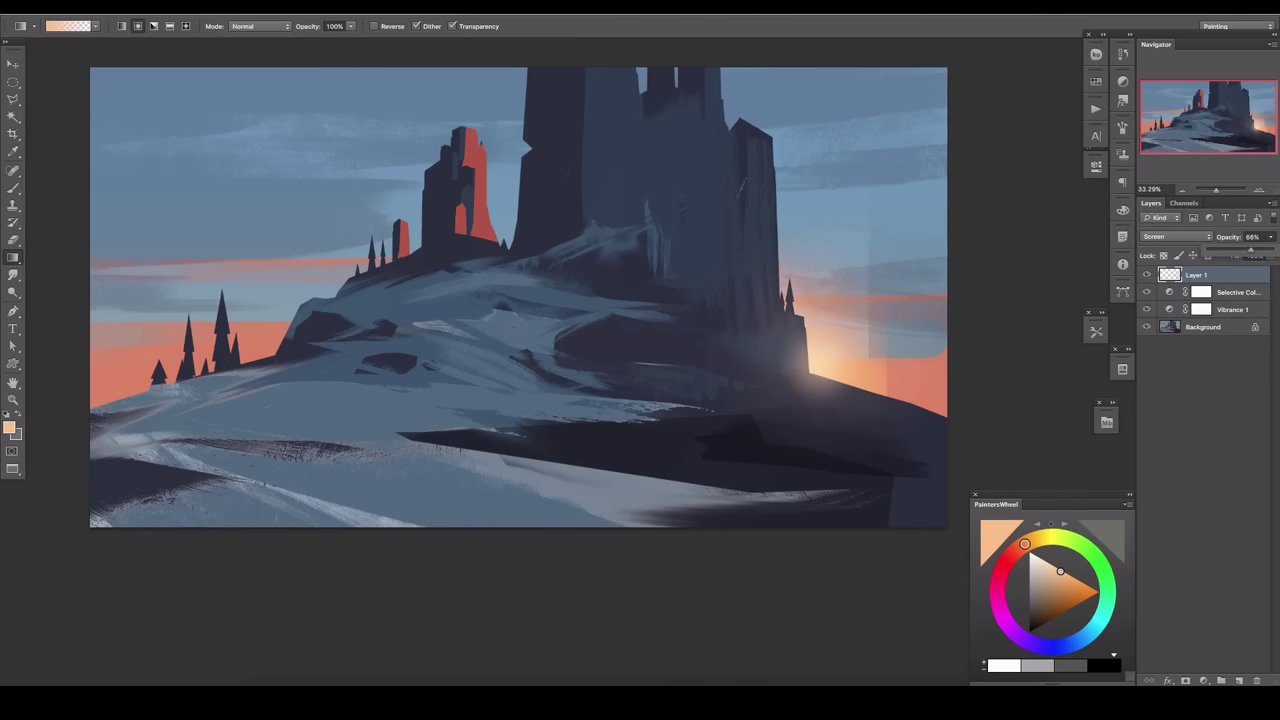
{"action": "key", "text": "ctrl+alt+f"}
{"action": "key", "text": "Return"}
{"action": "key", "text": "g"}
{"action": "right_click", "coordinate": [905, 490]}
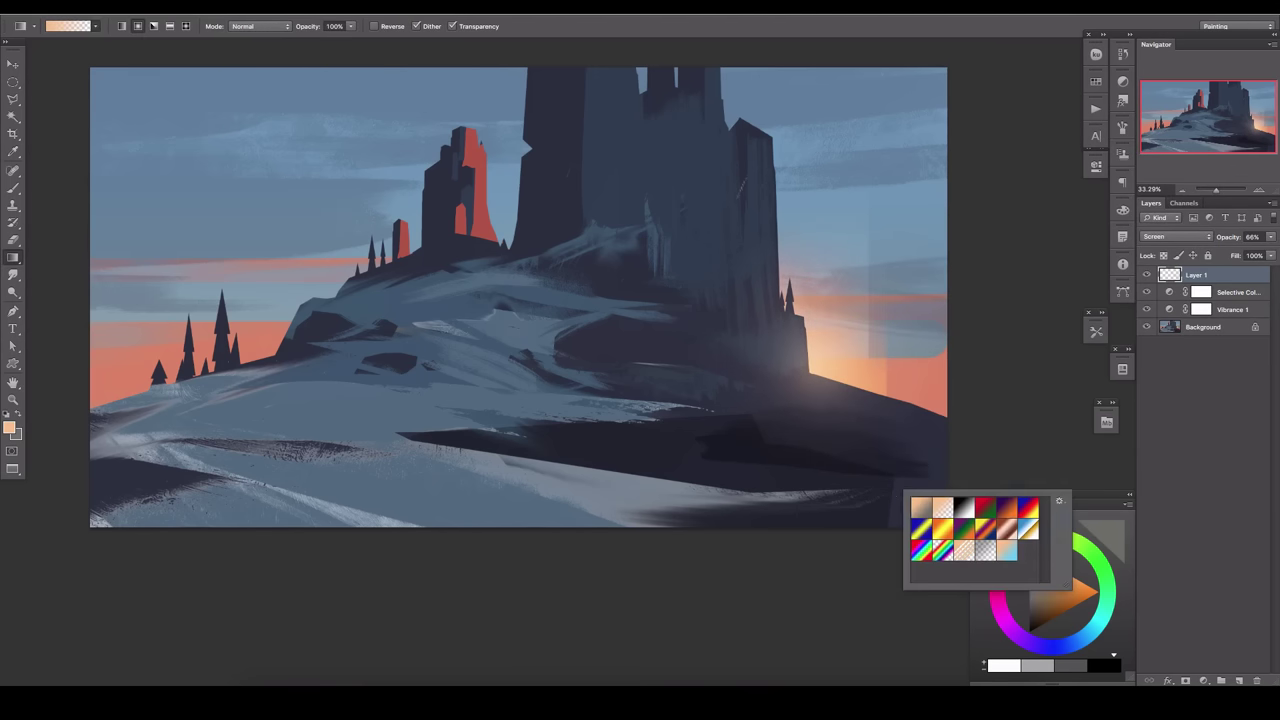
{"action": "key", "text": "Escape"}
{"action": "key", "text": "ctrl+shift+alt+n"}
Float the document in its own window and preview the painting full screen.
{"action": "key", "text": "Tab"}
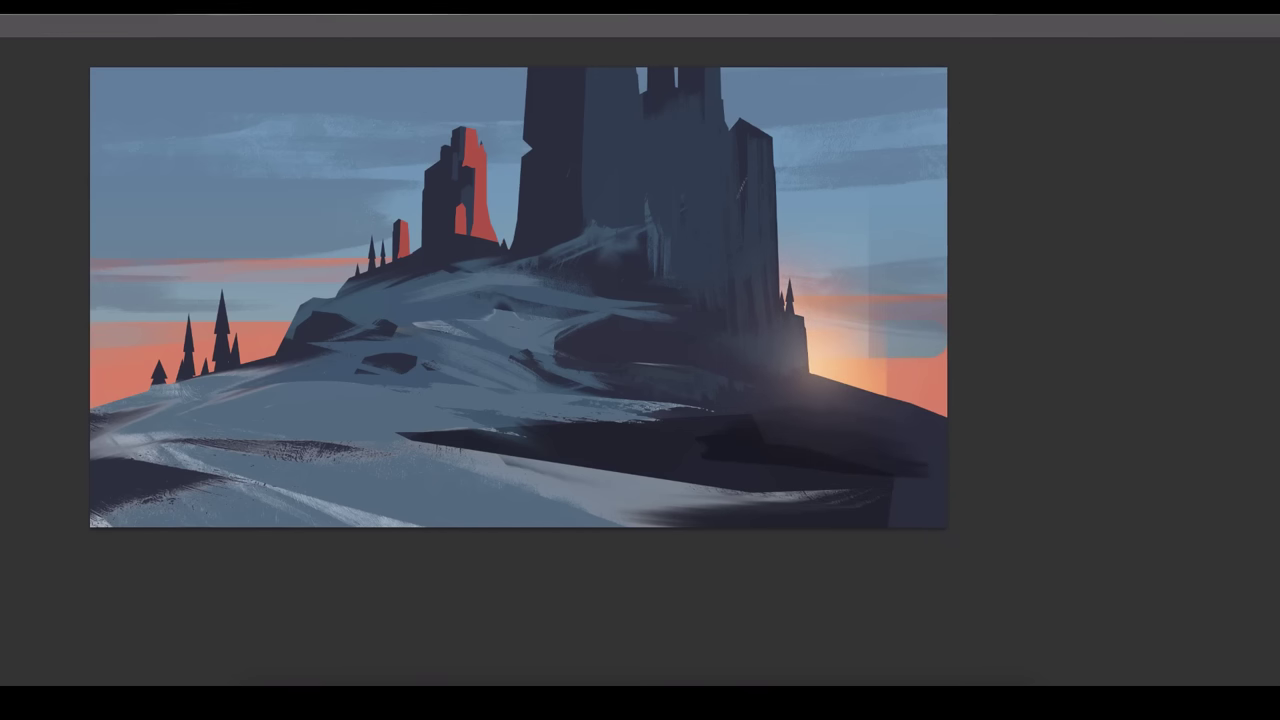
{"action": "key", "text": "Tab"}
{"action": "left_click", "coordinate": [371, 14]}
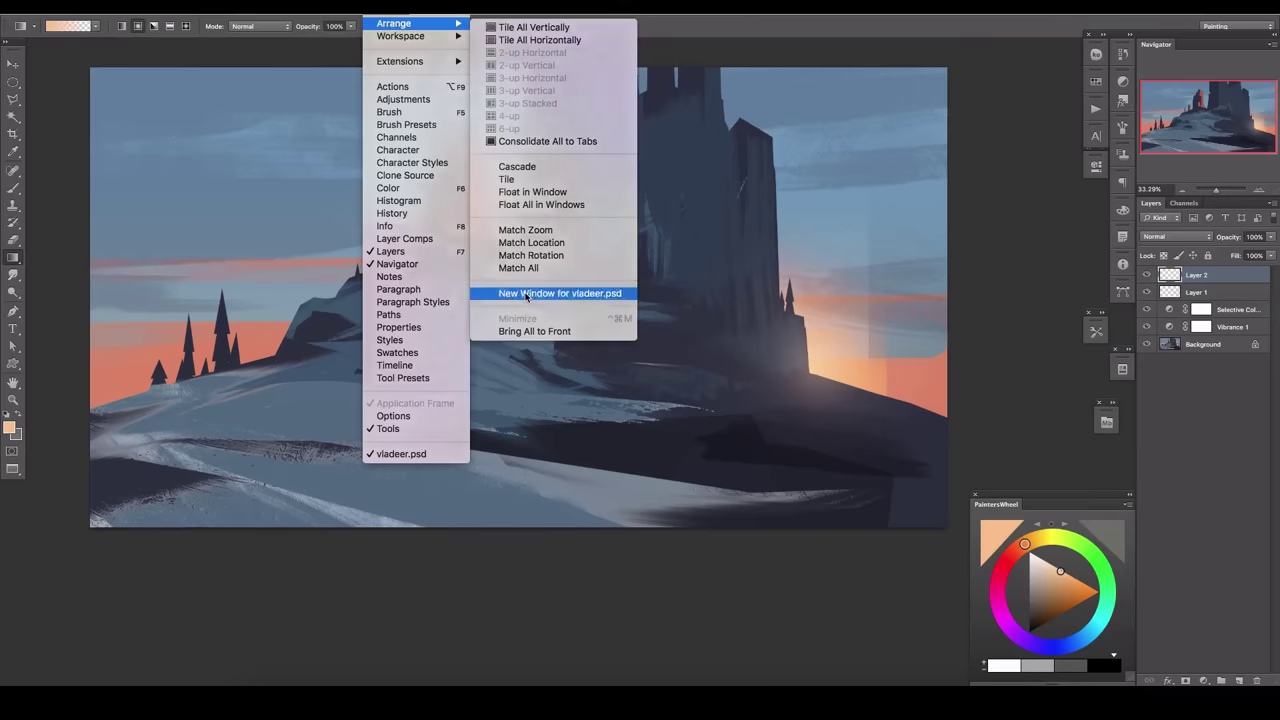
{"action": "left_click", "coordinate": [620, 197]}
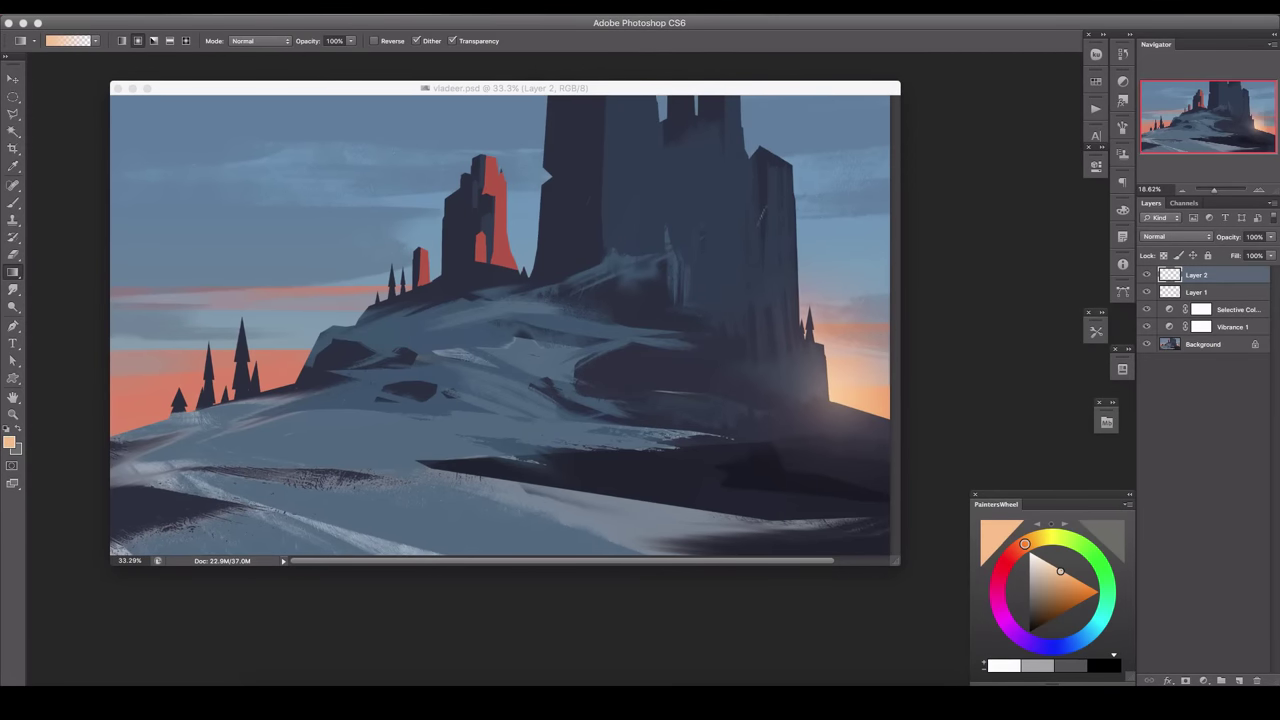
{"action": "key", "text": "f"}
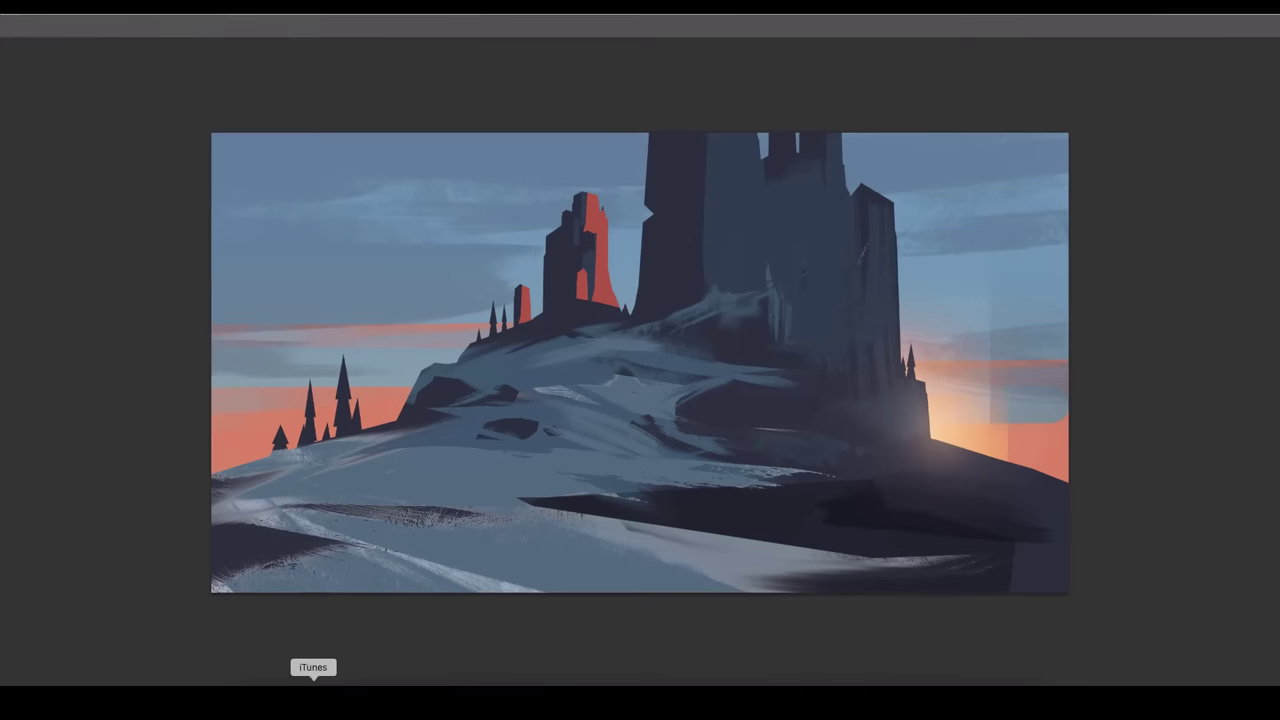
{"action": "key", "text": "XF86AudioRaiseVolume"}
{"action": "key", "text": "XF86AudioRaiseVolume"}
{"action": "key", "text": "Tab"}
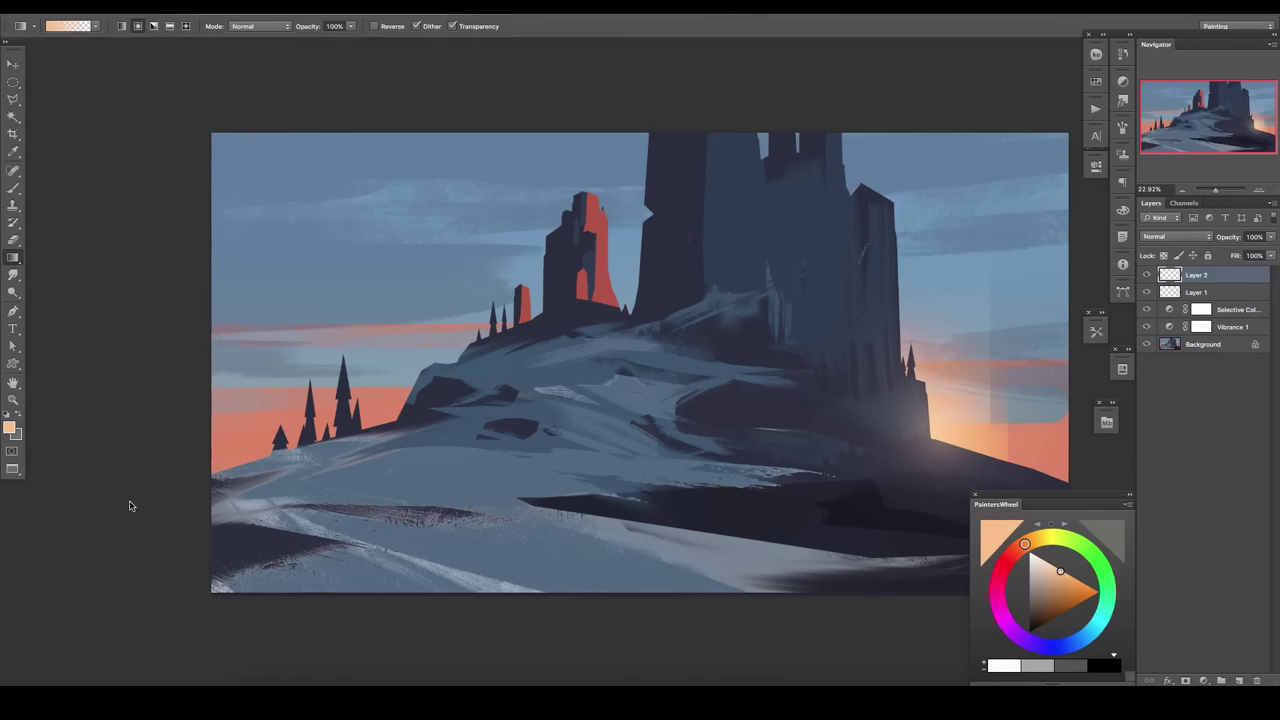
Select the red tower by Color Range and pick an orange brush colour.
{"action": "key", "text": "ctrl+shift+alt+c"}
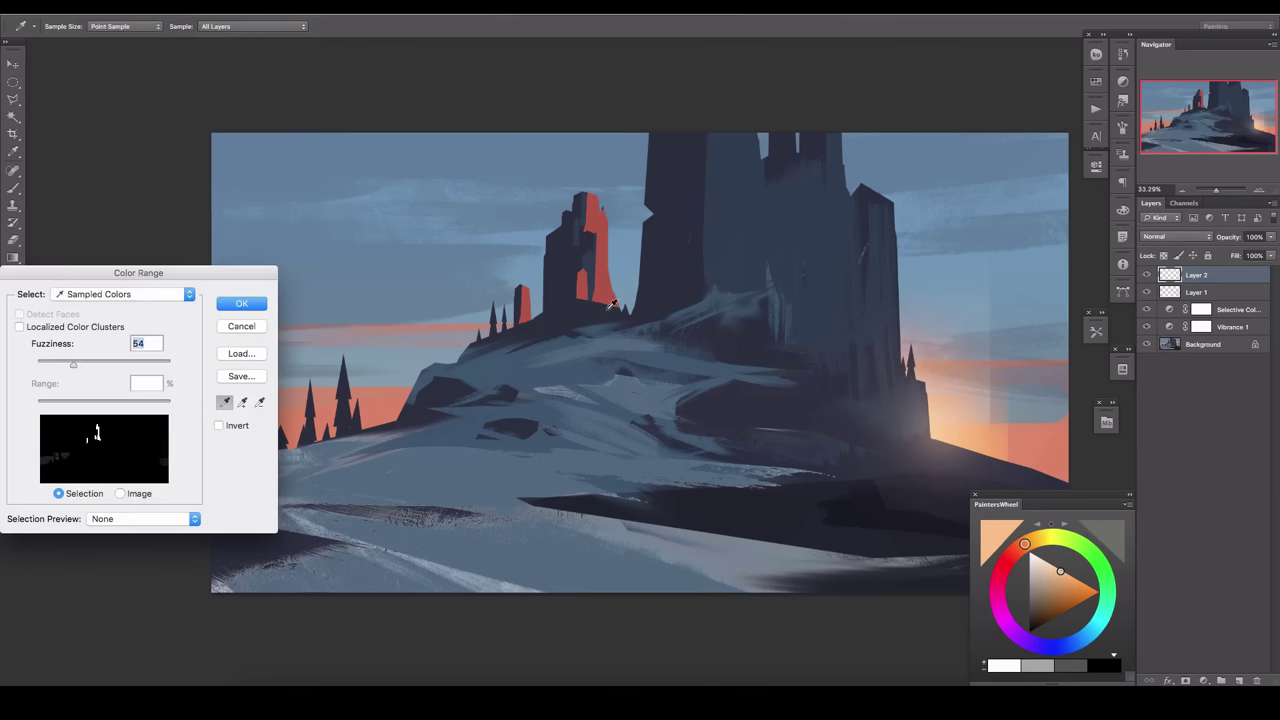
{"action": "key", "text": "Return"}
{"action": "key", "text": "b"}
{"action": "left_click", "coordinate": [1027, 545]}
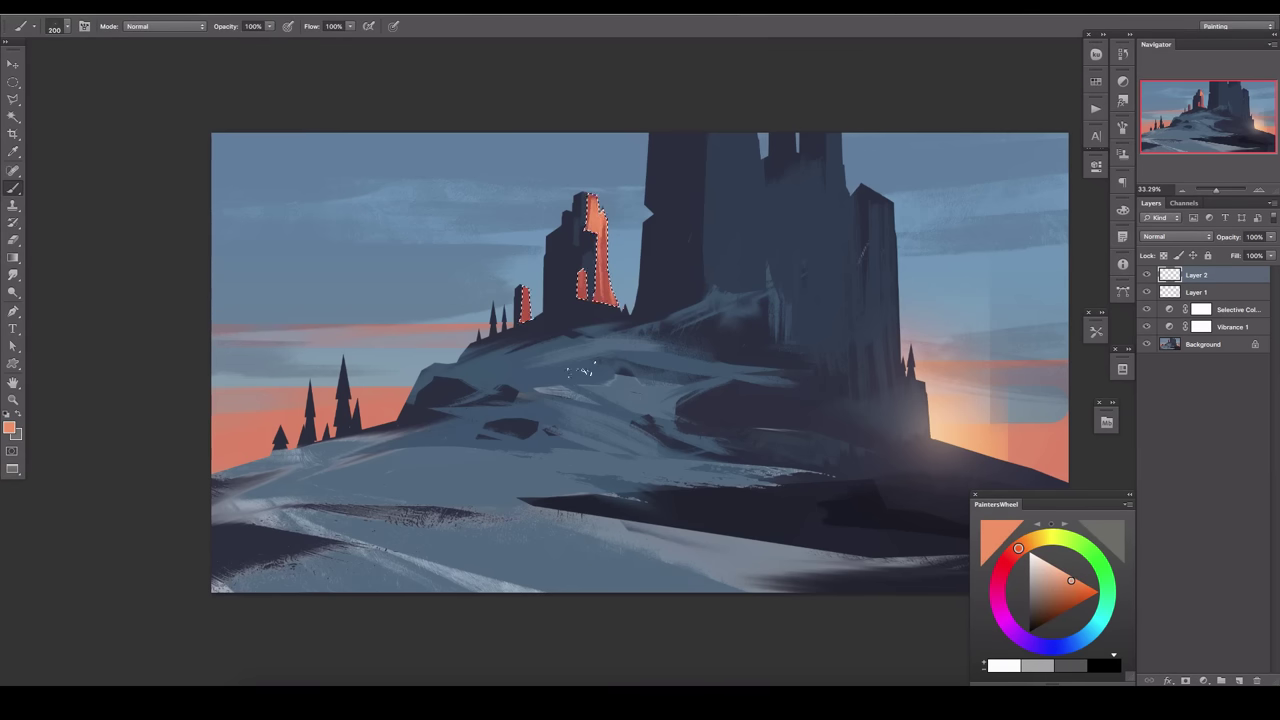
{"action": "left_click_drag", "start_coordinate": [785, 283], "coordinate": [724, 282]}
Lasso the tall tower's right edge and fill it with a dark tone.
{"action": "key", "text": "l"}
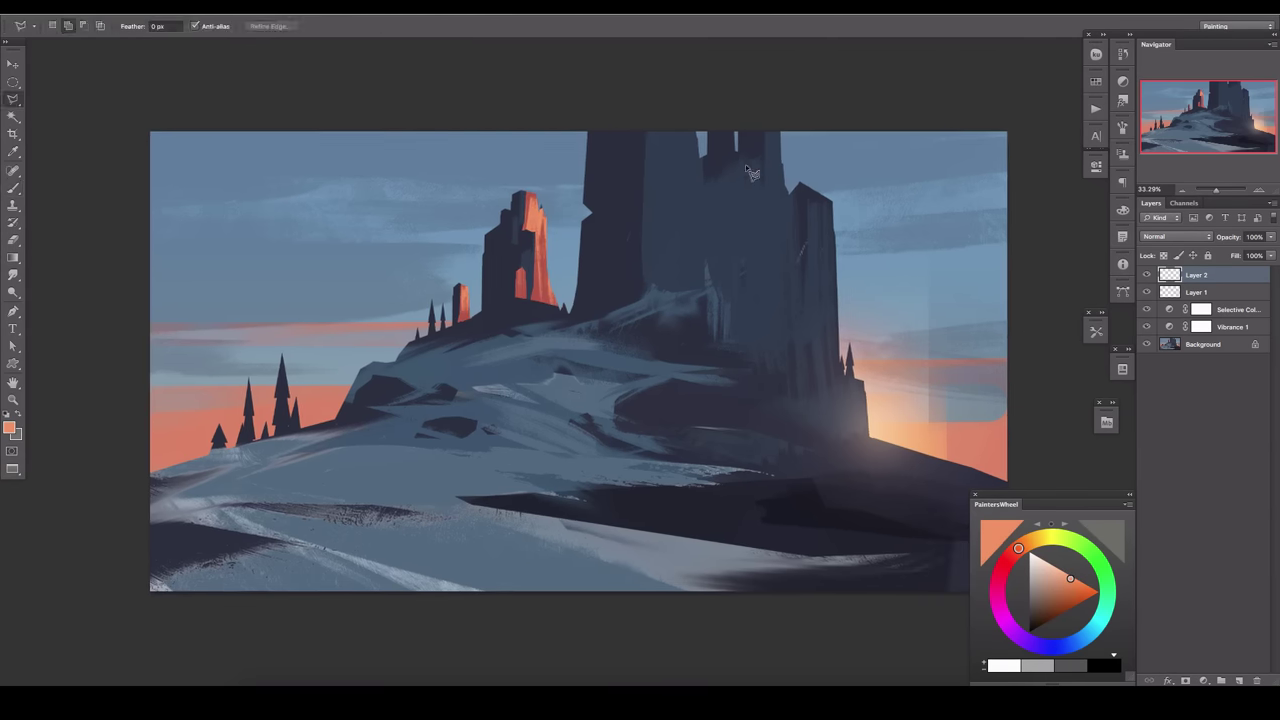
{"action": "key", "text": "u"}
{"action": "key", "text": "d"}
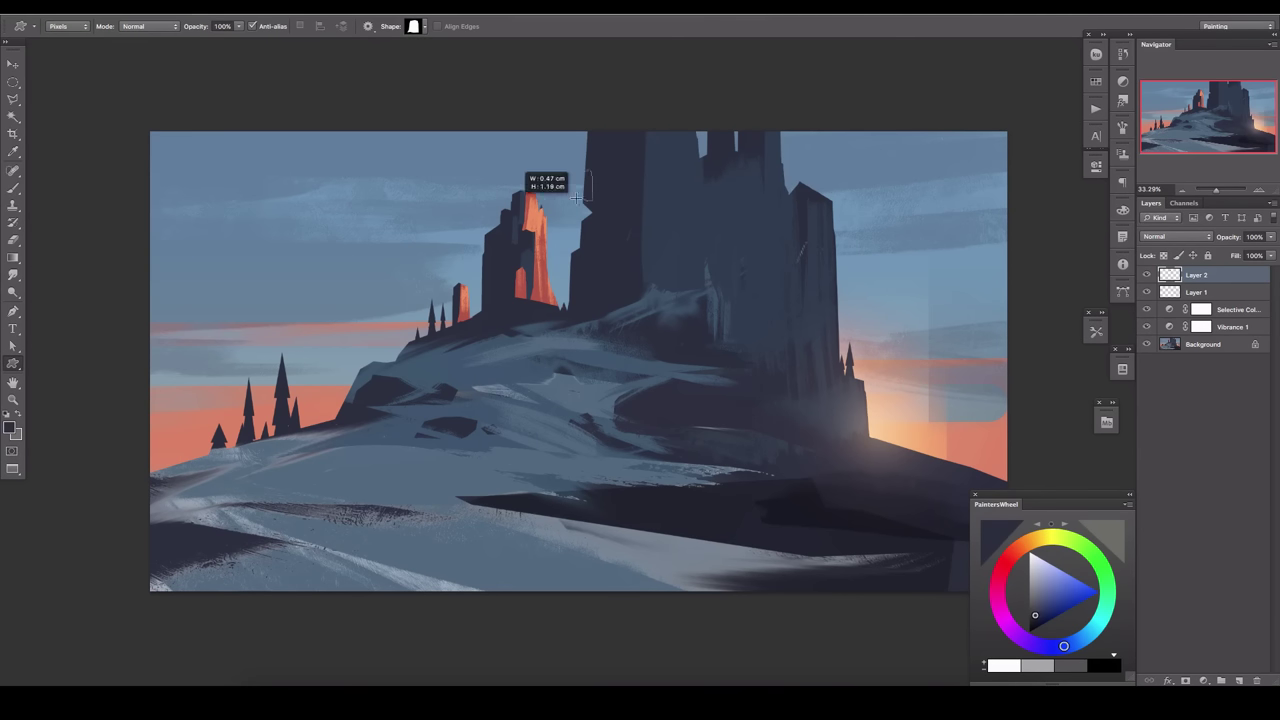
{"action": "left_click_drag", "start_coordinate": [595, 272], "coordinate": [559, 296]}
{"action": "key", "text": "l"}
{"action": "left_click_drag", "start_coordinate": [745, 215], "coordinate": [775, 422]}
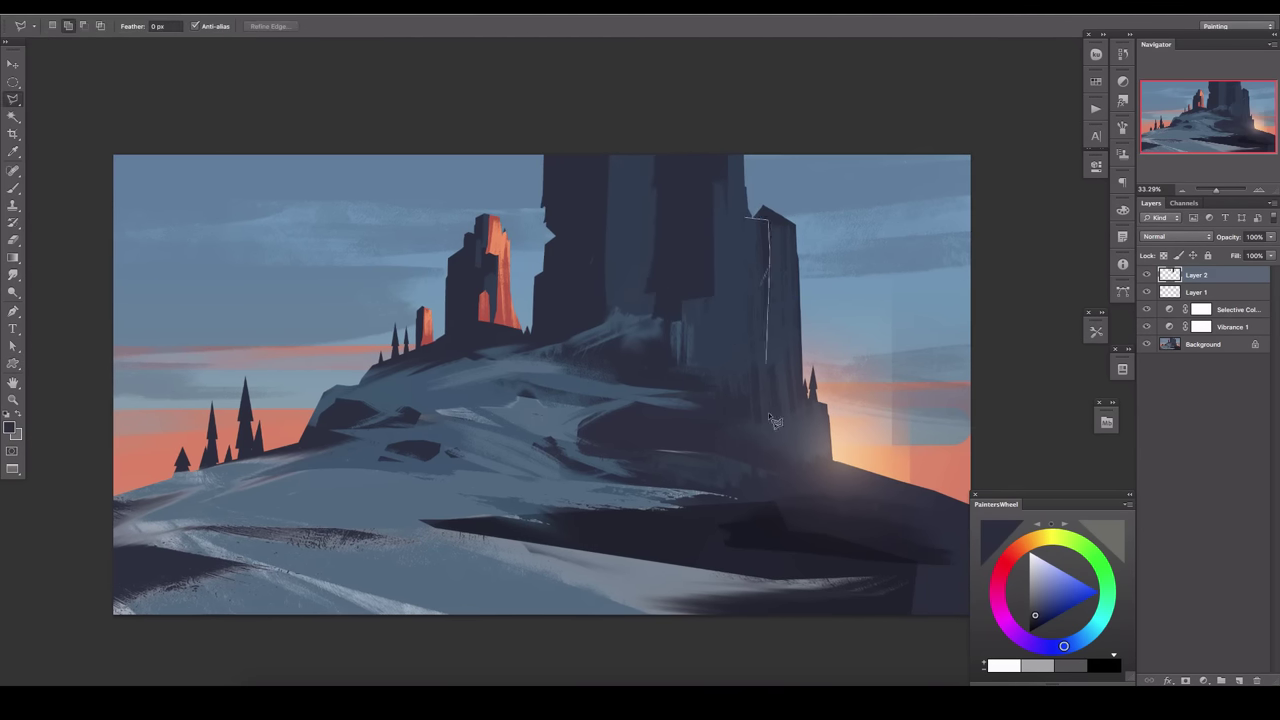
{"action": "key", "text": "alt+BackSpace"}
{"action": "key", "text": "ctrl+d"}
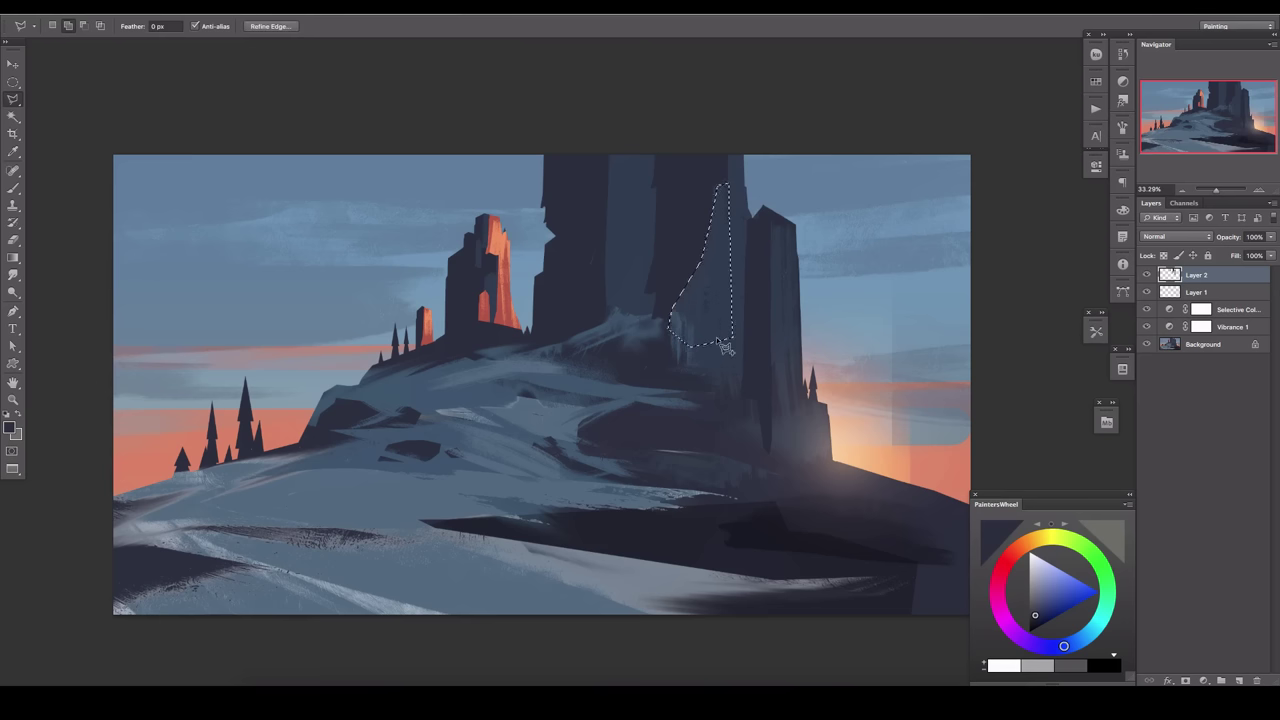
Stamp two small dark ruin custom shapes on the hill.
{"action": "key", "text": "u"}
{"action": "key", "text": "alt+BackSpace"}
{"action": "key", "text": "ctrl+d"}
{"action": "left_click_drag", "start_coordinate": [640, 362], "coordinate": [632, 338]}
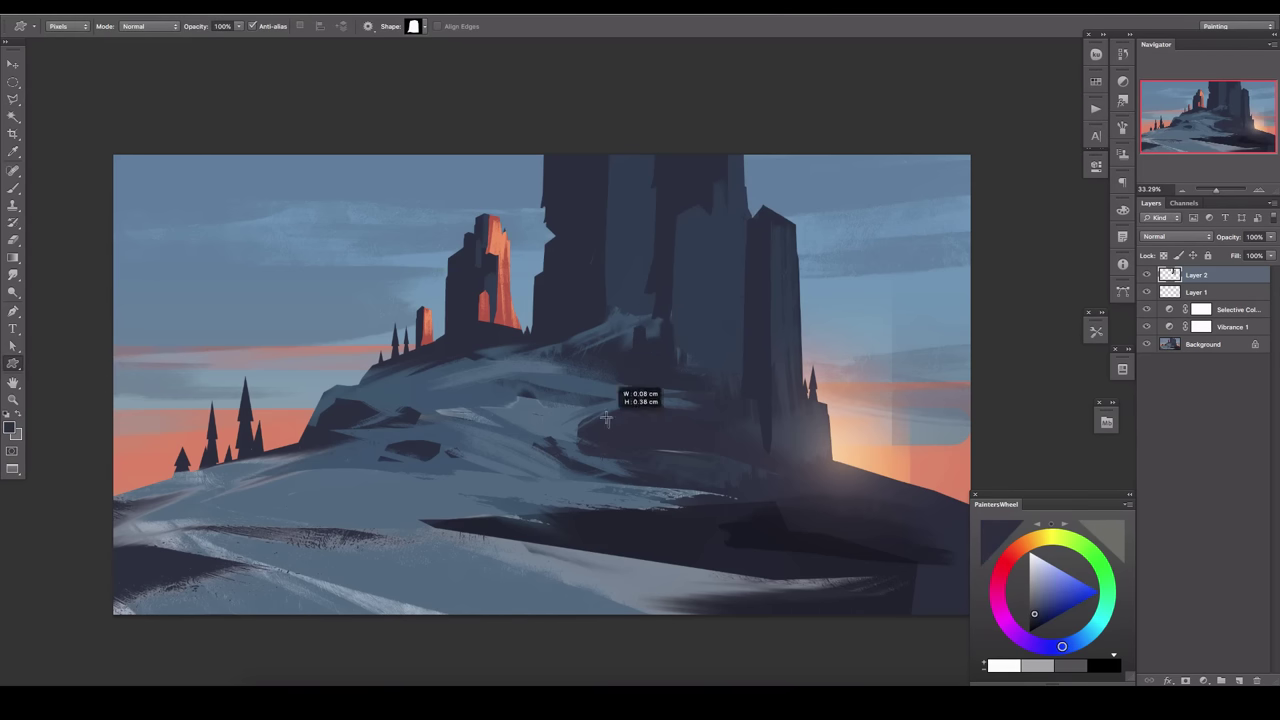
{"action": "left_click_drag", "start_coordinate": [606, 420], "coordinate": [700, 345]}
{"action": "left_click_drag", "start_coordinate": [834, 478], "coordinate": [701, 308]}
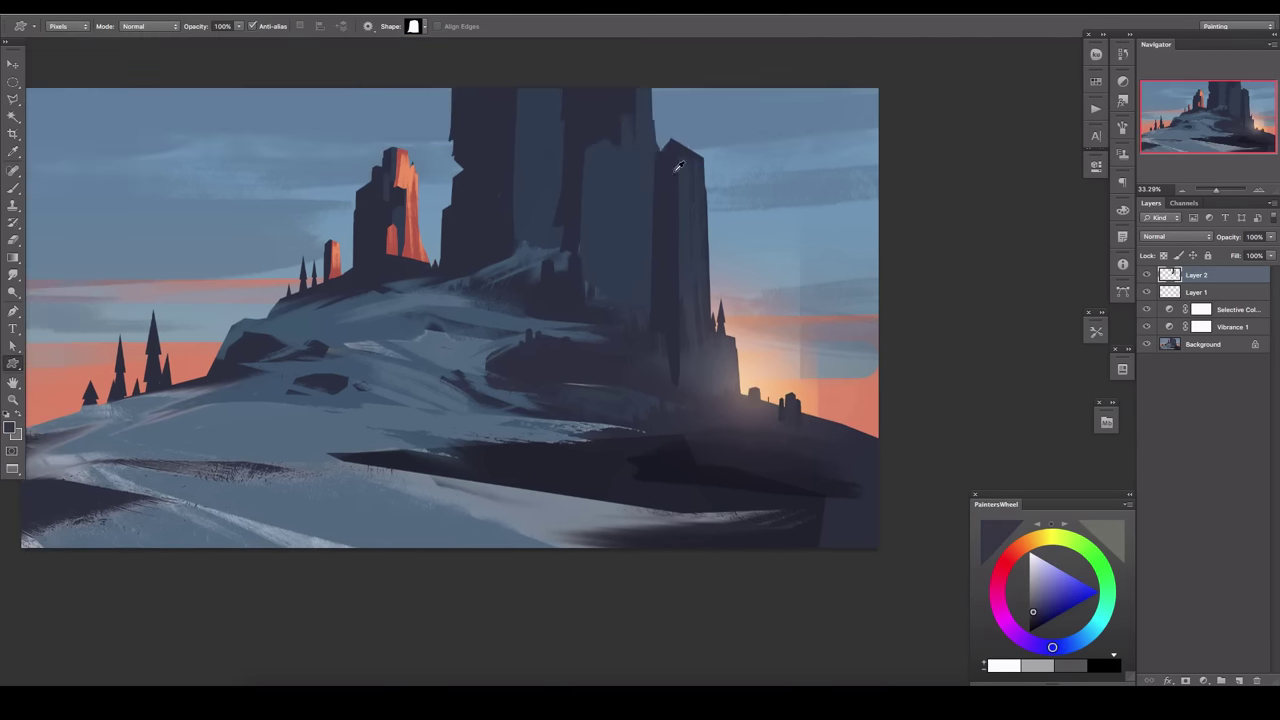
{"action": "mouse_move", "coordinate": [525, 244]}
{"action": "left_mouse_down"}
{"action": "mouse_move", "coordinate": [674, 262]}
{"action": "mouse_move", "coordinate": [713, 193]}
{"action": "left_mouse_up"}
On a new layer, paint faded purple texture strokes over the snow through a Color Range selection.
{"action": "key", "text": "i"}
{"action": "key", "text": "ctrl+shift+alt+n"}
{"action": "key", "text": "Return"}
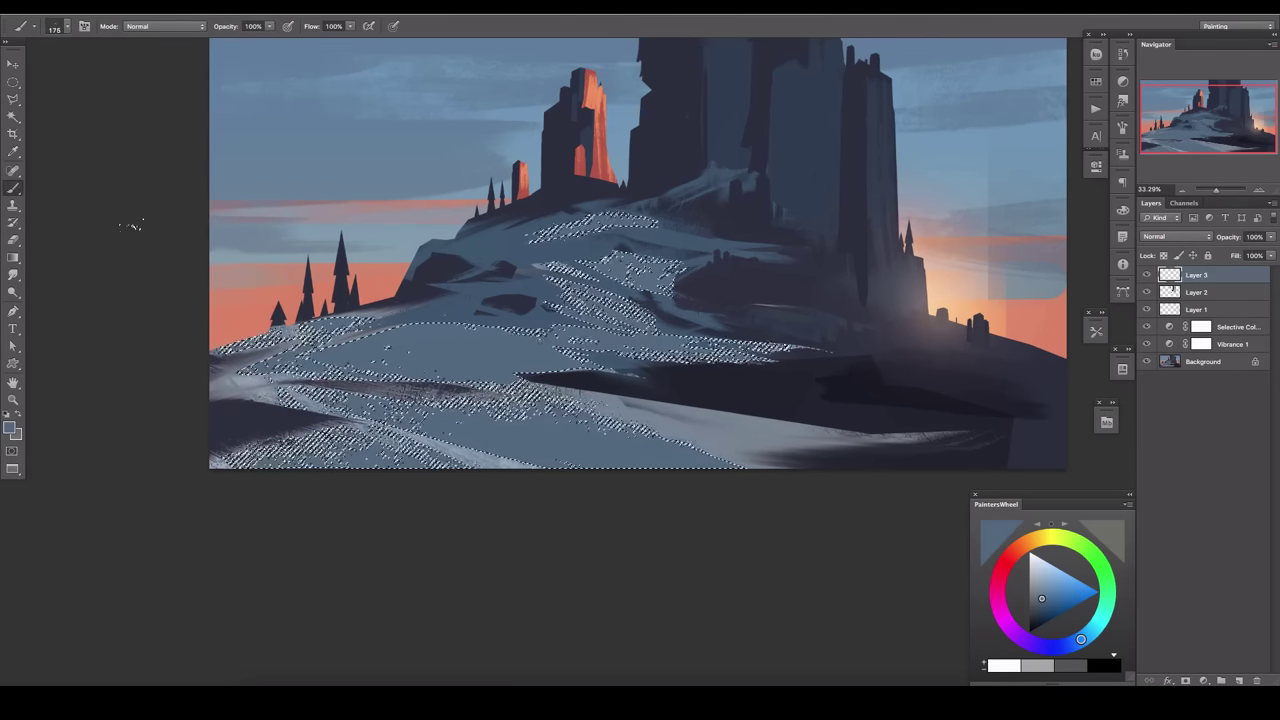
{"action": "key", "text": "b"}
{"action": "left_click_drag", "start_coordinate": [129, 223], "coordinate": [59, 197]}
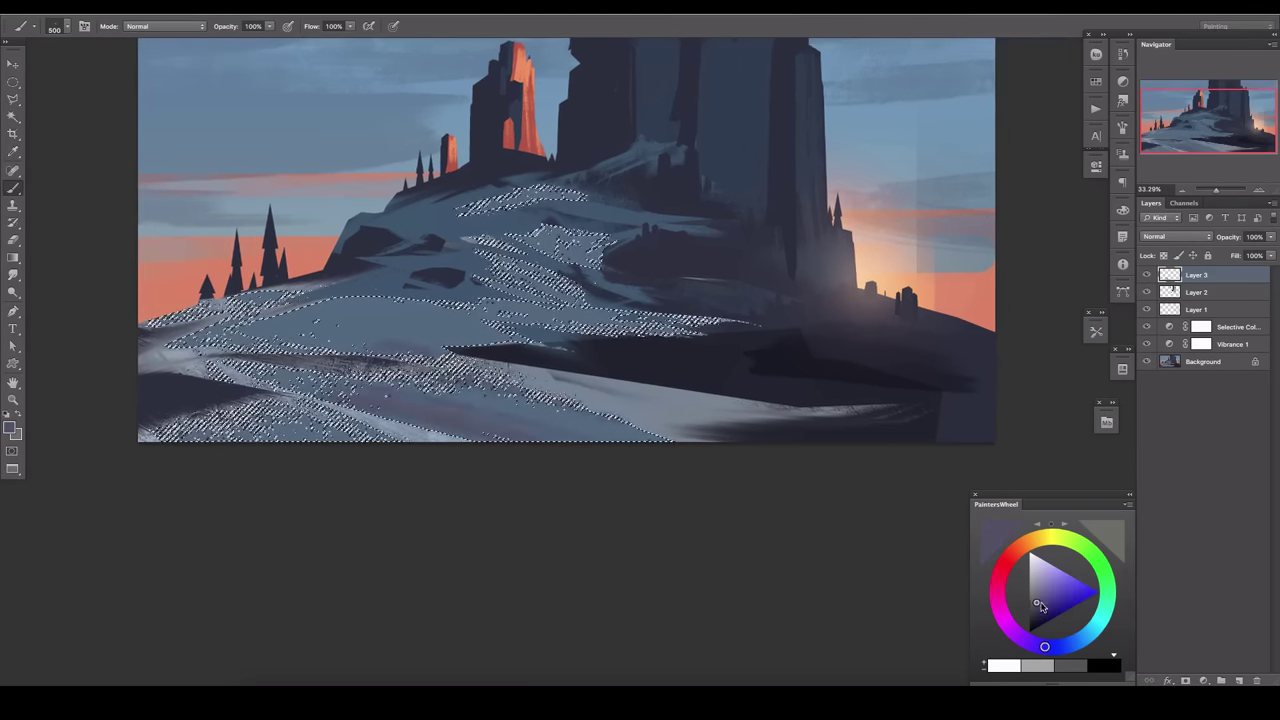
{"action": "left_click", "coordinate": [1042, 601]}
{"action": "left_click_drag", "start_coordinate": [200, 320], "coordinate": [480, 330]}
{"action": "left_click_drag", "start_coordinate": [160, 425], "coordinate": [400, 430]}
{"action": "key", "text": "ctrl+h"}
{"action": "left_click_drag", "start_coordinate": [600, 300], "coordinate": [648, 389]}
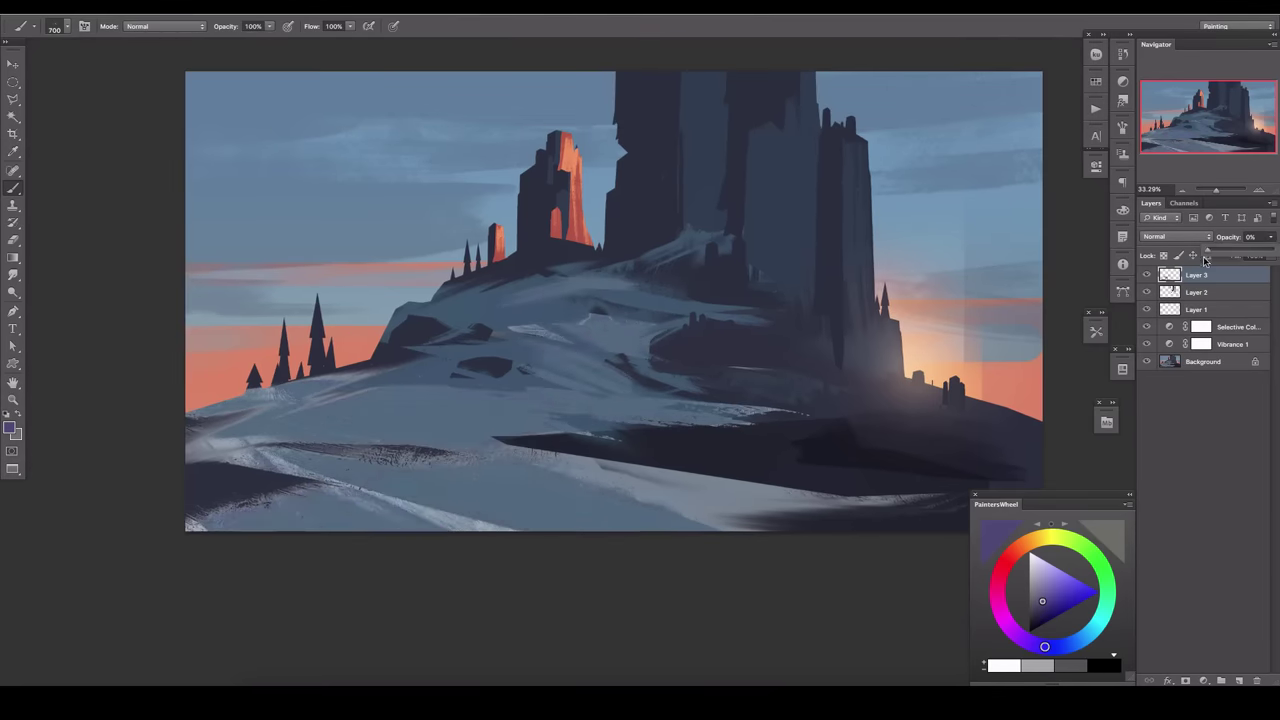
{"action": "left_click_drag", "start_coordinate": [1270, 236], "coordinate": [1245, 259]}
Mirror the canvas, add a new layer and select the dark areas by Color Range.
{"action": "key", "text": "e"}
{"action": "key", "text": "h"}
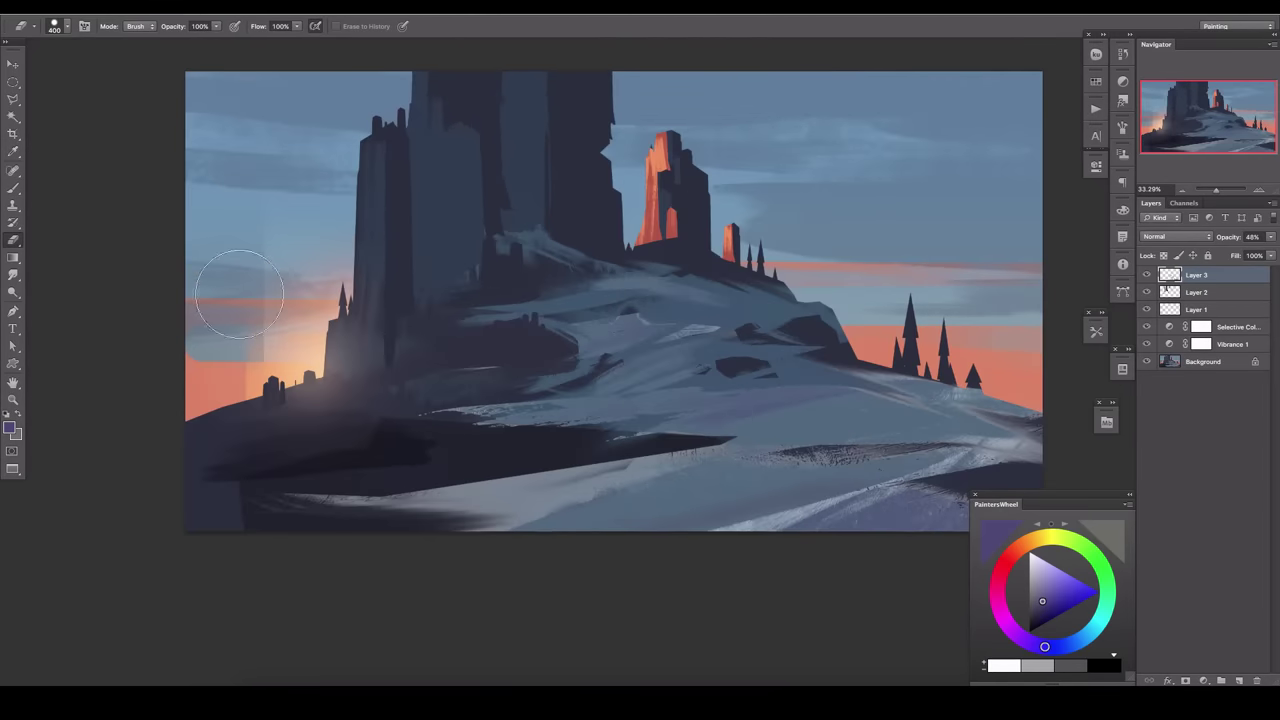
{"action": "scroll", "coordinate": [995, 293], "scroll_direction": "down", "scroll_amount": 3}
{"action": "key", "text": "ctrl+shift+alt+n"}
{"action": "key", "text": "bracketleft"}
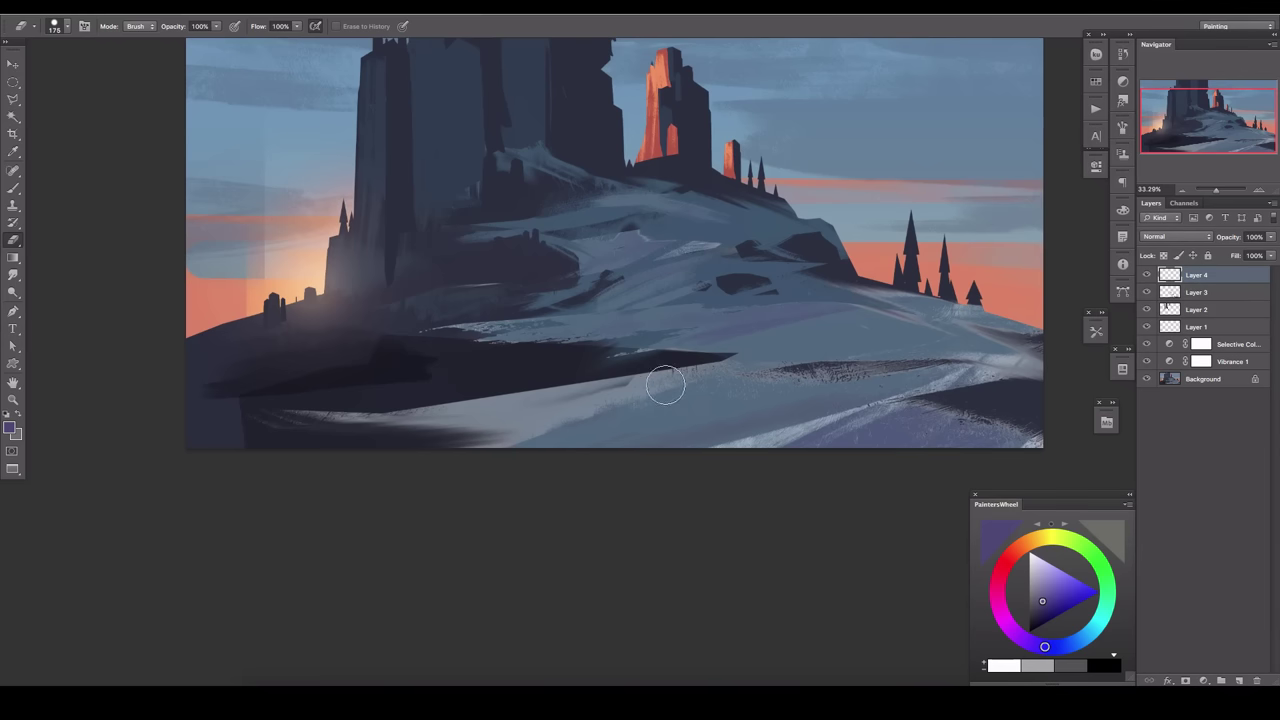
{"action": "left_click", "coordinate": [268, 6]}
{"action": "left_click", "coordinate": [300, 134]}
{"action": "left_click", "coordinate": [240, 299]}
On a new layer, draw a light-blue radial gradient glow beside the castle.
{"action": "key", "text": "b"}
{"action": "key", "text": "d"}
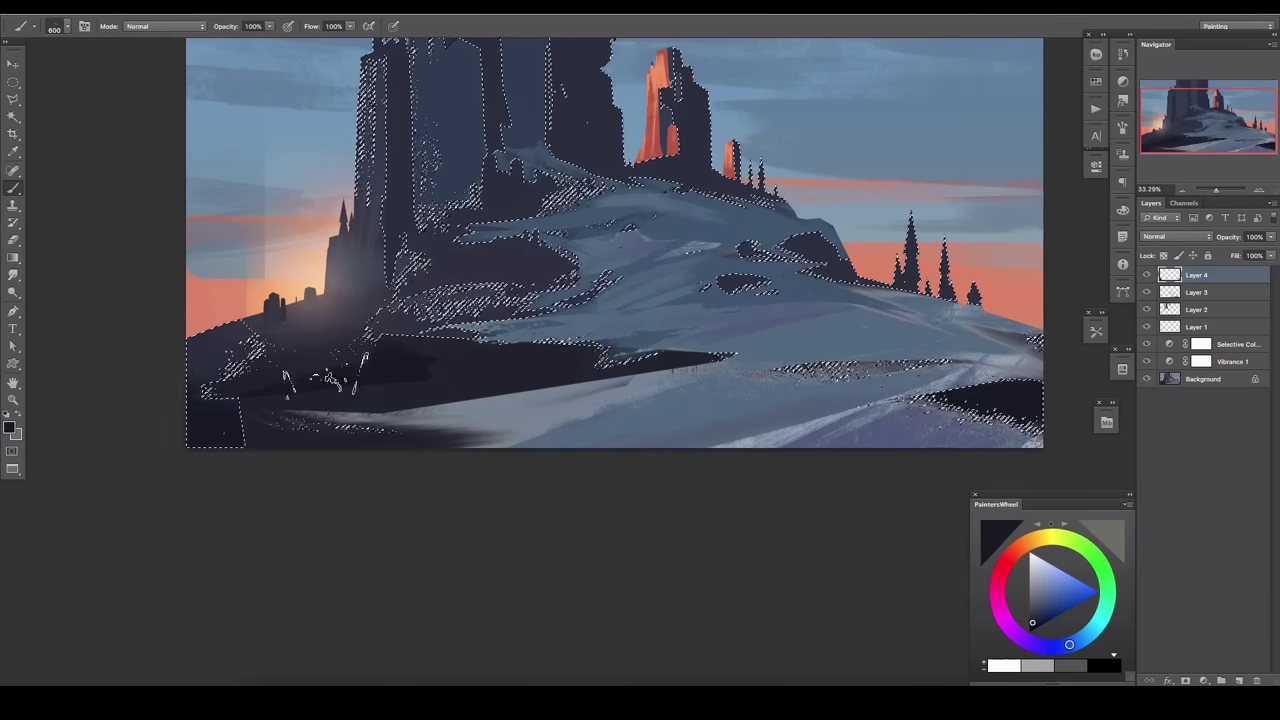
{"action": "key", "text": "ctrl+d"}
{"action": "key", "text": "bracketleft"}
{"action": "key", "text": "bracketleft"}
{"action": "key", "text": "bracketleft"}
{"action": "key", "text": "ctrl+shift+alt+n"}
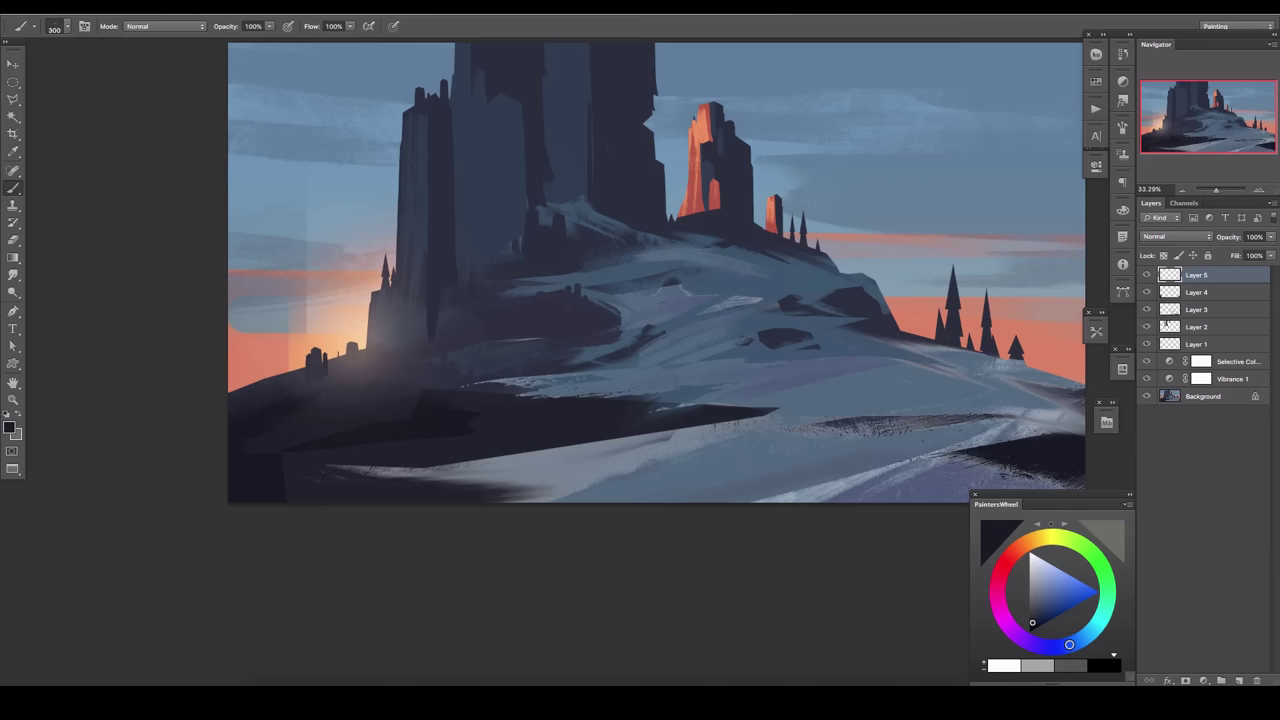
{"action": "key", "text": "ctrl+shift+alt+n"}
{"action": "key", "text": "g"}
{"action": "left_click", "coordinate": [1047, 584]}
{"action": "left_click_drag", "start_coordinate": [585, 235], "coordinate": [640, 200]}
Set the glow layer to Lighten, squash it into a thin strip, and lower opacity to 25%.
{"action": "left_click", "coordinate": [1176, 236]}
{"action": "left_click", "coordinate": [1165, 380]}
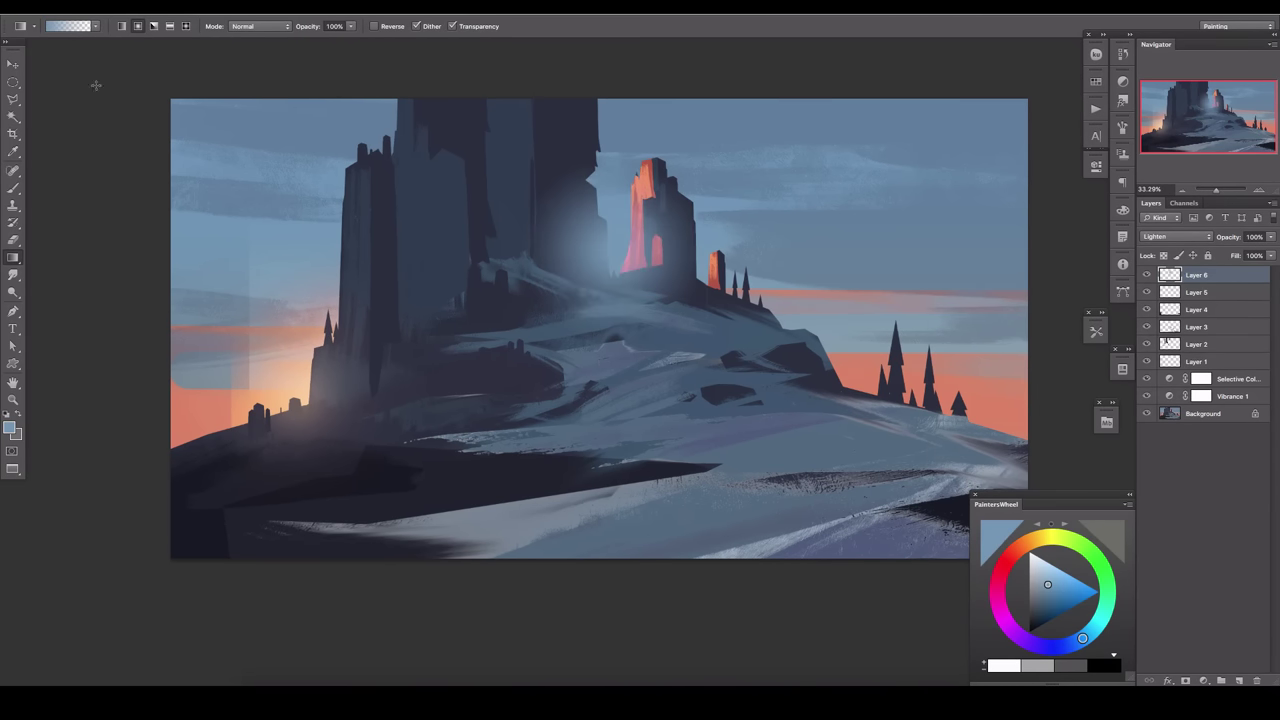
{"action": "key", "text": "ctrl+t"}
{"action": "mouse_move", "coordinate": [743, 205]}
{"action": "left_mouse_down"}
{"action": "mouse_move", "coordinate": [535, 402]}
{"action": "mouse_move", "coordinate": [340, 410]}
{"action": "left_mouse_up"}
{"action": "key", "text": "Return"}
{"action": "key", "text": "2"}
{"action": "key", "text": "9"}
{"action": "key", "text": "ctrl+t"}
{"action": "left_click_drag", "start_coordinate": [531, 406], "coordinate": [531, 437]}
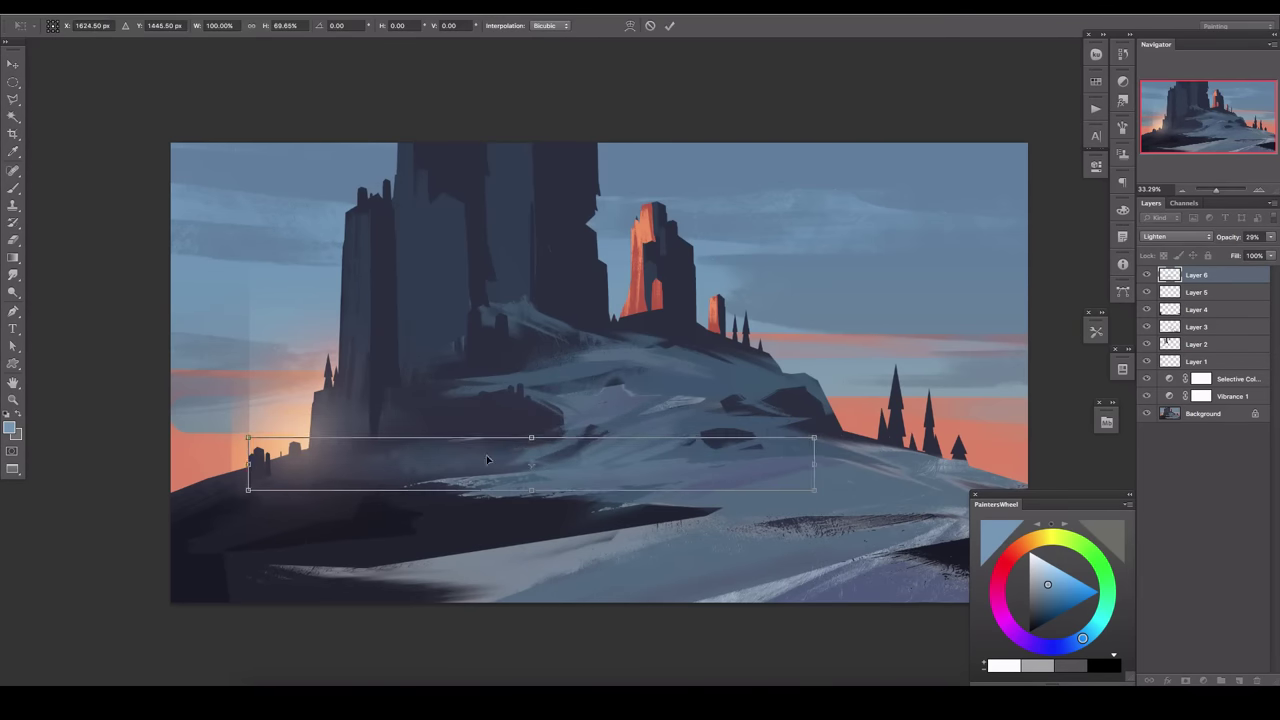
{"action": "key", "text": "Return"}
{"action": "left_click_drag", "start_coordinate": [1270, 236], "coordinate": [1240, 252]}
Duplicate the haze strip twice, moving, scaling and tilting the copies along the hill slope.
{"action": "key", "text": "ctrl+j"}
{"action": "left_click_drag", "start_coordinate": [541, 468], "coordinate": [541, 372]}
{"action": "key", "text": "ctrl+j"}
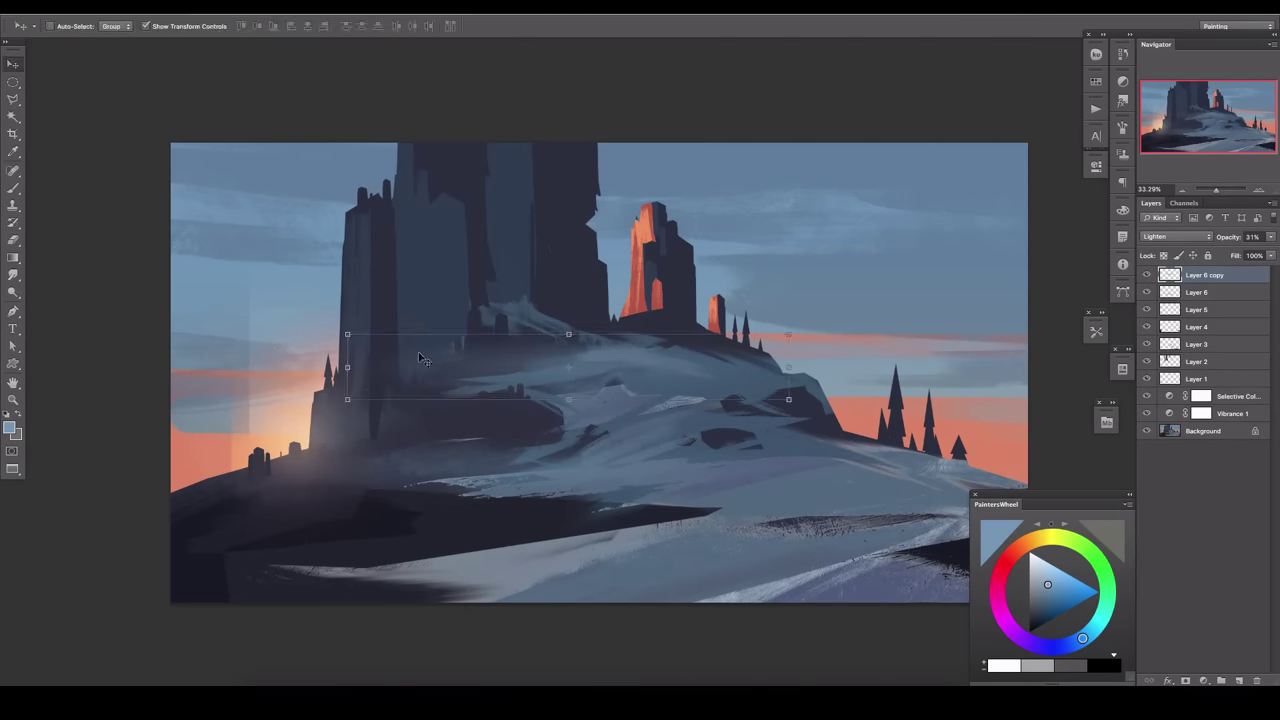
{"action": "key", "text": "e"}
{"action": "left_click_drag", "start_coordinate": [406, 318], "coordinate": [570, 300]}
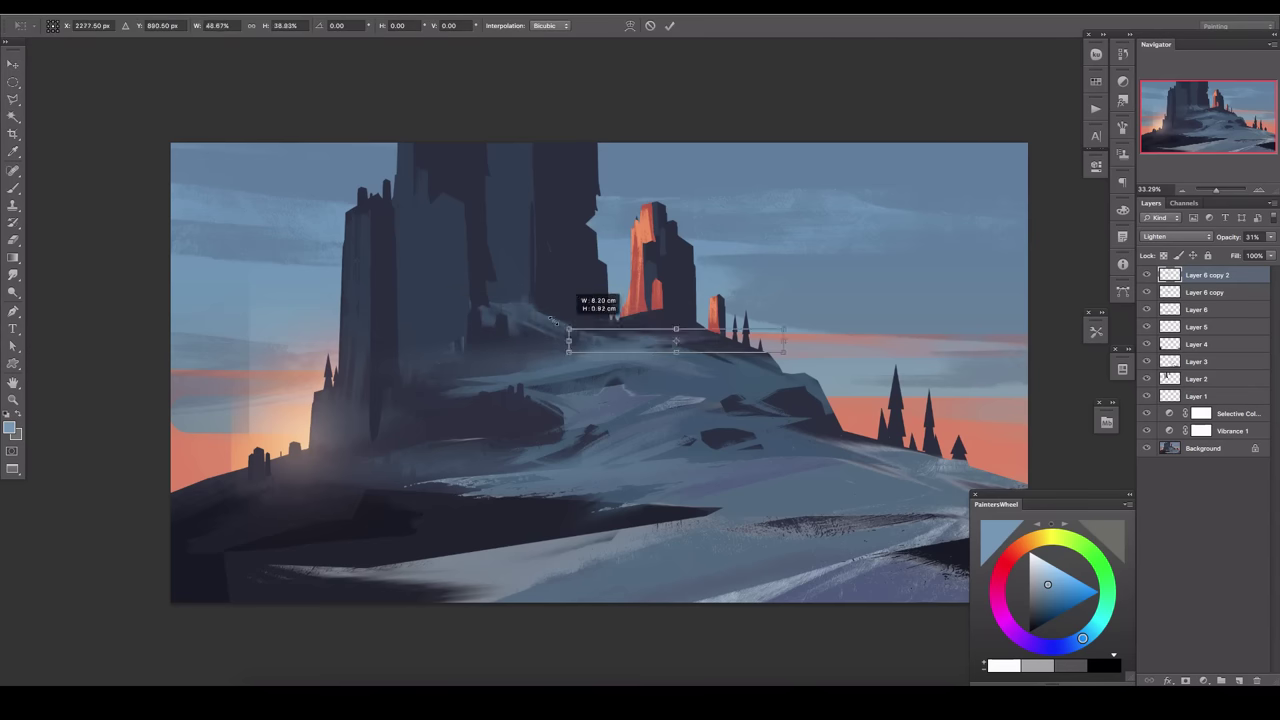
{"action": "key", "text": "ctrl+t"}
{"action": "left_click_drag", "start_coordinate": [530, 255], "coordinate": [518, 263]}
{"action": "key", "text": "Return"}
Select sky areas by Color Range, paint on a layer faded to 0% opacity, and add another layer.
{"action": "key", "text": "e"}
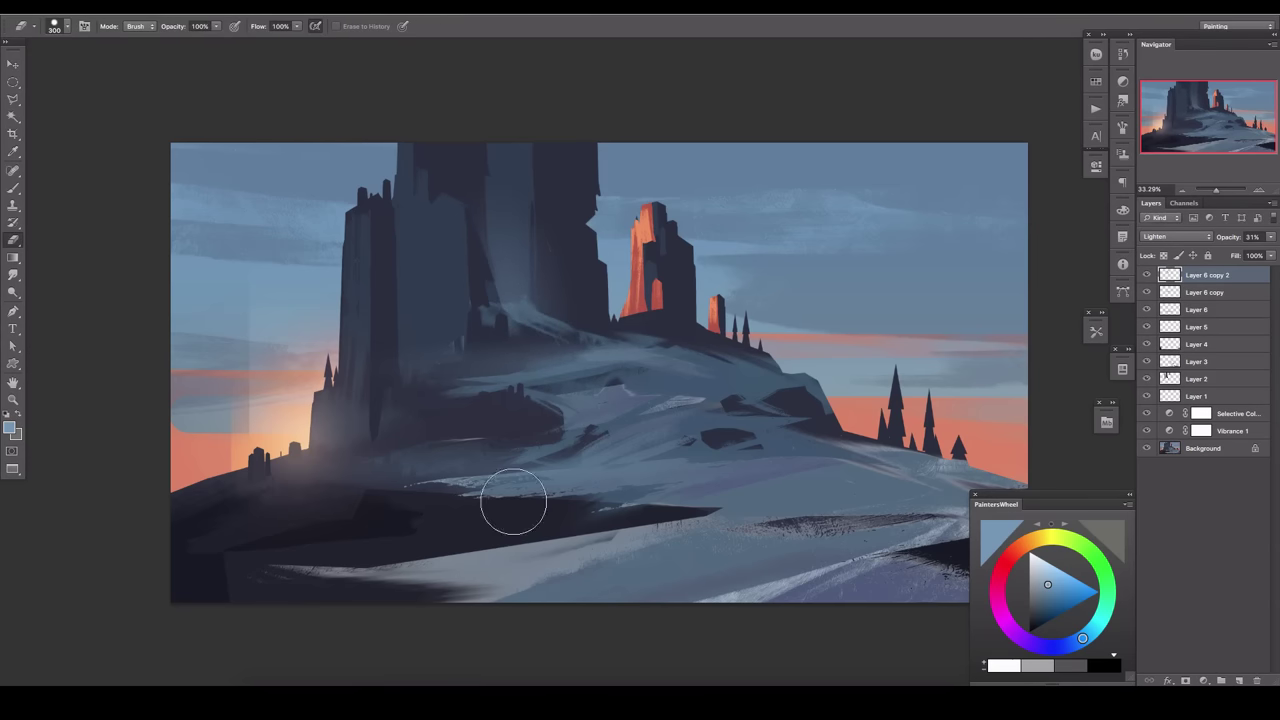
{"action": "left_click", "coordinate": [1238, 680]}
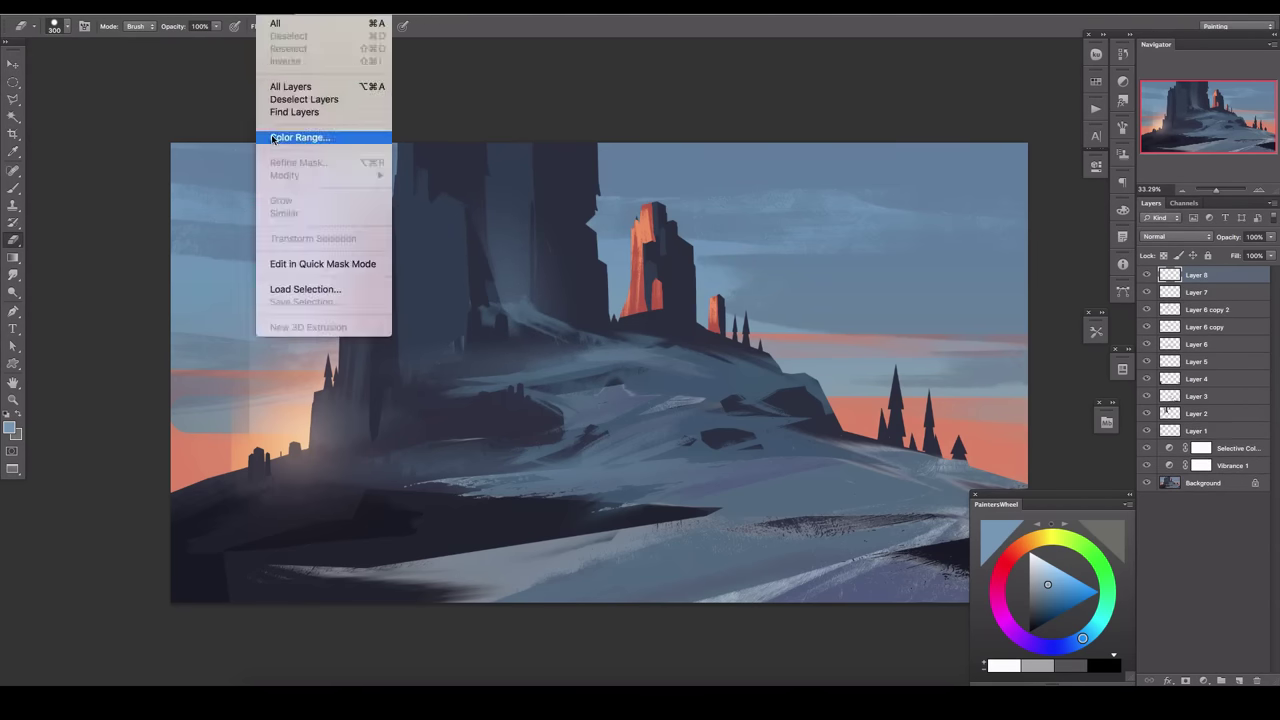
{"action": "left_click", "coordinate": [294, 134]}
{"action": "key", "text": "Return"}
{"action": "key", "text": "b"}
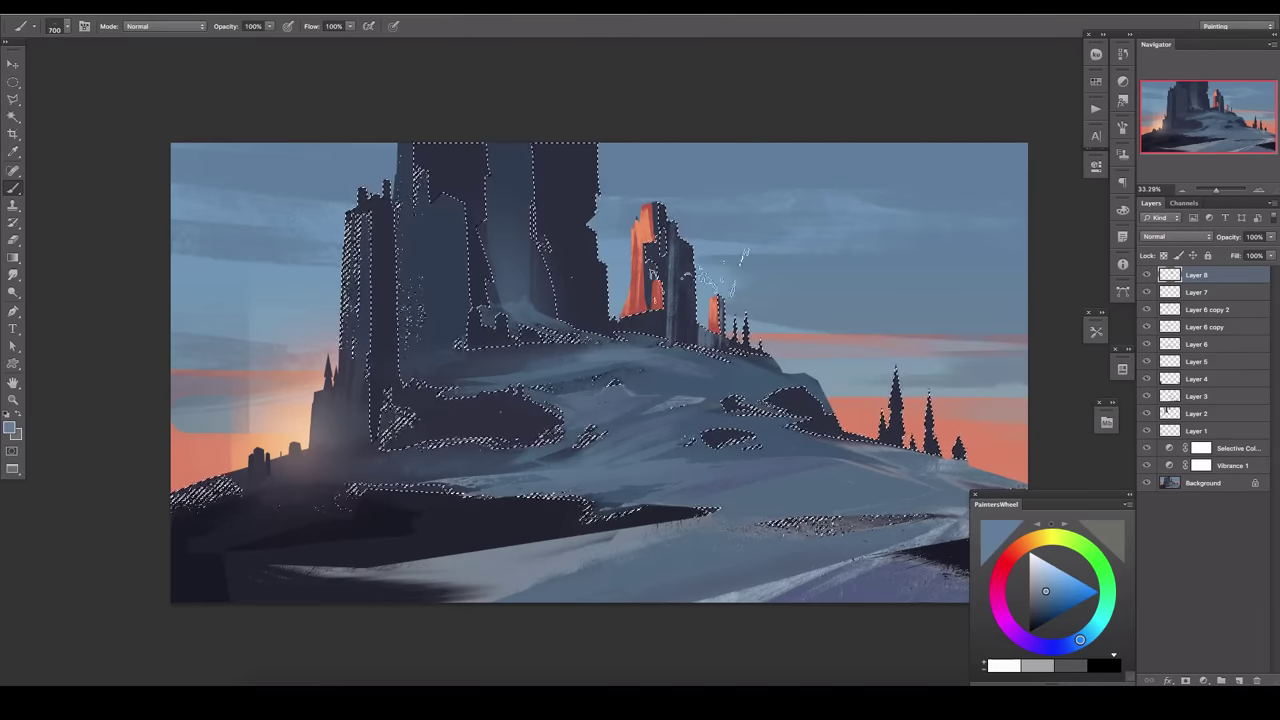
{"action": "key", "text": "ctrl+h"}
{"action": "left_click_drag", "start_coordinate": [1271, 236], "coordinate": [1208, 254]}
{"action": "left_click", "coordinate": [1238, 680]}
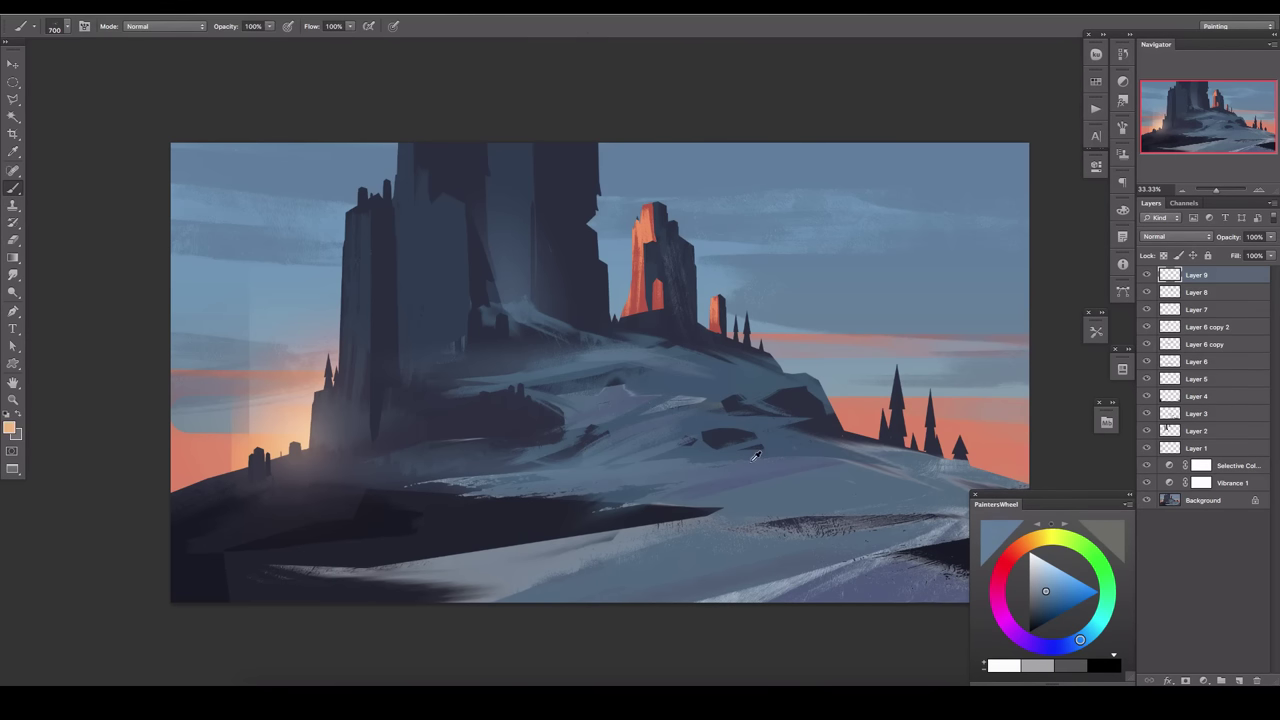
Paint the Color Range–selected sky in orange and sampled slate blue, then open Image Size.
{"action": "left_click", "coordinate": [268, 7]}
{"action": "left_click", "coordinate": [300, 131]}
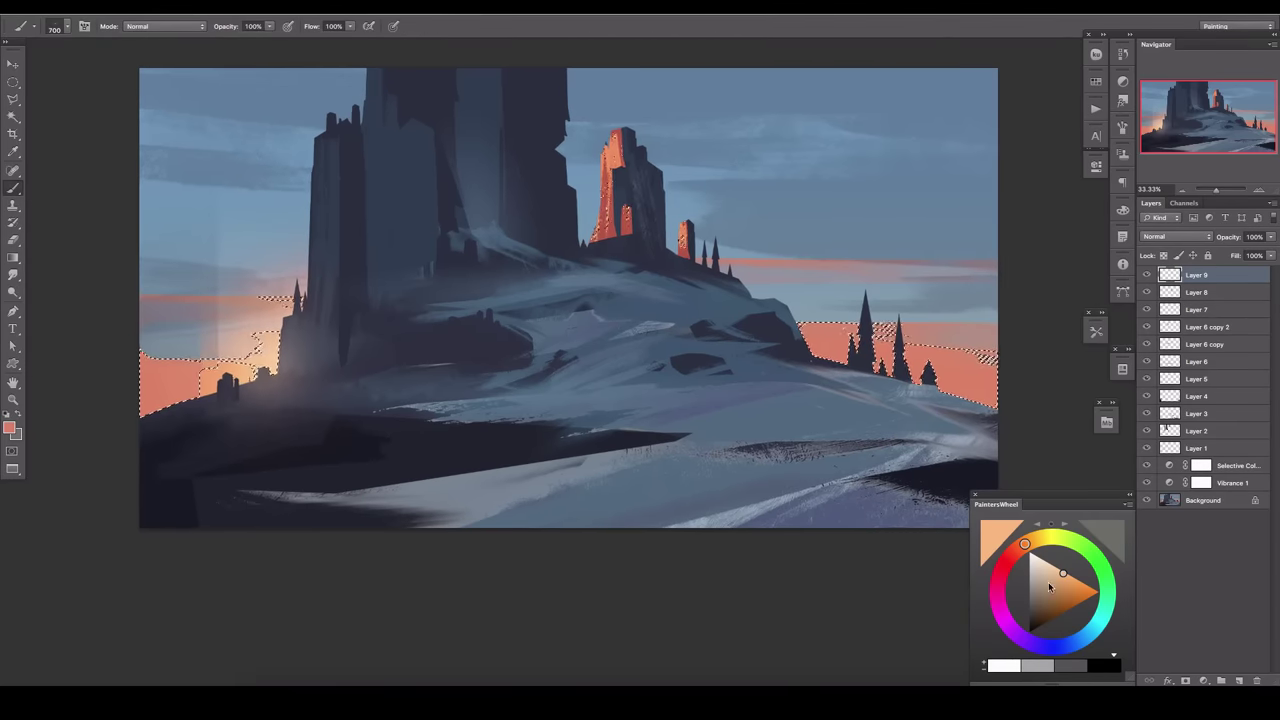
{"action": "left_click", "coordinate": [1041, 558]}
{"action": "key", "text": "ctrl+y"}
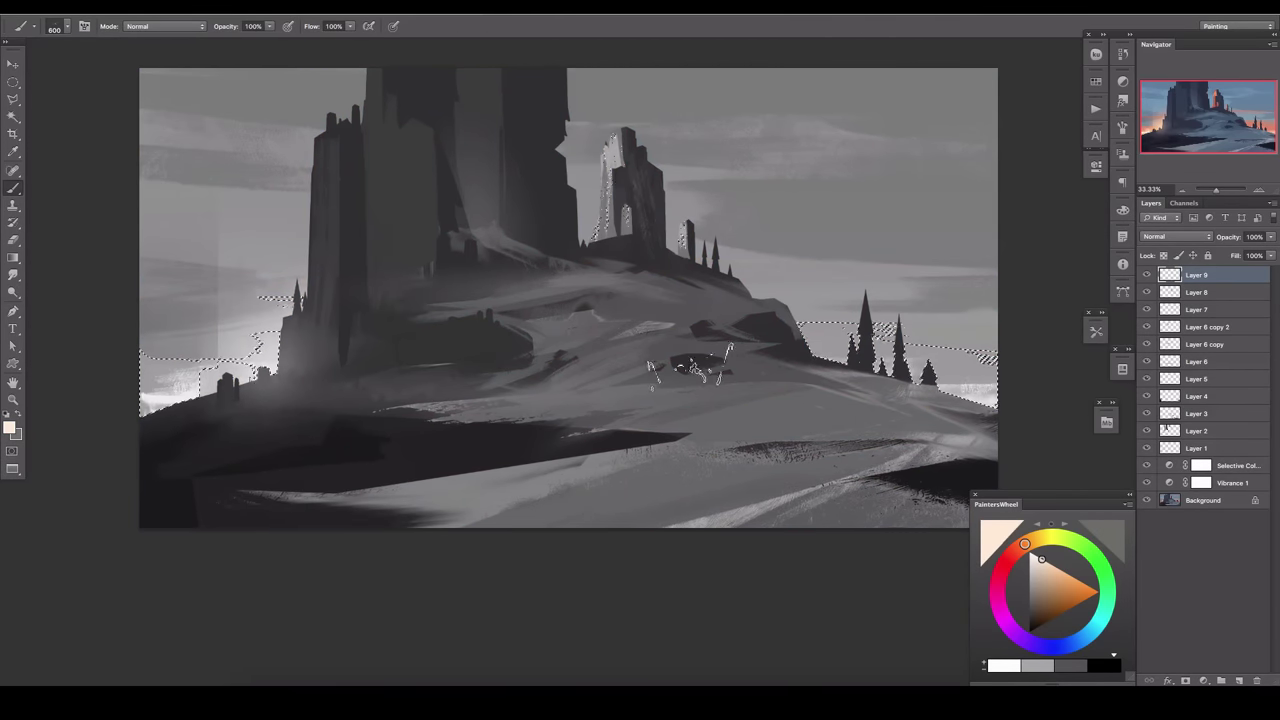
{"action": "scroll", "coordinate": [1000, 335], "scroll_direction": "up", "scroll_amount": 2}
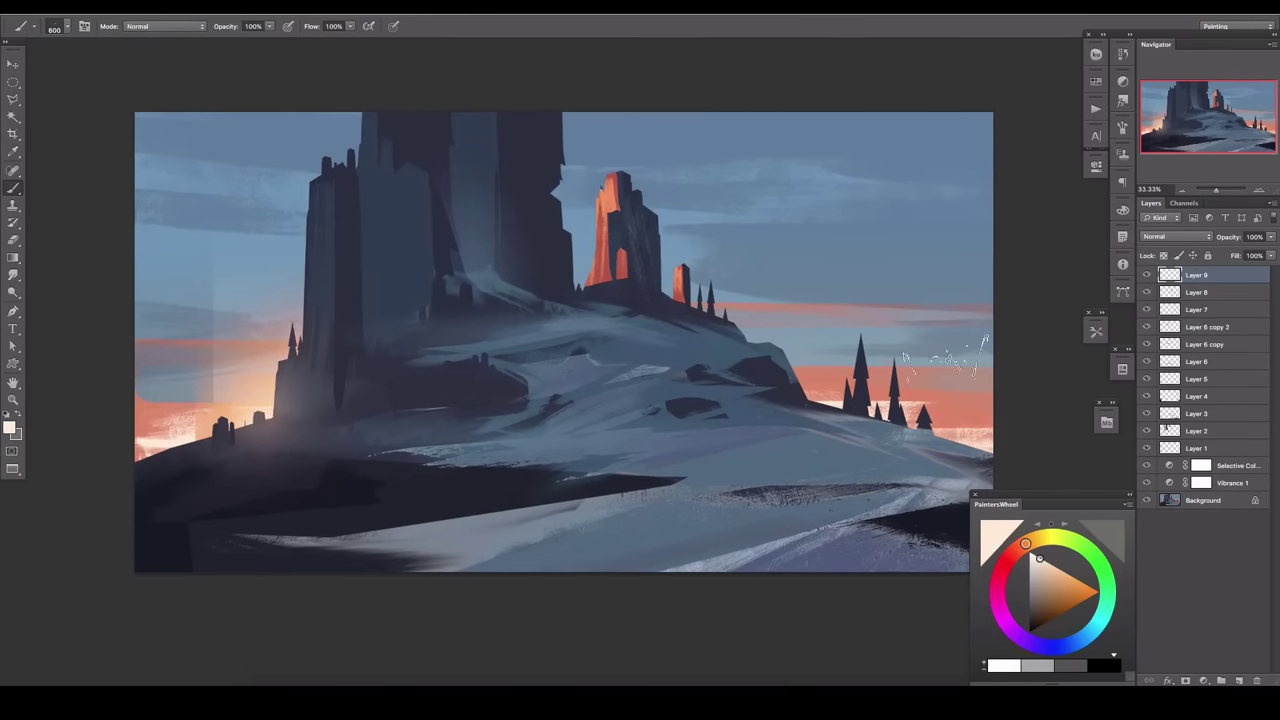
{"action": "scroll", "coordinate": [560, 340], "scroll_direction": "up", "scroll_amount": 3}
{"action": "left_click", "coordinate": [291, 412], "text": "alt"}
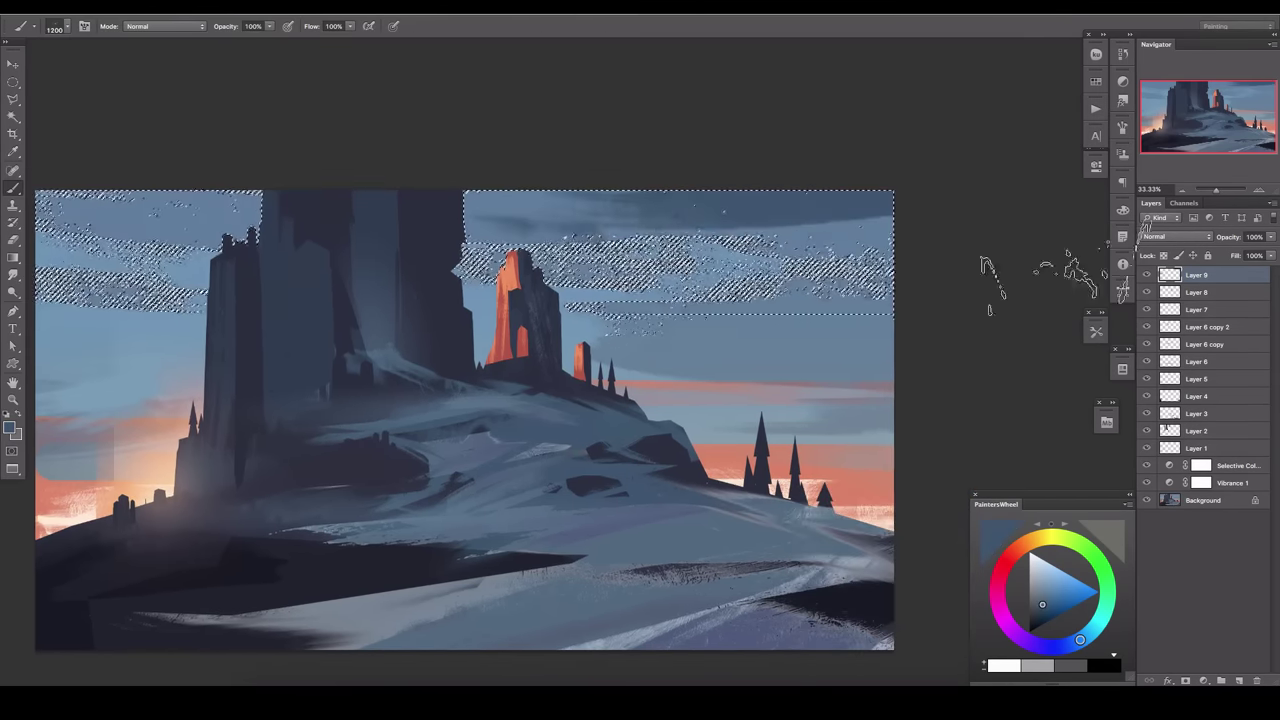
{"action": "scroll", "coordinate": [1045, 280], "scroll_direction": "left", "scroll_amount": 3}
{"action": "key", "text": "ctrl+d"}
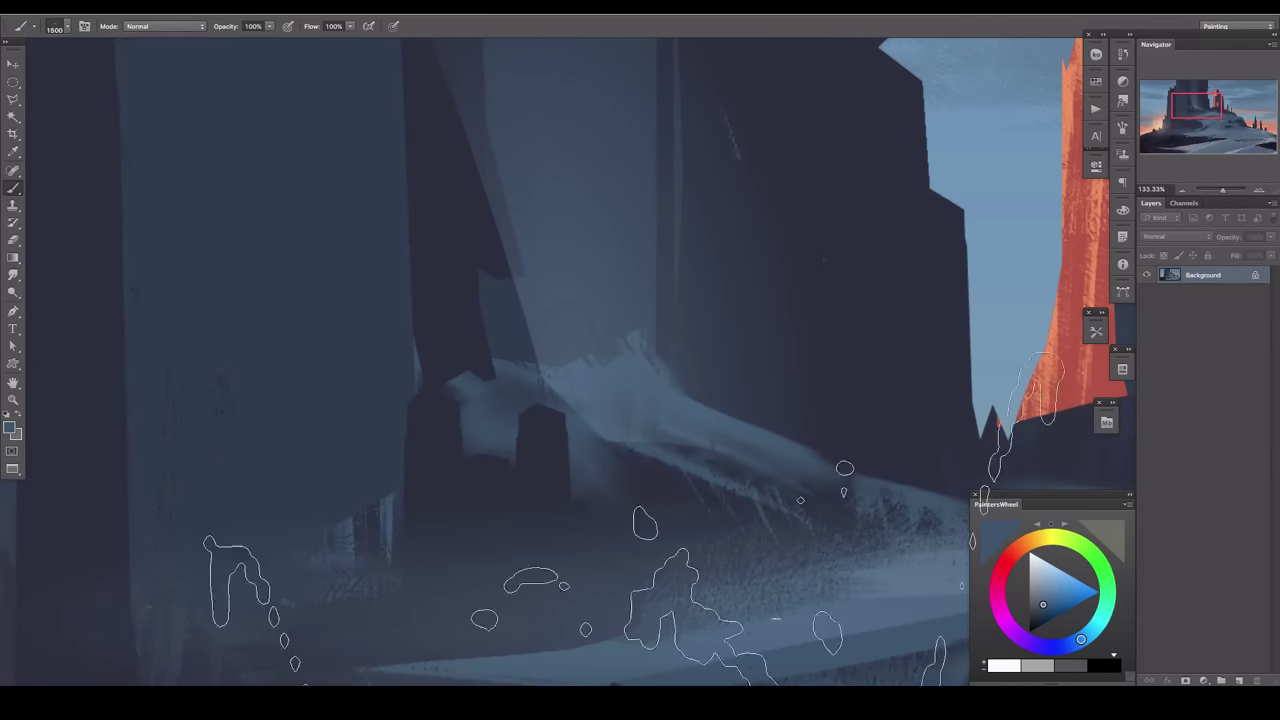
{"action": "left_click", "coordinate": [160, 7]}
{"action": "left_click", "coordinate": [275, 123]}
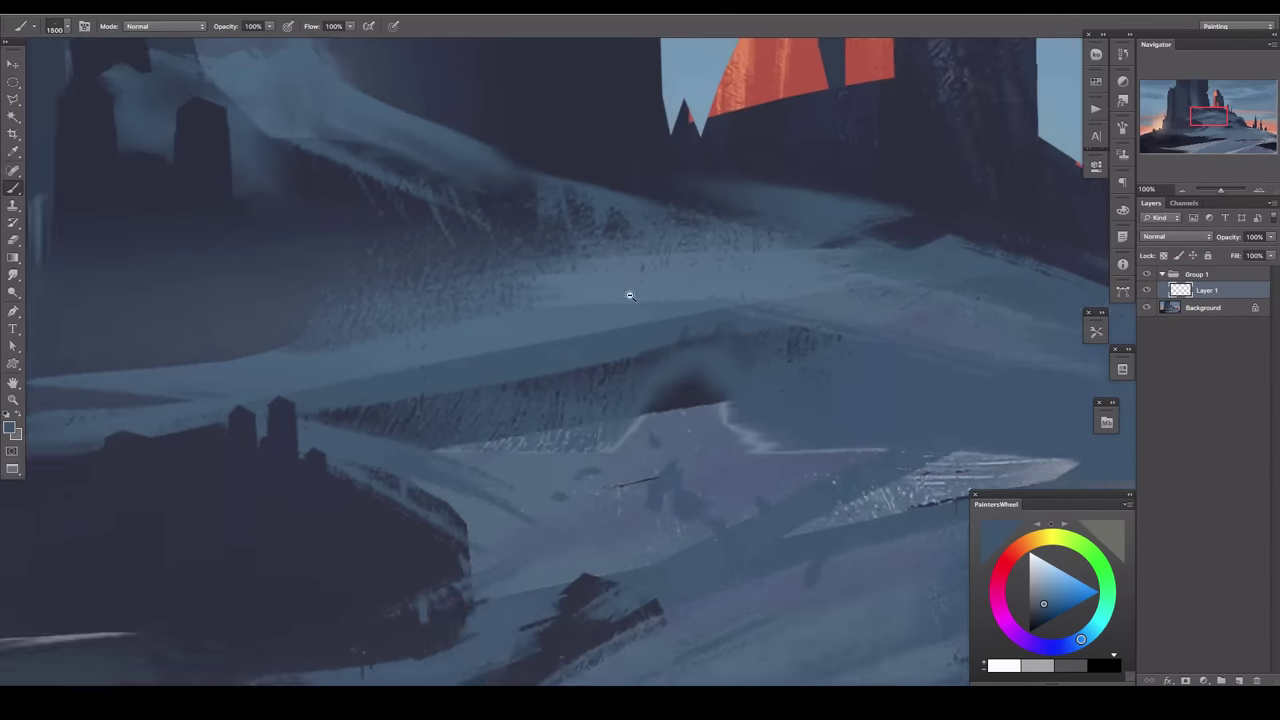
Outline the gap between the central cliffs with a polygonal selection.
{"action": "left_click_drag", "start_coordinate": [551, 380], "coordinate": [436, 297]}
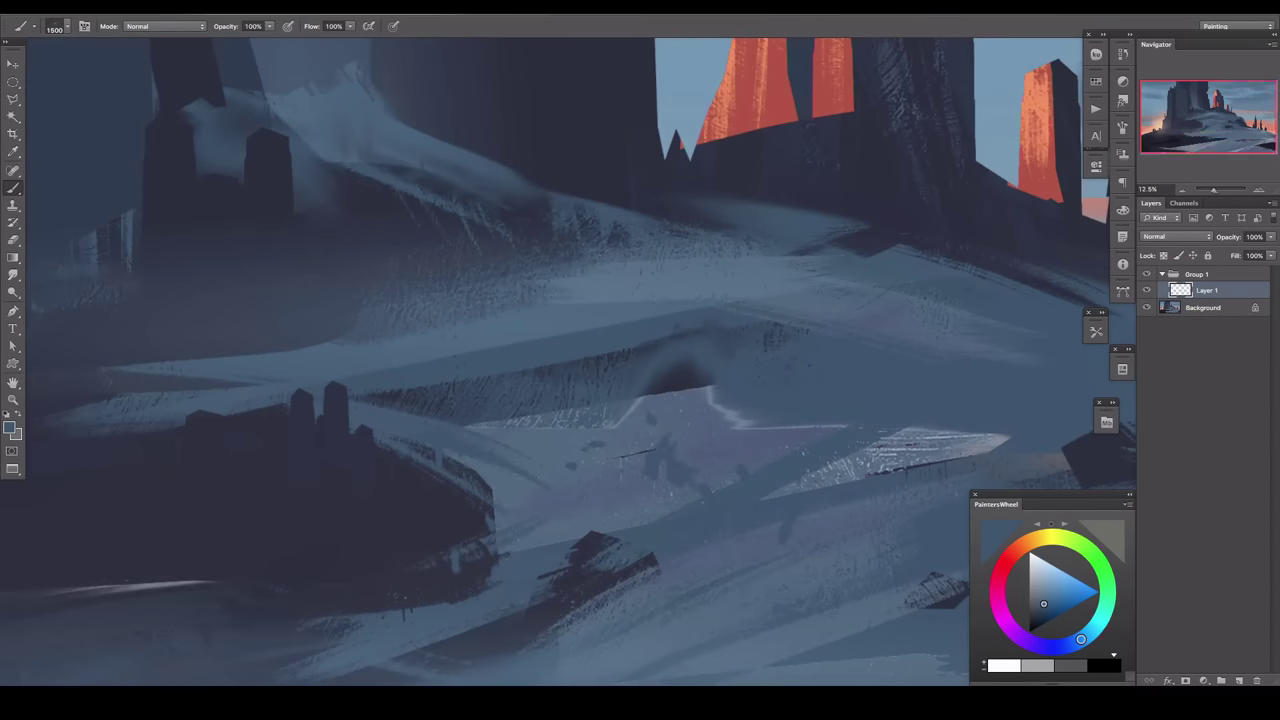
{"action": "key", "text": "Tab"}
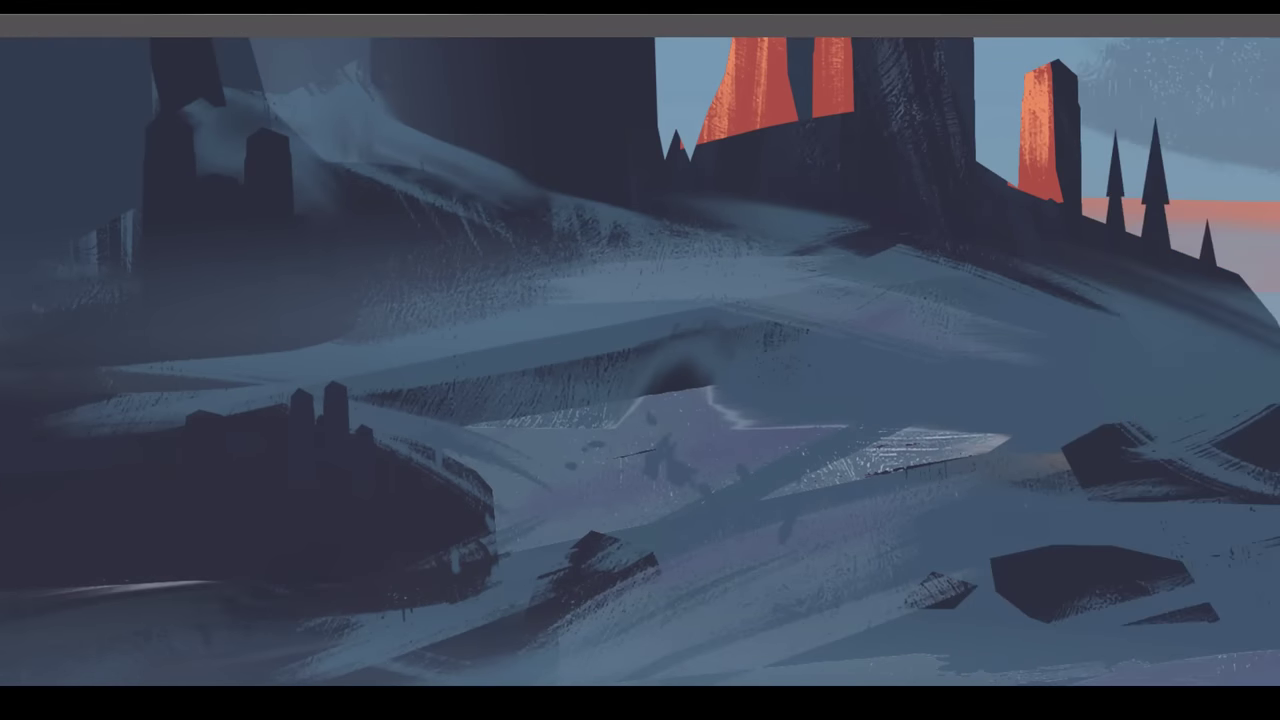
{"action": "key", "text": "Tab"}
{"action": "scroll", "coordinate": [640, 514], "scroll_direction": "up", "scroll_amount": 5}
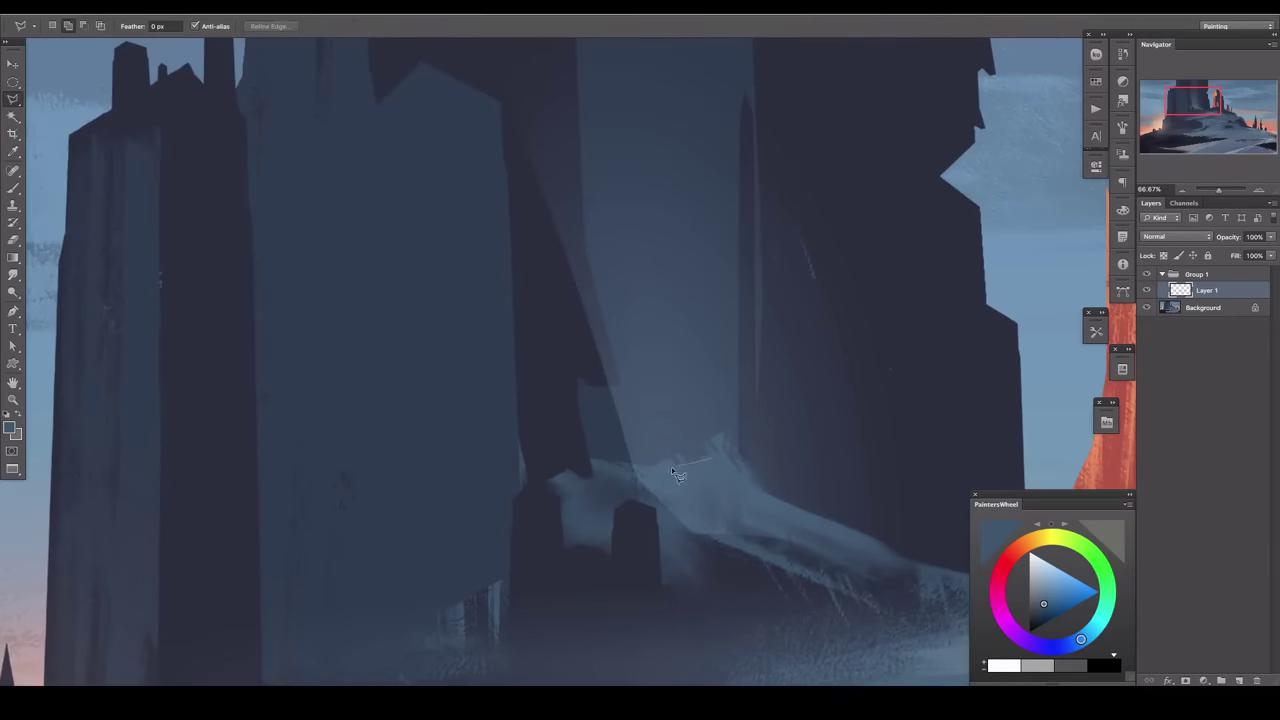
{"action": "left_click", "coordinate": [685, 612]}
{"action": "left_click", "coordinate": [590, 607]}
{"action": "left_click", "coordinate": [580, 540]}
{"action": "left_click", "coordinate": [494, 257]}
{"action": "scroll", "coordinate": [590, 163], "scroll_direction": "down", "scroll_amount": 3}
Set the layer to an additive blend and paint a purple glow inside the cliff gap.
{"action": "left_click", "coordinate": [785, 530]}
{"action": "left_click", "coordinate": [701, 477]}
{"action": "key", "text": "b"}
{"action": "left_click", "coordinate": [1175, 236]}
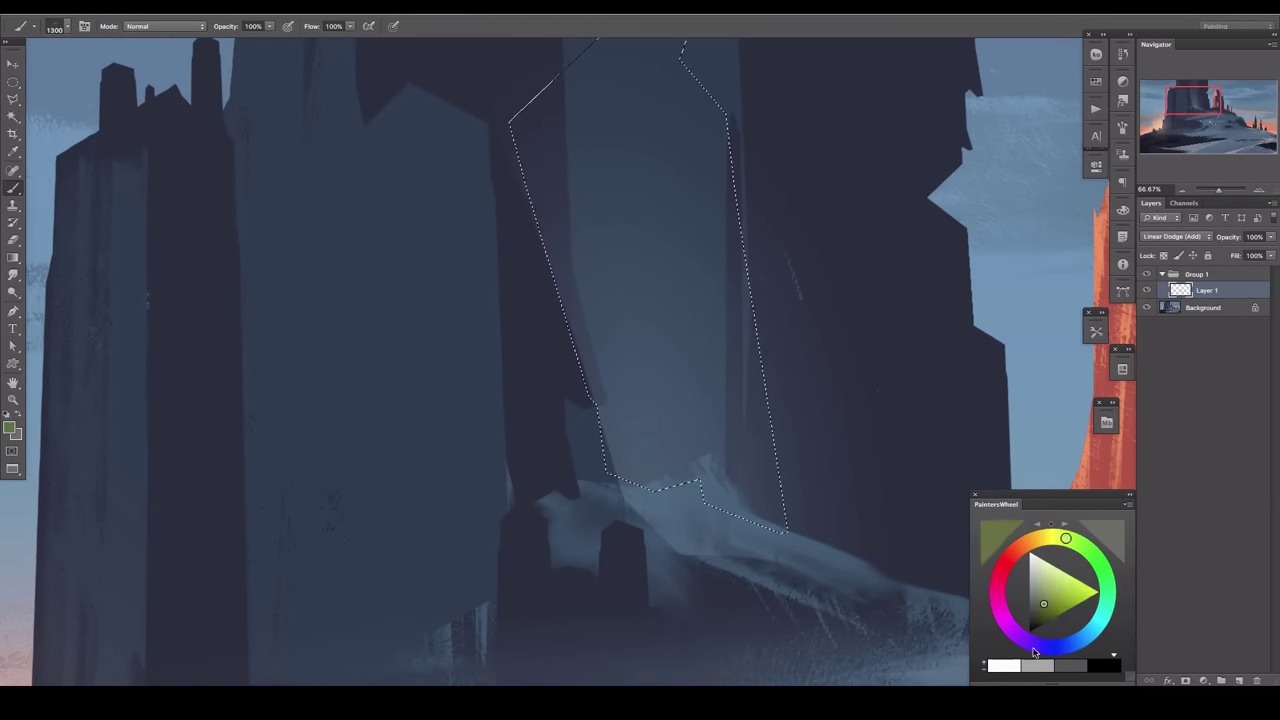
{"action": "left_click", "coordinate": [1021, 637]}
{"action": "left_click_drag", "start_coordinate": [560, 190], "coordinate": [640, 470]}
{"action": "left_click_drag", "start_coordinate": [600, 200], "coordinate": [690, 480]}
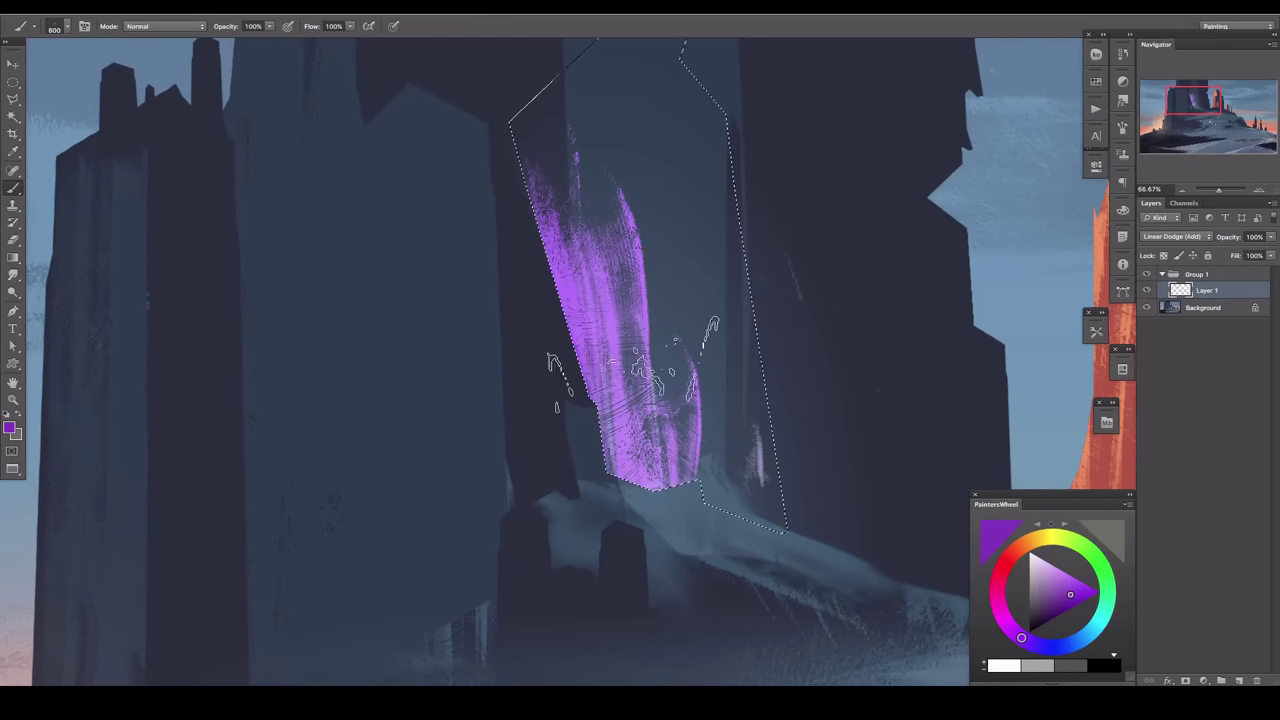
{"action": "left_click_drag", "start_coordinate": [745, 515], "coordinate": [720, 372]}
Stamp several purple crystal spire shapes in the gap and on its right side.
{"action": "key", "text": "u"}
{"action": "left_click_drag", "start_coordinate": [634, 154], "coordinate": [670, 420]}
{"action": "left_click_drag", "start_coordinate": [590, 90], "coordinate": [620, 268]}
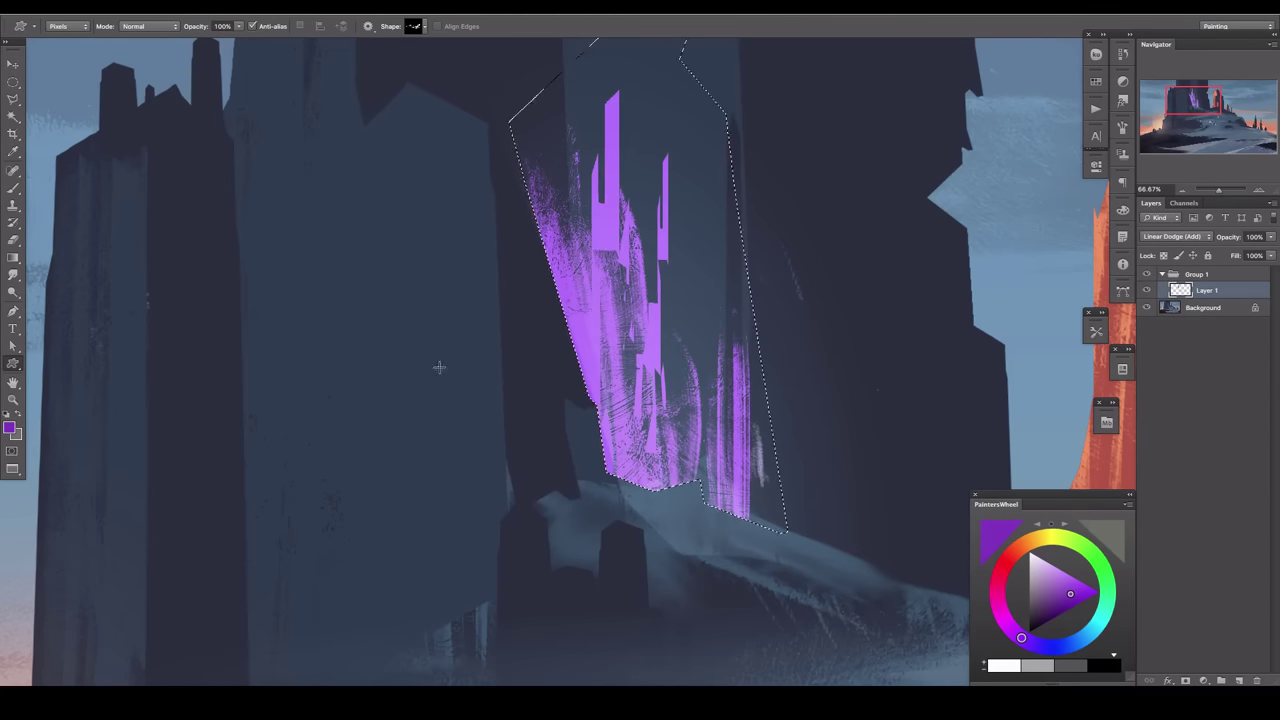
{"action": "left_click_drag", "start_coordinate": [606, 148], "coordinate": [551, 311]}
{"action": "left_click_drag", "start_coordinate": [760, 330], "coordinate": [745, 520]}
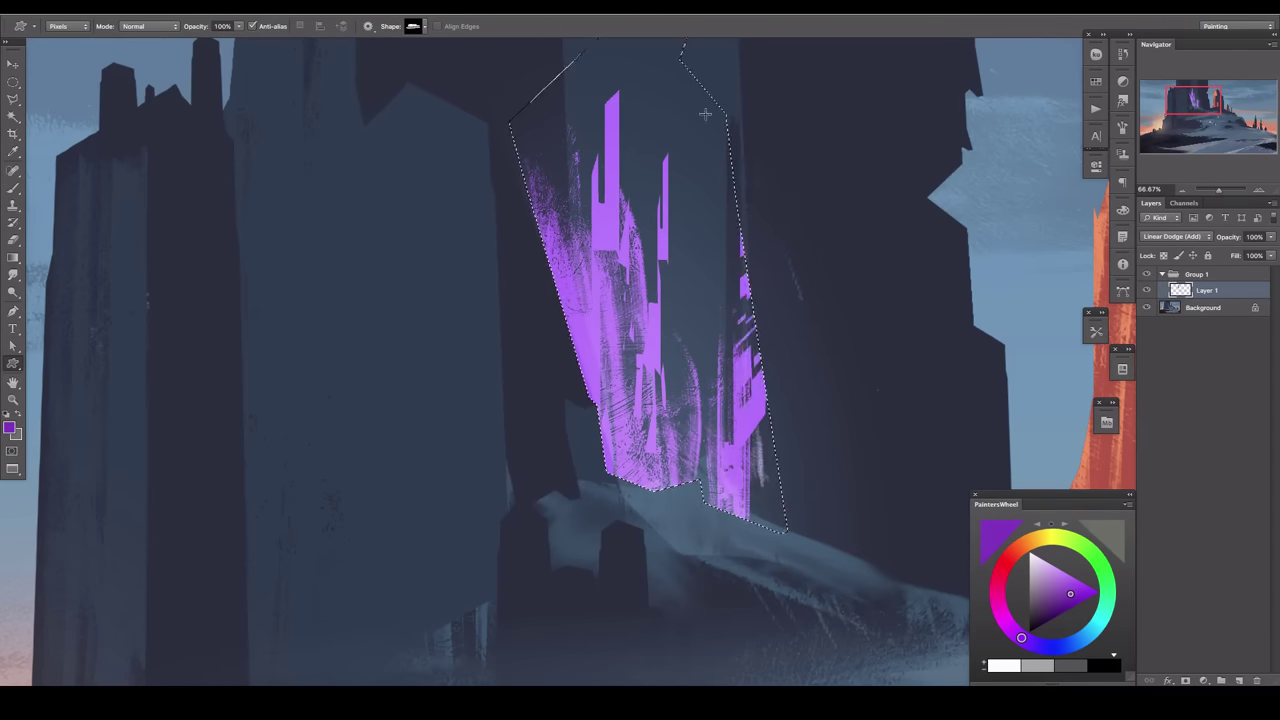
{"action": "scroll", "coordinate": [551, 311], "scroll_direction": "up", "scroll_amount": 3}
{"action": "left_click_drag", "start_coordinate": [700, 145], "coordinate": [588, 533]}
{"action": "key", "text": "ctrl+d"}
{"action": "key", "text": "ctrl+minus"}
Choose a soft eraser preset and erase most of the purple crystal strokes.
{"action": "key", "text": "b"}
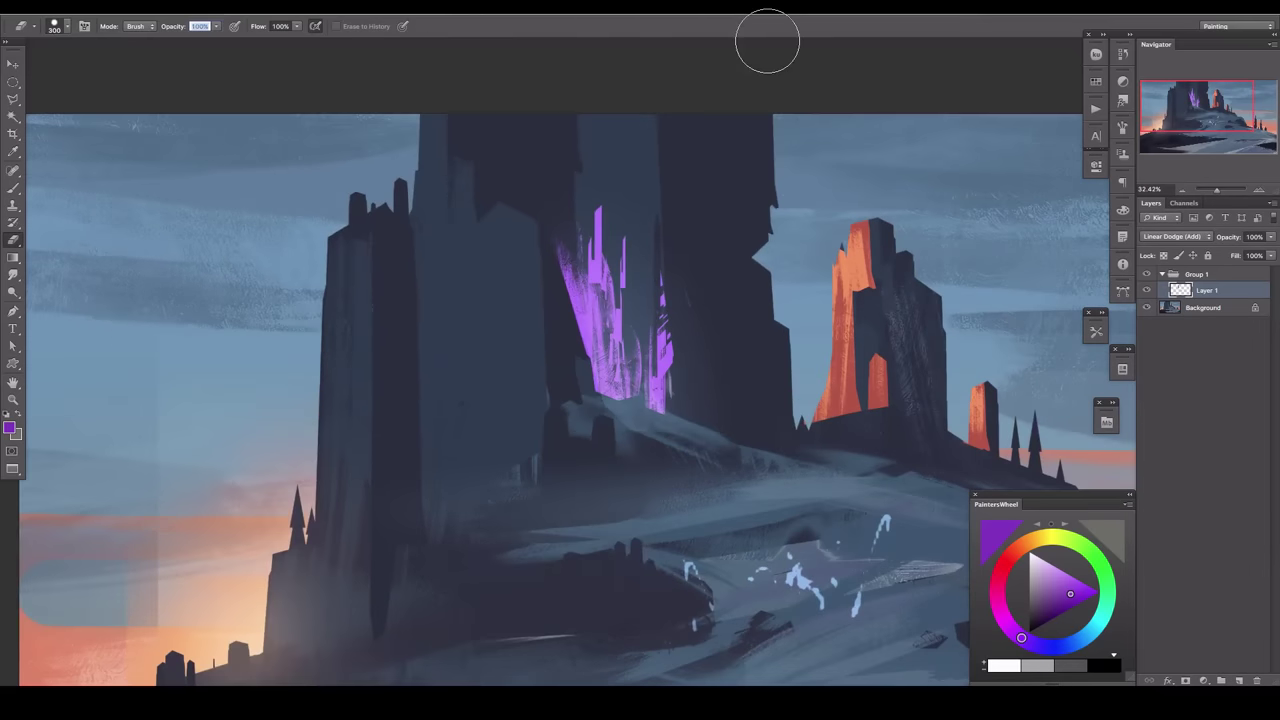
{"action": "left_click", "coordinate": [66, 26]}
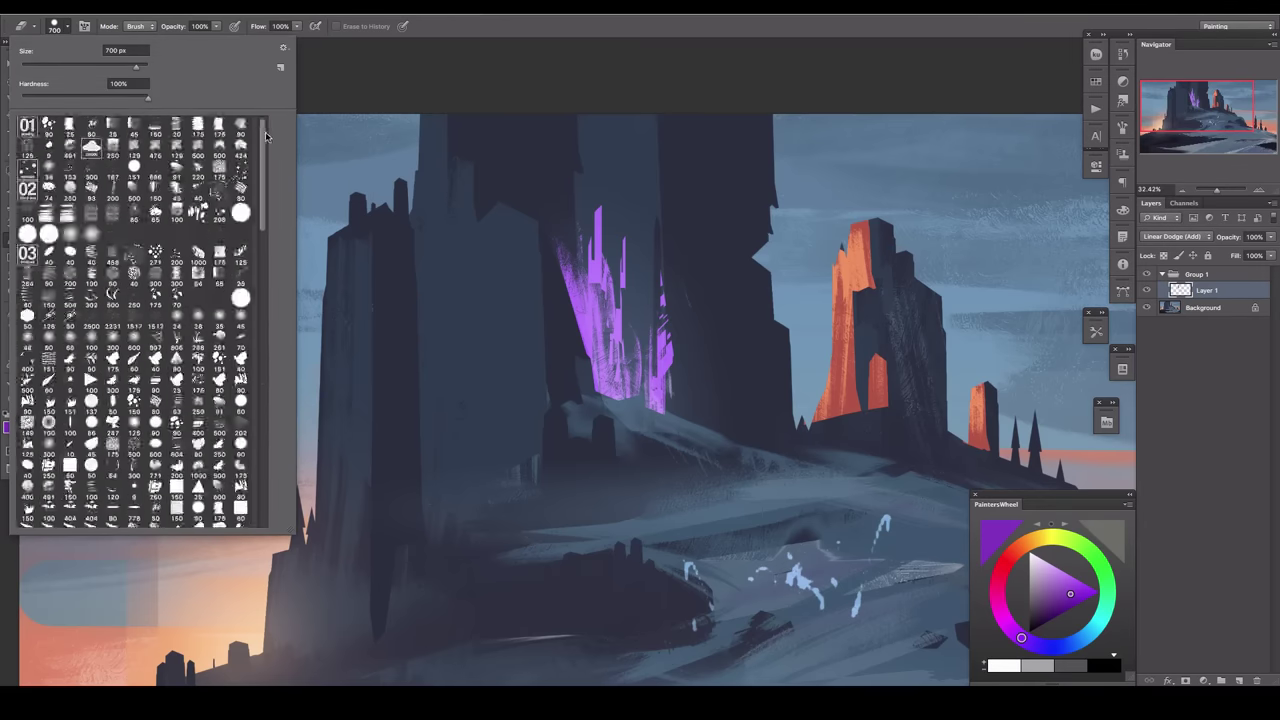
{"action": "double_click", "coordinate": [28, 230]}
{"action": "left_click_drag", "start_coordinate": [602, 215], "coordinate": [654, 478]}
{"action": "key", "text": "bracketright"}
{"action": "key", "text": "bracketright"}
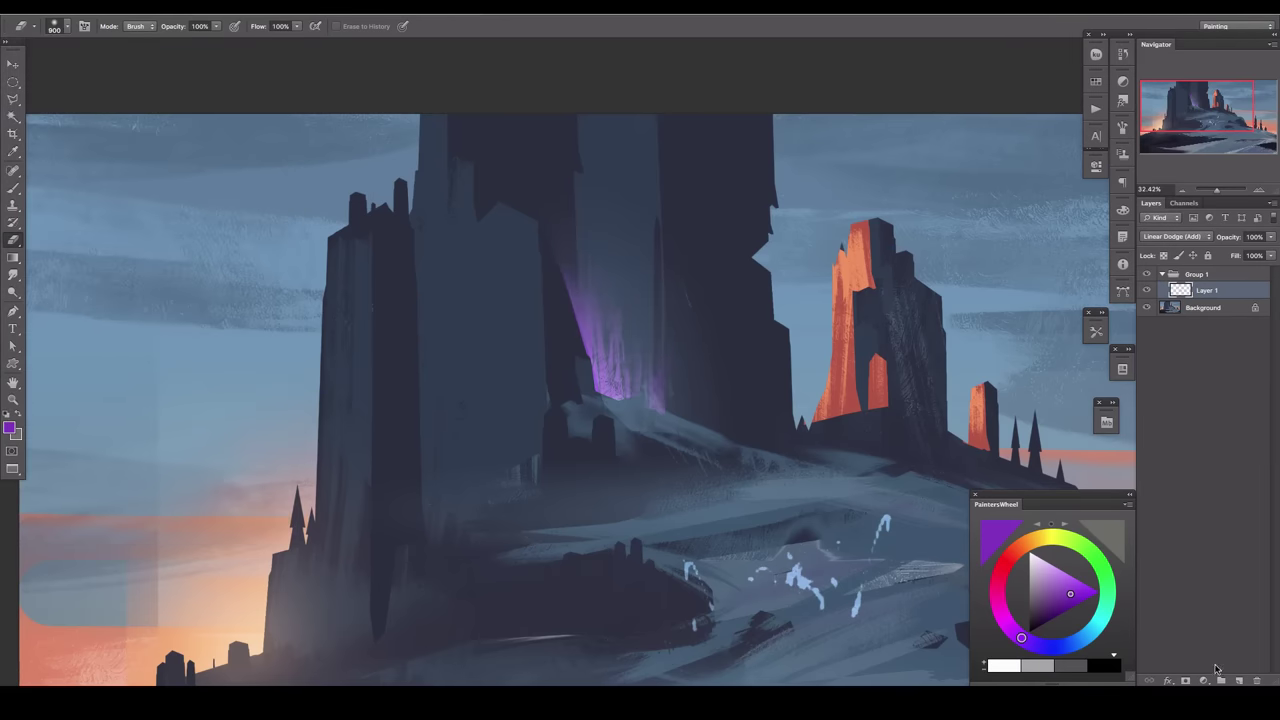
{"action": "left_click", "coordinate": [1239, 680]}
Pick a cool blue brush colour and enlarge the brush slightly.
{"action": "key", "text": "b"}
{"action": "scroll", "coordinate": [650, 440], "scroll_direction": "up", "scroll_amount": 2, "text": "alt"}
{"action": "left_click", "coordinate": [610, 385], "text": "alt"}
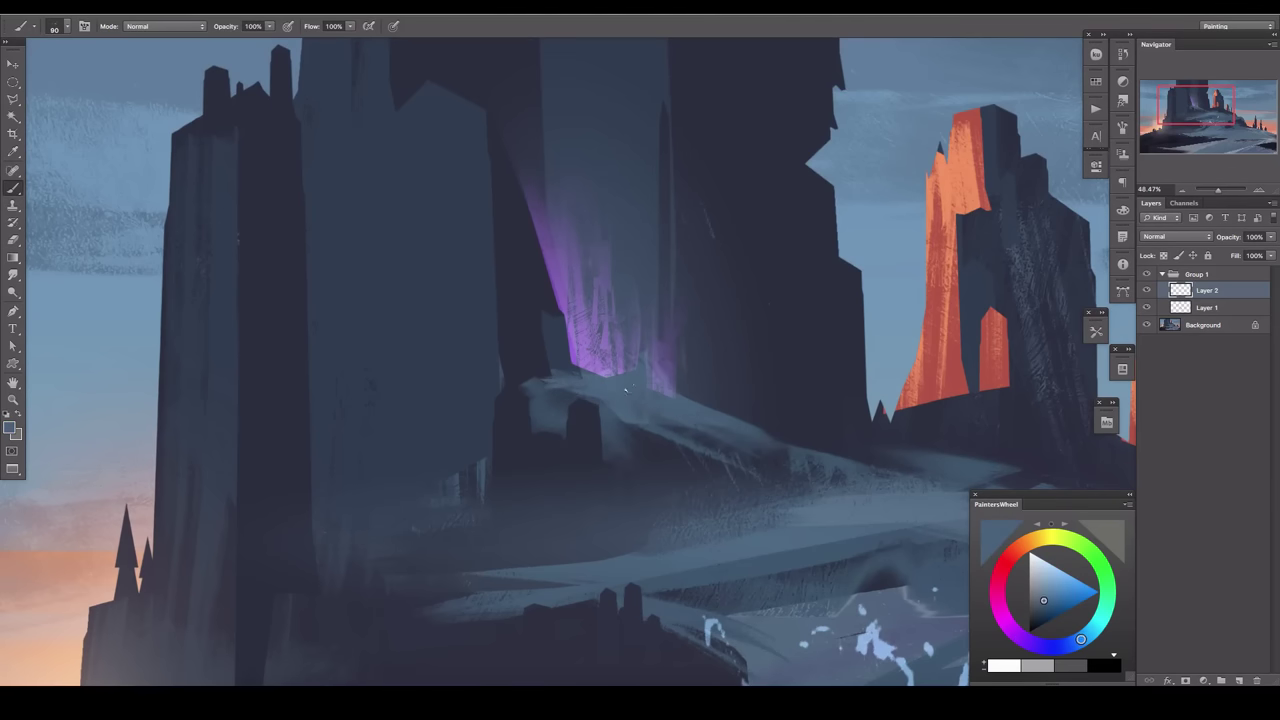
{"action": "key", "text": "bracketright"}
{"action": "scroll", "coordinate": [640, 300], "scroll_direction": "down", "scroll_amount": 3}
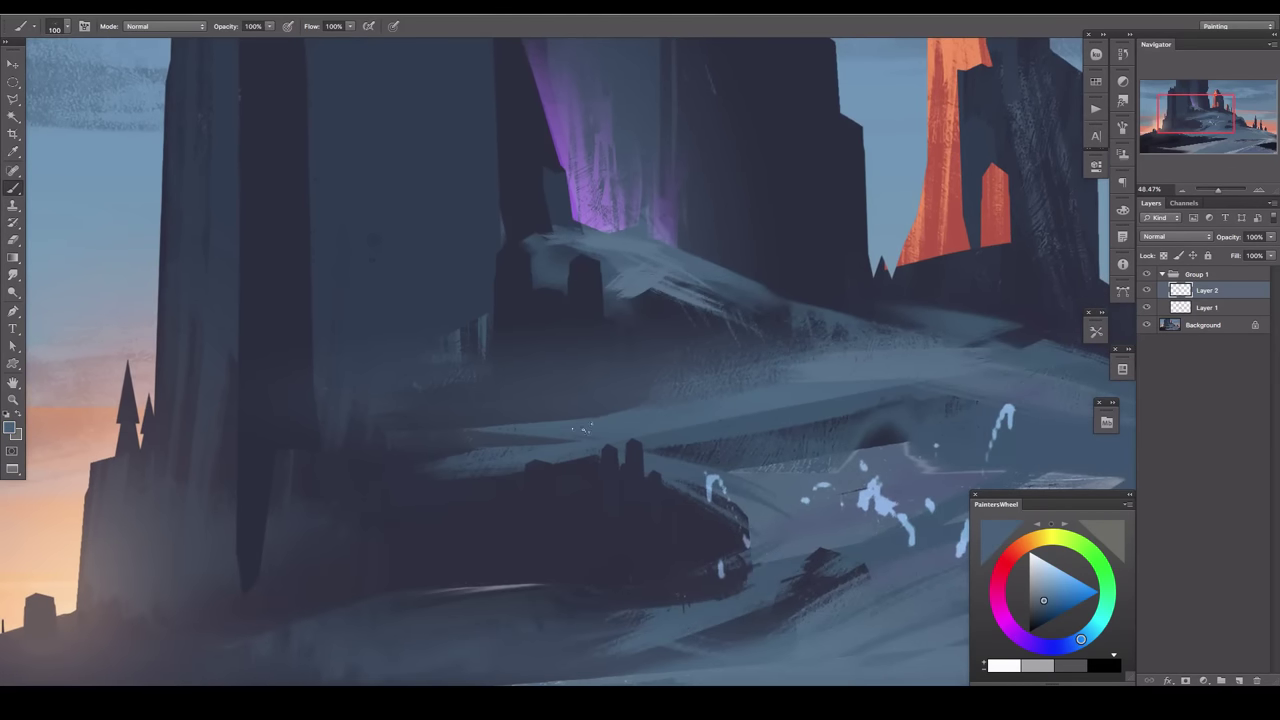
{"action": "scroll", "coordinate": [640, 360], "scroll_direction": "down", "scroll_amount": 3}
{"action": "scroll", "coordinate": [640, 360], "scroll_direction": "right", "scroll_amount": 6}
On Layer 1, select a rectangle of the snowy slope and stamp a light brush-stroke shape across it.
{"action": "left_click", "coordinate": [1207, 307]}
{"action": "key", "text": "m"}
{"action": "left_click_drag", "start_coordinate": [420, 440], "coordinate": [225, 552]}
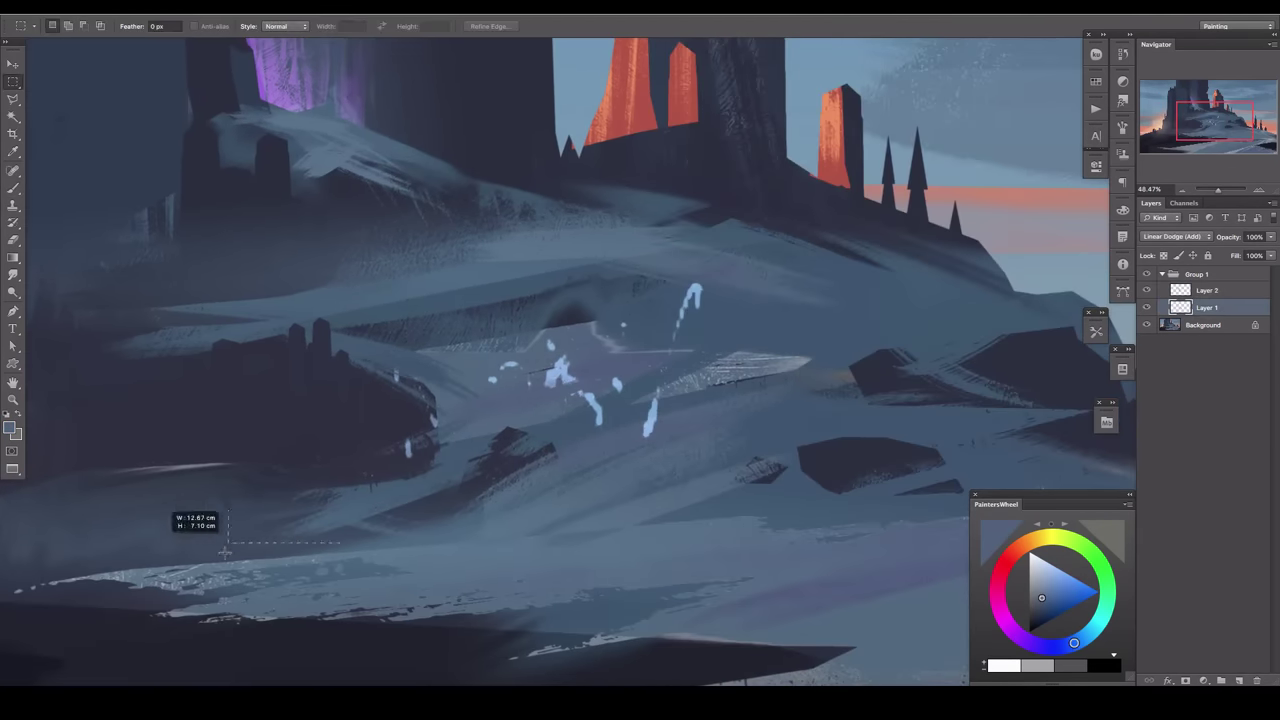
{"action": "scroll", "coordinate": [225, 552], "scroll_direction": "left", "scroll_amount": 5}
{"action": "scroll", "coordinate": [674, 300], "scroll_direction": "up", "scroll_amount": 3}
{"action": "key", "text": "u"}
{"action": "left_click_drag", "start_coordinate": [655, 380], "coordinate": [298, 460]}
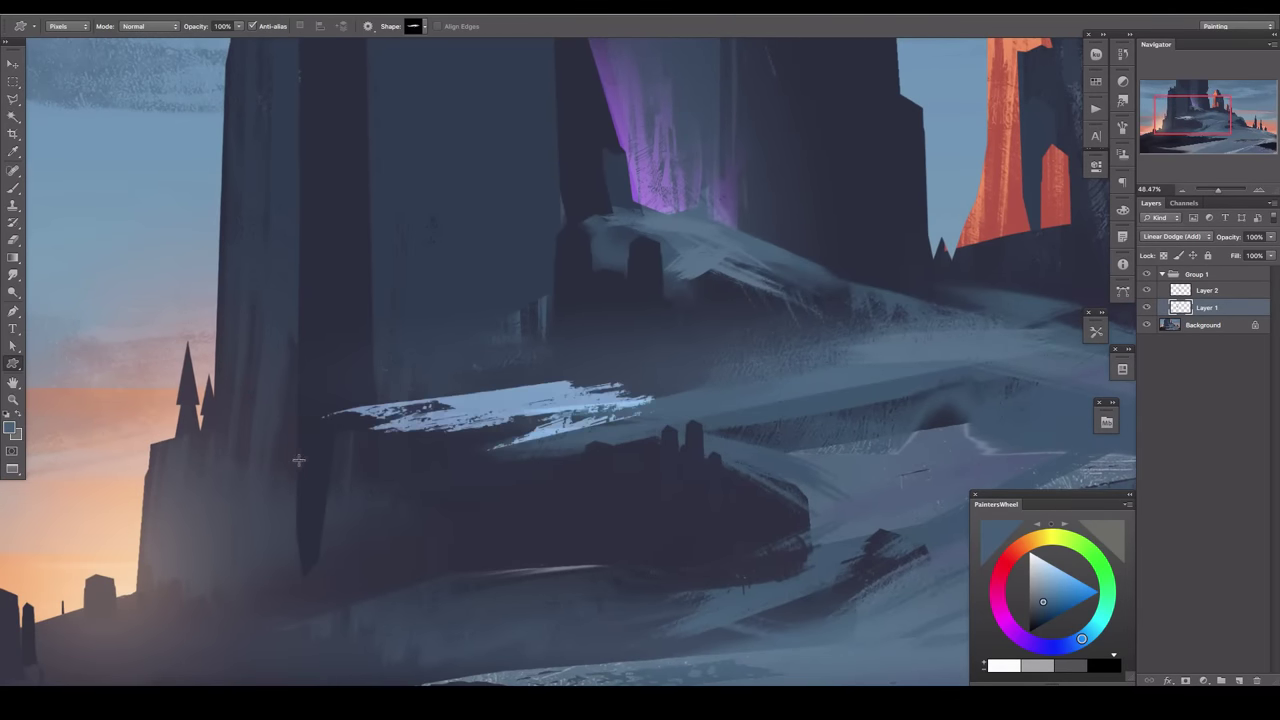
Paint a light band across the ledge, darken it, and paint mauve-brown over the rock.
{"action": "key", "text": "alt+bracketright"}
{"action": "left_click_drag", "start_coordinate": [692, 399], "coordinate": [285, 407]}
{"action": "key", "text": "b"}
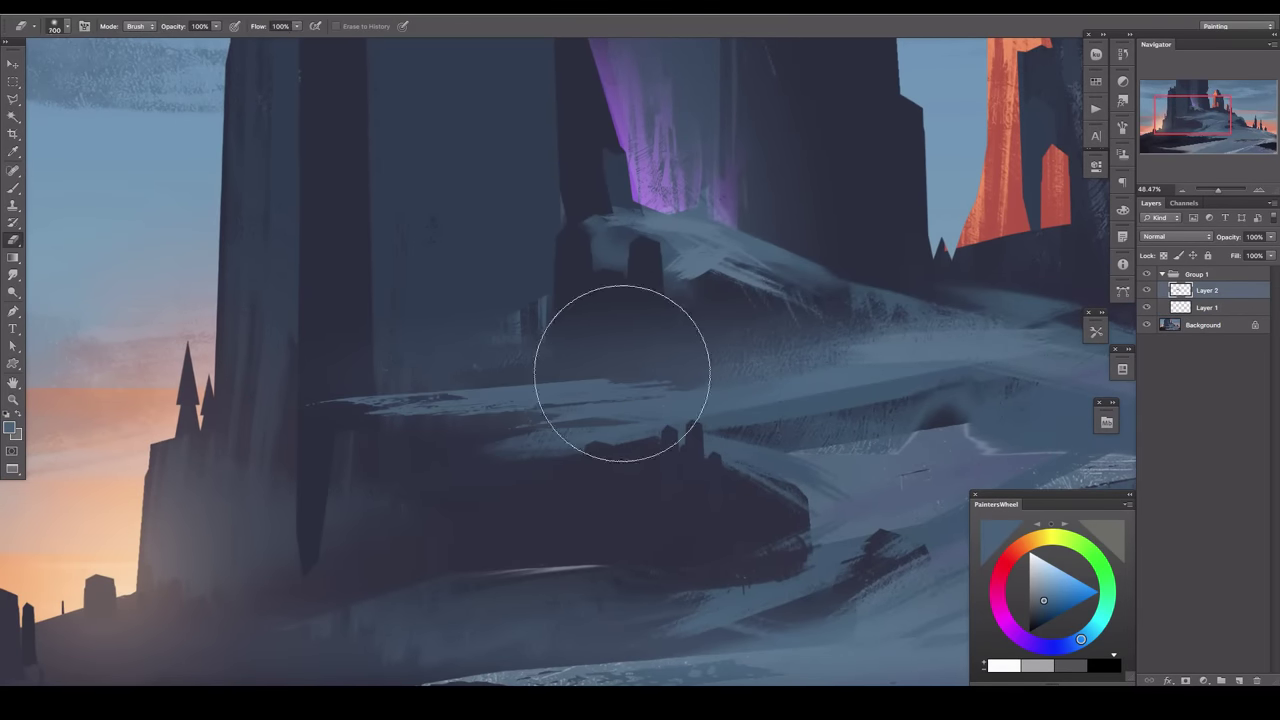
{"action": "left_click_drag", "start_coordinate": [622, 373], "coordinate": [560, 360]}
{"action": "scroll", "coordinate": [560, 360], "scroll_direction": "up", "scroll_amount": 3}
{"action": "scroll", "coordinate": [500, 400], "scroll_direction": "down", "scroll_amount": 5}
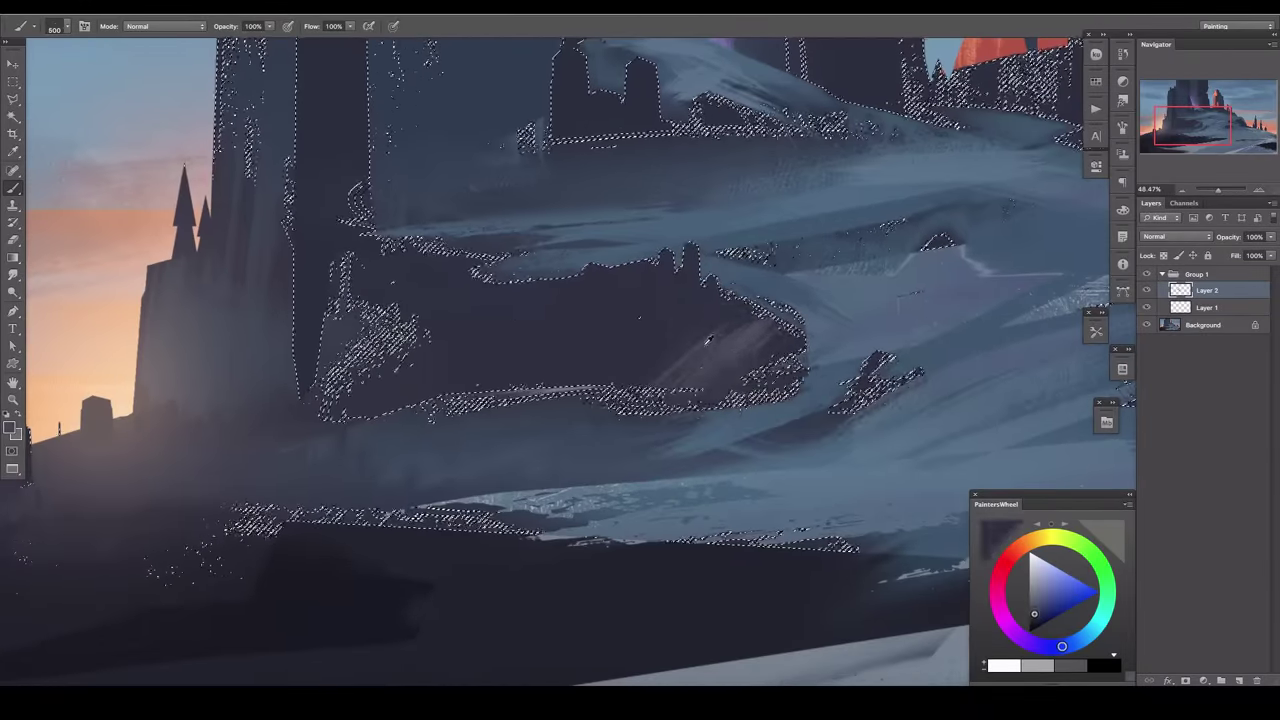
{"action": "left_click_drag", "start_coordinate": [760, 340], "coordinate": [340, 380]}
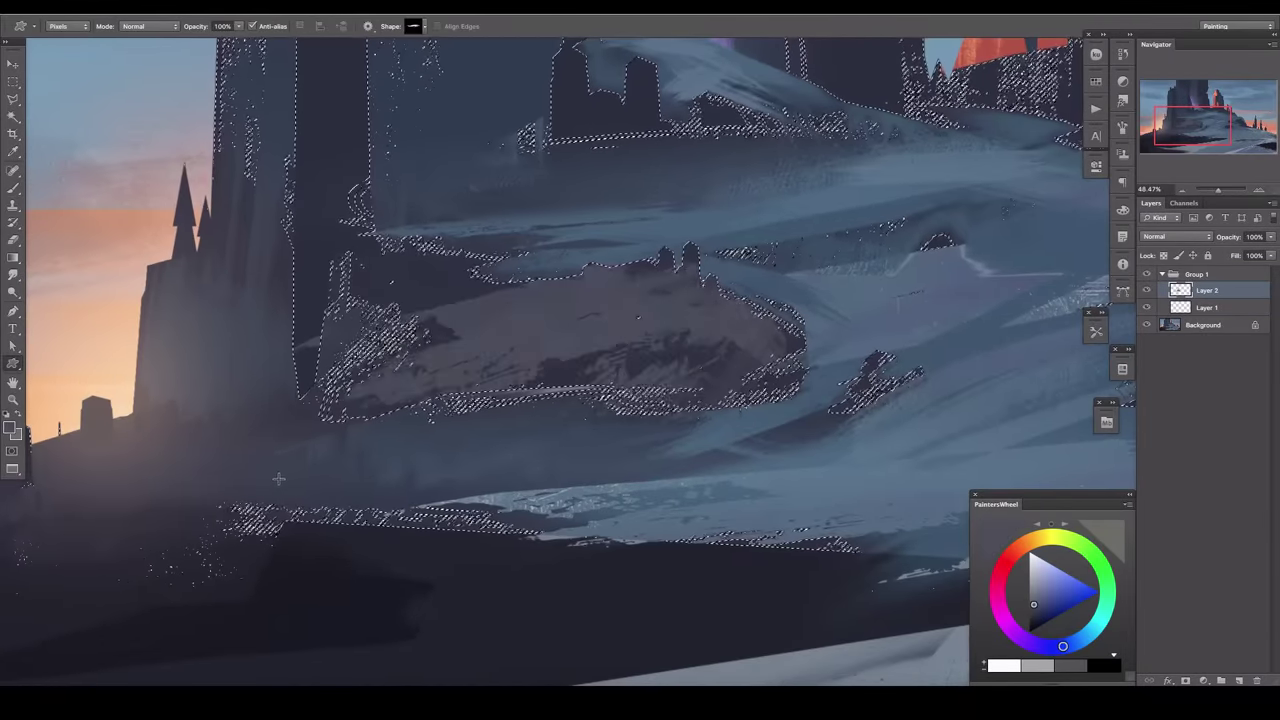
Centre the rock ledge and lasso a polygonal area to its left.
{"action": "key", "text": "u"}
{"action": "left_click_drag", "start_coordinate": [502, 401], "coordinate": [552, 206]}
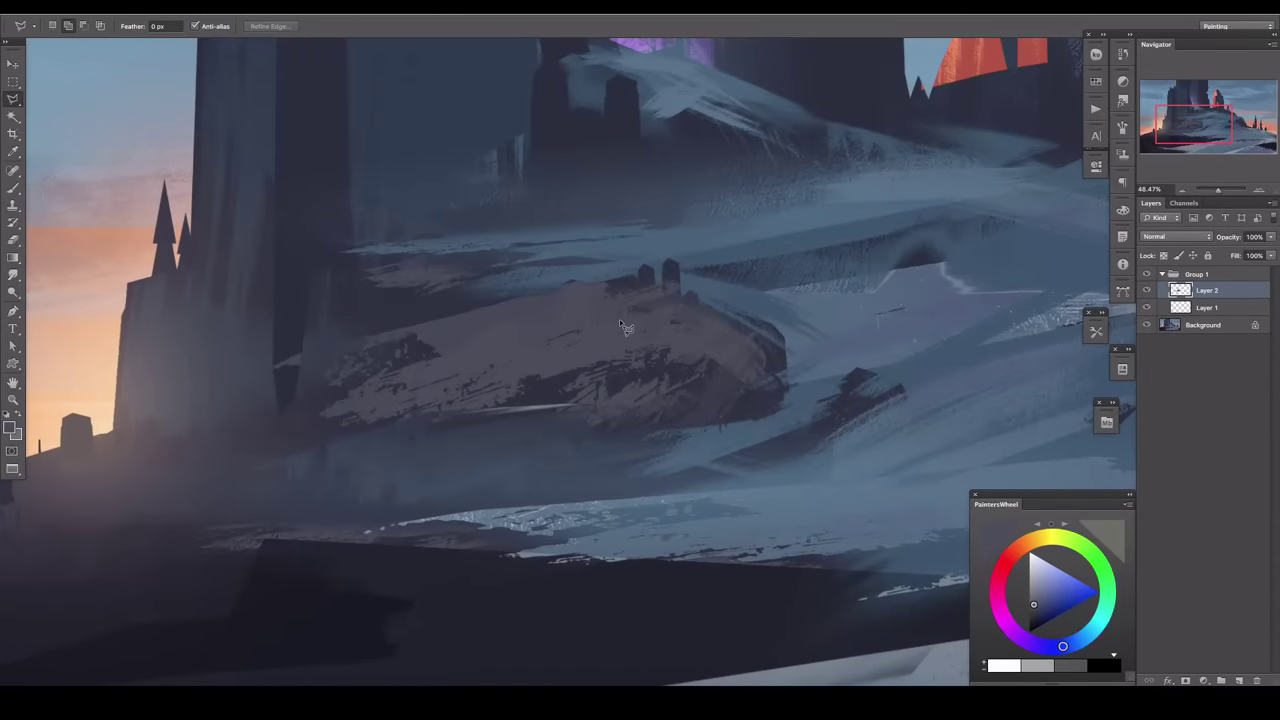
{"action": "left_click", "coordinate": [450, 320]}
{"action": "left_click", "coordinate": [652, 385]}
{"action": "left_click", "coordinate": [615, 490]}
{"action": "double_click", "coordinate": [255, 338]}
Paint mauve tone inside the outlined area, enlarge the brush, and deselect with Cmd+D.
{"action": "key", "text": "alt+BackSpace"}
{"action": "key", "text": "b"}
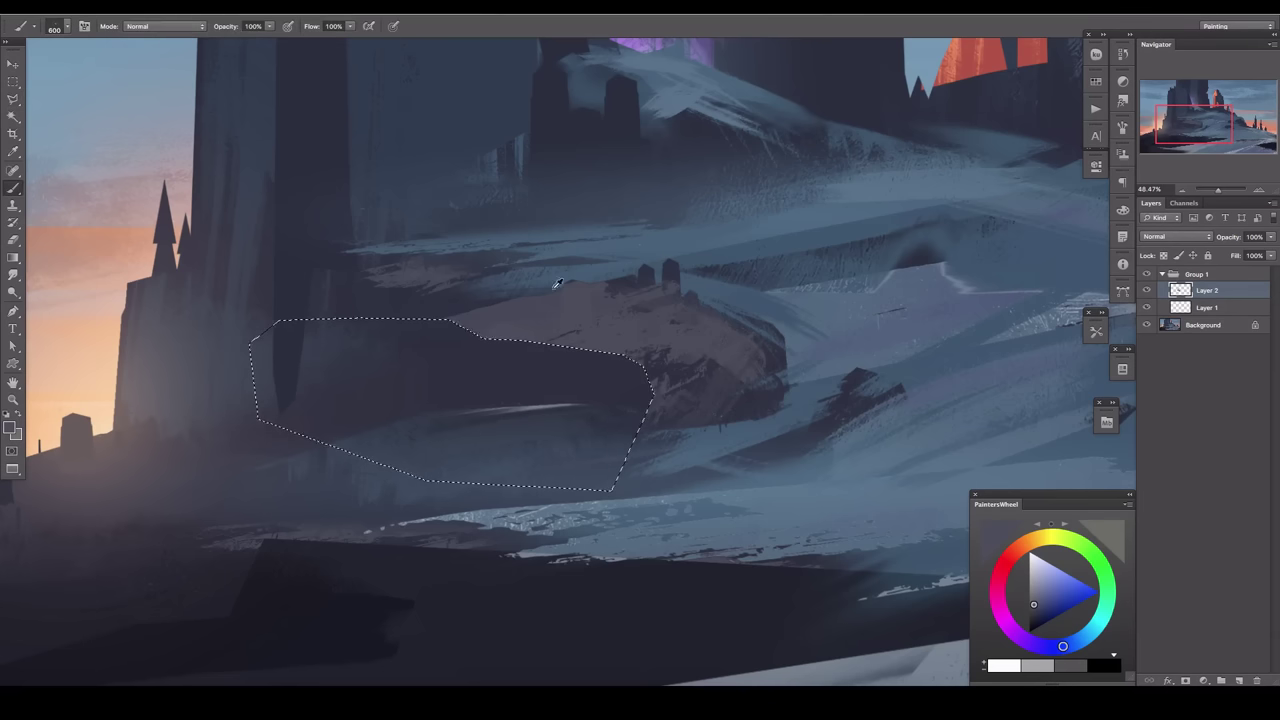
{"action": "mouse_move", "coordinate": [557, 284]}
{"action": "left_mouse_down"}
{"action": "mouse_move", "coordinate": [371, 400]}
{"action": "mouse_move", "coordinate": [543, 357]}
{"action": "mouse_move", "coordinate": [286, 457]}
{"action": "left_mouse_up"}
{"action": "left_click", "coordinate": [275, 7]}
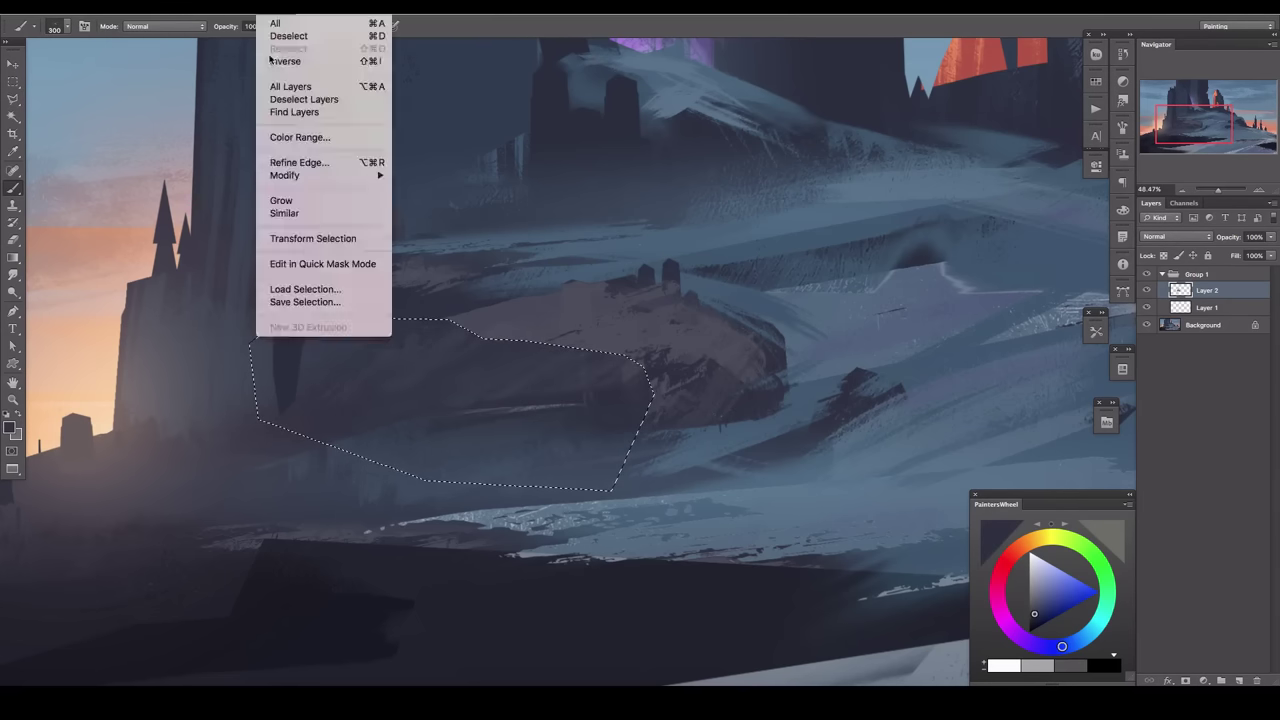
{"action": "key", "text": "bracketright"}
{"action": "key", "text": "bracketright"}
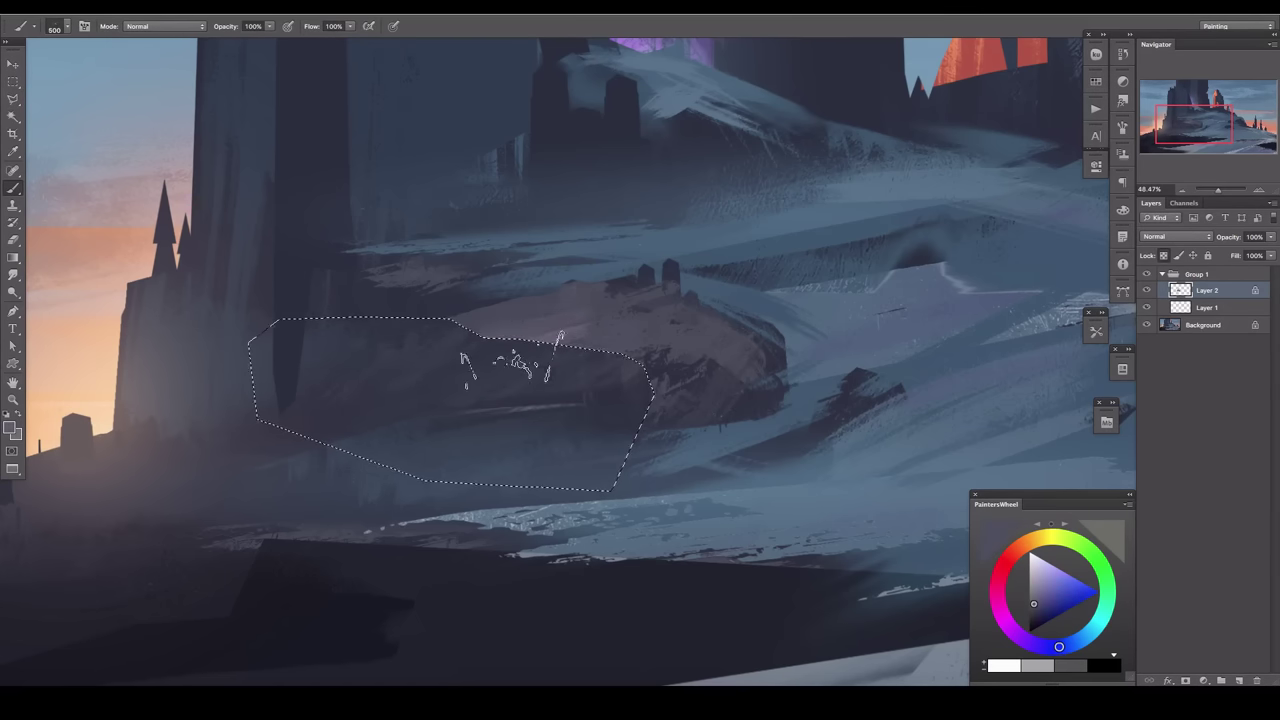
{"action": "key", "text": "ctrl+d"}
Flip the canvas horizontally and lower the opacities of Layer 2 and Layer 1.
{"action": "left_click_drag", "start_coordinate": [1222, 190], "coordinate": [1214, 190]}
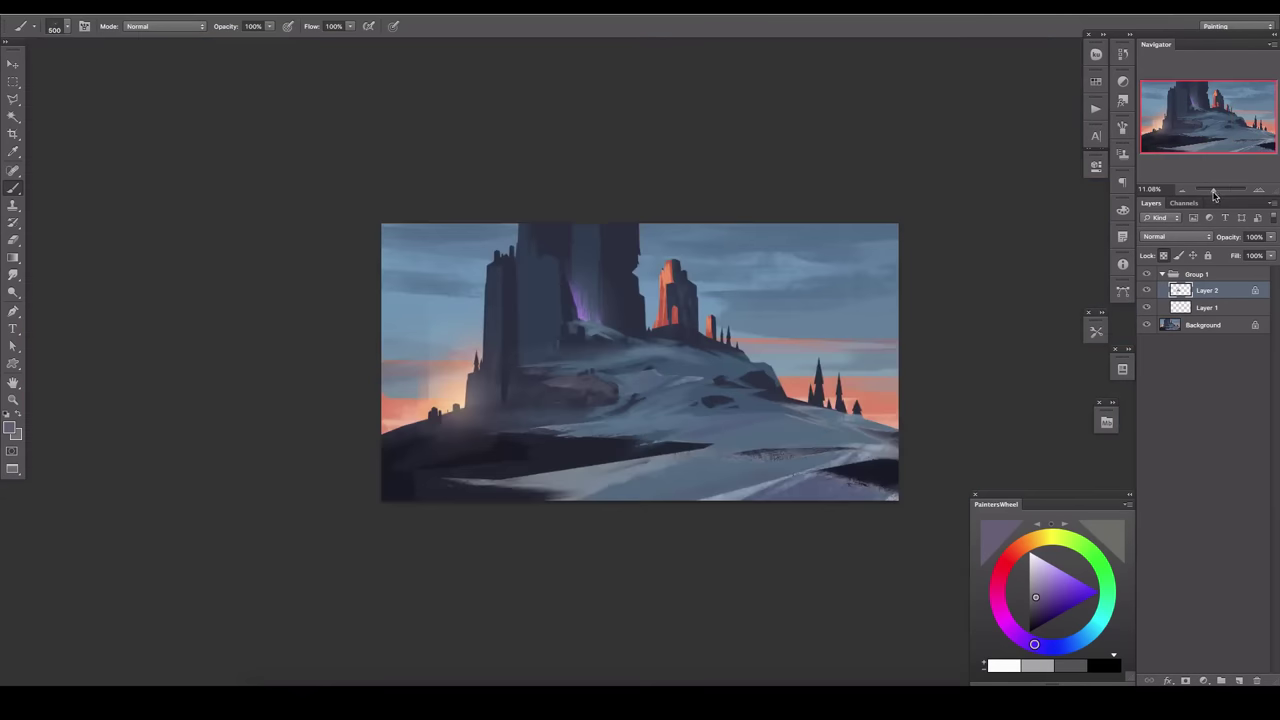
{"action": "key", "text": "h"}
{"action": "left_click_drag", "start_coordinate": [1270, 237], "coordinate": [1200, 256]}
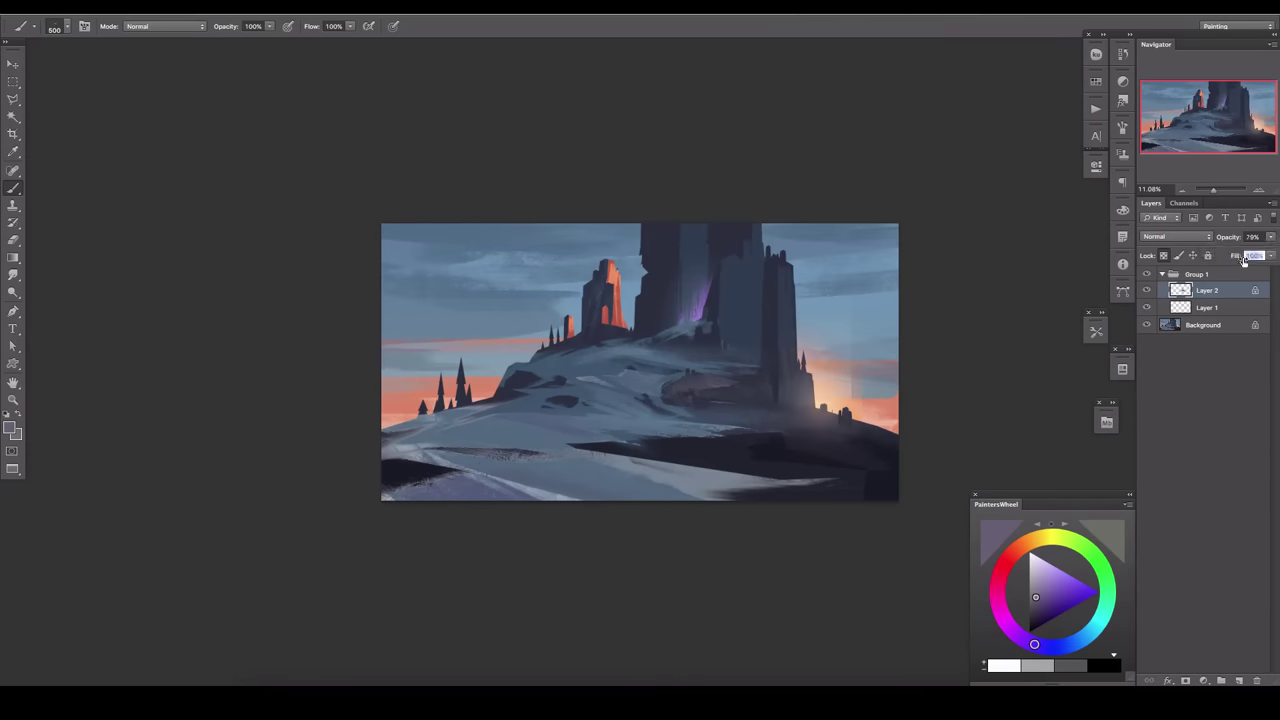
{"action": "left_click_drag", "start_coordinate": [1216, 190], "coordinate": [1219, 190]}
{"action": "key", "text": "alt+bracketleft"}
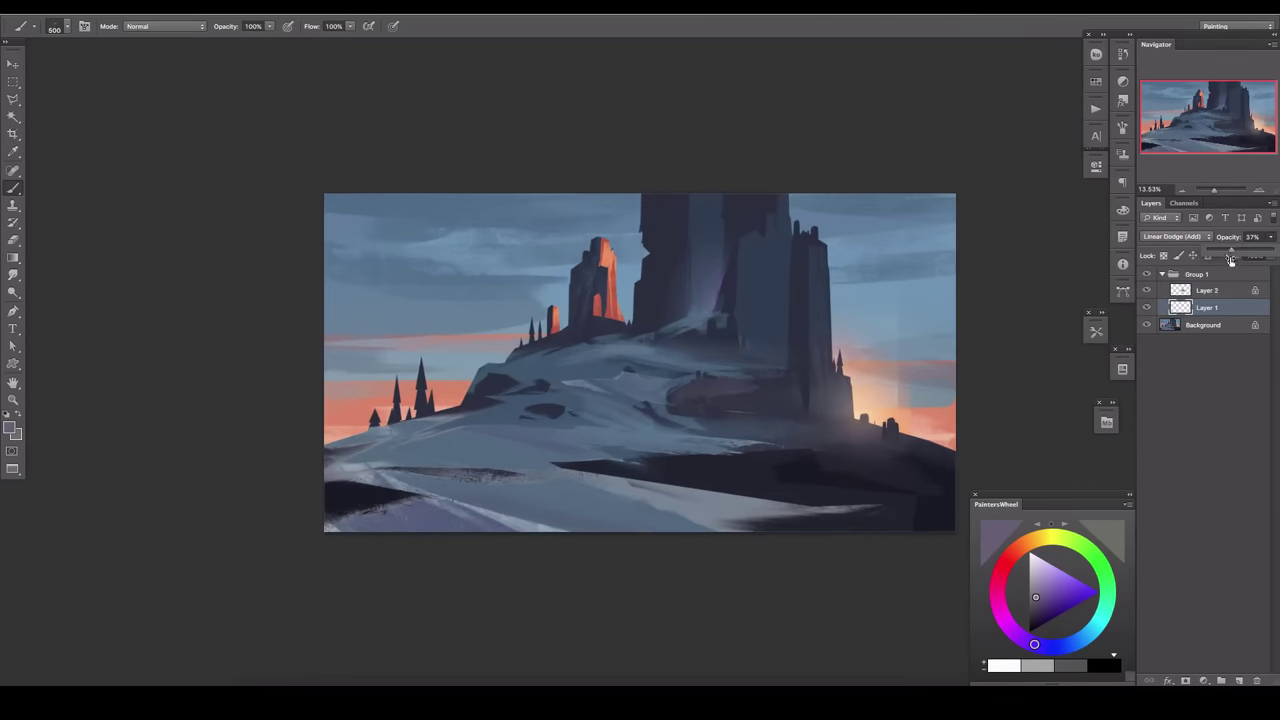
Add a new layer and lasso the tall tower's left face.
{"action": "key", "text": "ctrl+shift+alt+n"}
{"action": "key", "text": "ctrl+equal"}
{"action": "key", "text": "l"}
{"action": "left_click", "coordinate": [675, 318]}
{"action": "left_click", "coordinate": [675, 153]}
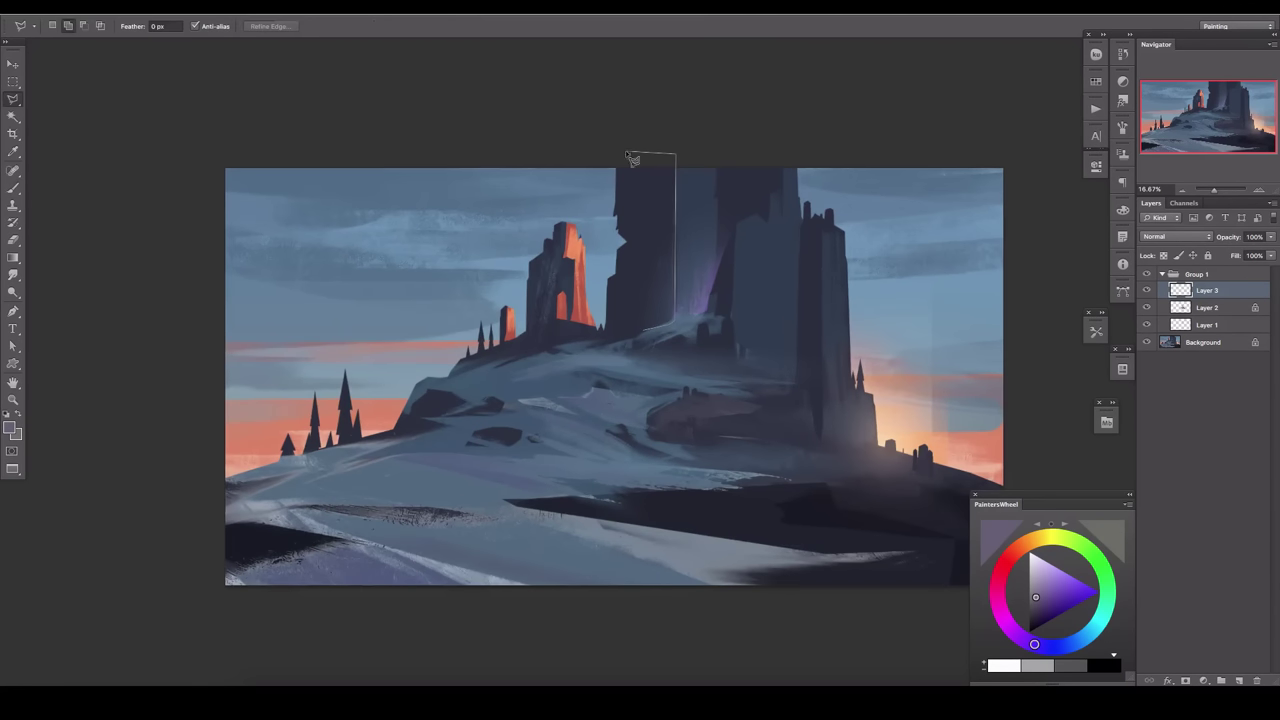
{"action": "double_click", "coordinate": [603, 346]}
Paint sampled dark shading inside the tower outline, then deselect.
{"action": "key", "text": "b"}
{"action": "left_click", "coordinate": [640, 300], "text": "alt"}
{"action": "left_click_drag", "start_coordinate": [666, 170], "coordinate": [655, 262]}
{"action": "left_click", "coordinate": [651, 232], "text": "alt"}
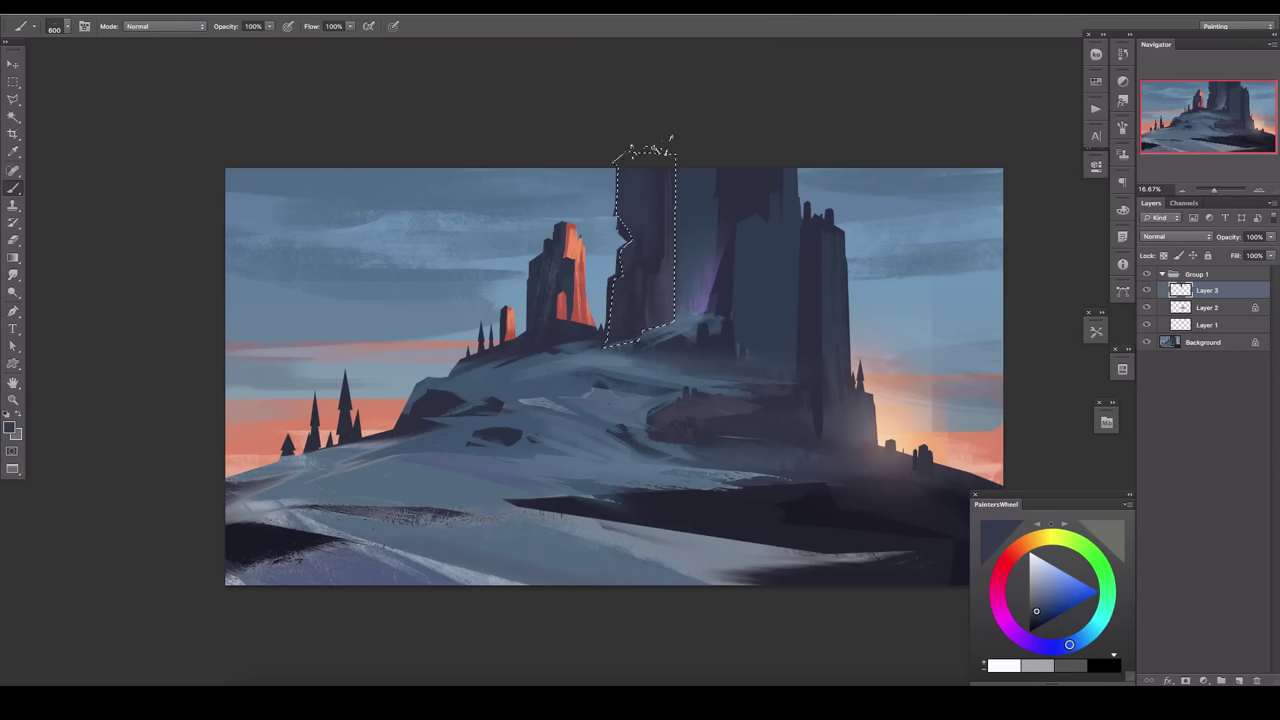
{"action": "key", "text": "ctrl+d"}
Paint a dark stroke in an outlined area near the tower top, then sample a lighter tower tone.
{"action": "key", "text": "l"}
{"action": "double_click", "coordinate": [748, 150]}
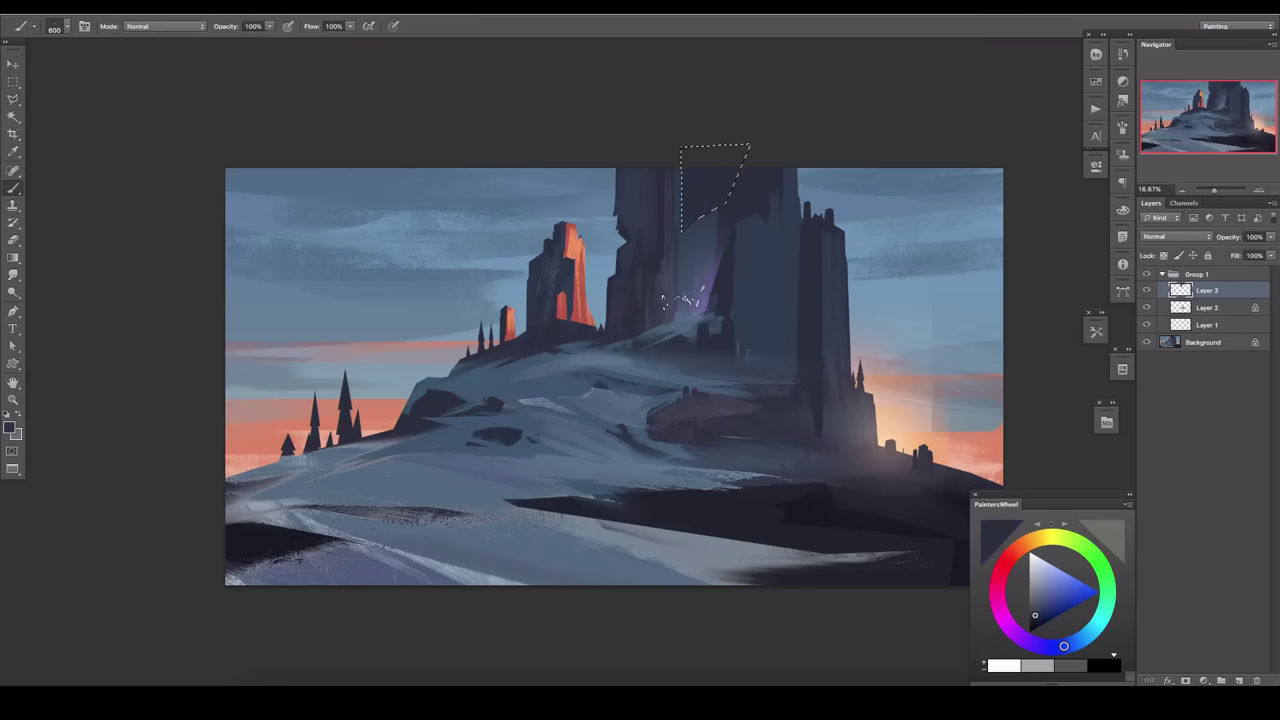
{"action": "key", "text": "b"}
{"action": "left_click_drag", "start_coordinate": [722, 348], "coordinate": [808, 242]}
{"action": "key", "text": "ctrl+d"}
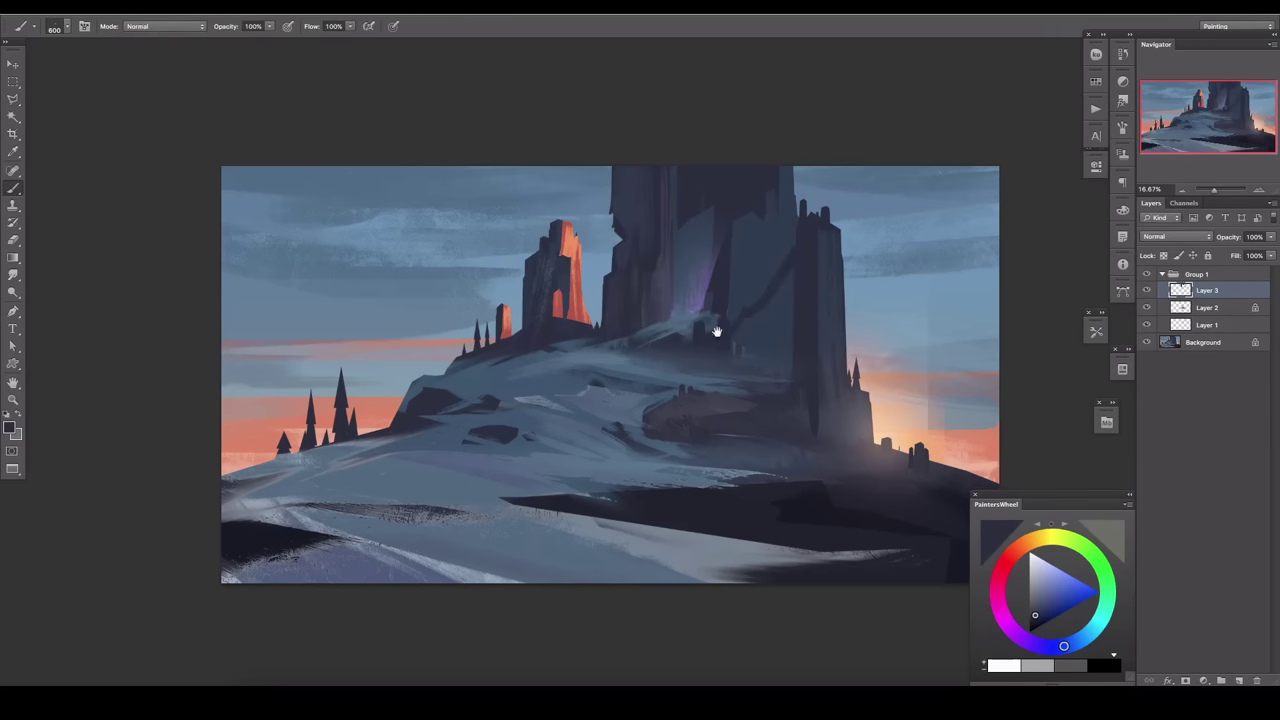
{"action": "scroll", "coordinate": [729, 306], "scroll_direction": "down", "scroll_amount": 5}
{"action": "left_click", "coordinate": [762, 302], "text": "alt"}
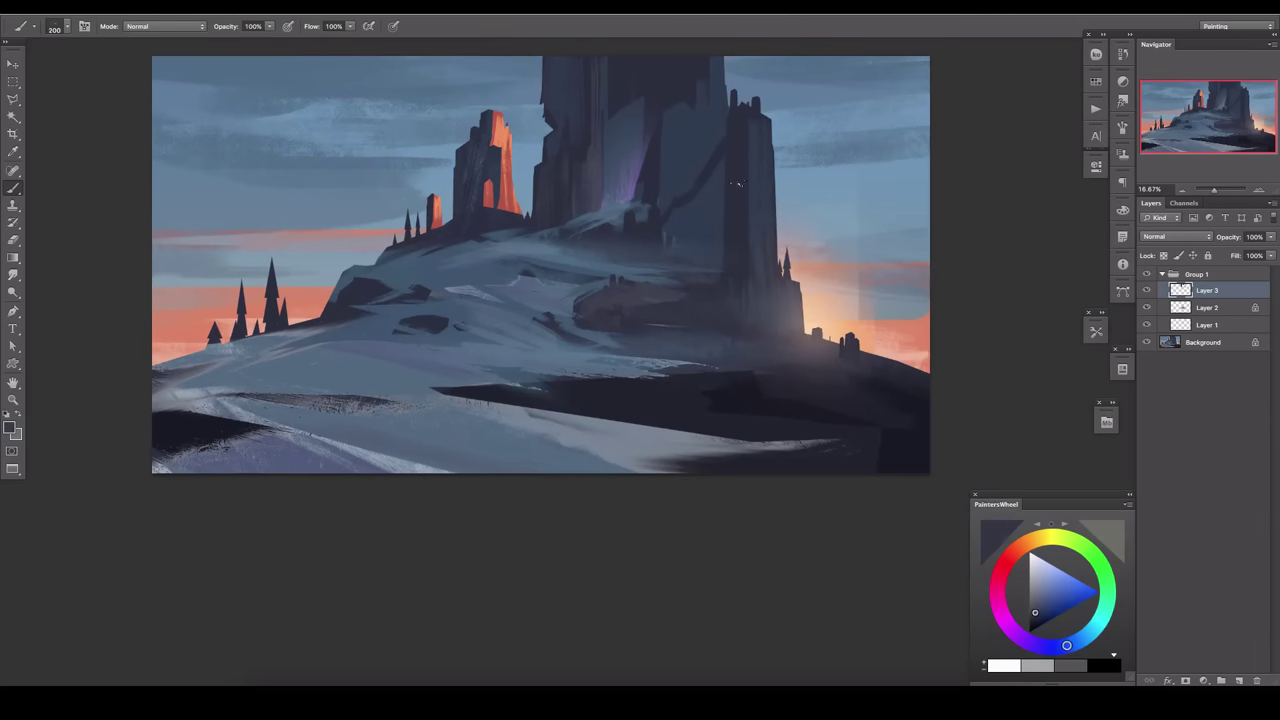
Outline the castle's lower right wall and sample a colour for it.
{"action": "key", "text": "l"}
{"action": "left_click", "coordinate": [800, 287]}
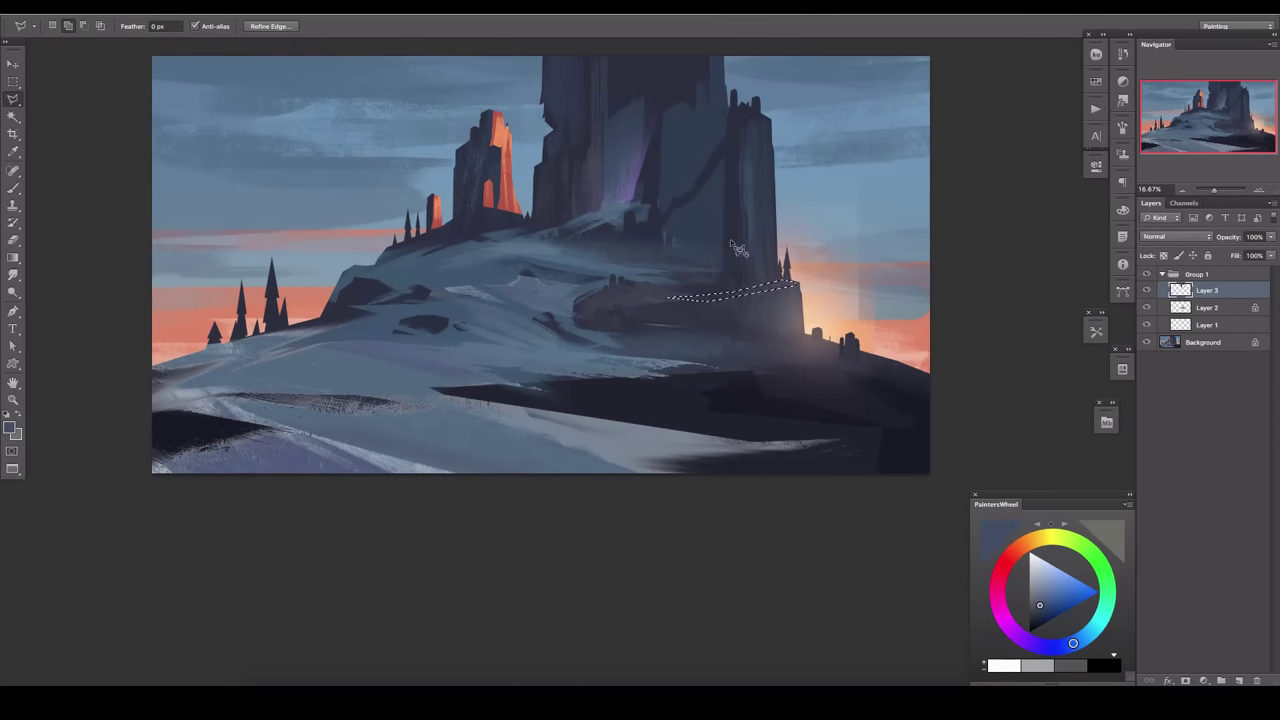
{"action": "left_click", "coordinate": [668, 218]}
{"action": "double_click", "coordinate": [728, 198]}
{"action": "key", "text": "b"}
{"action": "left_click", "coordinate": [838, 207], "text": "alt"}
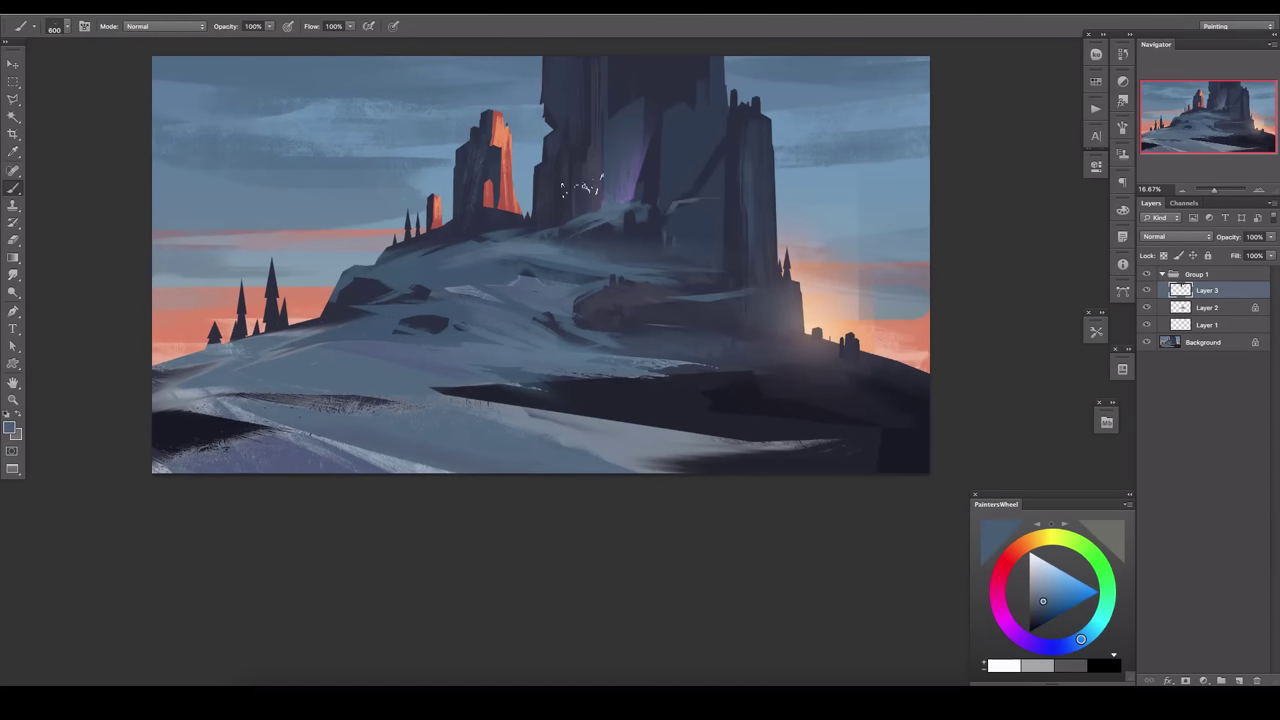
{"action": "key", "text": "e"}
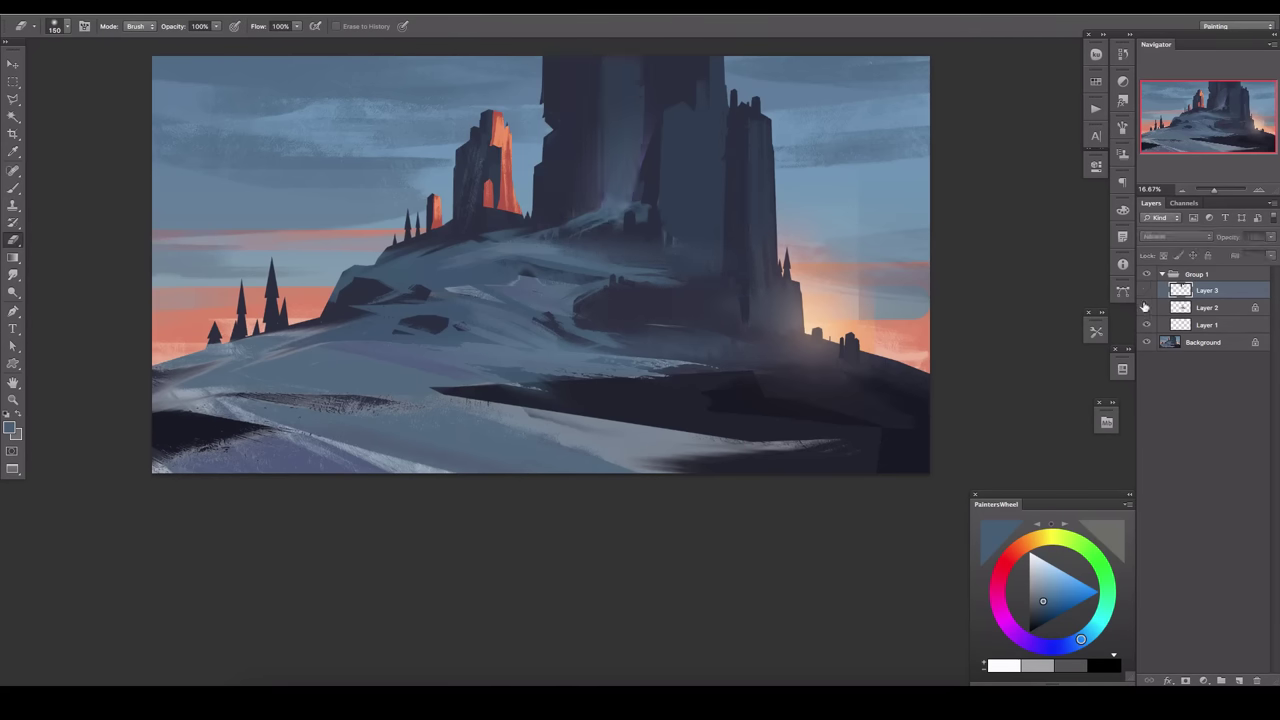
Hide and restore the panels to review the painting, then zoom in on the slope and rock.
{"action": "left_click_drag", "start_coordinate": [531, 295], "coordinate": [577, 311]}
{"action": "key", "text": "Tab"}
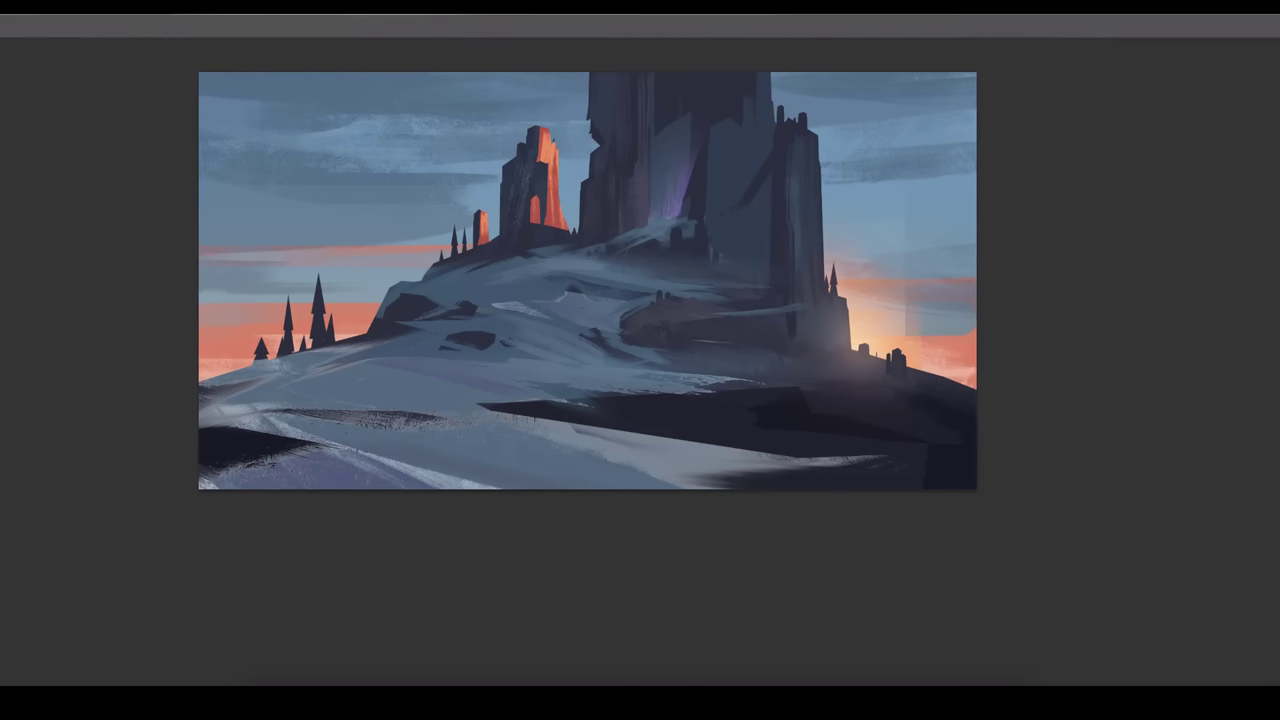
{"action": "key", "text": "Tab"}
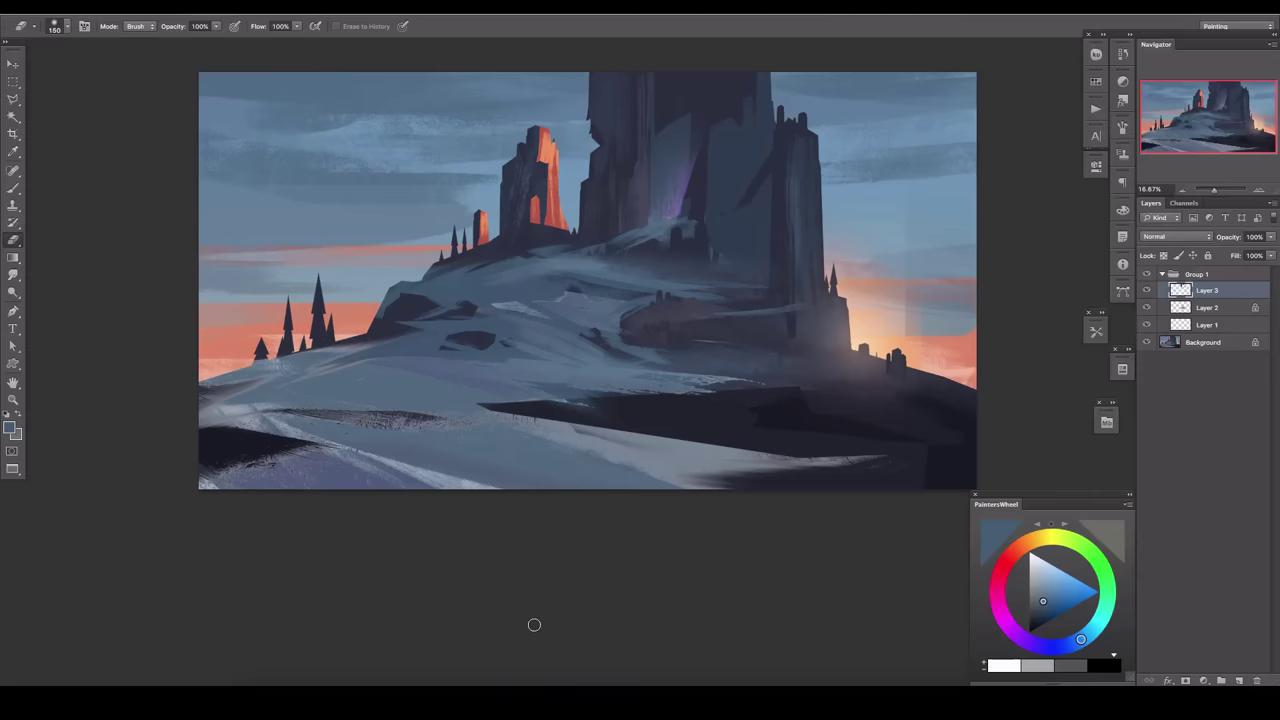
{"action": "key", "text": "ctrl+plus"}
{"action": "key", "text": "ctrl+plus"}
Sample the purplish hill tone and brush light curved snow strokes across the brown rock ledge.
{"action": "left_click_drag", "start_coordinate": [602, 337], "coordinate": [620, 194]}
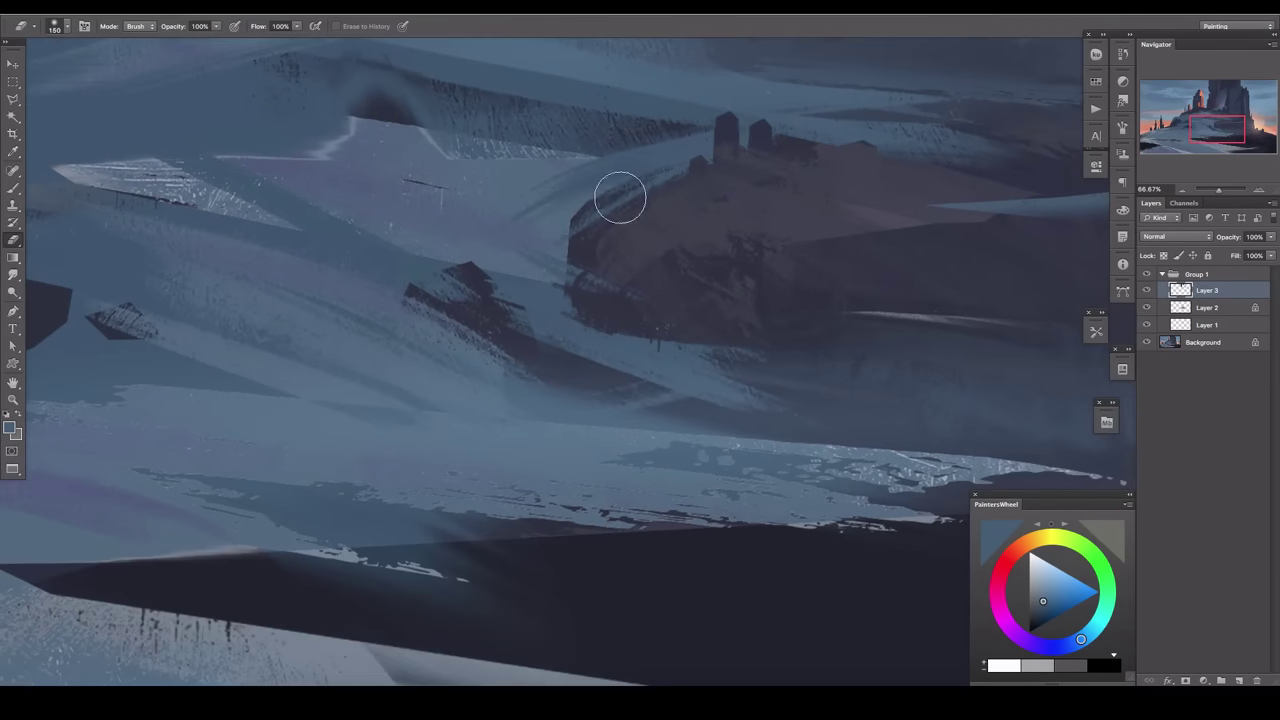
{"action": "key", "text": "b"}
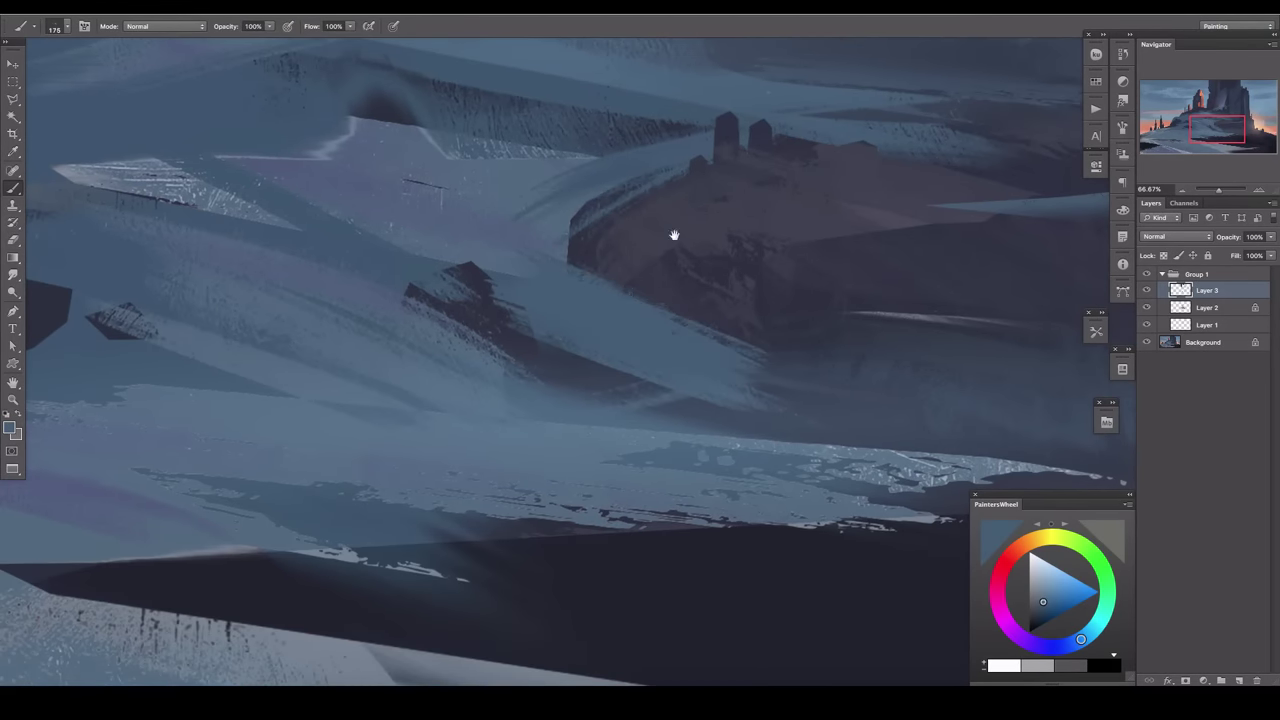
{"action": "left_click_drag", "start_coordinate": [674, 235], "coordinate": [553, 320]}
{"action": "key", "text": "l"}
{"action": "key", "text": "b"}
{"action": "left_click", "coordinate": [595, 338], "text": "alt"}
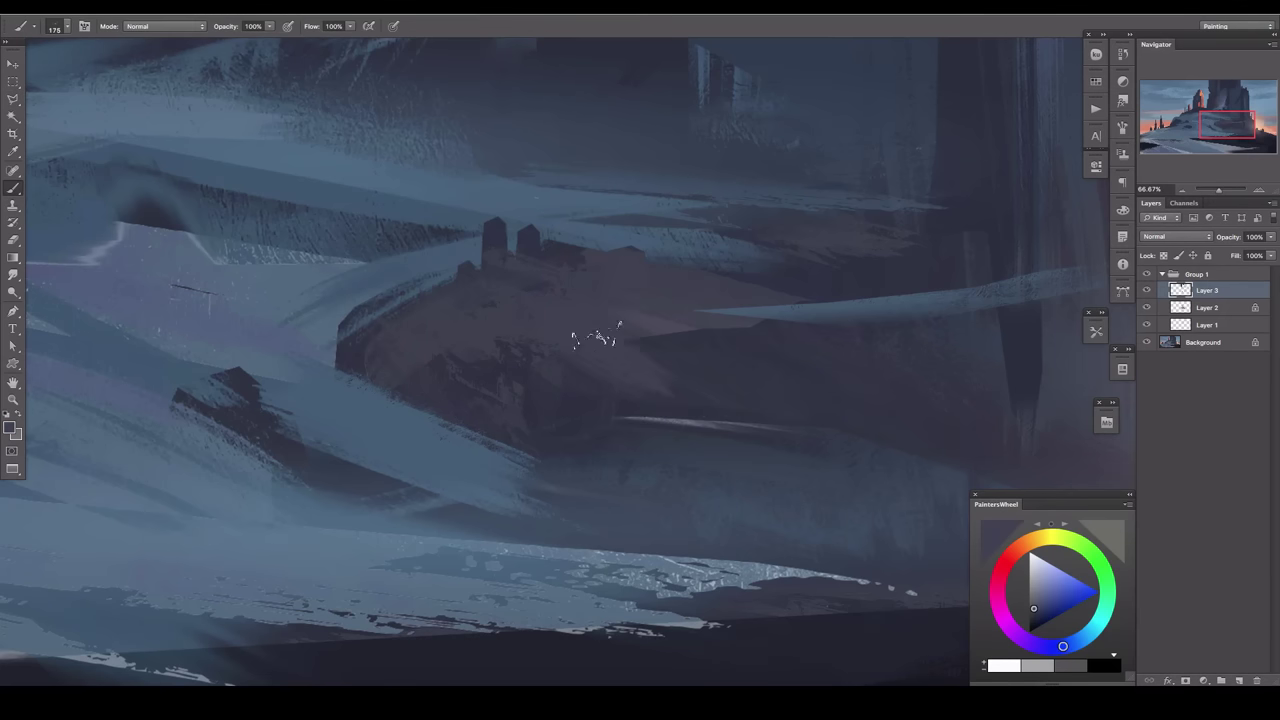
{"action": "key", "text": "bracketright"}
{"action": "left_click_drag", "start_coordinate": [600, 352], "coordinate": [660, 425]}
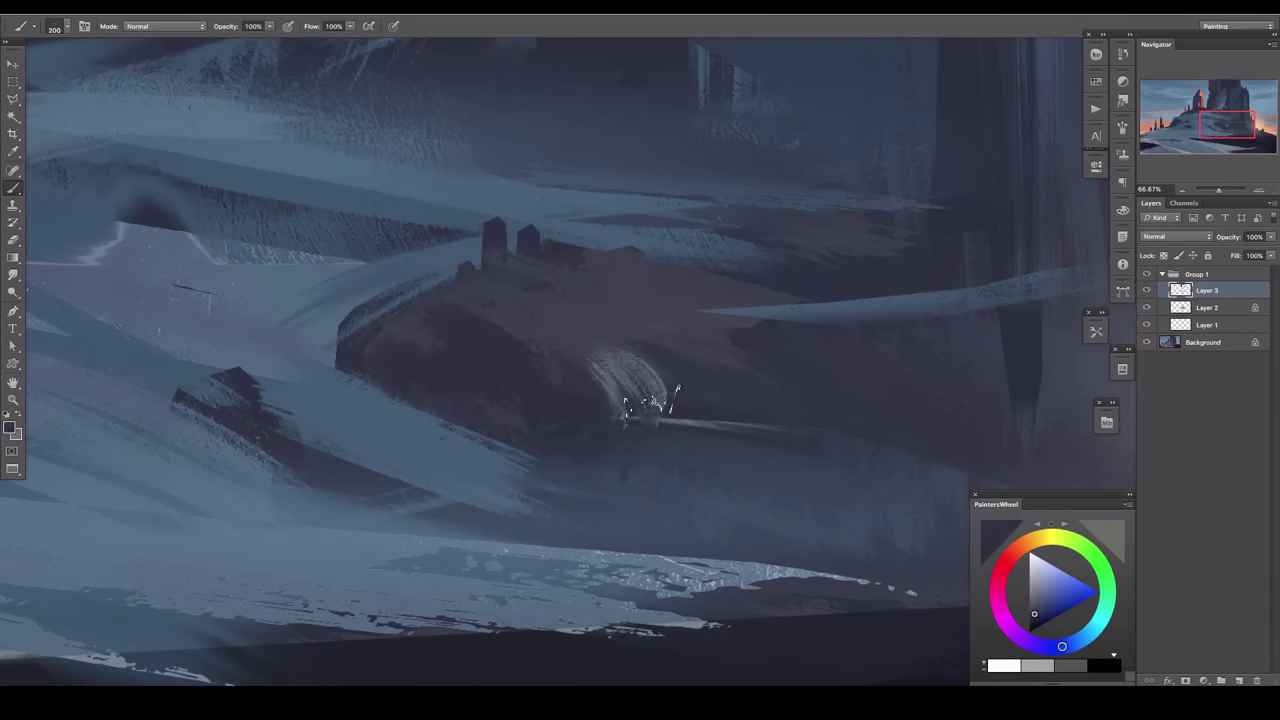
{"action": "mouse_move", "coordinate": [575, 290]}
{"action": "left_mouse_down"}
{"action": "mouse_move", "coordinate": [625, 345]}
{"action": "mouse_move", "coordinate": [535, 341]}
{"action": "left_mouse_up"}
{"action": "left_click", "coordinate": [558, 318], "text": "alt"}
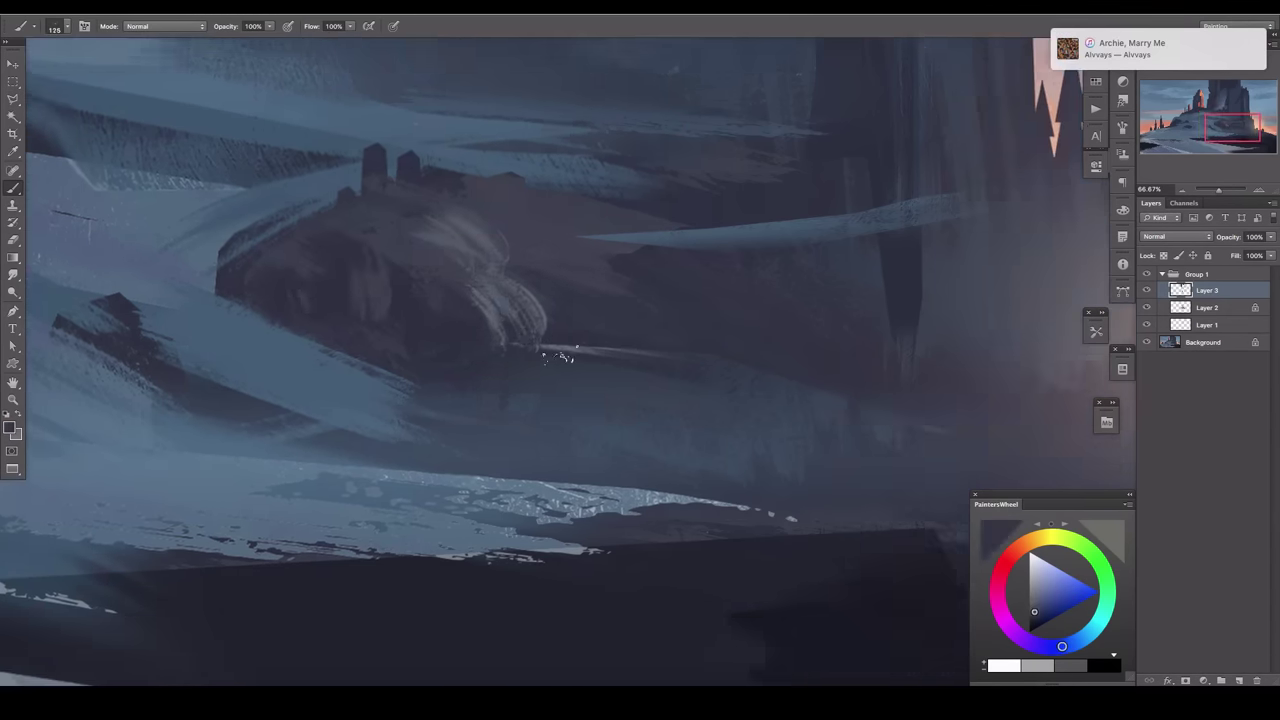
{"action": "left_click_drag", "start_coordinate": [403, 425], "coordinate": [680, 343]}
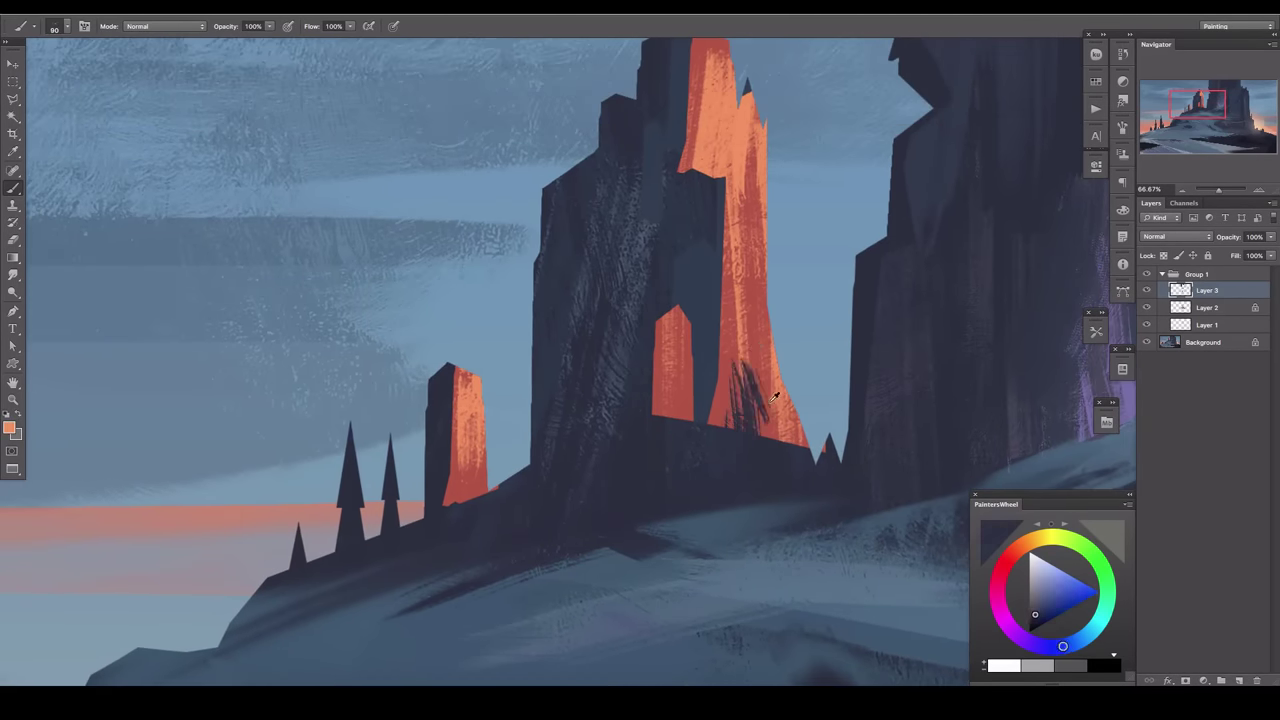
Paint orange light on the lit spire, then purple glow and dark streaks across the cliff face.
{"action": "left_click_drag", "start_coordinate": [760, 340], "coordinate": [728, 470]}
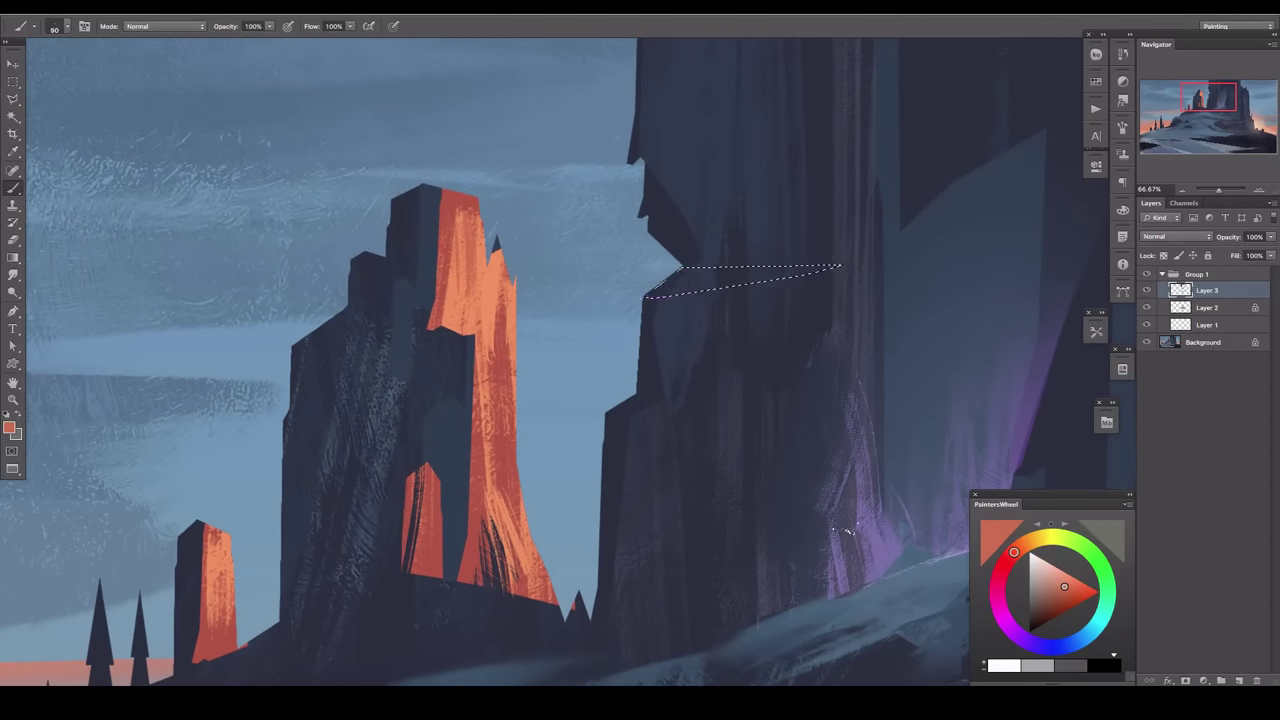
{"action": "left_click_drag", "start_coordinate": [848, 530], "coordinate": [750, 342]}
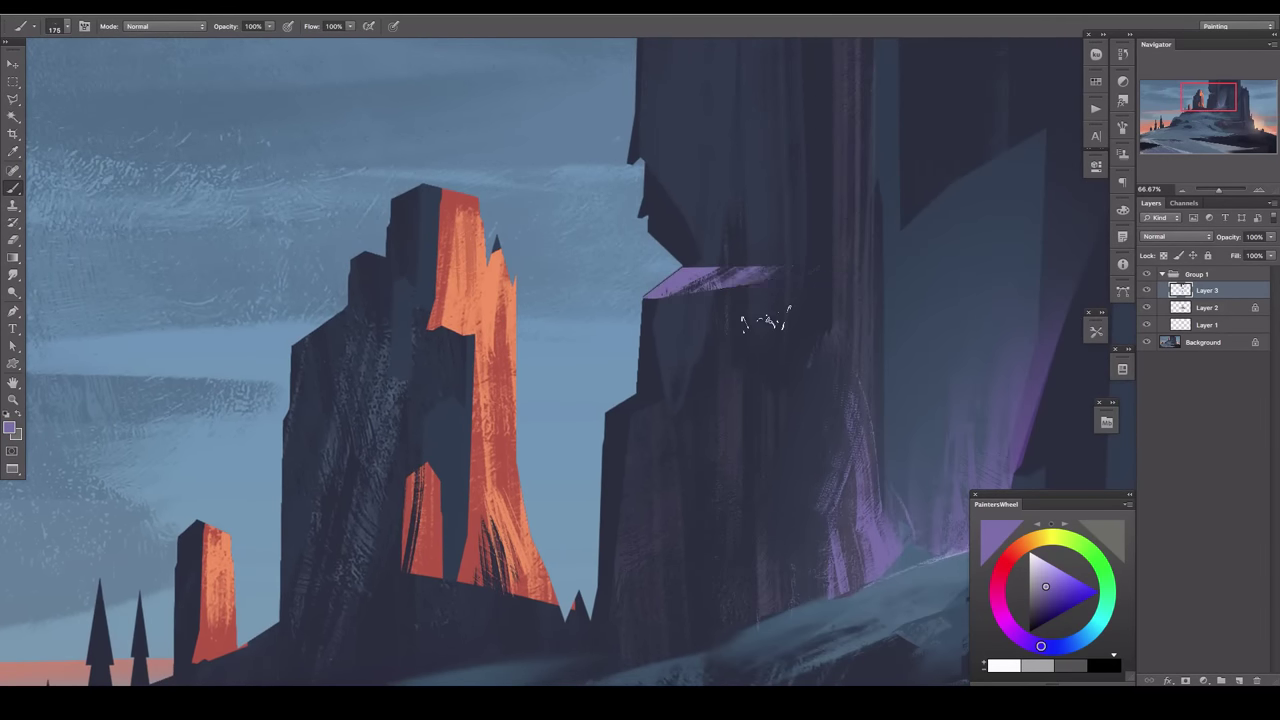
{"action": "mouse_move", "coordinate": [612, 410]}
{"action": "left_mouse_down"}
{"action": "mouse_move", "coordinate": [678, 408]}
{"action": "mouse_move", "coordinate": [750, 490]}
{"action": "left_mouse_up"}
{"action": "left_click_drag", "start_coordinate": [825, 298], "coordinate": [555, 305]}
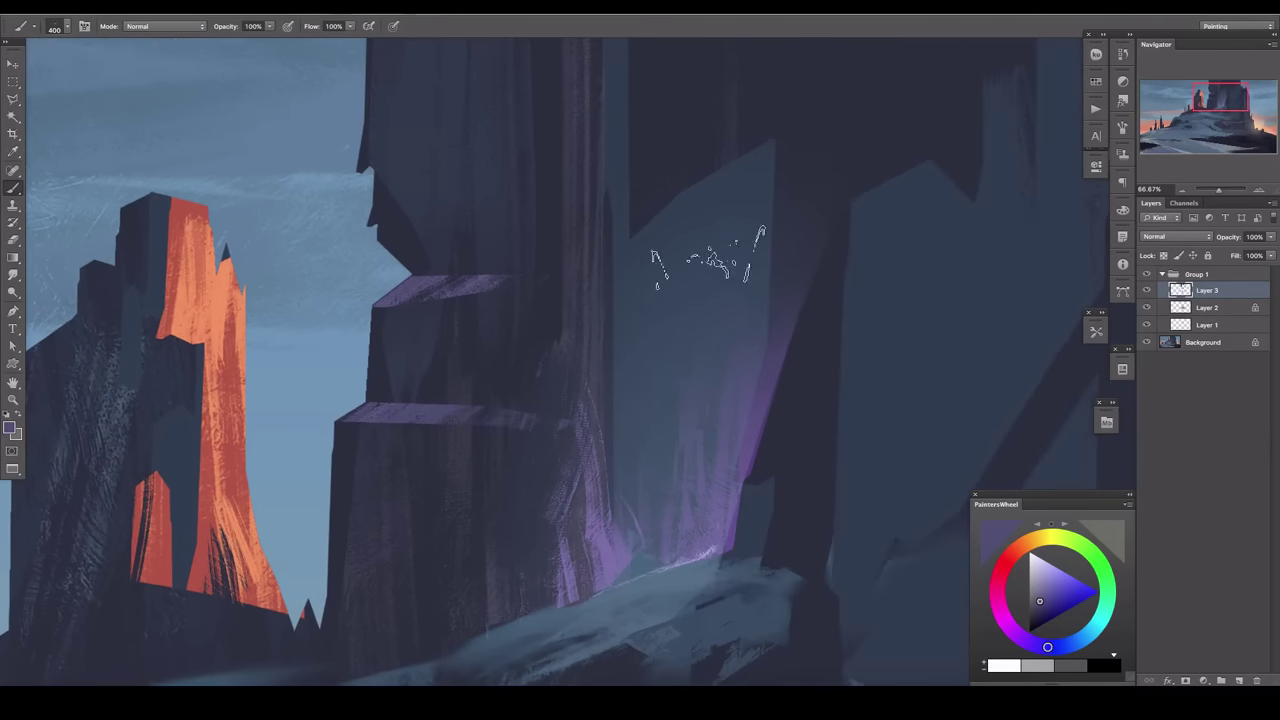
With a smaller brush, add more dark strokes down the cliff and outline another cliff area.
{"action": "key", "text": "bracketleft"}
{"action": "key", "text": "bracketleft"}
{"action": "key", "text": "bracketleft"}
{"action": "left_click_drag", "start_coordinate": [740, 160], "coordinate": [632, 102]}
{"action": "key", "text": "l"}
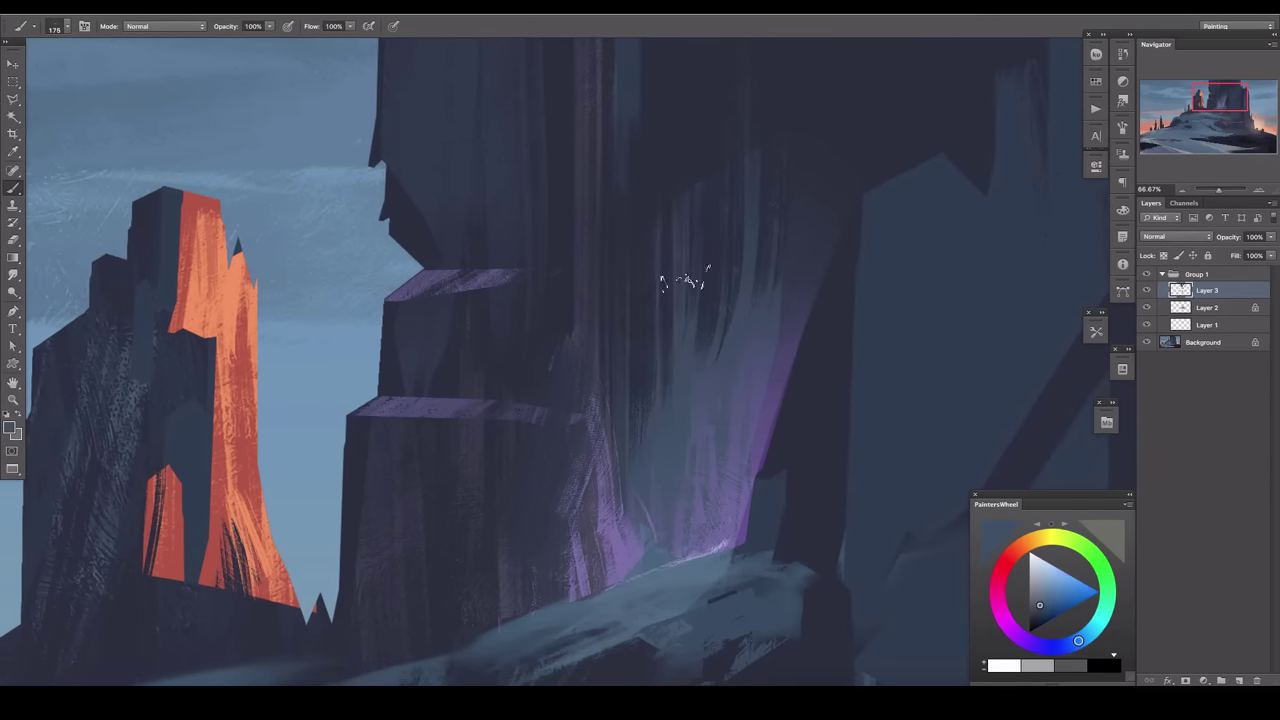
{"action": "left_click", "coordinate": [632, 535]}
{"action": "double_click", "coordinate": [642, 463]}
{"action": "key", "text": "b"}
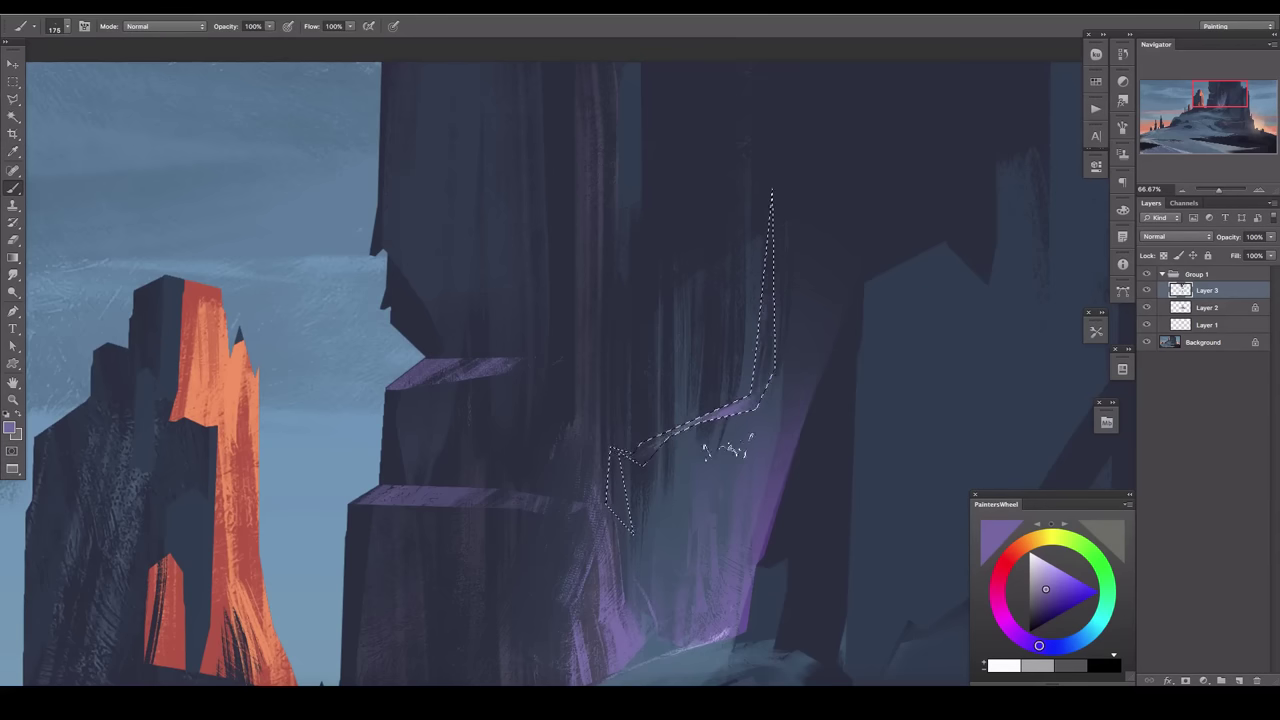
{"action": "key", "text": "ctrl+d"}
Outline a strip on the right cliff and paint dark blue strokes beside the purple glow.
{"action": "key", "text": "l"}
{"action": "left_click", "coordinate": [617, 578]}
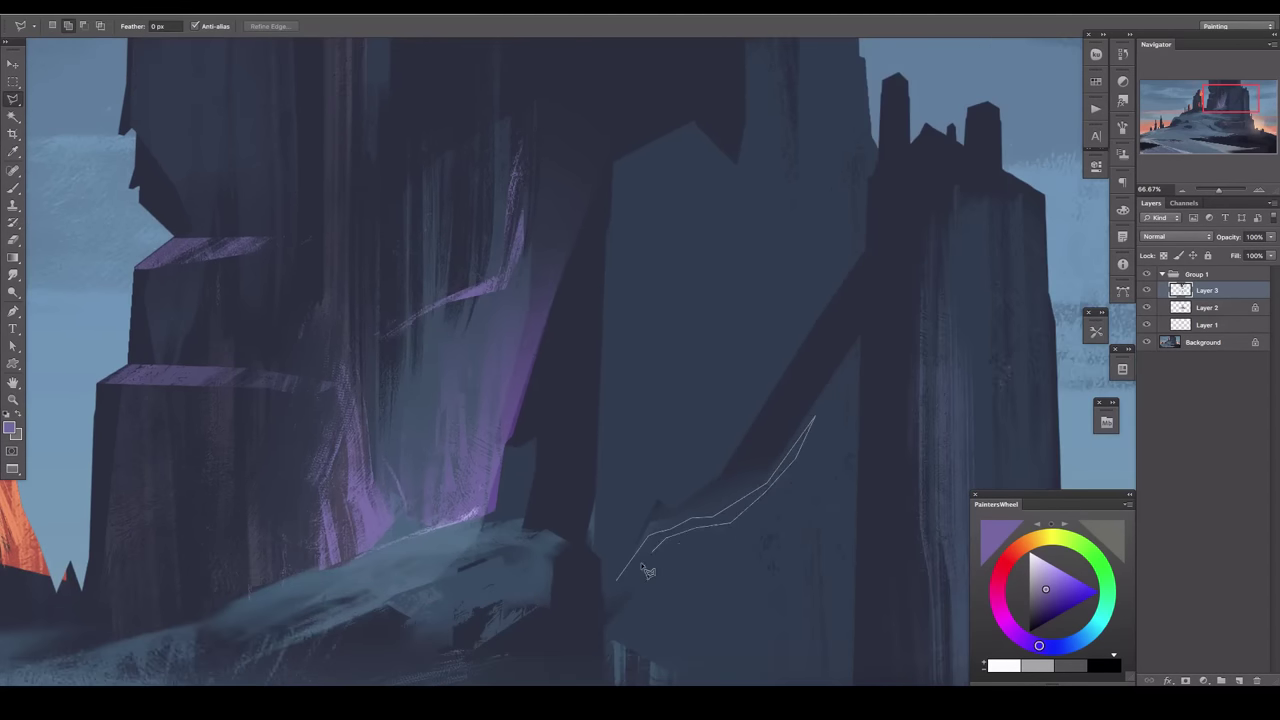
{"action": "double_click", "coordinate": [648, 572]}
{"action": "left_click_drag", "start_coordinate": [648, 572], "coordinate": [648, 420]}
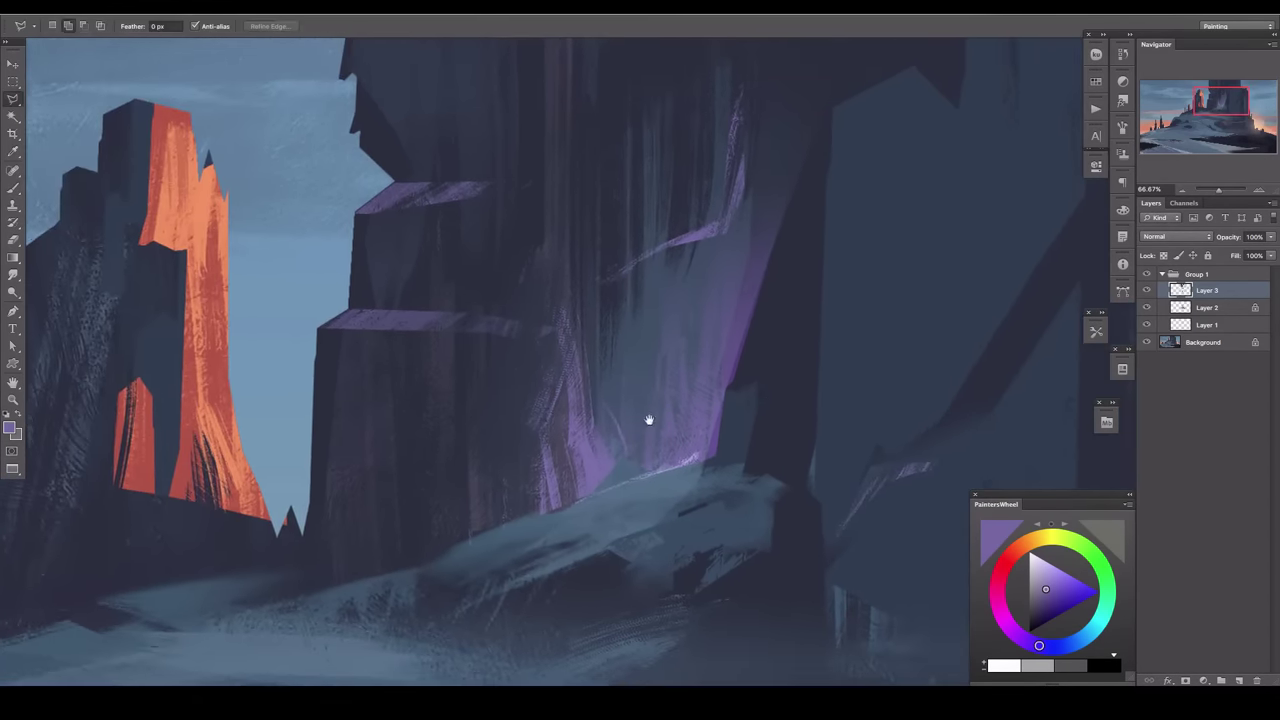
{"action": "key", "text": "b"}
{"action": "left_click", "coordinate": [663, 446], "text": "alt"}
{"action": "left_click_drag", "start_coordinate": [715, 470], "coordinate": [728, 380]}
{"action": "left_click_drag", "start_coordinate": [755, 235], "coordinate": [776, 347]}
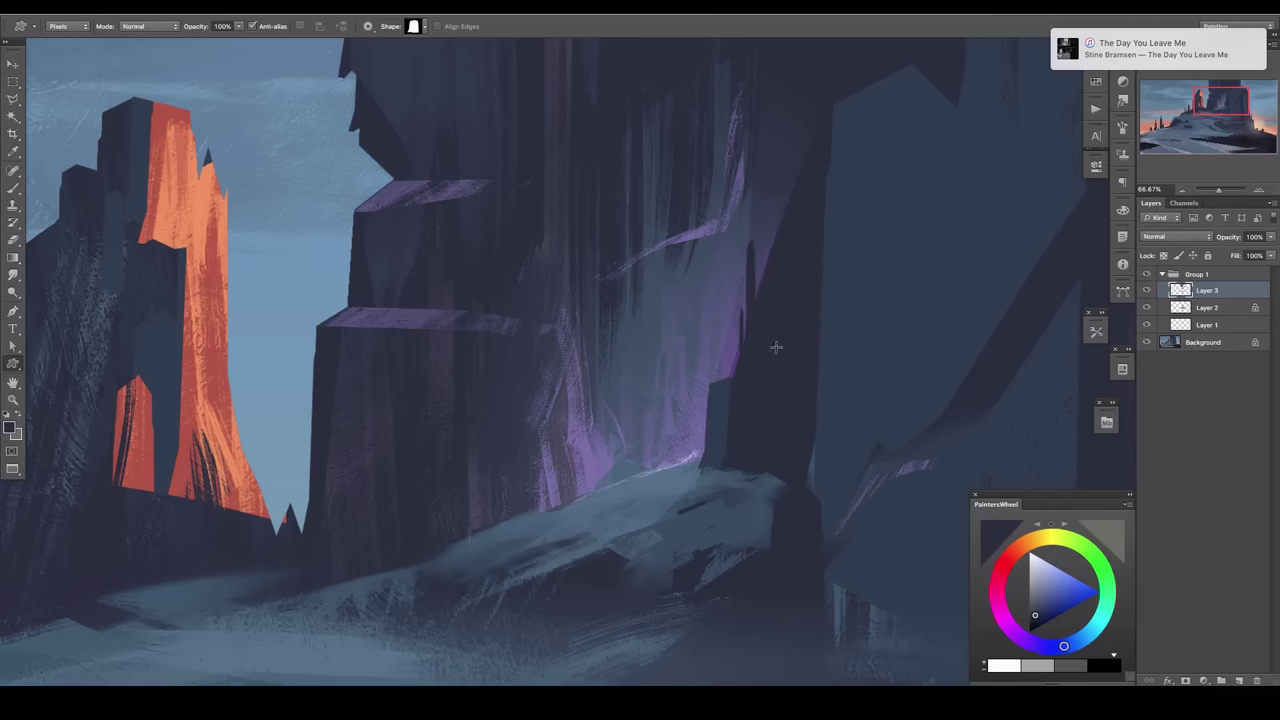
Zoom out, flip the canvas horizontally, and fit the whole painting in view.
{"action": "key", "text": "ctrl+minus"}
{"action": "key", "text": "ctrl+minus"}
{"action": "key", "text": "ctrl+minus"}
{"action": "key", "text": "h"}
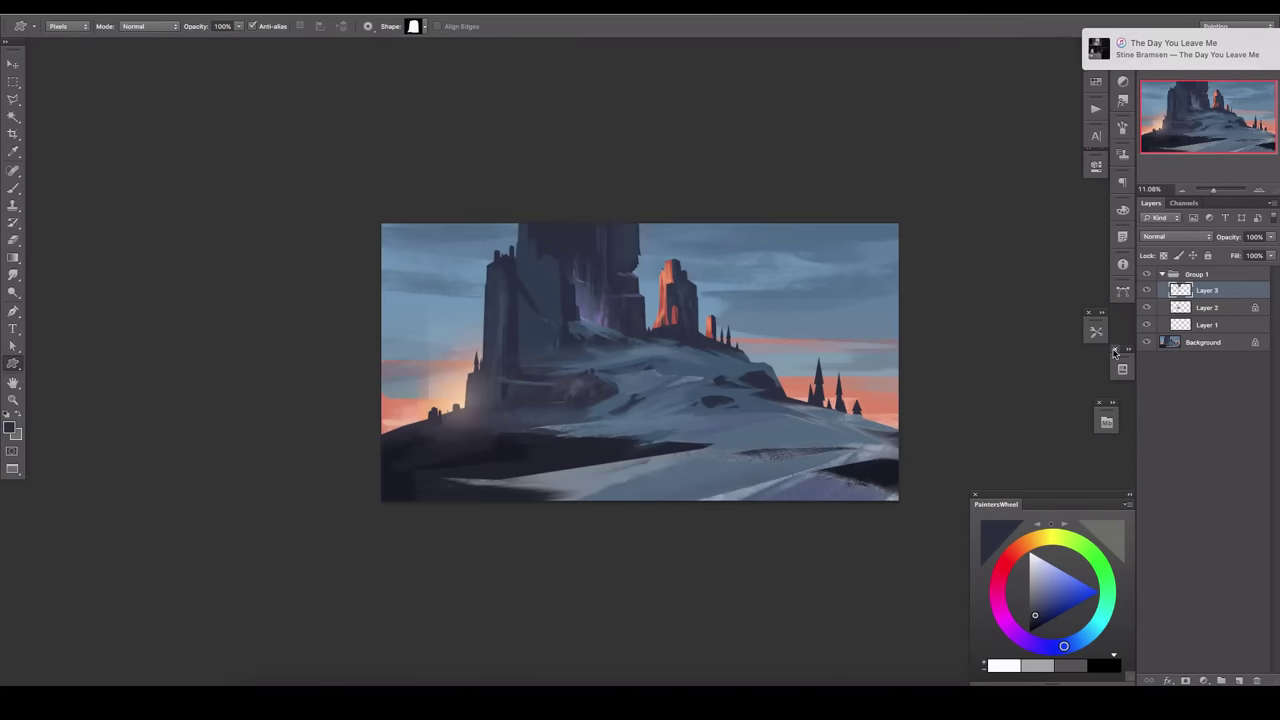
{"action": "key", "text": "ctrl+0"}
Lasso the upper cliff face into a selection.
{"action": "scroll", "coordinate": [676, 380], "scroll_direction": "up", "scroll_amount": 3}
{"action": "key", "text": "l"}
{"action": "left_click", "coordinate": [580, 325]}
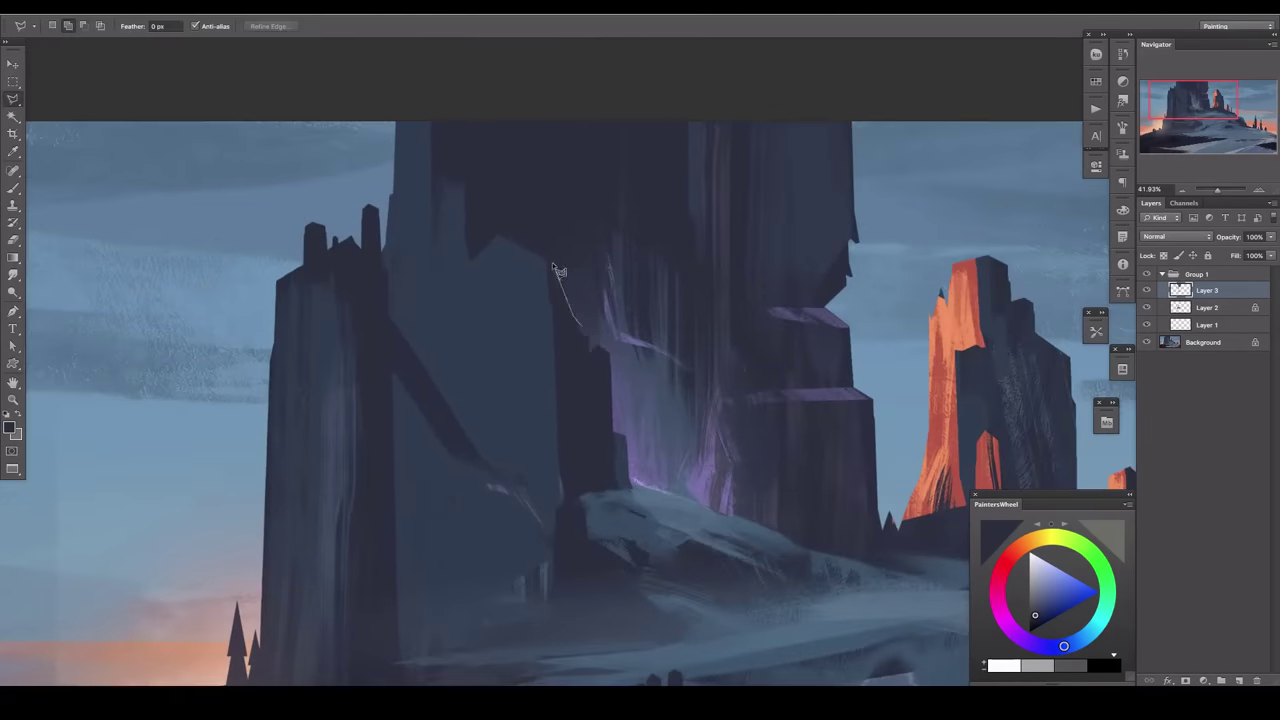
{"action": "left_click", "coordinate": [743, 195]}
{"action": "double_click", "coordinate": [755, 465]}
On a new layer, paint light purple streaks inside the cliff selection, then deselect and zoom out.
{"action": "key", "text": "ctrl+shift+alt+n"}
{"action": "key", "text": "b"}
{"action": "left_click", "coordinate": [1041, 596]}
{"action": "left_click_drag", "start_coordinate": [610, 220], "coordinate": [605, 335]}
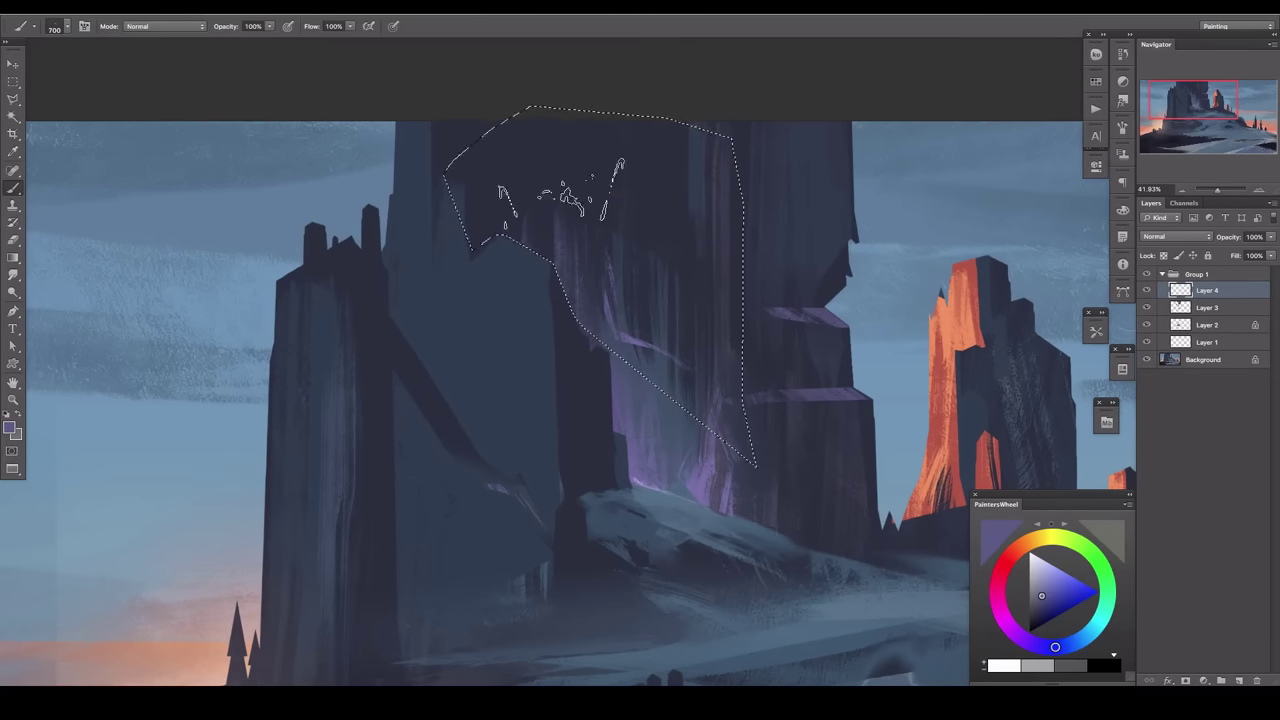
{"action": "key", "text": "ctrl+d"}
{"action": "key", "text": "e"}
{"action": "scroll", "coordinate": [494, 200], "scroll_direction": "down", "scroll_amount": 3}
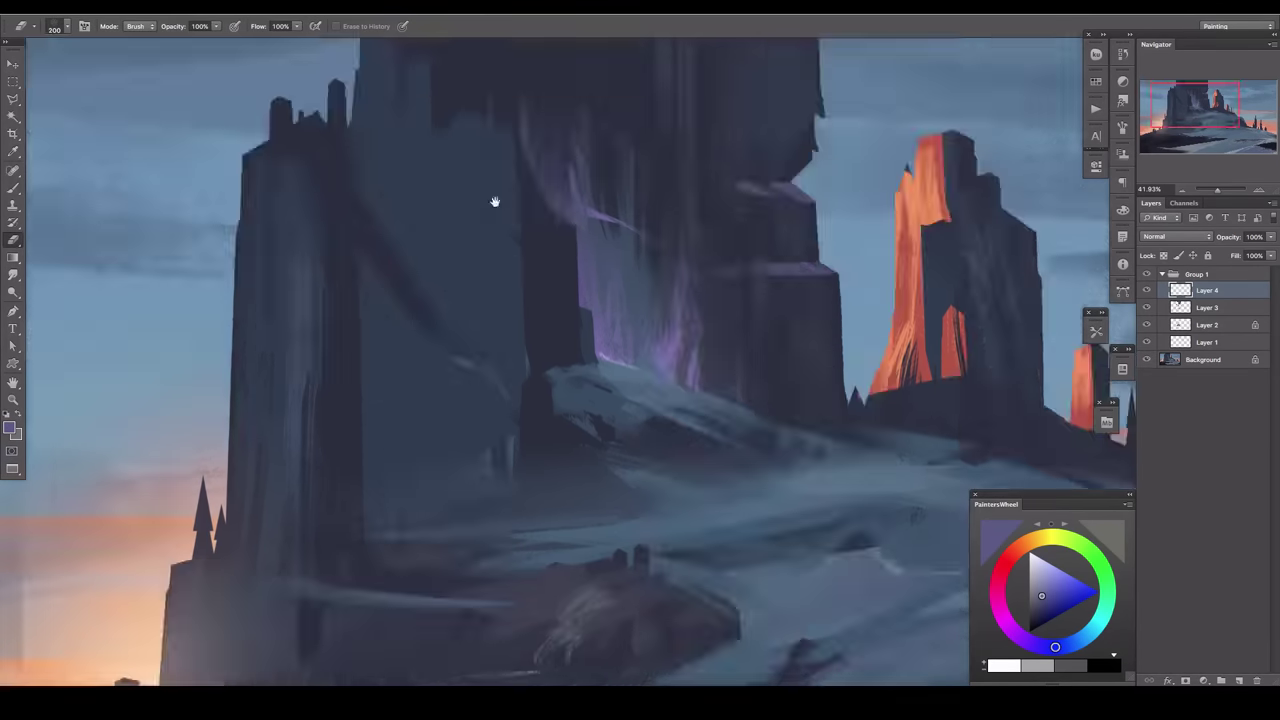
{"action": "scroll", "coordinate": [747, 232], "scroll_direction": "down", "scroll_amount": 4}
{"action": "key", "text": "b"}
{"action": "left_click_drag", "start_coordinate": [1217, 189], "coordinate": [1215, 189]}
Add a sunset-haze layer, picking peach and blue-grey colours with a larger brush.
{"action": "key", "text": "ctrl+shift+alt+n"}
{"action": "left_click", "coordinate": [500, 386], "text": "alt"}
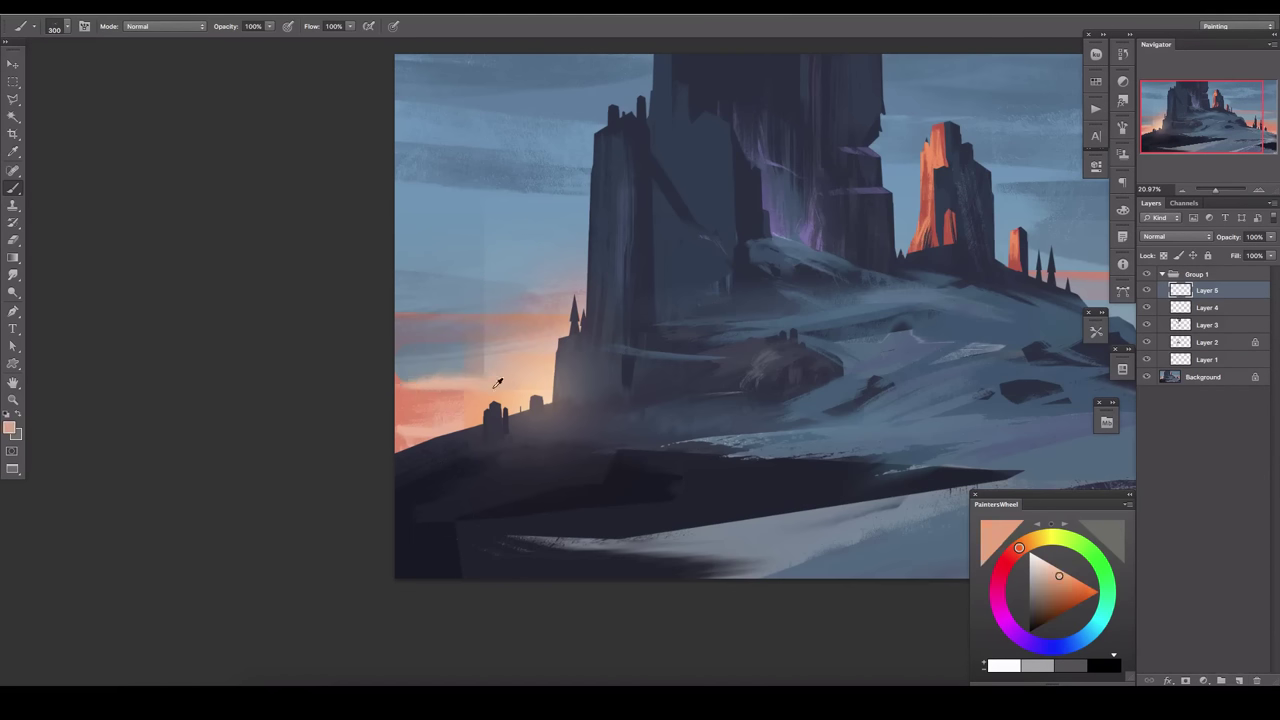
{"action": "key", "text": "bracketright"}
{"action": "key", "text": "bracketright"}
{"action": "left_click", "coordinate": [420, 365], "text": "alt"}
{"action": "left_click", "coordinate": [521, 362], "text": "alt"}
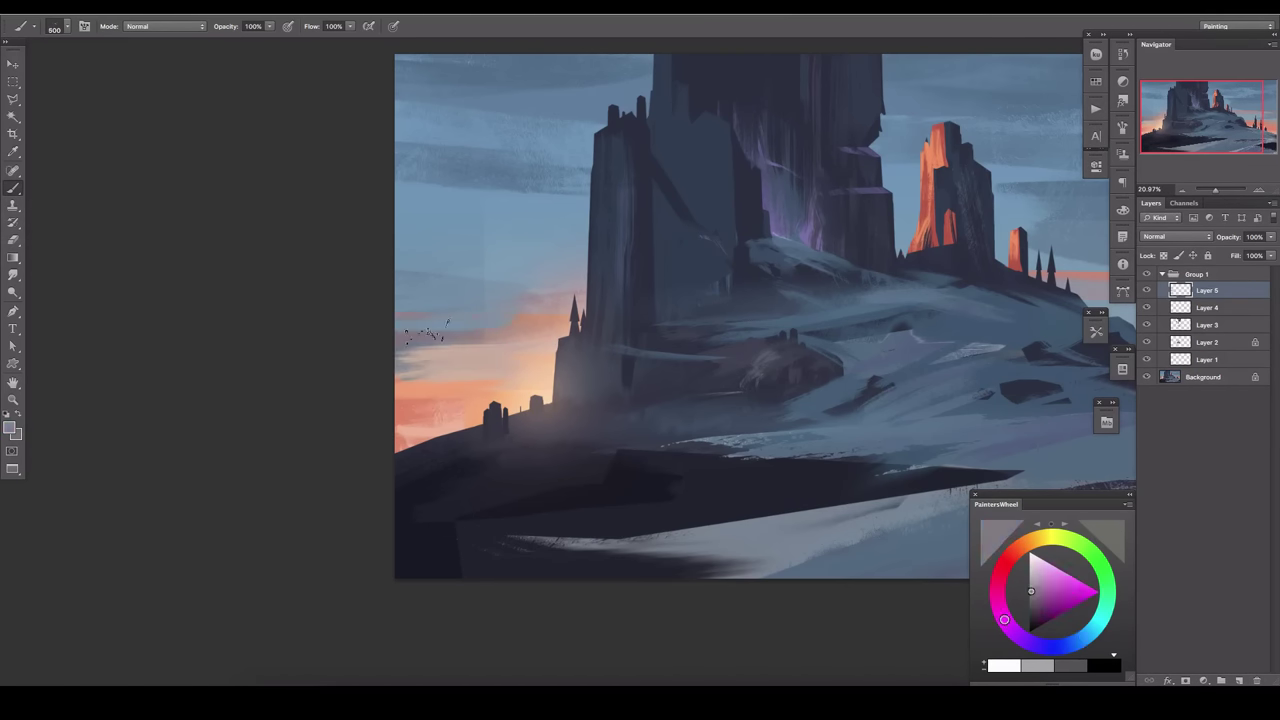
{"action": "key", "text": "bracketright"}
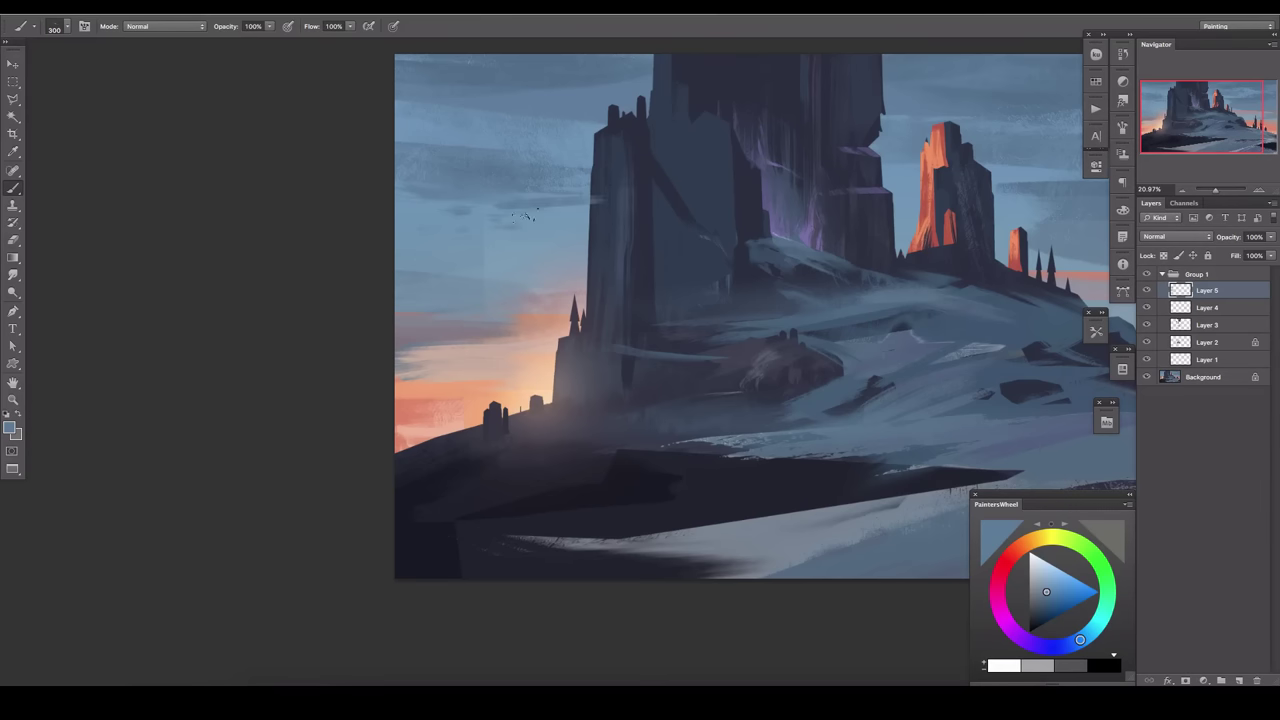
{"action": "key", "text": "e"}
{"action": "key", "text": "b"}
Hide and restore the panels to review the painting, then fit it in view.
{"action": "key", "text": "Tab"}
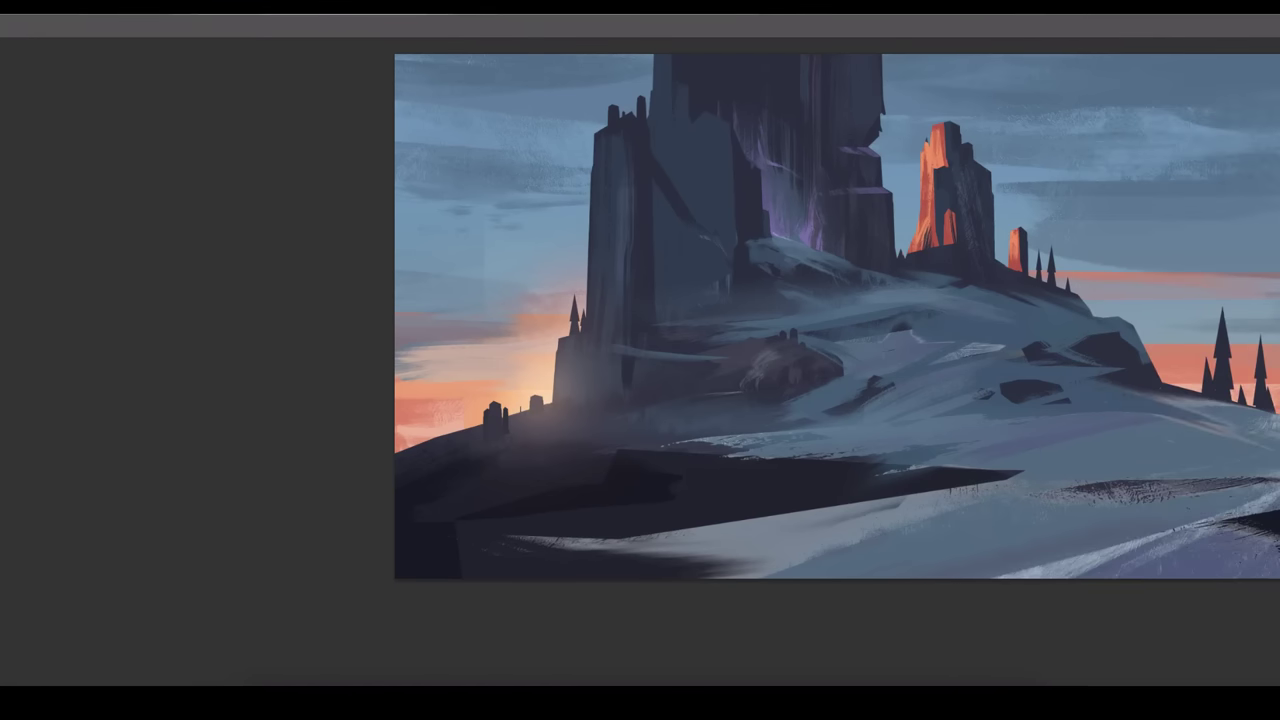
{"action": "key", "text": "Tab"}
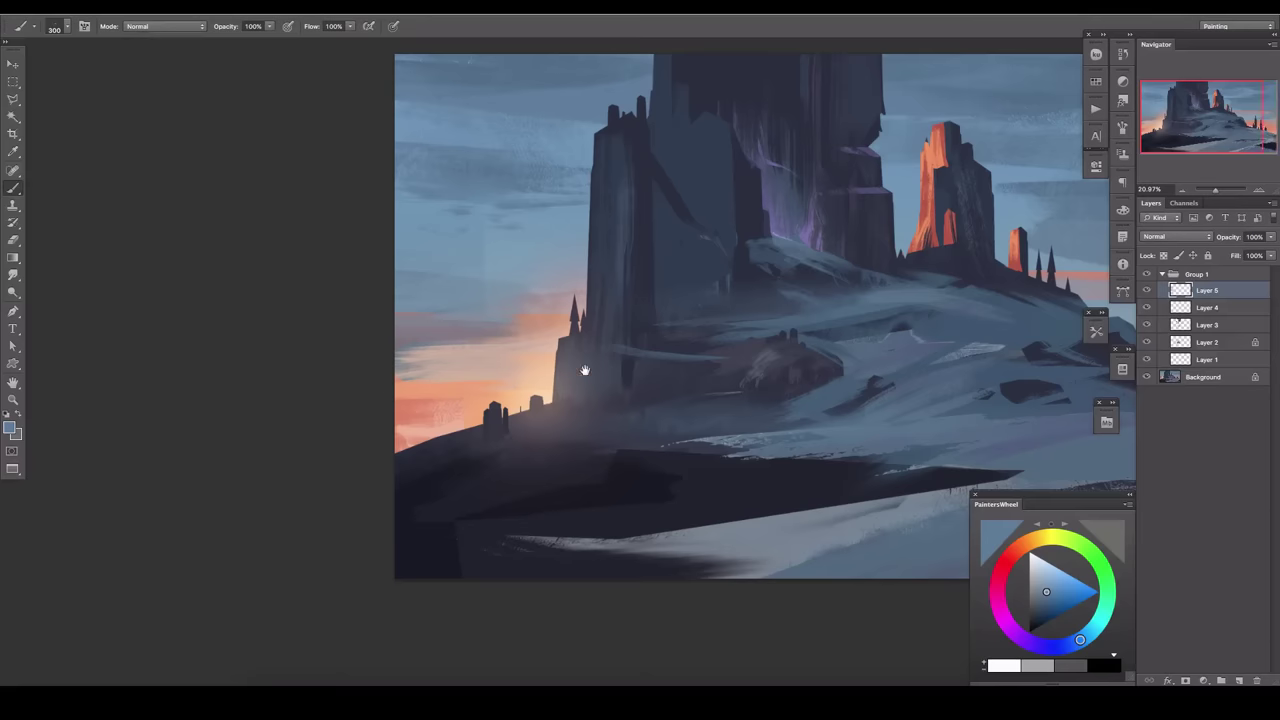
{"action": "key", "text": "ctrl+0"}
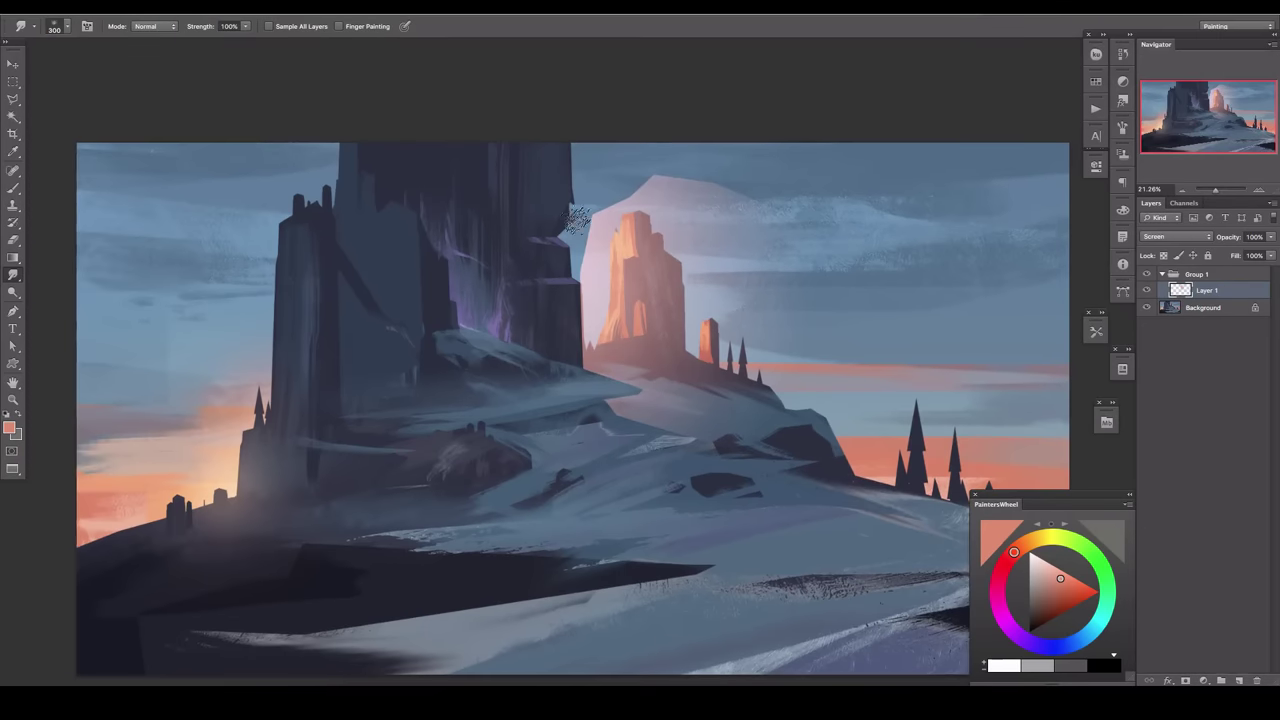
Choose a smaller smudge brush and lower the glow layer's opacity to 27%.
{"action": "left_click", "coordinate": [576, 265]}
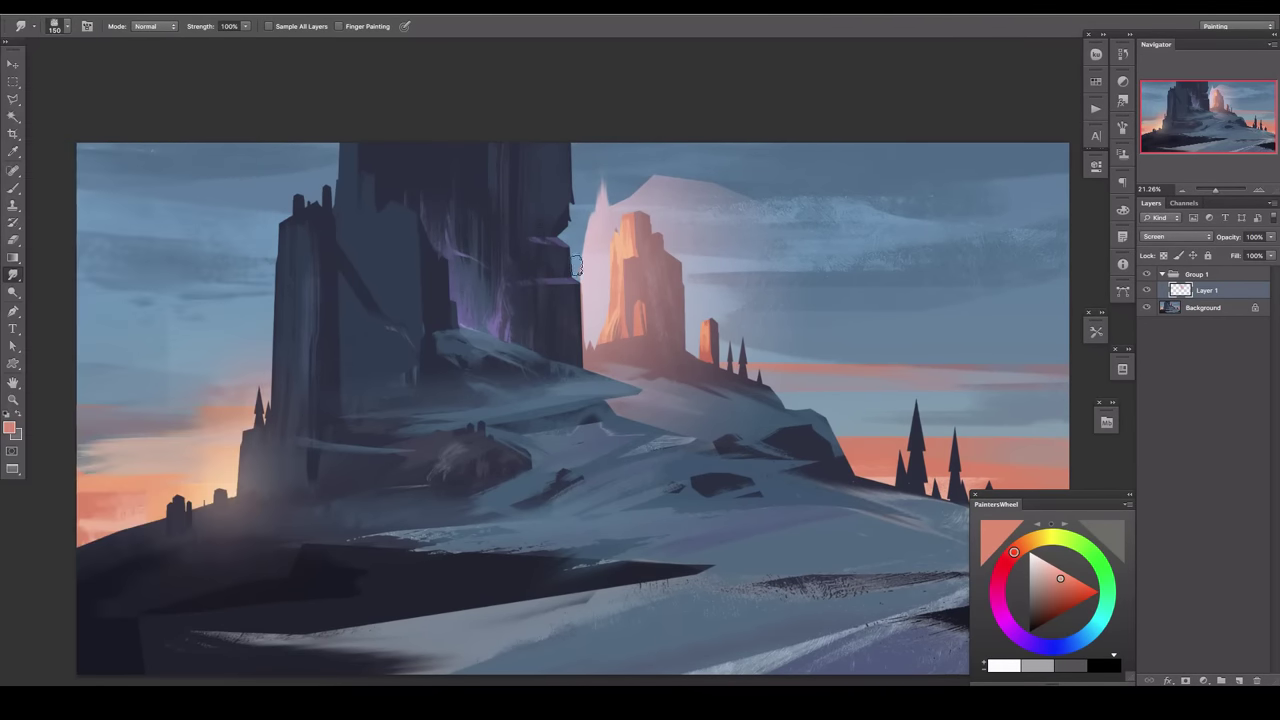
{"action": "left_click_drag", "start_coordinate": [619, 305], "coordinate": [514, 180]}
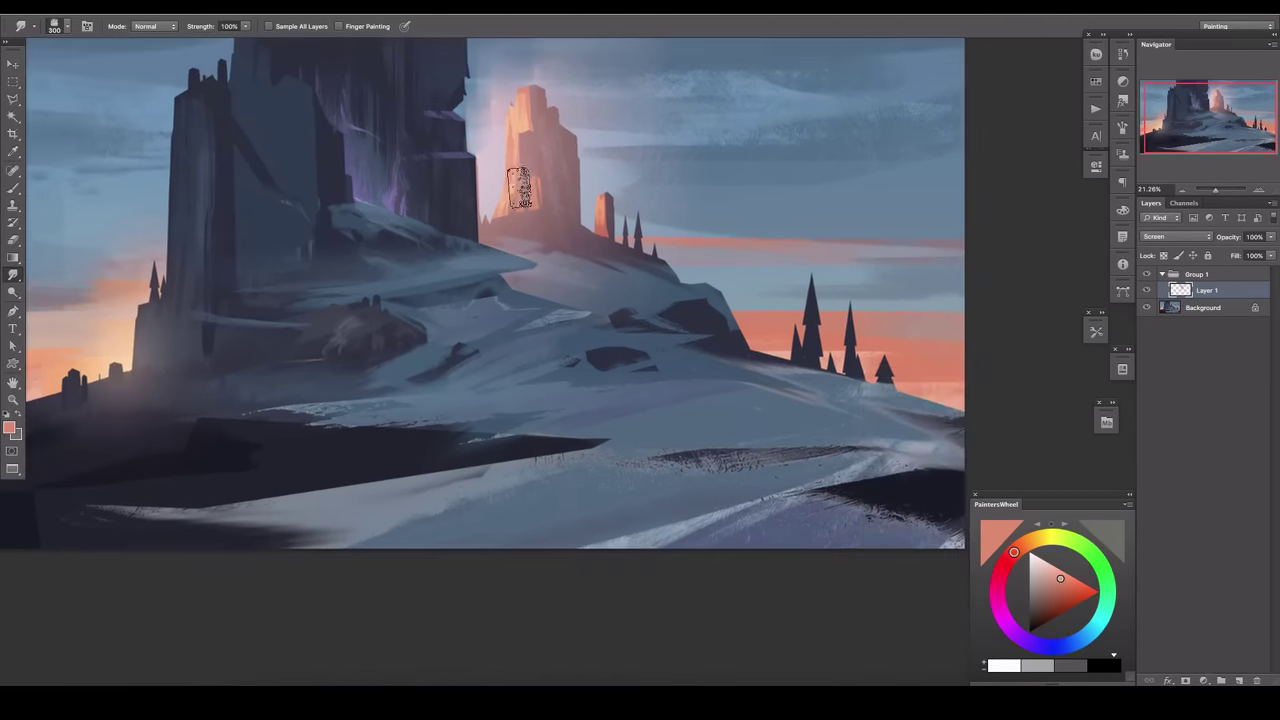
{"action": "key", "text": "e"}
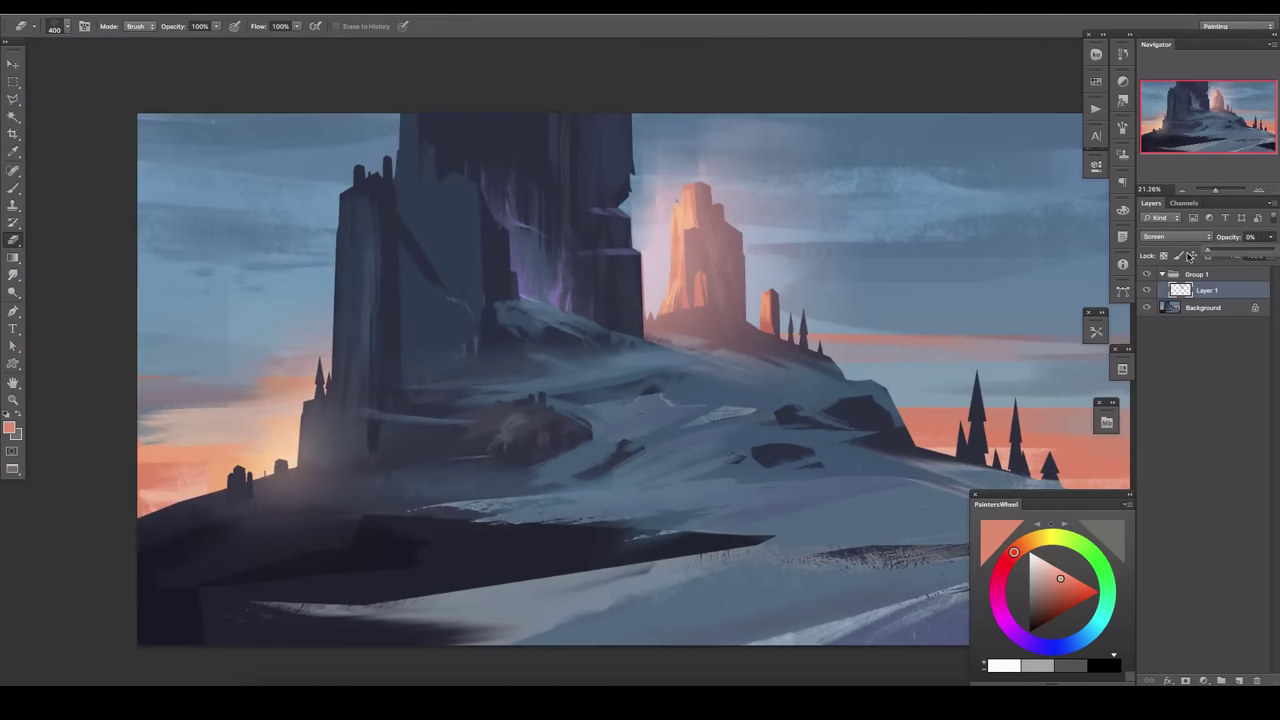
{"action": "left_click", "coordinate": [1271, 237]}
{"action": "left_click_drag", "start_coordinate": [1268, 256], "coordinate": [1217, 255]}
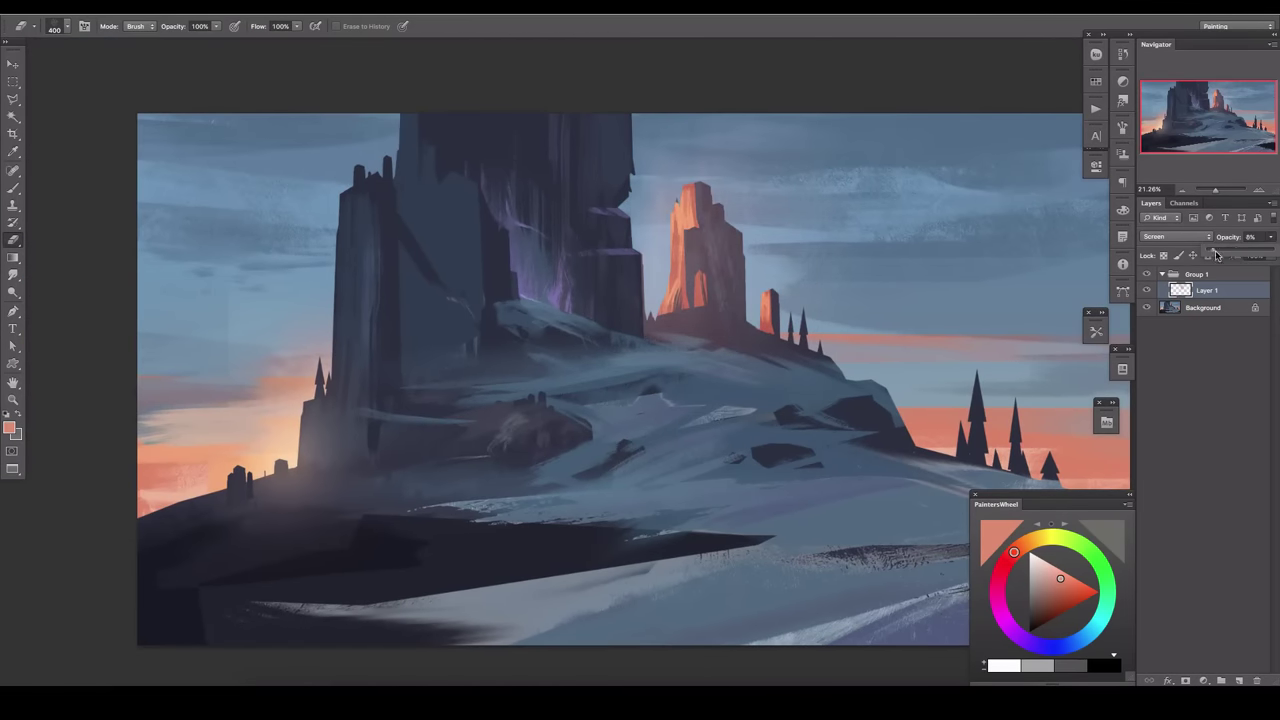
{"action": "left_click_drag", "start_coordinate": [641, 345], "coordinate": [539, 317]}
{"action": "left_click_drag", "start_coordinate": [1233, 251], "coordinate": [1221, 252]}
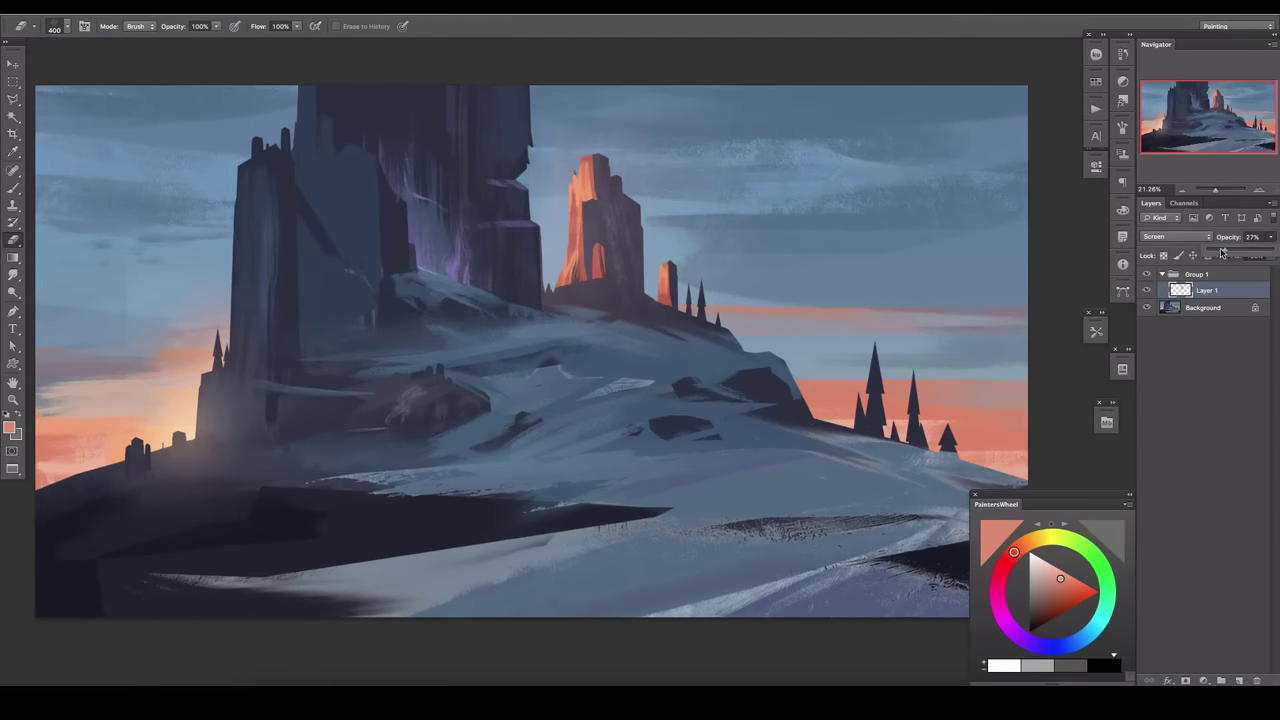
Add a new layer above the glow and smudge orange haze left of the tower.
{"action": "left_click", "coordinate": [1183, 681]}
{"action": "key", "text": "r"}
{"action": "mouse_move", "coordinate": [420, 470]}
{"action": "left_mouse_down"}
{"action": "mouse_move", "coordinate": [445, 230]}
{"action": "mouse_move", "coordinate": [415, 292]}
{"action": "left_mouse_up"}
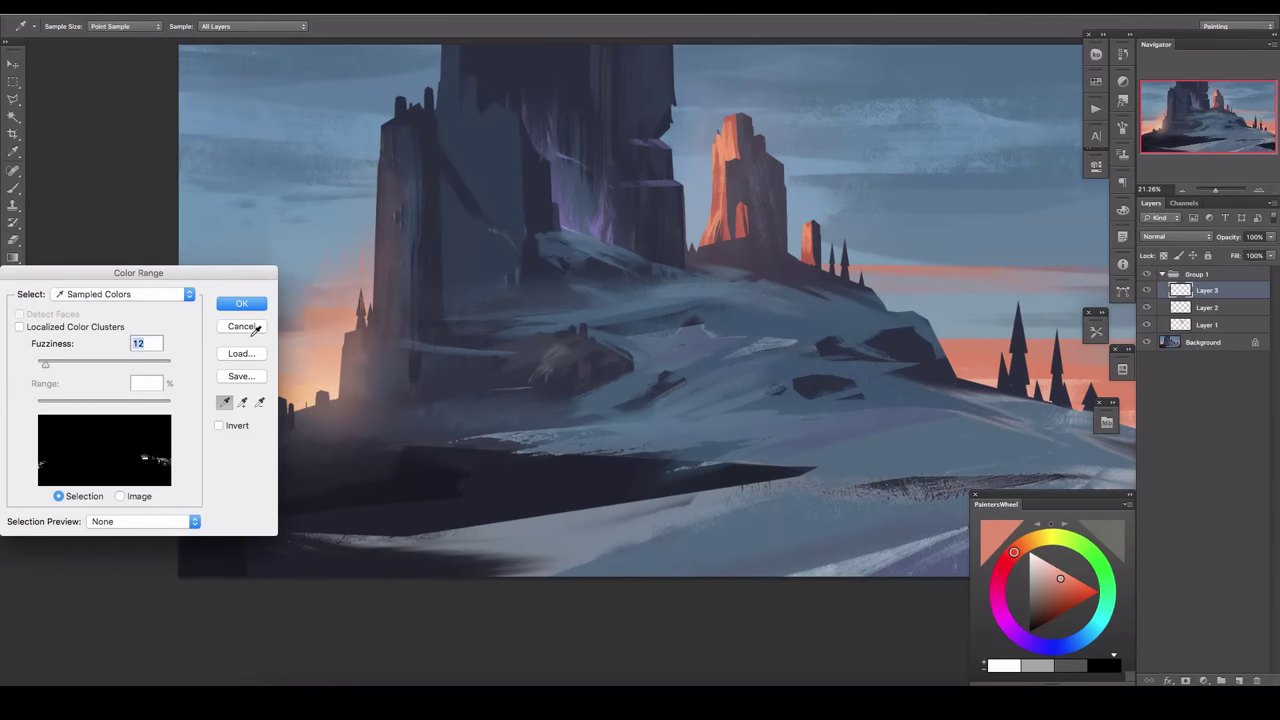
Confirm the Color Range selection, set layer opacity to 61%, and pick a lighter blue for highlights.
{"action": "key", "text": "Return"}
{"action": "key", "text": "b"}
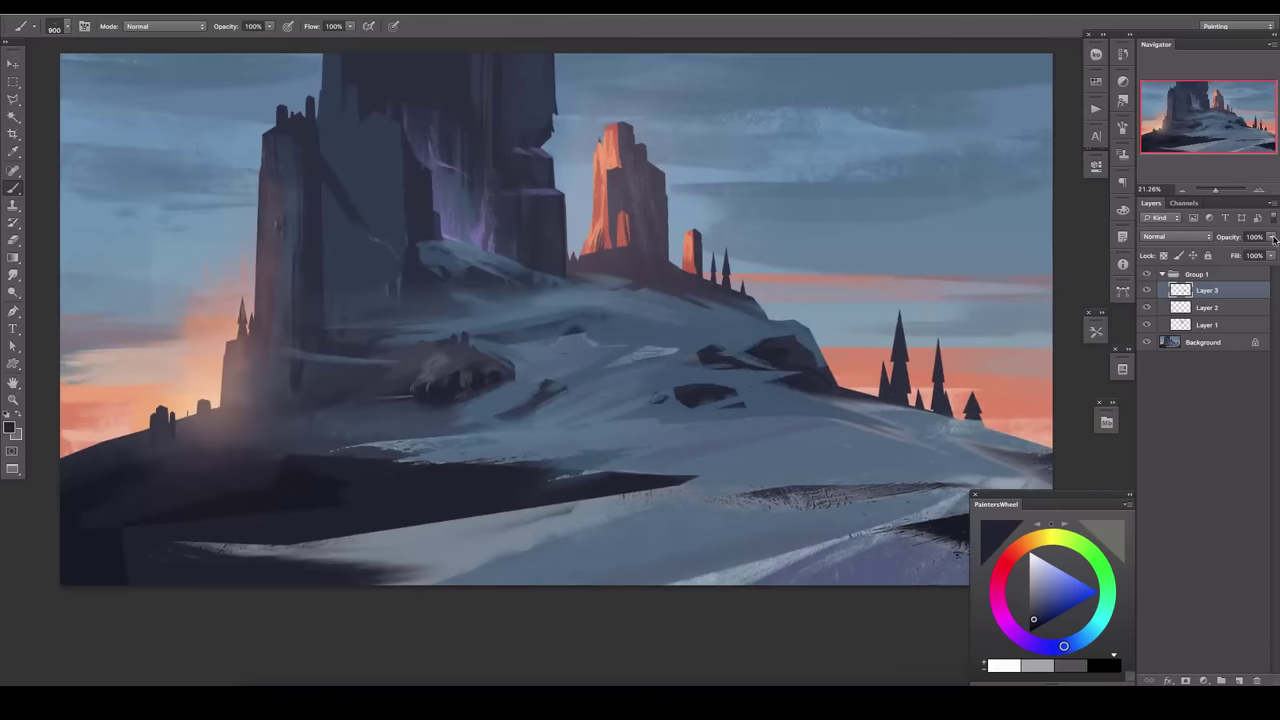
{"action": "left_click_drag", "start_coordinate": [1270, 236], "coordinate": [1257, 258]}
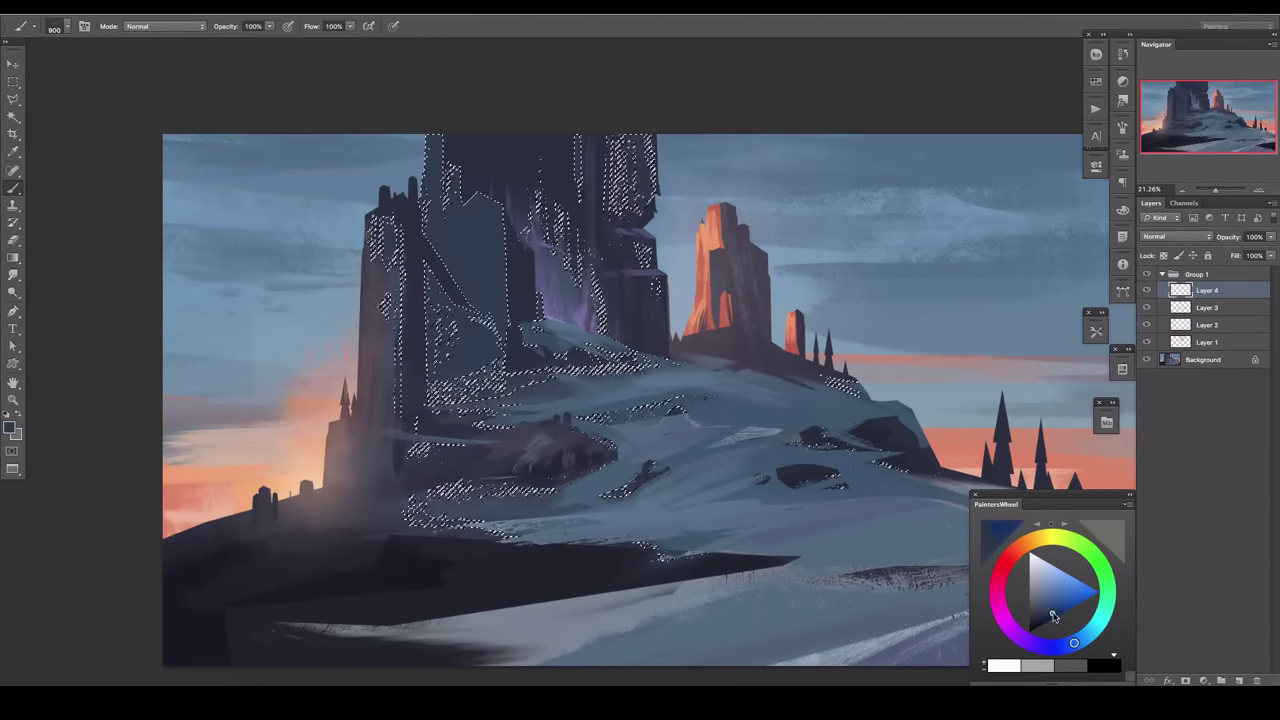
{"action": "left_click_drag", "start_coordinate": [1052, 616], "coordinate": [1037, 611]}
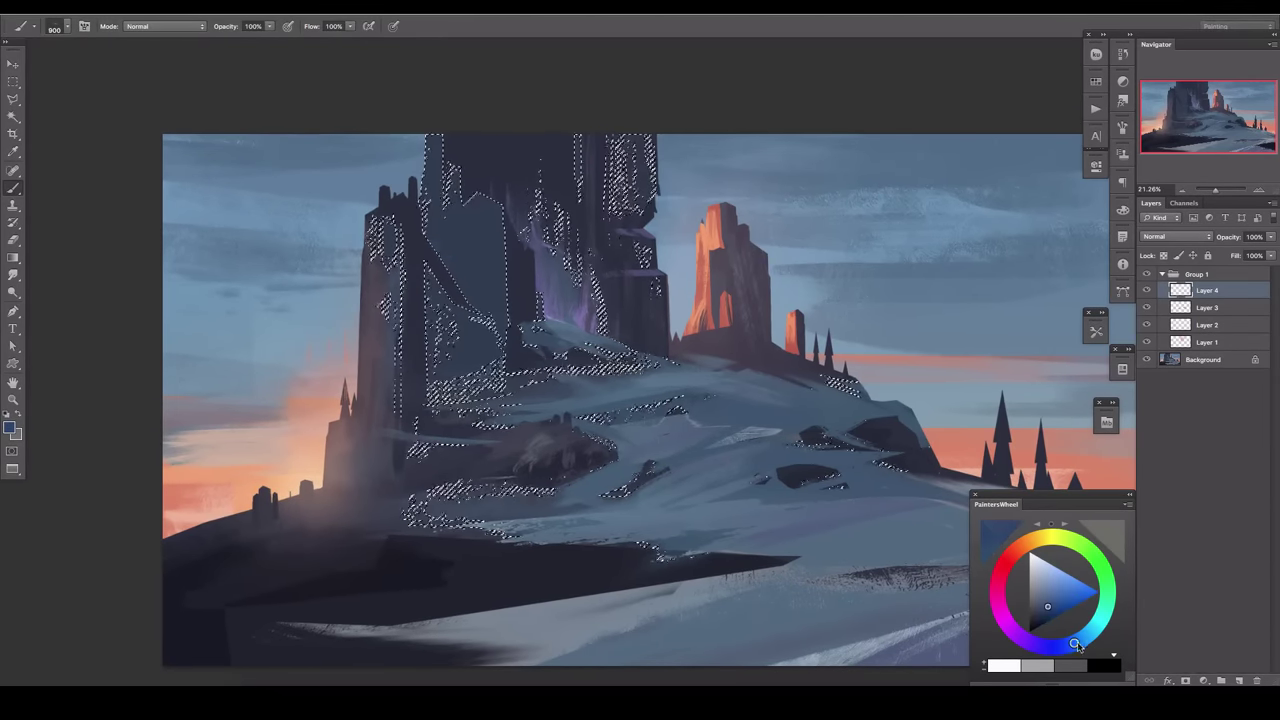
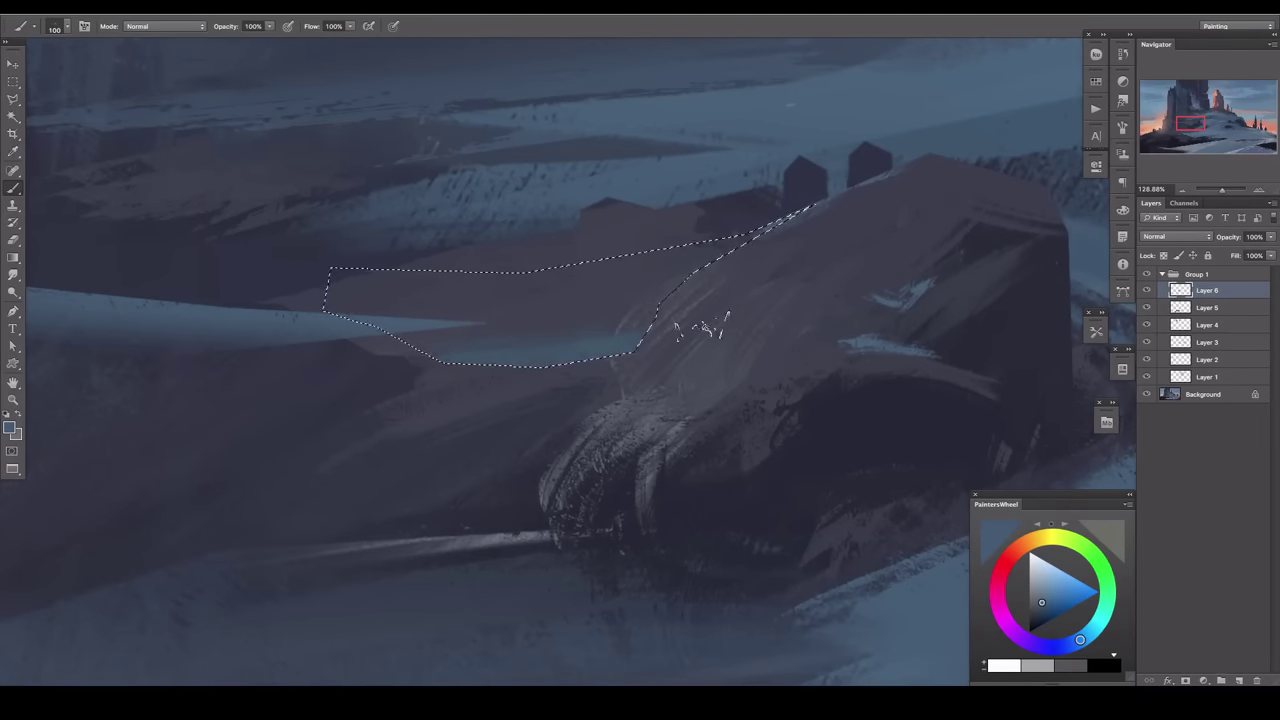
Brush light blue onto the selected rock ledge, check it flipped, and merge it into the rock layer.
{"action": "left_click_drag", "start_coordinate": [491, 258], "coordinate": [327, 130]}
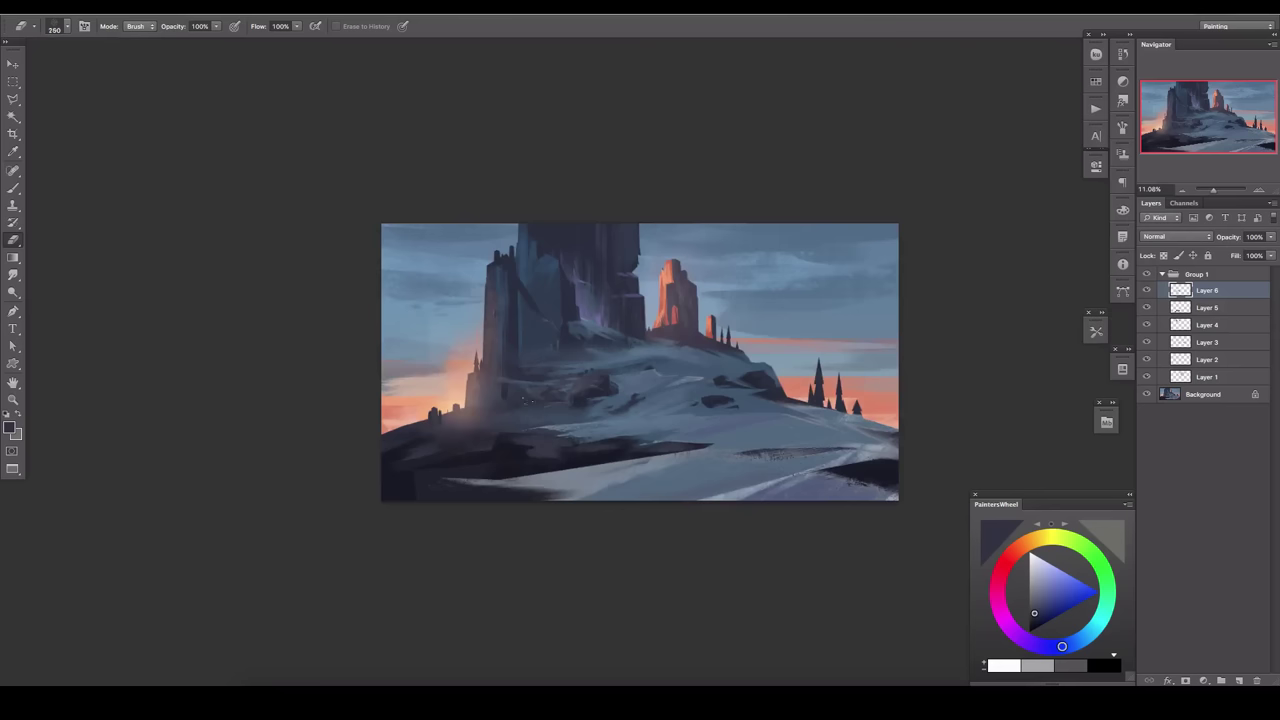
{"action": "key", "text": "h"}
{"action": "key", "text": "h"}
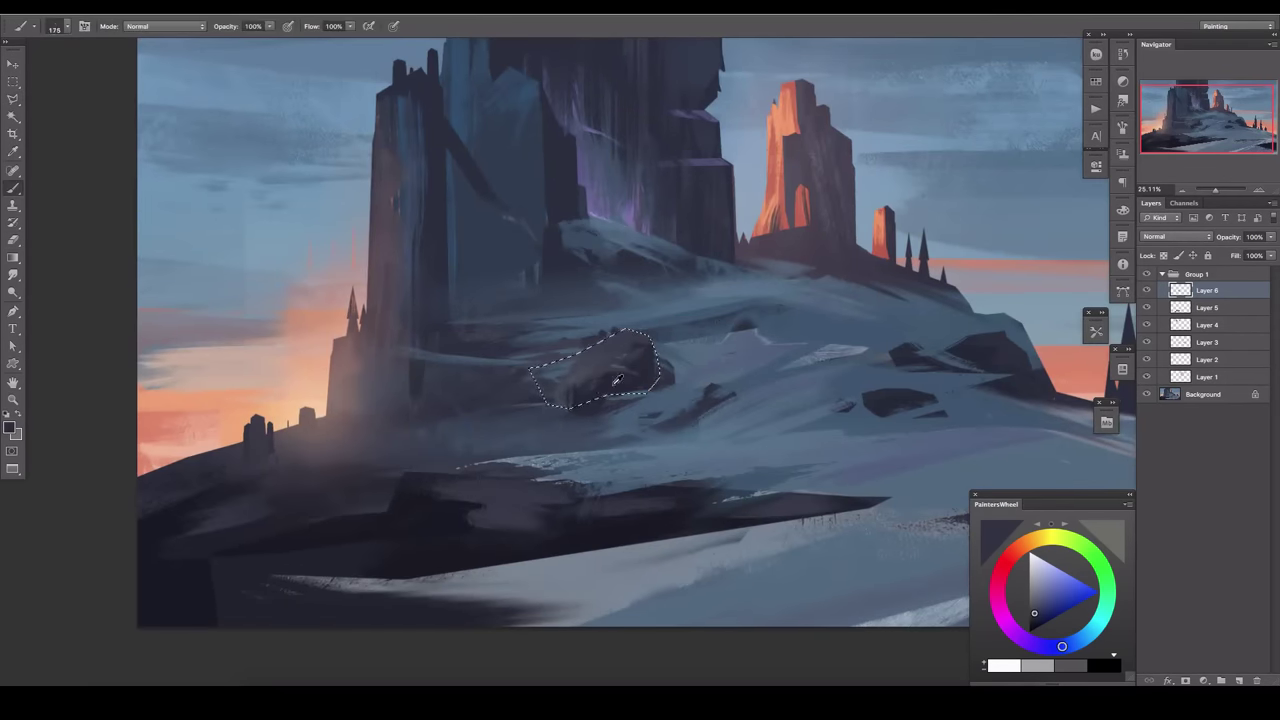
{"action": "key", "text": "ctrl+e"}
{"action": "key", "text": "e"}
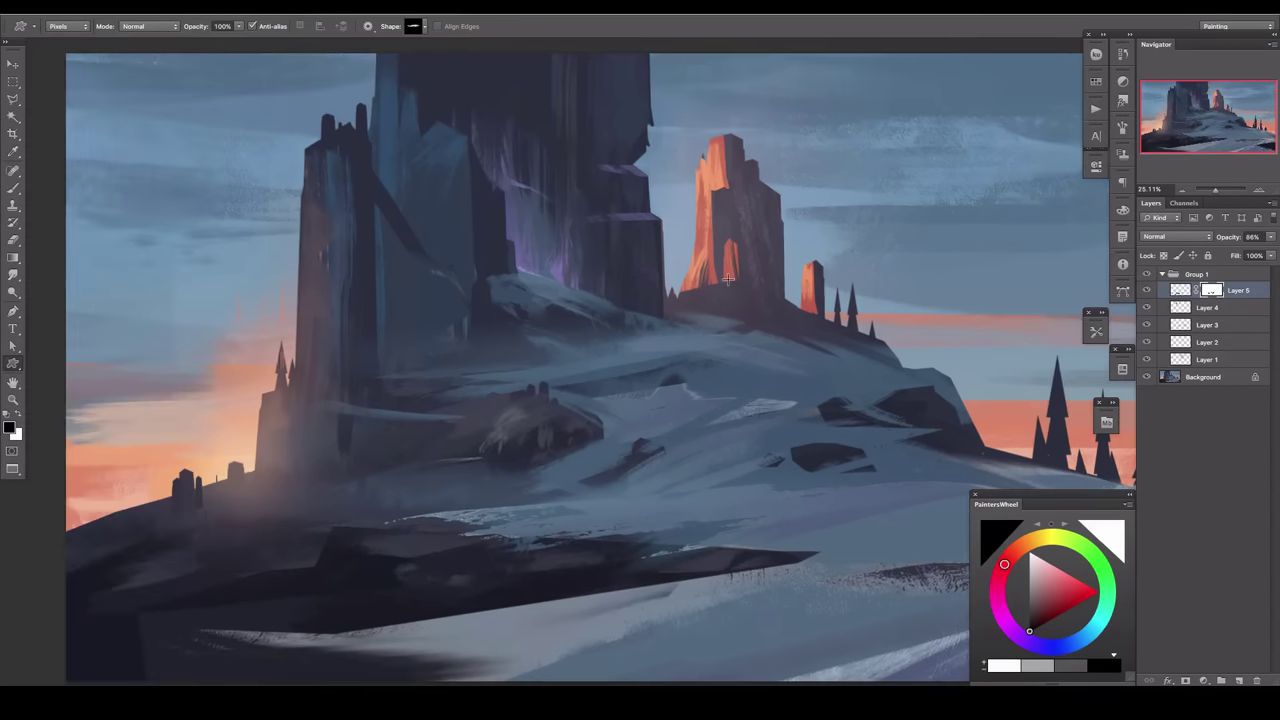
{"action": "key", "text": "Tab"}
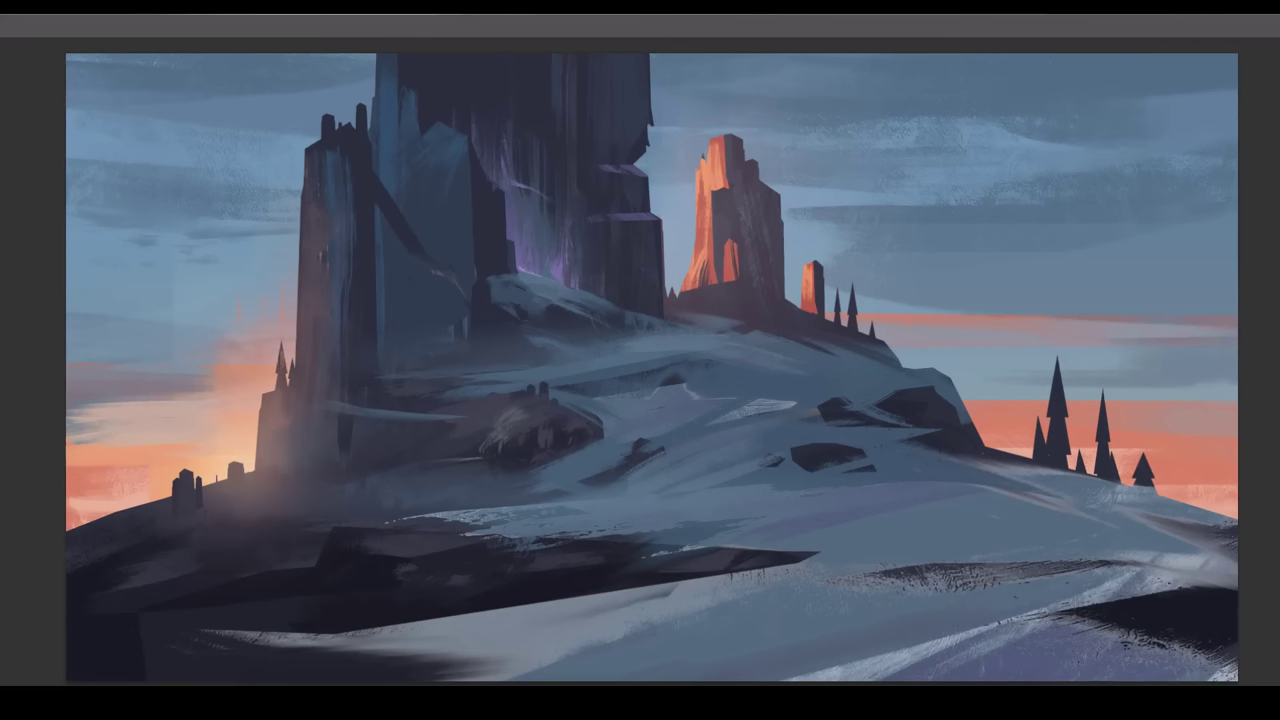
Brush blue strokes across the selected lit snow on the hillside.
{"action": "key", "text": "Tab"}
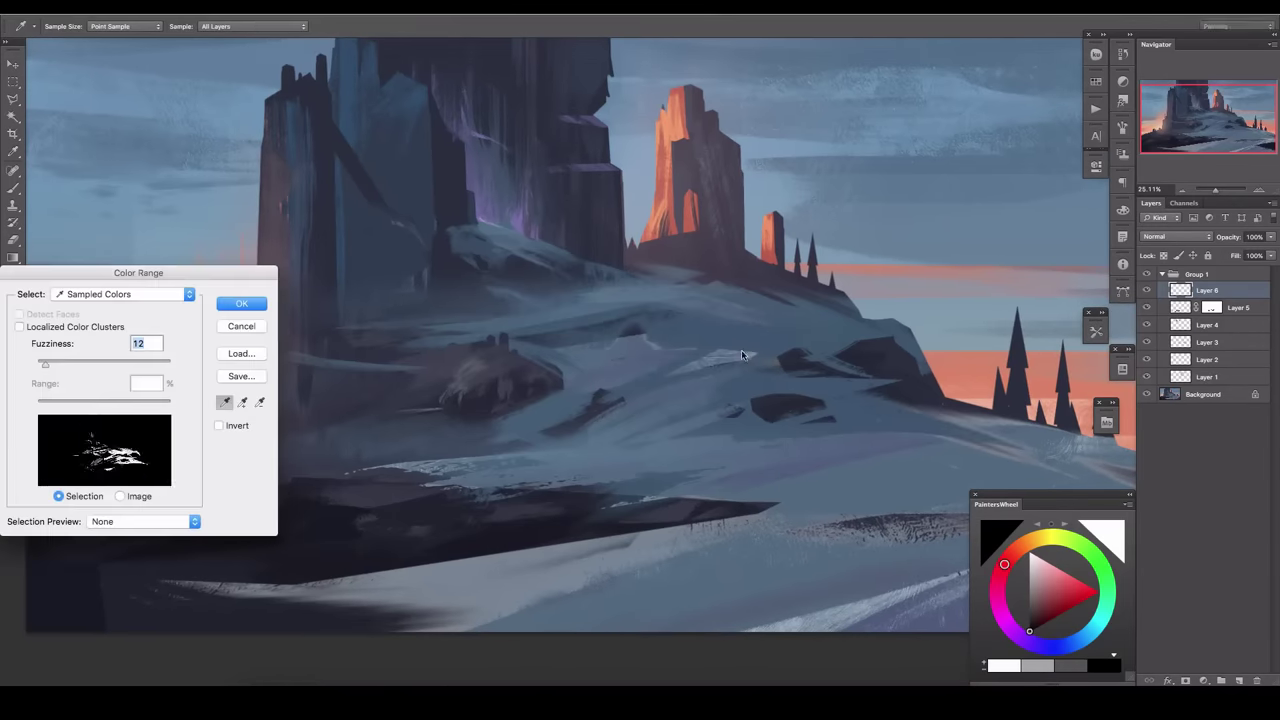
{"action": "key", "text": "b"}
{"action": "left_click", "coordinate": [1050, 609]}
{"action": "left_click_drag", "start_coordinate": [700, 335], "coordinate": [757, 345]}
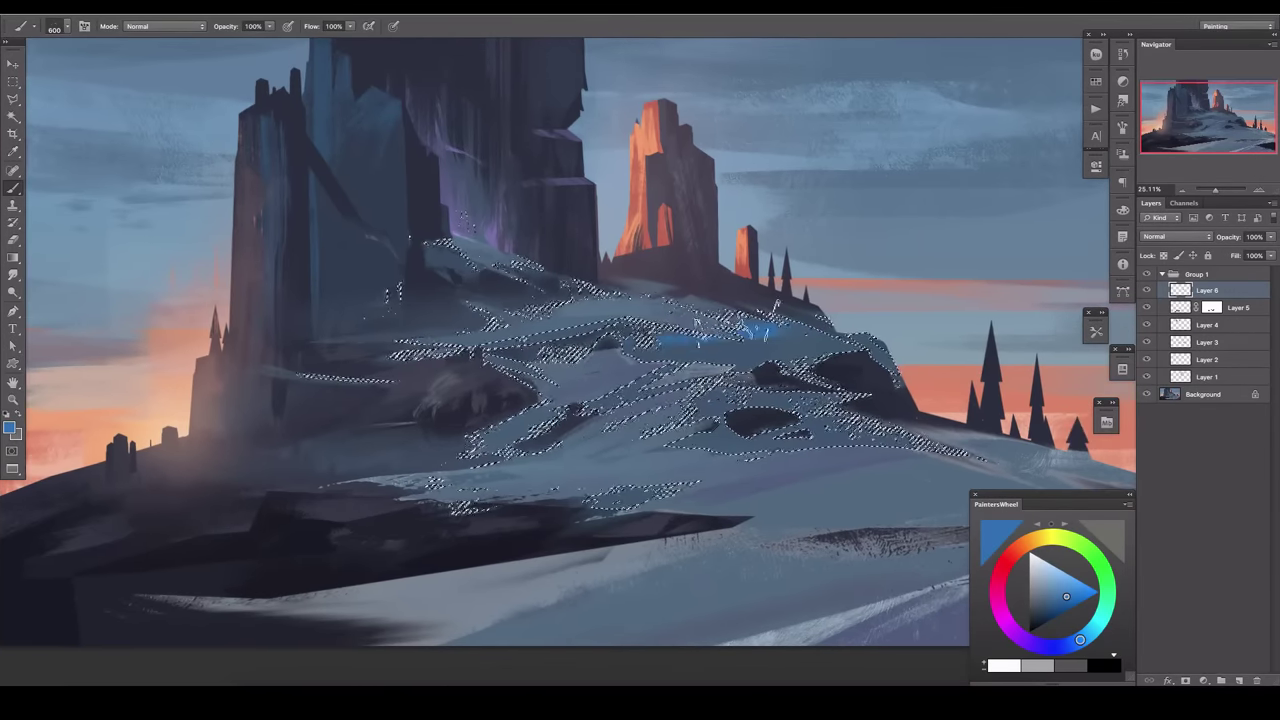
{"action": "mouse_move", "coordinate": [643, 340]}
{"action": "left_mouse_down"}
{"action": "mouse_move", "coordinate": [843, 370]}
{"action": "mouse_move", "coordinate": [860, 385]}
{"action": "left_mouse_up"}
Deselect, lower the blue snow layer's opacity, and add a new empty layer.
{"action": "key", "text": "ctrl+d"}
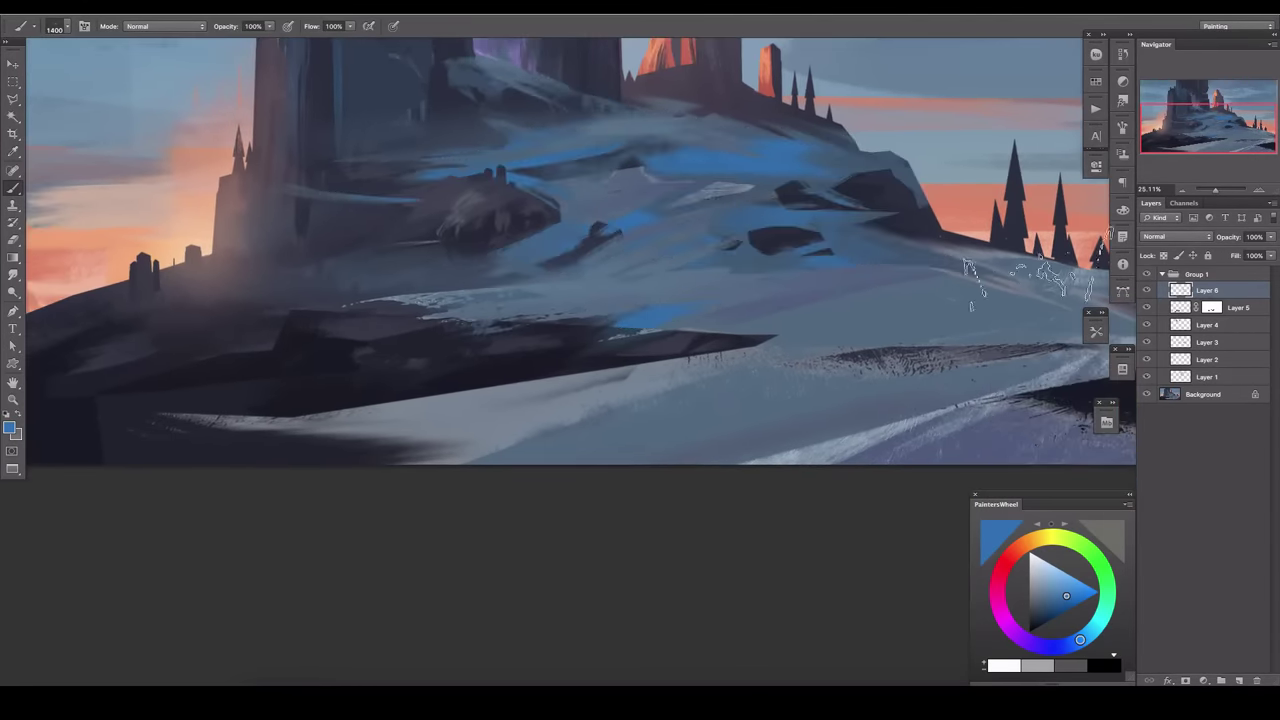
{"action": "scroll", "coordinate": [669, 283], "scroll_direction": "down", "scroll_amount": 5}
{"action": "scroll", "coordinate": [669, 283], "scroll_direction": "up", "scroll_amount": 3}
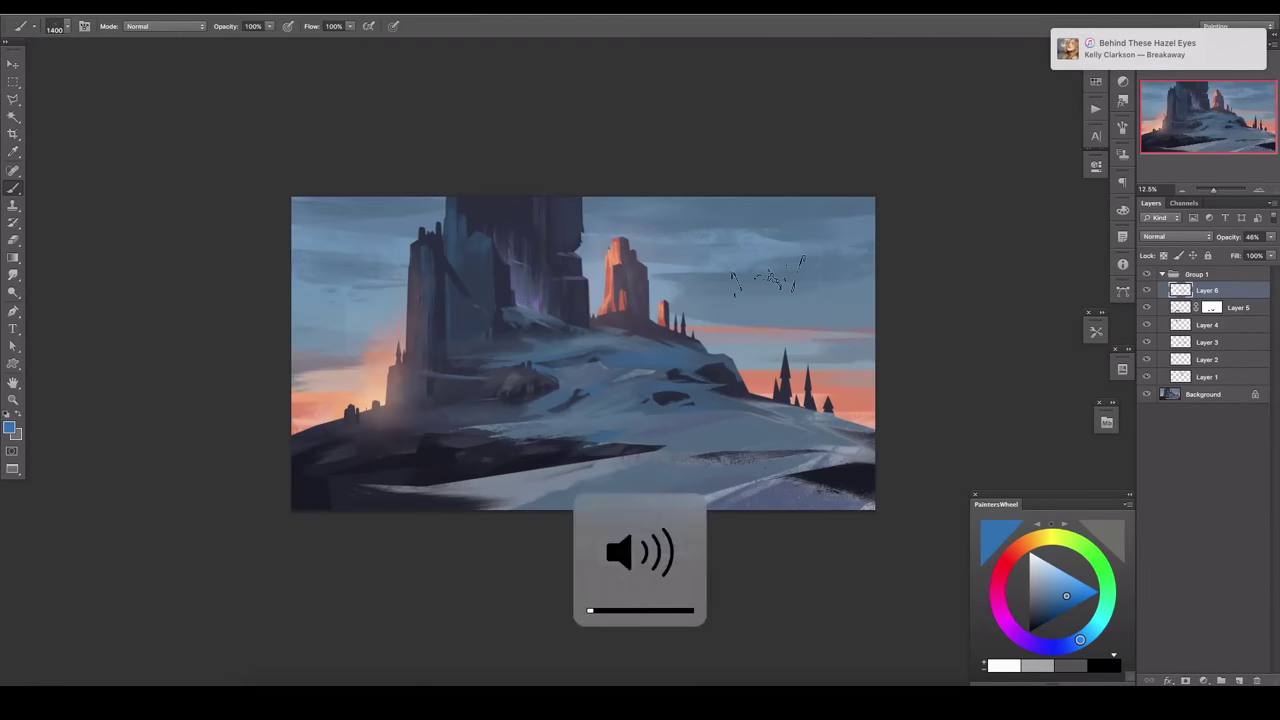
{"action": "left_click_drag", "start_coordinate": [1270, 237], "coordinate": [1138, 285]}
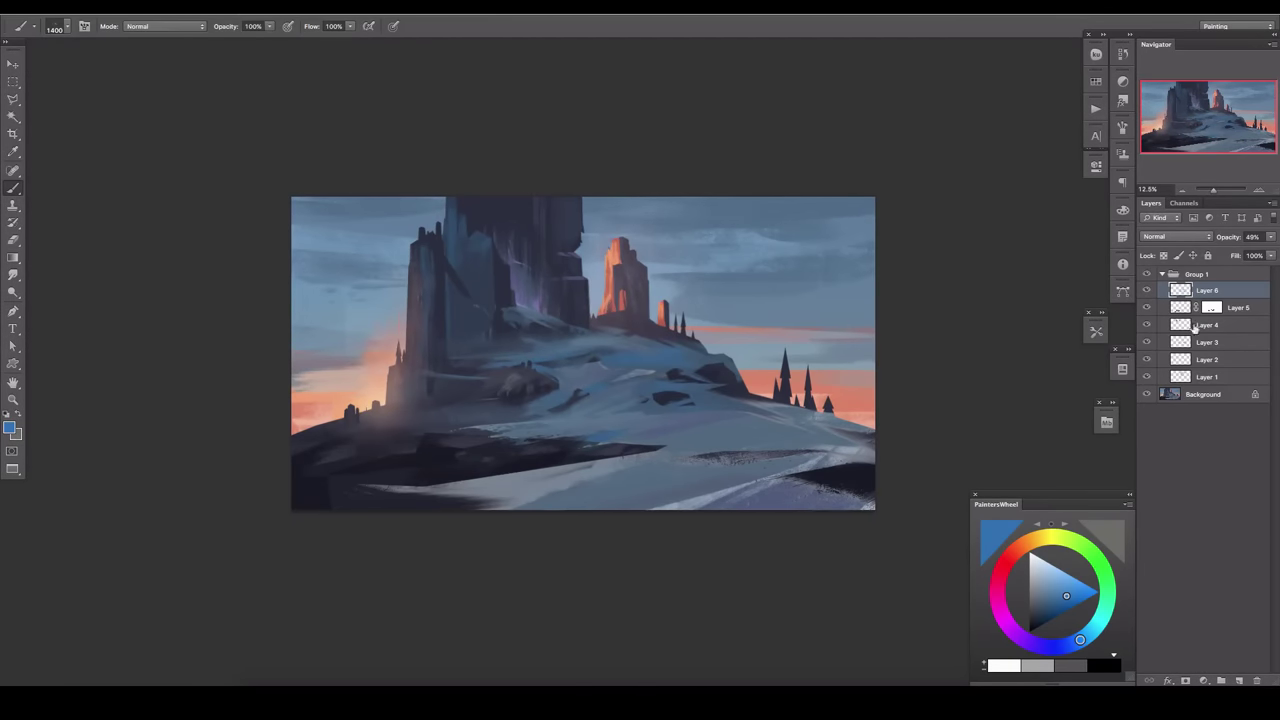
{"action": "key", "text": "ctrl+shift+alt+n"}
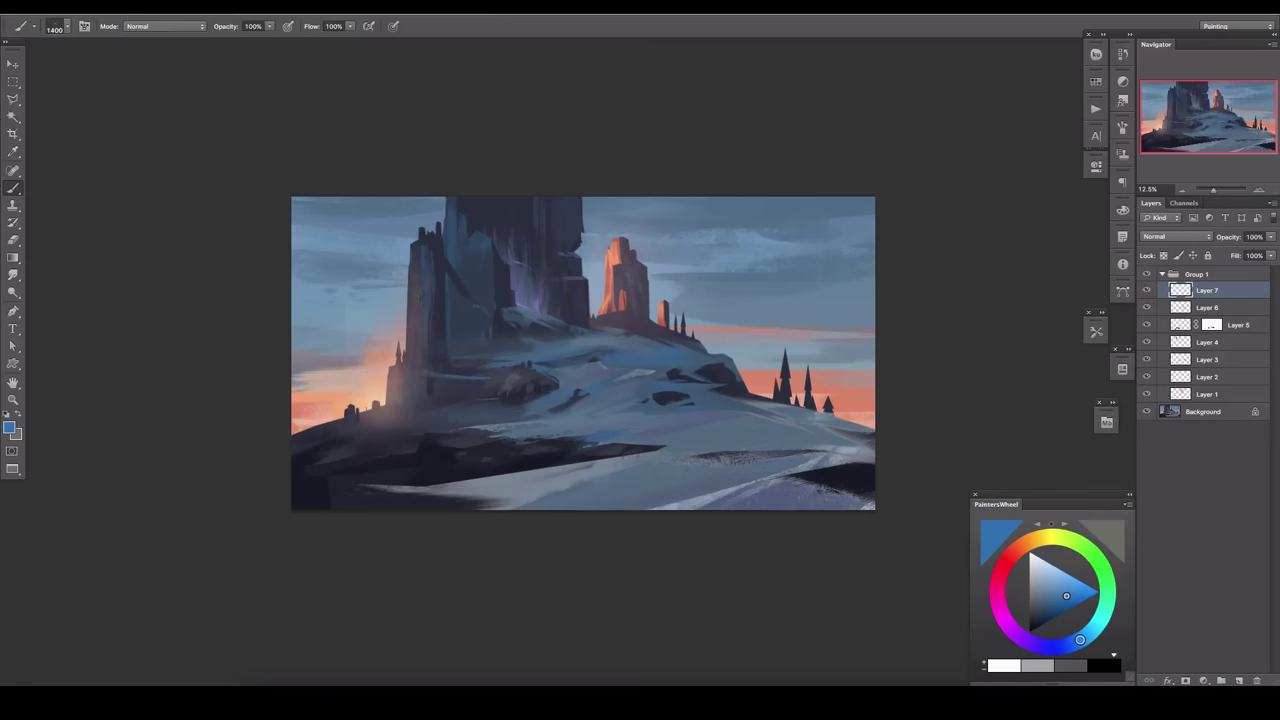
{"action": "key", "text": "ctrl+plus"}
Fill a polygonal dark rock shape on the hillside, then deselect.
{"action": "left_click", "coordinate": [1162, 274]}
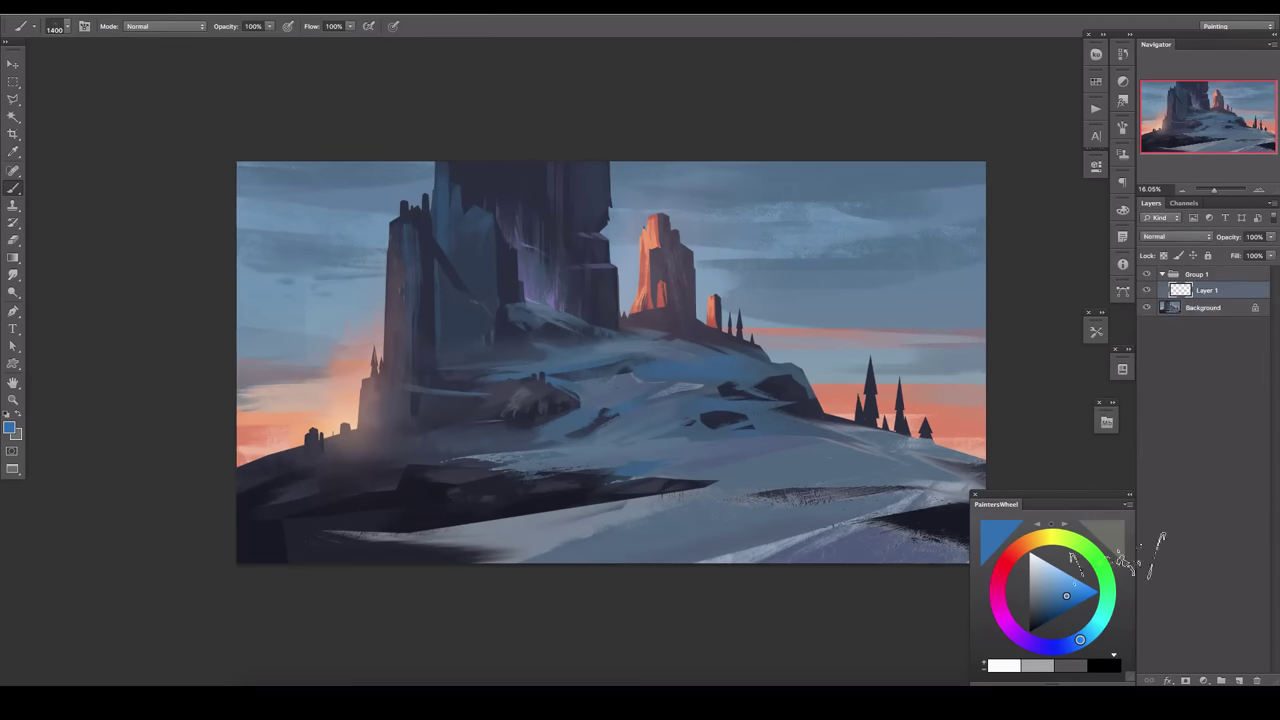
{"action": "key", "text": "Tab"}
{"action": "key", "text": "l"}
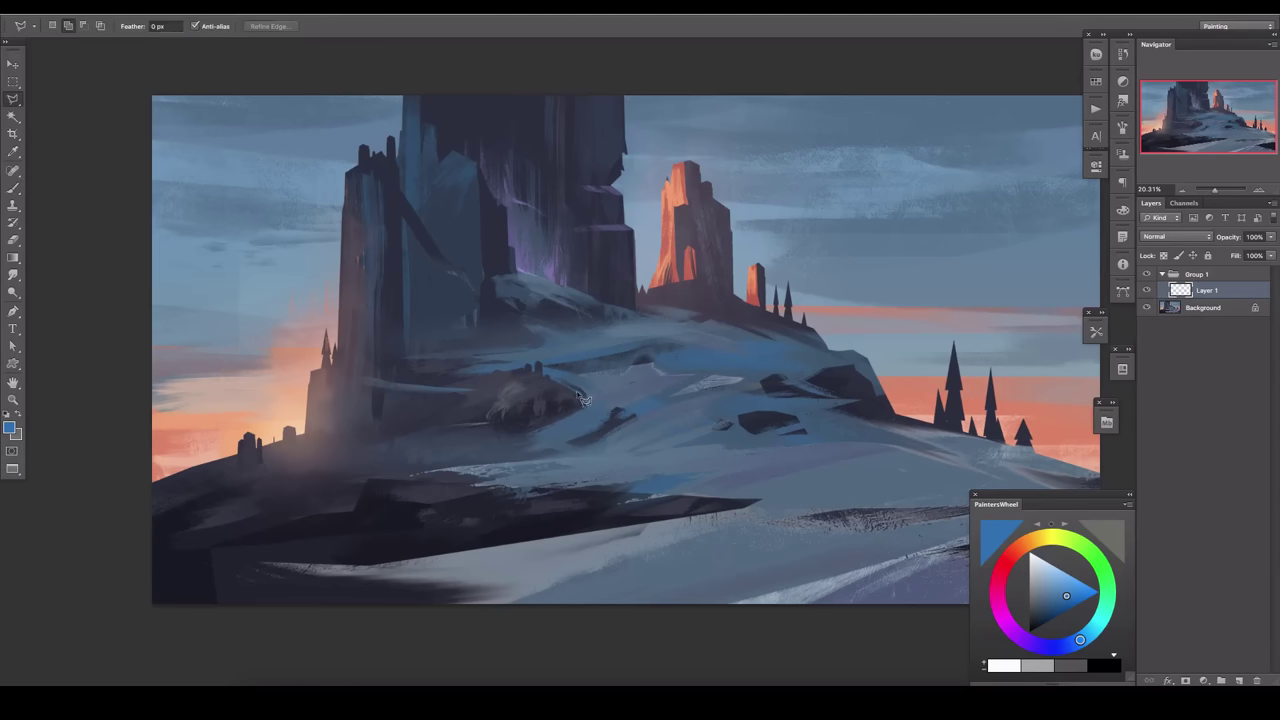
{"action": "double_click", "coordinate": [503, 440]}
{"action": "key", "text": "b"}
{"action": "key", "text": "alt+BackSpace"}
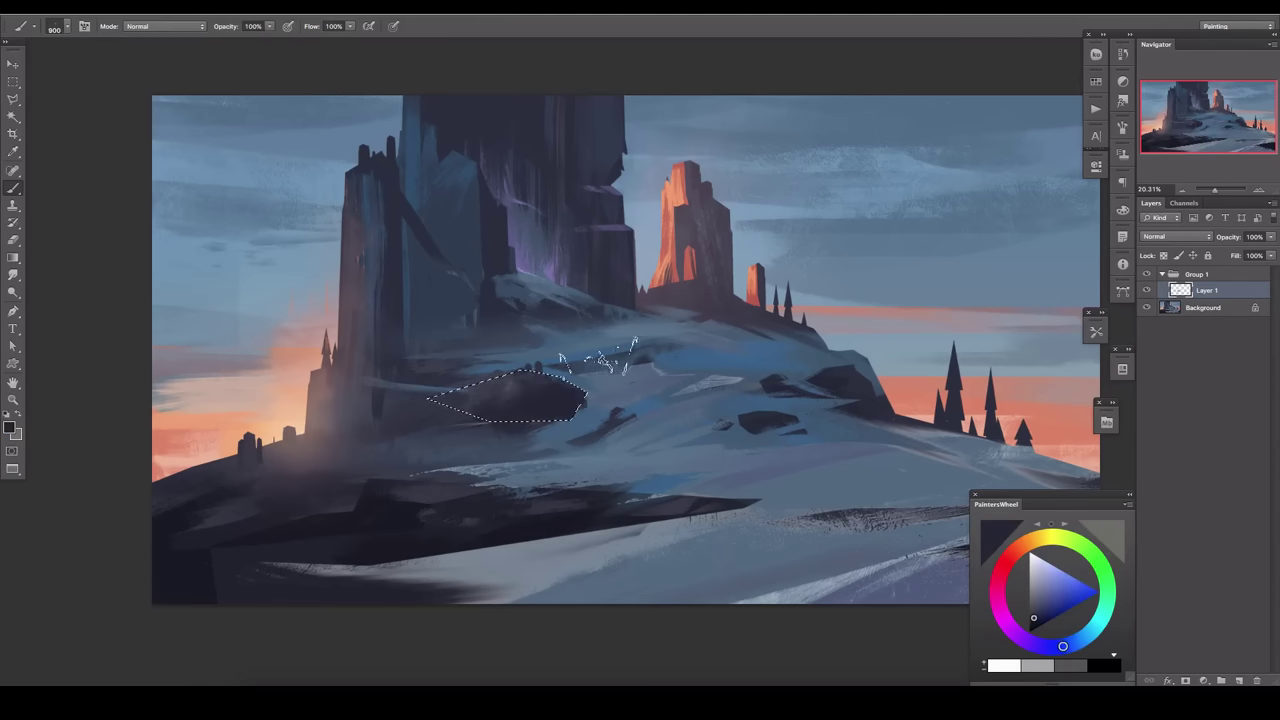
{"action": "key", "text": "ctrl+d"}
Pick a painting brush preset, add a layer for the tower light, and sample salmon red.
{"action": "key", "text": "r"}
{"action": "left_click", "coordinate": [20, 27]}
{"action": "left_click", "coordinate": [100, 149]}
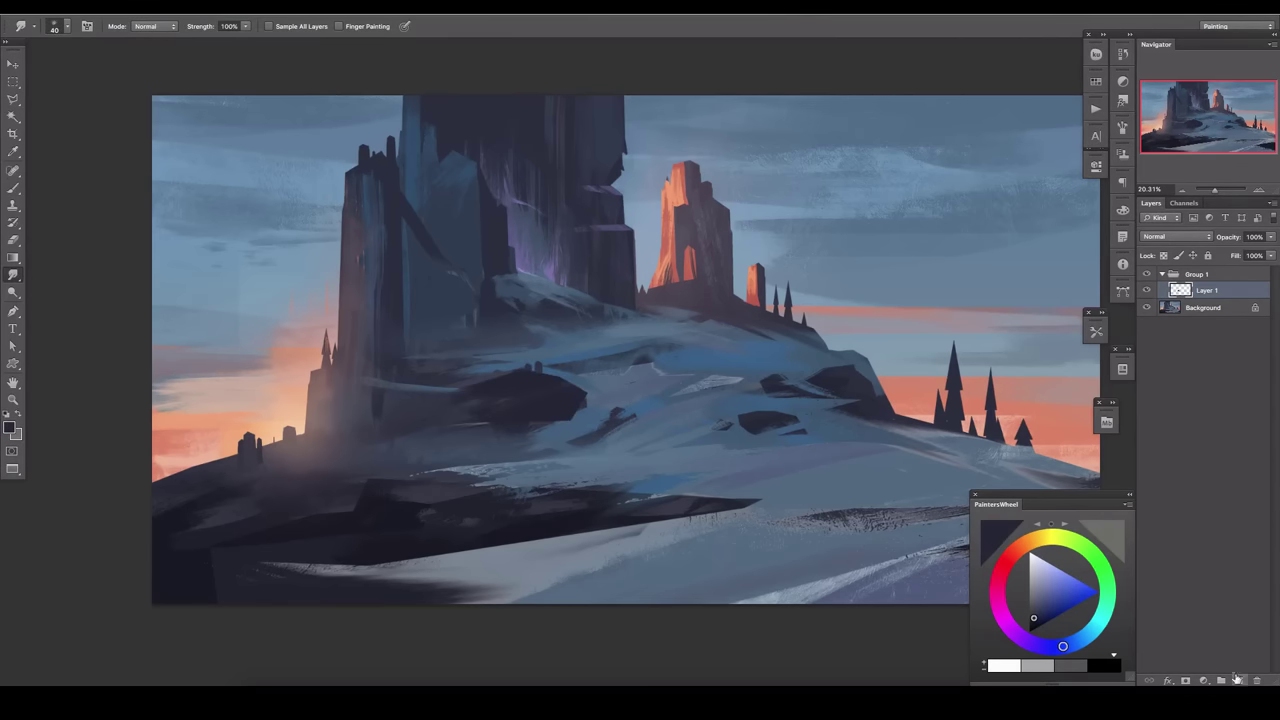
{"action": "left_click", "coordinate": [1239, 680]}
{"action": "key", "text": "b"}
{"action": "left_click", "coordinate": [688, 262], "text": "alt"}
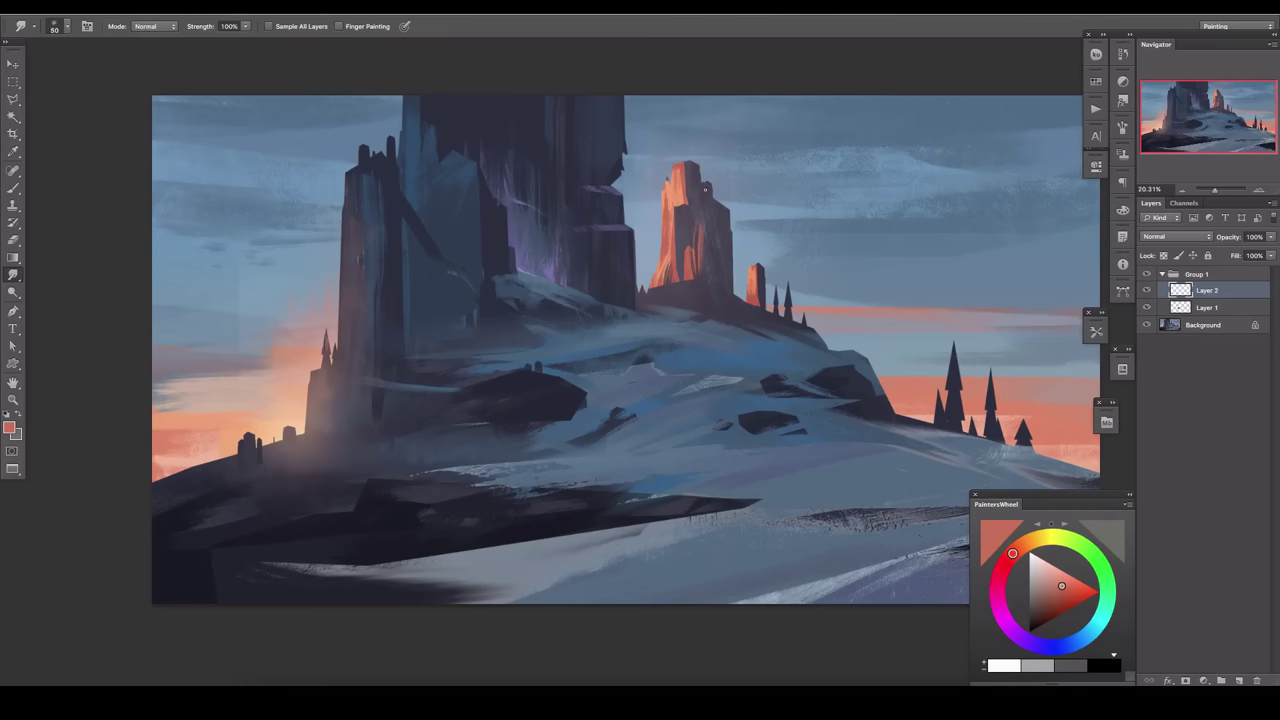
Outline the central tower's top and paint red light inside it.
{"action": "key", "text": "l"}
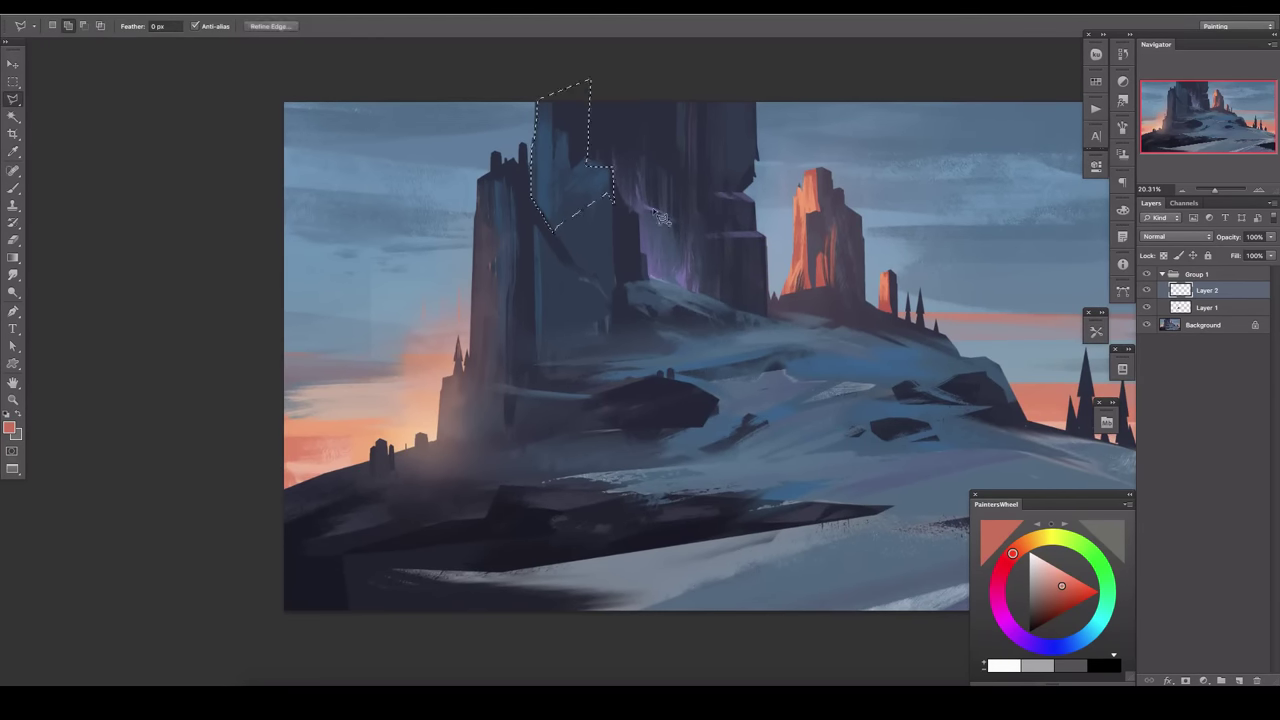
{"action": "key", "text": "b"}
{"action": "left_click", "coordinate": [814, 240], "text": "alt"}
{"action": "mouse_move", "coordinate": [560, 110]}
{"action": "left_mouse_down"}
{"action": "mouse_move", "coordinate": [575, 215]}
{"action": "mouse_move", "coordinate": [600, 200]}
{"action": "mouse_move", "coordinate": [572, 192]}
{"action": "left_mouse_up"}
{"action": "left_click", "coordinate": [811, 200], "text": "alt"}
Paint lighter orange on the tower top and erase part of it.
{"action": "key", "text": "bracketleft"}
{"action": "key", "text": "bracketleft"}
{"action": "key", "text": "e"}
{"action": "left_click_drag", "start_coordinate": [712, 262], "coordinate": [704, 280]}
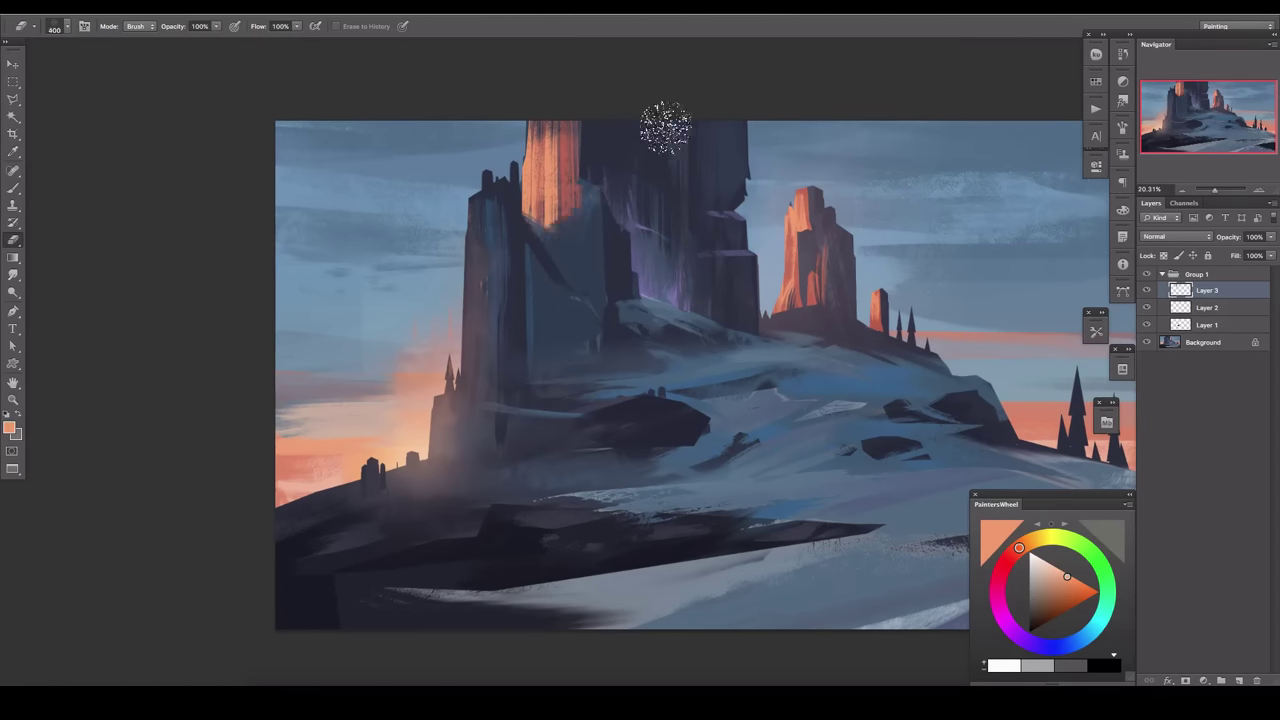
{"action": "key", "text": "bracketright"}
{"action": "mouse_move", "coordinate": [665, 127]}
{"action": "left_mouse_down"}
{"action": "mouse_move", "coordinate": [555, 205]}
{"action": "mouse_move", "coordinate": [560, 86]}
{"action": "left_mouse_up"}
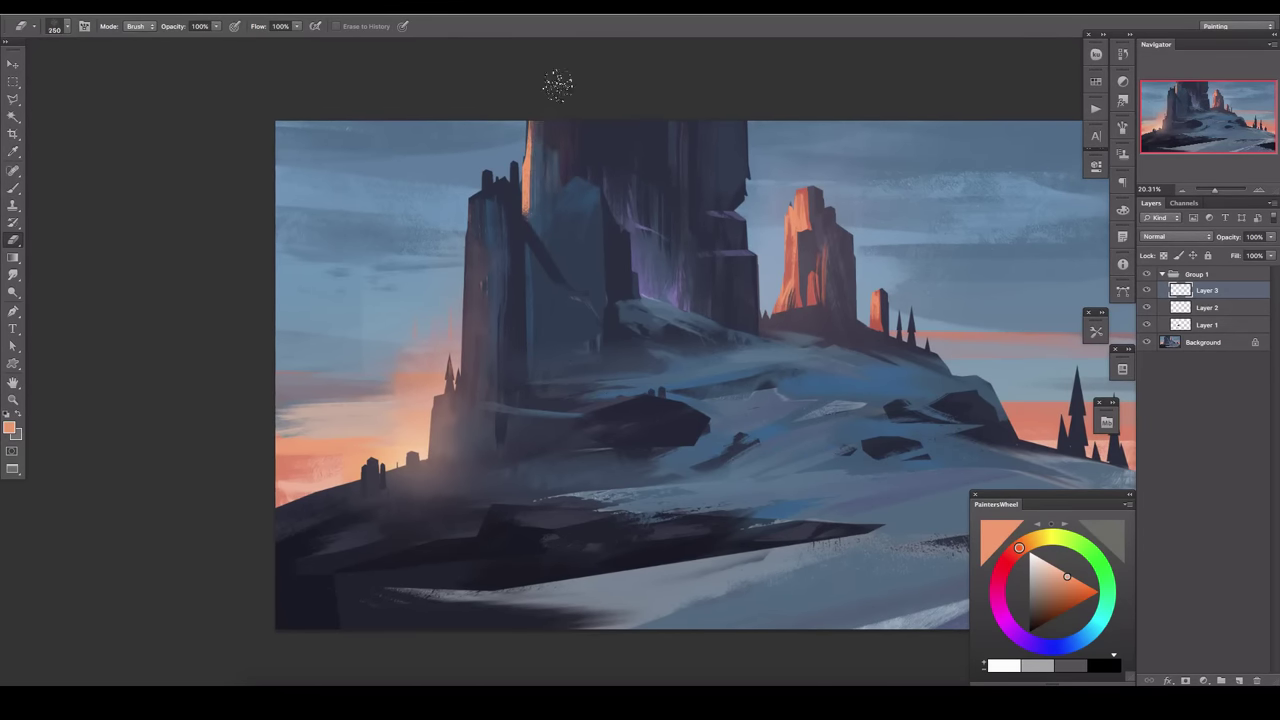
Reselect the tower top for a redder colour and flip the canvas to check.
{"action": "key", "text": "l"}
{"action": "left_click", "coordinate": [527, 113]}
{"action": "double_click", "coordinate": [527, 220]}
{"action": "key", "text": "b"}
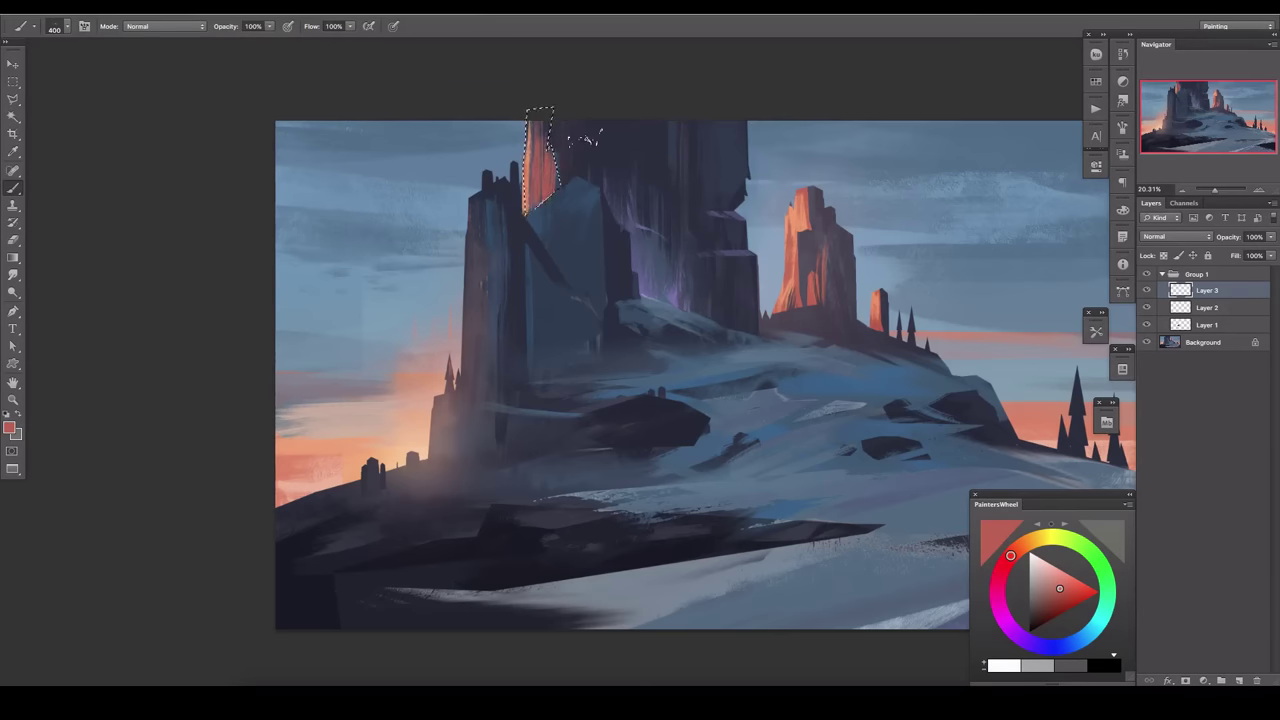
{"action": "key", "text": "ctrl+shift+h"}
Erase parts of the orange edge on the central tower.
{"action": "key", "text": "e"}
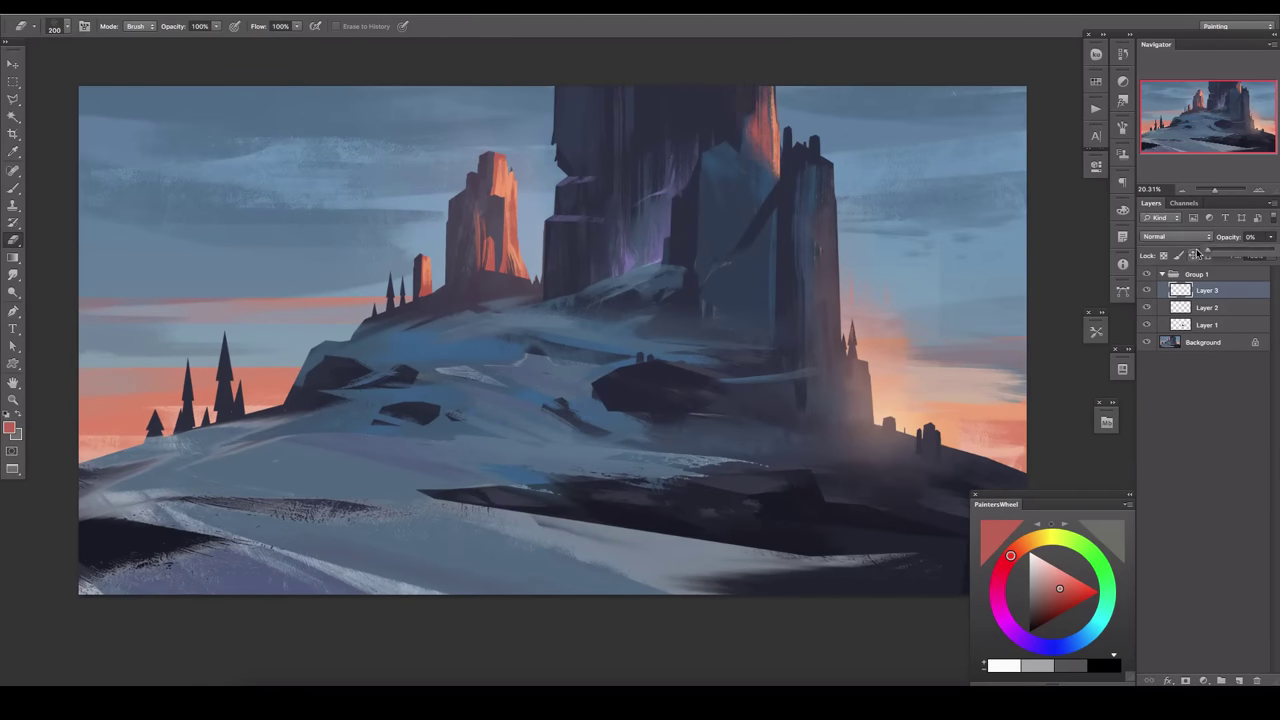
{"action": "left_click_drag", "start_coordinate": [1249, 256], "coordinate": [1272, 256]}
{"action": "key", "text": "bracketleft"}
{"action": "key", "text": "bracketleft"}
{"action": "left_click_drag", "start_coordinate": [774, 170], "coordinate": [760, 56]}
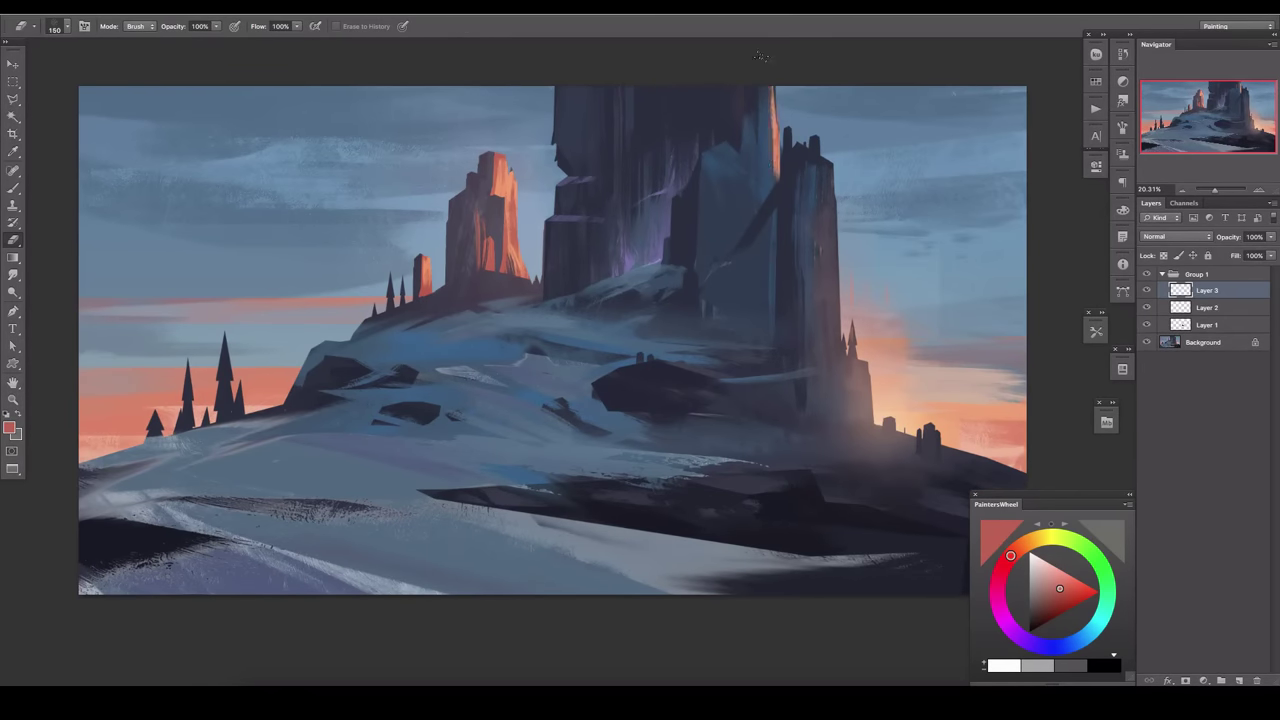
Add a new layer for blue accents and pick a blue colour.
{"action": "key", "text": "ctrl+shift+alt+n"}
{"action": "key", "text": "b"}
{"action": "left_click", "coordinate": [612, 428], "text": "alt"}
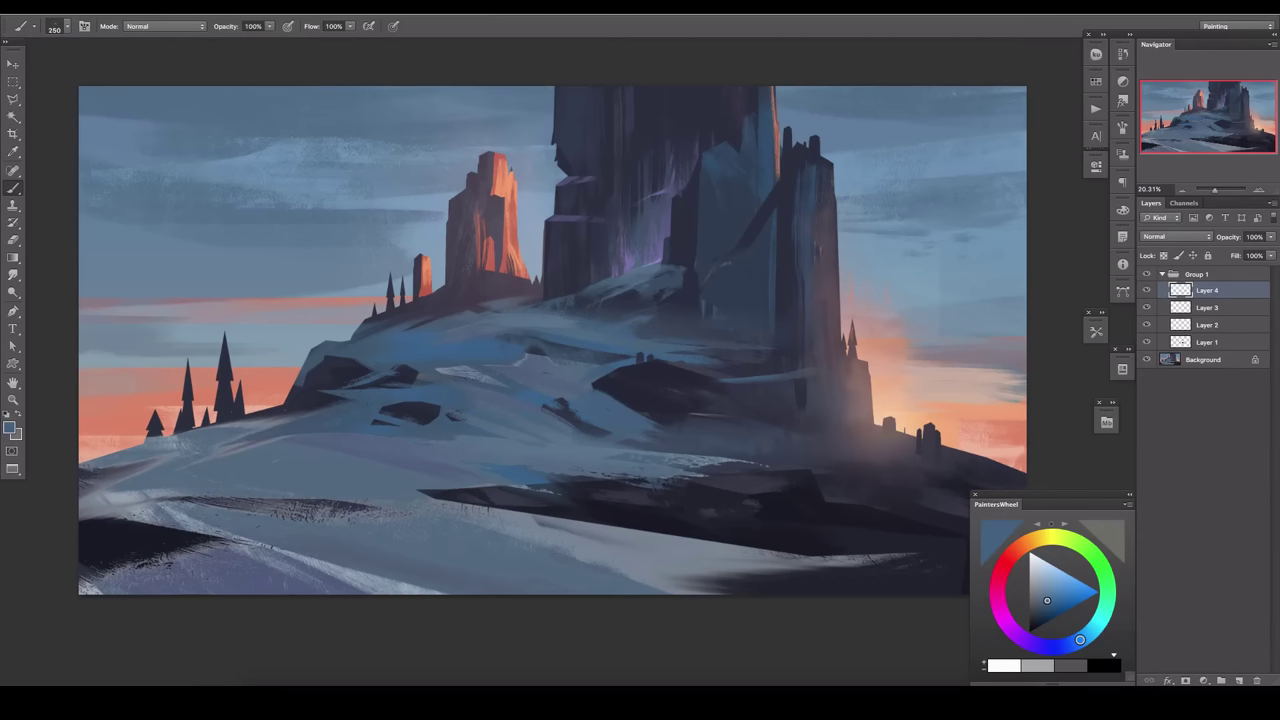
{"action": "key", "text": "Tab"}
{"action": "key", "text": "Tab"}
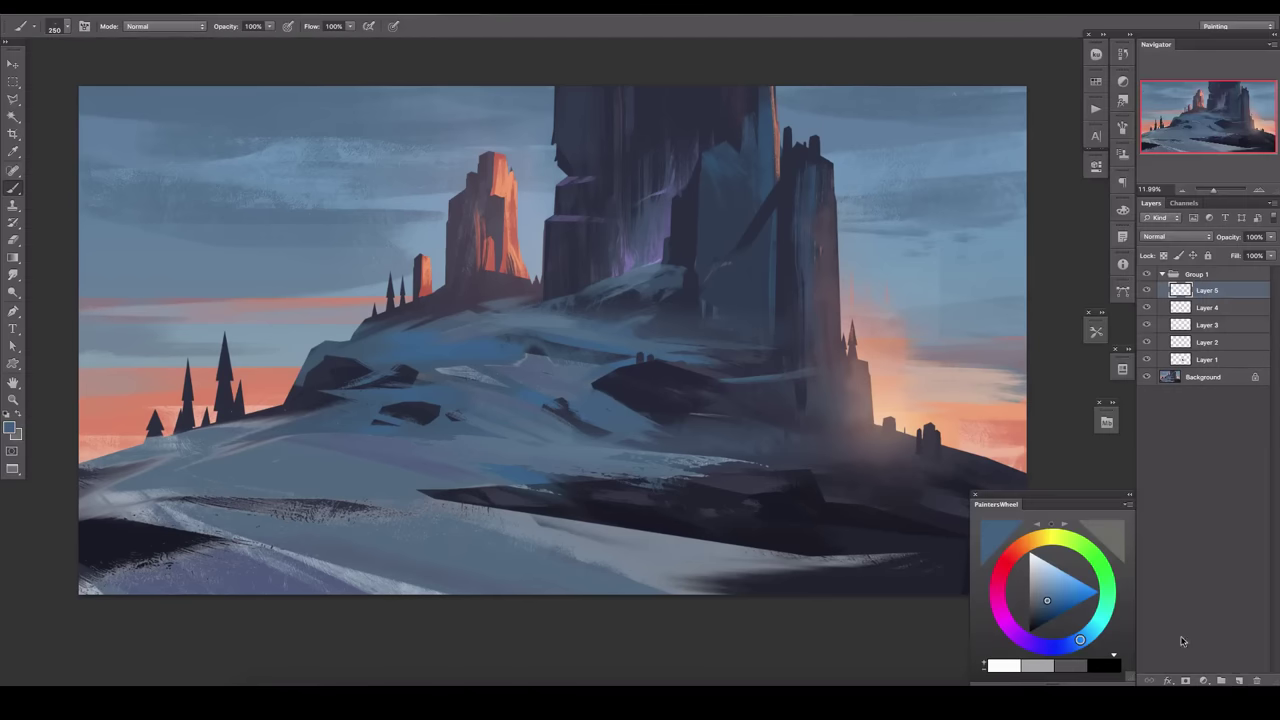
{"action": "key", "text": "ctrl+alt+2"}
Brush a purple hue into the dark tower areas, deselect, and add another layer.
{"action": "mouse_move", "coordinate": [1066, 650]}
{"action": "left_mouse_down"}
{"action": "mouse_move", "coordinate": [1024, 639]}
{"action": "mouse_move", "coordinate": [1079, 640]}
{"action": "left_mouse_up"}
{"action": "key", "text": "bracketright"}
{"action": "key", "text": "bracketright"}
{"action": "key", "text": "bracketright"}
{"action": "key", "text": "bracketright"}
{"action": "key", "text": "bracketright"}
{"action": "key", "text": "bracketright"}
{"action": "key", "text": "ctrl+d"}
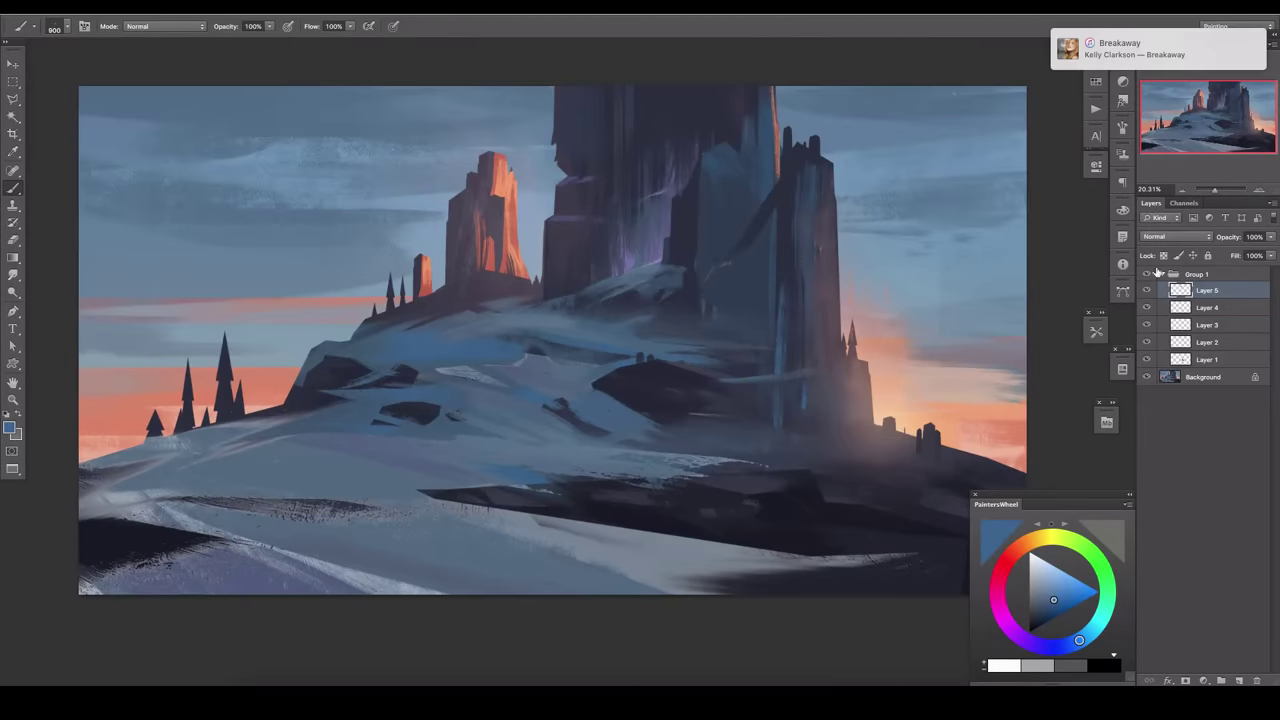
{"action": "key", "text": "ctrl+shift+alt+n"}
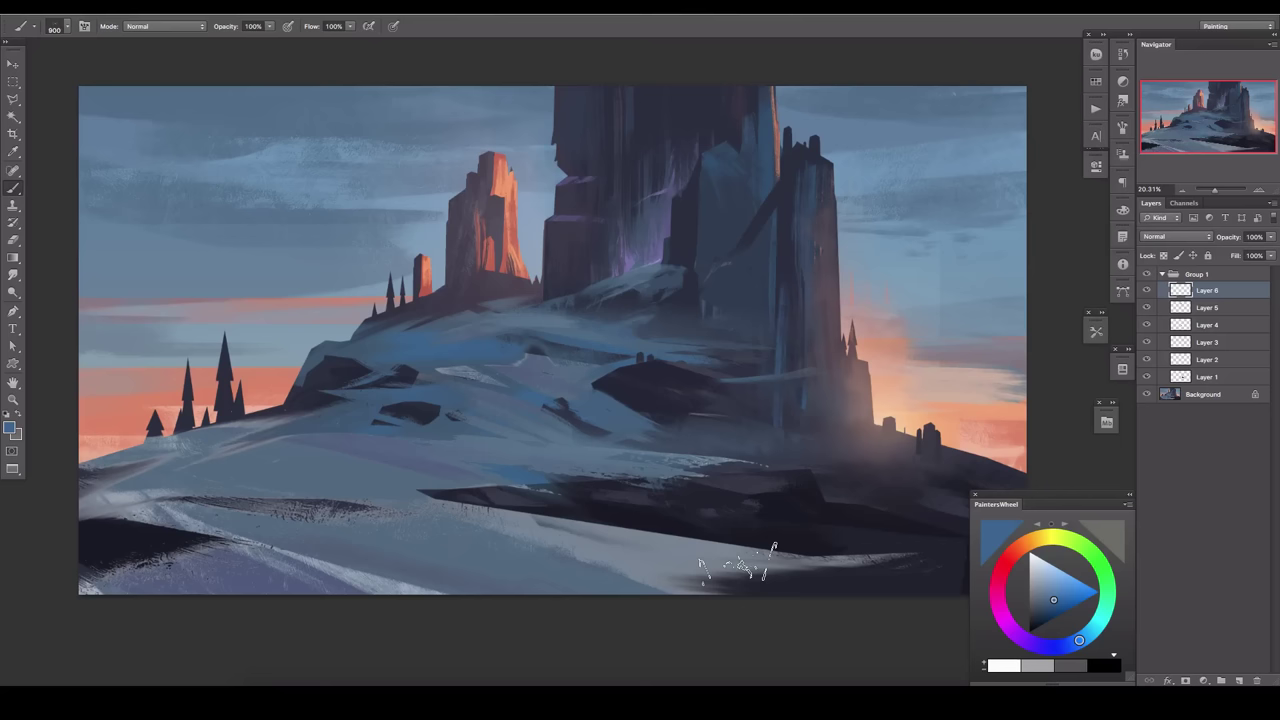
{"action": "key", "text": "Tab"}
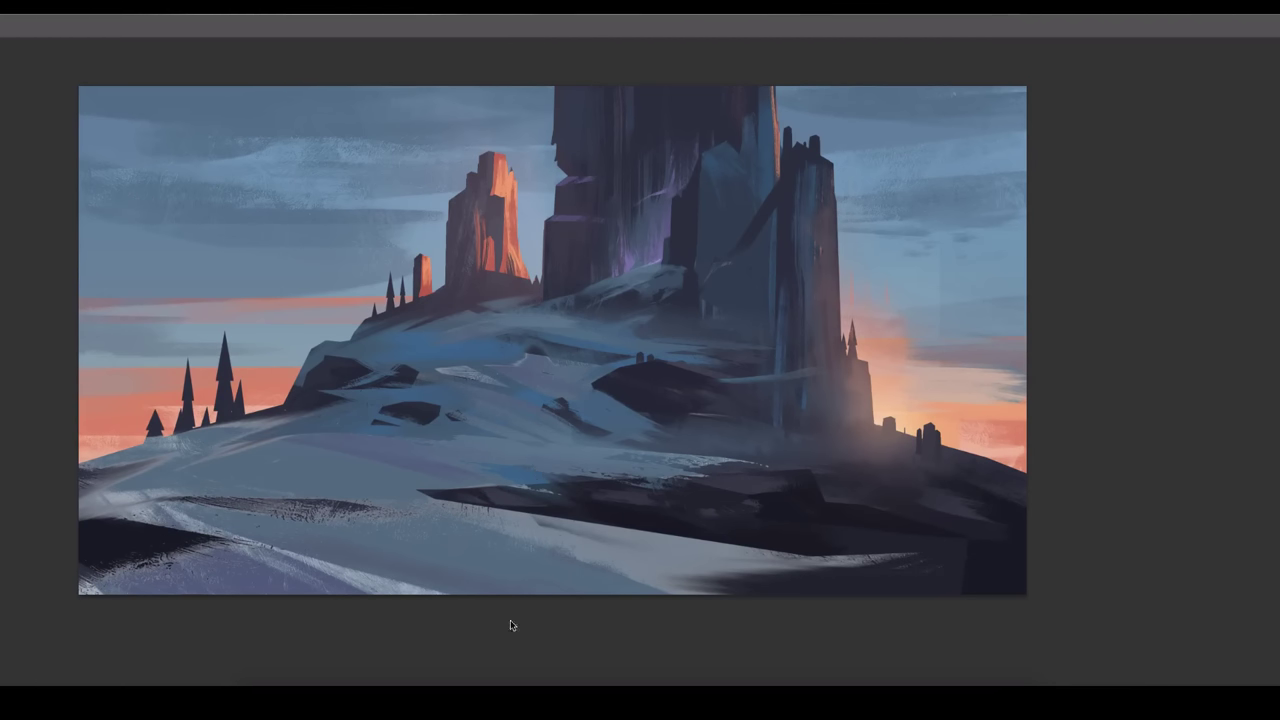
Choose a smaller brush preset and sample dark grey and tower colours.
{"action": "key", "text": "Tab"}
{"action": "left_click", "coordinate": [45, 36]}
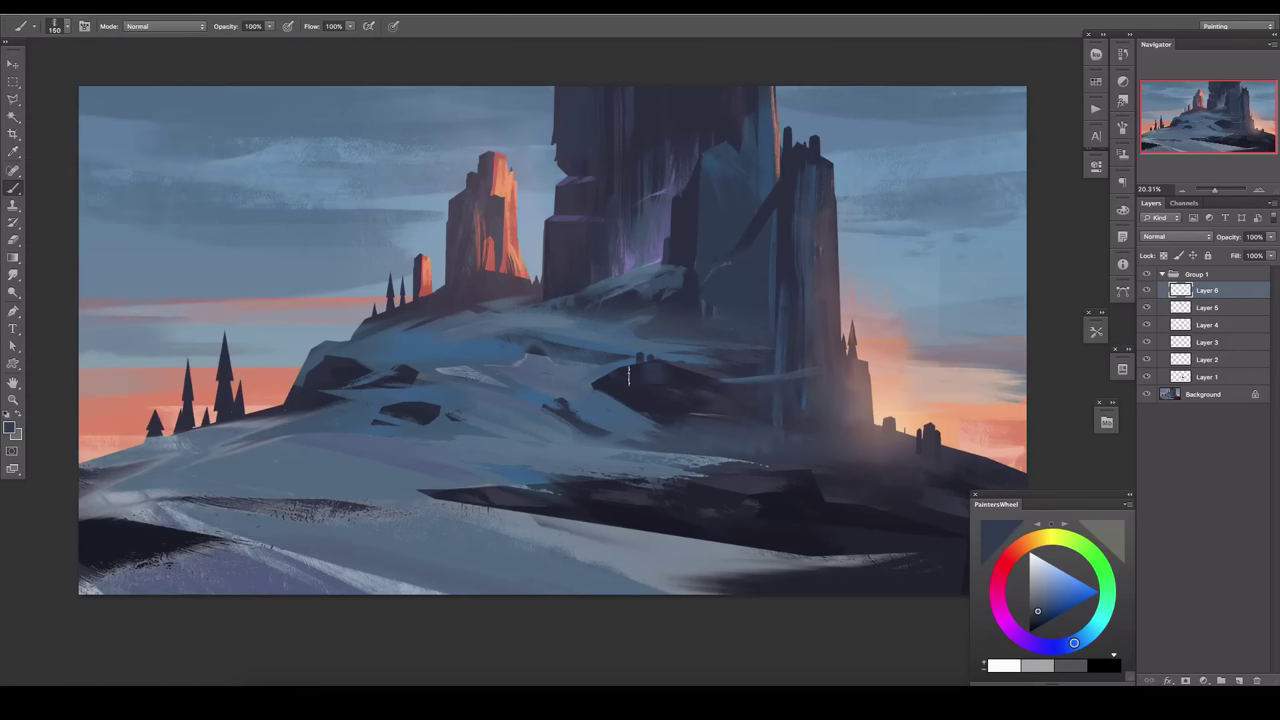
{"action": "left_click", "coordinate": [638, 396], "text": "alt"}
{"action": "left_click", "coordinate": [777, 340], "text": "alt"}
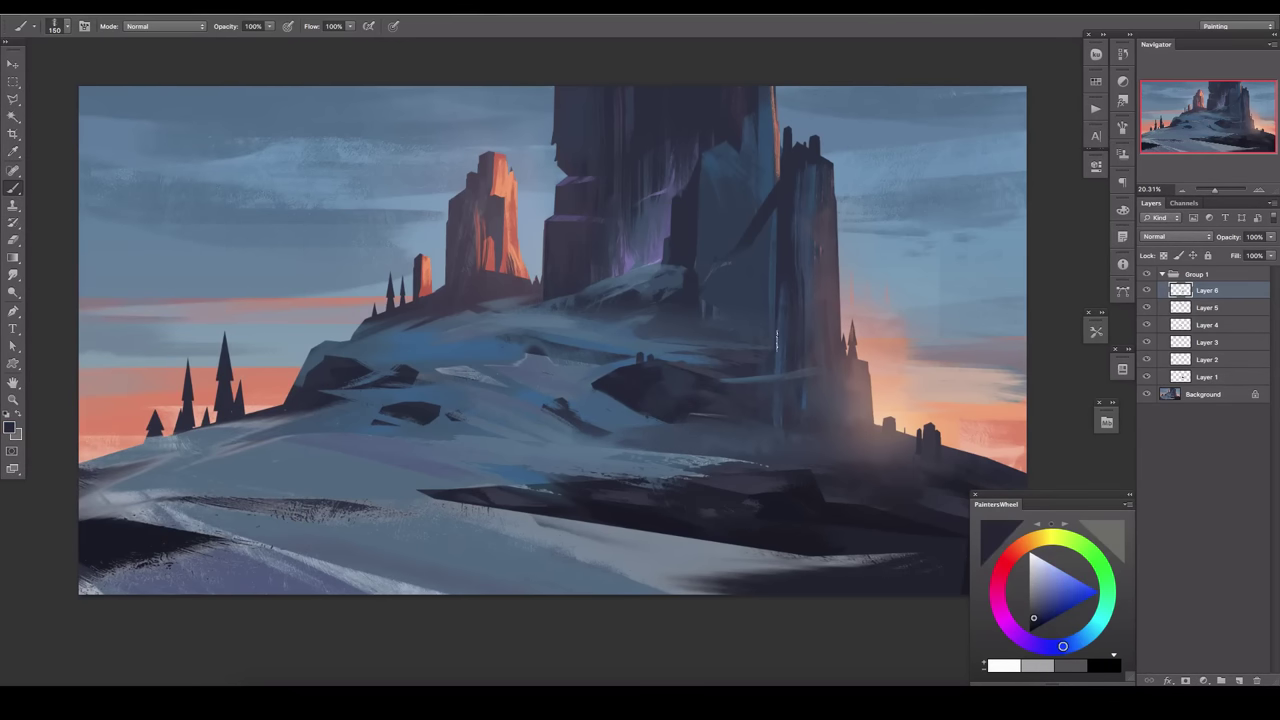
{"action": "left_click", "coordinate": [592, 425], "text": "alt"}
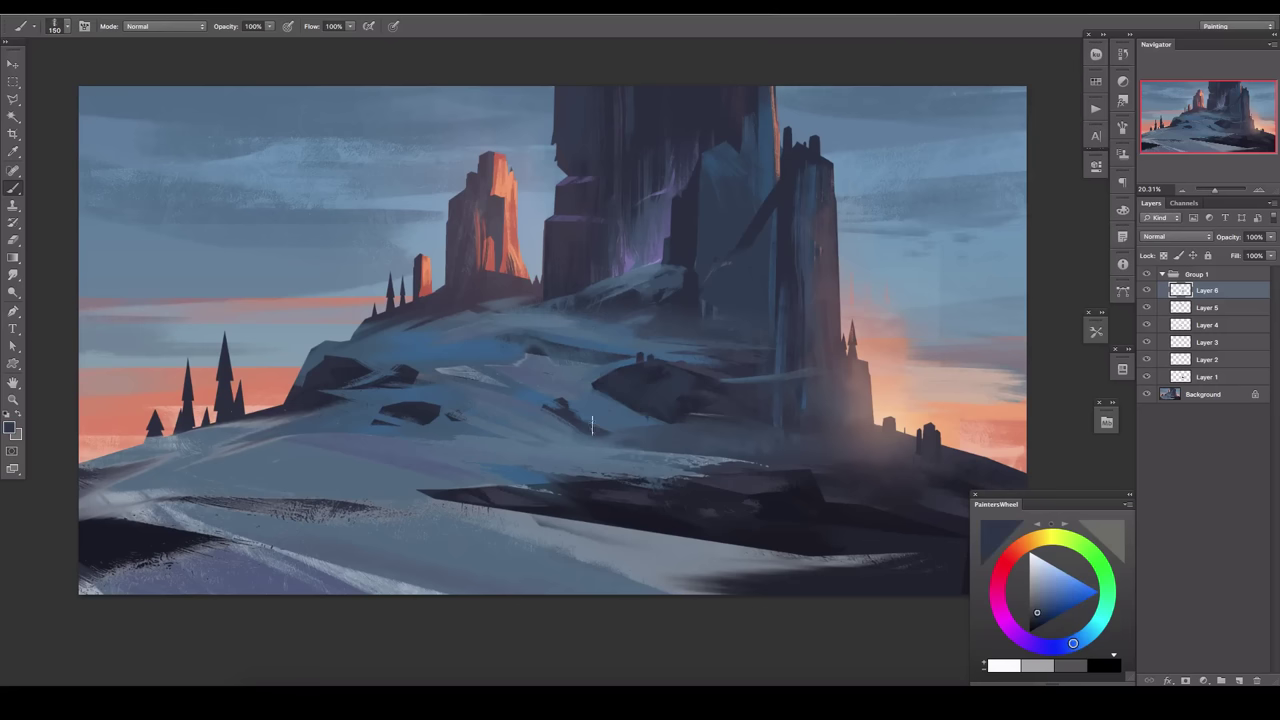
{"action": "key", "text": "r"}
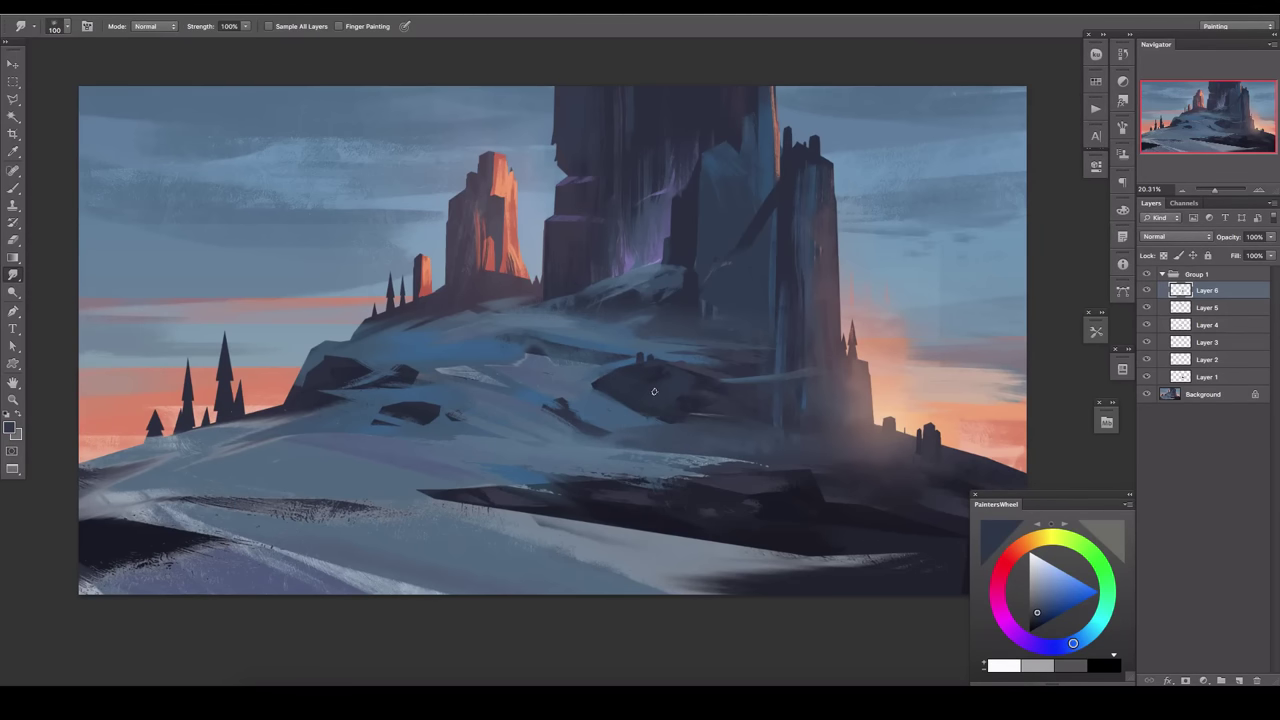
Add a shadow layer and lasso the foreground snow slope.
{"action": "left_click_drag", "start_coordinate": [653, 507], "coordinate": [644, 398]}
{"action": "key", "text": "bracketright"}
{"action": "key", "text": "bracketright"}
{"action": "key", "text": "bracketright"}
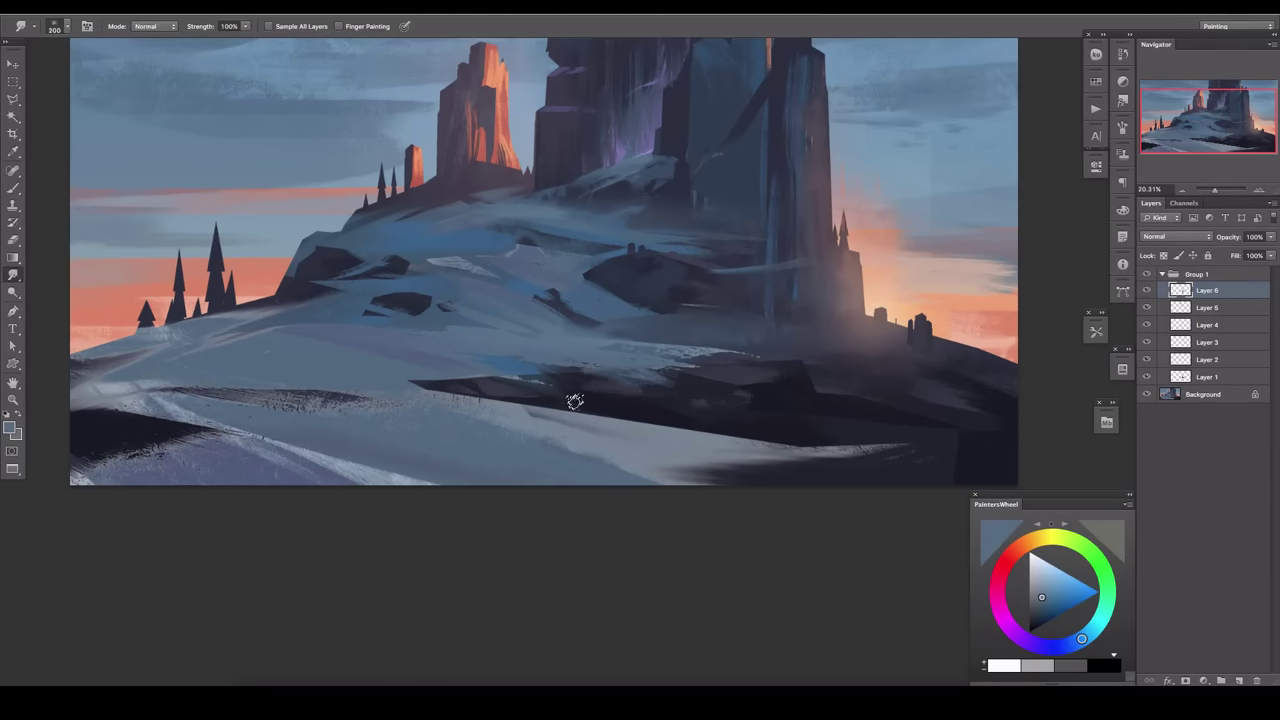
{"action": "key", "text": "ctrl+shift+alt+n"}
{"action": "key", "text": "l"}
{"action": "left_click_drag", "start_coordinate": [71, 423], "coordinate": [757, 557]}
On a new layer, brush speckled texture across the snow slope.
{"action": "key", "text": "b"}
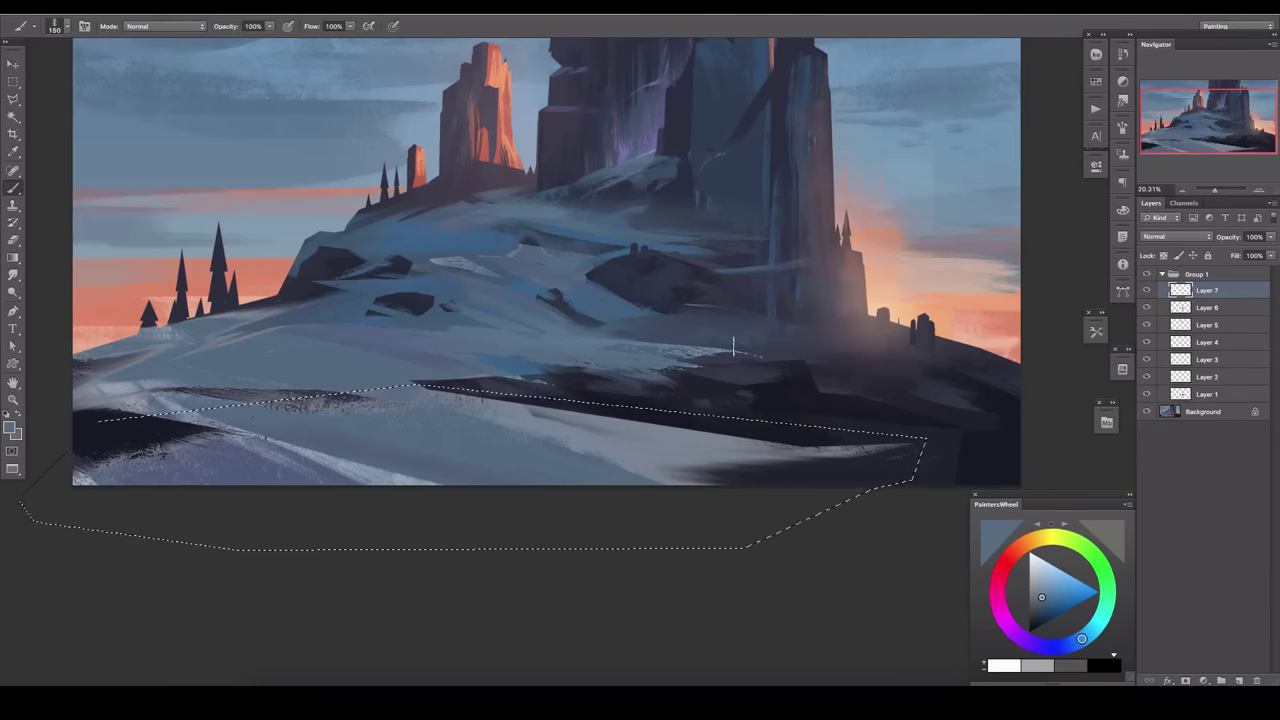
{"action": "key", "text": "d"}
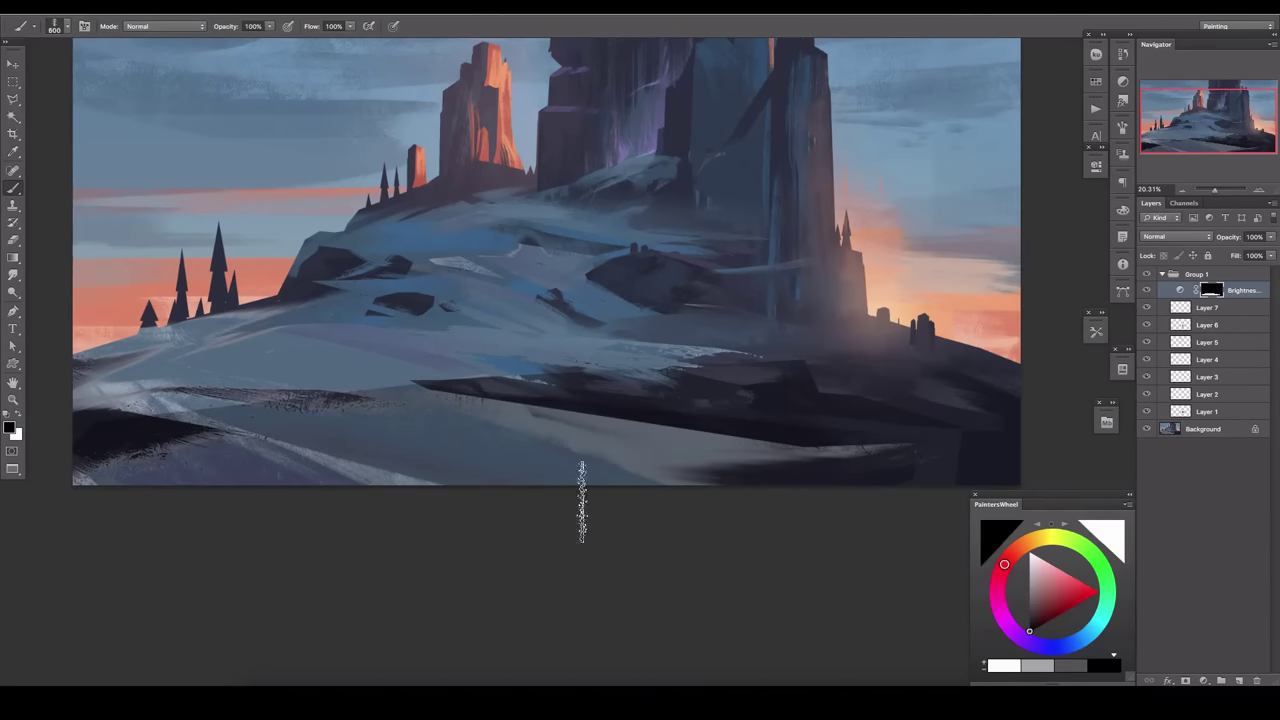
{"action": "key", "text": "bracketright"}
{"action": "key", "text": "bracketright"}
{"action": "key", "text": "bracketright"}
{"action": "key", "text": "ctrl+comma"}
{"action": "key", "text": "ctrl+shift+alt+n"}
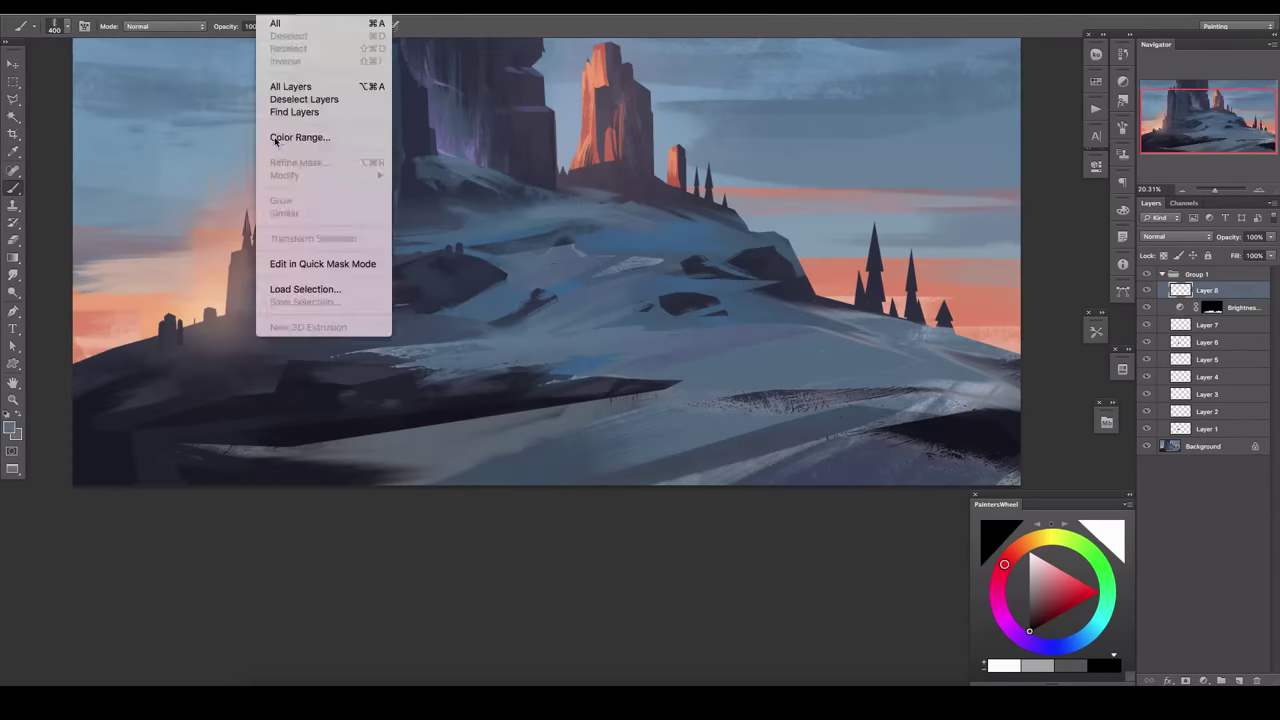
{"action": "left_click_drag", "start_coordinate": [370, 465], "coordinate": [940, 430]}
{"action": "left_click_drag", "start_coordinate": [583, 185], "coordinate": [743, 95]}
Stamp small black rocks onto the snow slope with the Custom Shape tool.
{"action": "key", "text": "bracketright"}
{"action": "key", "text": "bracketright"}
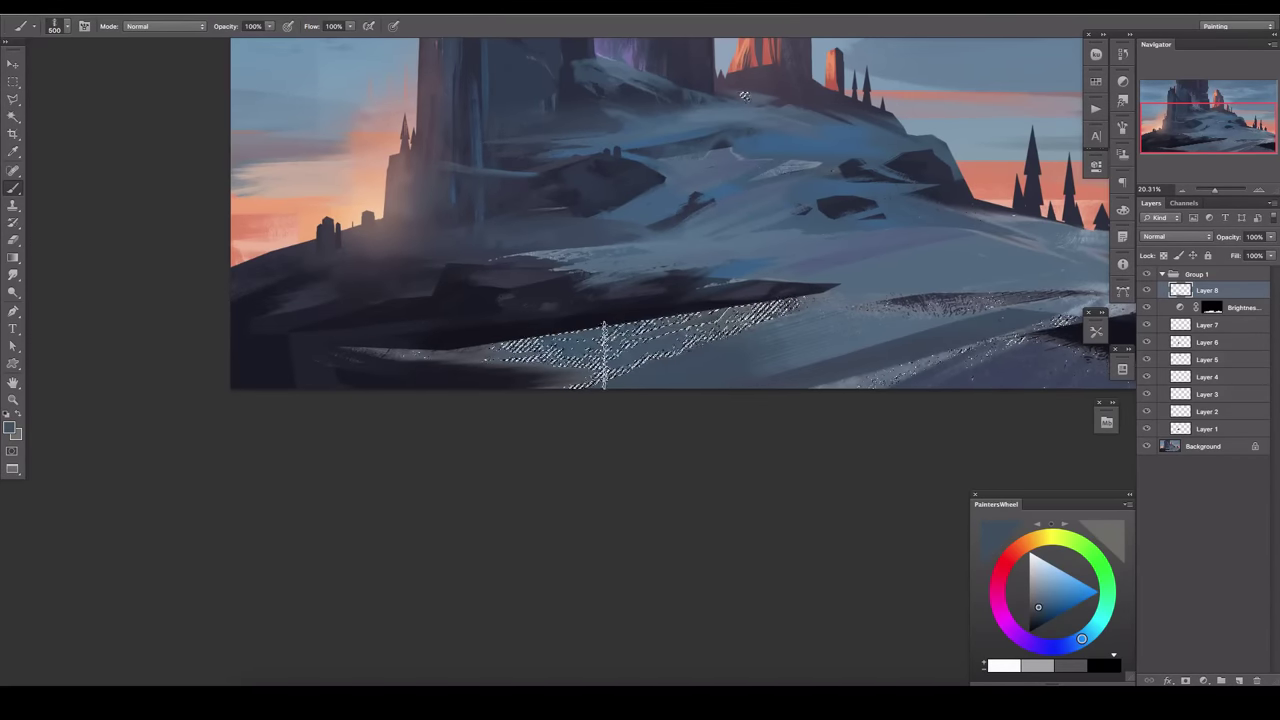
{"action": "key", "text": "d"}
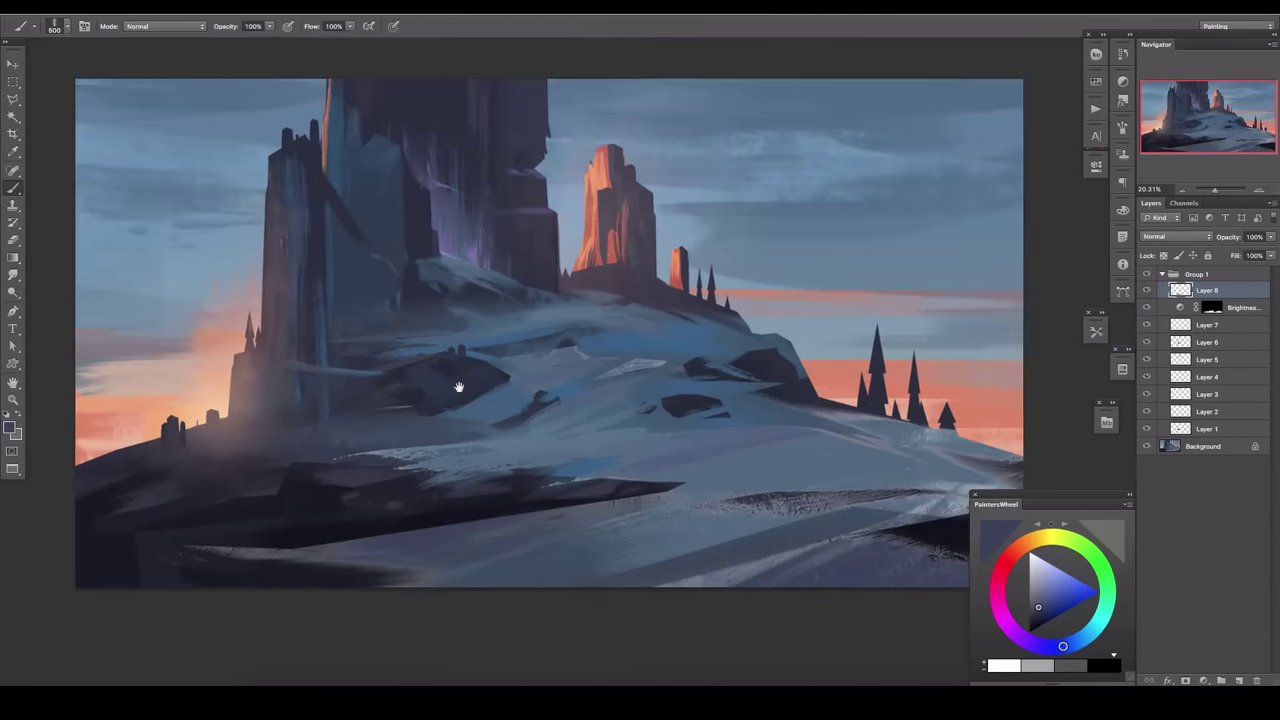
{"action": "left_click_drag", "start_coordinate": [458, 387], "coordinate": [459, 383]}
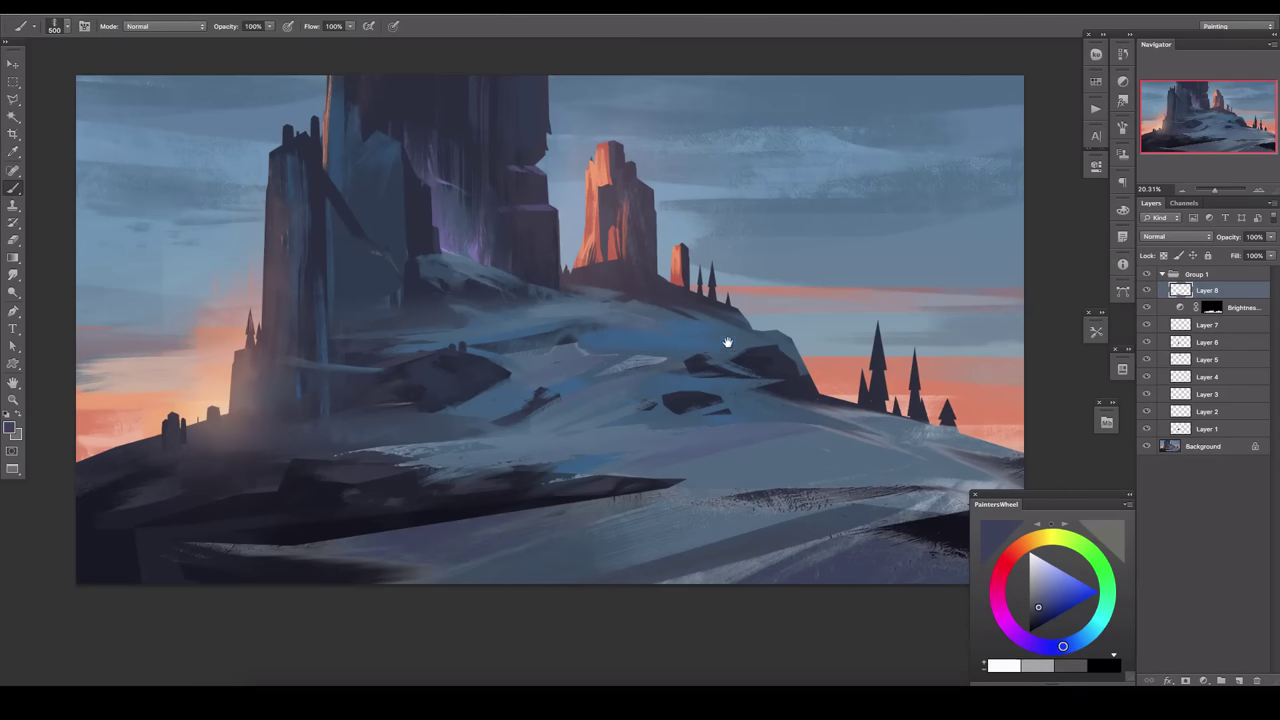
{"action": "left_click_drag", "start_coordinate": [703, 348], "coordinate": [831, 334]}
{"action": "key", "text": "l"}
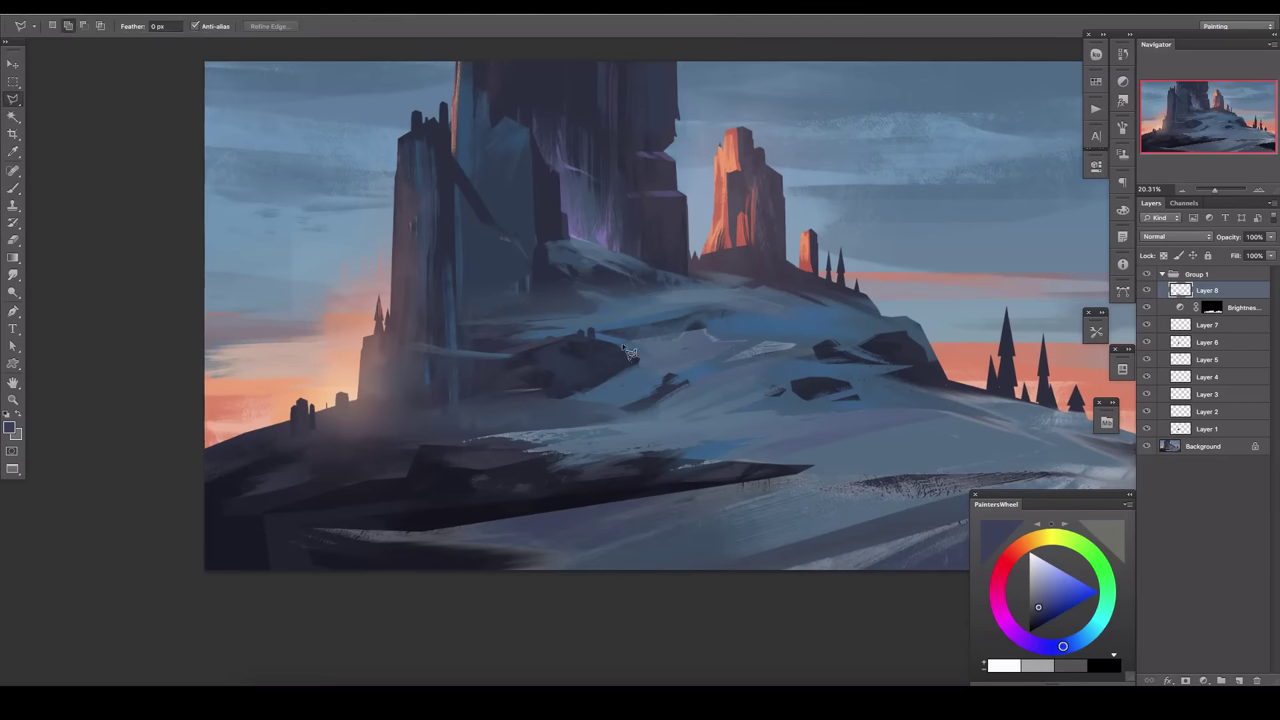
{"action": "double_click", "coordinate": [706, 338]}
{"action": "key", "text": "b"}
{"action": "left_click", "coordinate": [615, 350], "text": "alt"}
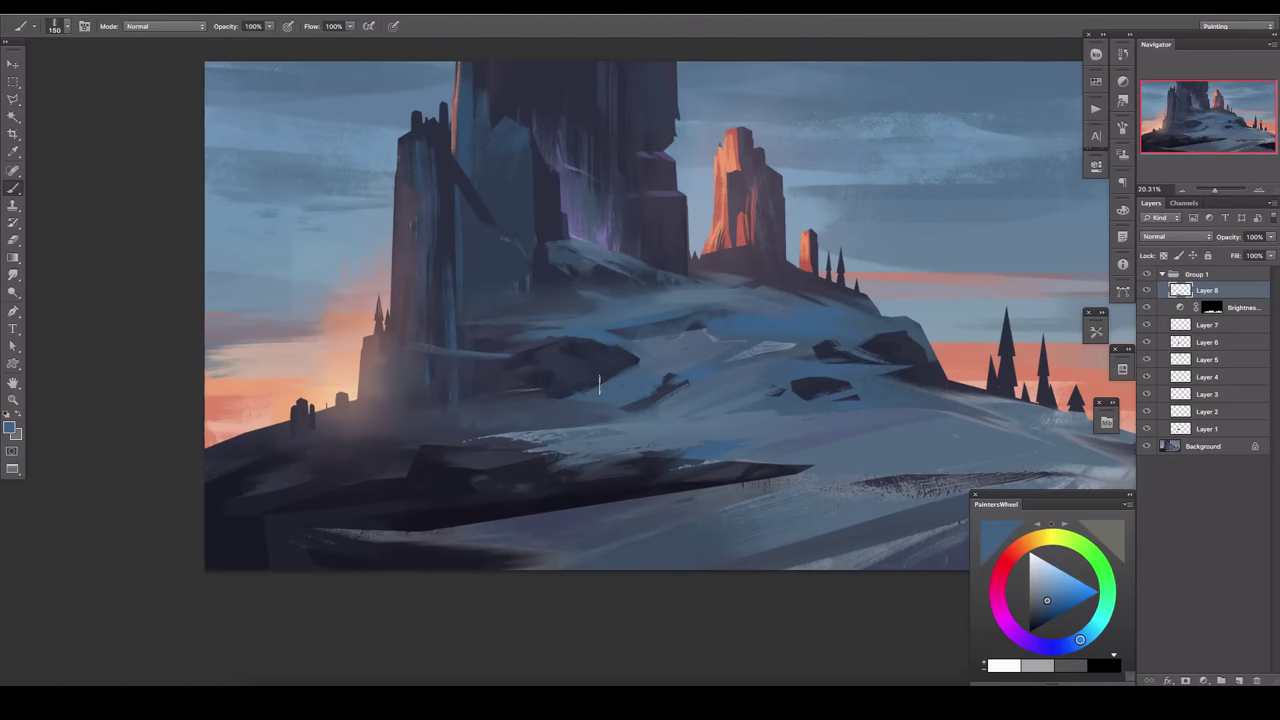
{"action": "key", "text": "u"}
{"action": "left_click_drag", "start_coordinate": [861, 344], "coordinate": [716, 338]}
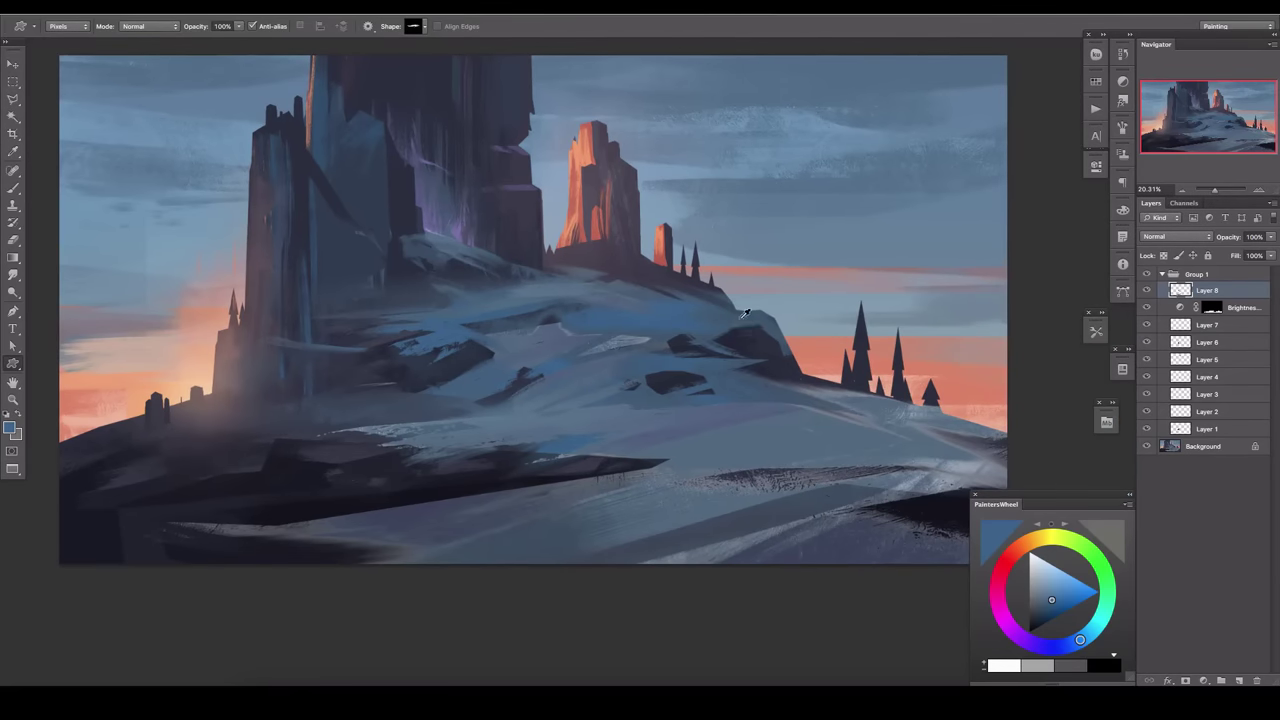
{"action": "left_click_drag", "start_coordinate": [612, 378], "coordinate": [660, 415]}
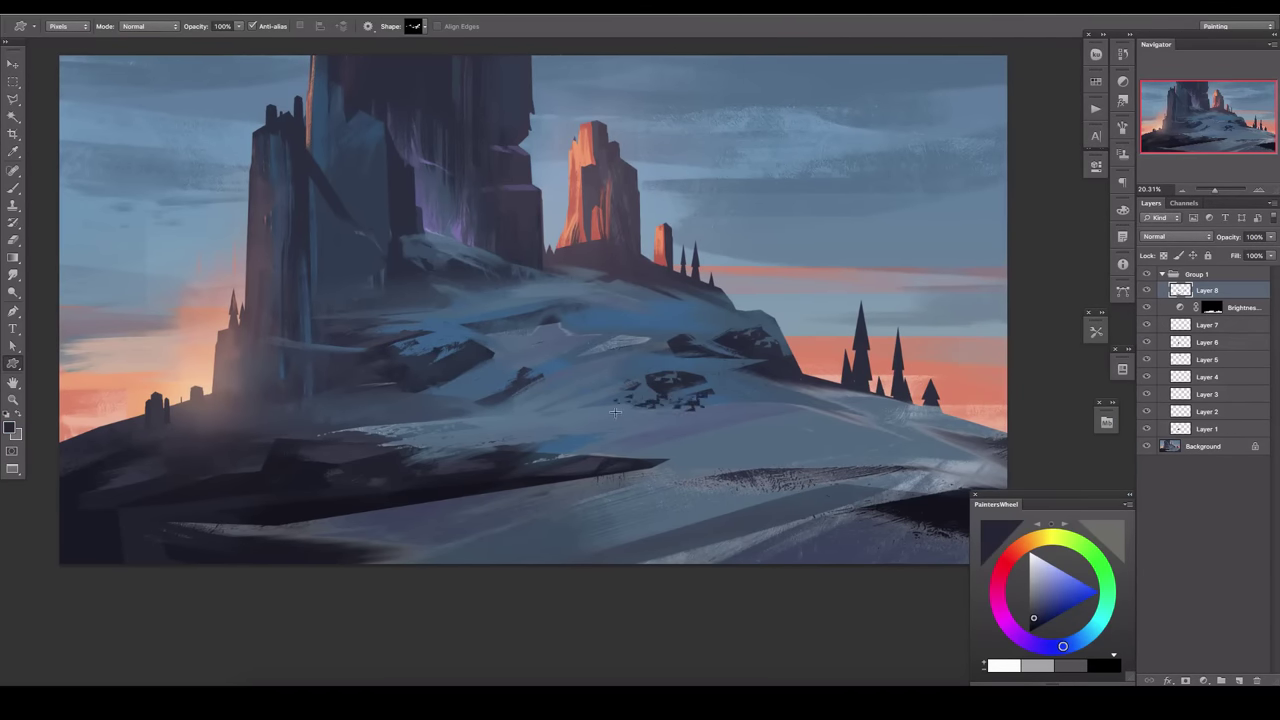
On a new layer, fill a lighter blue strip beside the tall rock spire.
{"action": "key", "text": "ctrl+shift+alt+n"}
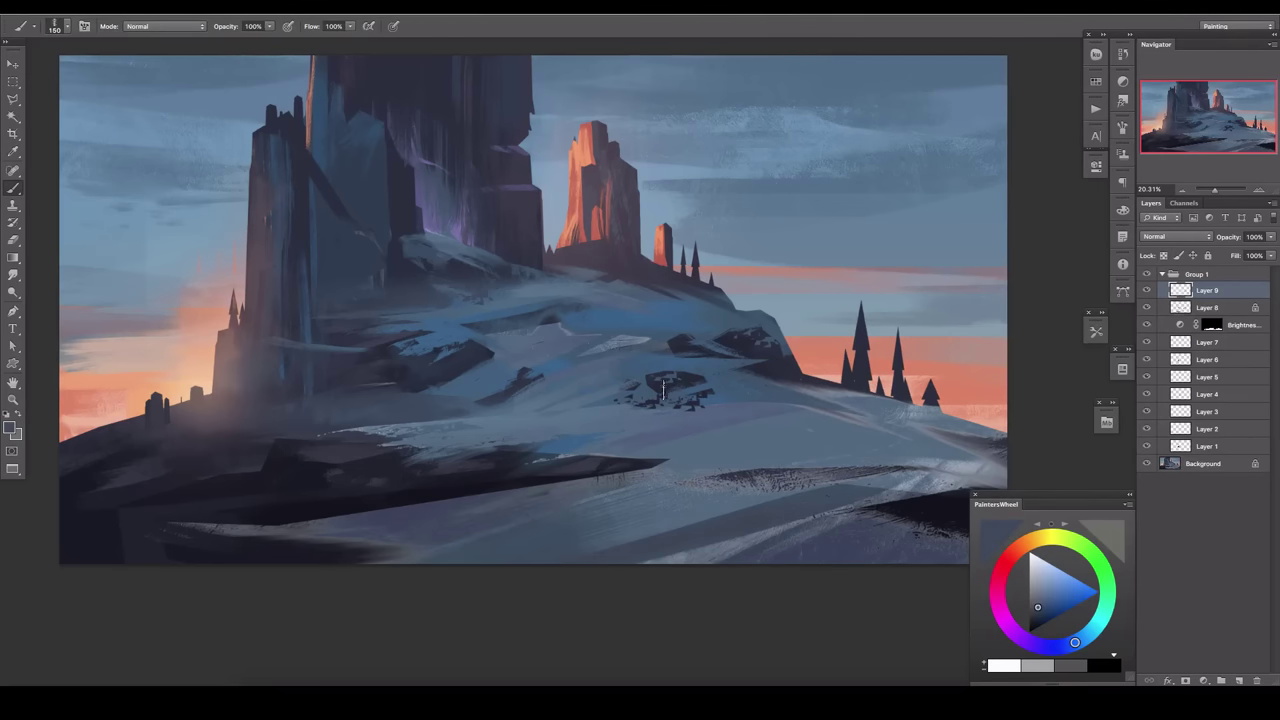
{"action": "left_click_drag", "start_coordinate": [662, 305], "coordinate": [767, 395]}
{"action": "key", "text": "l"}
{"action": "left_click_drag", "start_coordinate": [629, 129], "coordinate": [642, 150]}
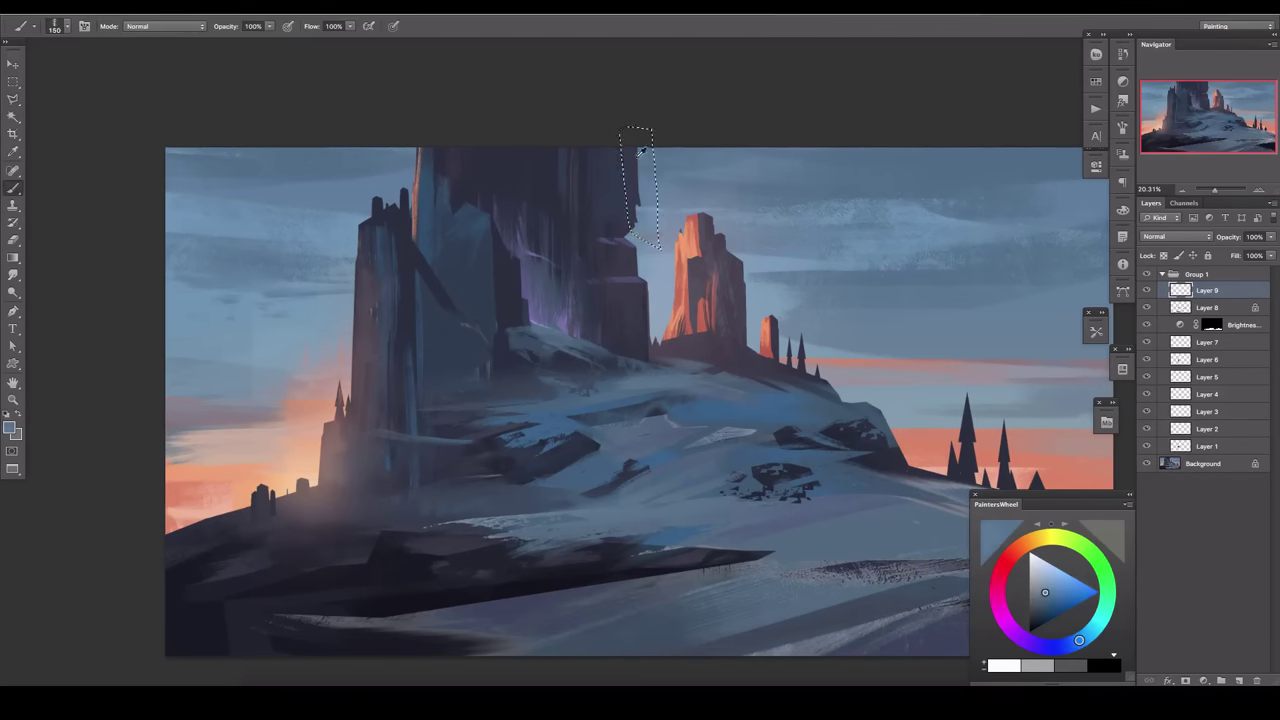
{"action": "left_click_drag", "start_coordinate": [647, 240], "coordinate": [648, 145]}
{"action": "key", "text": "ctrl+d"}
{"action": "left_click", "coordinate": [549, 199], "text": "alt"}
Reselect the strip beside the tall rock and repaint it bluer.
{"action": "key", "text": "l"}
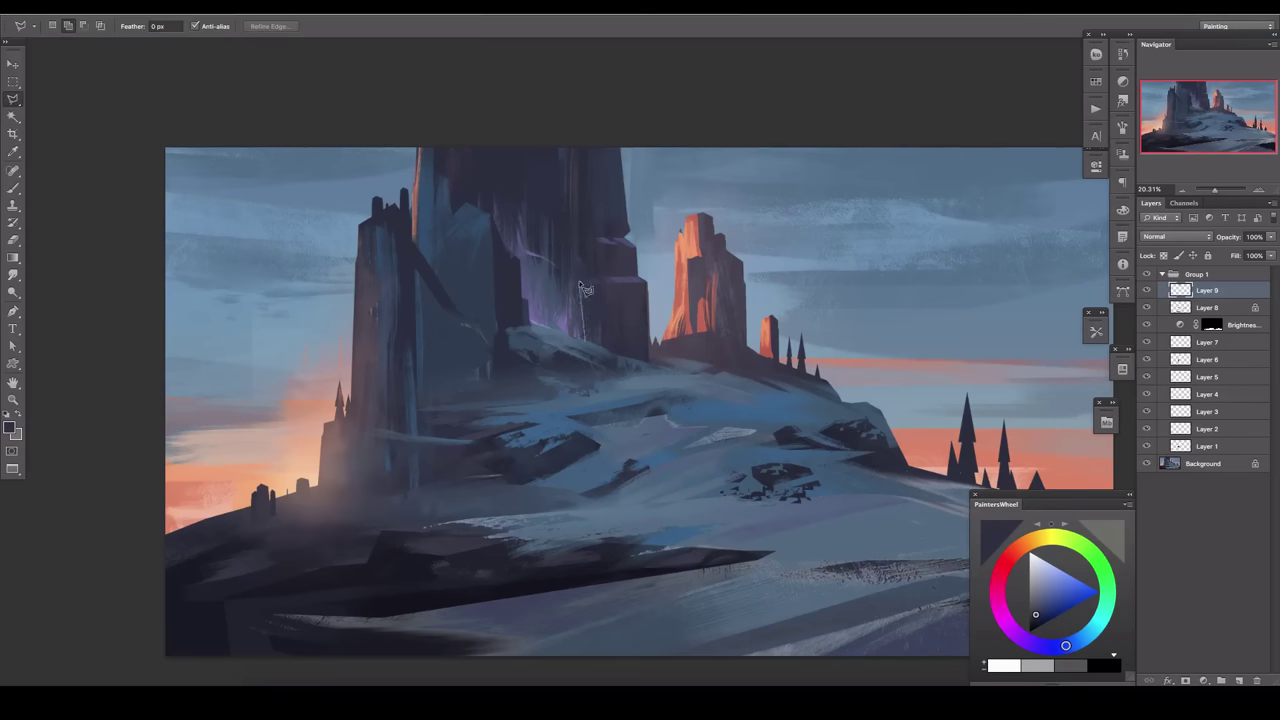
{"action": "left_click", "coordinate": [575, 127]}
{"action": "key", "text": "b"}
{"action": "left_click", "coordinate": [640, 220], "text": "alt"}
{"action": "left_click_drag", "start_coordinate": [600, 260], "coordinate": [600, 150]}
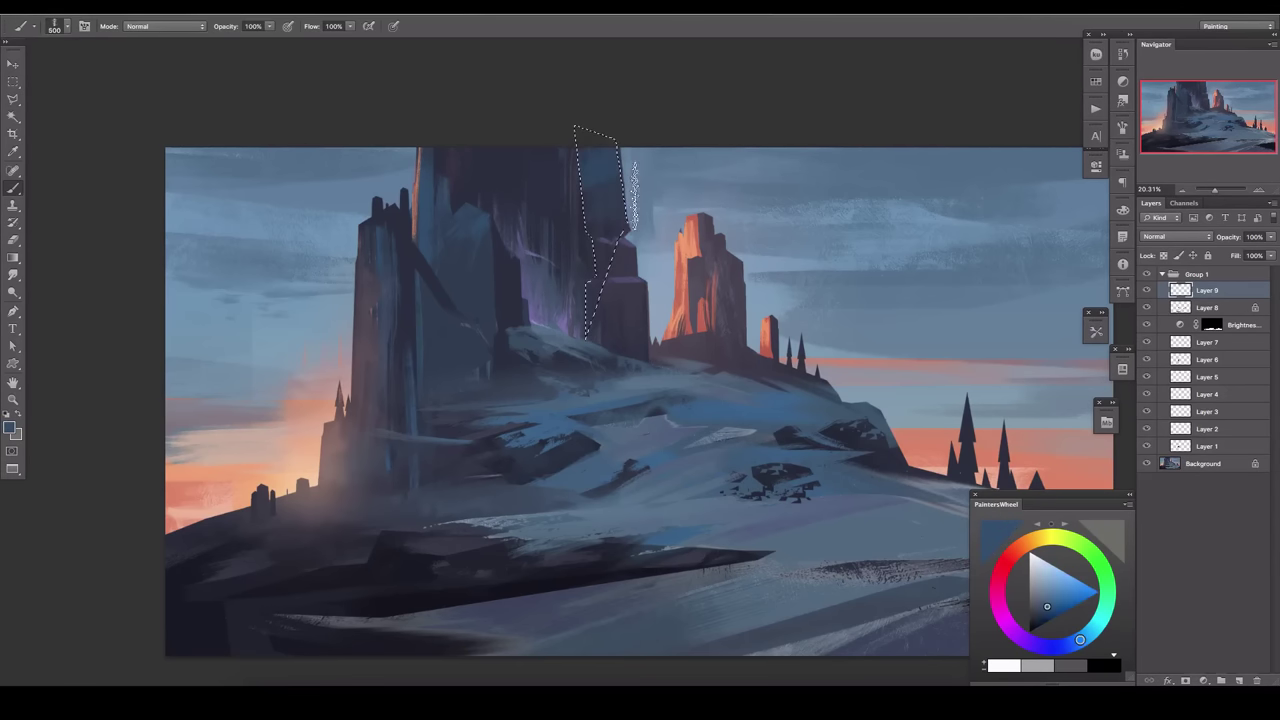
{"action": "key", "text": "ctrl+d"}
Lighten the tall tower's lower face with a pinkish colour and smaller brush.
{"action": "key", "text": "l"}
{"action": "scroll", "coordinate": [510, 340], "scroll_direction": "down", "scroll_amount": 3}
{"action": "key", "text": "b"}
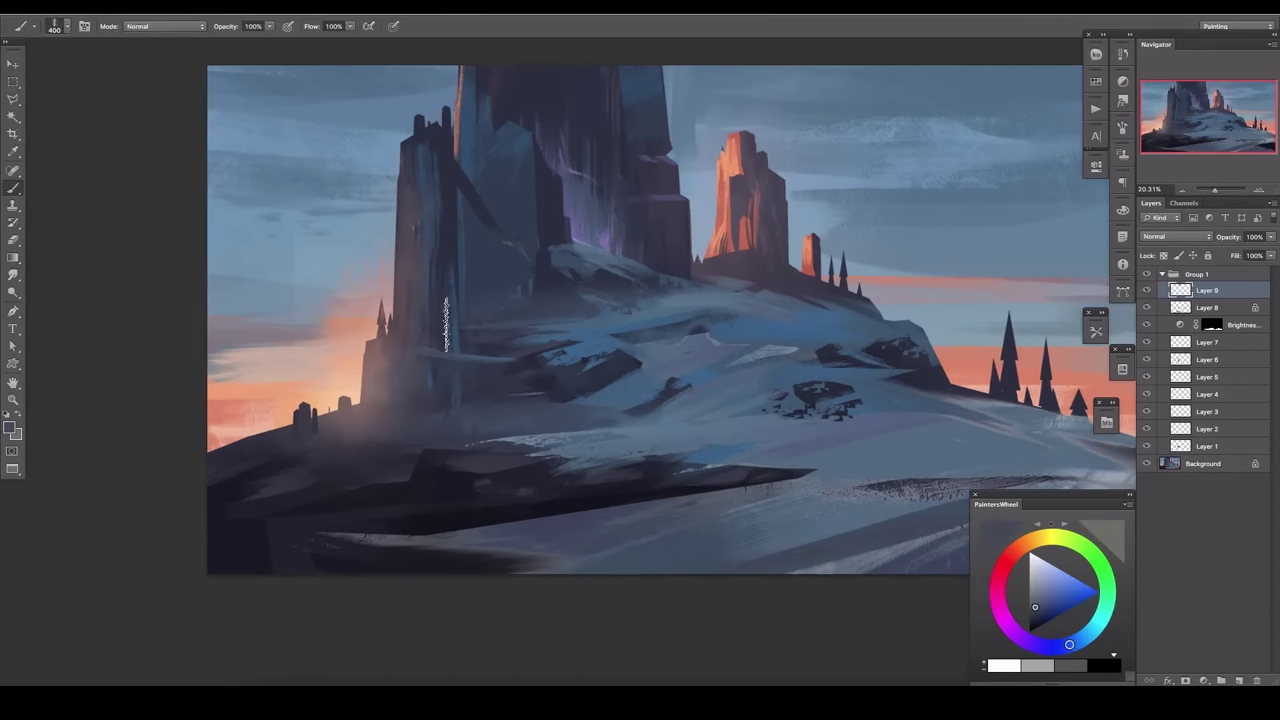
{"action": "left_click", "coordinate": [455, 378], "text": "alt"}
{"action": "key", "text": "bracketleft"}
{"action": "left_click_drag", "start_coordinate": [445, 410], "coordinate": [445, 268]}
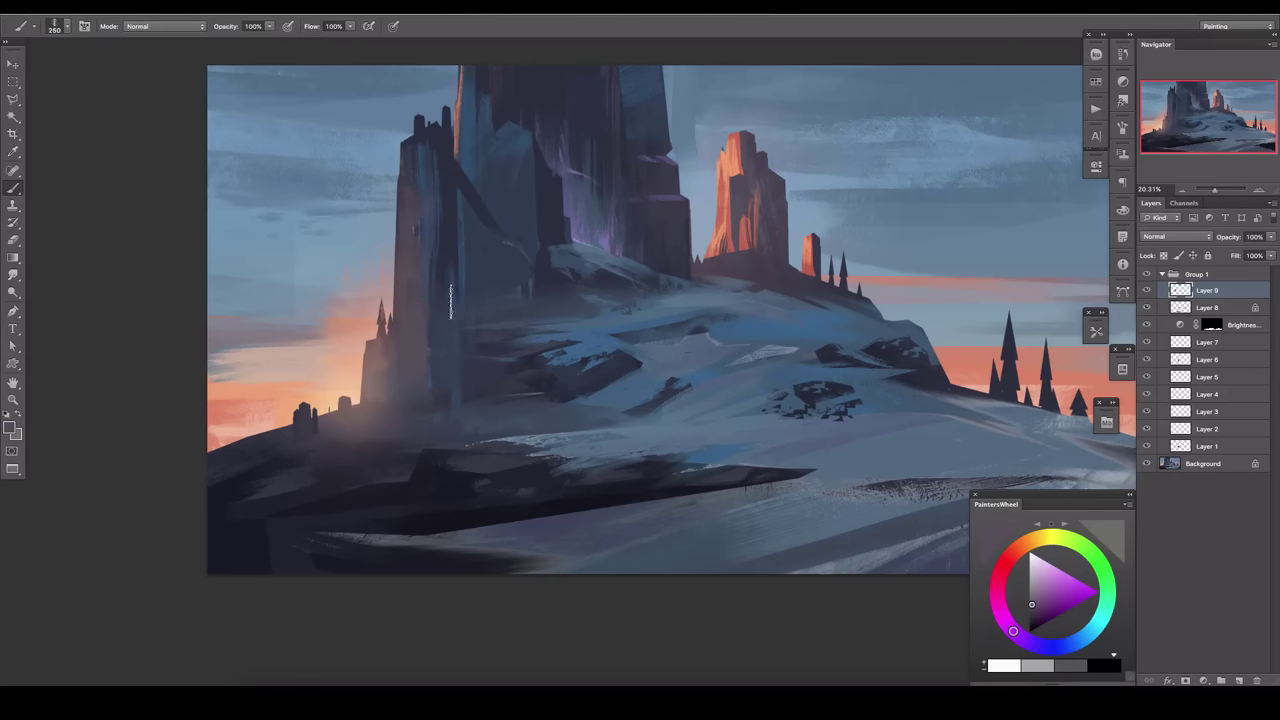
{"action": "key", "text": "bracketleft"}
{"action": "key", "text": "bracketleft"}
{"action": "key", "text": "bracketleft"}
{"action": "left_click", "coordinate": [430, 360], "text": "alt"}
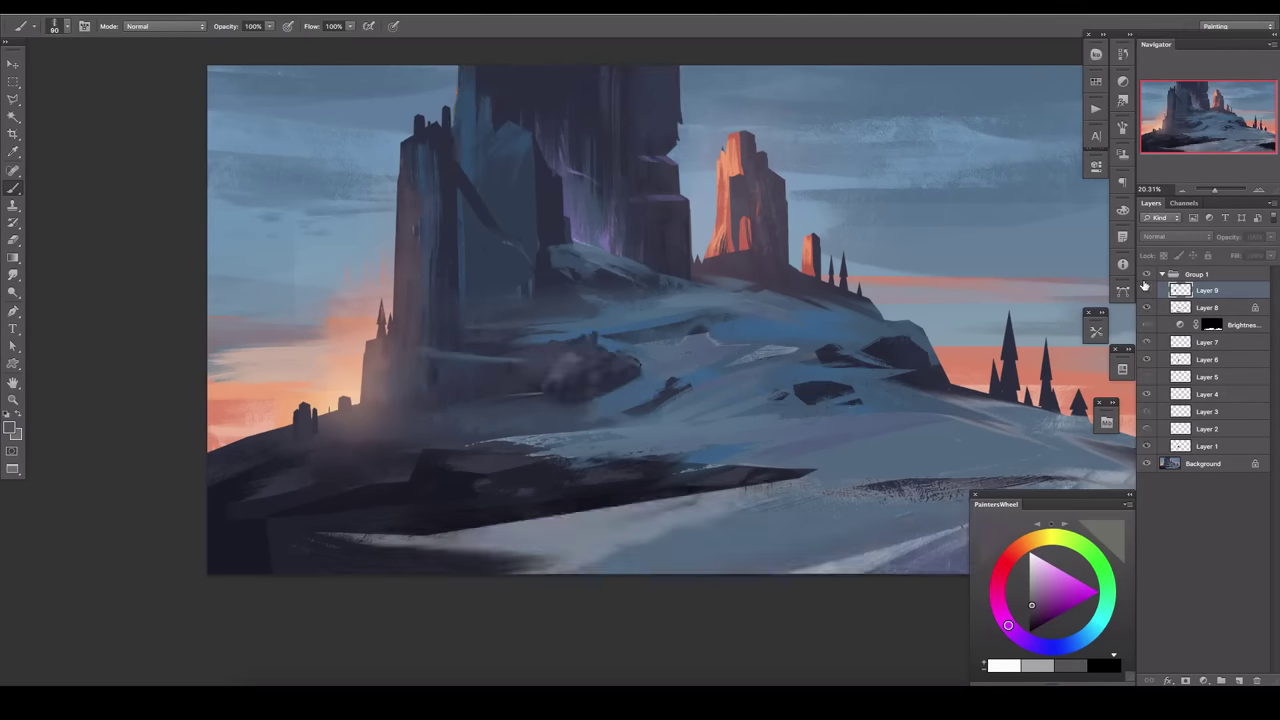
Return to Layer 8 with an enlarged smudge brush, then add a new empty layer.
{"action": "key", "text": "alt+bracketleft"}
{"action": "key", "text": "r"}
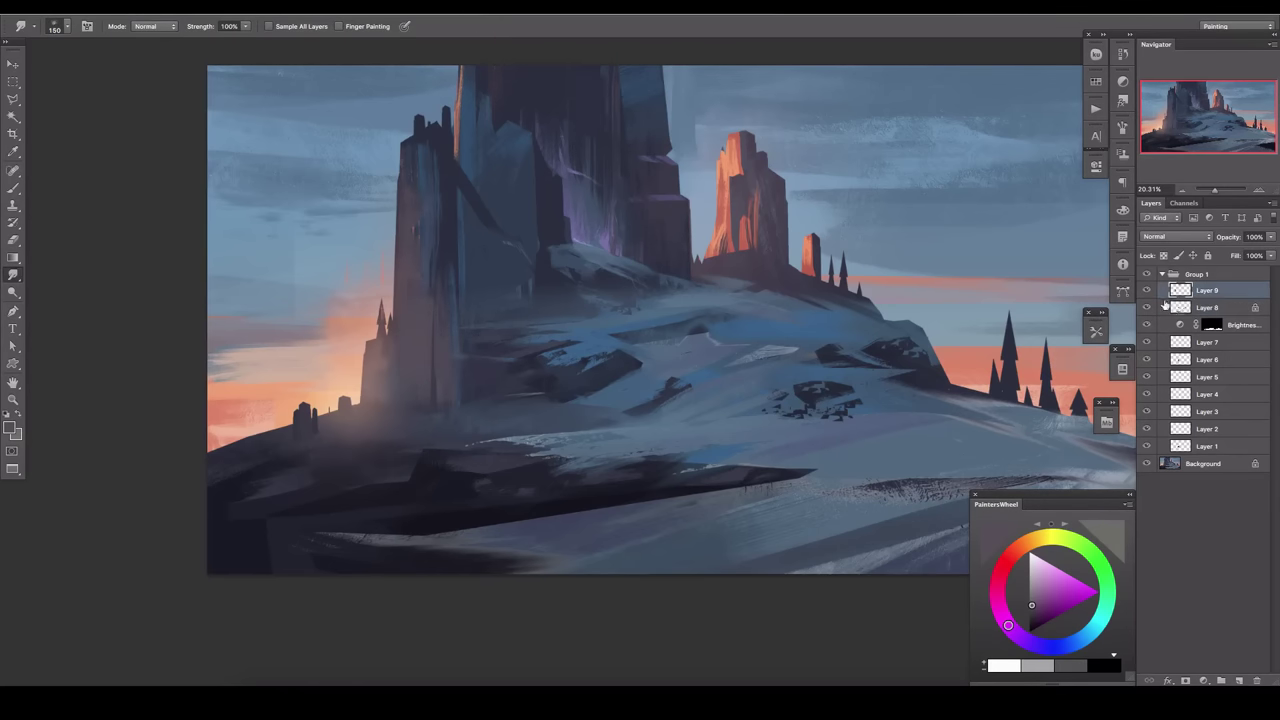
{"action": "key", "text": "bracketright"}
{"action": "key", "text": "bracketright"}
{"action": "key", "text": "bracketright"}
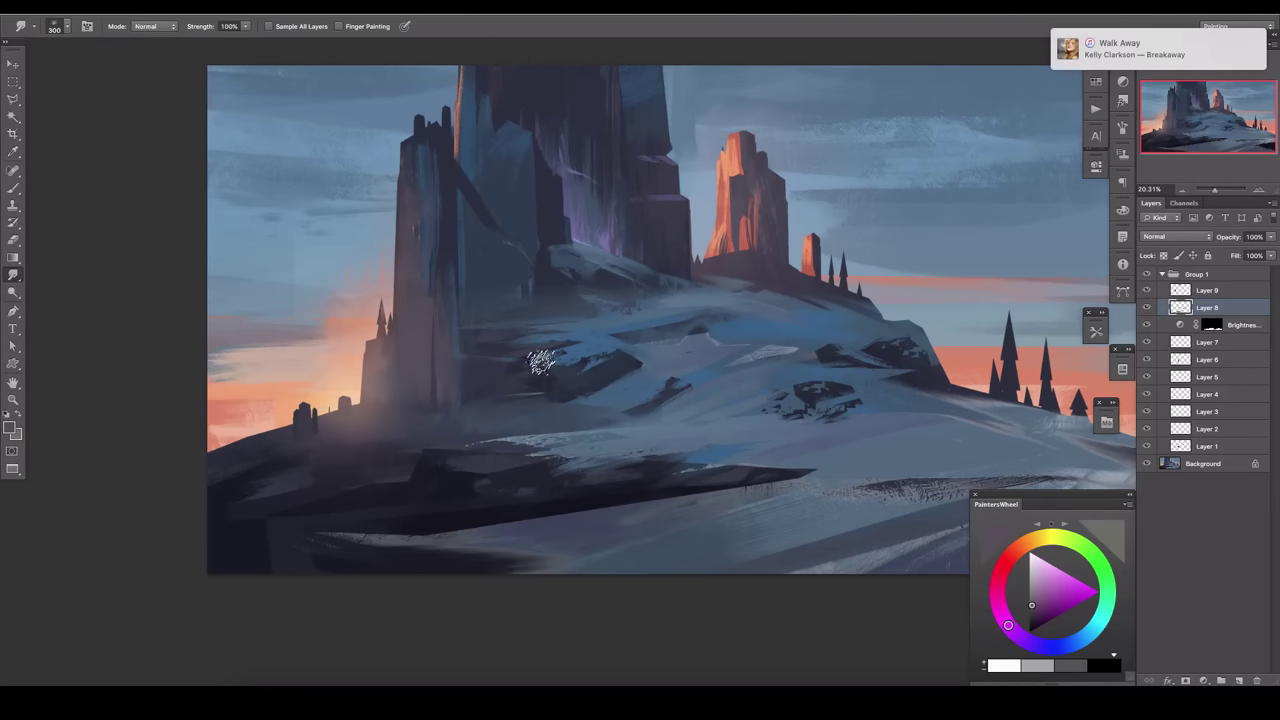
{"action": "scroll", "coordinate": [909, 374], "scroll_direction": "right", "scroll_amount": 5}
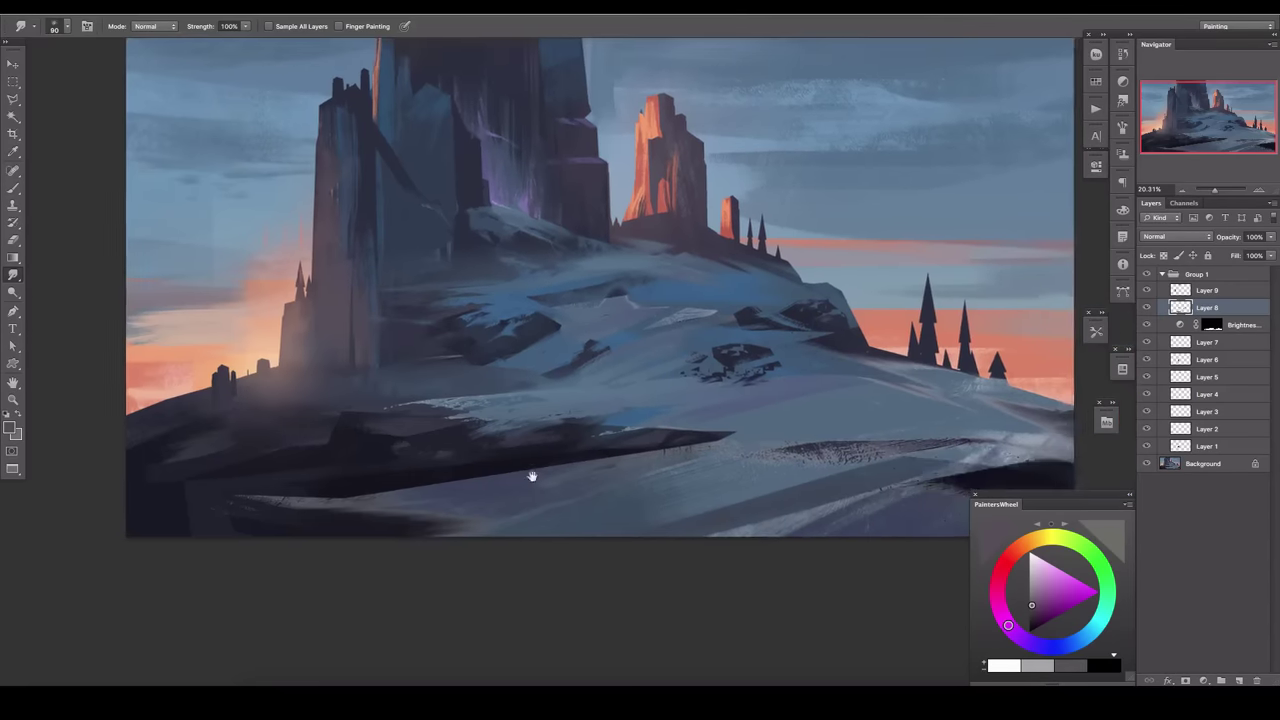
{"action": "key", "text": "ctrl+shift+alt+n"}
{"action": "scroll", "coordinate": [542, 348], "scroll_direction": "down", "scroll_amount": 2}
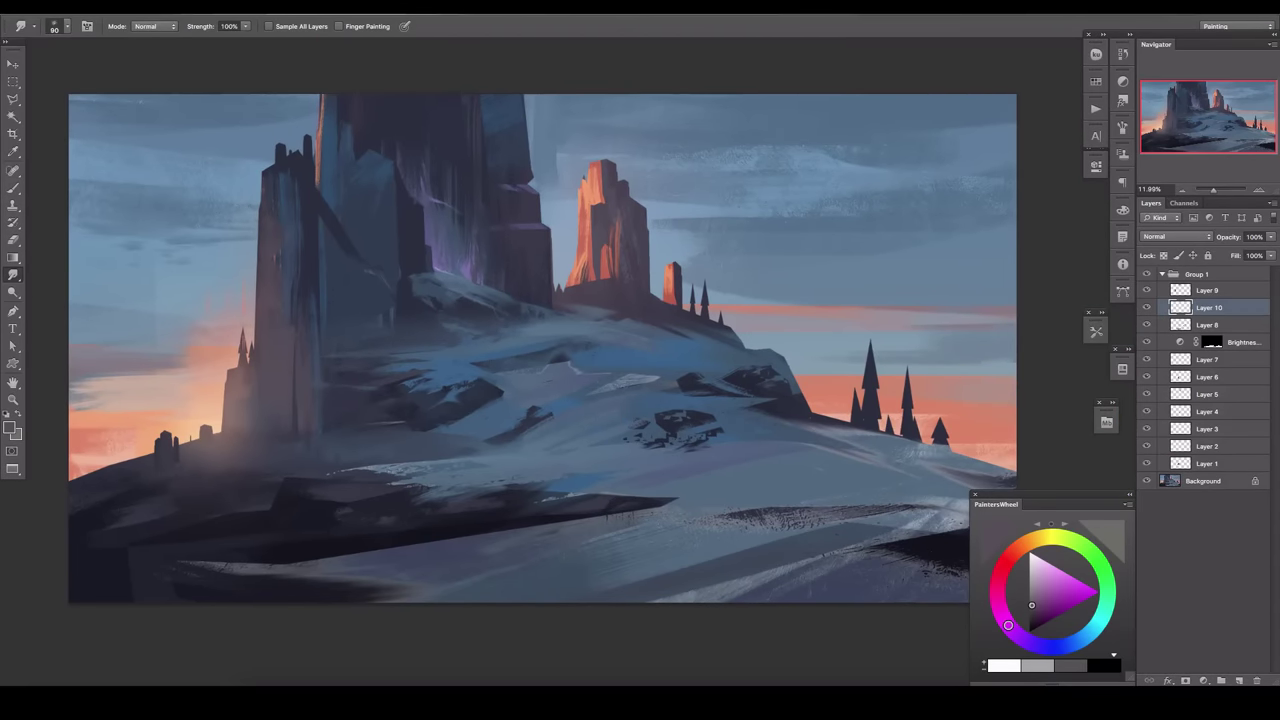
{"action": "scroll", "coordinate": [668, 355], "scroll_direction": "up", "scroll_amount": 2}
Paint a darker shadow over the lower-right snow slope inside a polygonal selection on a new layer.
{"action": "key", "text": "l"}
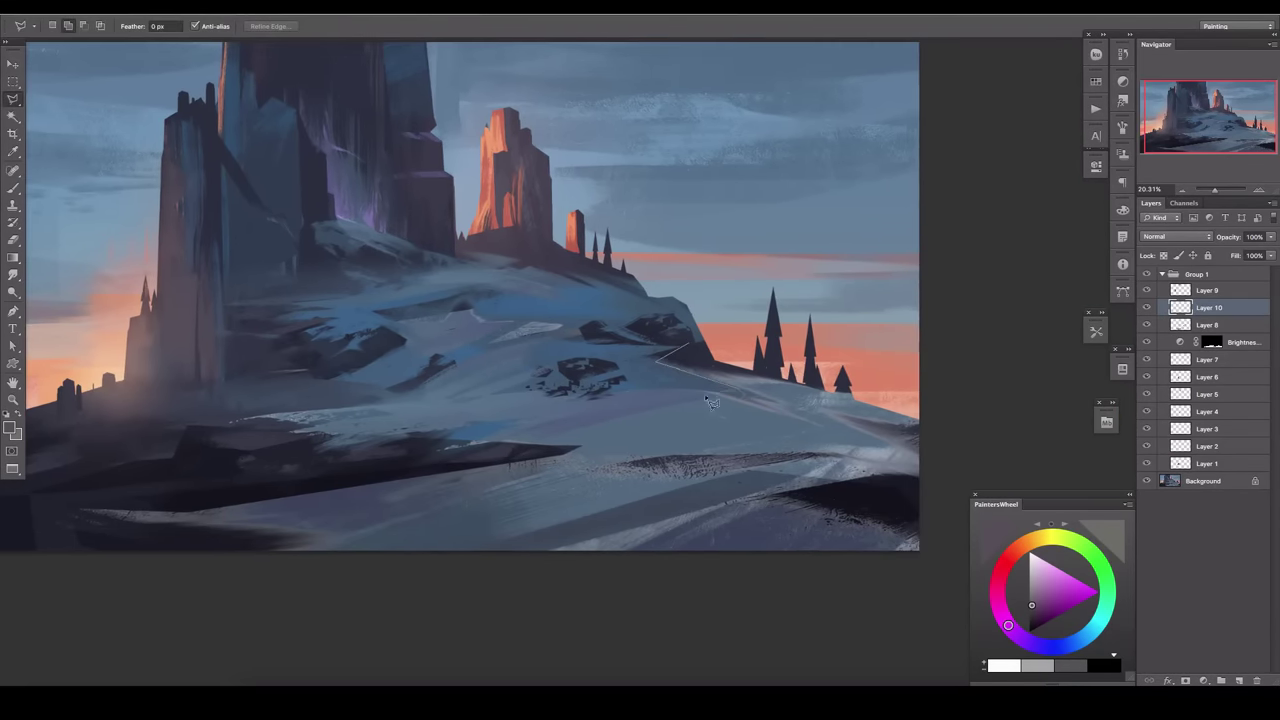
{"action": "left_click", "coordinate": [921, 424]}
{"action": "left_click", "coordinate": [931, 480]}
{"action": "double_click", "coordinate": [666, 436]}
{"action": "key", "text": "b"}
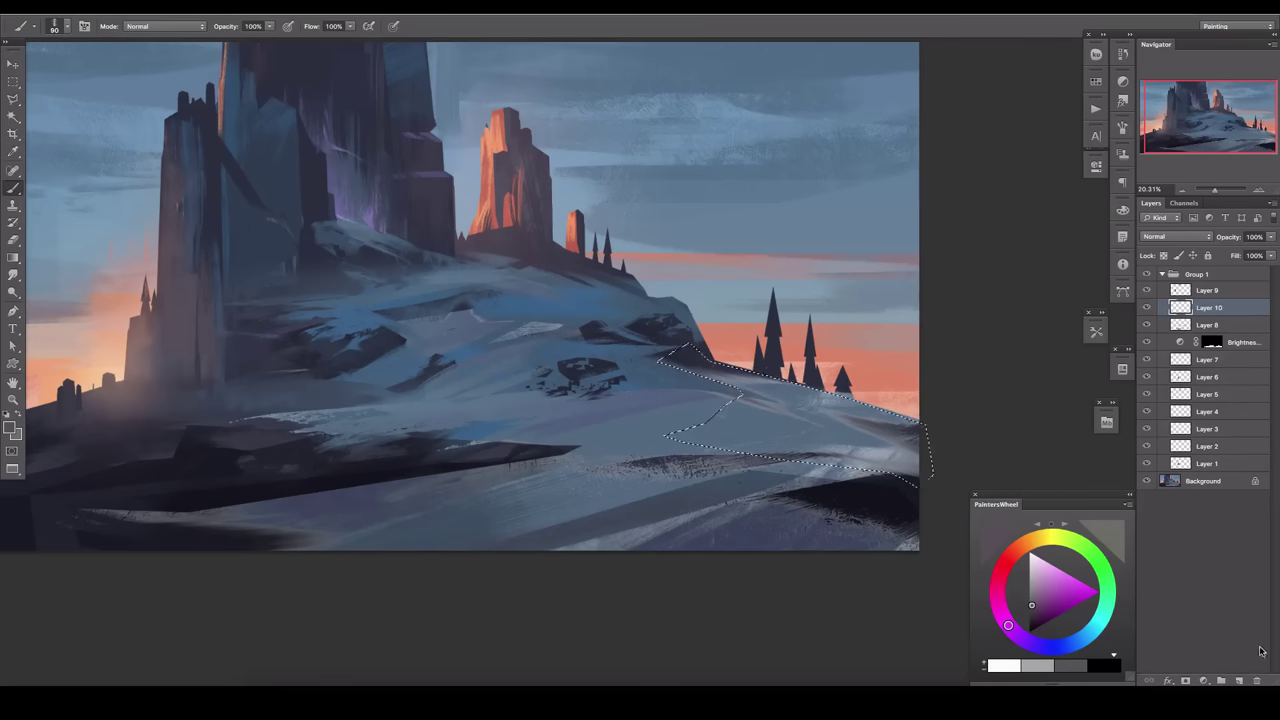
{"action": "key", "text": "ctrl+shift+alt+n"}
{"action": "left_click", "coordinate": [368, 437], "text": "alt"}
{"action": "key", "text": "bracketright"}
{"action": "key", "text": "bracketright"}
{"action": "key", "text": "bracketright"}
{"action": "mouse_move", "coordinate": [790, 385]}
{"action": "left_mouse_down"}
{"action": "mouse_move", "coordinate": [634, 443]}
{"action": "mouse_move", "coordinate": [888, 358]}
{"action": "left_mouse_up"}
Deselect, erase the shadow's right edge, set the layer to 70% opacity, and unflip the view.
{"action": "key", "text": "ctrl+d"}
{"action": "key", "text": "e"}
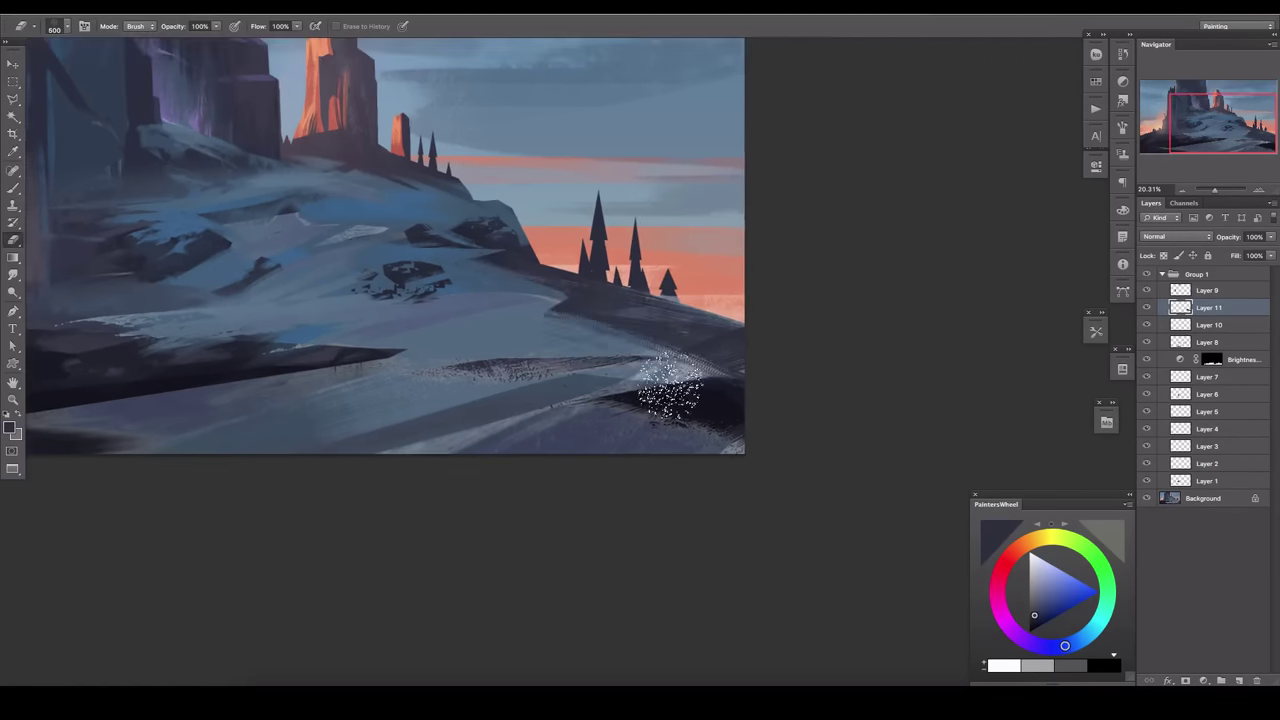
{"action": "left_click_drag", "start_coordinate": [657, 400], "coordinate": [664, 388]}
{"action": "key", "text": "7"}
{"action": "key", "text": "ctrl+shift+h"}
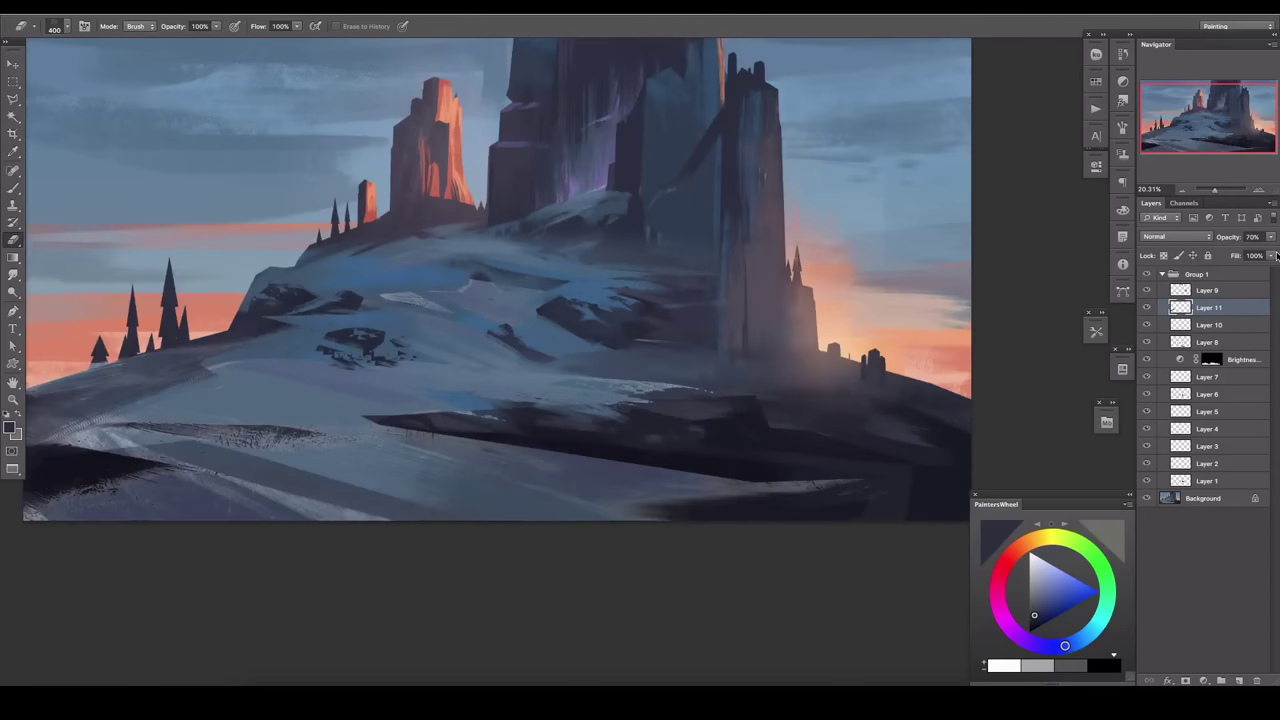
Fit the painting on screen, review it without the interface, and sample the snow colour.
{"action": "key", "text": "bracketleft"}
{"action": "key", "text": "ctrl+0"}
{"action": "key", "text": "Tab"}
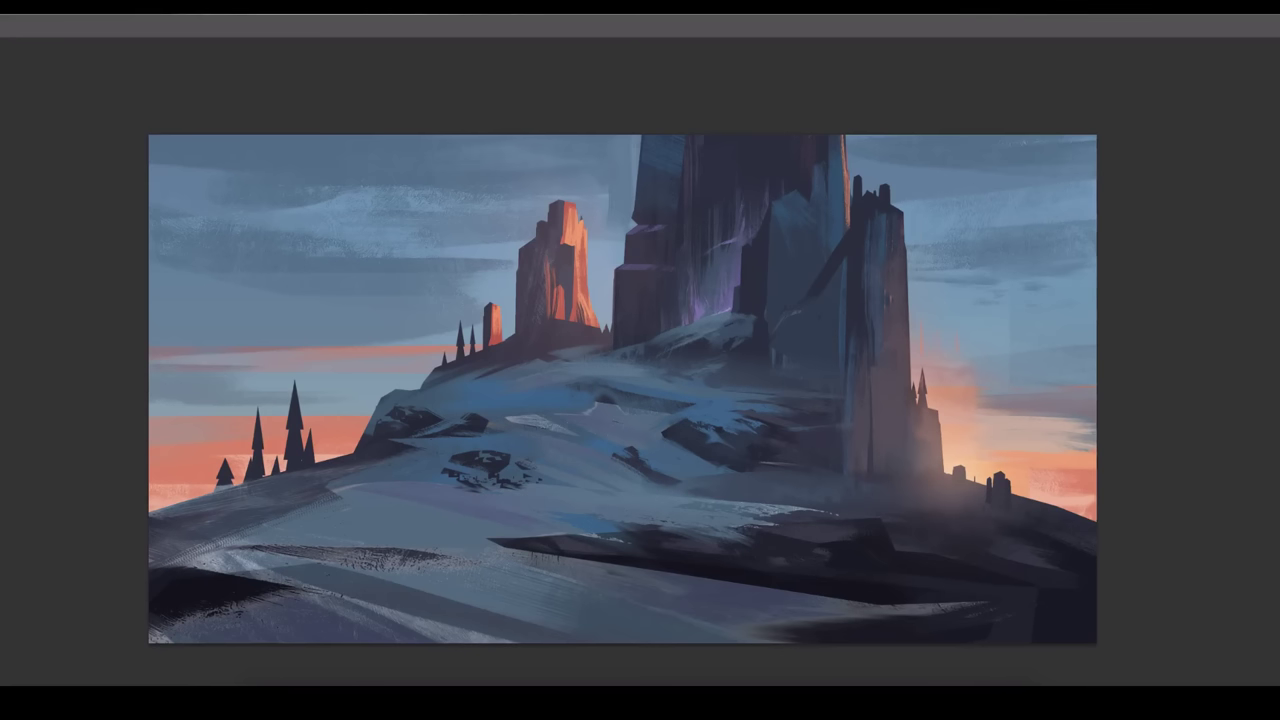
{"action": "key", "text": "Tab"}
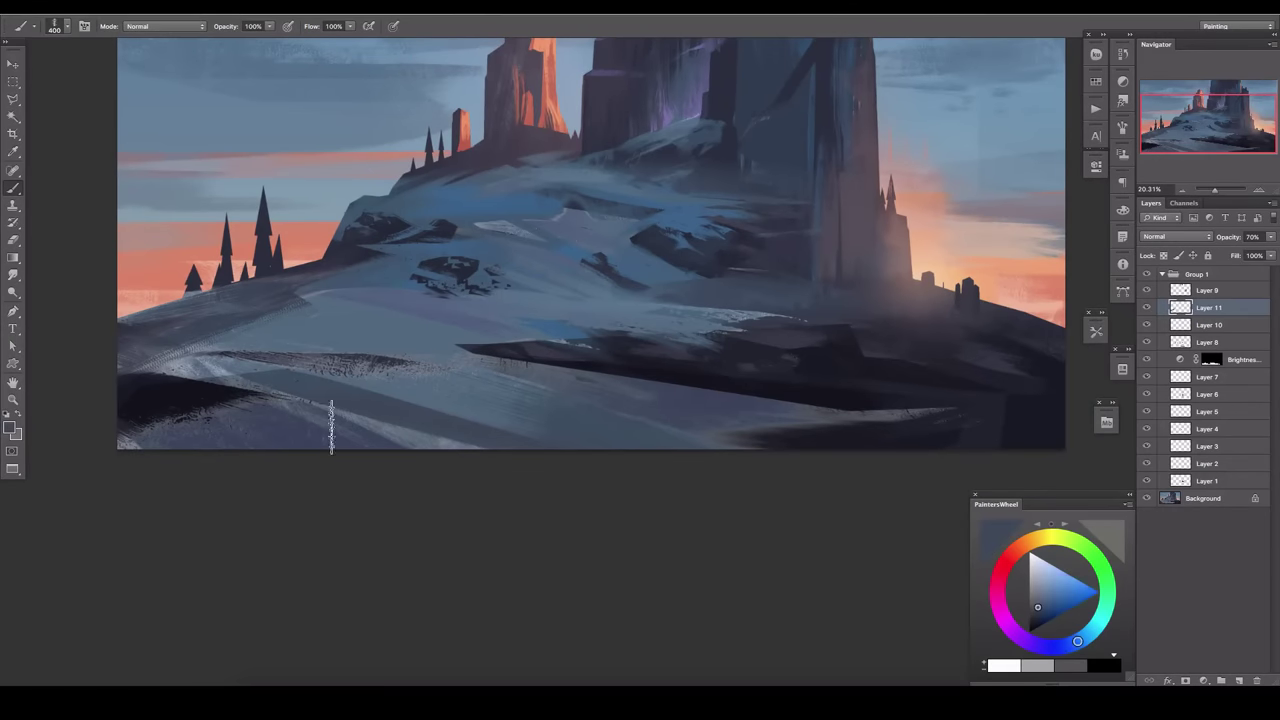
{"action": "key", "text": "bracketleft"}
{"action": "key", "text": "bracketleft"}
{"action": "key", "text": "bracketleft"}
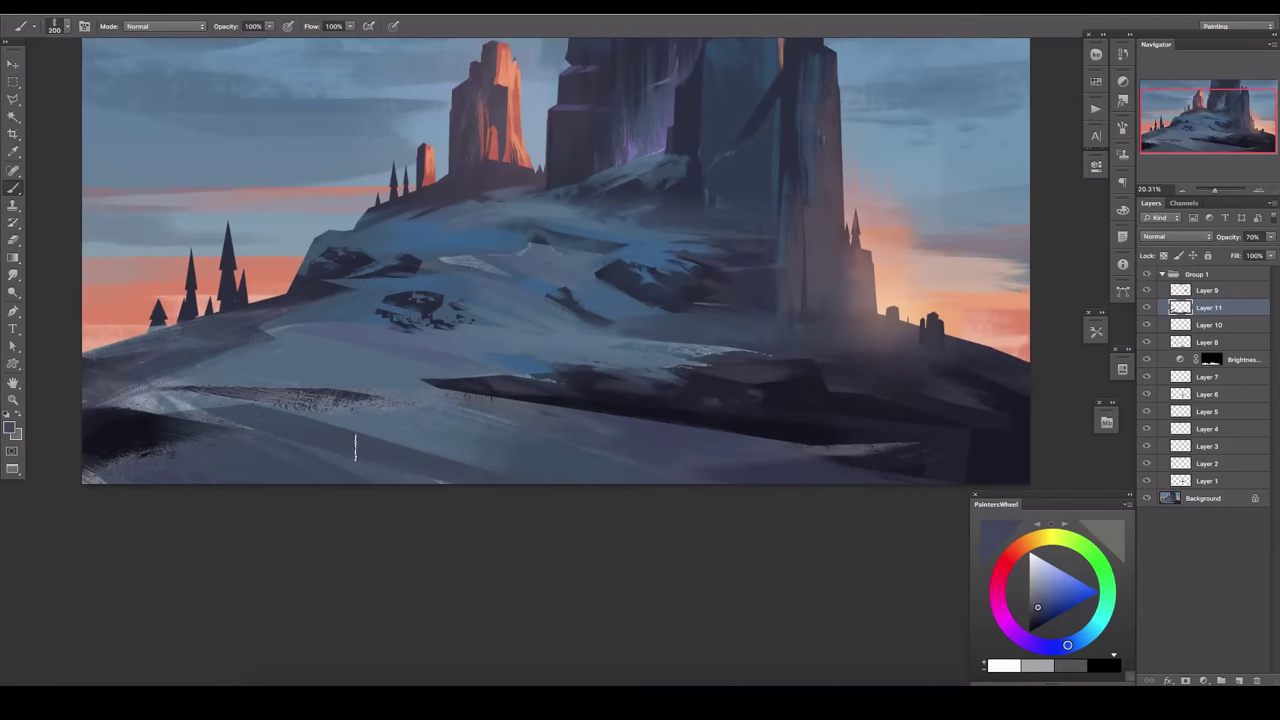
{"action": "scroll", "coordinate": [580, 405], "scroll_direction": "left", "scroll_amount": 5}
{"action": "key", "text": "bracketleft"}
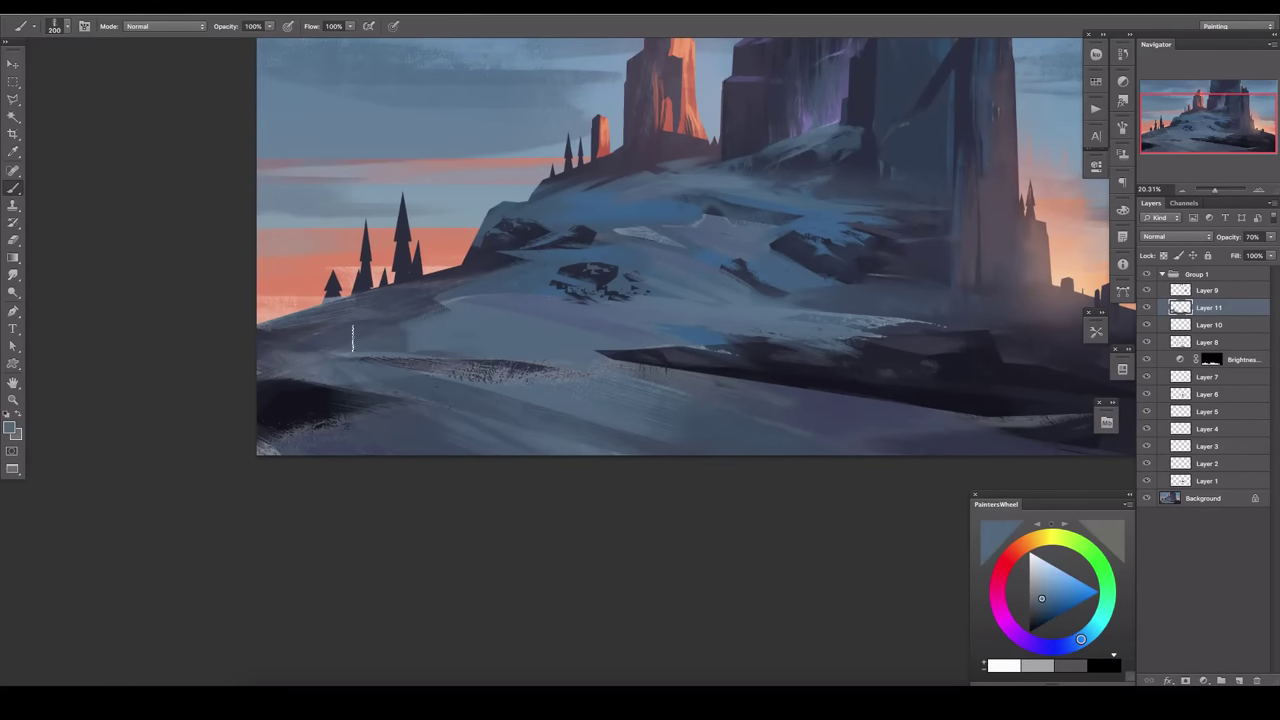
{"action": "left_click", "coordinate": [405, 299], "text": "alt"}
{"action": "key", "text": "bracketright"}
{"action": "key", "text": "bracketright"}
{"action": "scroll", "coordinate": [531, 290], "scroll_direction": "right", "scroll_amount": 3}
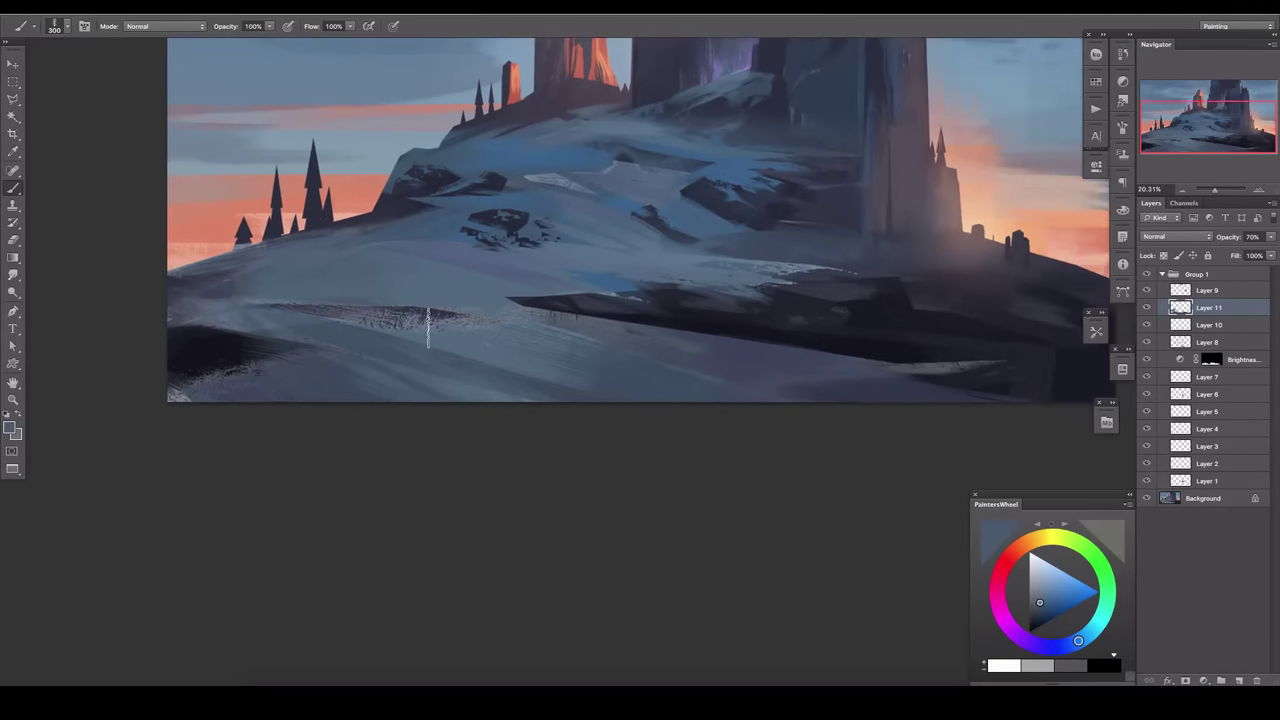
Paint dark rock shapes on the slope with a custom shape on a new layer.
{"action": "key", "text": "u"}
{"action": "key", "text": "ctrl+alt+shift+n"}
{"action": "left_click_drag", "start_coordinate": [505, 305], "coordinate": [766, 340]}
Try a dark custom shape near the bottom, undo it, and pick blue-grey colours.
{"action": "scroll", "coordinate": [766, 340], "scroll_direction": "up", "scroll_amount": 2}
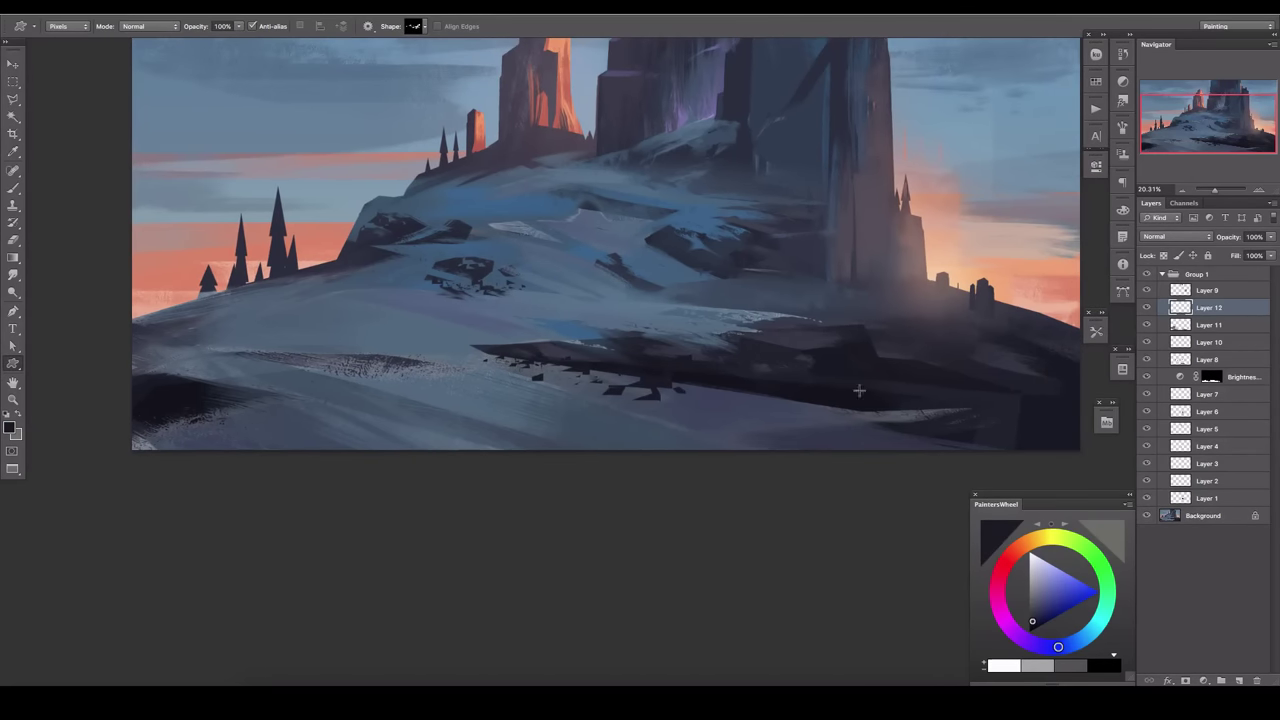
{"action": "left_click_drag", "start_coordinate": [900, 380], "coordinate": [560, 448]}
{"action": "key", "text": "ctrl+z"}
{"action": "scroll", "coordinate": [493, 443], "scroll_direction": "up", "scroll_amount": 2}
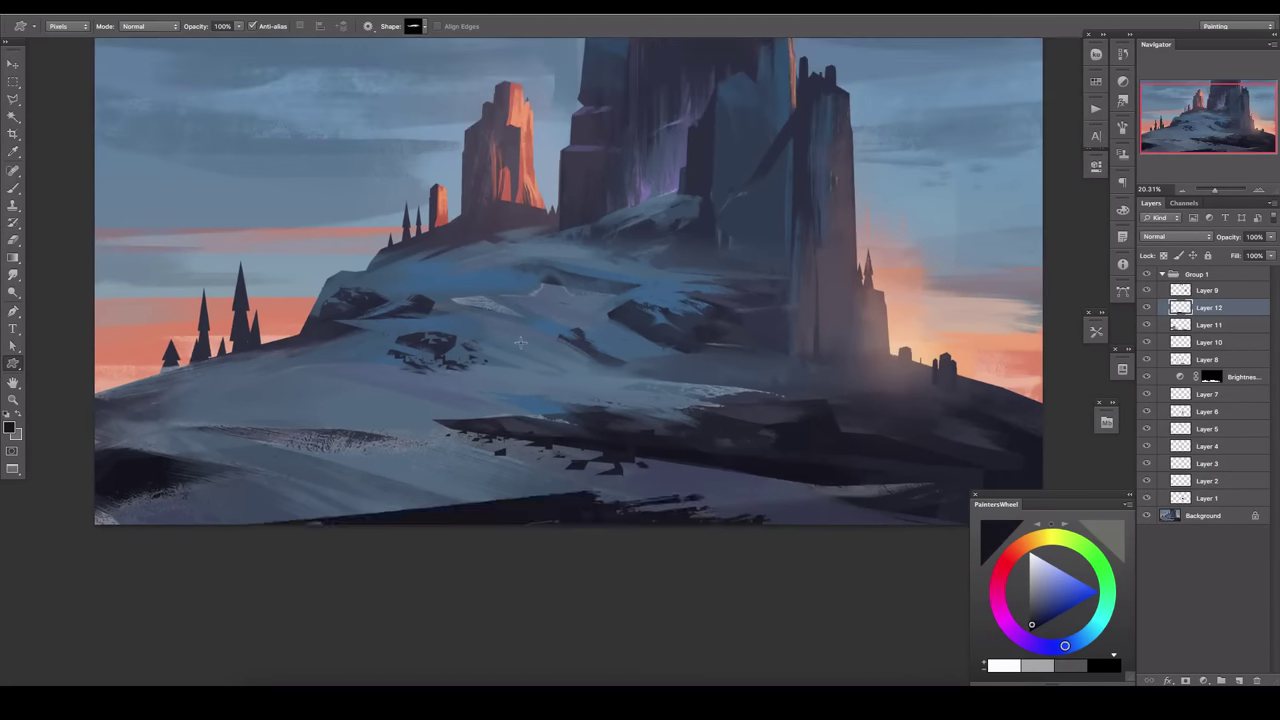
{"action": "key", "text": "b"}
{"action": "left_click", "coordinate": [557, 457], "text": "alt"}
{"action": "left_click", "coordinate": [447, 432], "text": "alt"}
{"action": "key", "text": "r"}
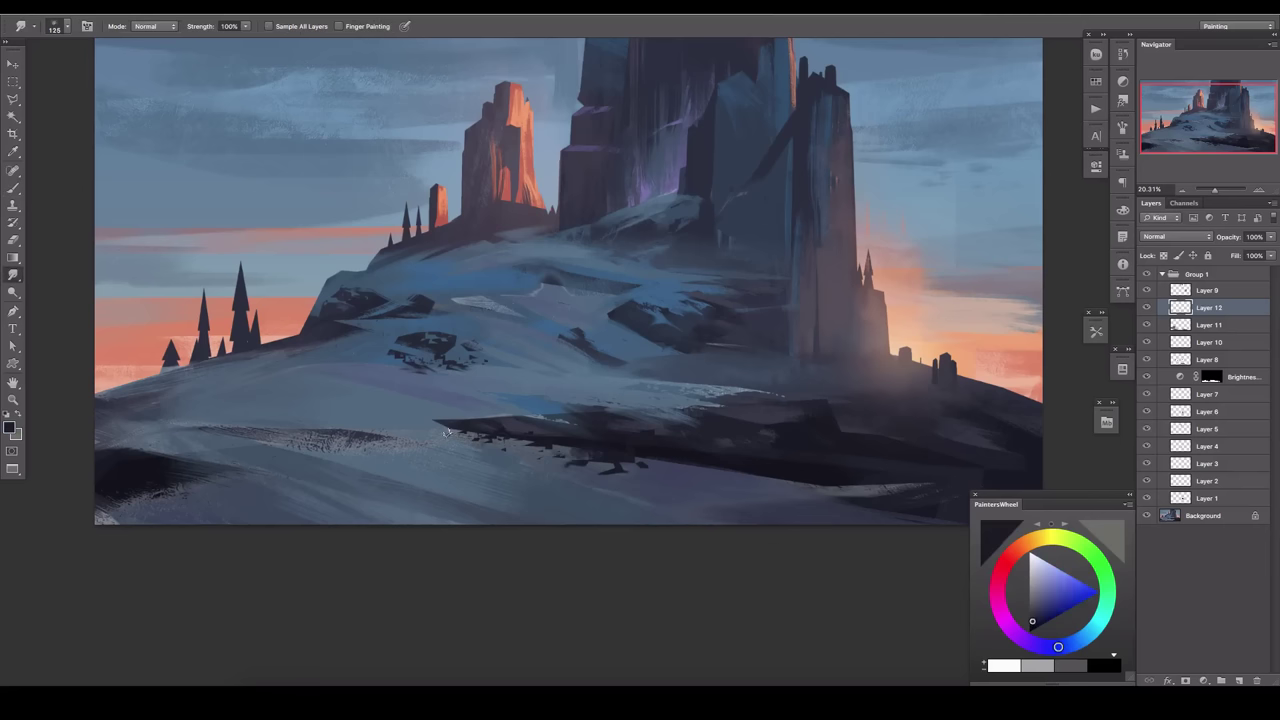
{"action": "key", "text": "e"}
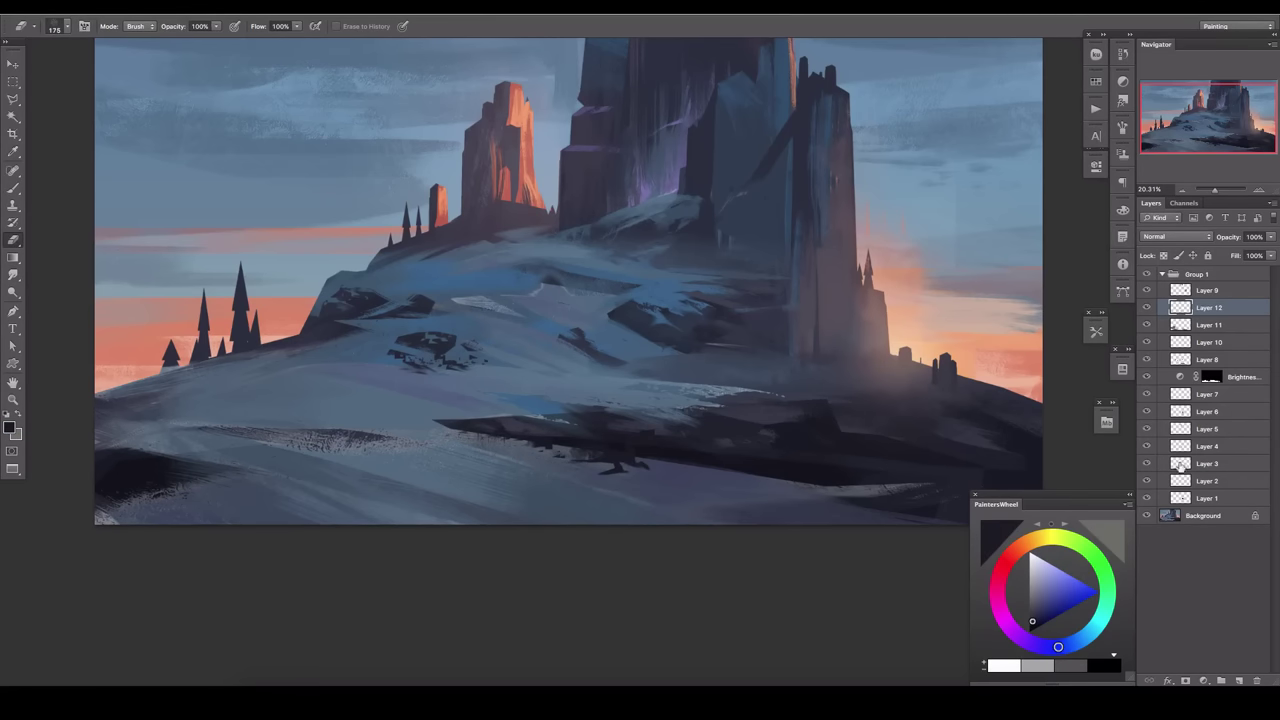
Add a new layer and a Brightness/Contrast adjustment layer with brightness at -33.
{"action": "left_click", "coordinate": [1240, 681]}
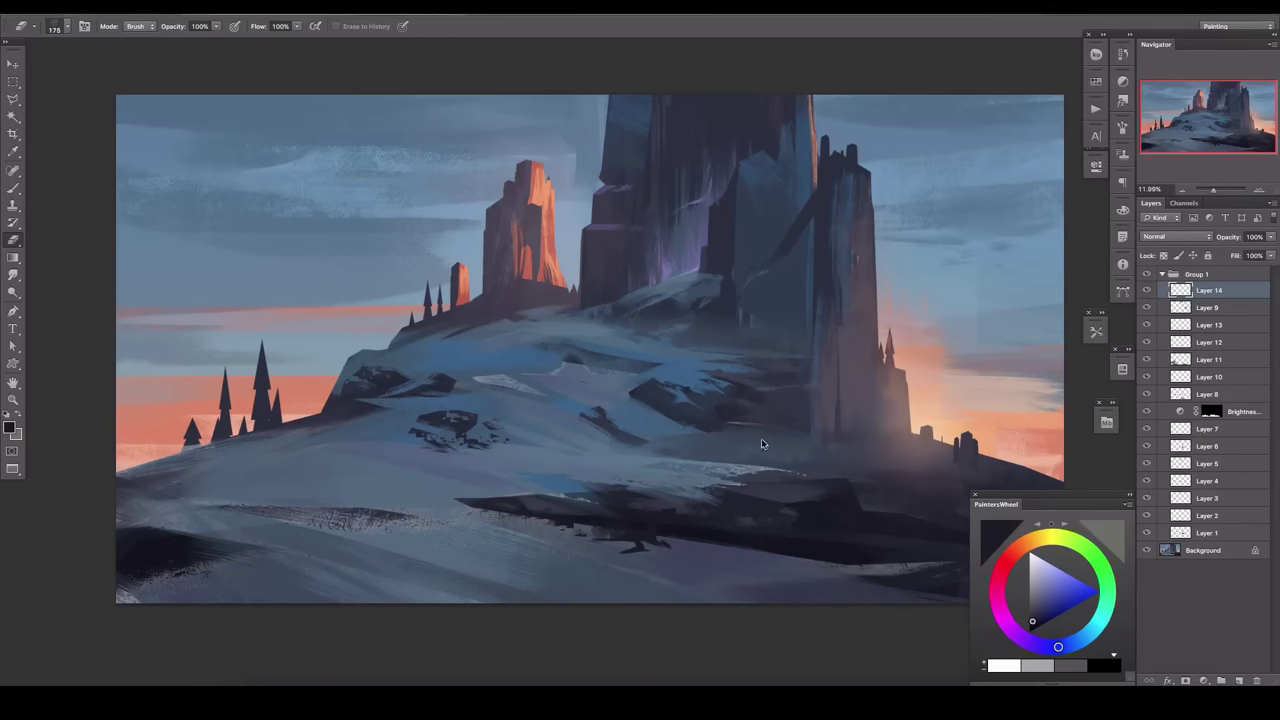
{"action": "left_click", "coordinate": [1204, 681]}
{"action": "left_click", "coordinate": [1213, 509]}
{"action": "left_click_drag", "start_coordinate": [992, 229], "coordinate": [980, 229]}
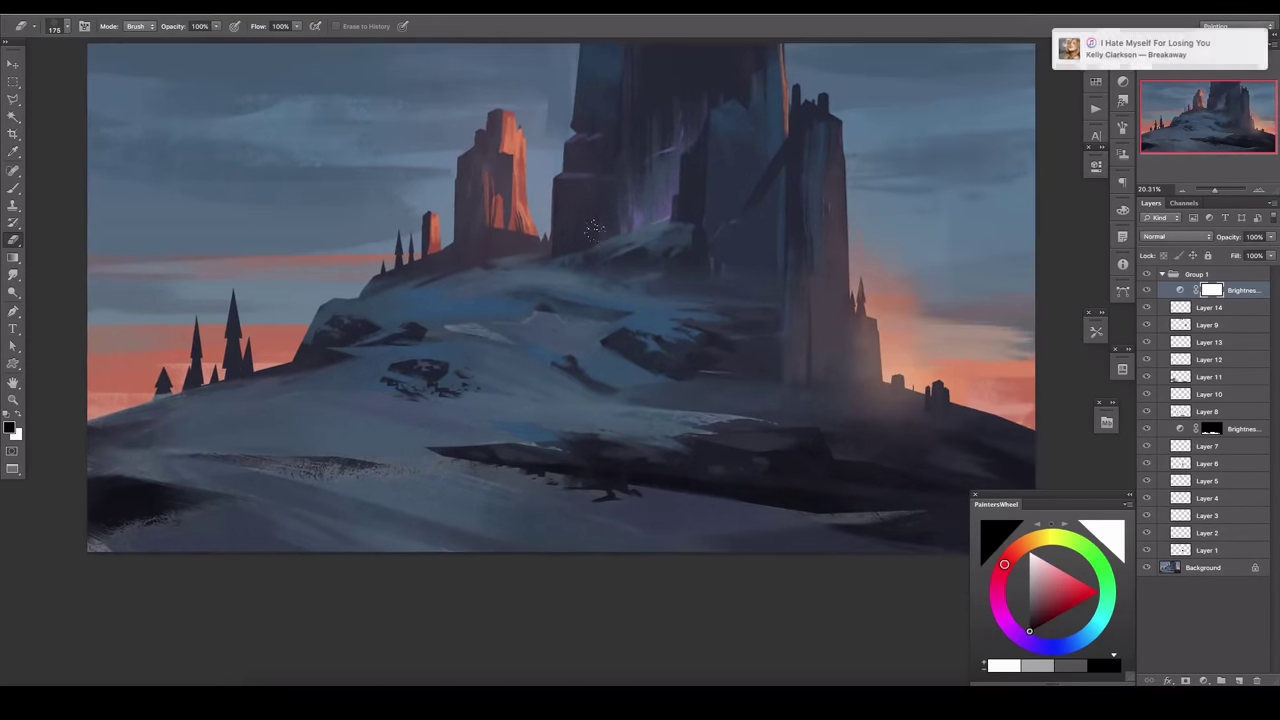
Flip the canvas horizontally and set the darkening adjustment to 82% opacity.
{"action": "left_click", "coordinate": [1147, 290]}
{"action": "left_click_drag", "start_coordinate": [1232, 251], "coordinate": [1248, 254]}
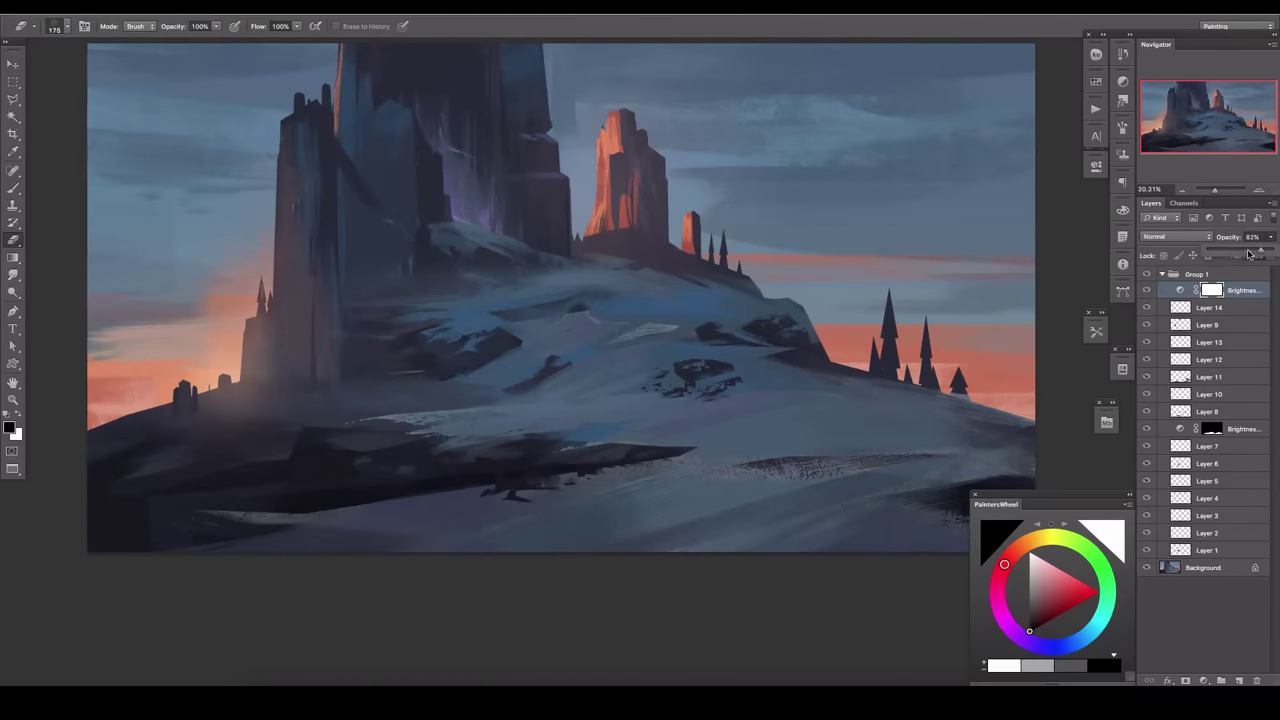
{"action": "left_click", "coordinate": [1237, 680]}
{"action": "key", "text": "b"}
{"action": "left_click_drag", "start_coordinate": [531, 242], "coordinate": [546, 328]}
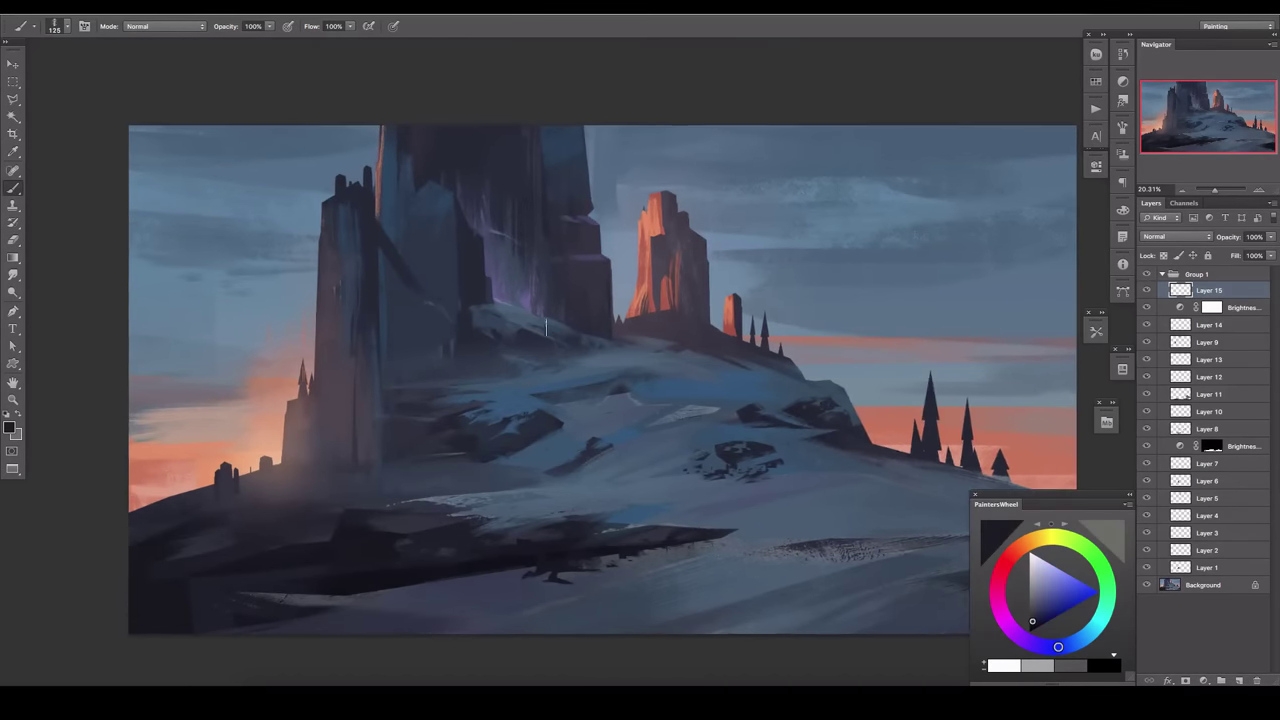
Darken the big rock face with brush strokes on a new layer, then fade that layer.
{"action": "left_click", "coordinate": [1237, 680]}
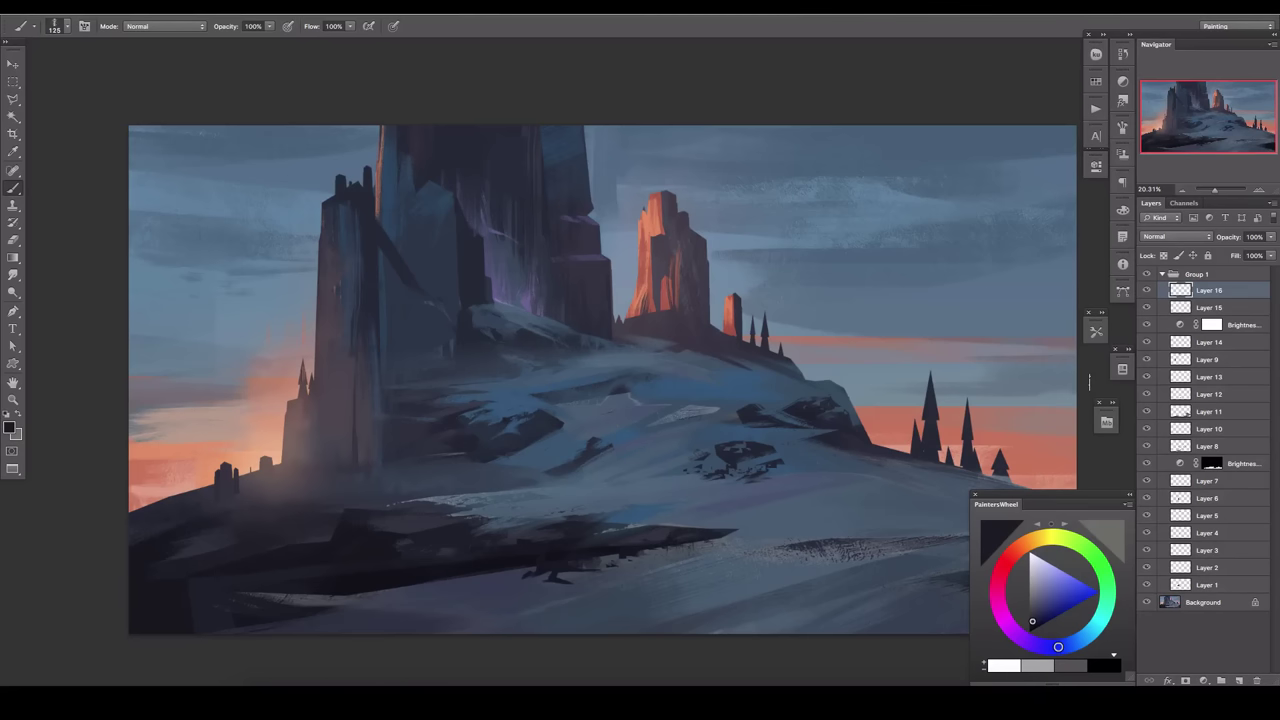
{"action": "key", "text": "bracketright"}
{"action": "key", "text": "bracketright"}
{"action": "left_click_drag", "start_coordinate": [388, 572], "coordinate": [508, 596]}
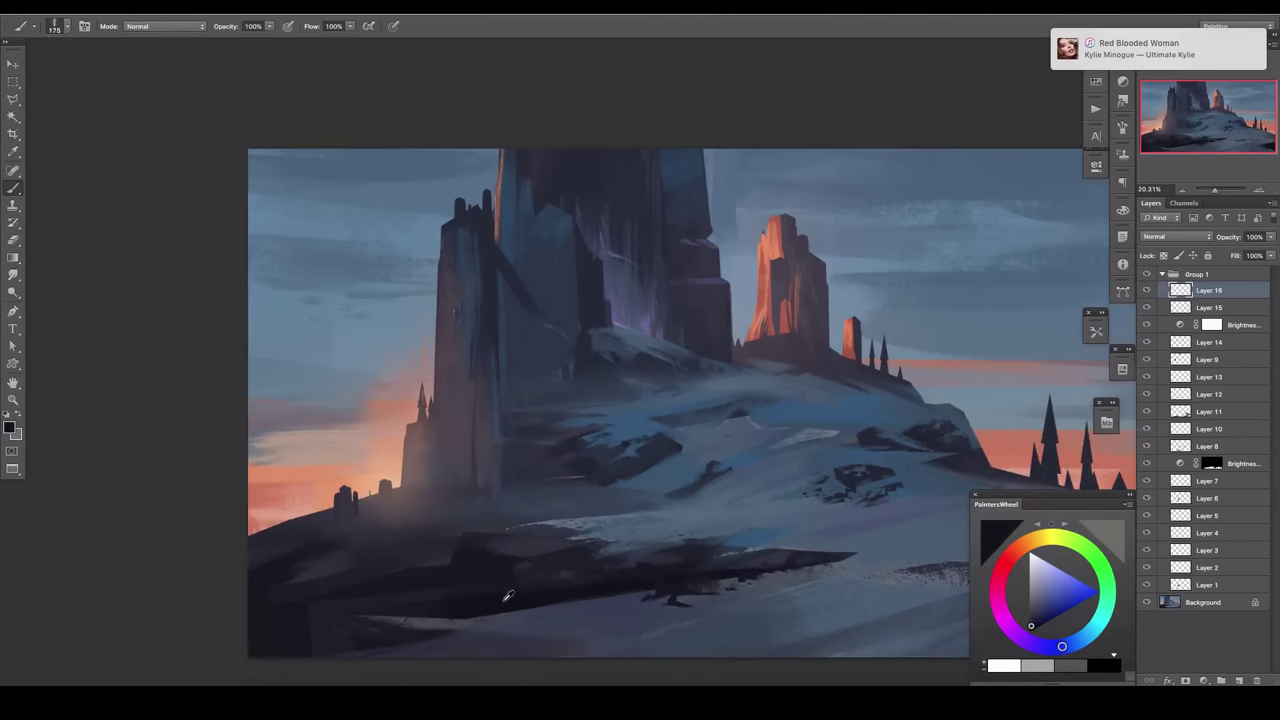
{"action": "key", "text": "bracketleft"}
{"action": "key", "text": "bracketleft"}
{"action": "key", "text": "bracketleft"}
{"action": "left_click", "coordinate": [563, 455], "text": "alt"}
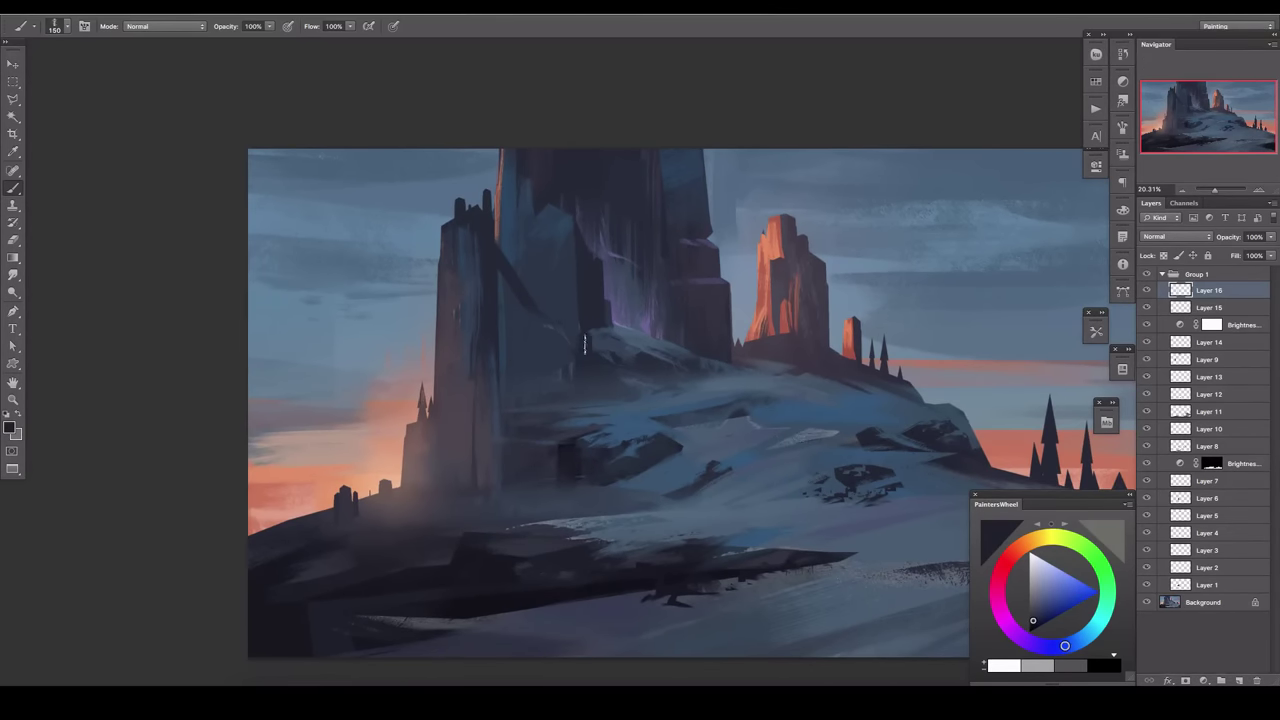
{"action": "left_click_drag", "start_coordinate": [572, 365], "coordinate": [558, 380]}
{"action": "key", "text": "bracketleft"}
{"action": "left_click_drag", "start_coordinate": [682, 298], "coordinate": [702, 262]}
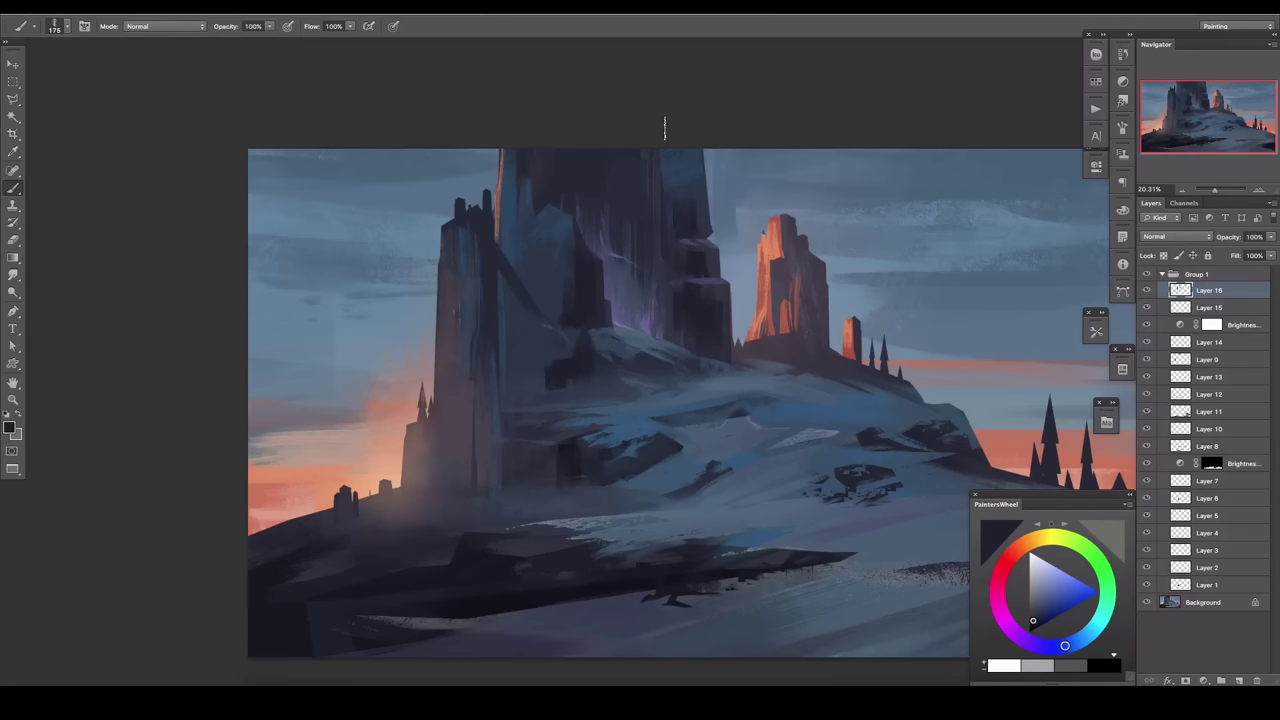
{"action": "left_click_drag", "start_coordinate": [1271, 257], "coordinate": [1229, 255]}
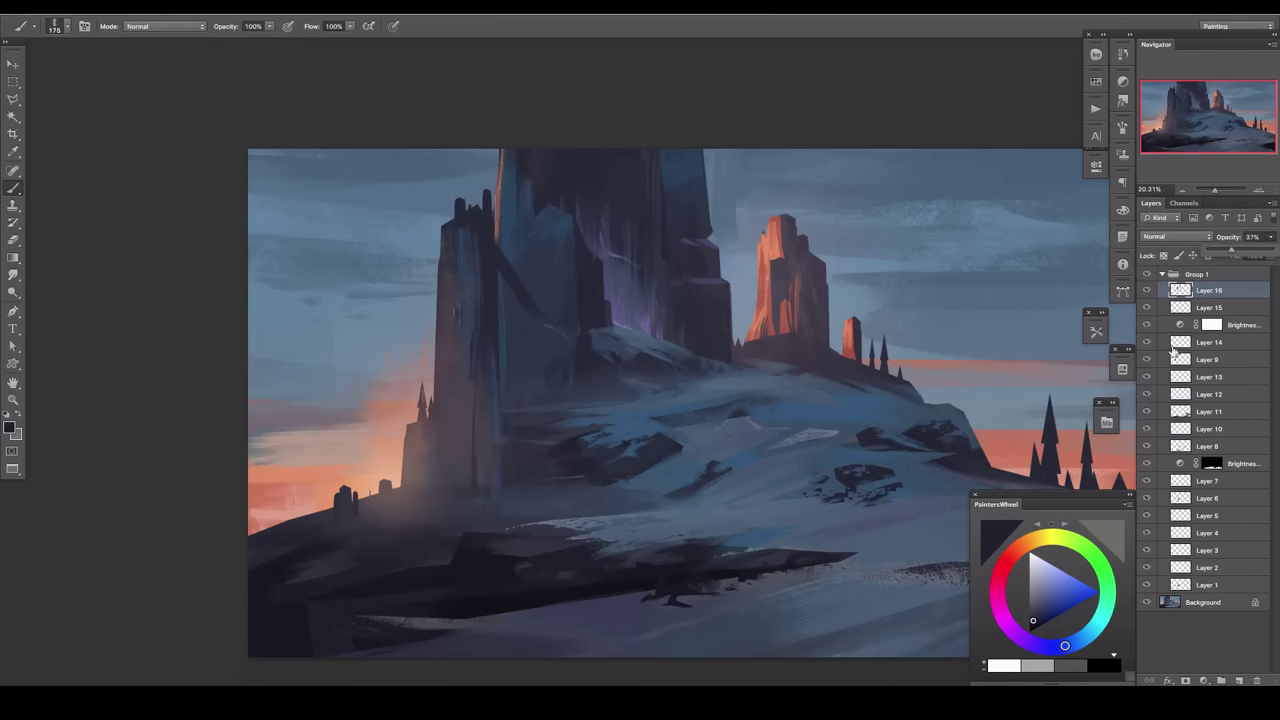
Try dark strokes on the slope on another layer, delete it, and hide the faded layer.
{"action": "key", "text": "ctrl+shift+alt+n"}
{"action": "left_click_drag", "start_coordinate": [780, 270], "coordinate": [545, 180]}
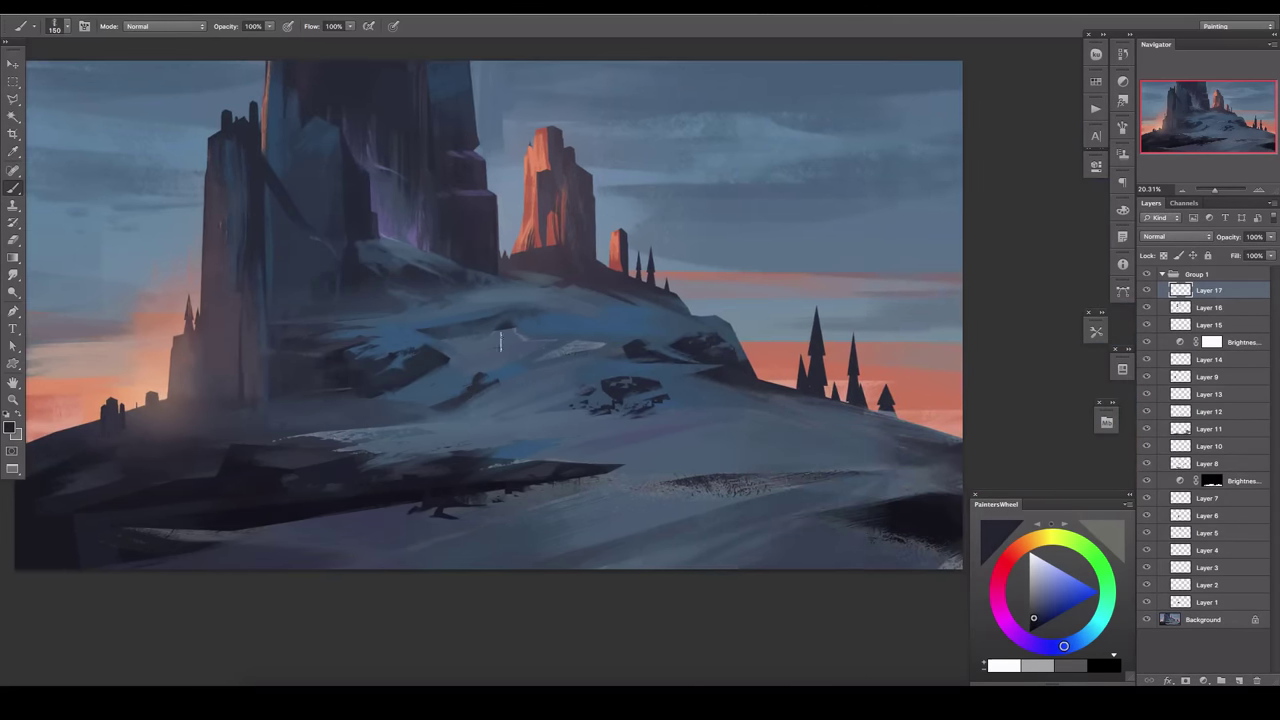
{"action": "left_click", "coordinate": [594, 366], "text": "alt"}
{"action": "left_click_drag", "start_coordinate": [594, 366], "coordinate": [546, 357]}
{"action": "key", "text": "e"}
{"action": "key", "text": "bracketright"}
{"action": "key", "text": "bracketright"}
{"action": "key", "text": "bracketright"}
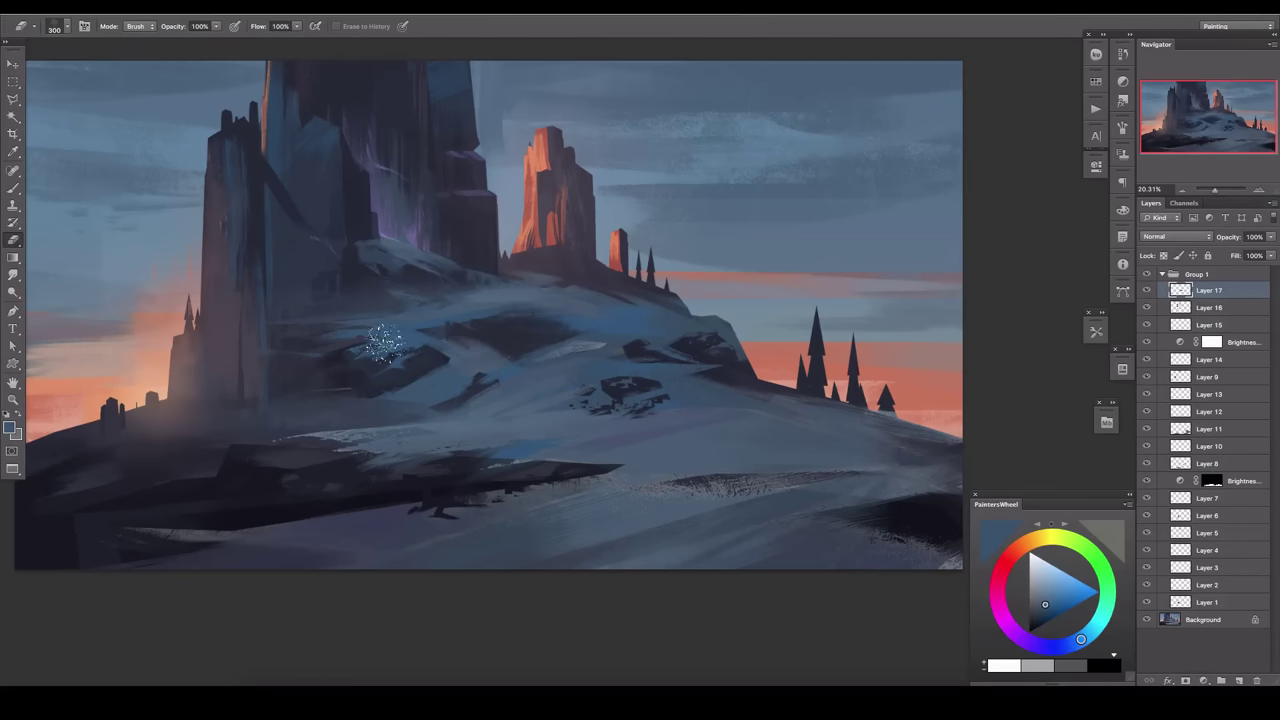
{"action": "key", "text": "Delete"}
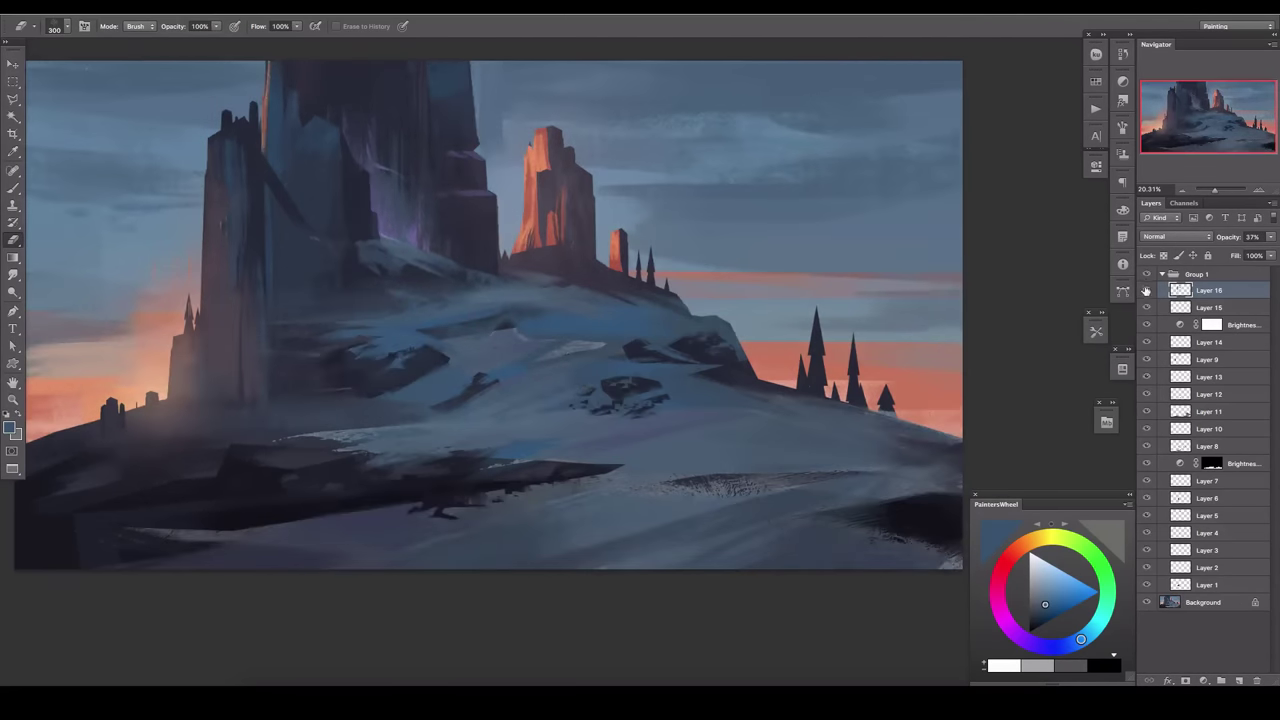
{"action": "left_click", "coordinate": [1146, 290]}
Flatten the image, discarding the hidden layer, and select part of the snowy slope.
{"action": "key", "text": "ctrl+shift+e"}
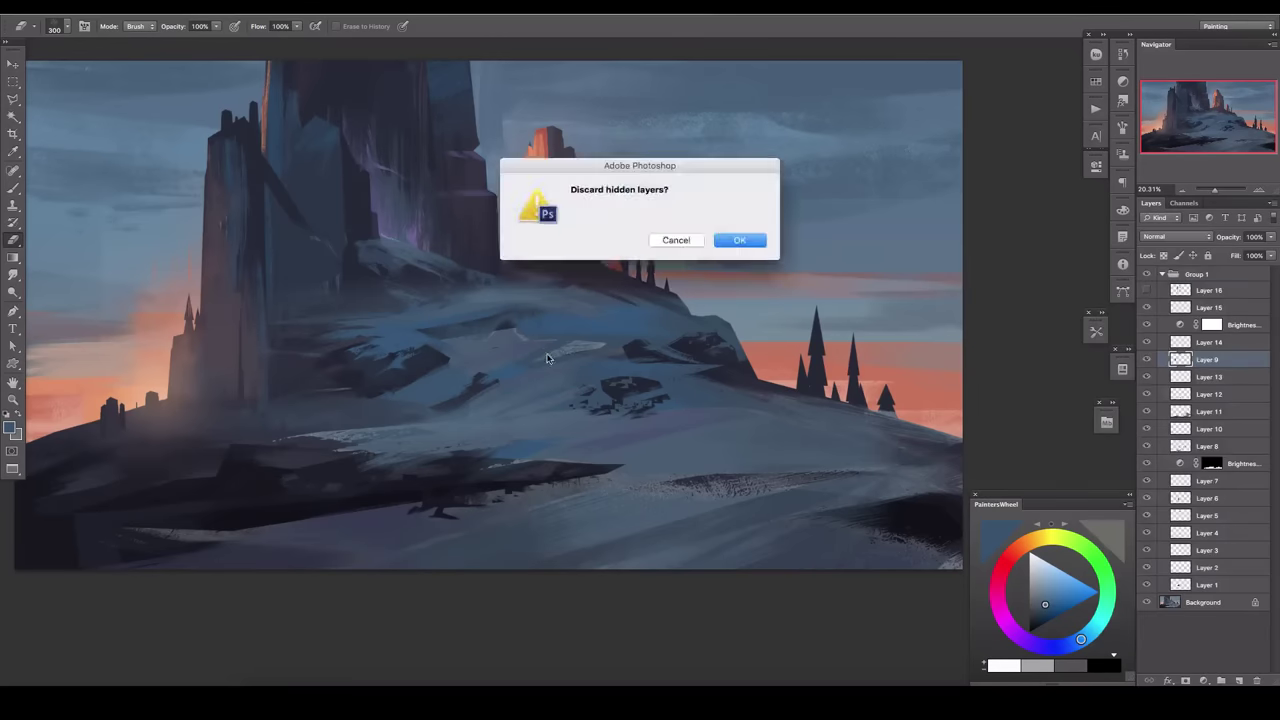
{"action": "key", "text": "Return"}
{"action": "key", "text": "l"}
{"action": "double_click", "coordinate": [707, 477]}
Copy the slope piece to a new layer, then move, enlarge and rotate it -9° over the slope.
{"action": "key", "text": "ctrl+j"}
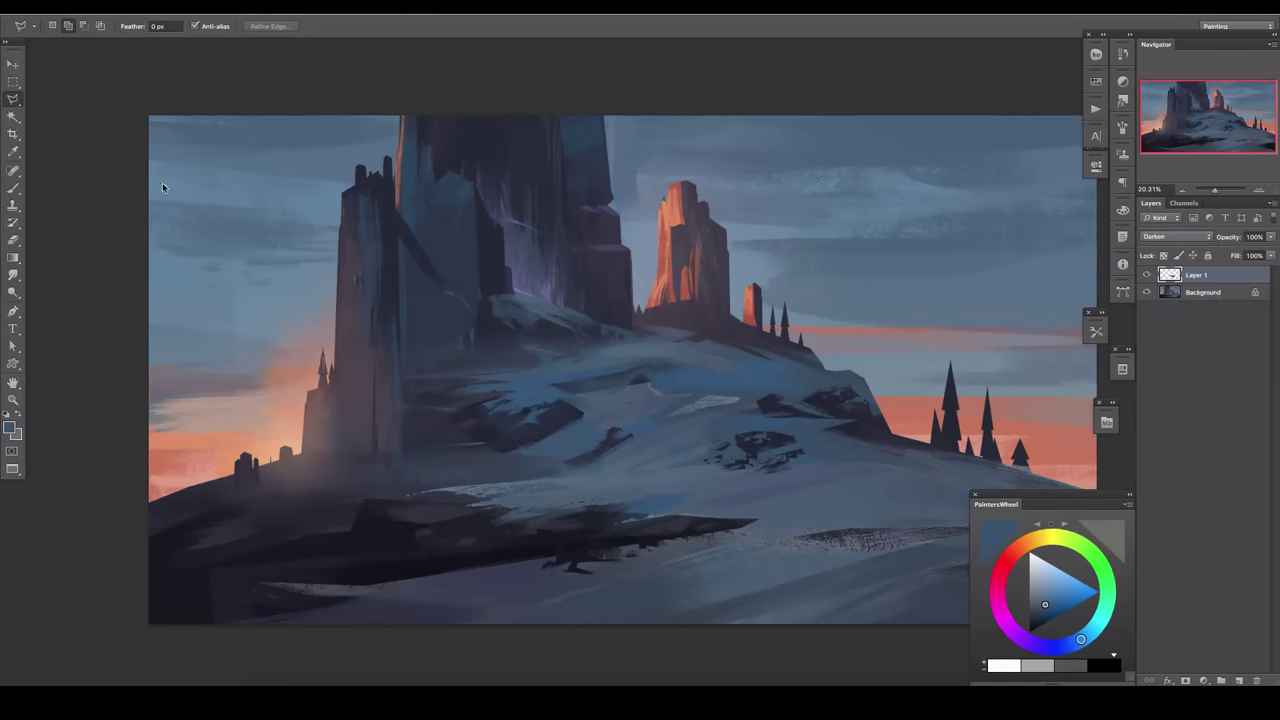
{"action": "key", "text": "ctrl+t"}
{"action": "mouse_move", "coordinate": [778, 466]}
{"action": "left_mouse_down"}
{"action": "mouse_move", "coordinate": [684, 361]}
{"action": "mouse_move", "coordinate": [815, 318]}
{"action": "left_mouse_up"}
{"action": "mouse_move", "coordinate": [745, 377]}
{"action": "left_mouse_down"}
{"action": "mouse_move", "coordinate": [390, 460]}
{"action": "mouse_move", "coordinate": [325, 380]}
{"action": "mouse_move", "coordinate": [282, 498]}
{"action": "mouse_move", "coordinate": [555, 236]}
{"action": "left_mouse_up"}
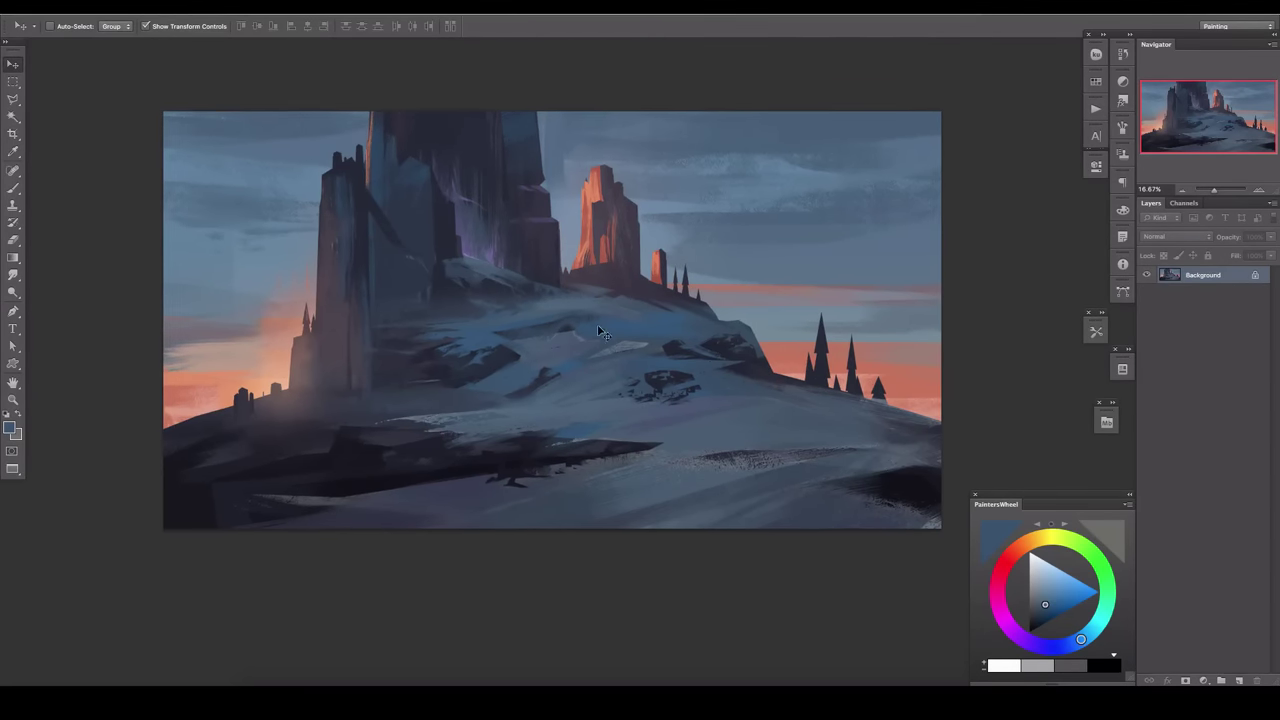
Select the foreground snow band and draw a light streak across it on a new layer.
{"action": "left_click_drag", "start_coordinate": [509, 374], "coordinate": [527, 408]}
{"action": "key", "text": "l"}
{"action": "left_click", "coordinate": [357, 440]}
{"action": "left_click", "coordinate": [925, 508]}
{"action": "left_click", "coordinate": [303, 466]}
{"action": "left_click", "coordinate": [357, 440]}
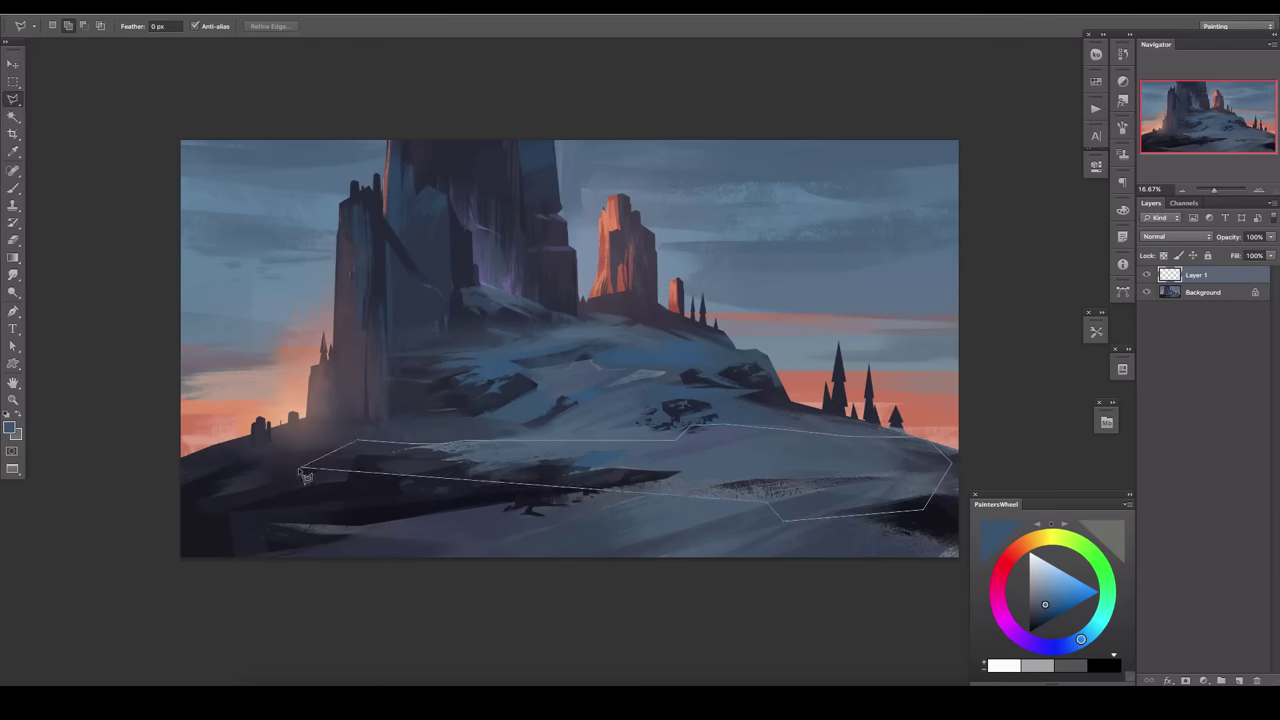
{"action": "key", "text": "ctrl+shift+alt+n"}
{"action": "key", "text": "b"}
{"action": "left_click", "coordinate": [55, 26]}
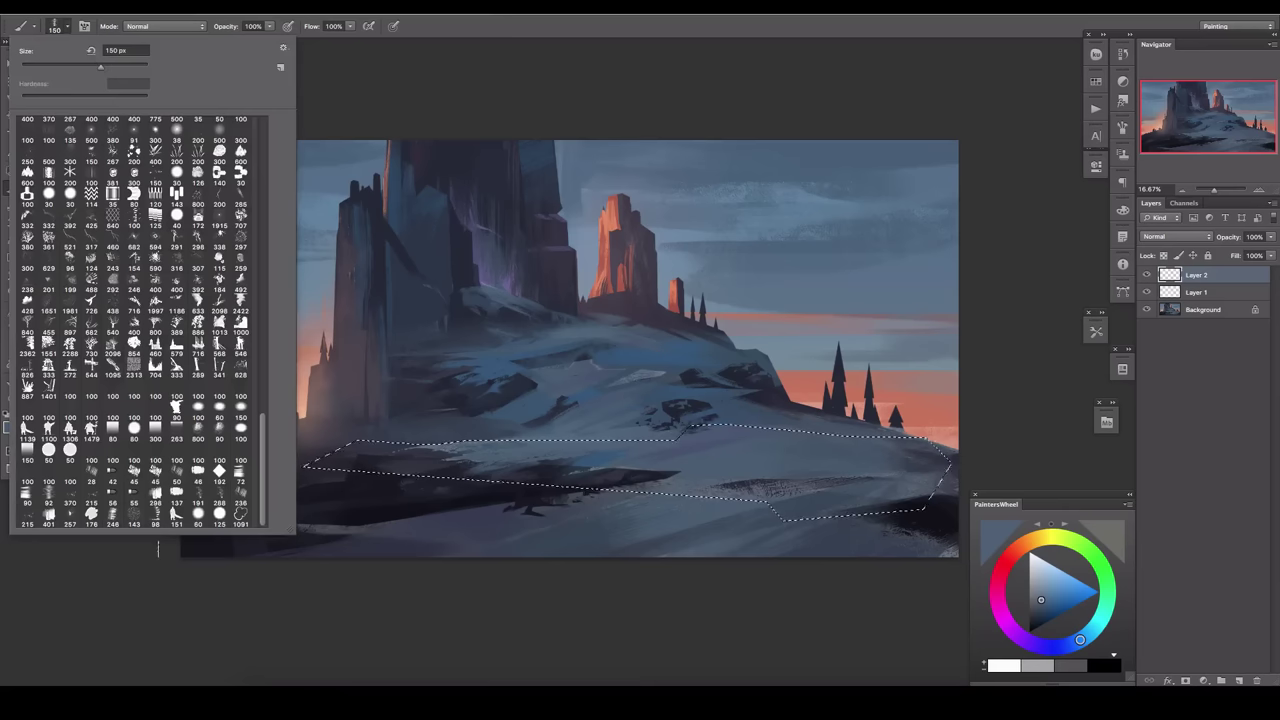
{"action": "key", "text": "Escape"}
{"action": "key", "text": "u"}
{"action": "left_click_drag", "start_coordinate": [412, 443], "coordinate": [612, 451]}
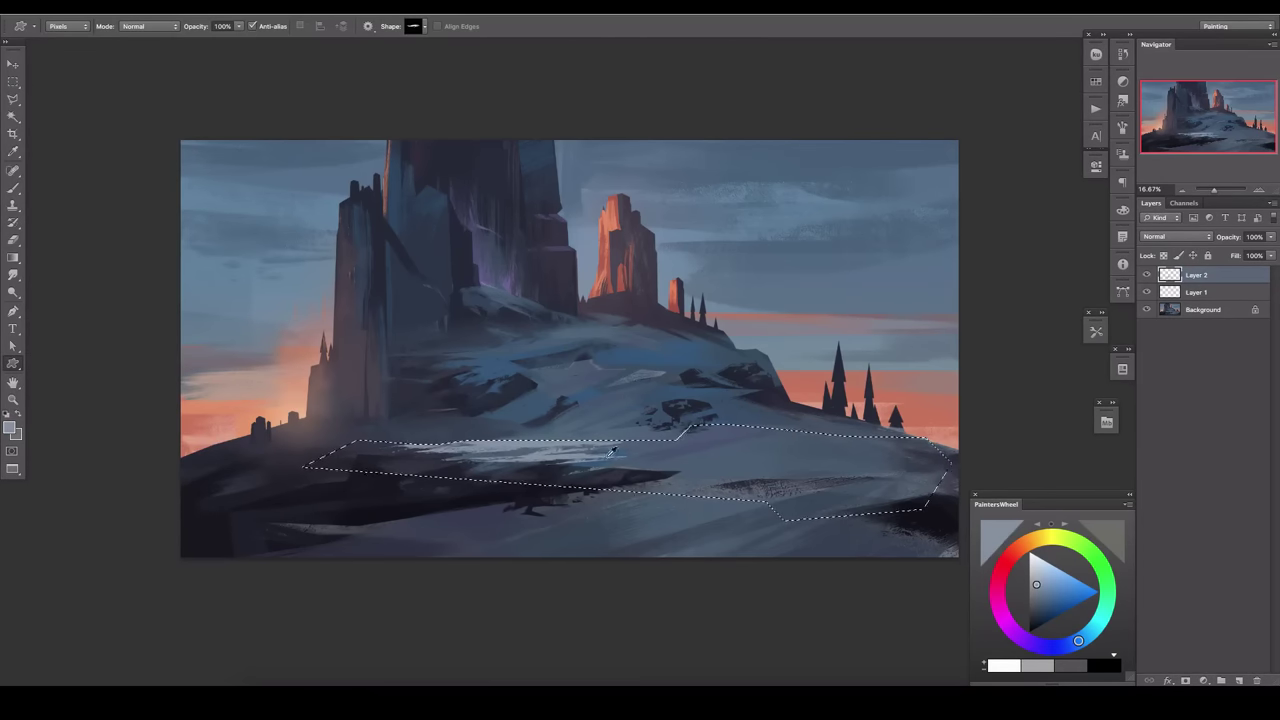
Deselect, soften the streak by erasing parts, and smudge its right end into a curve.
{"action": "key", "text": "e"}
{"action": "key", "text": "ctrl+d"}
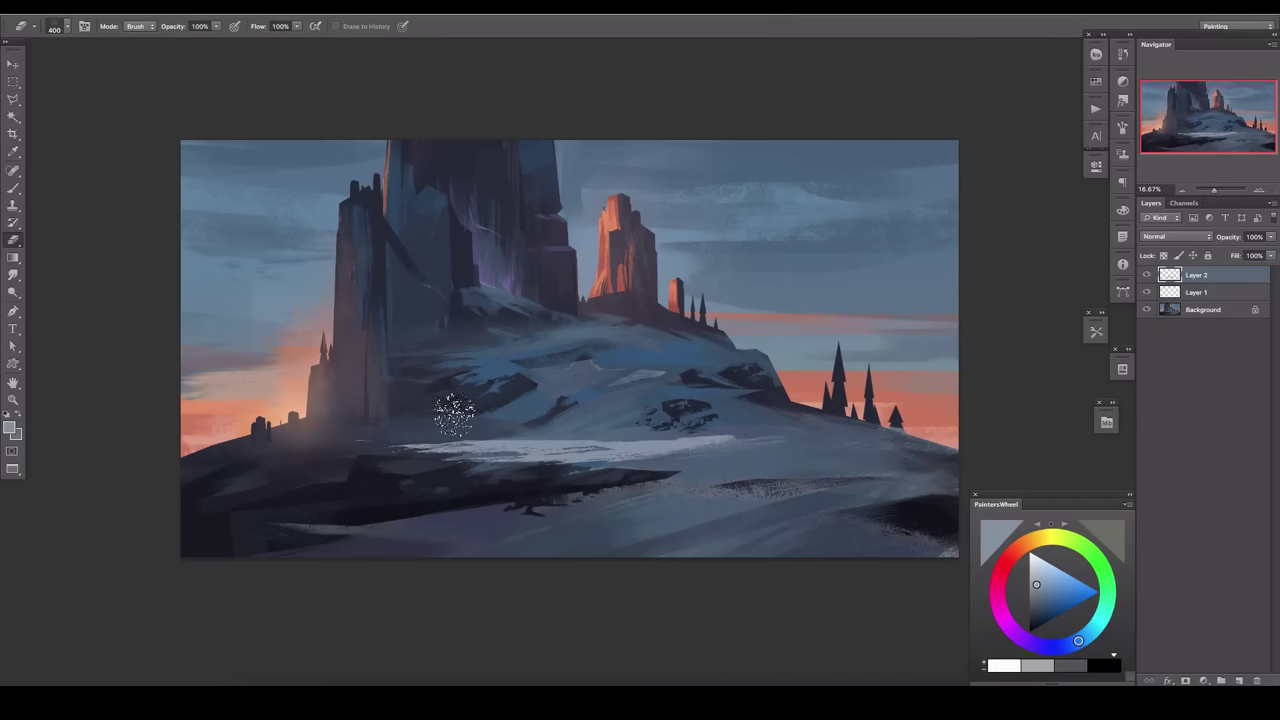
{"action": "left_click_drag", "start_coordinate": [700, 440], "coordinate": [455, 446]}
{"action": "key", "text": "r"}
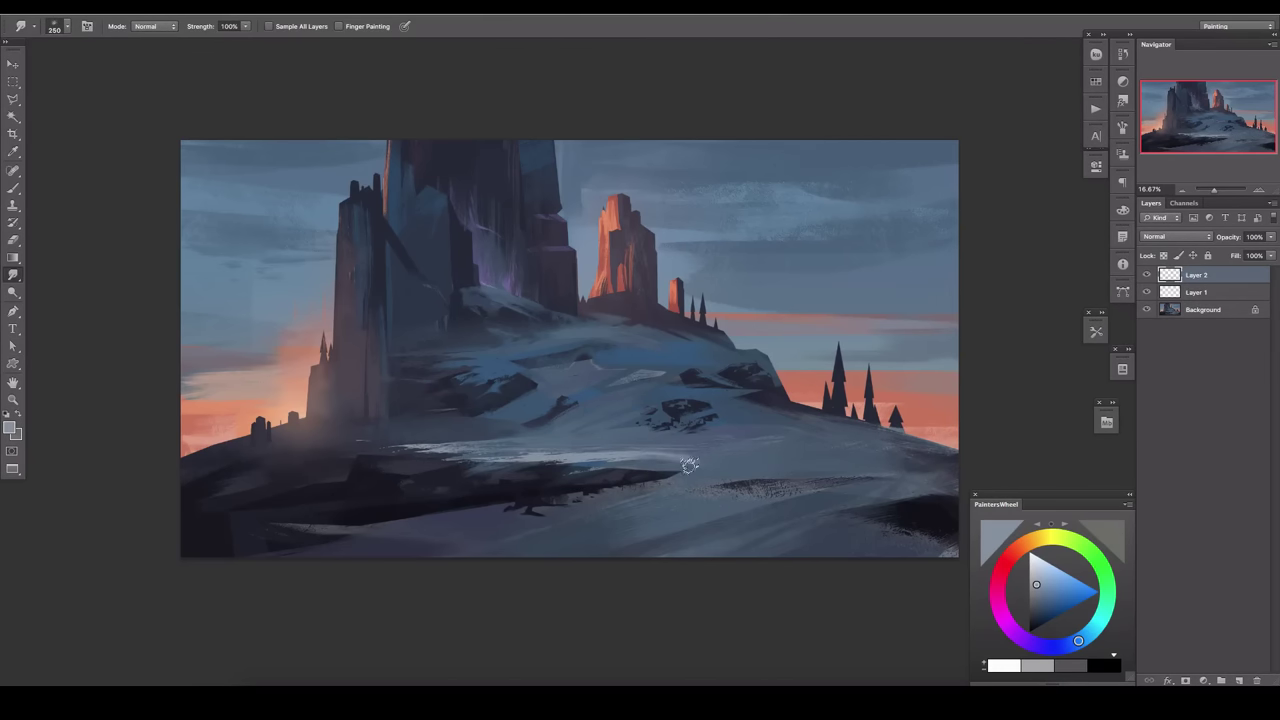
{"action": "left_click_drag", "start_coordinate": [684, 465], "coordinate": [662, 478]}
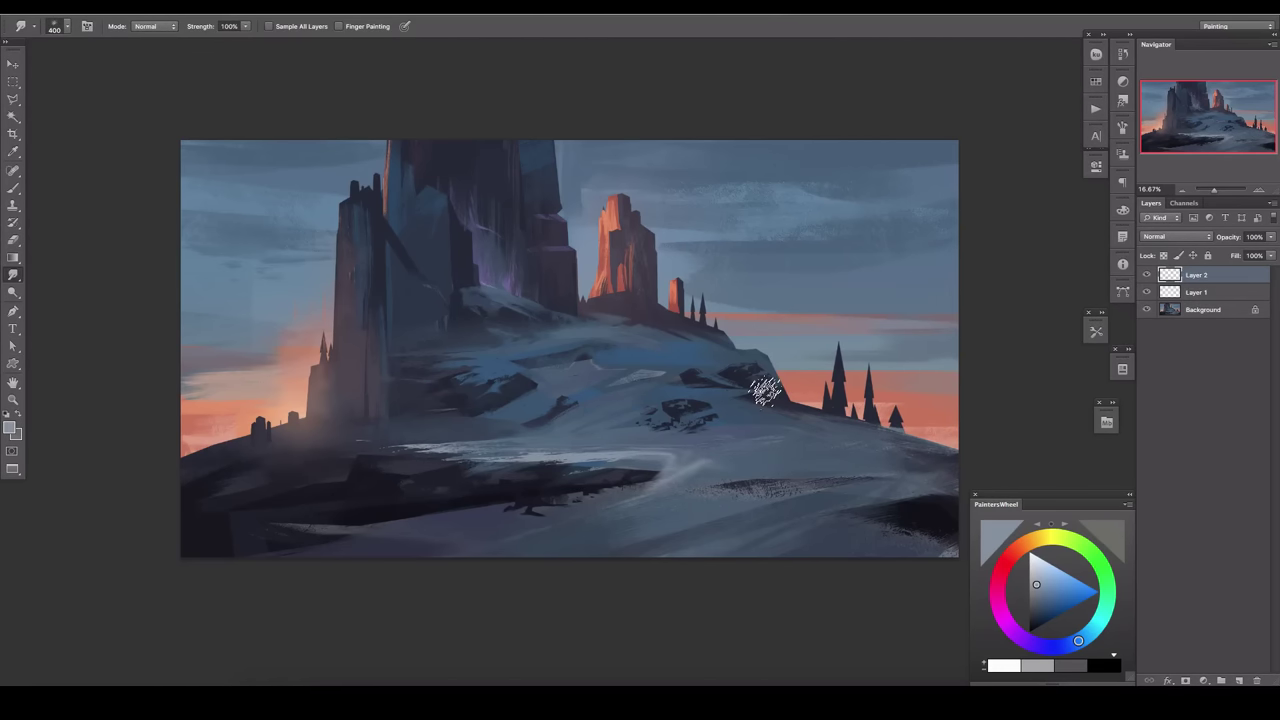
Darken an area along the slope inside a polygonal selection.
{"action": "key", "text": "l"}
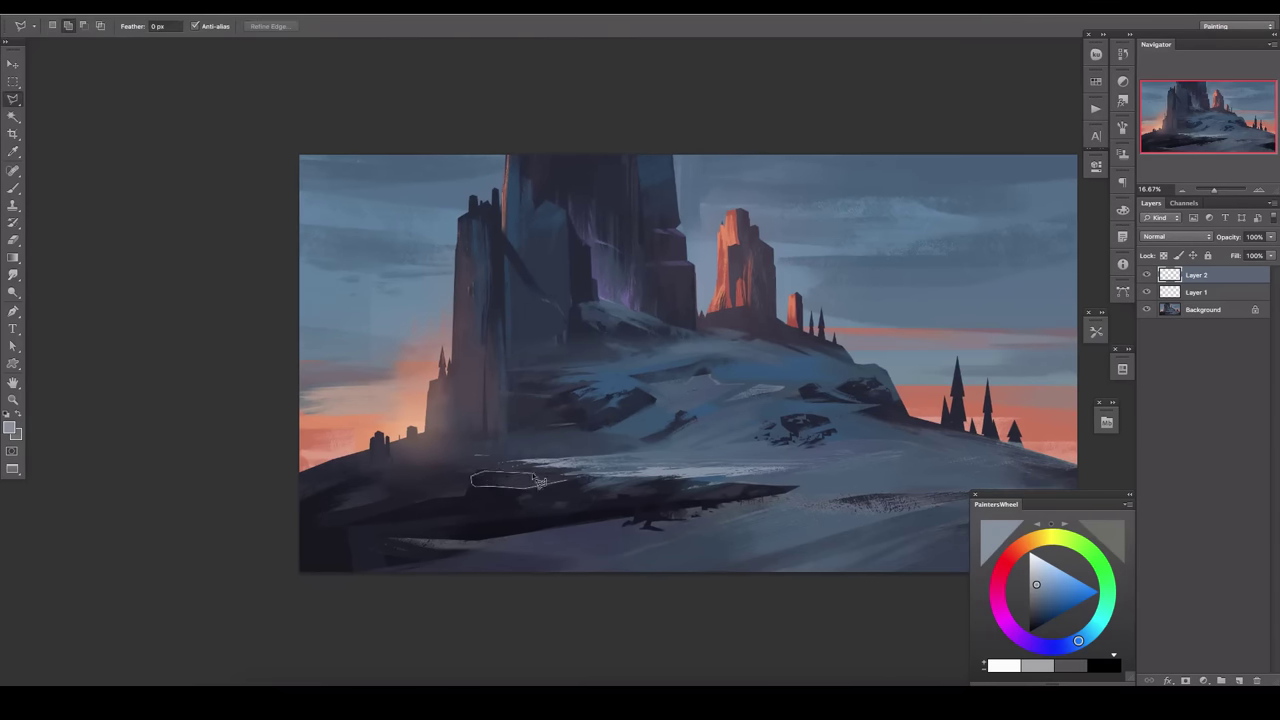
{"action": "left_click", "coordinate": [504, 482]}
{"action": "key", "text": "b"}
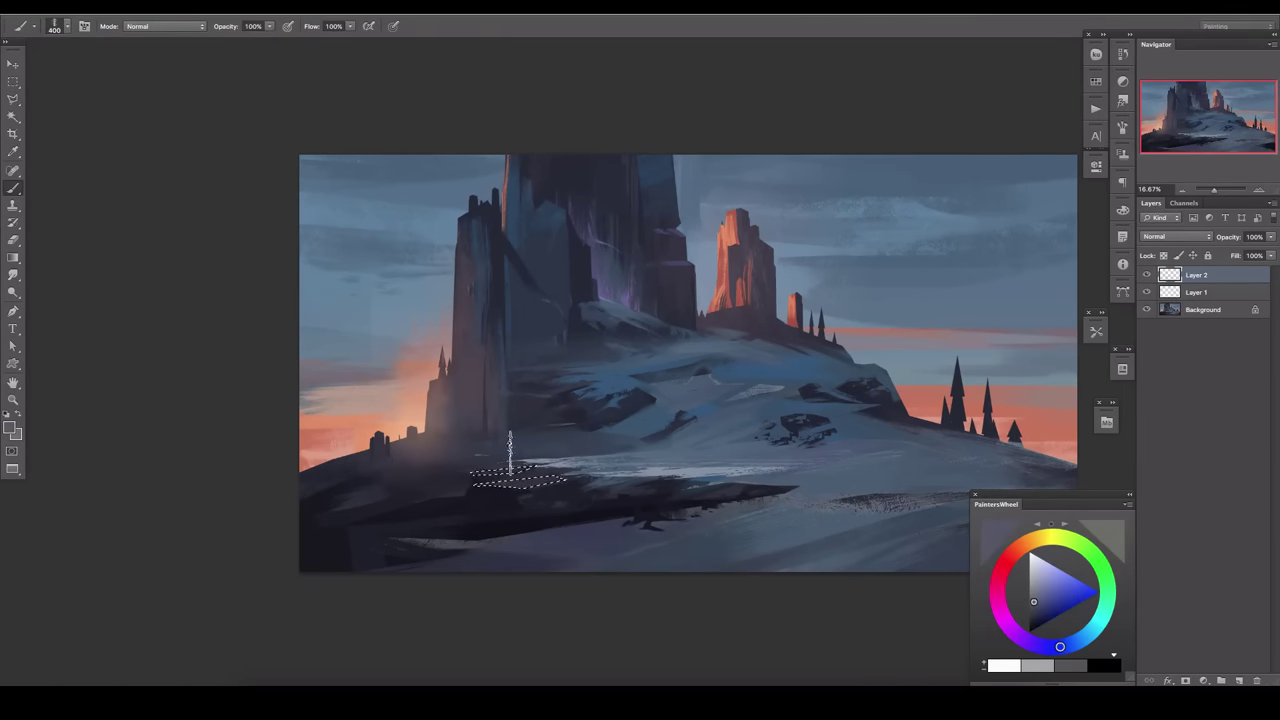
{"action": "key", "text": "ctrl+d"}
{"action": "key", "text": "l"}
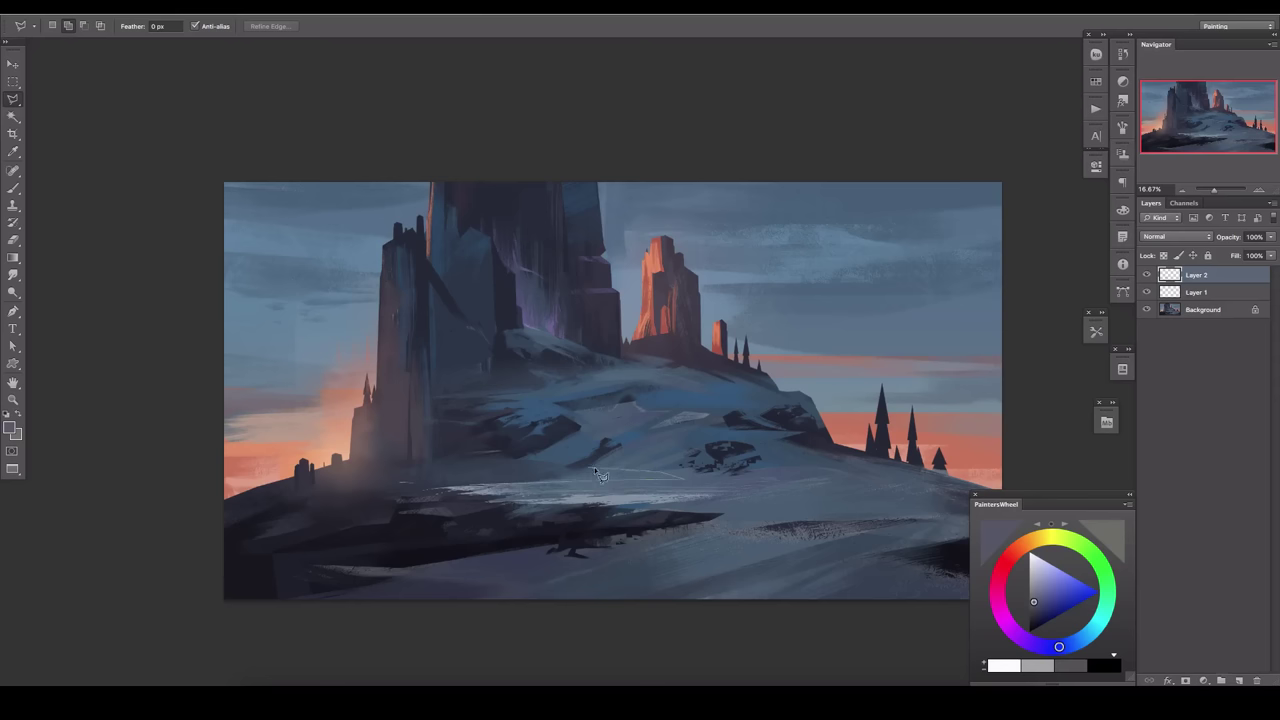
{"action": "key", "text": "Return"}
{"action": "key", "text": "b"}
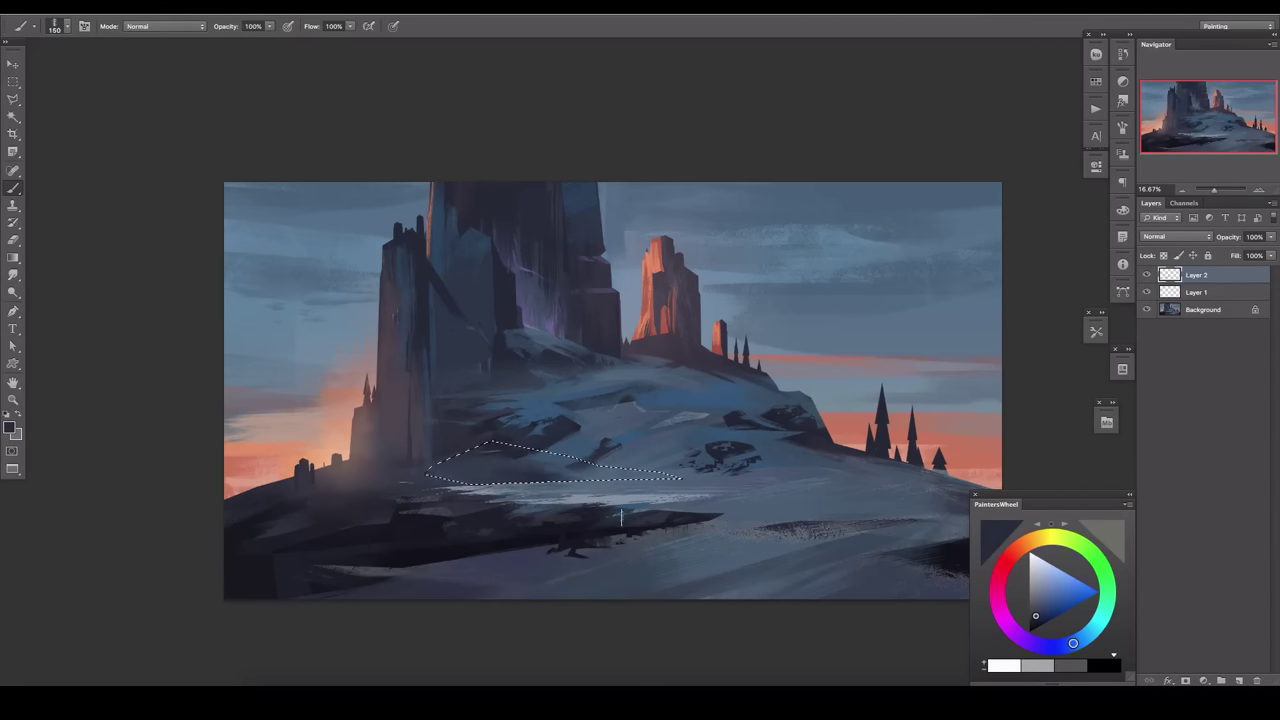
{"action": "left_click_drag", "start_coordinate": [621, 516], "coordinate": [713, 418]}
Paint zigzag rocks with light and dark strokes inside a zigzag selection on a new layer.
{"action": "key", "text": "l"}
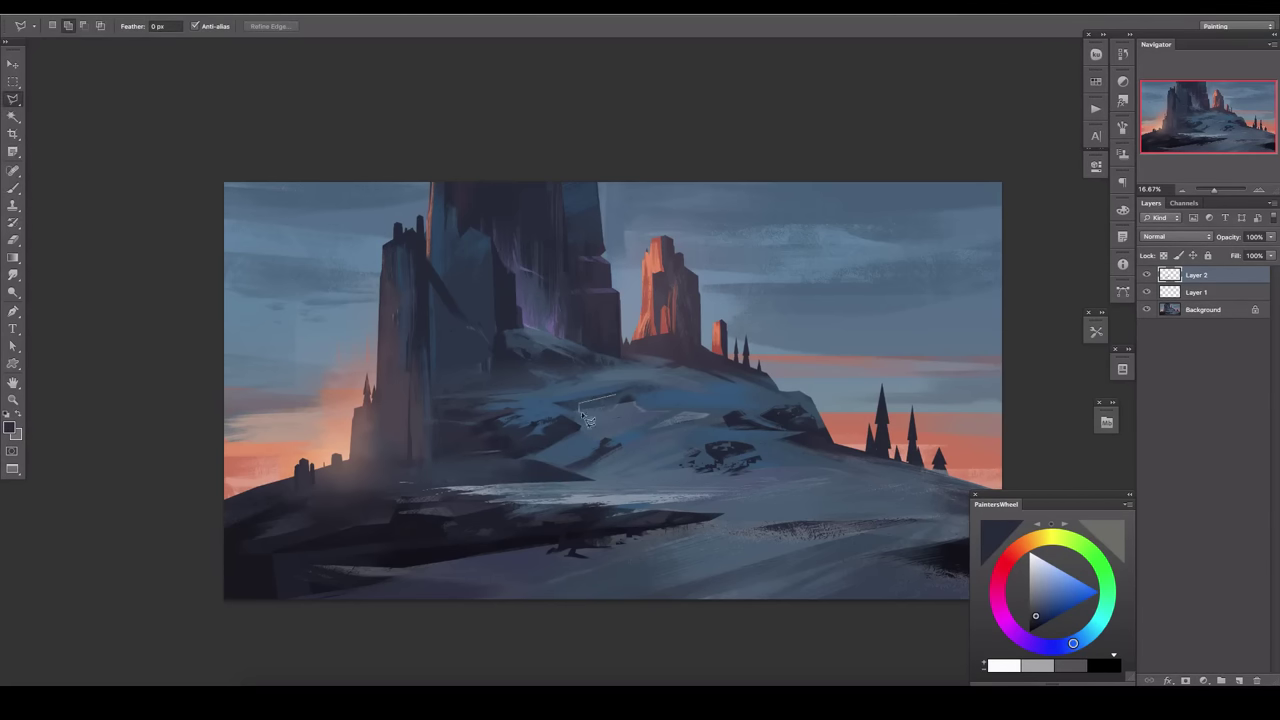
{"action": "key", "text": "Return"}
{"action": "key", "text": "b"}
{"action": "key", "text": "ctrl+shift+alt+n"}
{"action": "left_click_drag", "start_coordinate": [585, 410], "coordinate": [680, 460]}
{"action": "left_click_drag", "start_coordinate": [610, 430], "coordinate": [760, 470]}
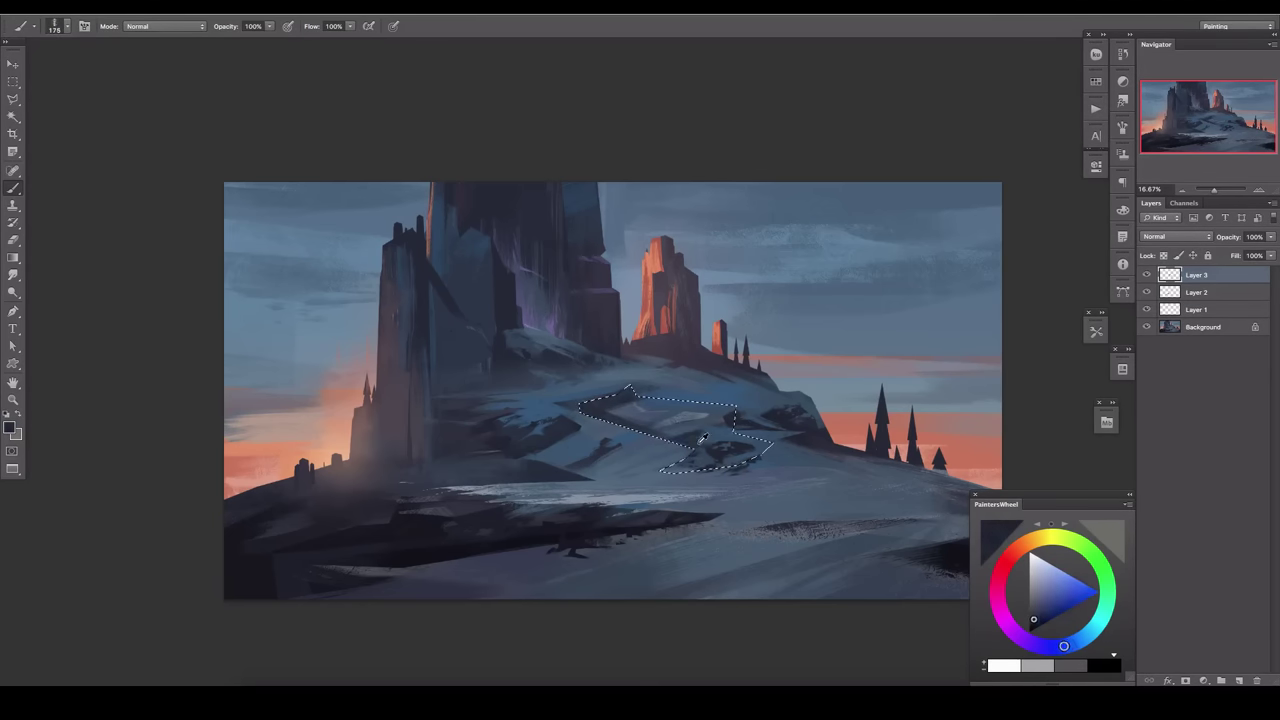
{"action": "mouse_move", "coordinate": [600, 400]}
{"action": "left_mouse_down"}
{"action": "mouse_move", "coordinate": [760, 460]}
{"action": "mouse_move", "coordinate": [690, 455]}
{"action": "mouse_move", "coordinate": [652, 408]}
{"action": "mouse_move", "coordinate": [700, 460]}
{"action": "left_mouse_up"}
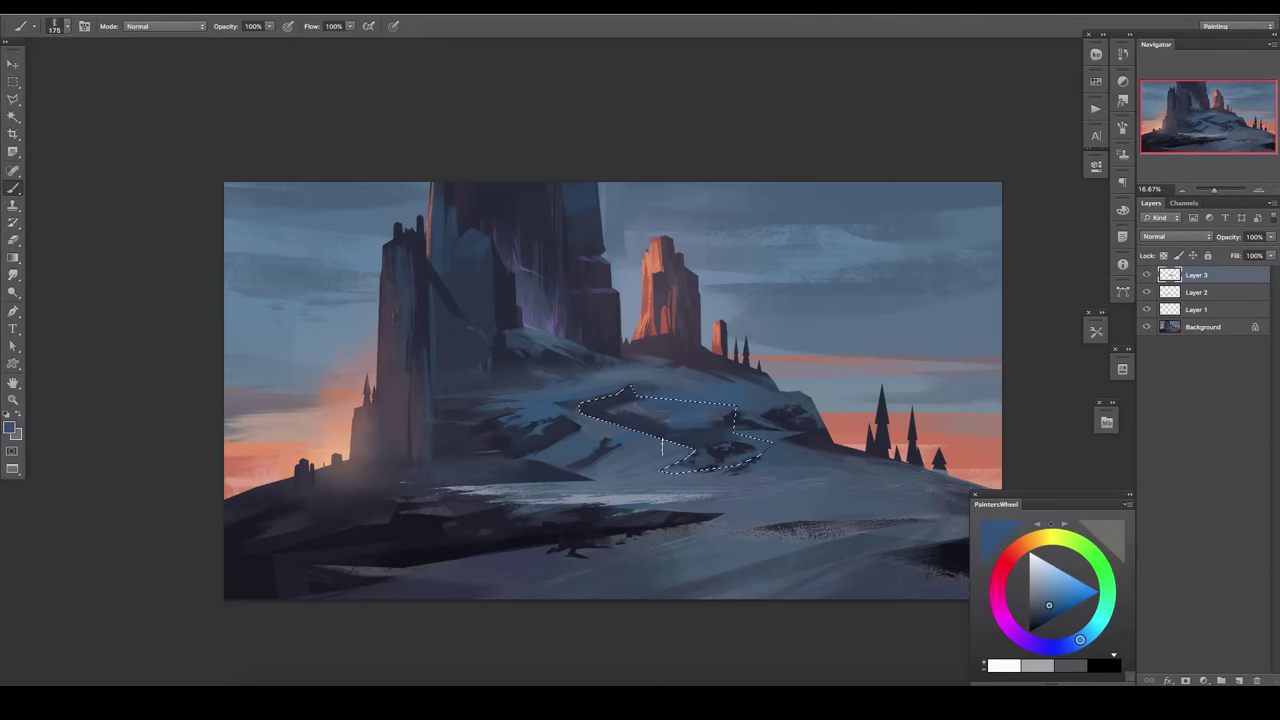
Repaint strokes along the snow path and flip the canvas horizontally.
{"action": "key", "text": "u"}
{"action": "left_click_drag", "start_coordinate": [610, 400], "coordinate": [591, 436]}
{"action": "key", "text": "ctrl+shift+h"}
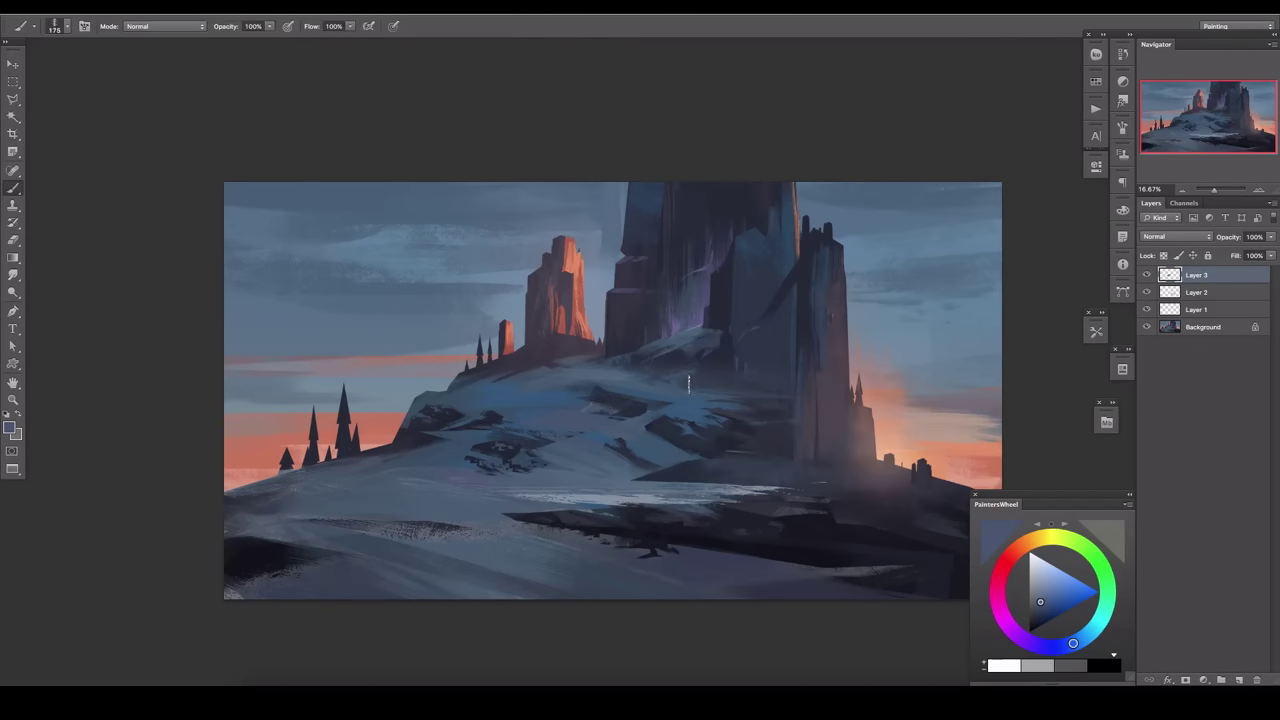
Stamp dark tree-like custom shapes along the foreground ridge.
{"action": "left_click", "coordinate": [414, 26]}
{"action": "double_click", "coordinate": [333, 183]}
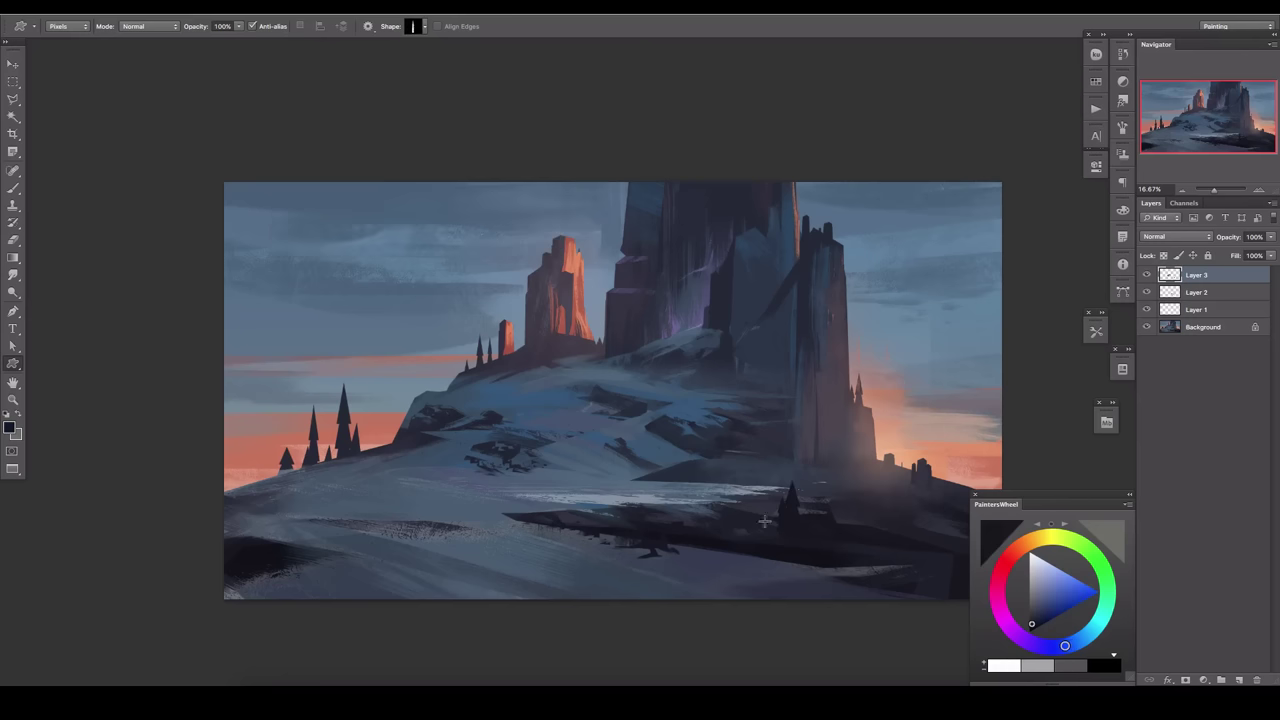
{"action": "left_click", "coordinate": [673, 506], "text": "alt"}
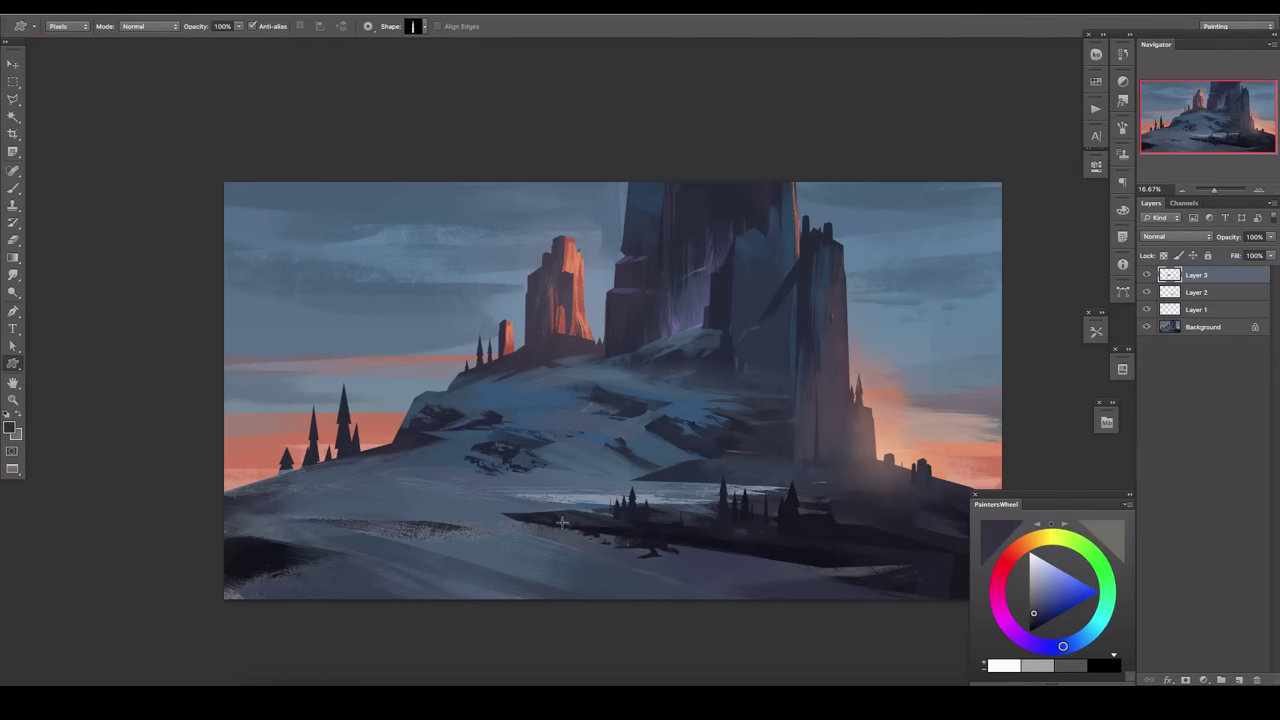
{"action": "key", "text": "period"}
{"action": "mouse_move", "coordinate": [560, 522]}
{"action": "left_mouse_down"}
{"action": "mouse_move", "coordinate": [580, 502]}
{"action": "mouse_move", "coordinate": [519, 508]}
{"action": "left_mouse_up"}
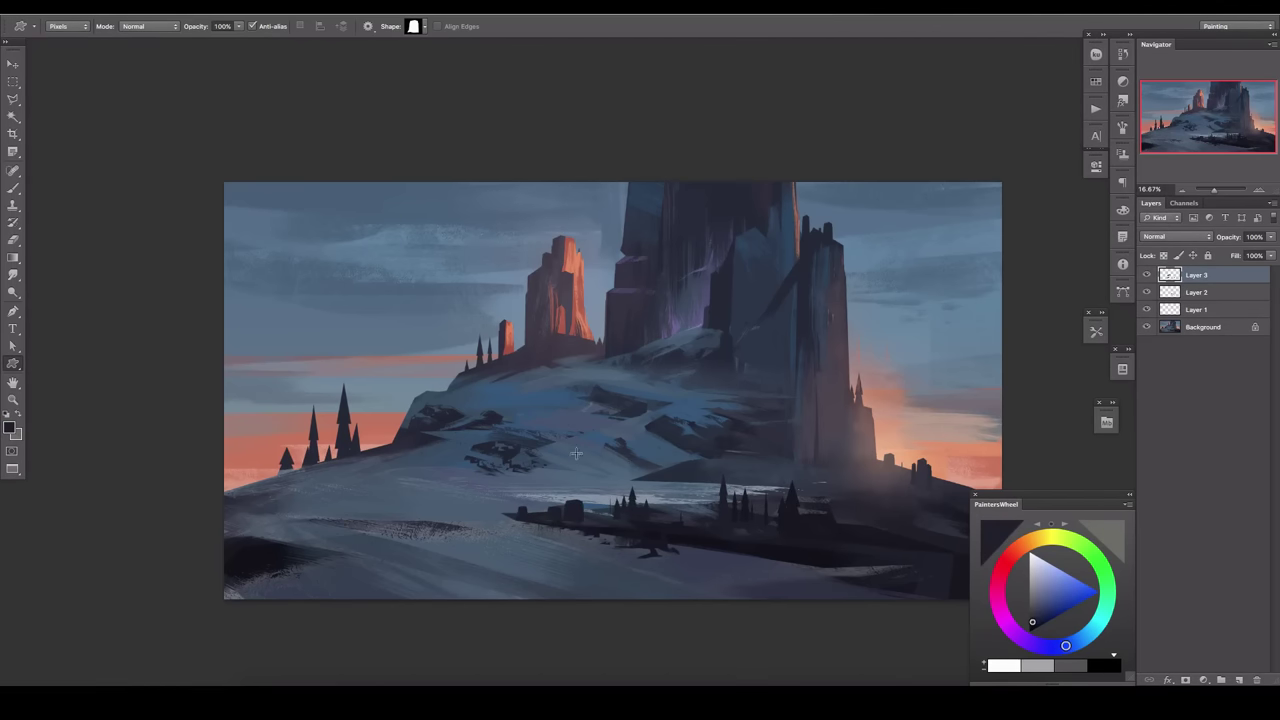
{"action": "left_click_drag", "start_coordinate": [577, 453], "coordinate": [546, 516]}
Drag a purple gradient glow into the castle crevice on a new Overlay layer.
{"action": "key", "text": "ctrl+shift+n"}
{"action": "key", "text": "b"}
{"action": "left_click", "coordinate": [1177, 236]}
{"action": "left_click", "coordinate": [1165, 366]}
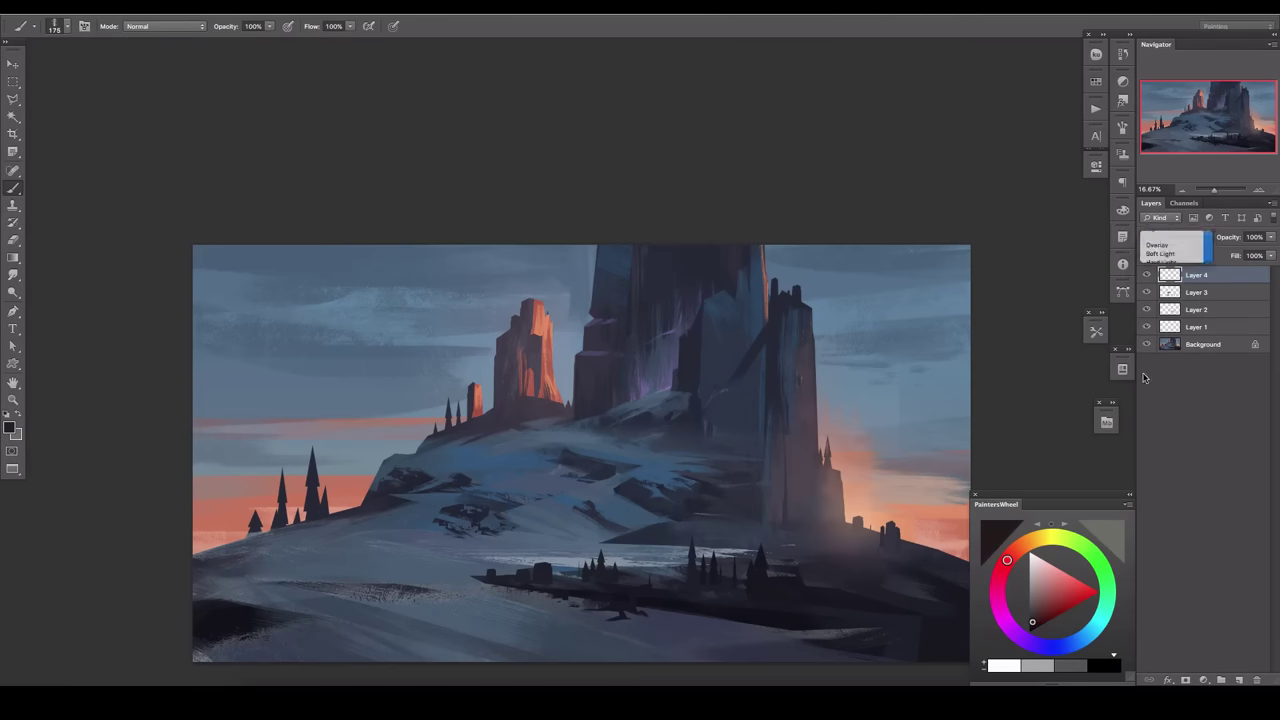
{"action": "left_click", "coordinate": [656, 384], "text": "alt"}
{"action": "key", "text": "g"}
{"action": "mouse_move", "coordinate": [662, 392]}
{"action": "left_mouse_down"}
{"action": "mouse_move", "coordinate": [650, 350]}
{"action": "mouse_move", "coordinate": [660, 320]}
{"action": "mouse_move", "coordinate": [630, 330]}
{"action": "left_mouse_up"}
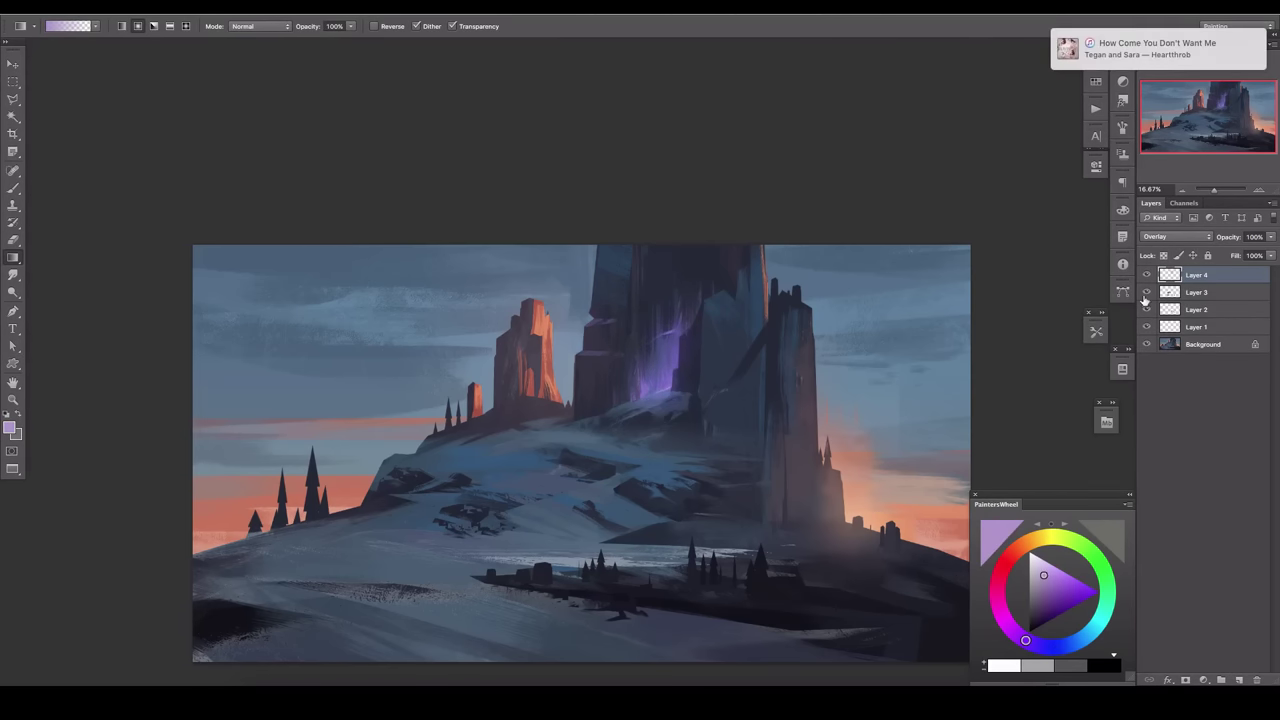
On a new layer, sample dark blue-grey from the rock and outline an area on the castle.
{"action": "left_click", "coordinate": [1239, 680]}
{"action": "key", "text": "b"}
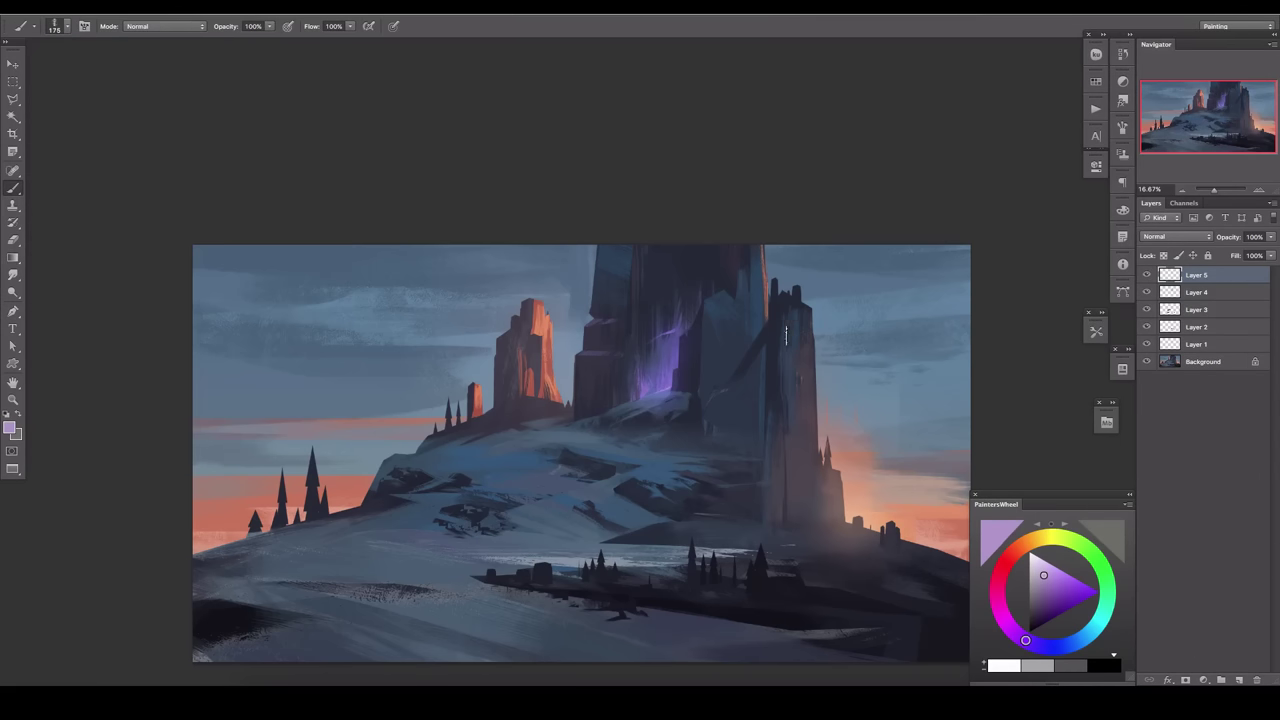
{"action": "left_click", "coordinate": [731, 312], "text": "alt"}
{"action": "key", "text": "l"}
{"action": "left_click", "coordinate": [690, 340]}
{"action": "left_click", "coordinate": [681, 352]}
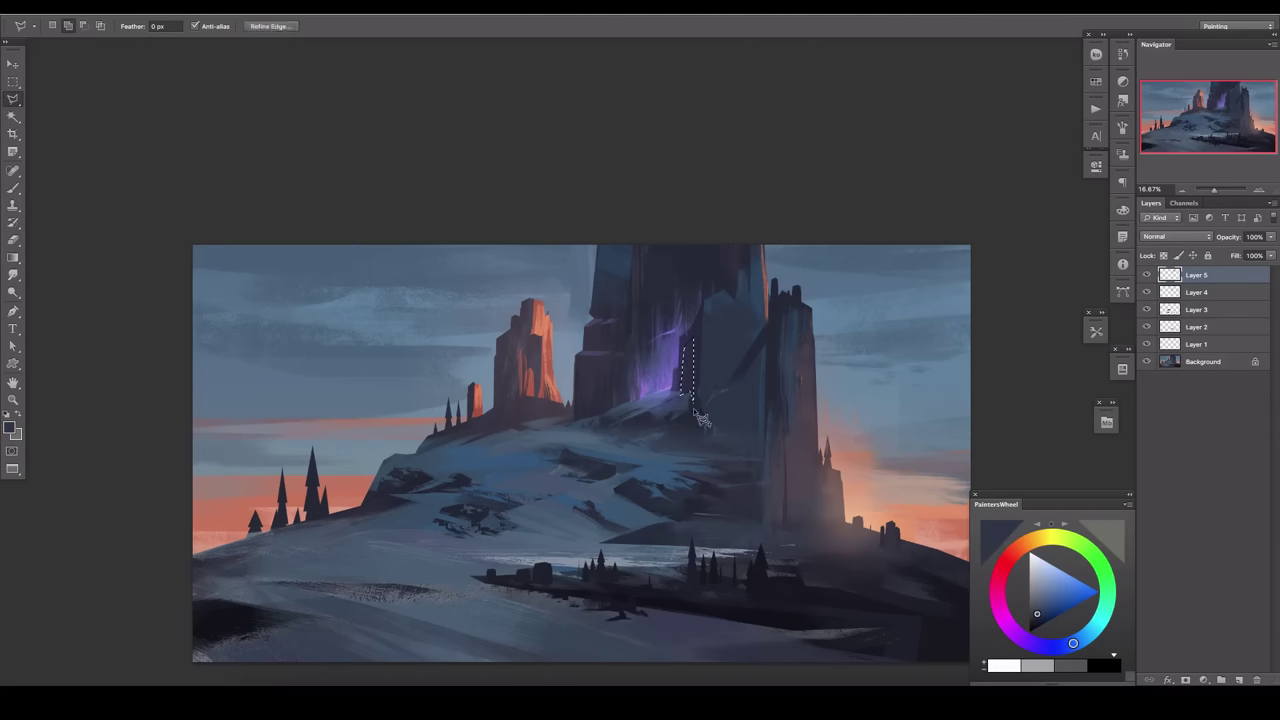
{"action": "key", "text": "b"}
{"action": "key", "text": "l"}
{"action": "key", "text": "b"}
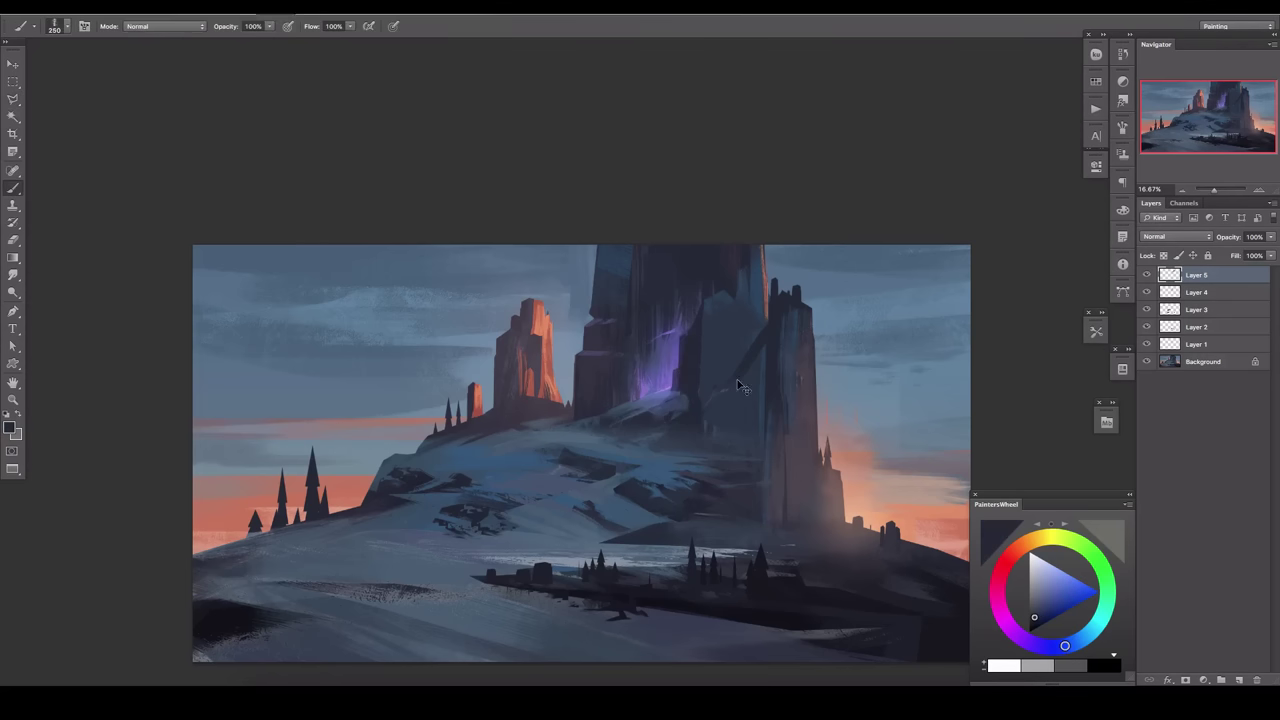
{"action": "key", "text": "l"}
{"action": "scroll", "coordinate": [596, 323], "scroll_direction": "left", "scroll_amount": 2}
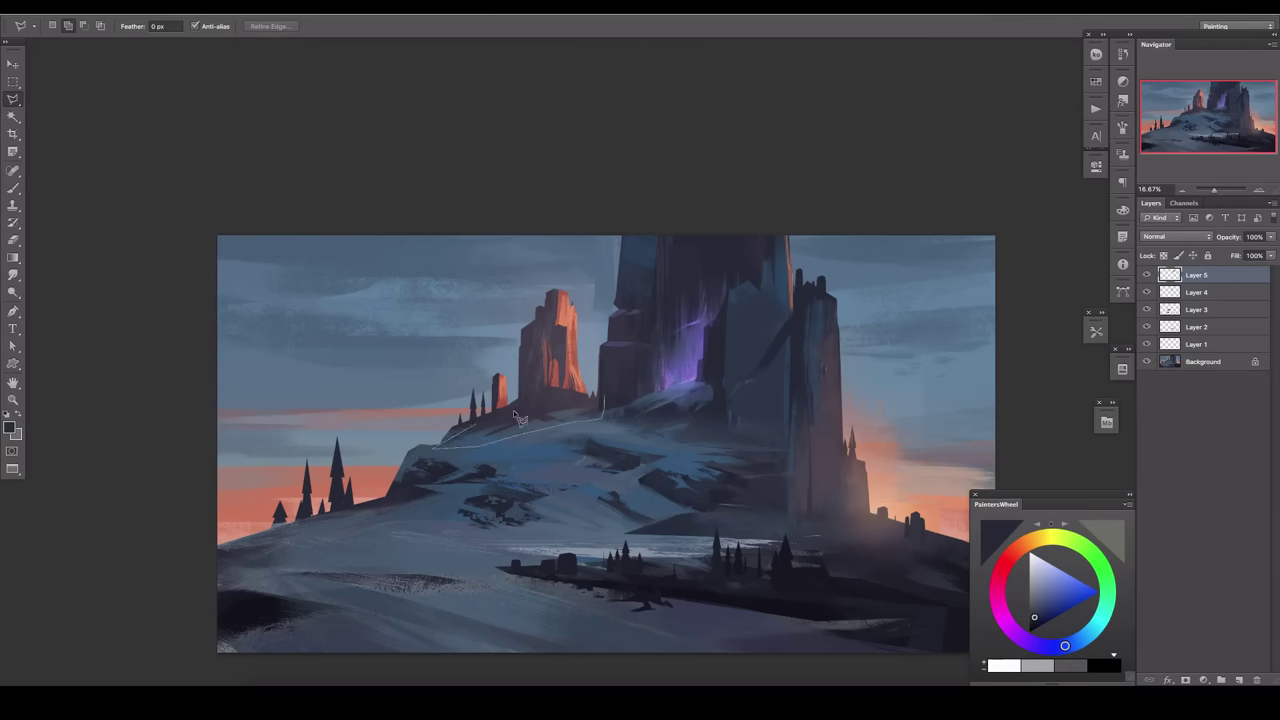
Close the outline along the hill ridge, drop it, and mirror the canvas horizontally again.
{"action": "key", "text": "Return"}
{"action": "key", "text": "b"}
{"action": "key", "text": "ctrl+d"}
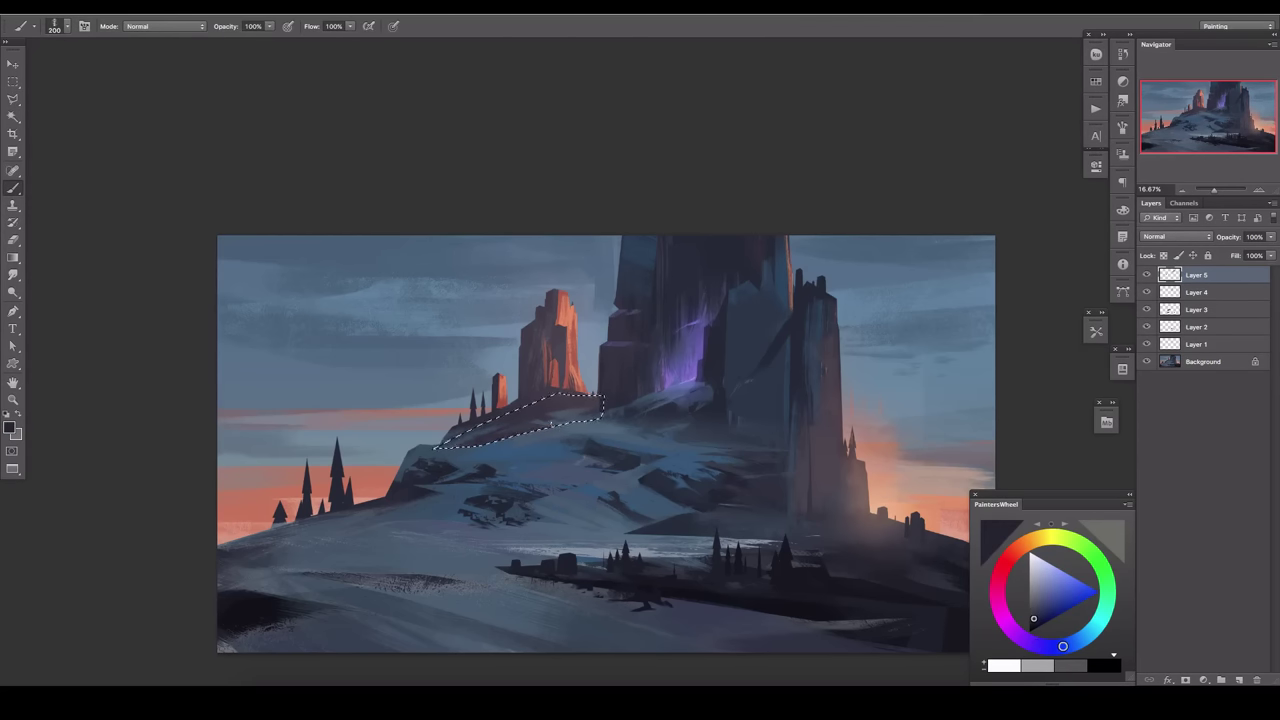
{"action": "key", "text": "ctrl+shift+h"}
Outline the snow ledge near the tower base on a new layer, then drop the selection.
{"action": "left_click_drag", "start_coordinate": [434, 483], "coordinate": [551, 418]}
{"action": "key", "text": "l"}
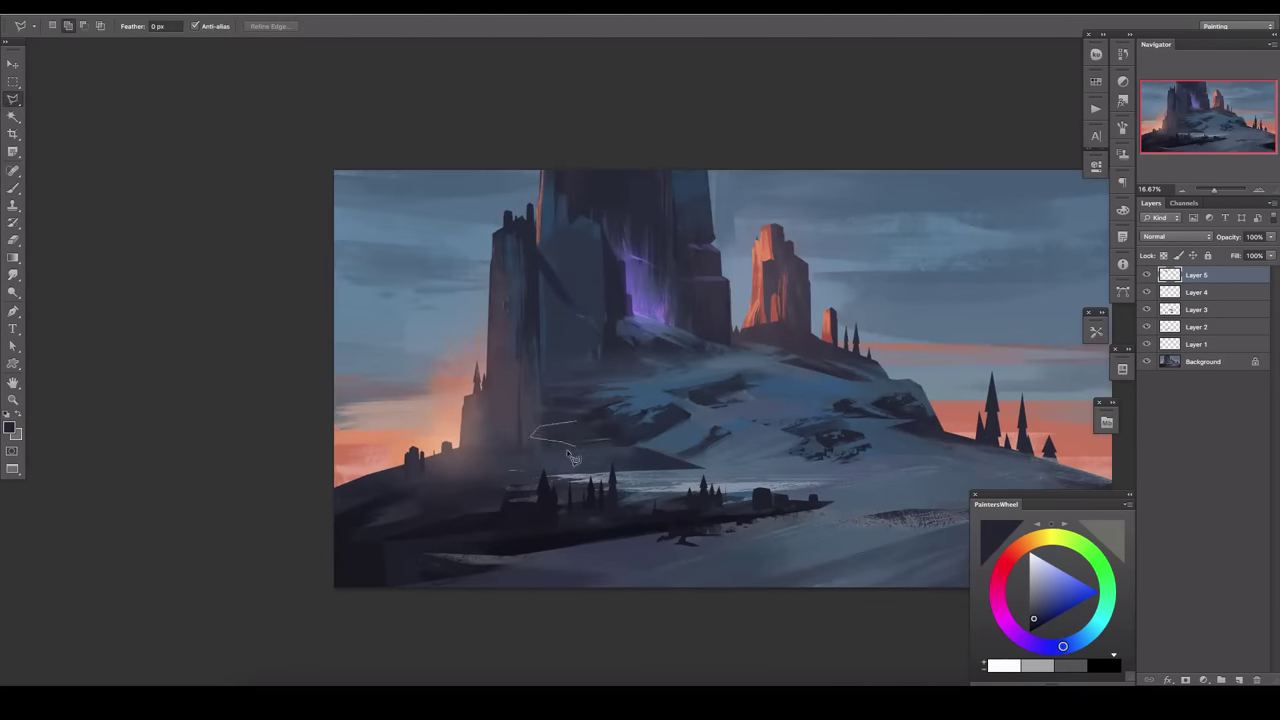
{"action": "double_click", "coordinate": [668, 454]}
{"action": "key", "text": "s"}
{"action": "key", "text": "ctrl+shift+alt+n"}
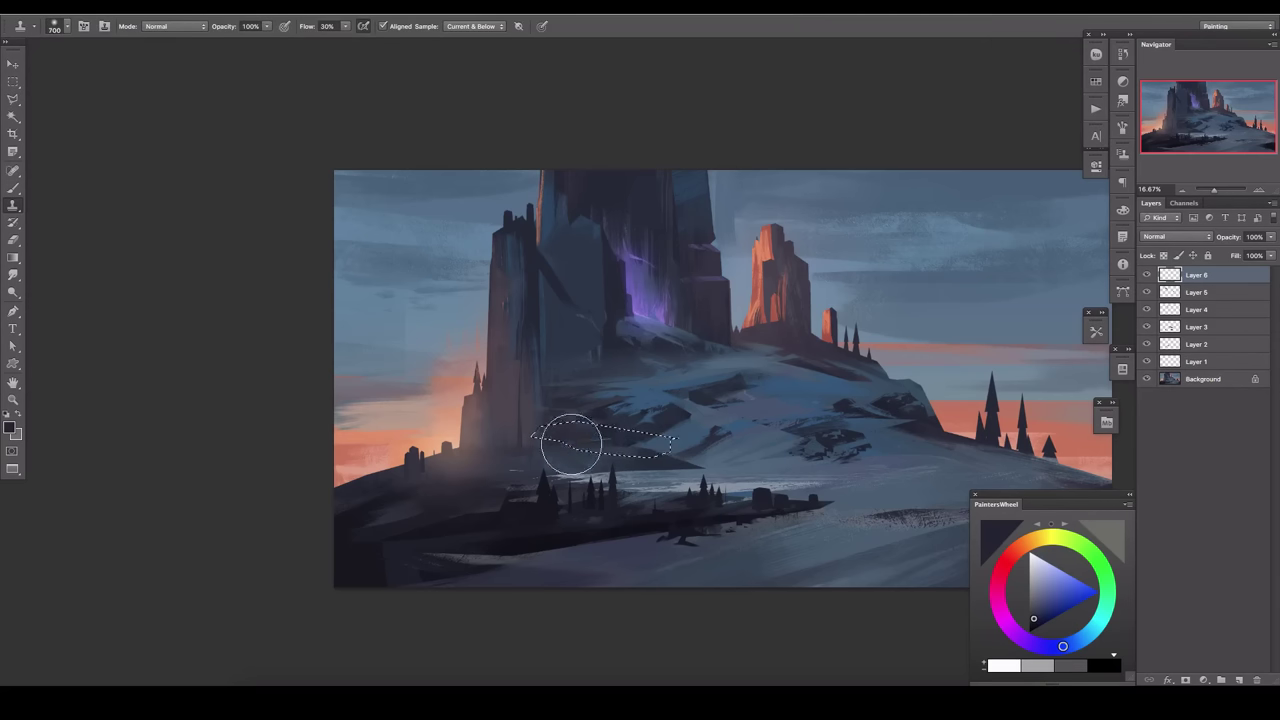
{"action": "key", "text": "ctrl+d"}
{"action": "key", "text": "e"}
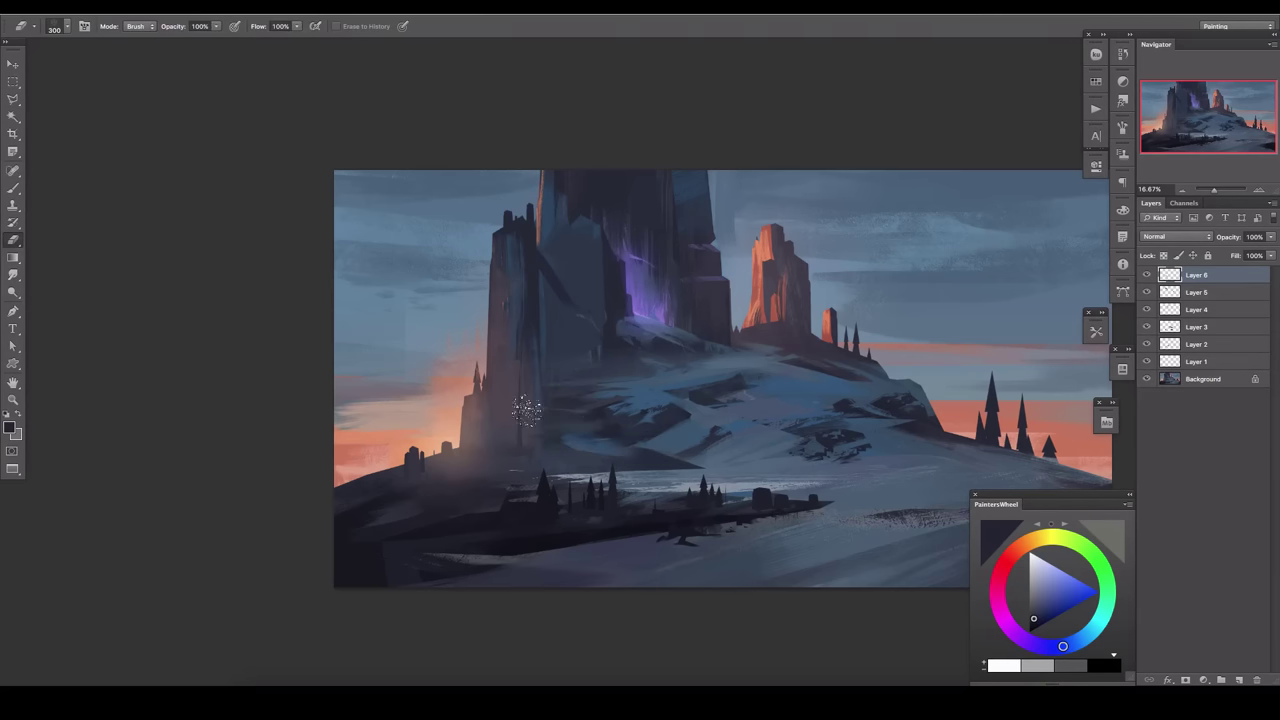
{"action": "key", "text": "r"}
{"action": "key", "text": "e"}
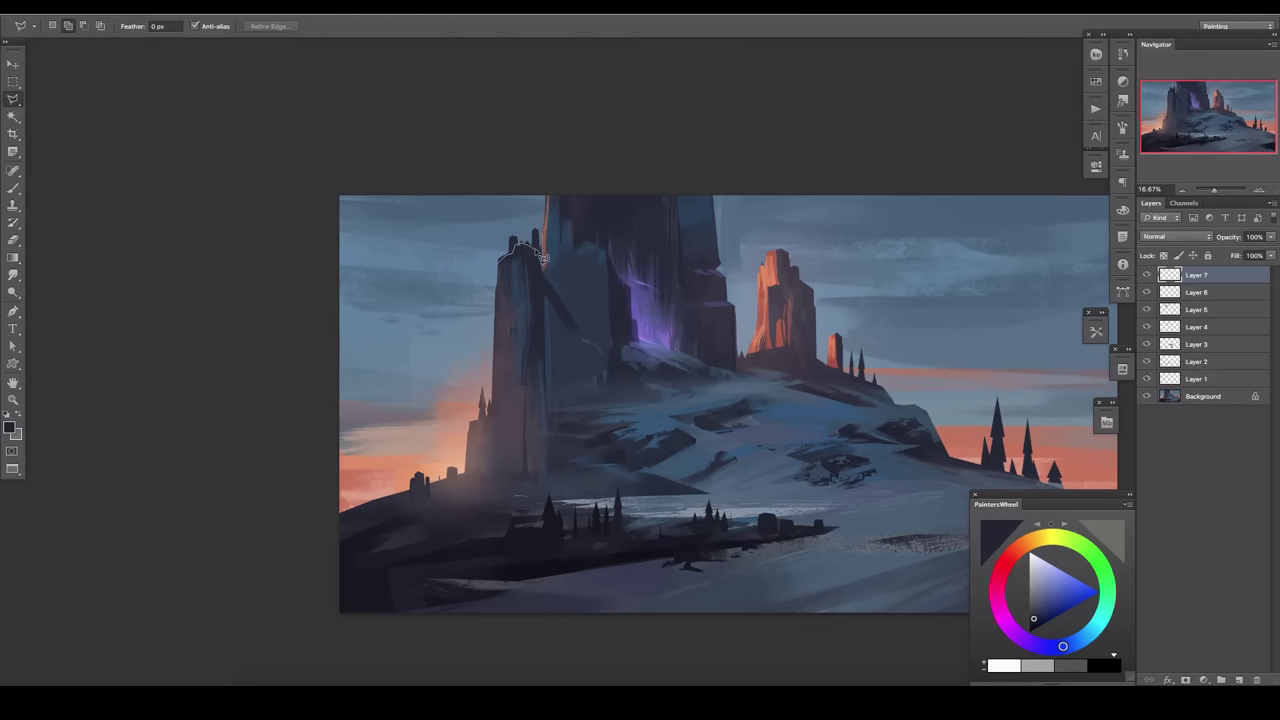
Clone orange rim light onto the tall tower's left edge, undoing a stray slope patch.
{"action": "key", "text": "i"}
{"action": "left_click", "coordinate": [537, 264]}
{"action": "key", "text": "l"}
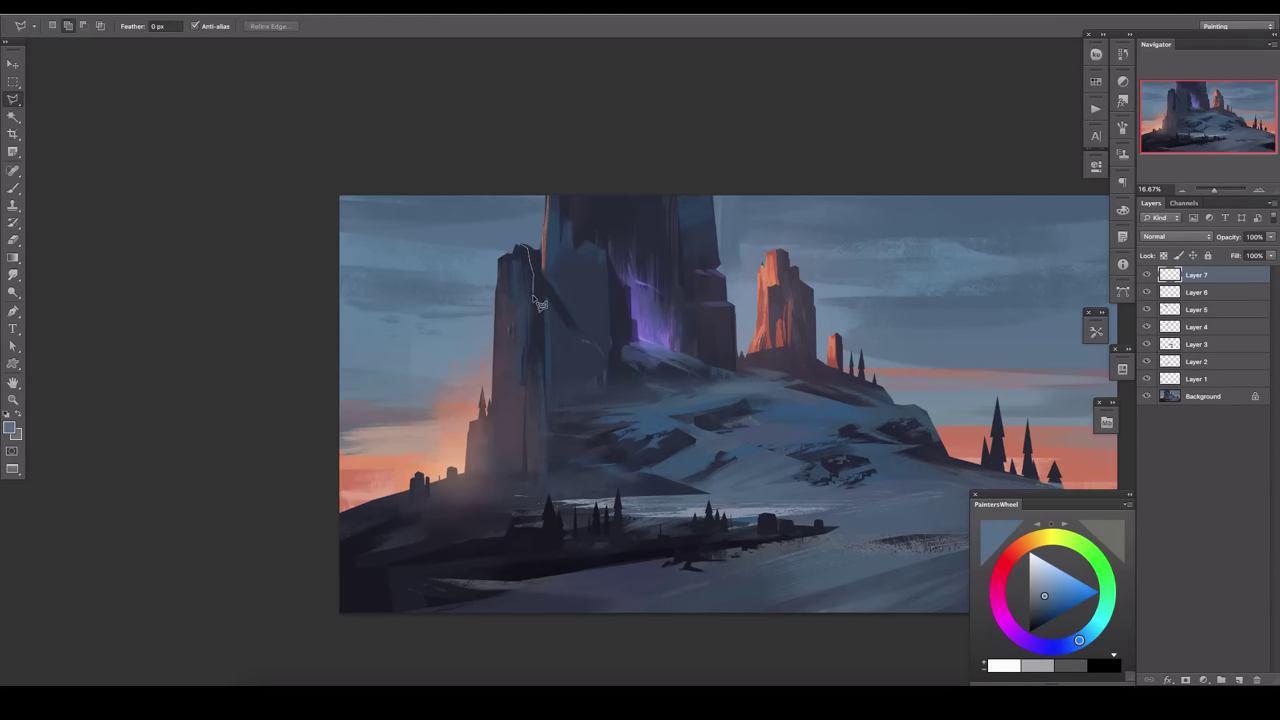
{"action": "left_click_drag", "start_coordinate": [537, 303], "coordinate": [543, 309]}
{"action": "key", "text": "ctrl+d"}
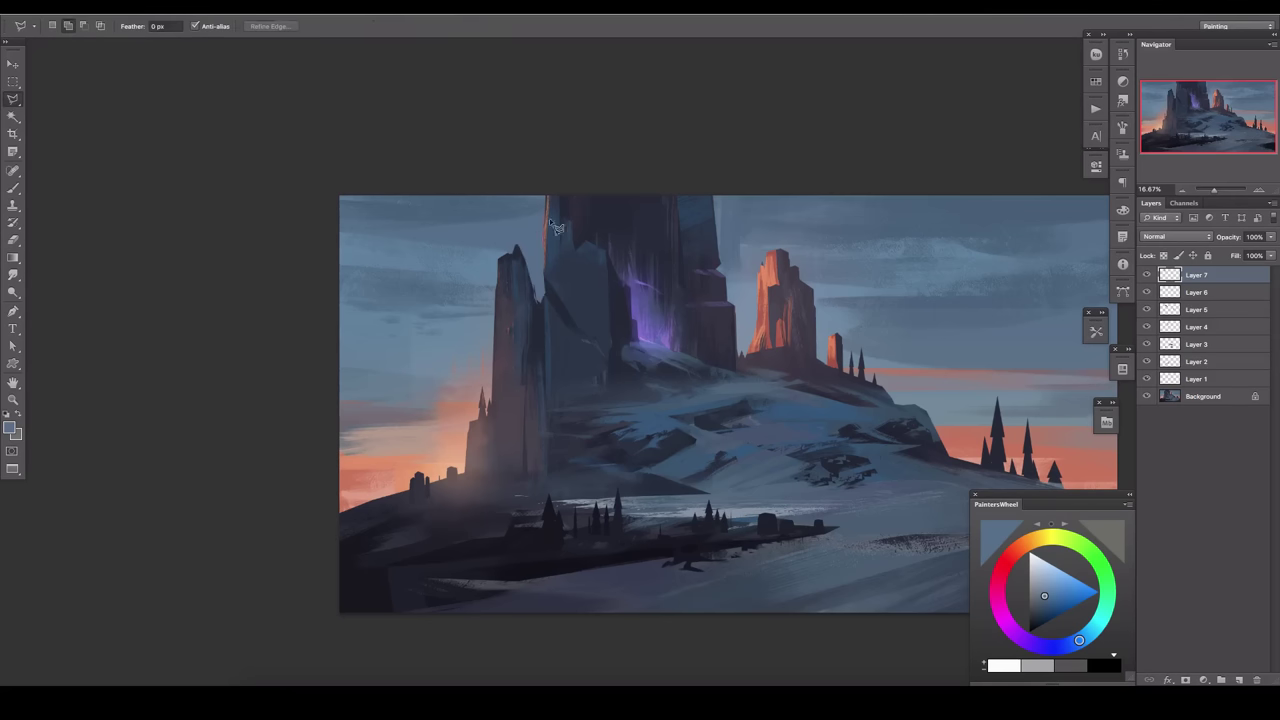
{"action": "key", "text": "s"}
{"action": "left_click_drag", "start_coordinate": [548, 230], "coordinate": [550, 300]}
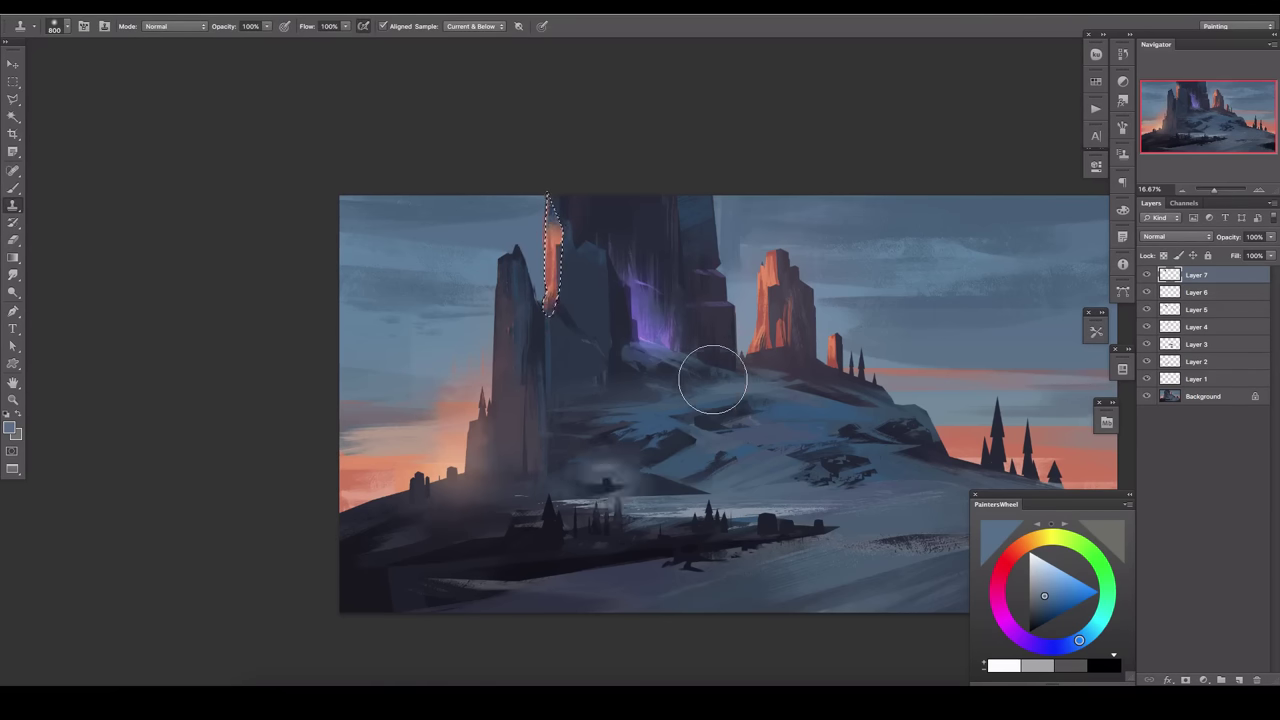
{"action": "left_click_drag", "start_coordinate": [740, 360], "coordinate": [714, 385]}
{"action": "key", "text": "ctrl+z"}
Outline the foreground snow band with the Polygonal Lasso on a new layer.
{"action": "key", "text": "e"}
{"action": "key", "text": "ctrl+shift+alt+n"}
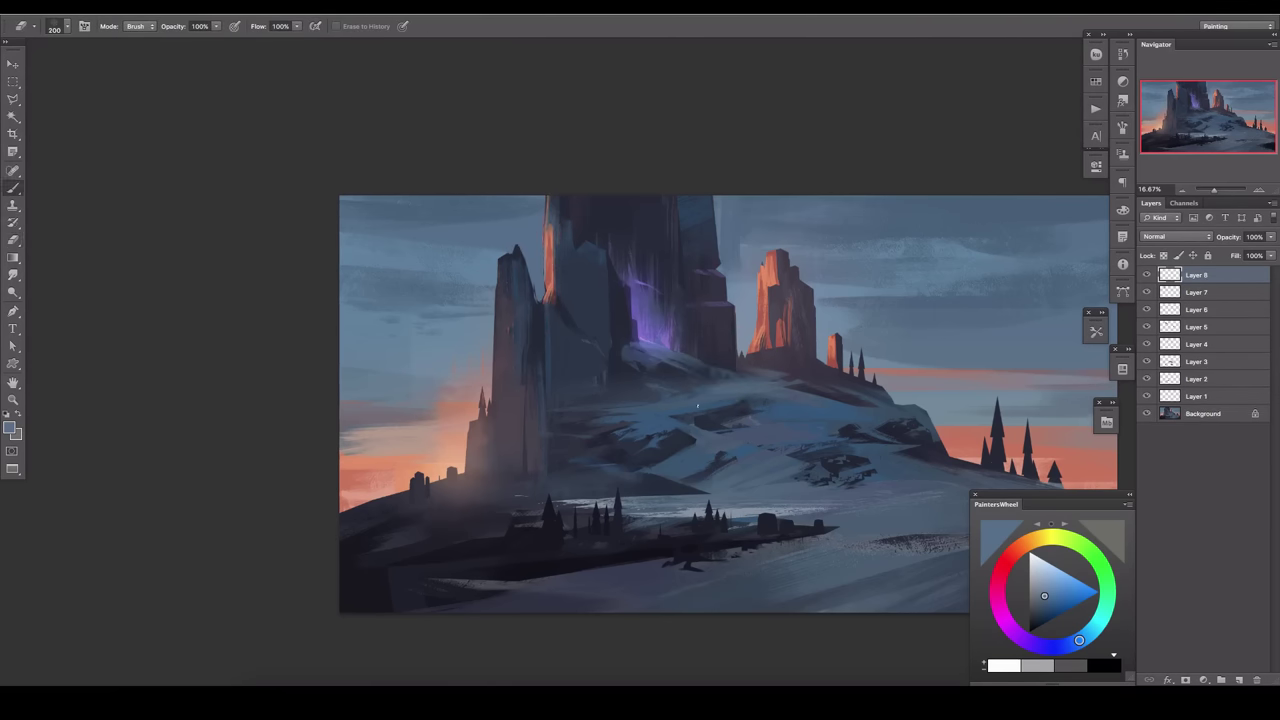
{"action": "key", "text": "l"}
{"action": "scroll", "coordinate": [597, 405], "scroll_direction": "right", "scroll_amount": 5}
{"action": "scroll", "coordinate": [650, 440], "scroll_direction": "down", "scroll_amount": 3}
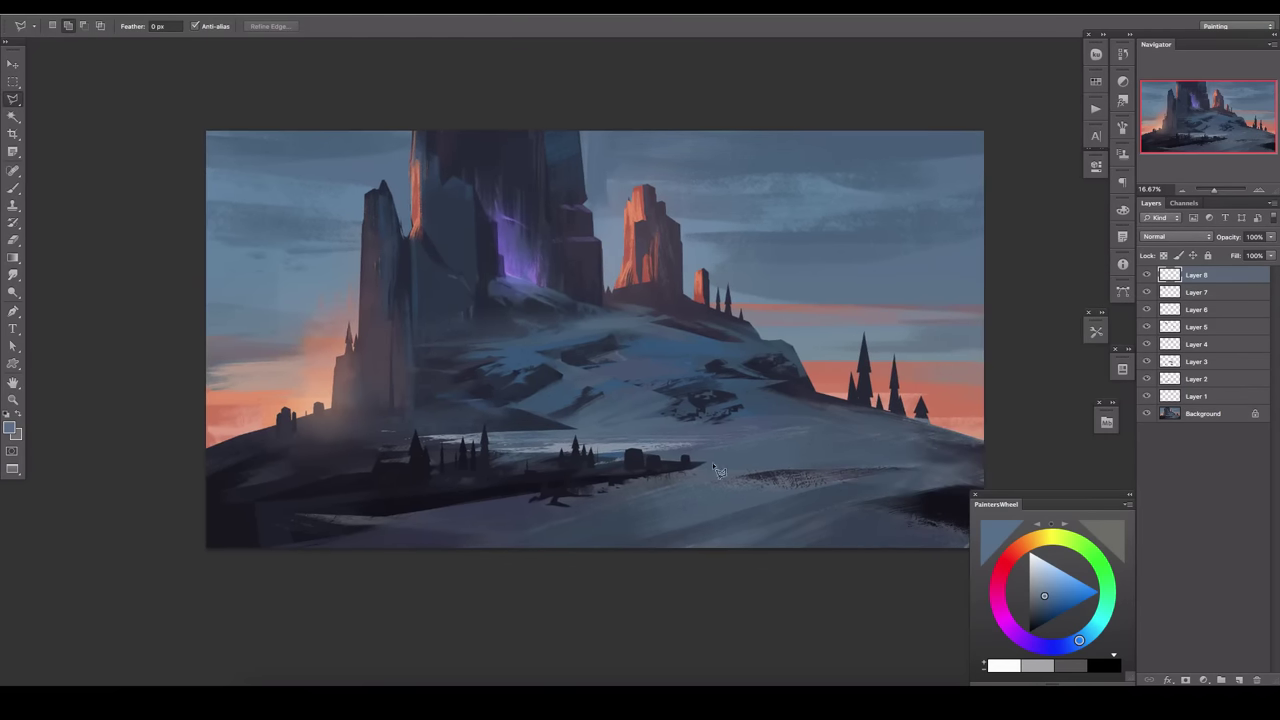
{"action": "double_click", "coordinate": [980, 456]}
{"action": "key", "text": "ctrl+shift+alt+n"}
{"action": "key", "text": "u"}
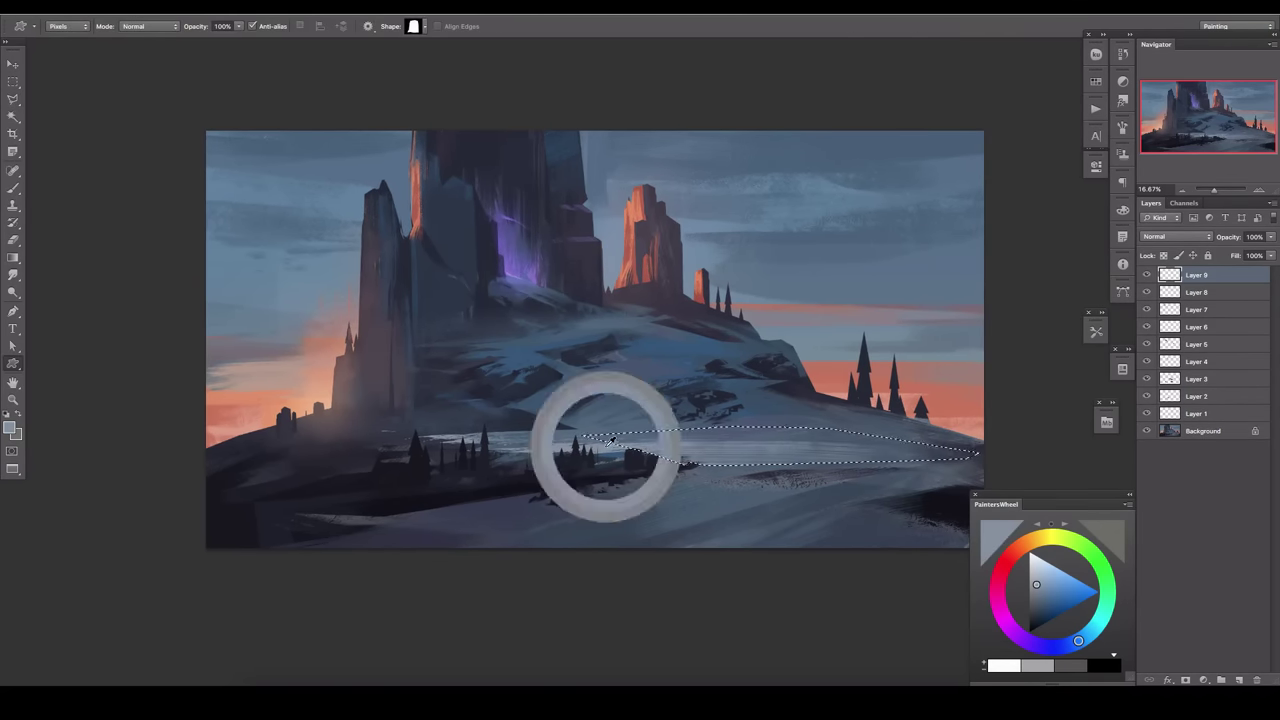
Paint the snow band lighter, then lower that layer's opacity to fade it.
{"action": "left_click_drag", "start_coordinate": [612, 443], "coordinate": [737, 425]}
{"action": "key", "text": "ctrl+d"}
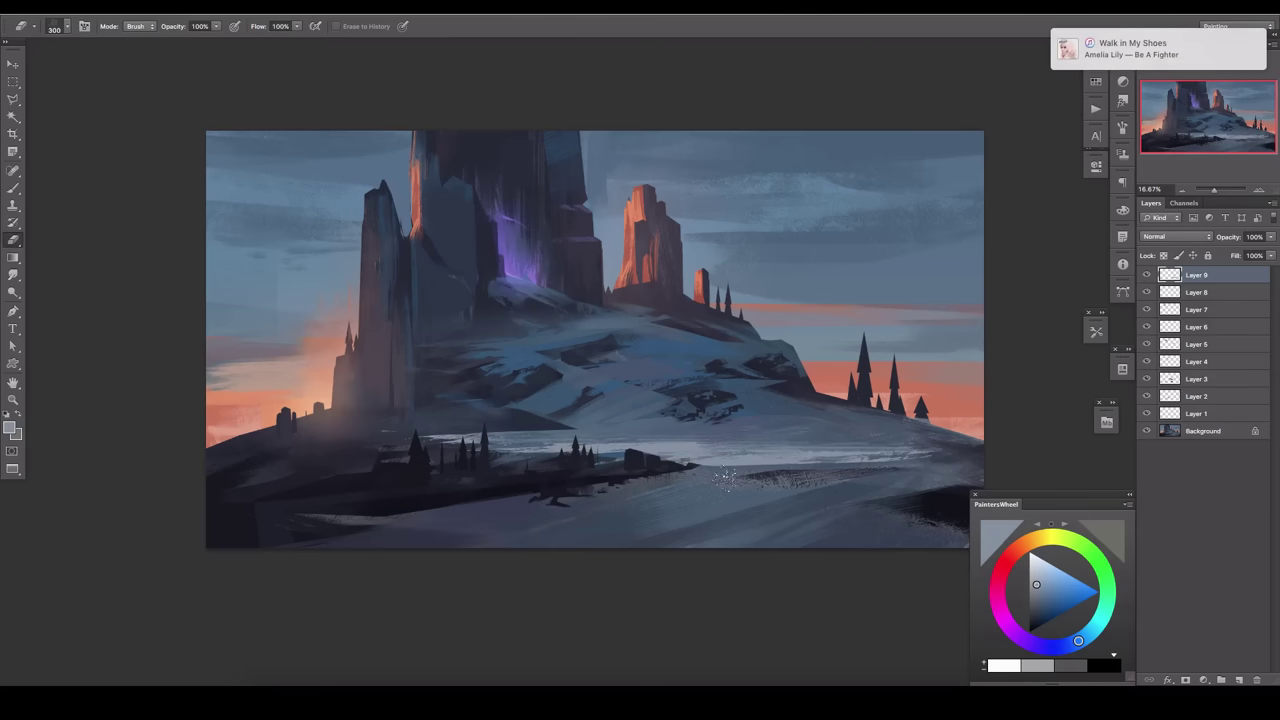
{"action": "key", "text": "r"}
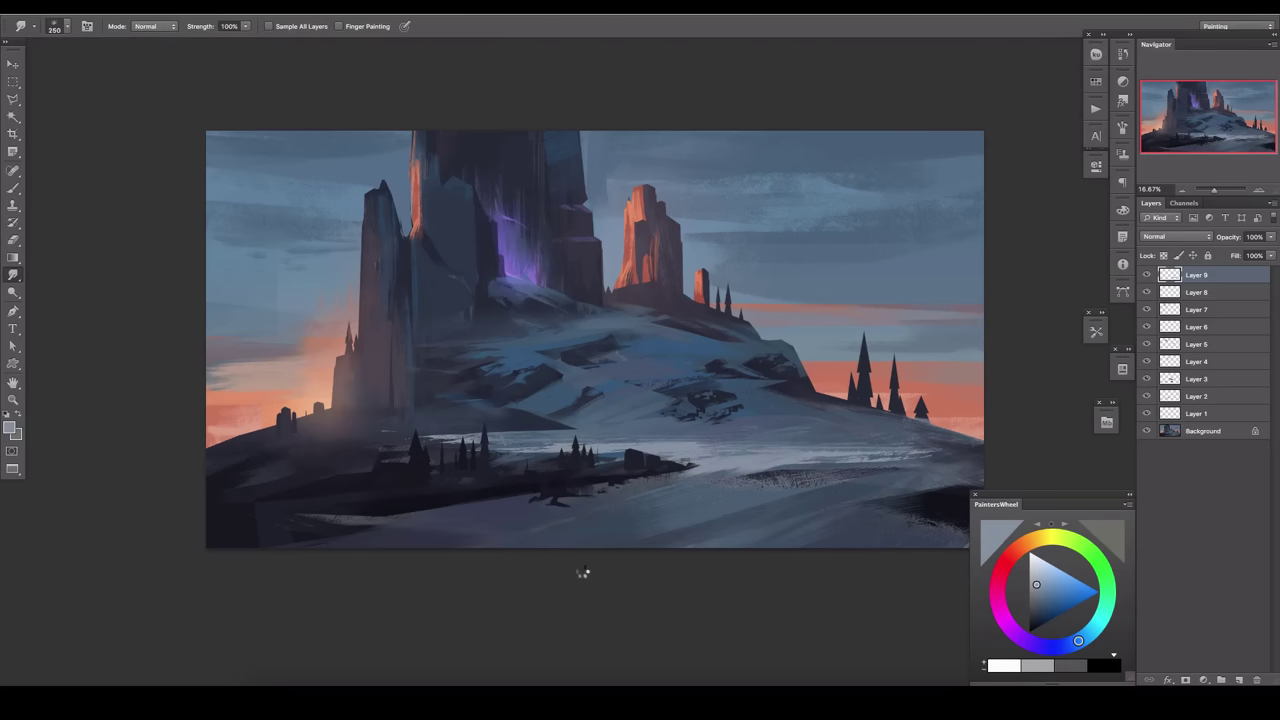
{"action": "left_click", "coordinate": [1270, 236]}
{"action": "left_click_drag", "start_coordinate": [1270, 250], "coordinate": [1227, 258]}
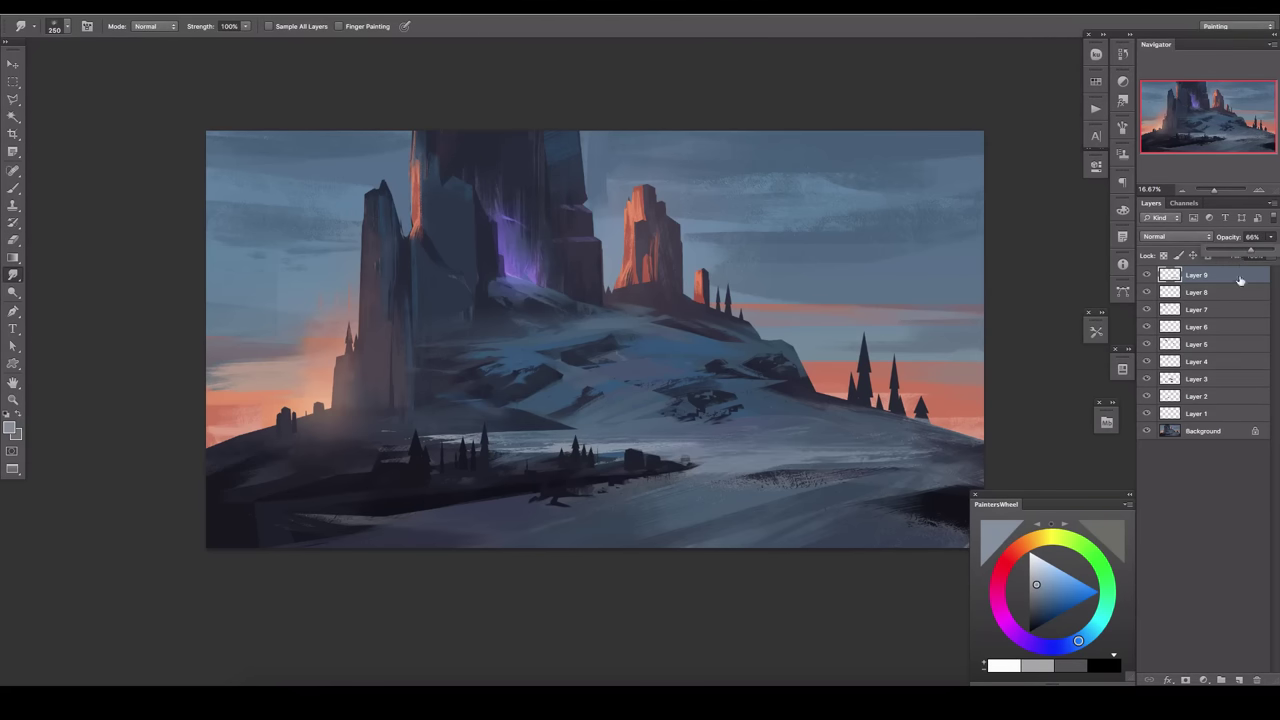
{"action": "key", "text": "ctrl+shift+alt+n"}
{"action": "scroll", "coordinate": [541, 222], "scroll_direction": "up", "scroll_amount": 5}
Outline the purple crevice in the cliff with the Polygonal Lasso.
{"action": "key", "text": "l"}
{"action": "left_click", "coordinate": [463, 245]}
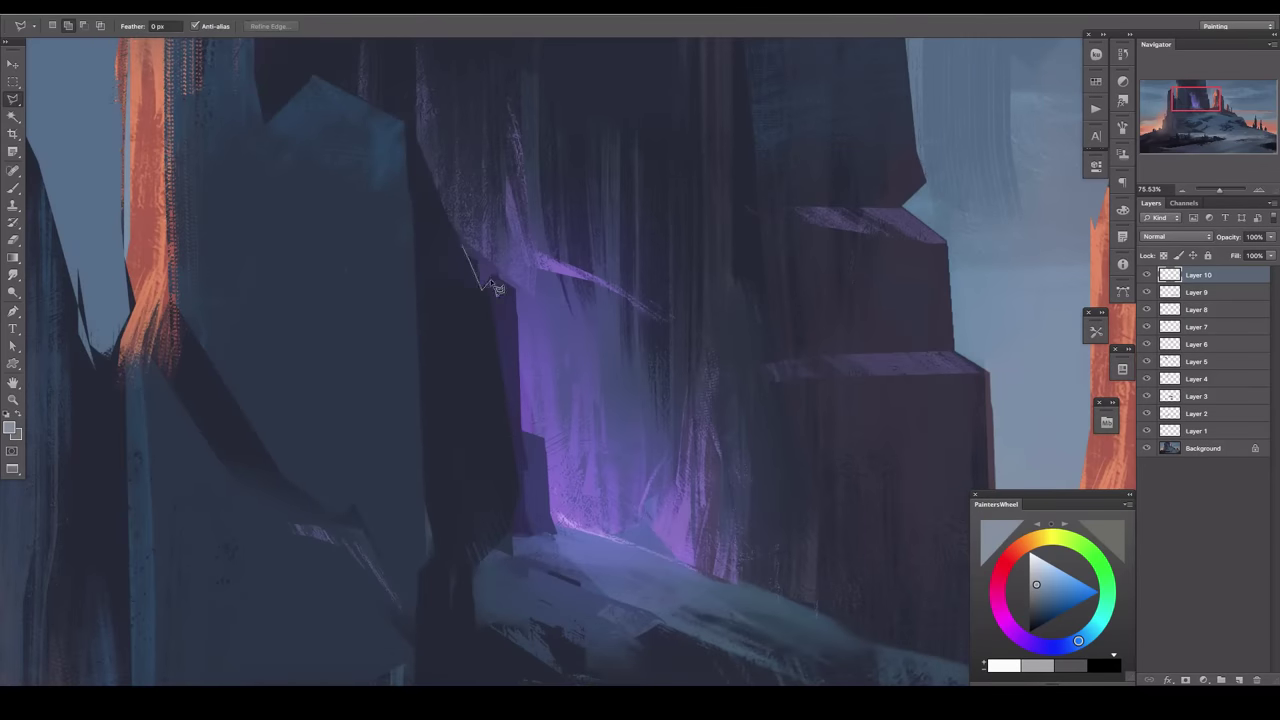
{"action": "left_click_drag", "start_coordinate": [700, 430], "coordinate": [760, 495]}
{"action": "left_click", "coordinate": [828, 305]}
{"action": "left_click", "coordinate": [620, 138]}
{"action": "left_click", "coordinate": [493, 183]}
{"action": "left_click", "coordinate": [523, 310]}
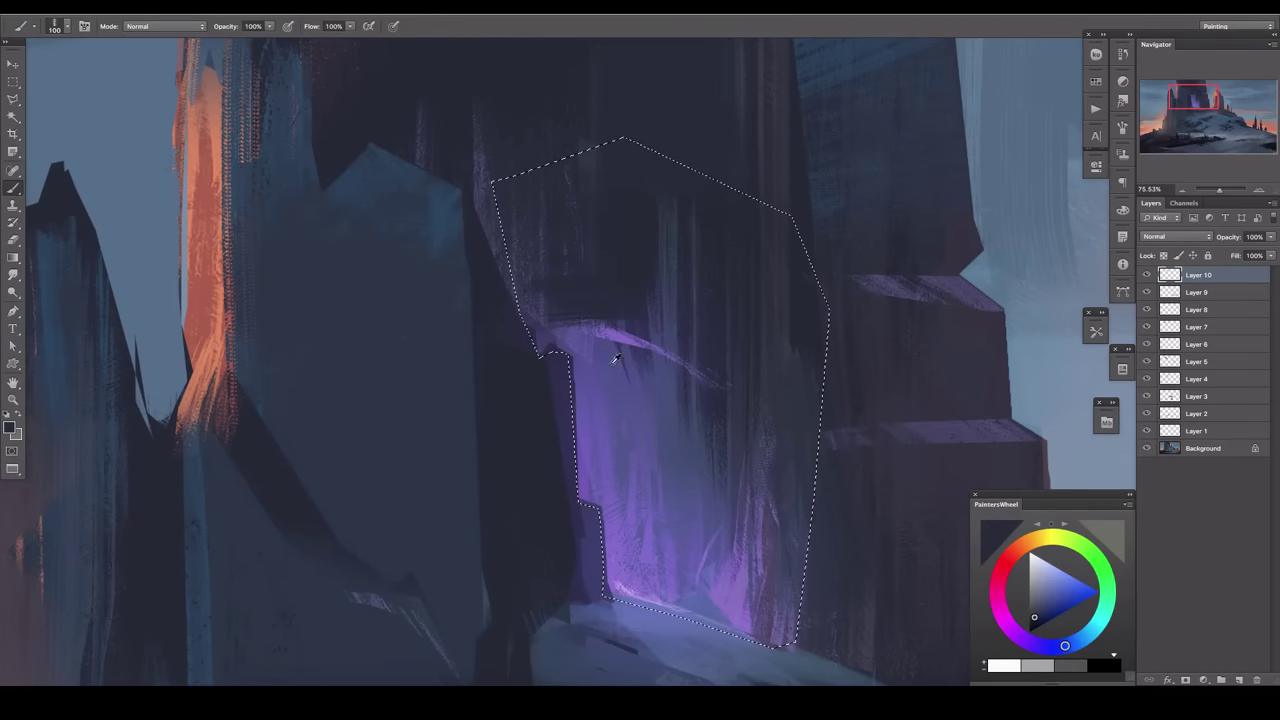
Paint dark and lighter purple strokes plus a darker vertical stroke inside the crevice.
{"action": "key", "text": "b"}
{"action": "left_click", "coordinate": [557, 360], "text": "alt"}
{"action": "mouse_move", "coordinate": [557, 360]}
{"action": "left_mouse_down"}
{"action": "mouse_move", "coordinate": [629, 357]}
{"action": "mouse_move", "coordinate": [646, 243]}
{"action": "mouse_move", "coordinate": [557, 257]}
{"action": "mouse_move", "coordinate": [642, 497]}
{"action": "left_mouse_up"}
{"action": "left_click_drag", "start_coordinate": [640, 400], "coordinate": [620, 490]}
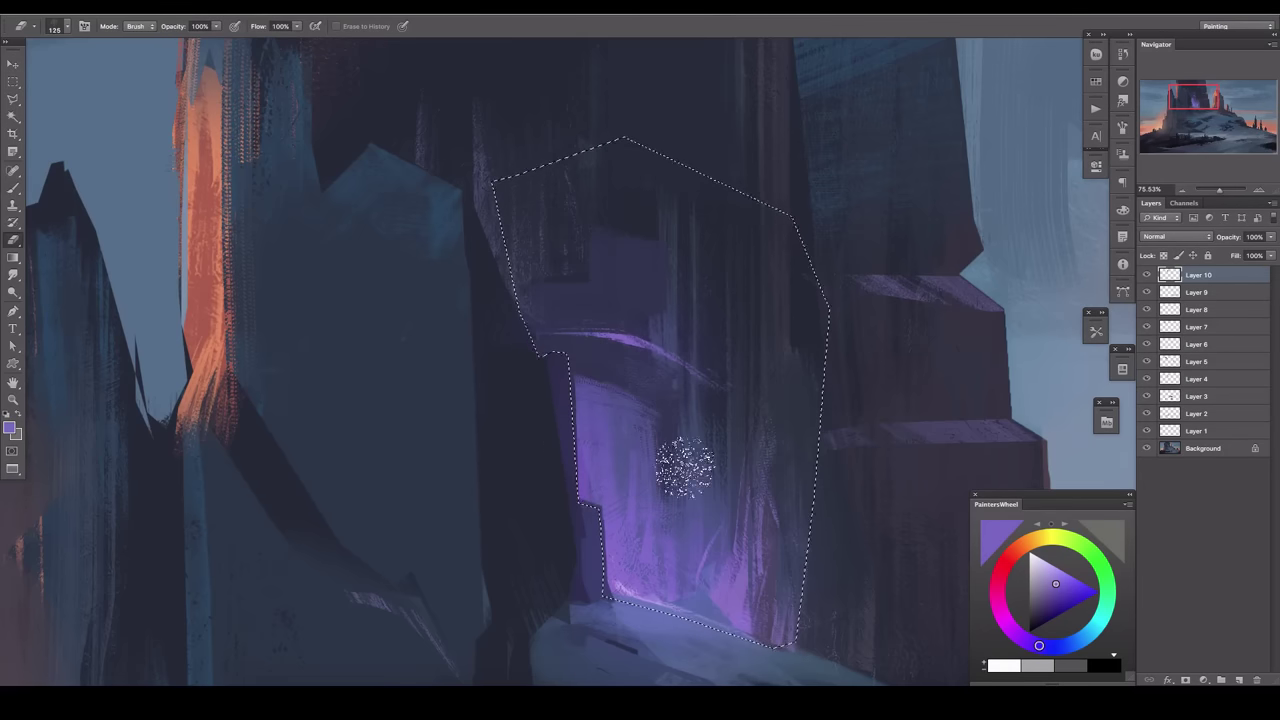
{"action": "left_click", "coordinate": [603, 580], "text": "alt"}
{"action": "left_click_drag", "start_coordinate": [680, 430], "coordinate": [680, 590]}
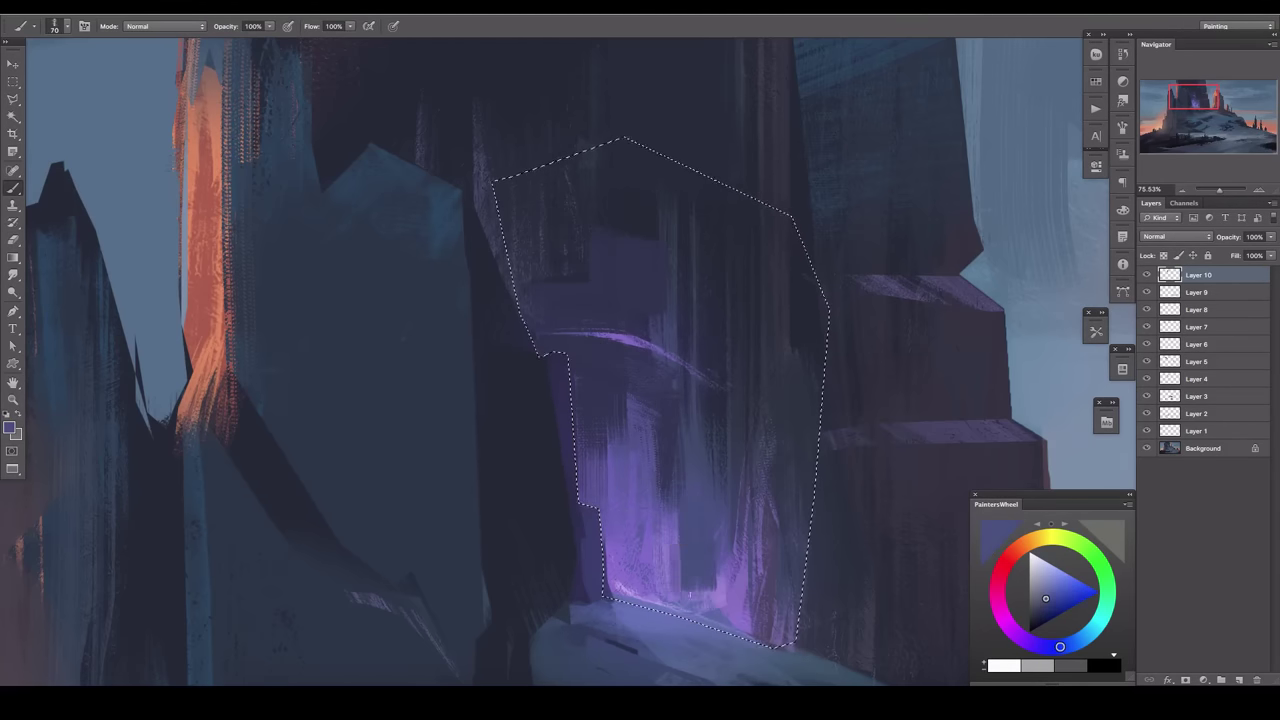
With a smaller brush, repaint and blend purple strokes at the crevice base, then deselect.
{"action": "key", "text": "bracketleft"}
{"action": "left_click_drag", "start_coordinate": [640, 400], "coordinate": [640, 600]}
{"action": "left_click", "coordinate": [630, 450], "text": "alt"}
{"action": "left_click_drag", "start_coordinate": [630, 450], "coordinate": [640, 570]}
{"action": "left_click_drag", "start_coordinate": [620, 400], "coordinate": [600, 560]}
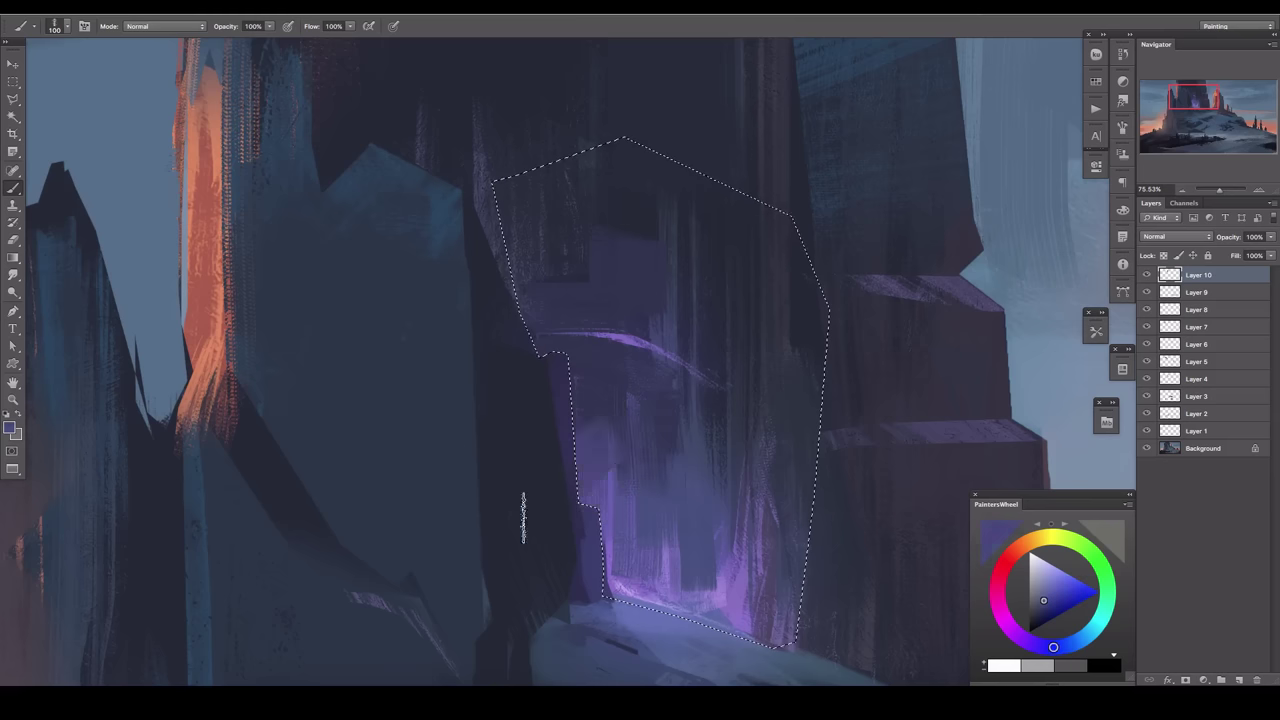
{"action": "key", "text": "bracketright"}
{"action": "key", "text": "ctrl+d"}
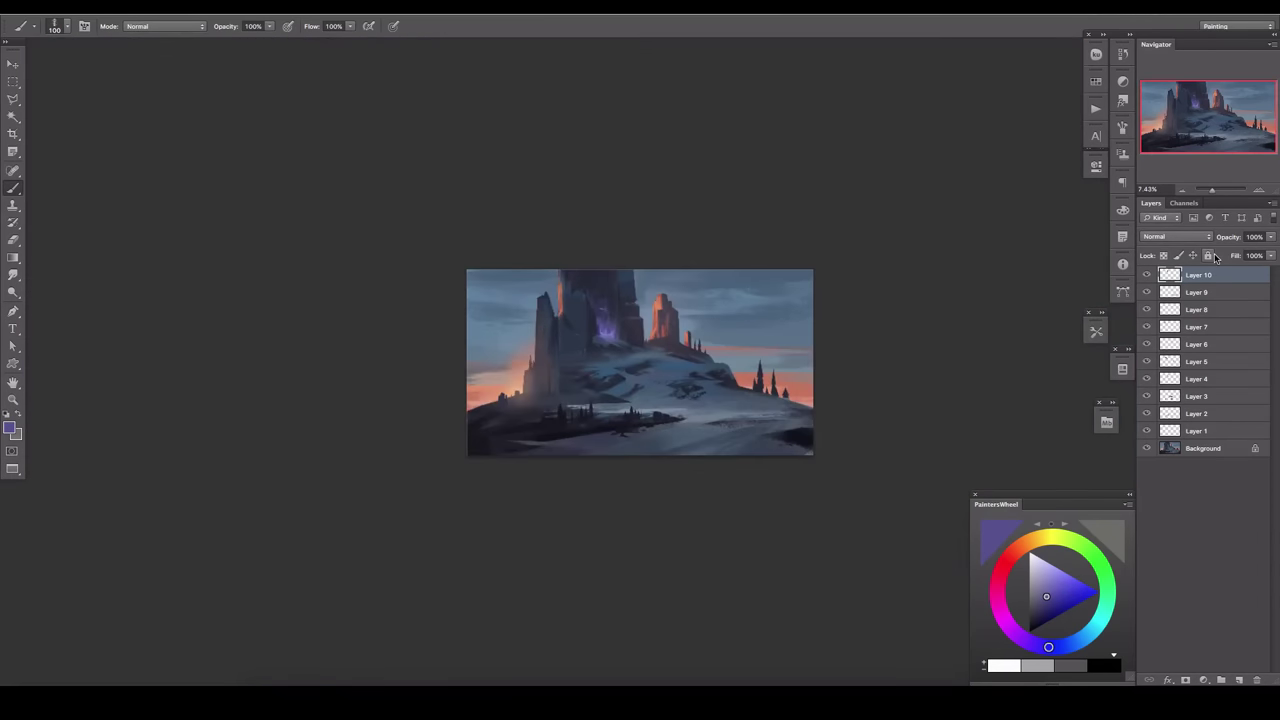
Add a new layer, sample peach from the sunset sky, and pan to the hill's right side.
{"action": "key", "text": "ctrl+shift+alt+n"}
{"action": "scroll", "coordinate": [580, 360], "scroll_direction": "up", "scroll_amount": 3}
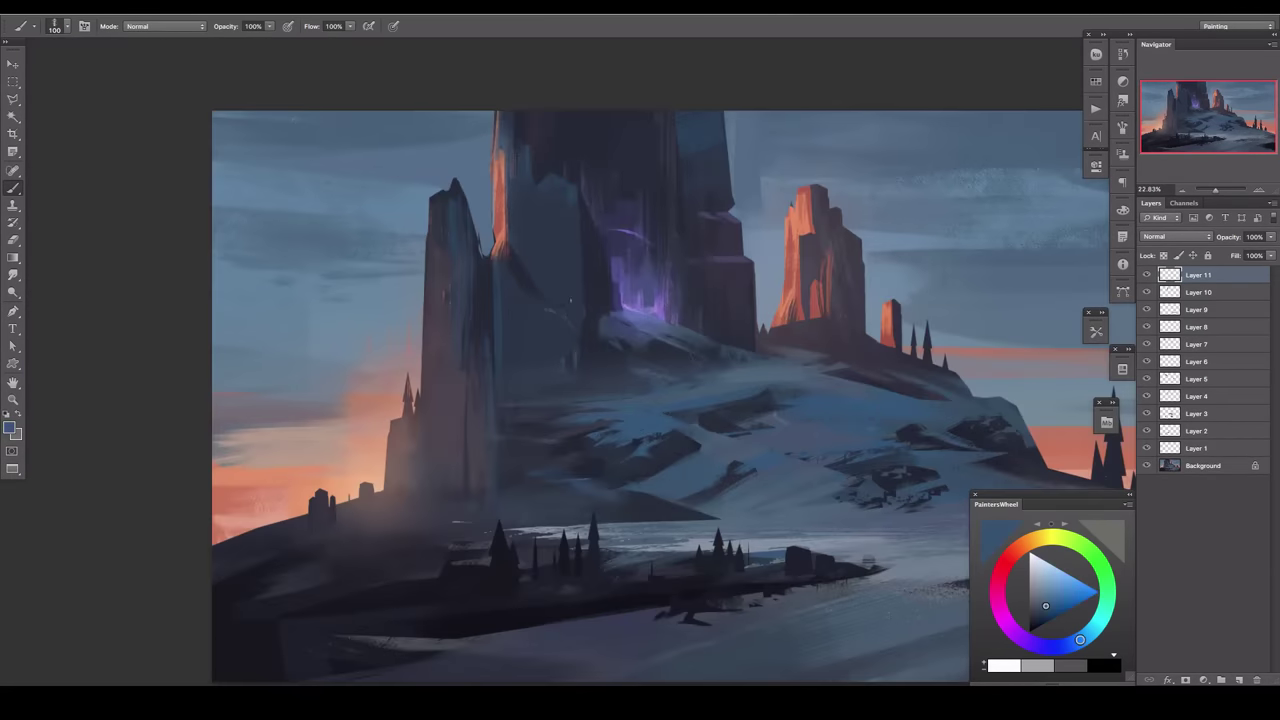
{"action": "key", "text": "r"}
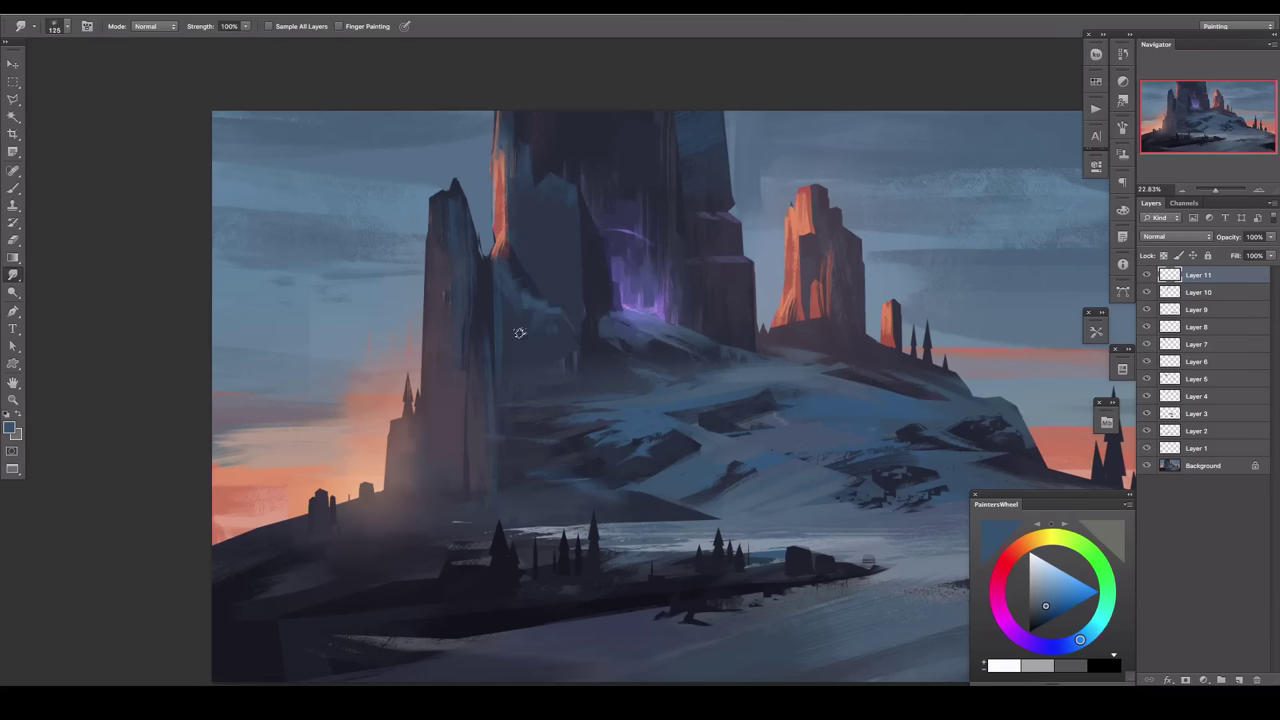
{"action": "key", "text": "e"}
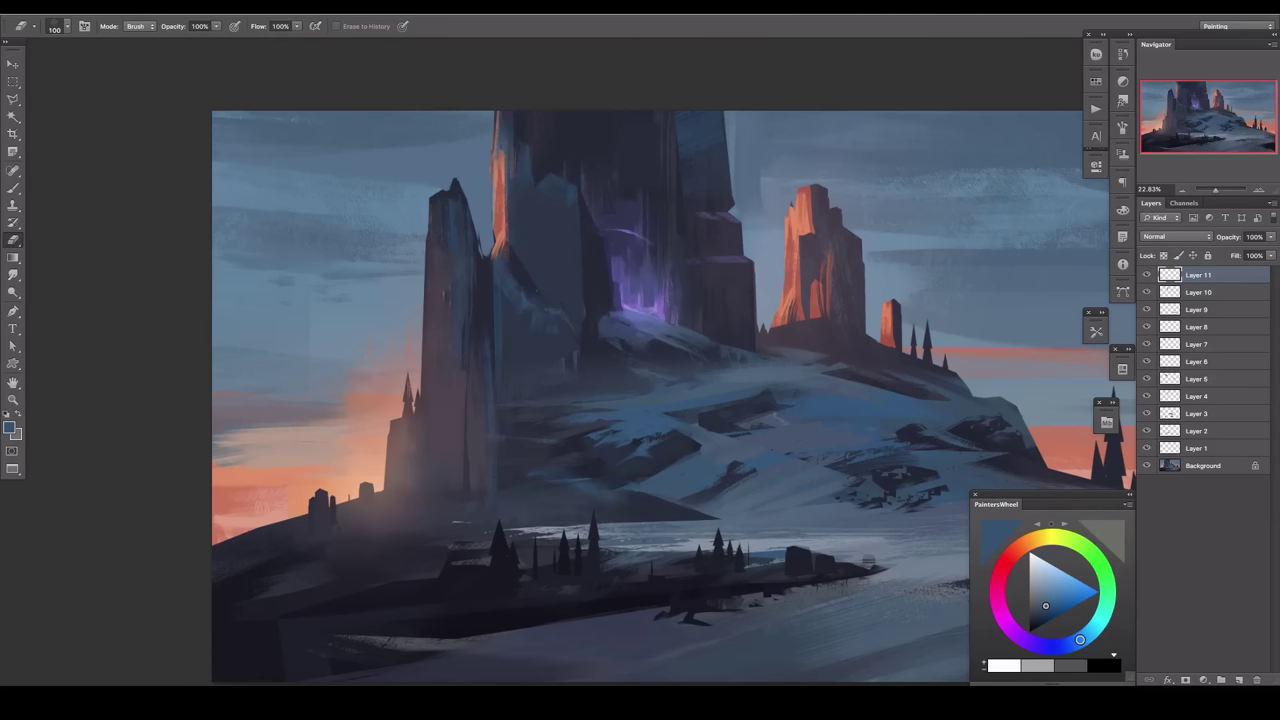
{"action": "key", "text": "b"}
{"action": "left_click", "coordinate": [508, 343], "text": "alt"}
{"action": "mouse_move", "coordinate": [490, 262]}
{"action": "left_mouse_down"}
{"action": "mouse_move", "coordinate": [530, 316]}
{"action": "mouse_move", "coordinate": [699, 247]}
{"action": "left_mouse_up"}
{"action": "left_click", "coordinate": [522, 445], "text": "alt"}
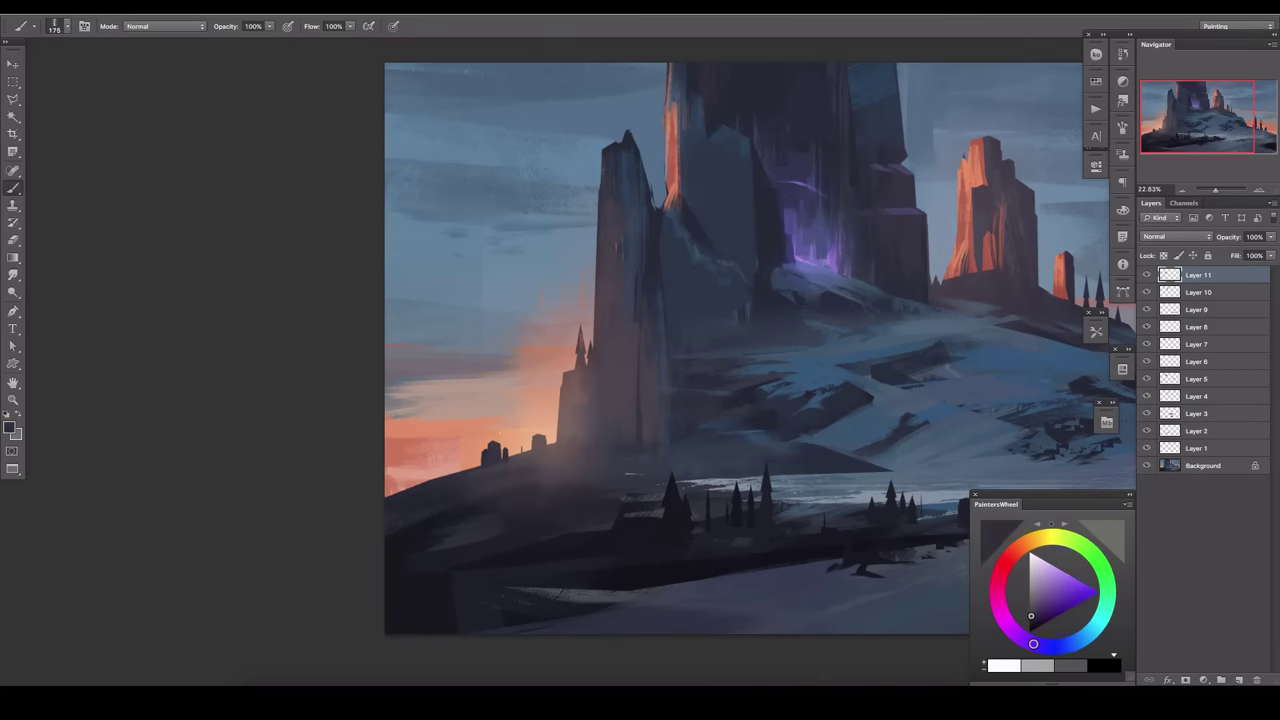
{"action": "left_click", "coordinate": [490, 462], "text": "alt"}
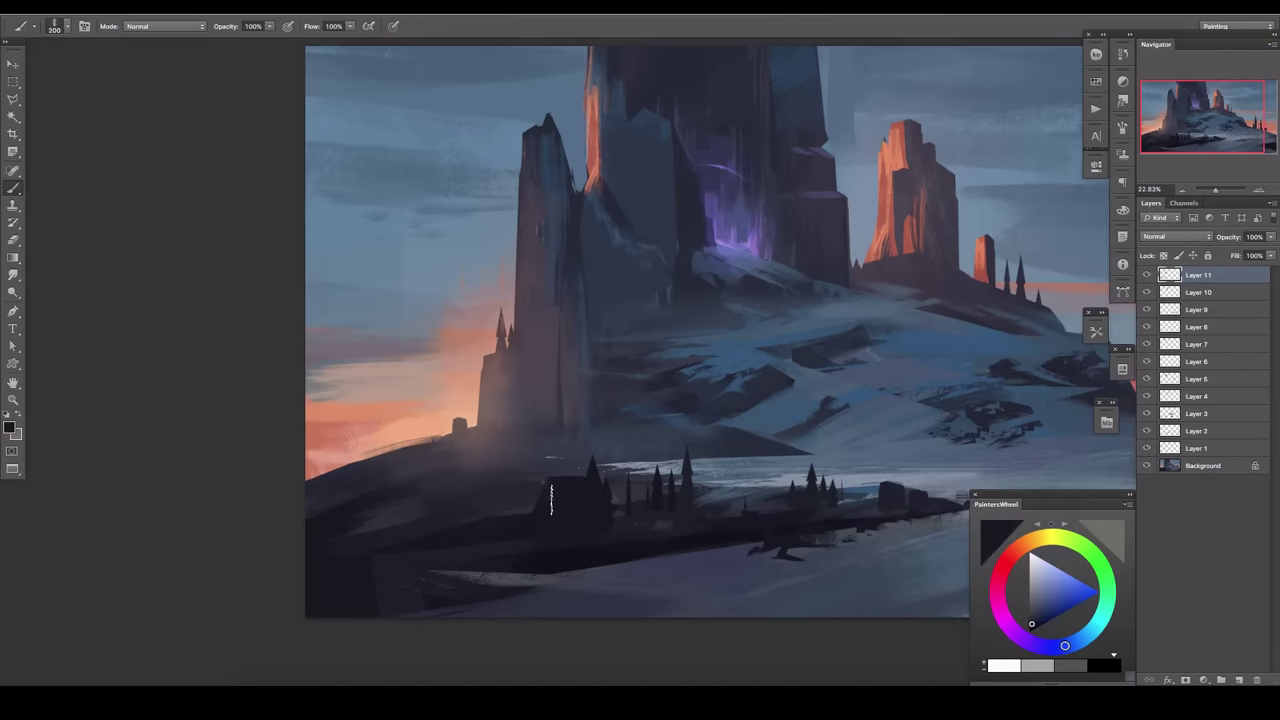
{"action": "left_click_drag", "start_coordinate": [551, 500], "coordinate": [731, 357]}
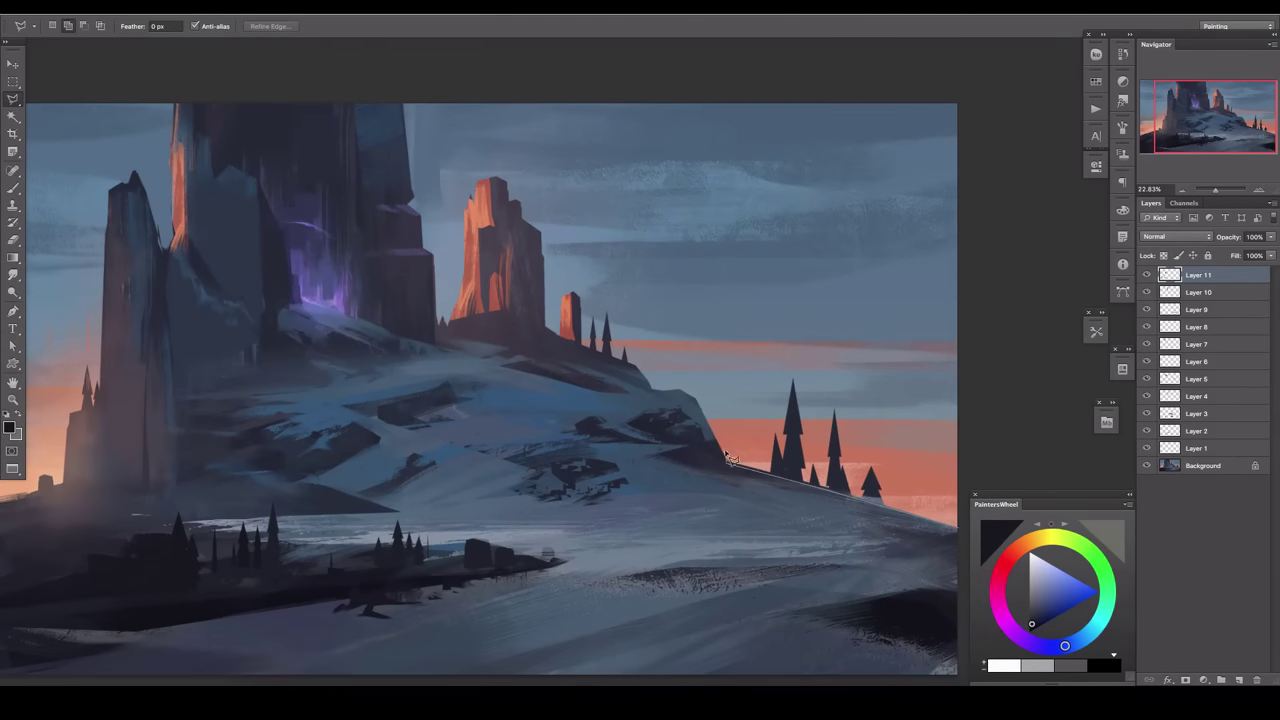
Lasso the sky behind the right-hand trees and brush salmon glow over them.
{"action": "left_click_drag", "start_coordinate": [903, 488], "coordinate": [837, 470]}
{"action": "left_click_drag", "start_coordinate": [970, 425], "coordinate": [885, 505]}
{"action": "left_click_drag", "start_coordinate": [660, 425], "coordinate": [860, 433]}
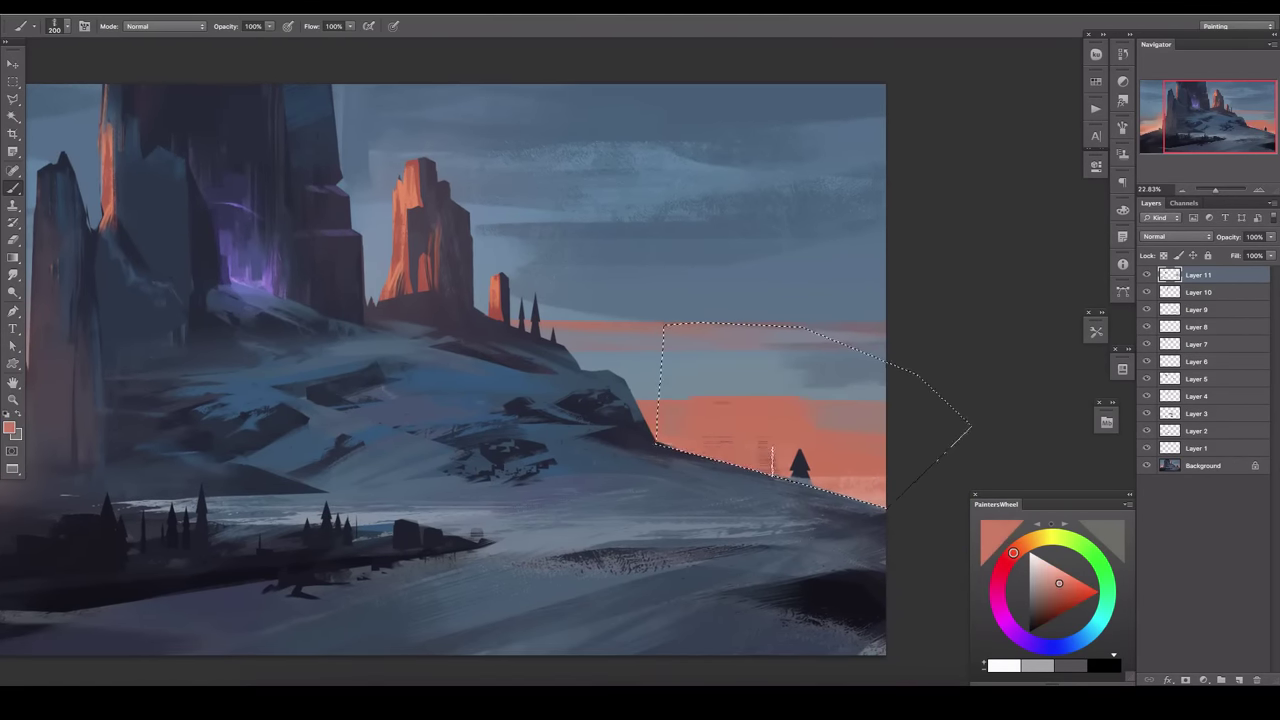
{"action": "key", "text": "ctrl+d"}
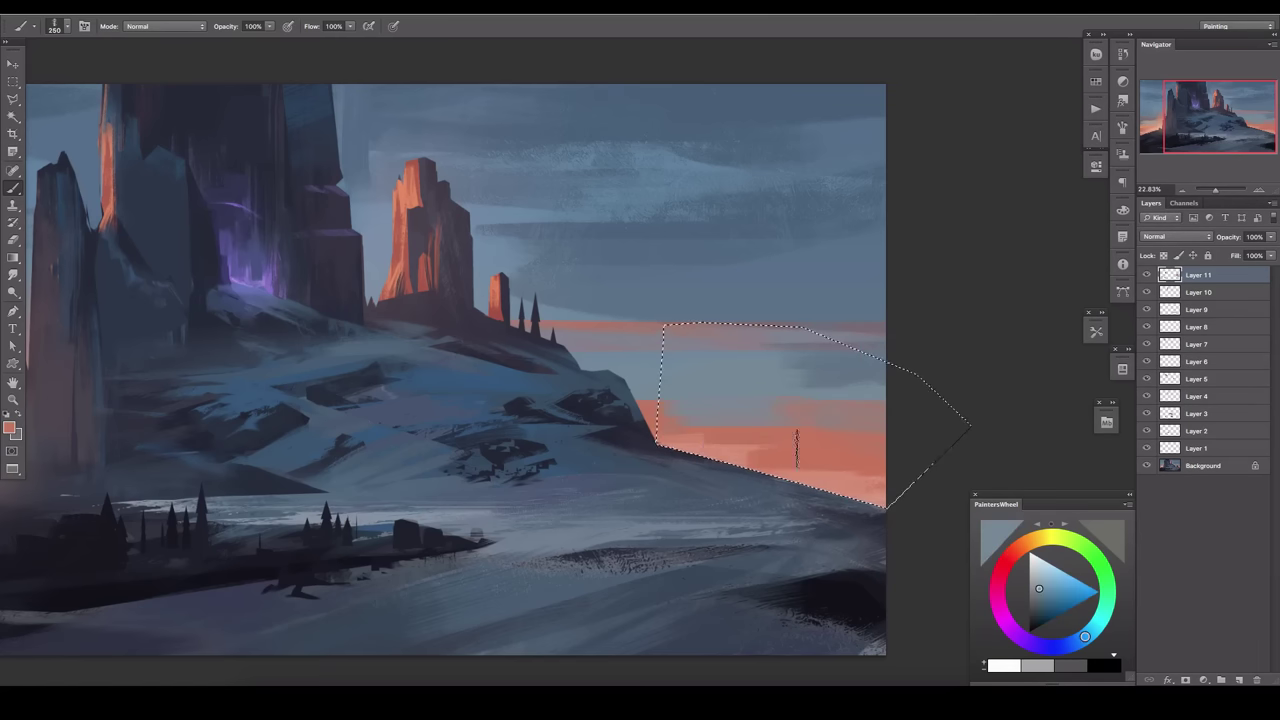
{"action": "key", "text": "bracketright"}
{"action": "left_click_drag", "start_coordinate": [331, 185], "coordinate": [611, 185]}
On a new layer, paint a dark plane inside a selection beside the purple crevice.
{"action": "left_click", "coordinate": [705, 346]}
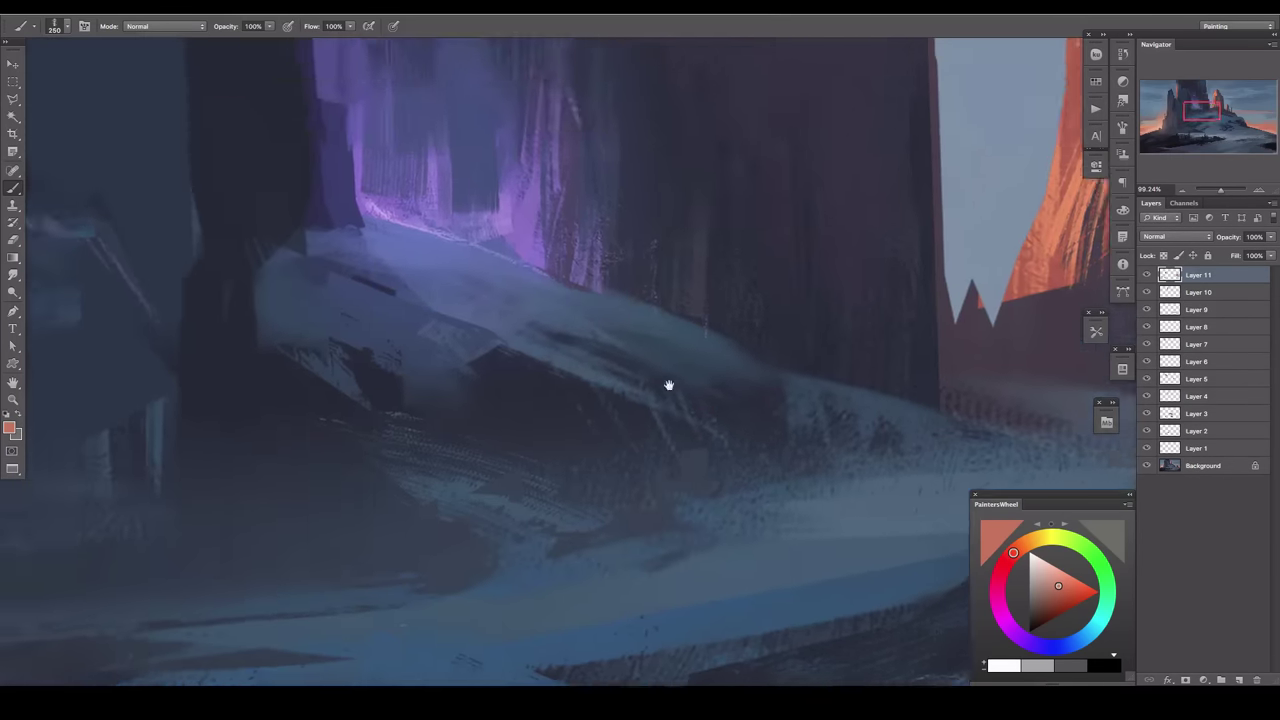
{"action": "left_click_drag", "start_coordinate": [566, 313], "coordinate": [737, 410]}
{"action": "key", "text": "ctrl+shift+n"}
{"action": "left_click", "coordinate": [633, 377]}
{"action": "key", "text": "ctrl+d"}
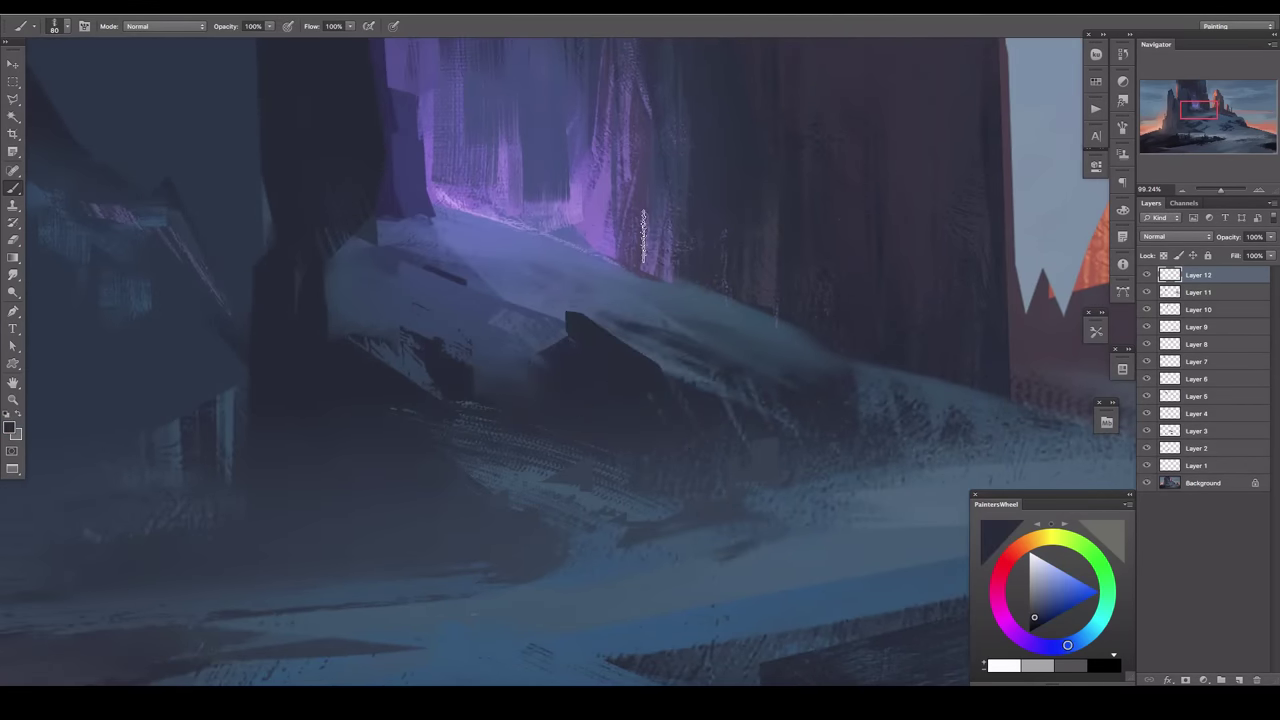
Lasso a rock face near the orange spire and paint it dark.
{"action": "left_click_drag", "start_coordinate": [471, 368], "coordinate": [521, 553]}
{"action": "left_click_drag", "start_coordinate": [408, 437], "coordinate": [410, 415]}
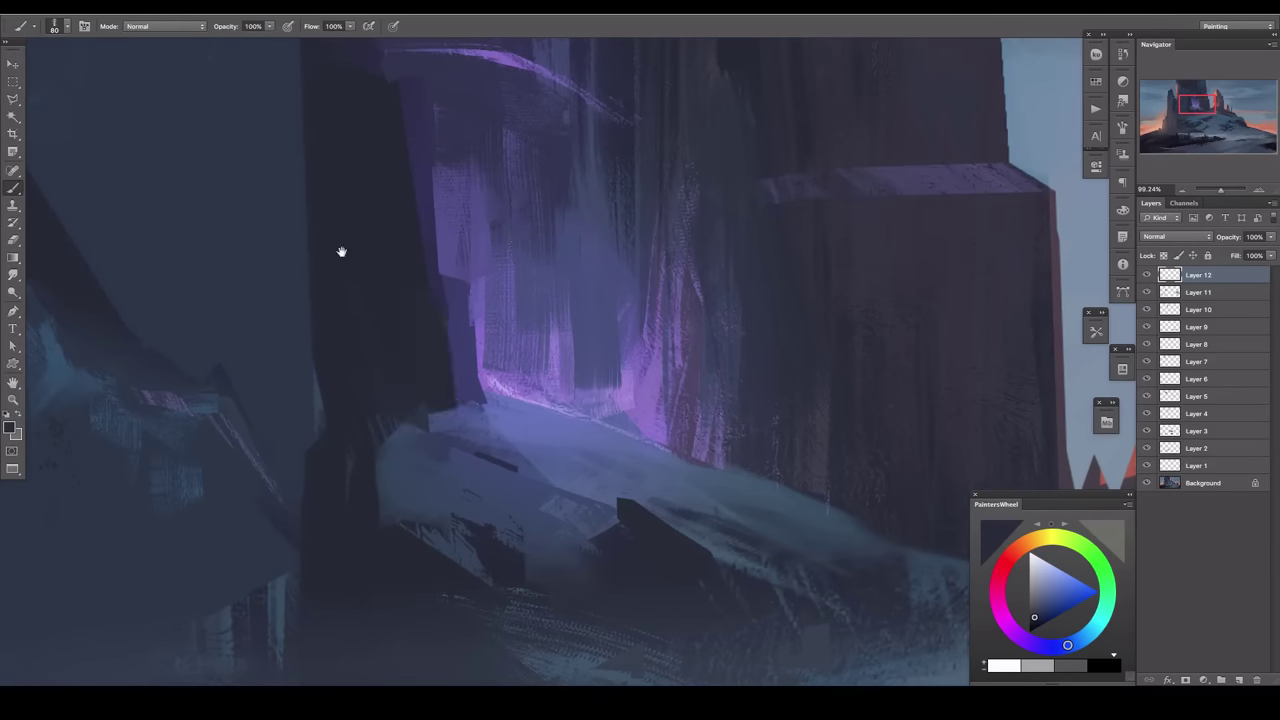
{"action": "left_click_drag", "start_coordinate": [341, 251], "coordinate": [581, 416]}
{"action": "key", "text": "l"}
{"action": "left_click", "coordinate": [408, 272]}
{"action": "left_click", "coordinate": [585, 343]}
{"action": "left_click", "coordinate": [596, 435]}
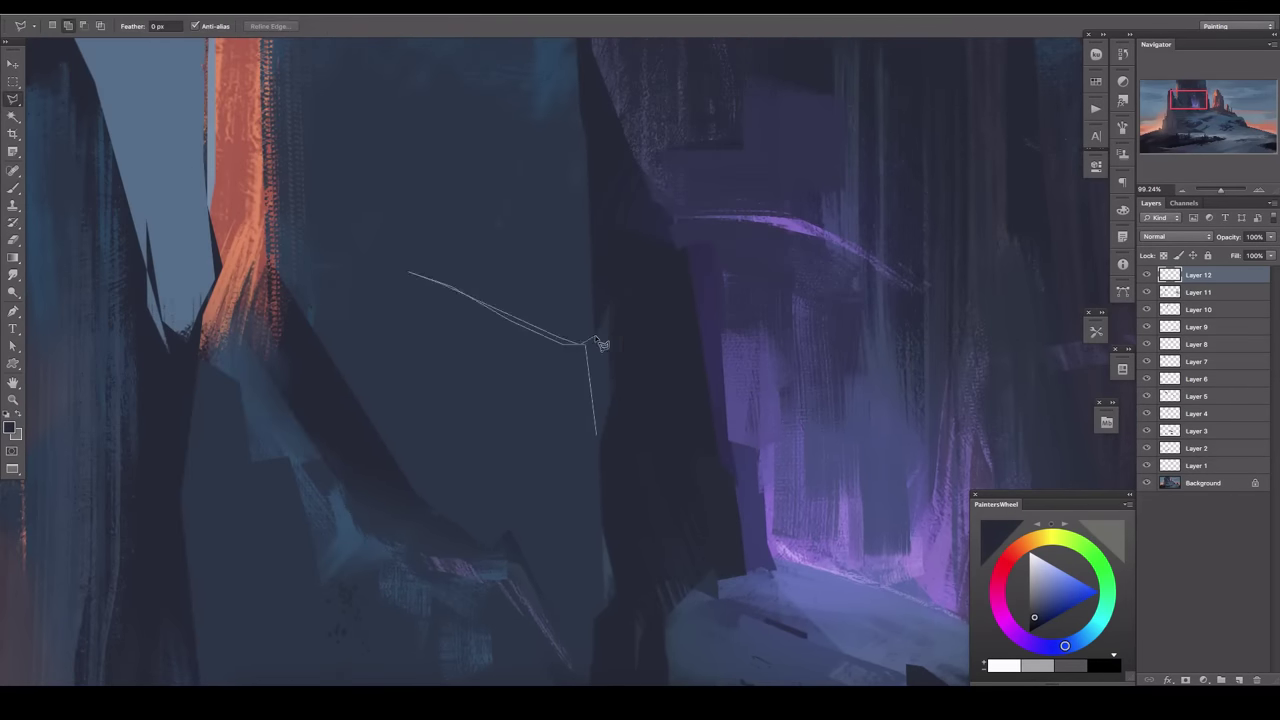
{"action": "left_click_drag", "start_coordinate": [580, 340], "coordinate": [440, 285]}
{"action": "key", "text": "ctrl+d"}
Outline the next rock plane to the right with the Polygonal Lasso.
{"action": "left_click", "coordinate": [604, 335]}
{"action": "left_click", "coordinate": [667, 302]}
{"action": "left_click", "coordinate": [691, 560]}
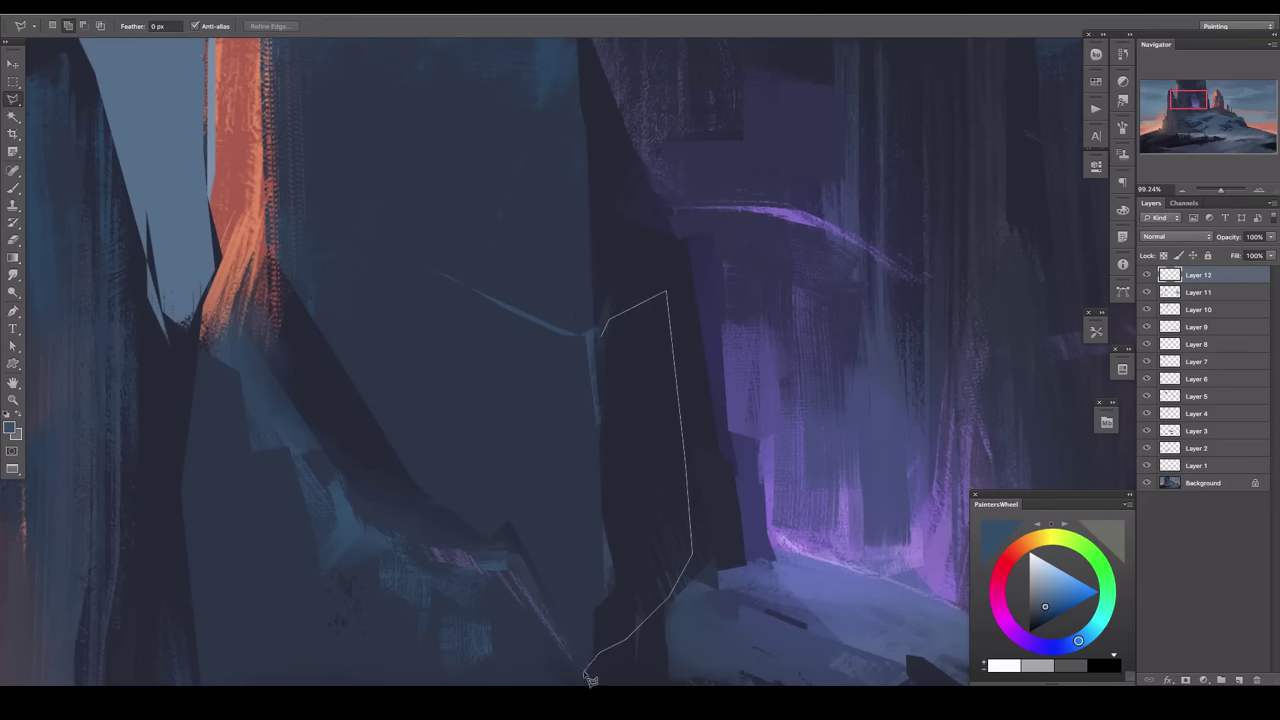
{"action": "left_click", "coordinate": [602, 333]}
Flatten all layers into the Background.
{"action": "key", "text": "b"}
{"action": "key", "text": "d"}
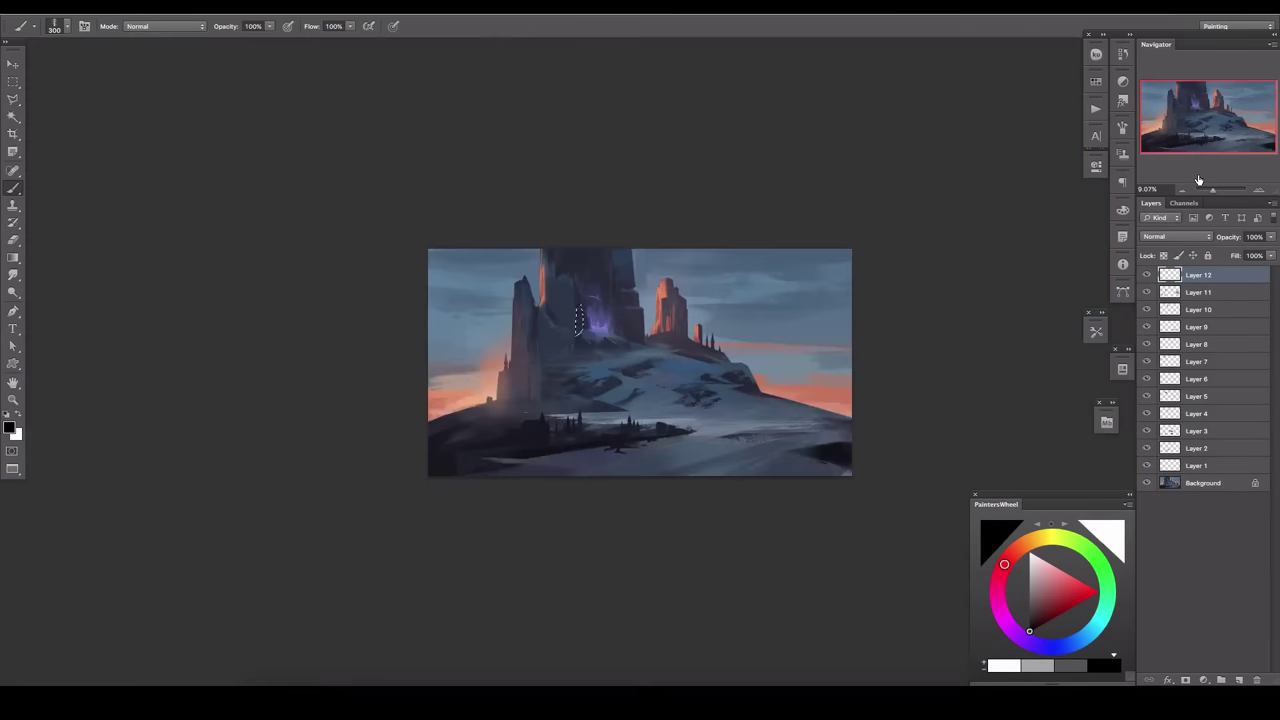
{"action": "right_click", "coordinate": [1210, 480]}
{"action": "left_click", "coordinate": [1100, 589]}
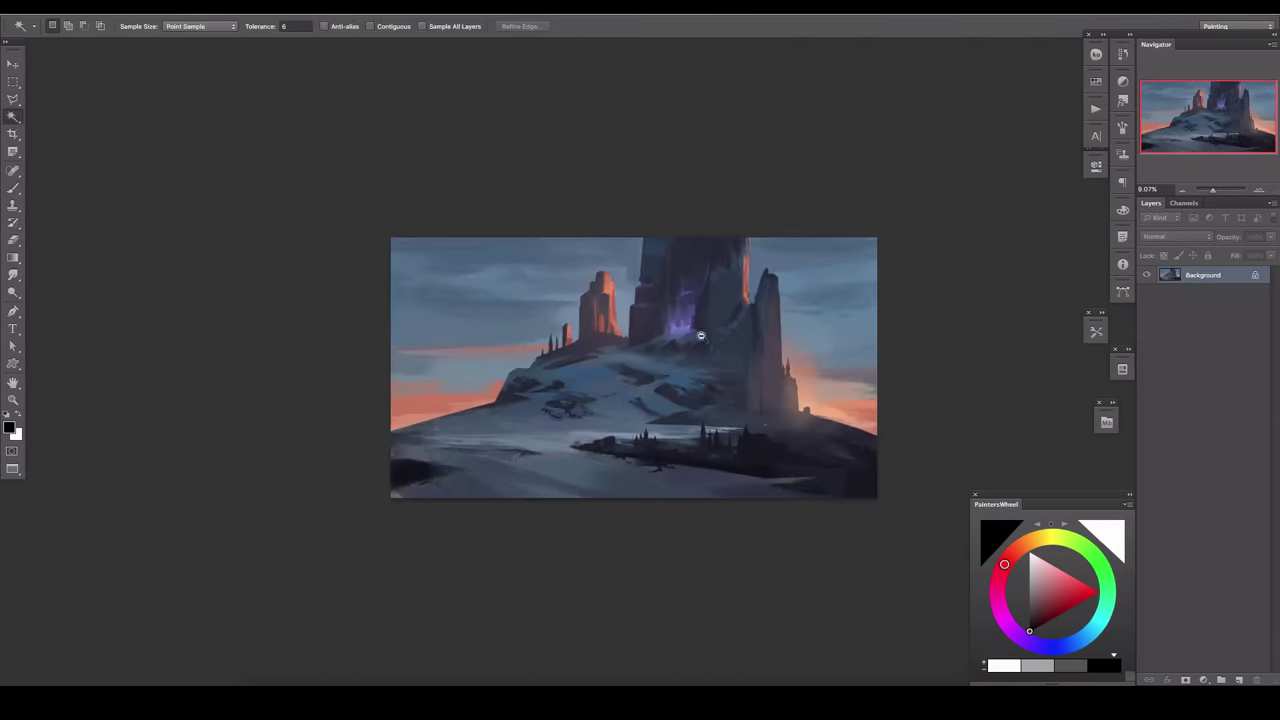
{"action": "scroll", "coordinate": [743, 354], "scroll_direction": "up", "scroll_amount": 5}
{"action": "scroll", "coordinate": [743, 354], "scroll_direction": "up", "scroll_amount": 5}
On a fresh layer, paint a lasso-selected cliff plane in dark blue.
{"action": "key", "text": "ctrl+shift+alt+n"}
{"action": "key", "text": "b"}
{"action": "left_click", "coordinate": [597, 392], "text": "alt"}
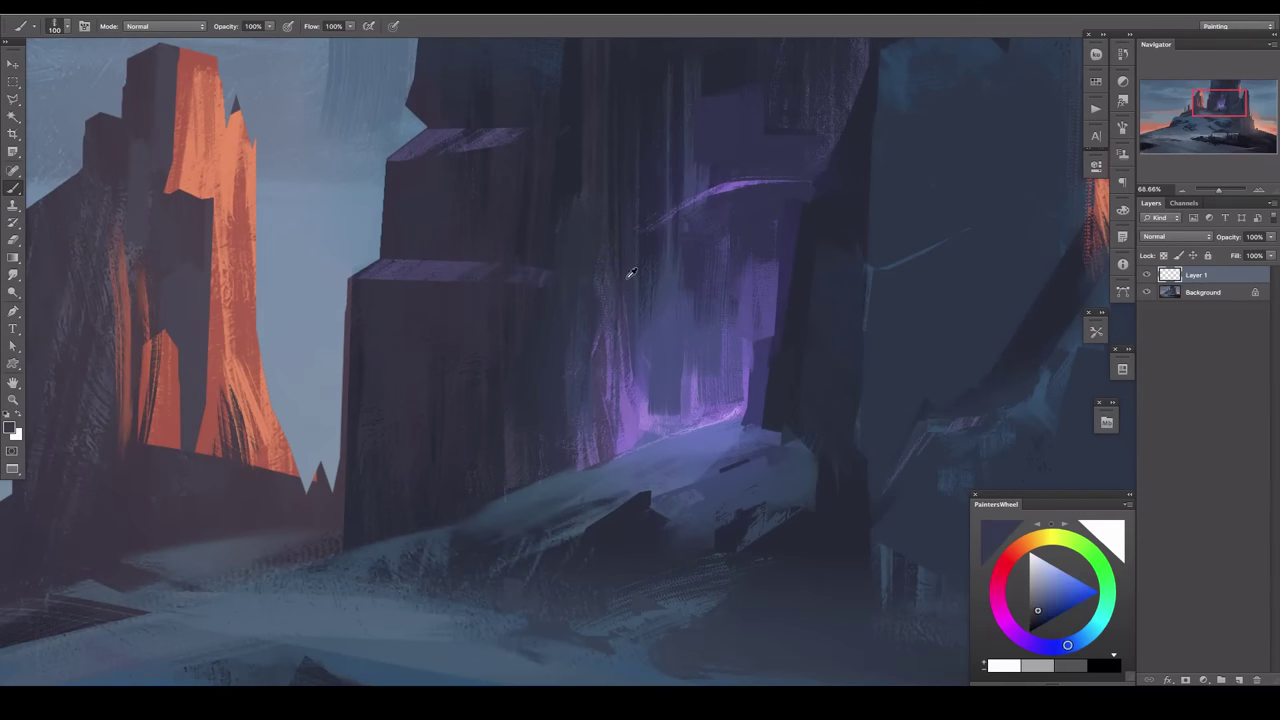
{"action": "key", "text": "l"}
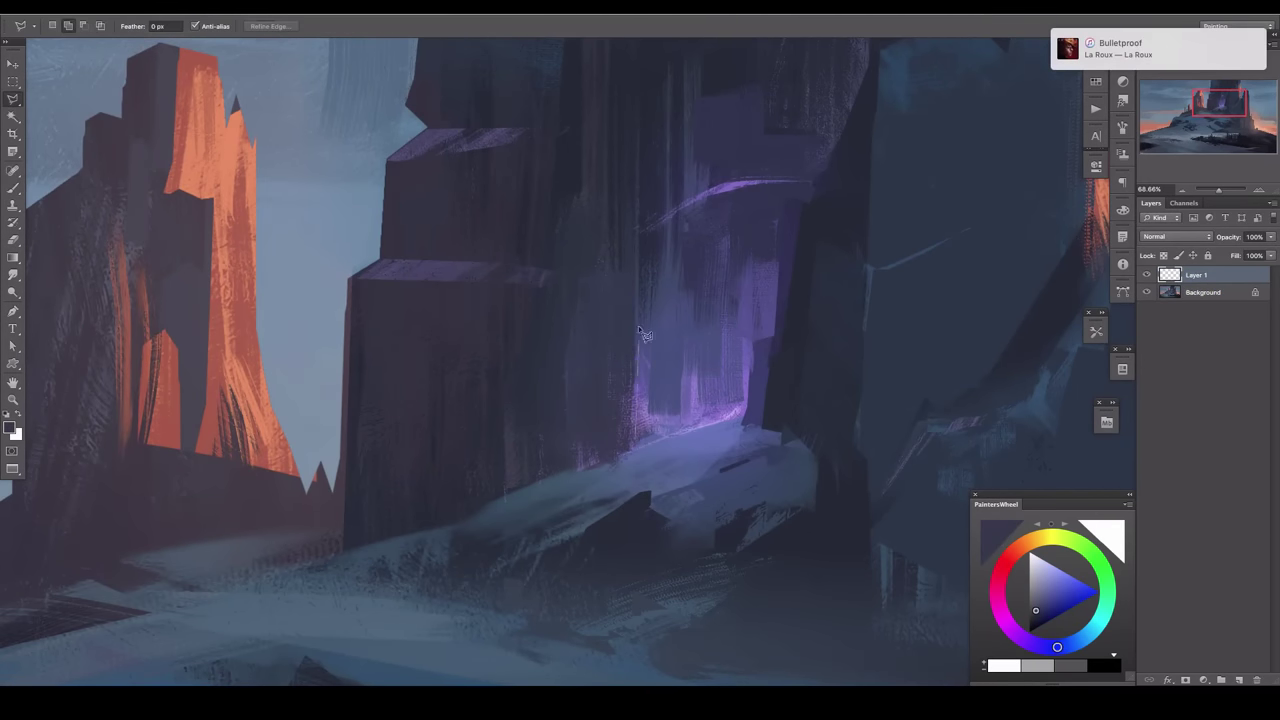
{"action": "left_click", "coordinate": [628, 226]}
{"action": "left_click", "coordinate": [640, 440]}
{"action": "left_click", "coordinate": [530, 478]}
{"action": "left_click", "coordinate": [628, 226]}
{"action": "key", "text": "b"}
{"action": "key", "text": "ctrl+d"}
Select around the purple glow and erase part of the new strokes near it.
{"action": "key", "text": "l"}
{"action": "left_click", "coordinate": [657, 225]}
{"action": "left_click", "coordinate": [752, 302]}
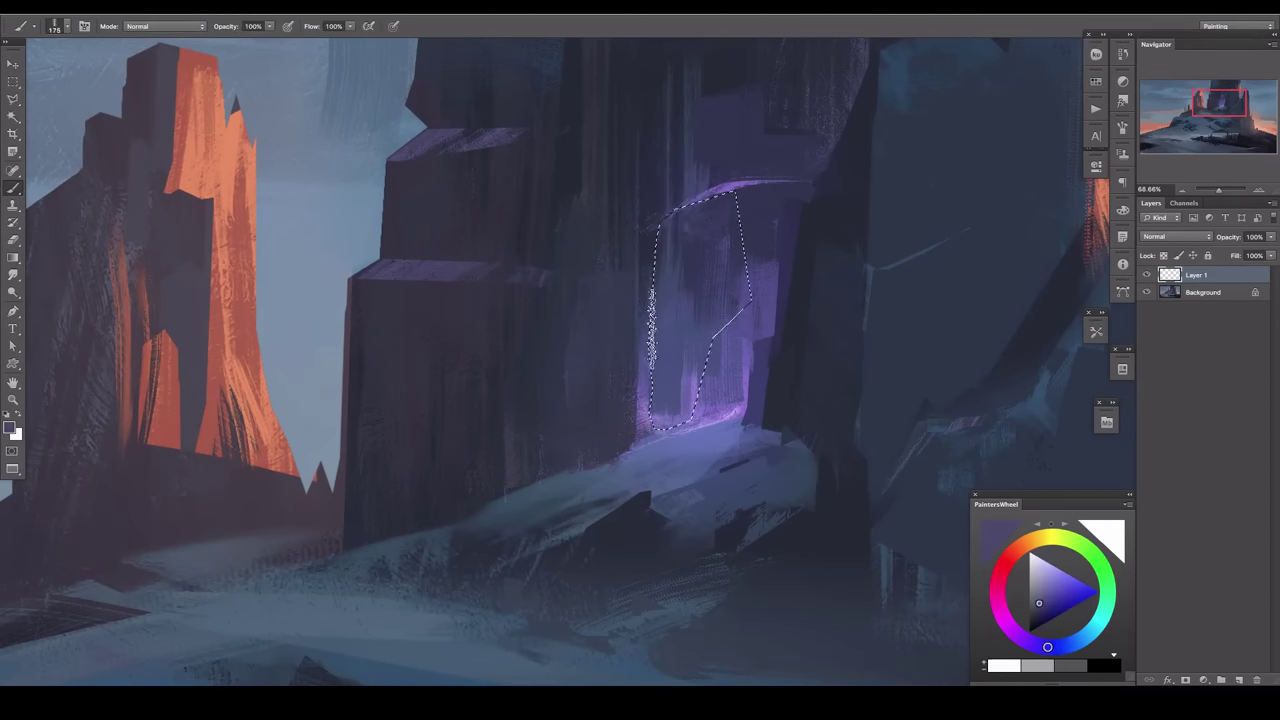
{"action": "left_click", "coordinate": [651, 428]}
{"action": "key", "text": "b"}
{"action": "key", "text": "e"}
{"action": "key", "text": "ctrl+d"}
{"action": "left_click_drag", "start_coordinate": [1228, 237], "coordinate": [1188, 258]}
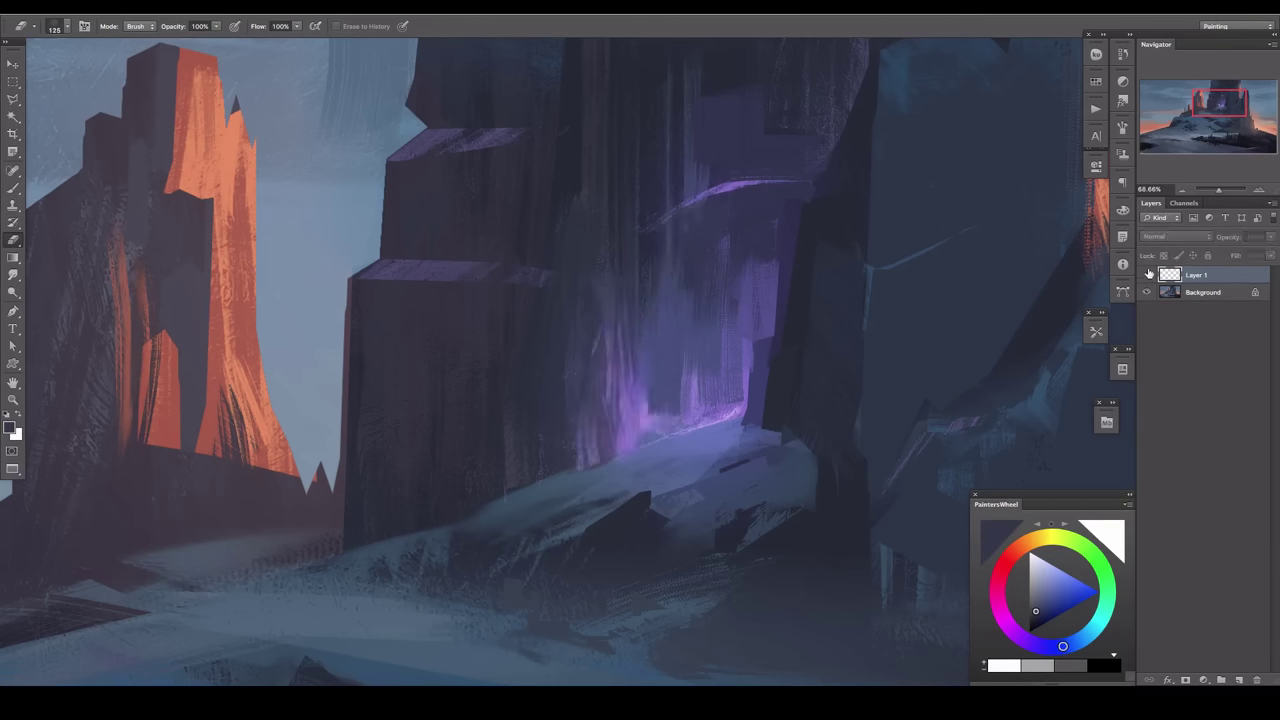
On another new layer, paint dark shapes over the rock's upper ledge and mid-face.
{"action": "left_click", "coordinate": [1238, 680]}
{"action": "key", "text": "b"}
{"action": "left_click_drag", "start_coordinate": [470, 370], "coordinate": [637, 380]}
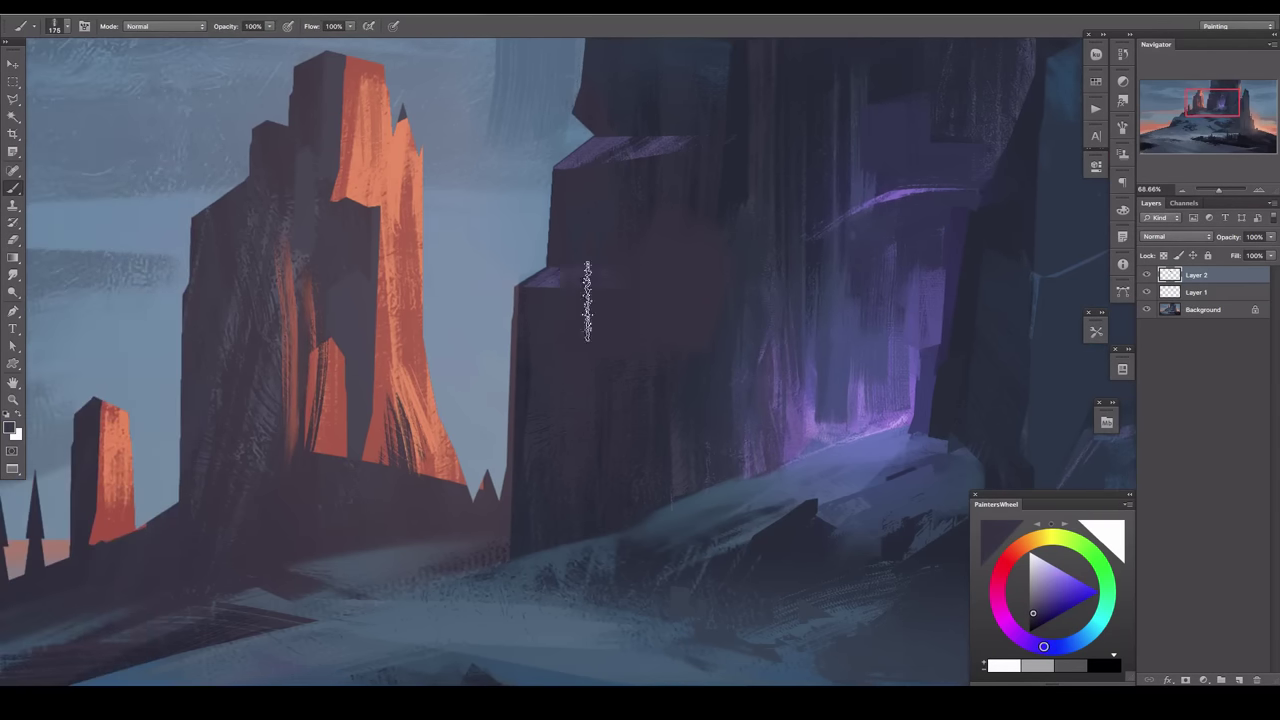
{"action": "left_click_drag", "start_coordinate": [740, 232], "coordinate": [672, 348]}
{"action": "left_click_drag", "start_coordinate": [682, 126], "coordinate": [562, 166]}
{"action": "key", "text": "bracketleft"}
{"action": "key", "text": "bracketleft"}
{"action": "key", "text": "bracketleft"}
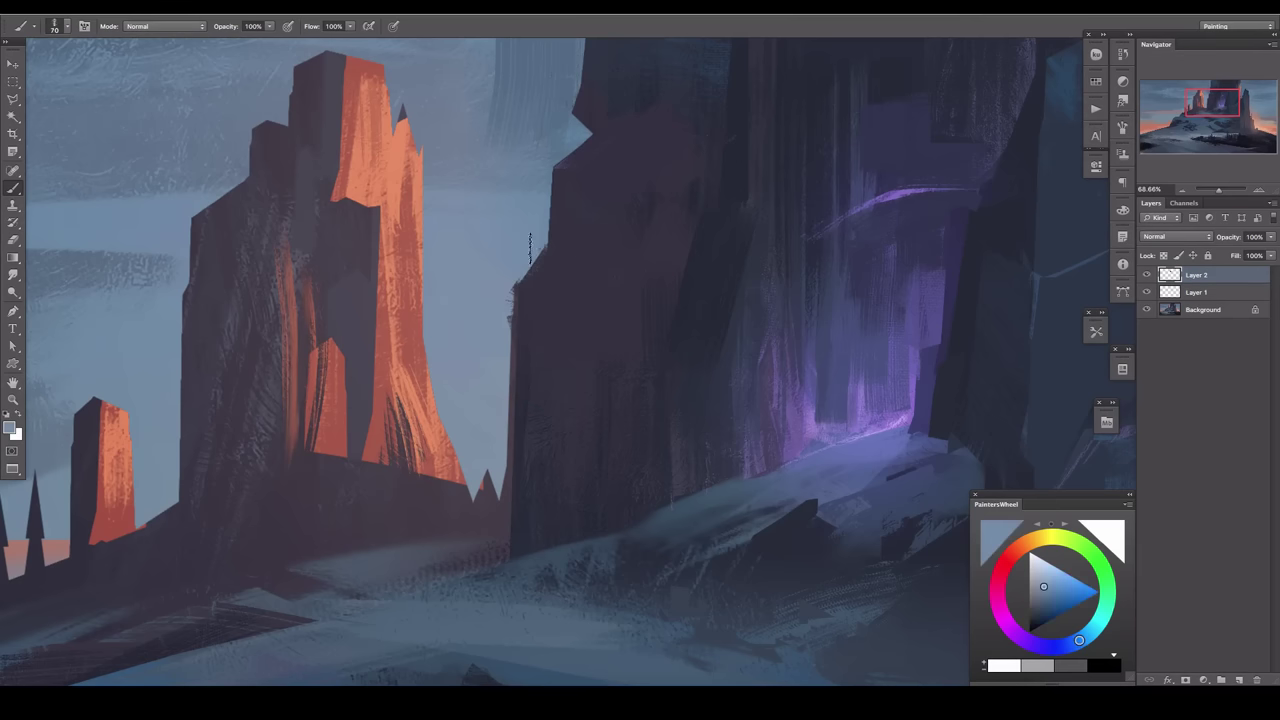
Paint light blue snow patches on the rock and smudge them in.
{"action": "scroll", "coordinate": [648, 348], "scroll_direction": "down", "scroll_amount": 5}
{"action": "scroll", "coordinate": [648, 348], "scroll_direction": "right", "scroll_amount": 5}
{"action": "left_click", "coordinate": [648, 268], "text": "alt"}
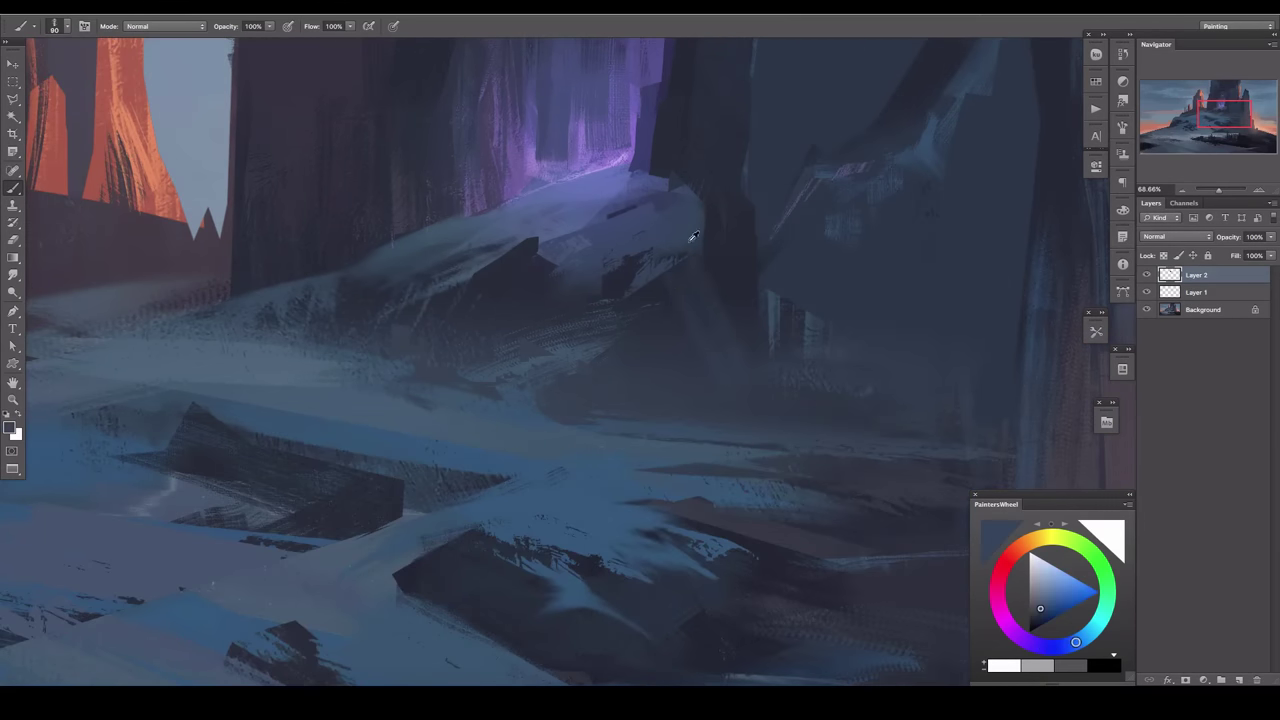
{"action": "key", "text": "r"}
{"action": "mouse_move", "coordinate": [690, 240]}
{"action": "left_mouse_down"}
{"action": "mouse_move", "coordinate": [700, 300]}
{"action": "mouse_move", "coordinate": [656, 330]}
{"action": "left_mouse_up"}
{"action": "scroll", "coordinate": [656, 330], "scroll_direction": "up", "scroll_amount": 5}
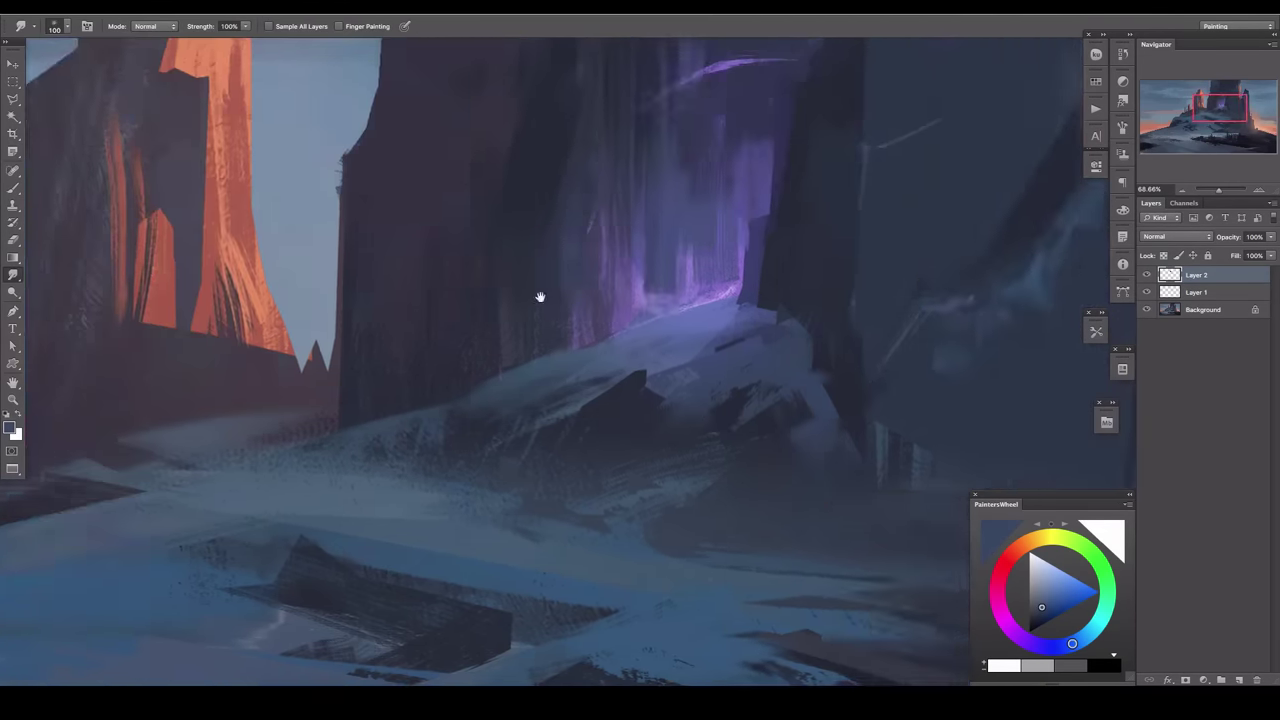
{"action": "scroll", "coordinate": [794, 323], "scroll_direction": "left", "scroll_amount": 5}
{"action": "key", "text": "b"}
{"action": "left_click_drag", "start_coordinate": [760, 260], "coordinate": [830, 320]}
Add more pale blue strokes and smudge them into the rock face.
{"action": "scroll", "coordinate": [643, 289], "scroll_direction": "up", "scroll_amount": 5}
{"action": "left_click_drag", "start_coordinate": [610, 360], "coordinate": [643, 289]}
{"action": "key", "text": "r"}
{"action": "left_click_drag", "start_coordinate": [530, 470], "coordinate": [580, 420]}
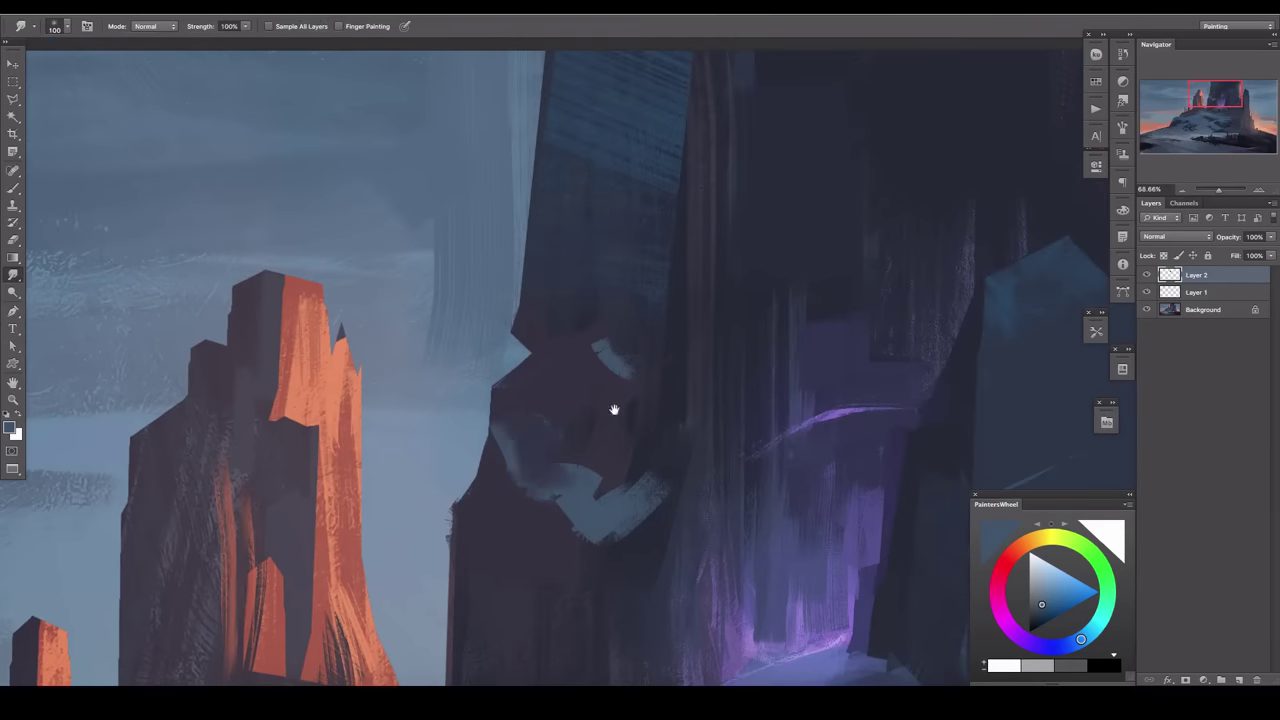
{"action": "scroll", "coordinate": [611, 409], "scroll_direction": "down", "scroll_amount": 5}
{"action": "scroll", "coordinate": [611, 409], "scroll_direction": "left", "scroll_amount": 5}
{"action": "left_click_drag", "start_coordinate": [720, 390], "coordinate": [670, 420]}
{"action": "key", "text": "bracketright"}
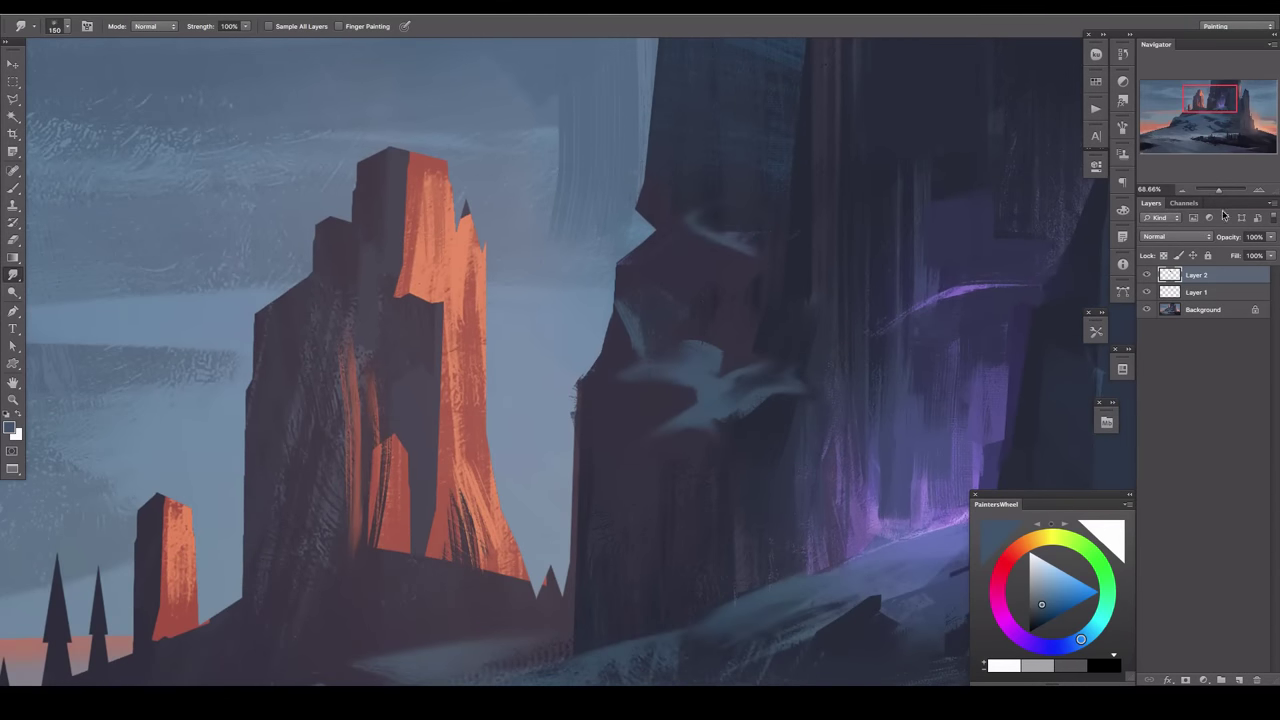
{"action": "scroll", "coordinate": [1125, 270], "scroll_direction": "down", "scroll_amount": 5}
On a new layer, draw a tall dark rock custom shape on the left hill.
{"action": "scroll", "coordinate": [706, 297], "scroll_direction": "up", "scroll_amount": 2}
{"action": "key", "text": "b"}
{"action": "left_click", "coordinate": [680, 203], "text": "alt"}
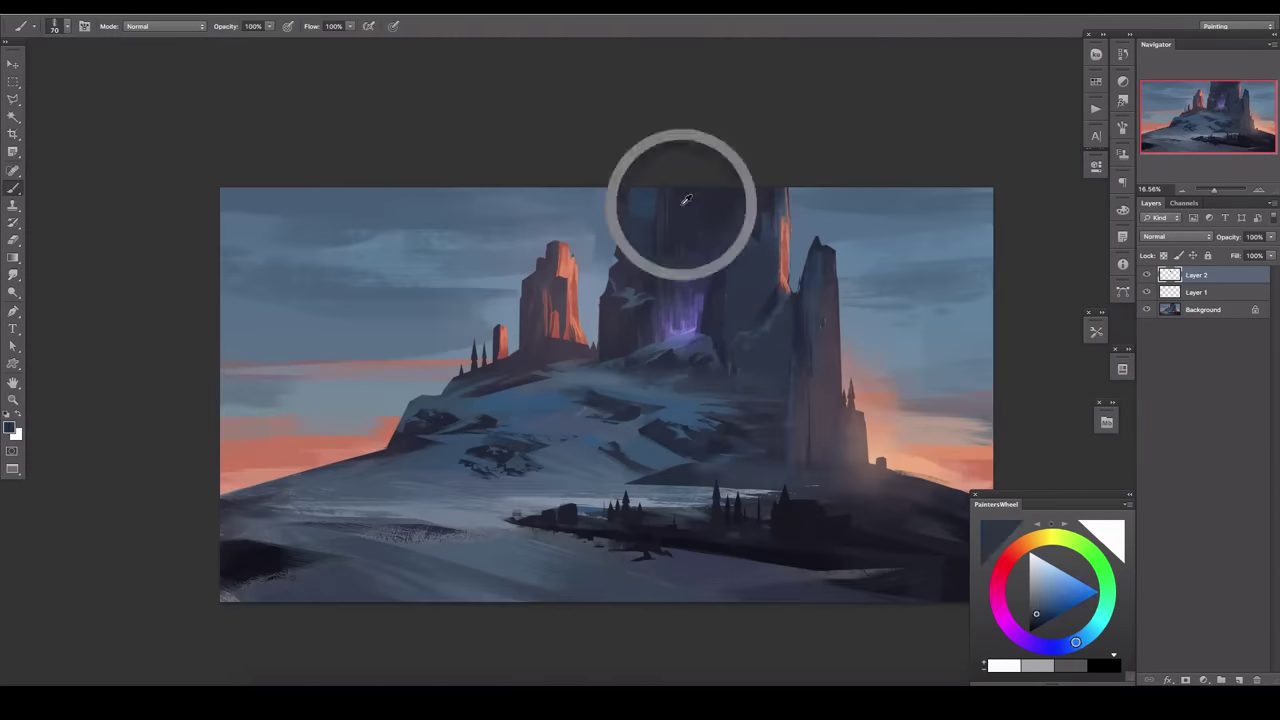
{"action": "left_click", "coordinate": [1238, 680]}
{"action": "scroll", "coordinate": [700, 400], "scroll_direction": "left", "scroll_amount": 3}
{"action": "left_click", "coordinate": [13, 364]}
{"action": "left_click", "coordinate": [414, 26]}
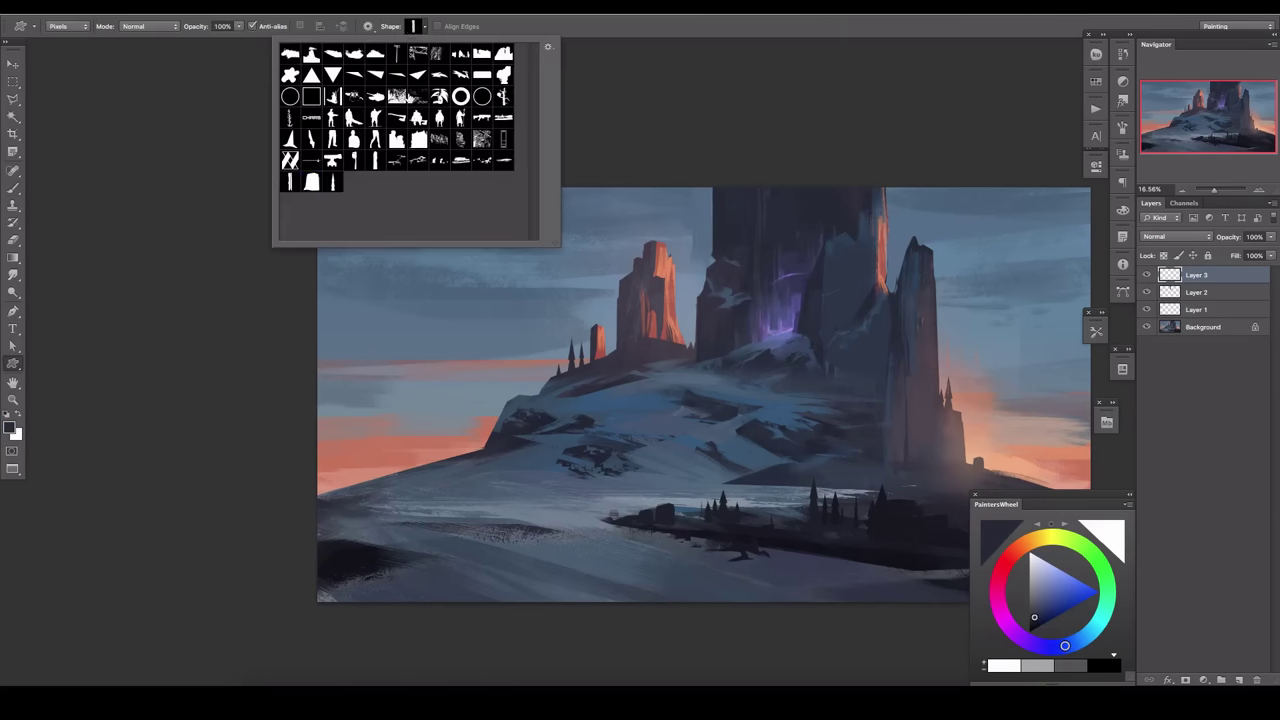
{"action": "double_click", "coordinate": [312, 182]}
{"action": "mouse_move", "coordinate": [495, 290]}
{"action": "left_mouse_down"}
{"action": "mouse_move", "coordinate": [354, 517]}
{"action": "mouse_move", "coordinate": [362, 528]}
{"action": "left_mouse_up"}
Mirror the canvas back to its original orientation and hide the tall rock shape layer.
{"action": "key", "text": "v"}
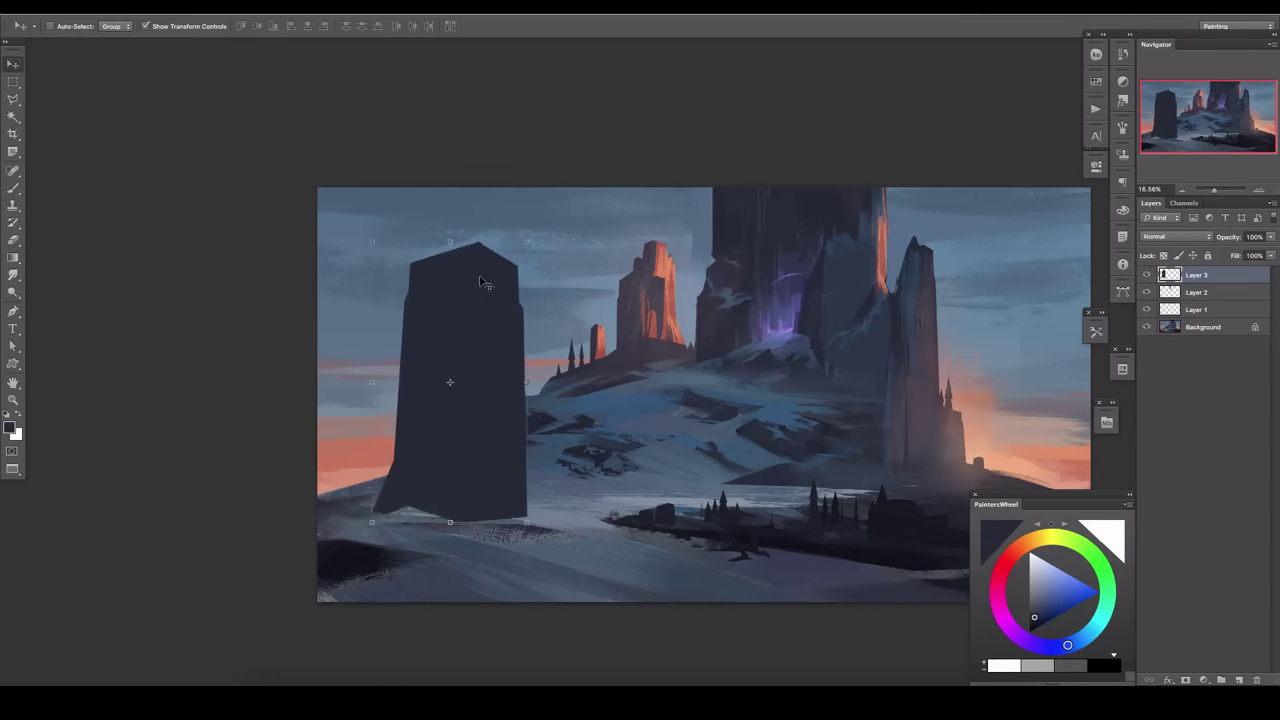
{"action": "key", "text": "ctrl+shift+h"}
{"action": "left_click", "coordinate": [1147, 275]}
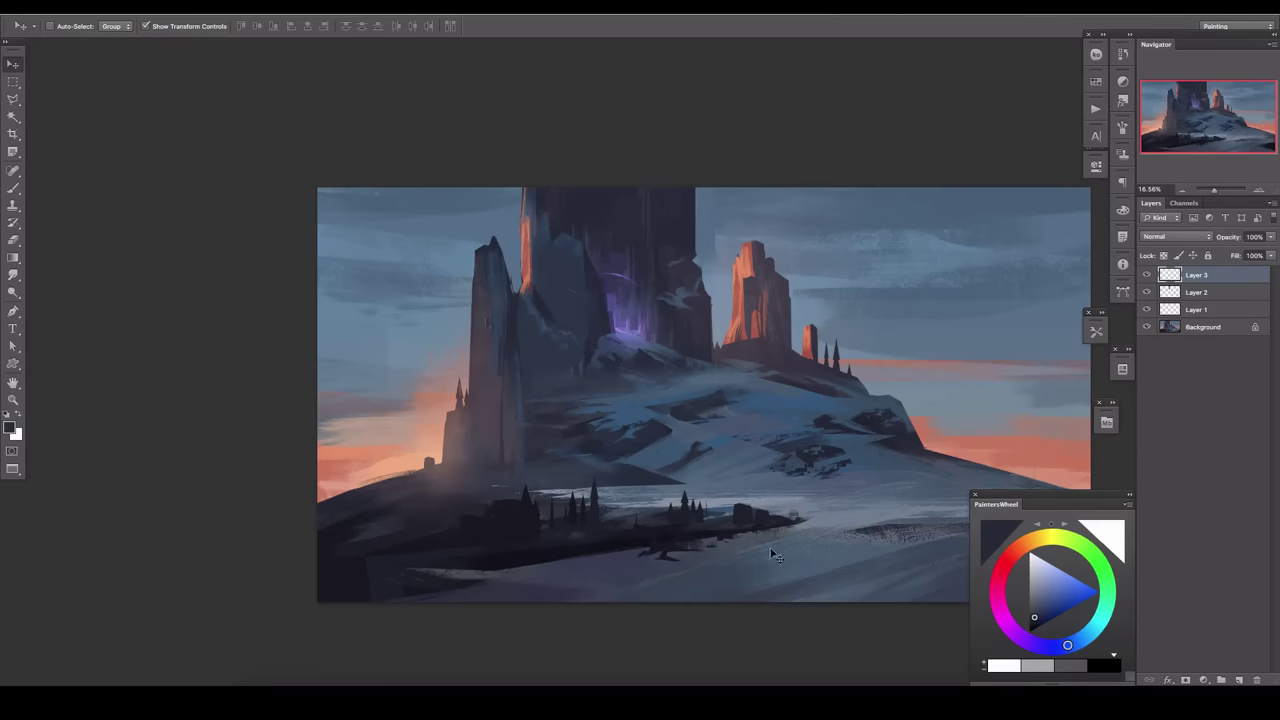
{"action": "scroll", "coordinate": [534, 493], "scroll_direction": "down", "scroll_amount": 2}
{"action": "scroll", "coordinate": [534, 493], "scroll_direction": "right", "scroll_amount": 3}
Draw small dark rock shapes along the bottom edge and shift them left.
{"action": "key", "text": "u"}
{"action": "scroll", "coordinate": [525, 404], "scroll_direction": "right", "scroll_amount": 3}
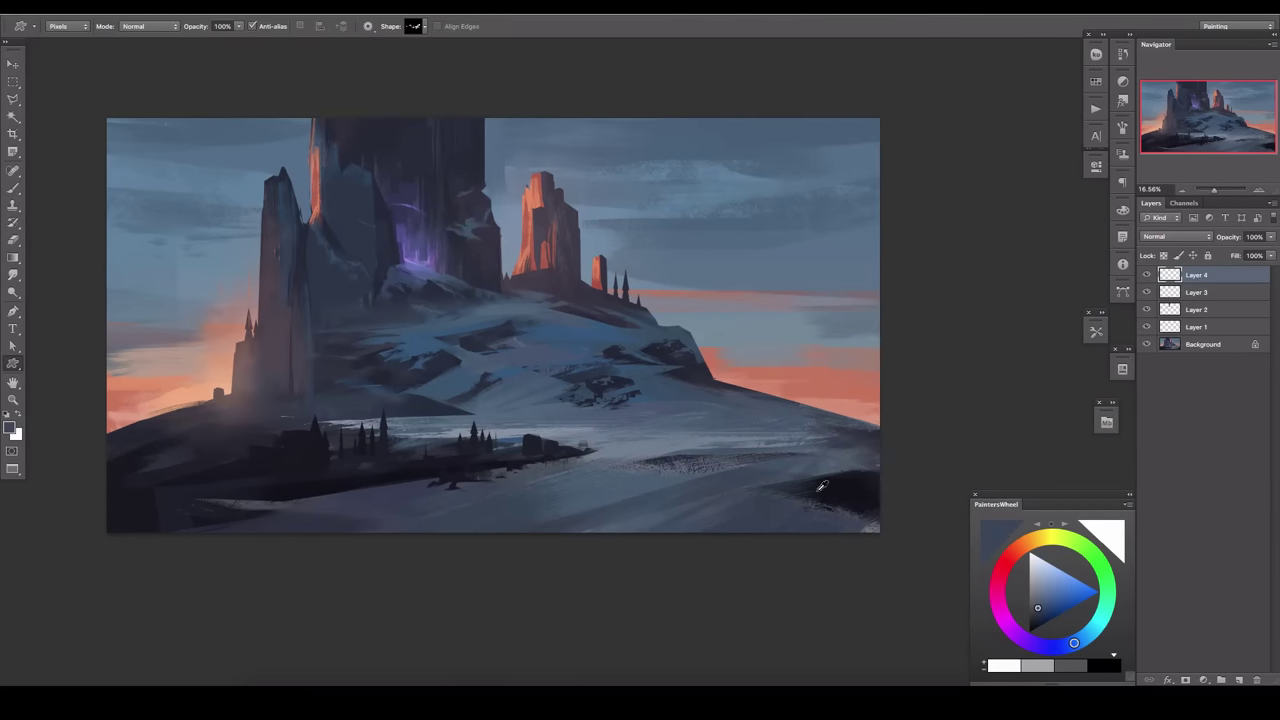
{"action": "left_click_drag", "start_coordinate": [512, 522], "coordinate": [564, 546]}
{"action": "key", "text": "v"}
{"action": "mouse_move", "coordinate": [714, 460]}
{"action": "left_mouse_down"}
{"action": "mouse_move", "coordinate": [902, 556]}
{"action": "mouse_move", "coordinate": [606, 487]}
{"action": "mouse_move", "coordinate": [571, 492]}
{"action": "left_mouse_up"}
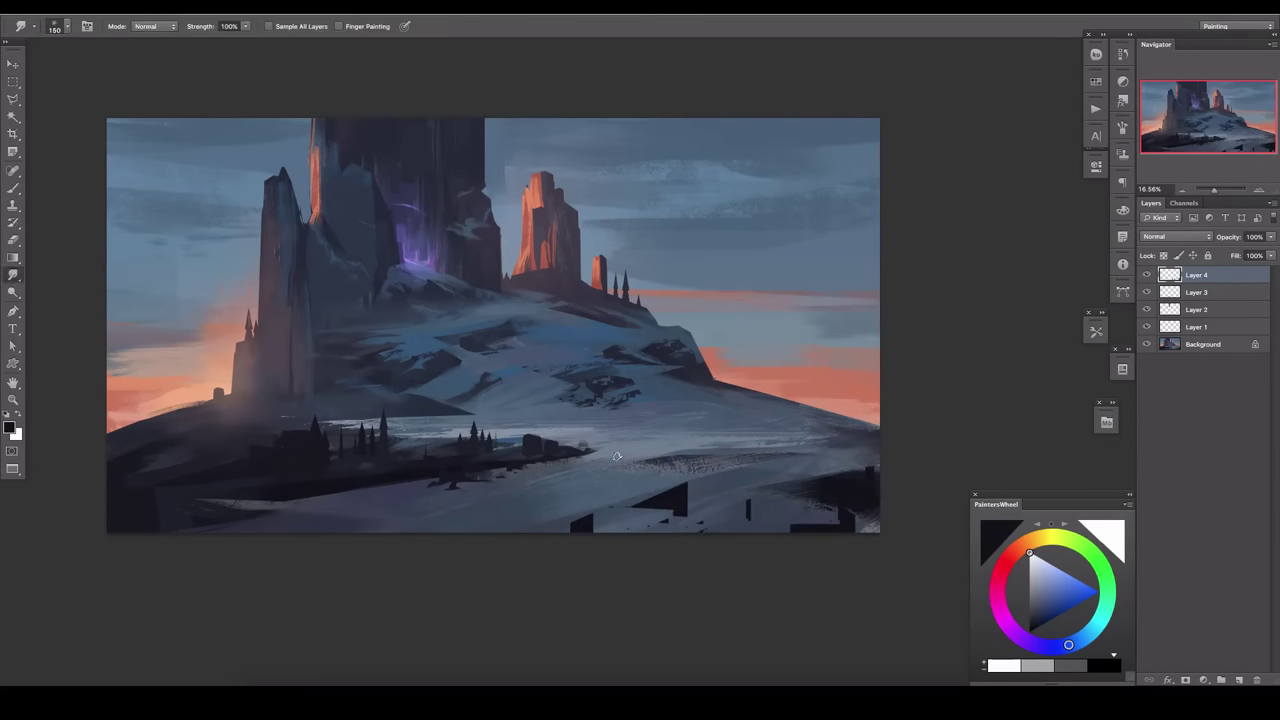
{"action": "key", "text": "r"}
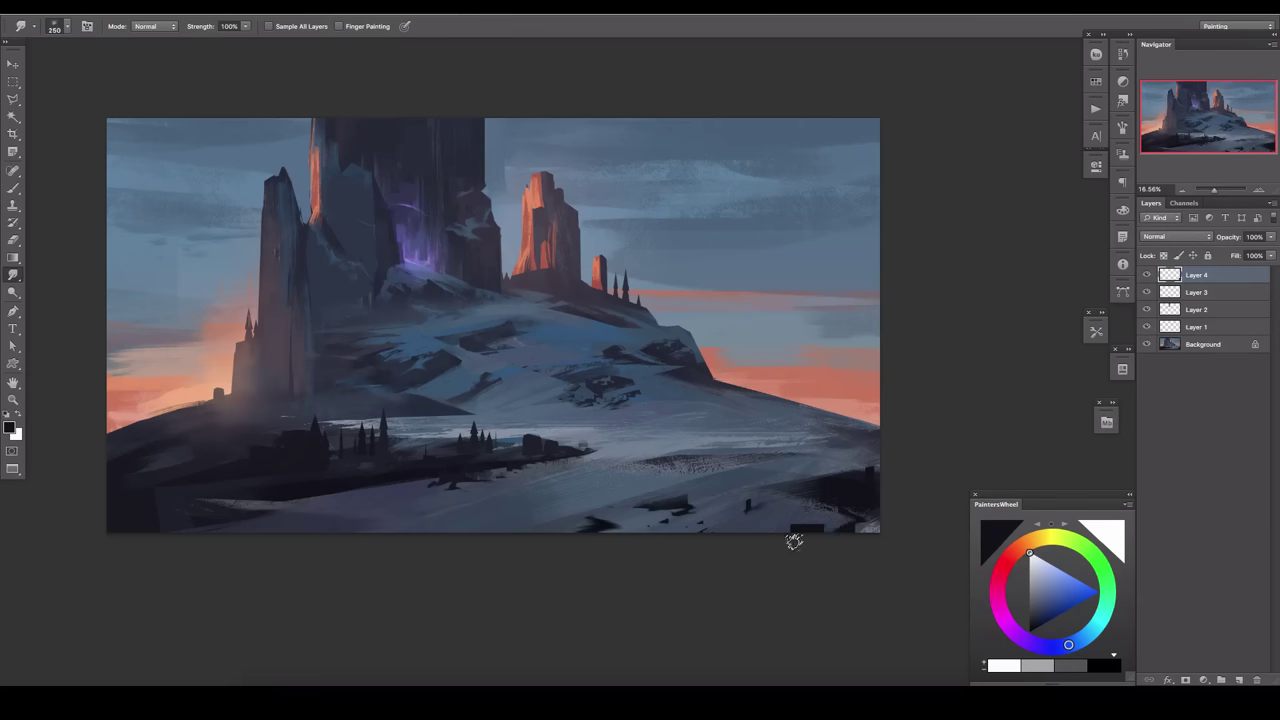
Set Layer 4 to 85% opacity, add a new layer, and sample grey-blue paint colours.
{"action": "left_click", "coordinate": [1270, 236]}
{"action": "left_click_drag", "start_coordinate": [1270, 251], "coordinate": [1262, 256]}
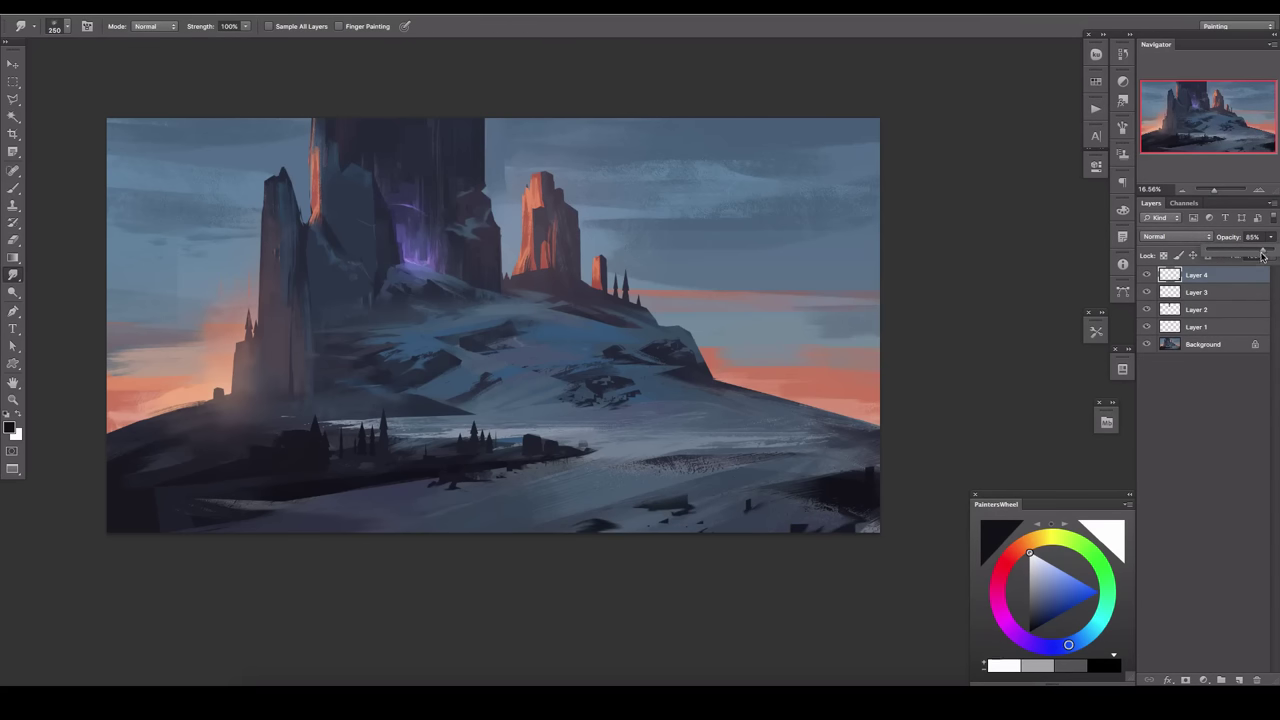
{"action": "left_click", "coordinate": [1238, 680]}
{"action": "key", "text": "b"}
{"action": "left_click", "coordinate": [548, 477], "text": "alt"}
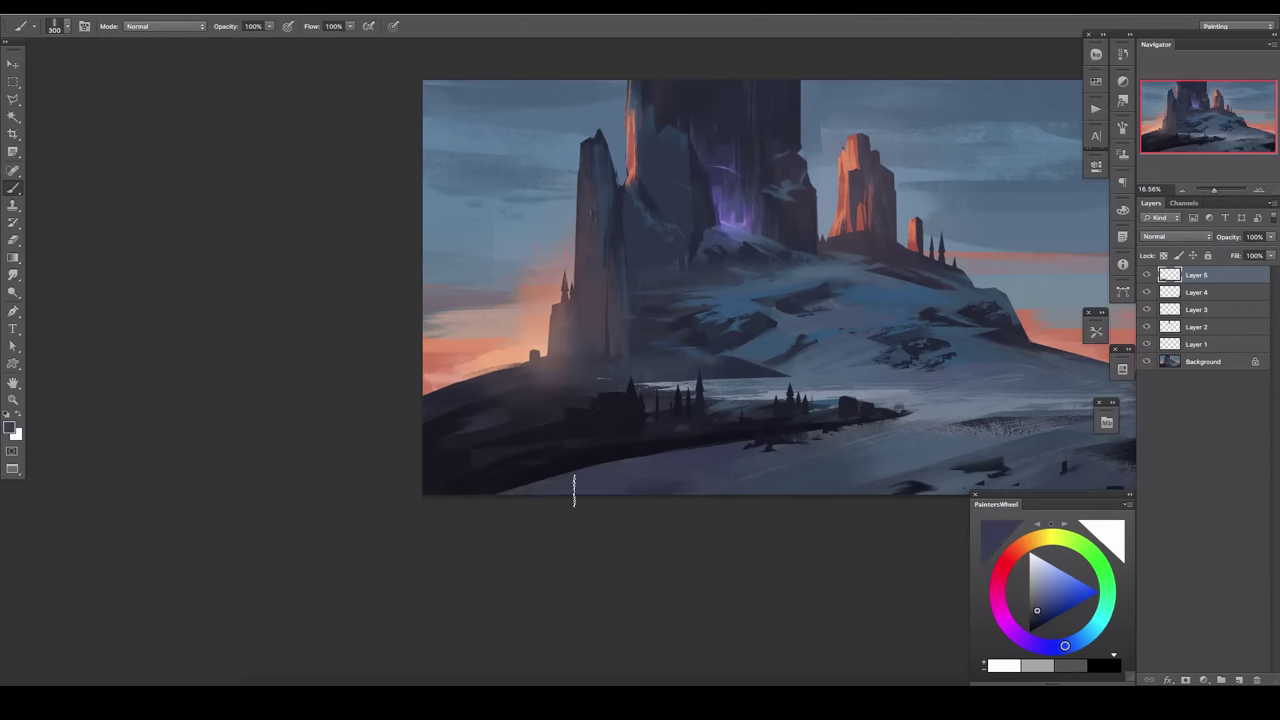
{"action": "left_click", "coordinate": [636, 488], "text": "alt"}
{"action": "left_click", "coordinate": [578, 479], "text": "alt"}
{"action": "left_click_drag", "start_coordinate": [590, 470], "coordinate": [471, 523]}
Flatten the image and add a new layer for the slope painting.
{"action": "right_click", "coordinate": [1150, 295]}
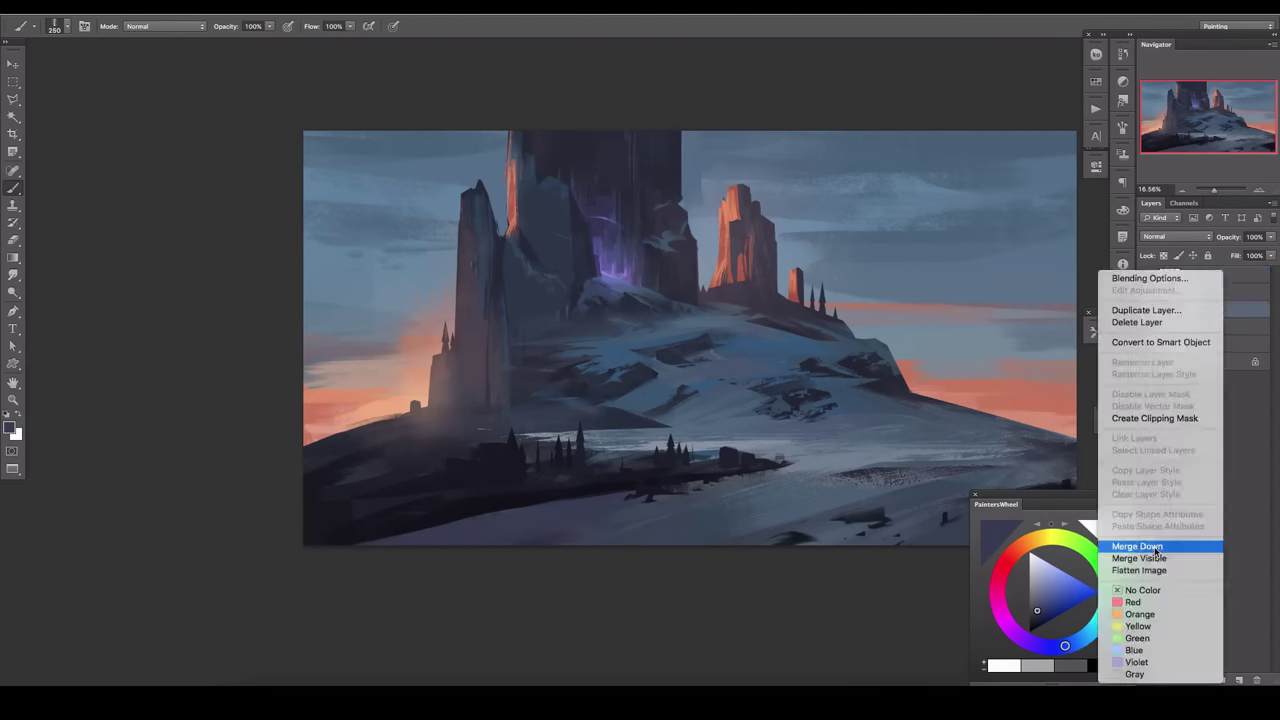
{"action": "left_click", "coordinate": [1150, 546]}
{"action": "scroll", "coordinate": [737, 358], "scroll_direction": "up", "scroll_amount": 2}
{"action": "key", "text": "l"}
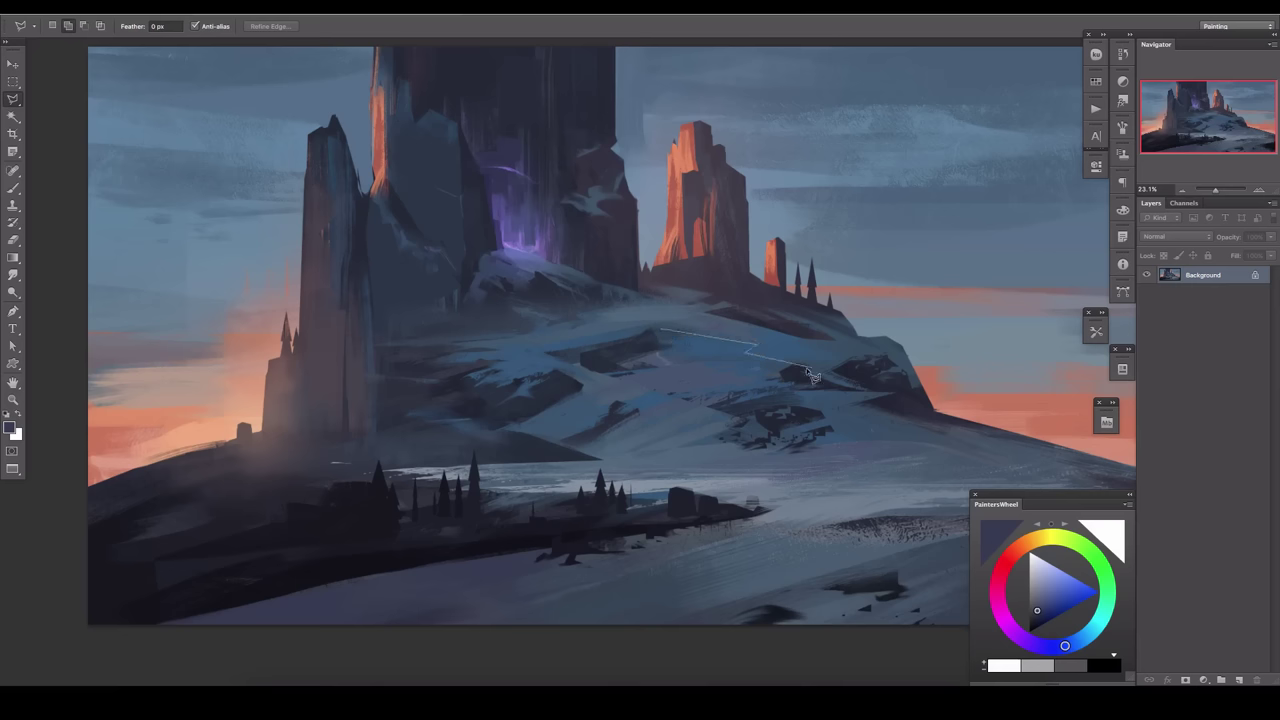
{"action": "key", "text": "b"}
{"action": "key", "text": "ctrl+shift+alt+n"}
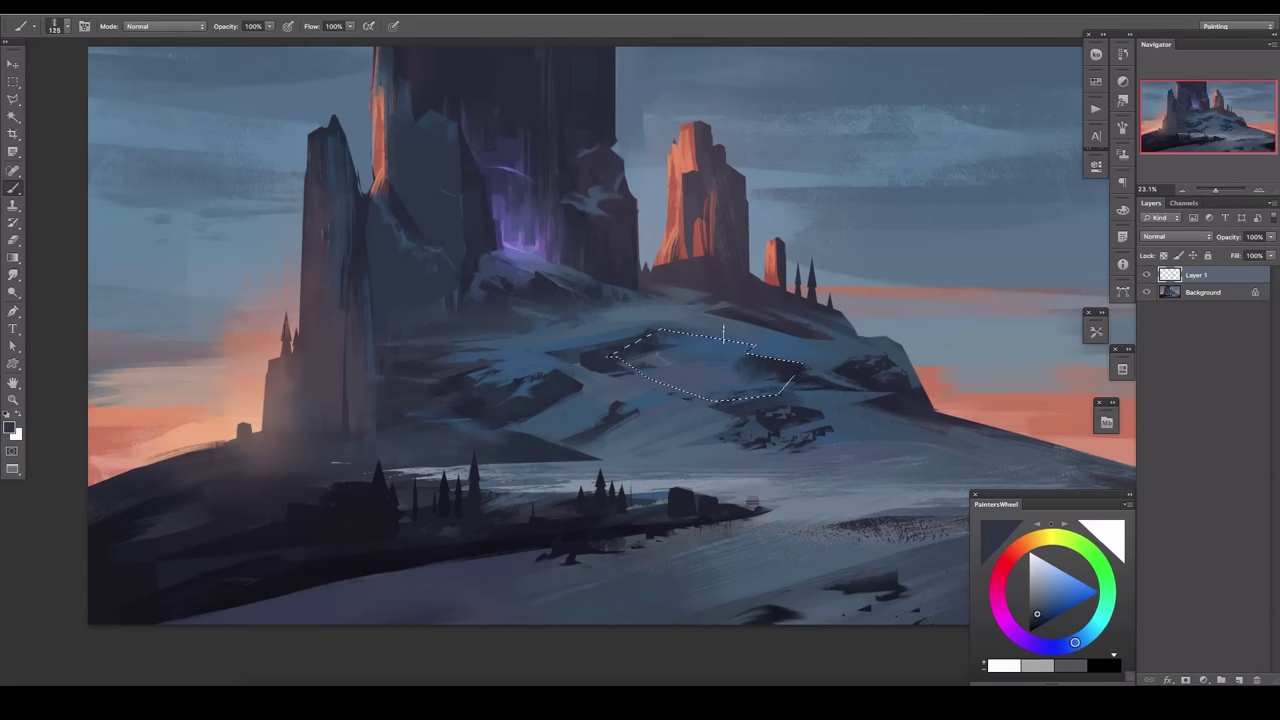
Paint a slope plane with sampled colour at brush size 175, then switch to erasing.
{"action": "left_click", "coordinate": [707, 365], "text": "alt"}
{"action": "key", "text": "bracketright"}
{"action": "key", "text": "bracketright"}
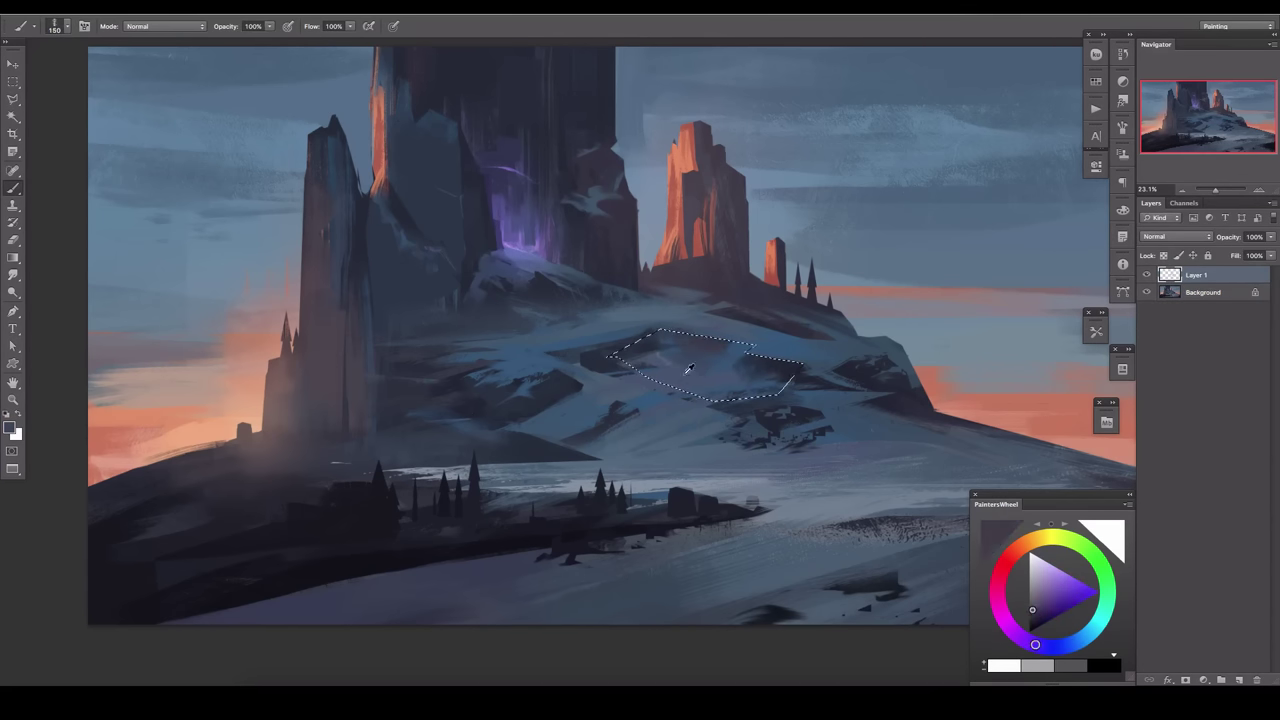
{"action": "left_click", "coordinate": [721, 337], "text": "alt"}
{"action": "key", "text": "ctrl+d"}
{"action": "key", "text": "e"}
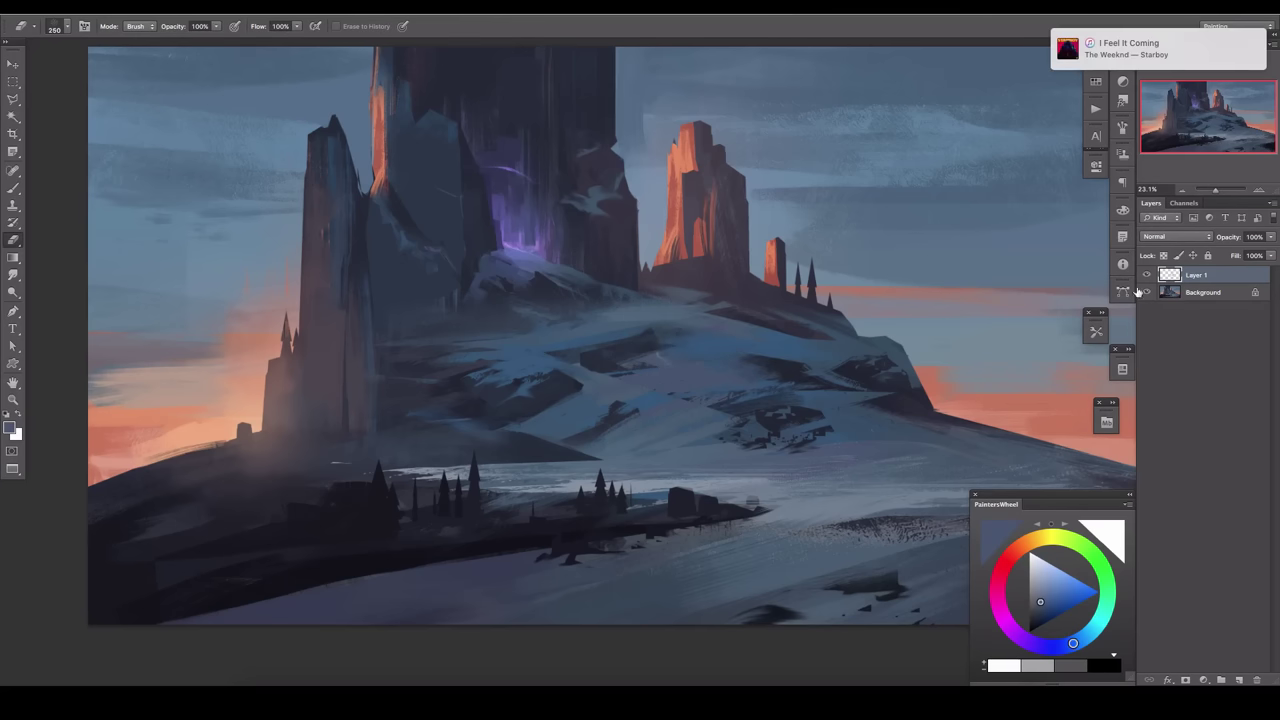
Fill a triangular selection on the upper slope with sampled colour, then smudge and erase it.
{"action": "key", "text": "l"}
{"action": "left_click", "coordinate": [549, 355]}
{"action": "left_click", "coordinate": [692, 322]}
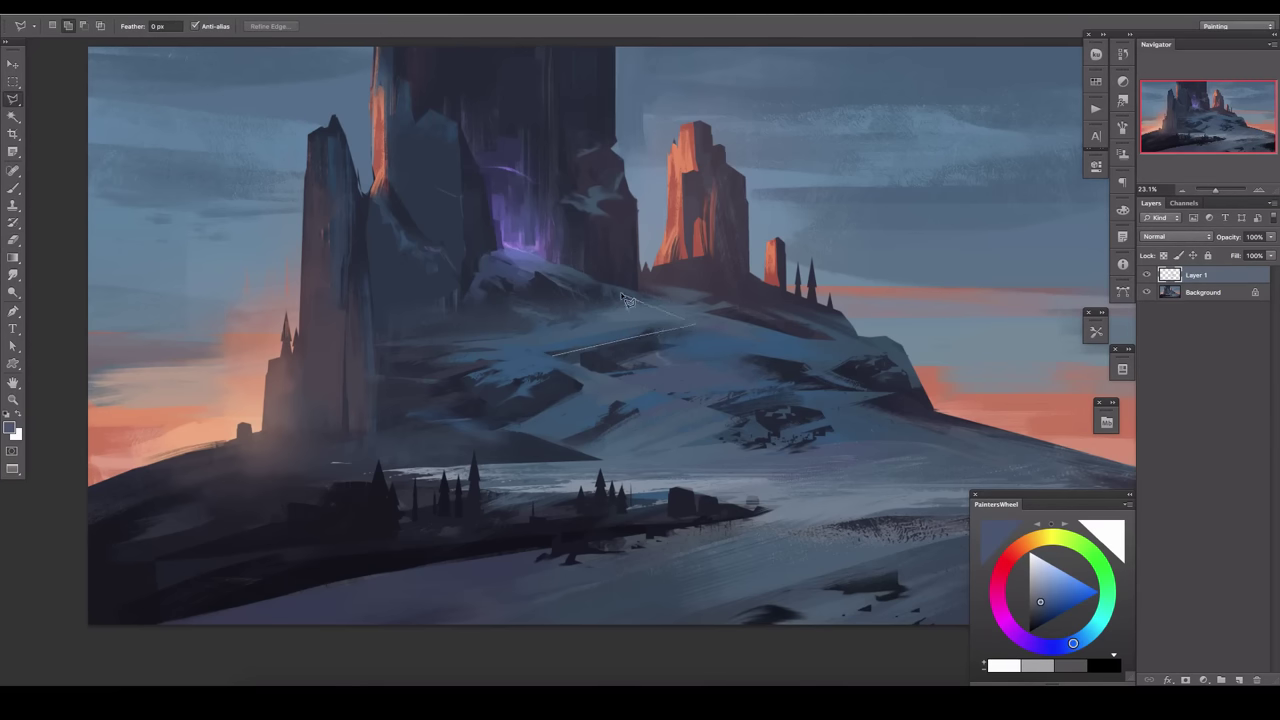
{"action": "left_click", "coordinate": [742, 330]}
{"action": "double_click", "coordinate": [620, 293]}
{"action": "key", "text": "b"}
{"action": "left_click", "coordinate": [621, 322], "text": "alt"}
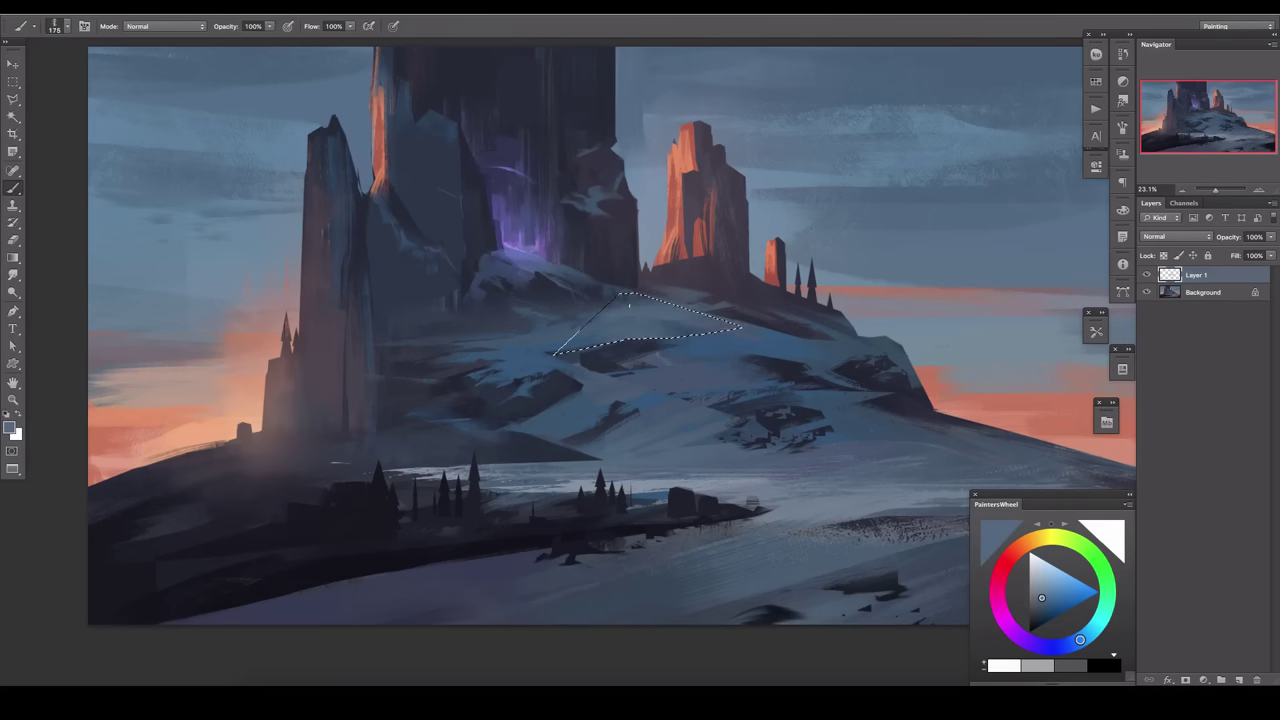
{"action": "key", "text": "ctrl+d"}
{"action": "key", "text": "r"}
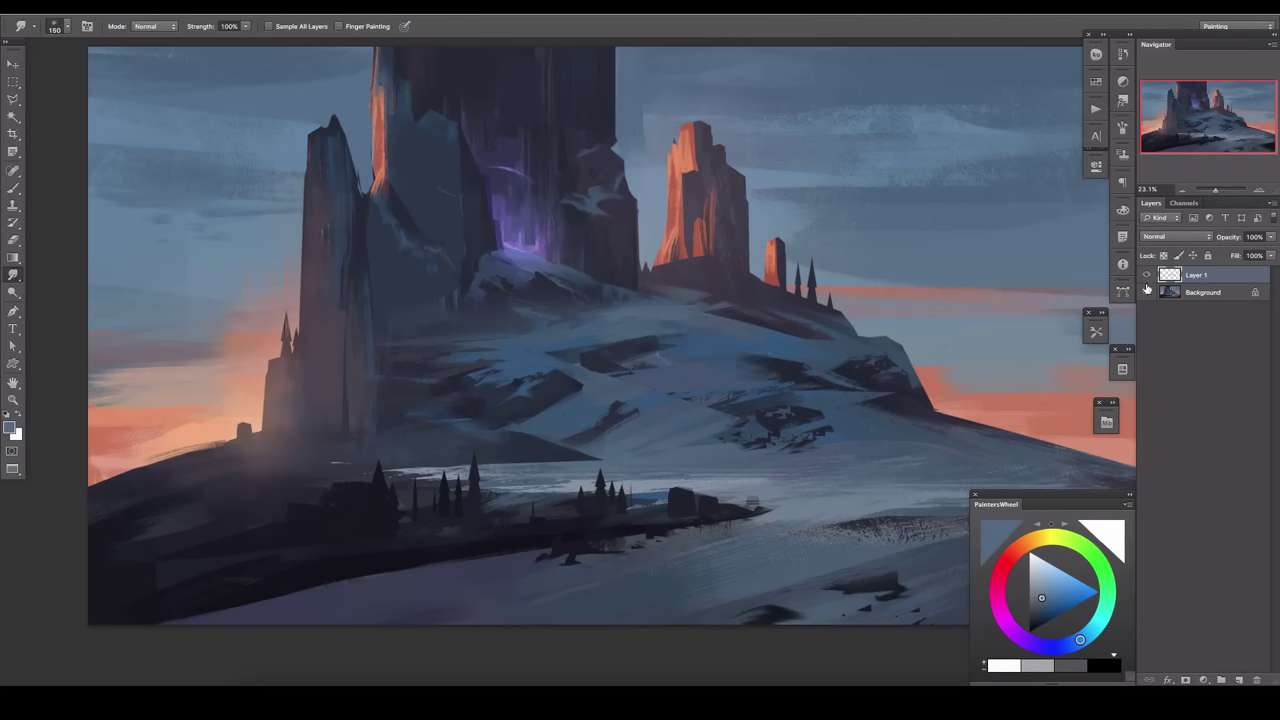
{"action": "key", "text": "e"}
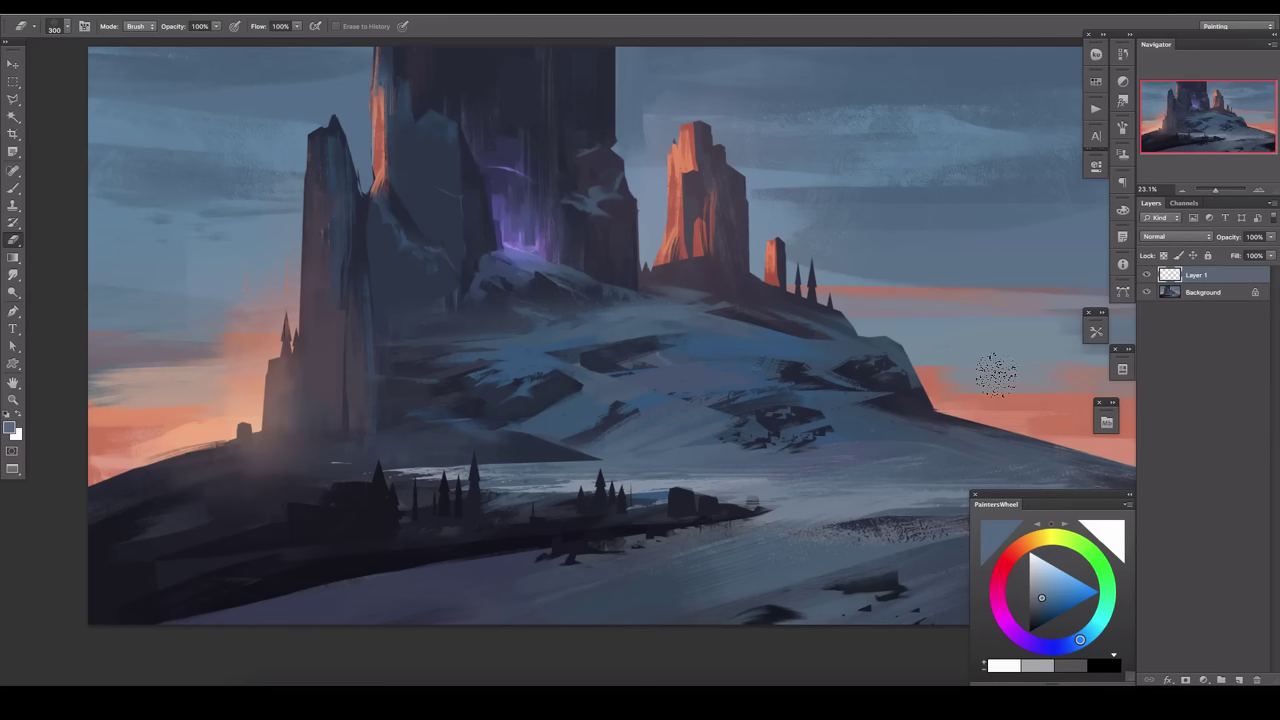
Paint, smudge and erase a lasso-selected lower-slope plane, then merge Layer 2 into Layer 1.
{"action": "key", "text": "l"}
{"action": "left_click", "coordinate": [564, 379]}
{"action": "double_click", "coordinate": [393, 440]}
{"action": "key", "text": "ctrl+shift+alt+n"}
{"action": "key", "text": "b"}
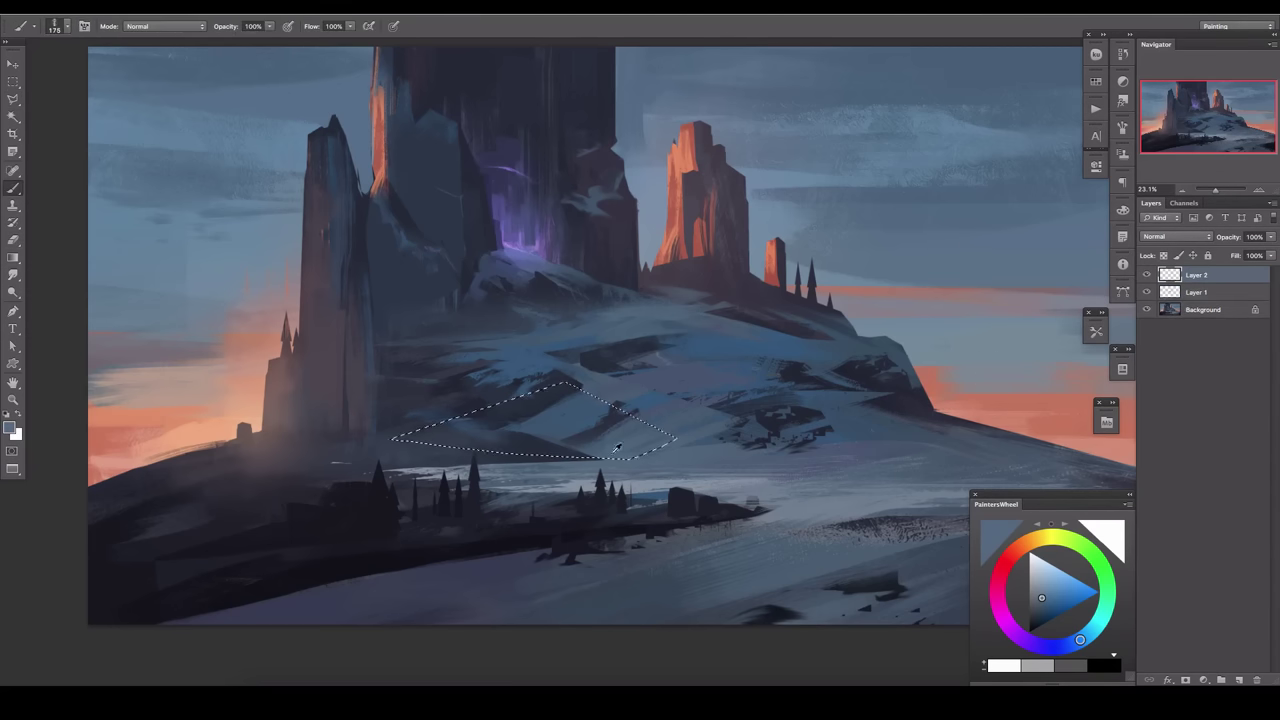
{"action": "key", "text": "r"}
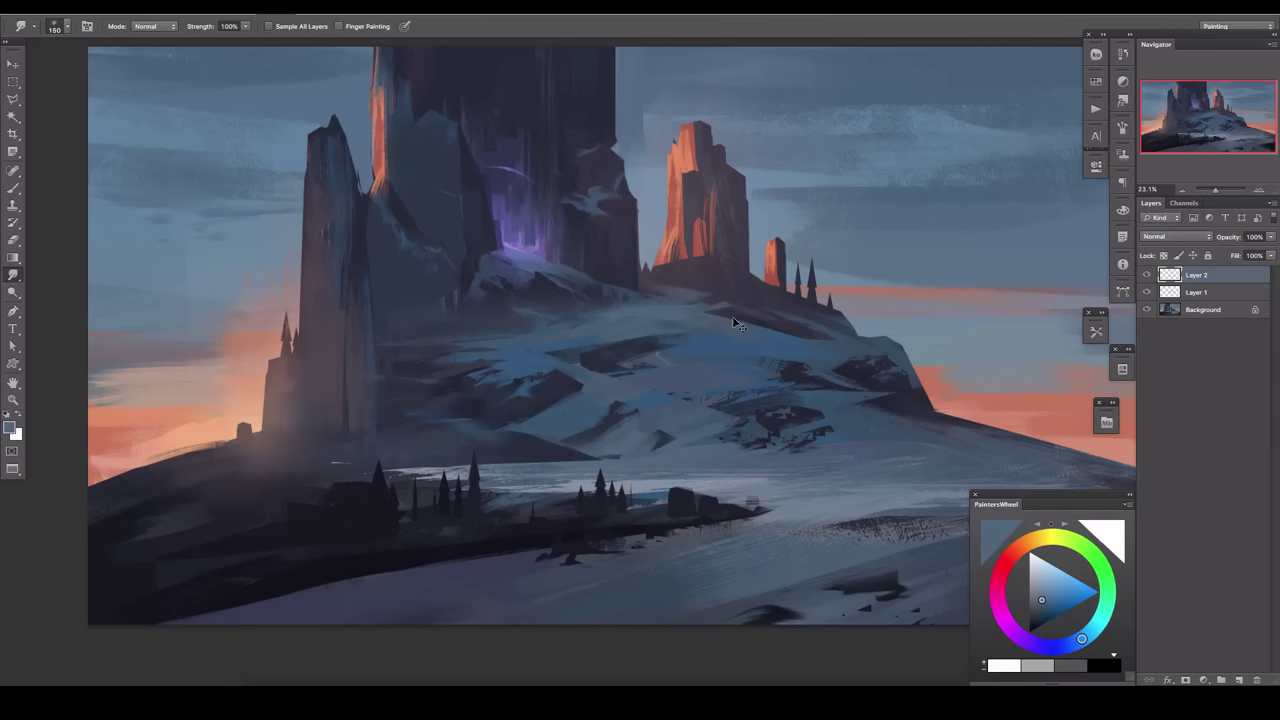
{"action": "key", "text": "e"}
{"action": "key", "text": "ctrl+e"}
Flatten the image and prepare a selected facet at the tower's top on a new layer.
{"action": "right_click", "coordinate": [1230, 292]}
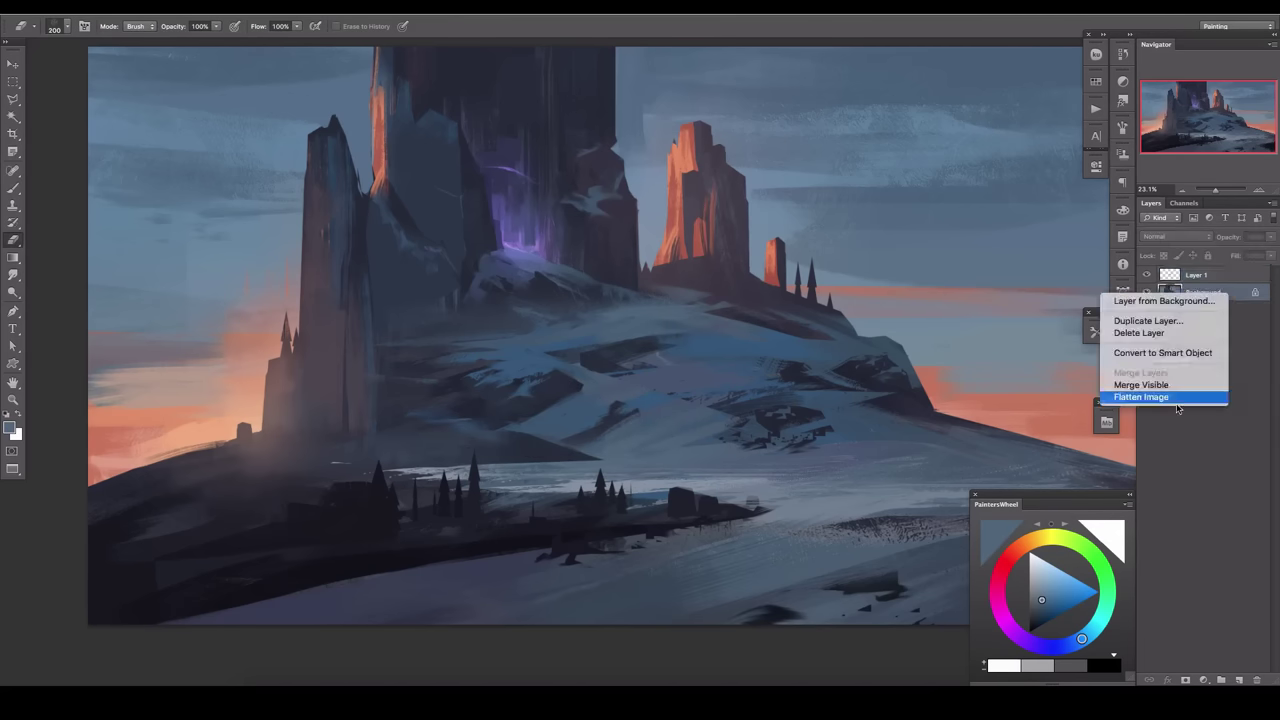
{"action": "left_click", "coordinate": [1160, 397]}
{"action": "key", "text": "l"}
{"action": "double_click", "coordinate": [596, 176]}
{"action": "key", "text": "ctrl+shift+alt+n"}
{"action": "key", "text": "b"}
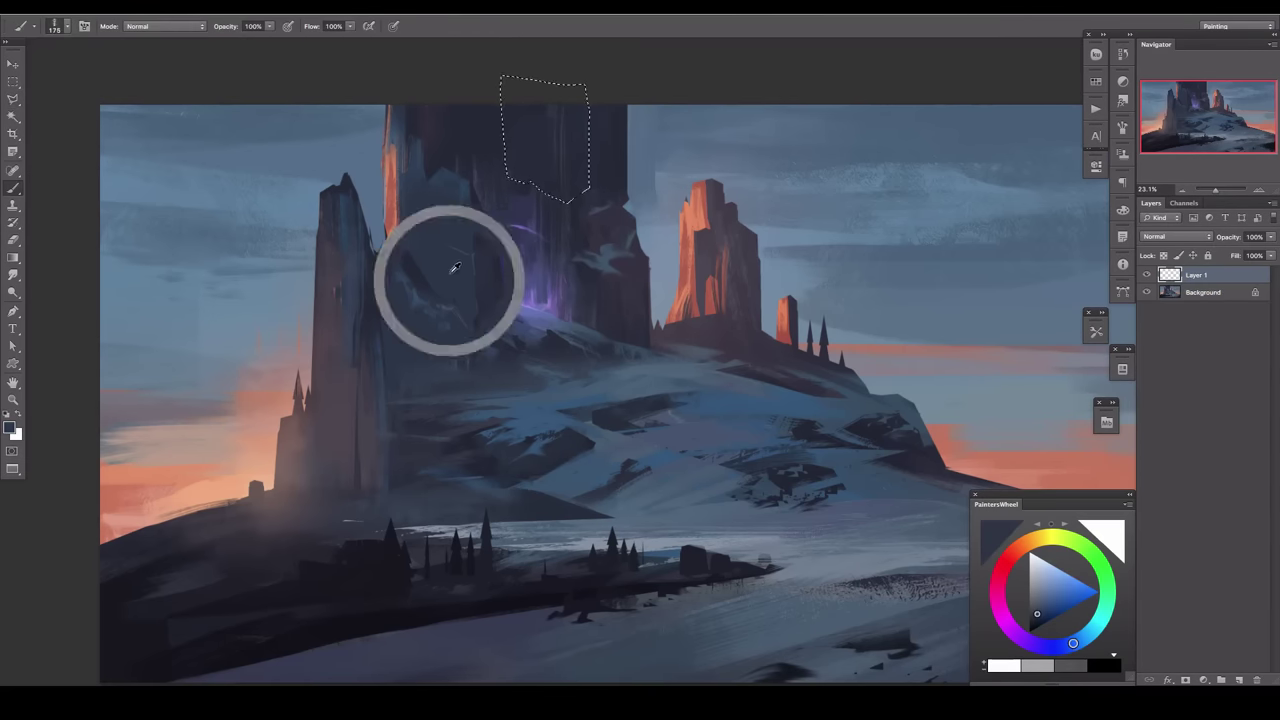
Select a narrow facet along the tower edge and paint it with sampled tower and orange colours.
{"action": "key", "text": "l"}
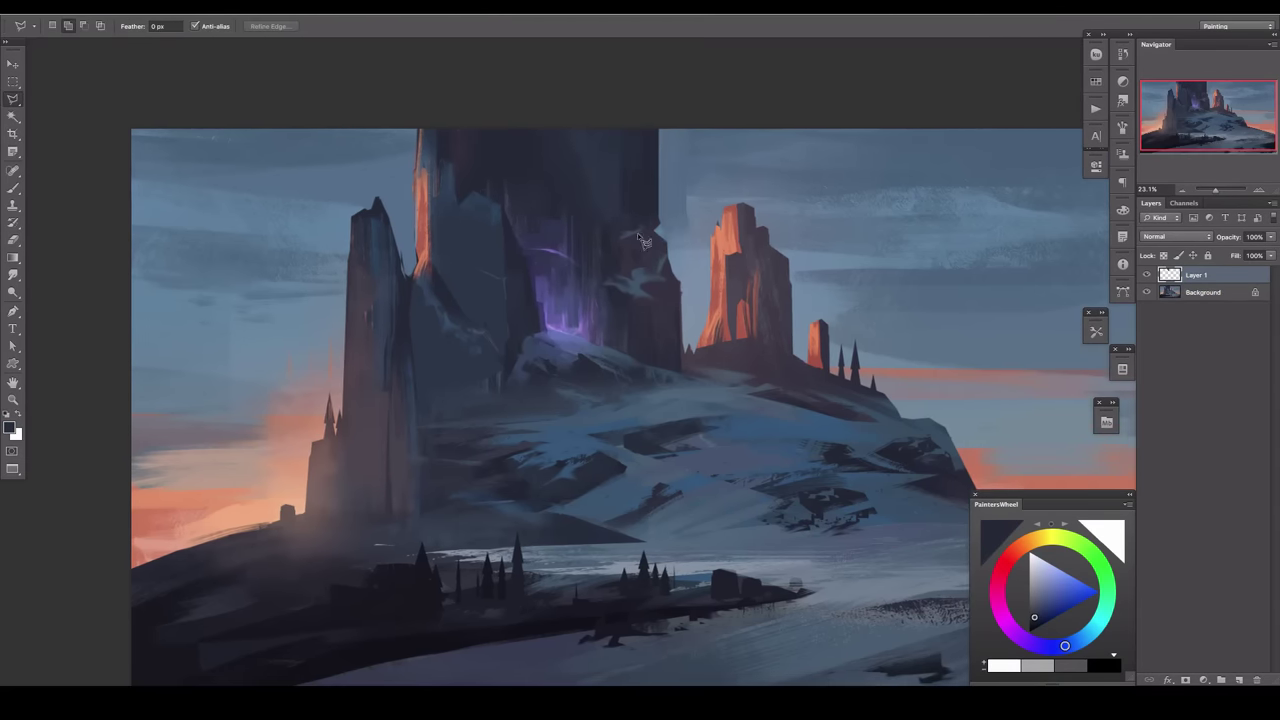
{"action": "double_click", "coordinate": [428, 271]}
{"action": "key", "text": "b"}
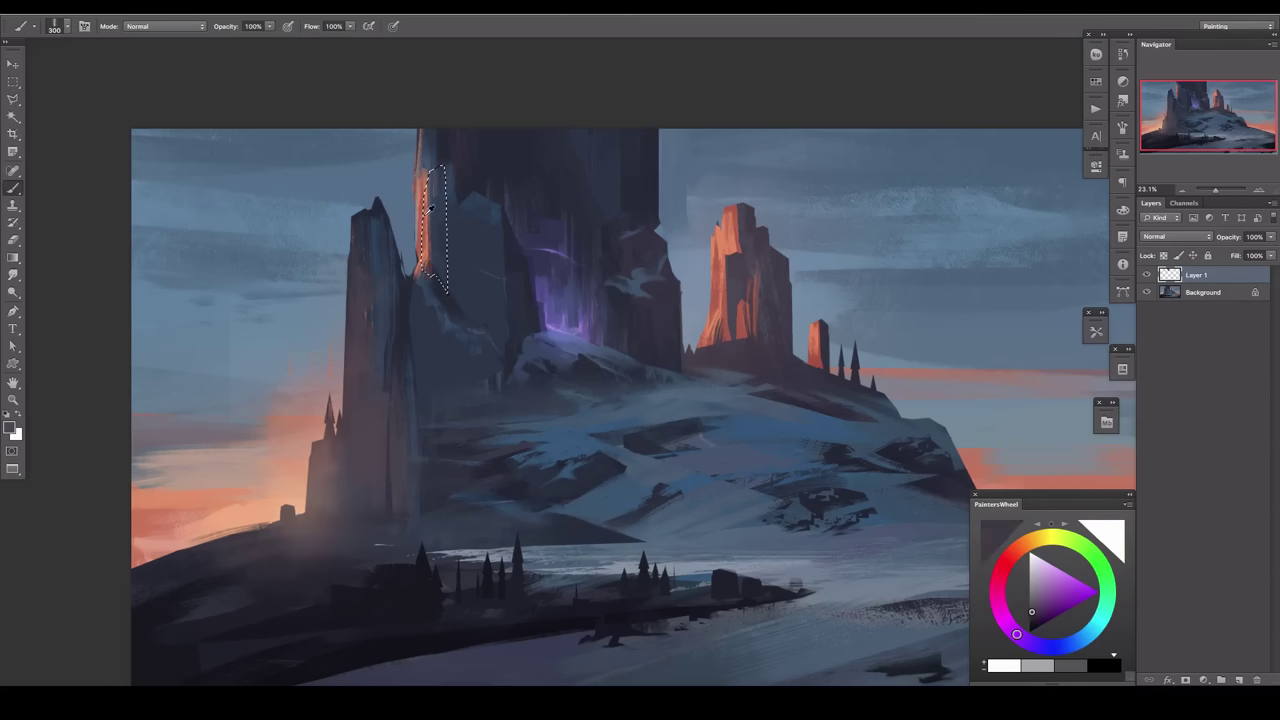
{"action": "left_click", "coordinate": [410, 300], "text": "alt"}
{"action": "left_click", "coordinate": [423, 234], "text": "alt"}
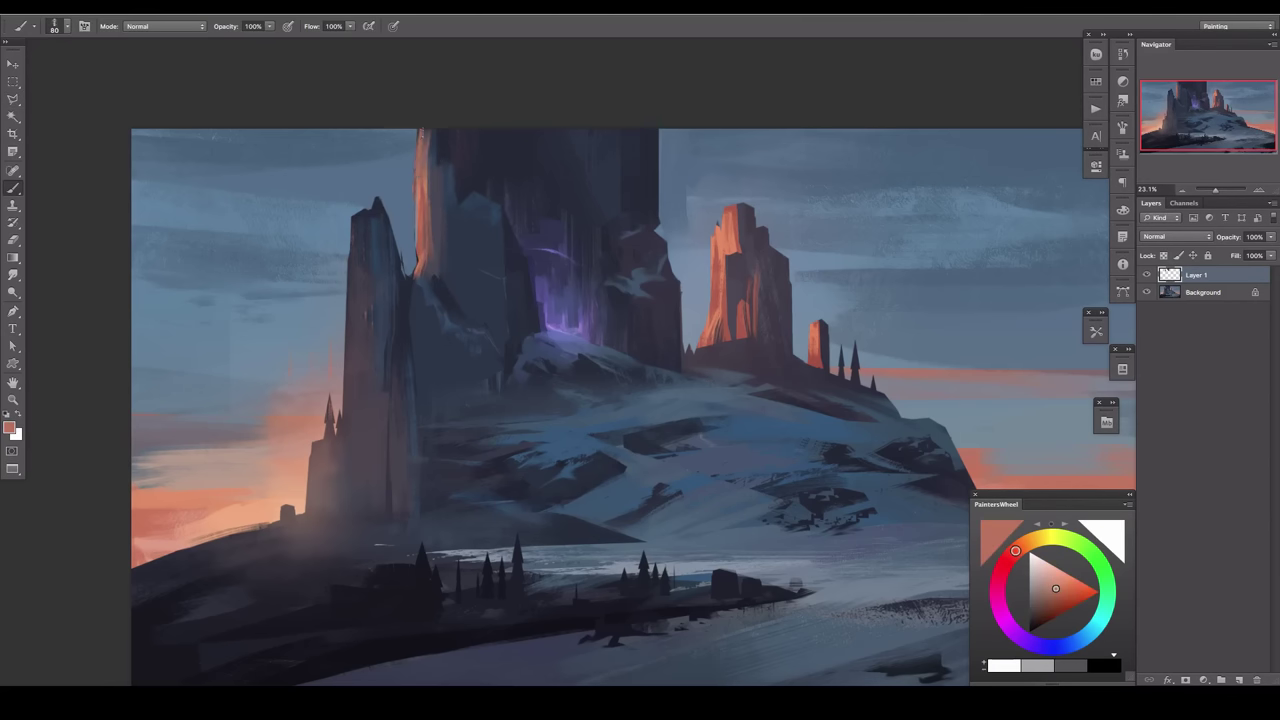
{"action": "left_click_drag", "start_coordinate": [426, 200], "coordinate": [426, 130]}
Mirror the painting horizontally and view the right-hand spire.
{"action": "key", "text": "l"}
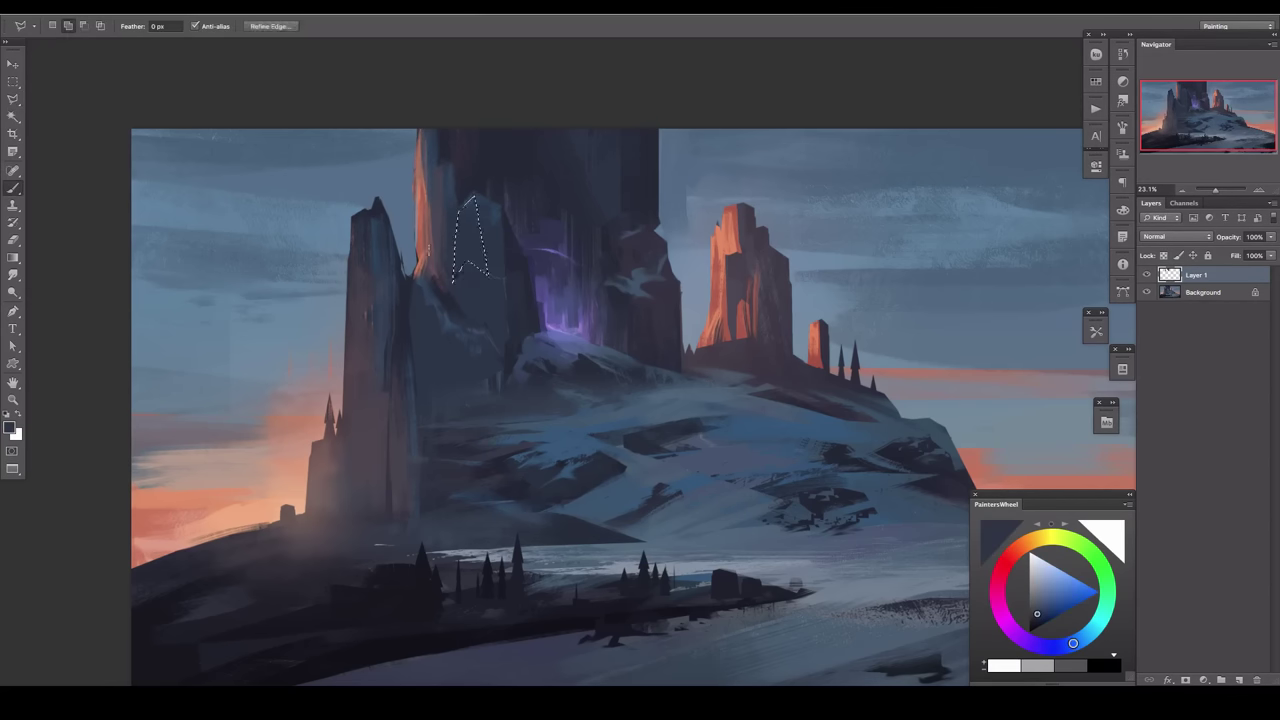
{"action": "key", "text": "b"}
{"action": "left_click_drag", "start_coordinate": [525, 341], "coordinate": [480, 271]}
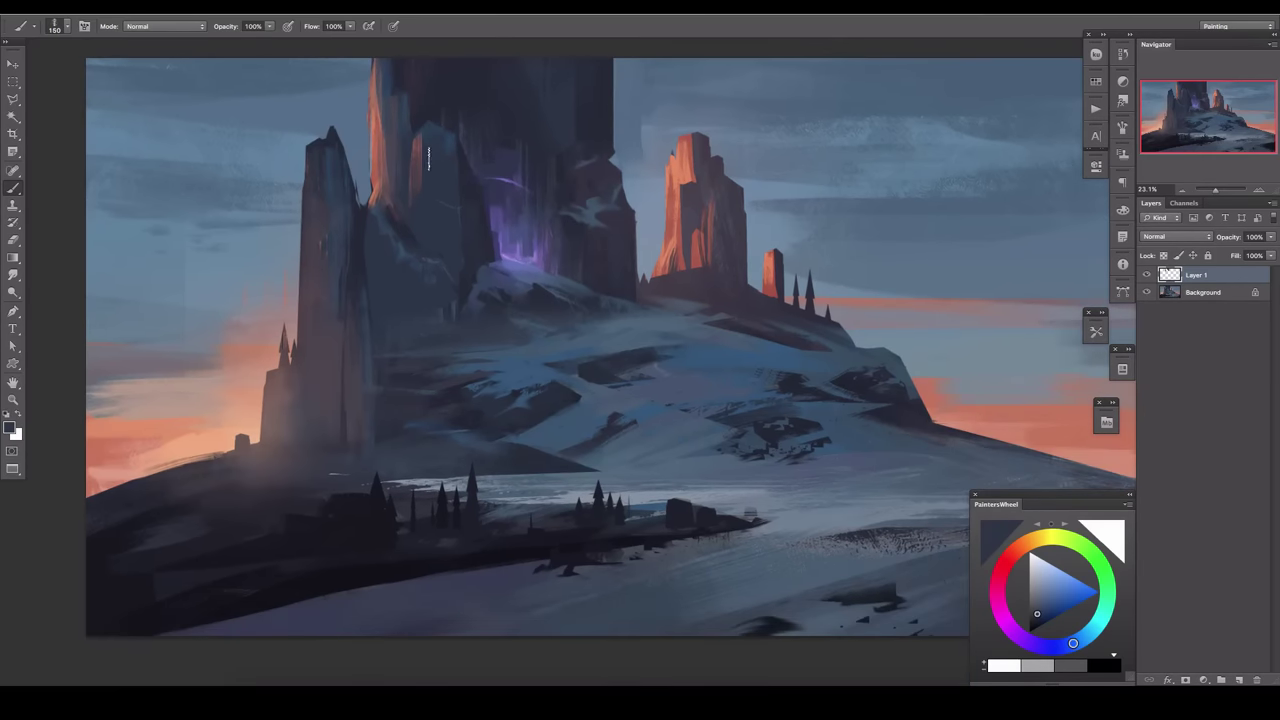
{"action": "key", "text": "h"}
{"action": "left_click_drag", "start_coordinate": [700, 300], "coordinate": [770, 306]}
Draw a small polygonal selection near the left spire's base, drop it, and pan left.
{"action": "key", "text": "l"}
{"action": "left_click", "coordinate": [958, 396]}
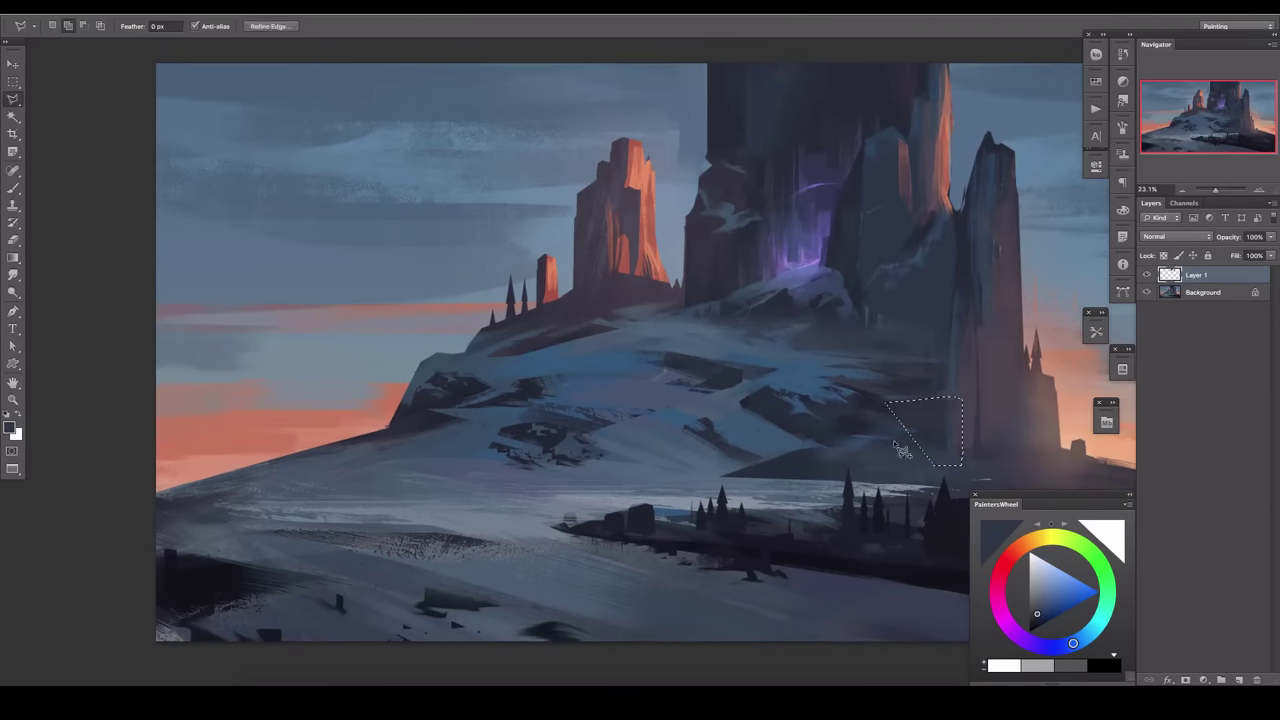
{"action": "left_click", "coordinate": [962, 466]}
{"action": "left_click", "coordinate": [884, 404]}
{"action": "left_click", "coordinate": [958, 396]}
{"action": "key", "text": "ctrl+d"}
{"action": "left_click_drag", "start_coordinate": [874, 328], "coordinate": [751, 343]}
{"action": "key", "text": "l"}
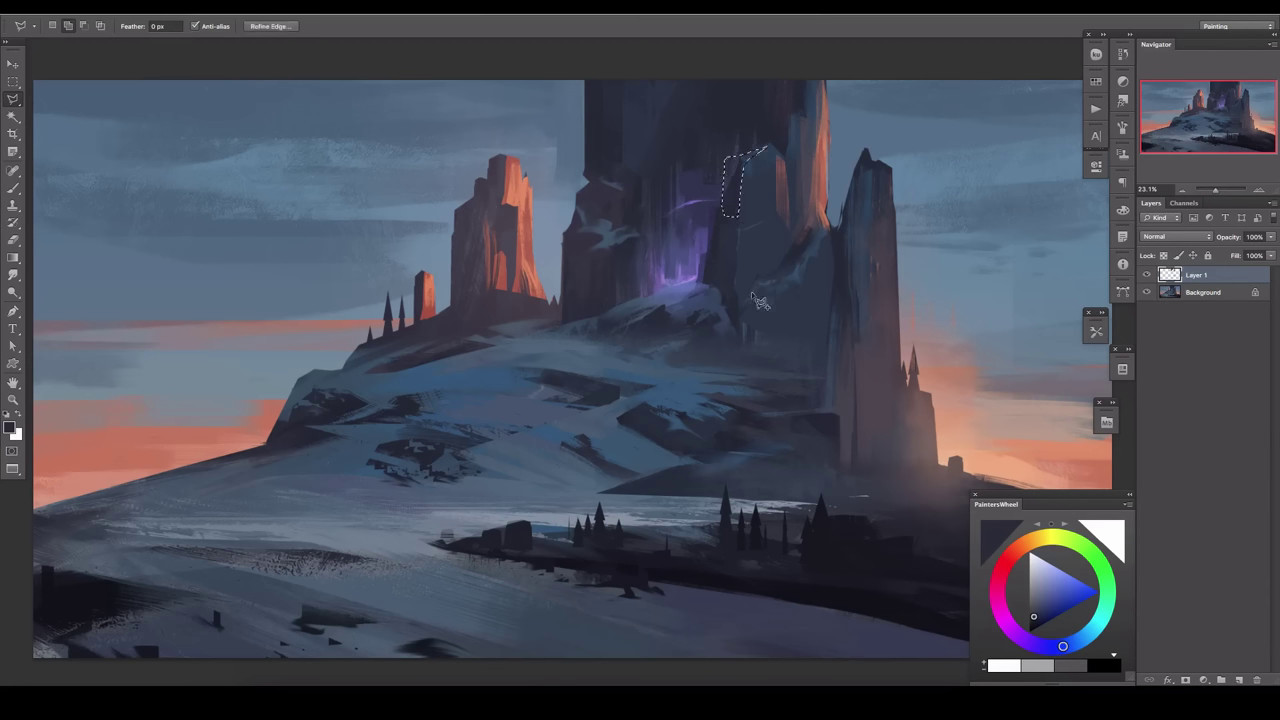
Sample a blue-grey from the rocks and enlarge the brush to 175.
{"action": "key", "text": "b"}
{"action": "left_click", "coordinate": [745, 152], "text": "alt"}
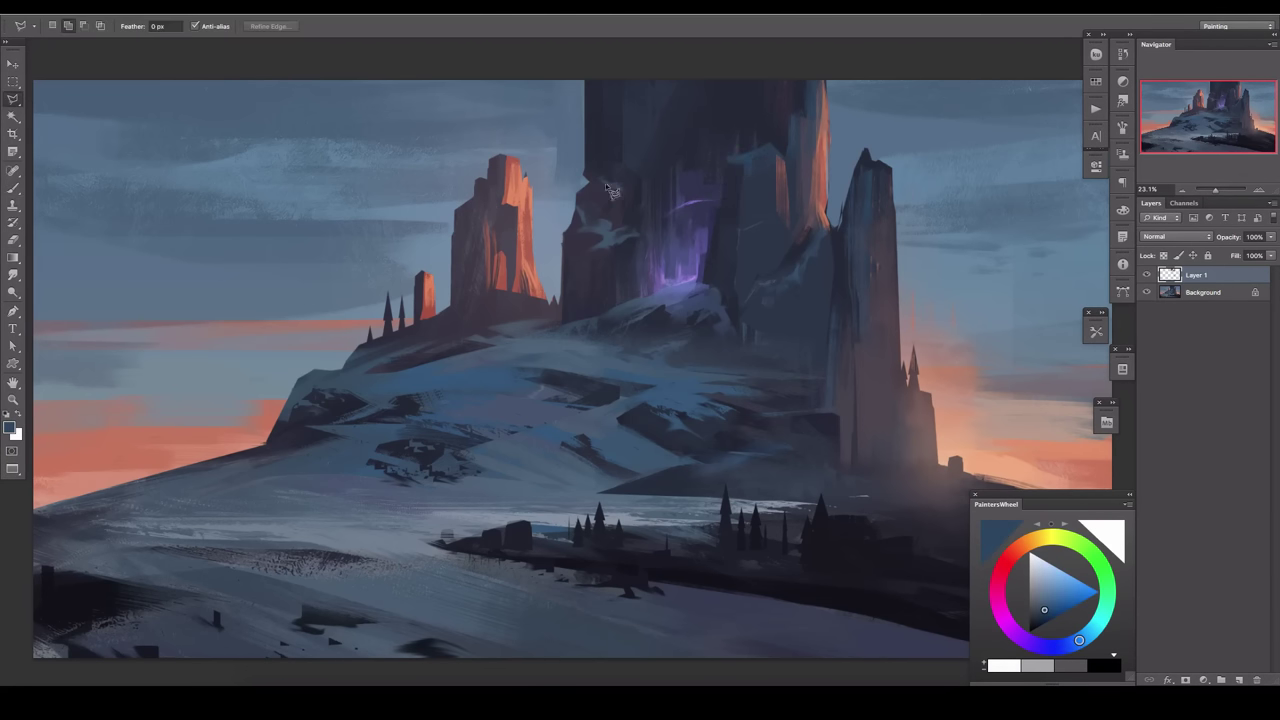
{"action": "key", "text": "bracketright"}
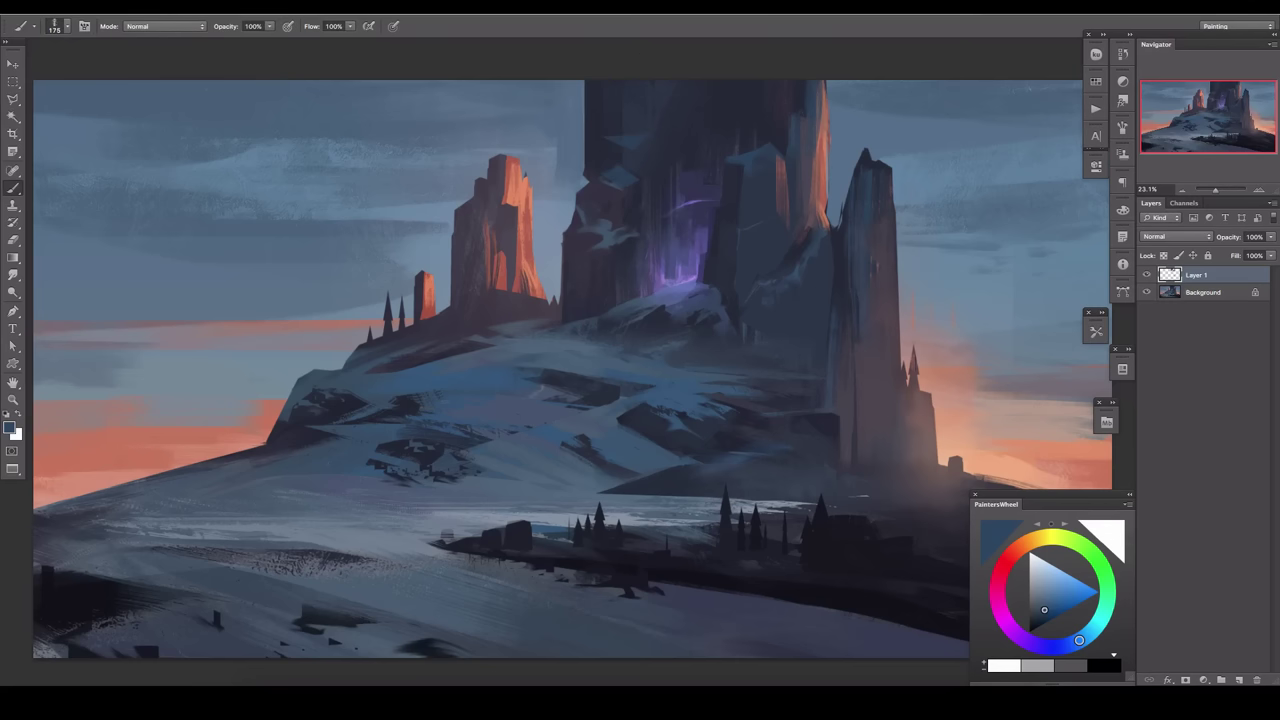
{"action": "key", "text": "e"}
{"action": "key", "text": "l"}
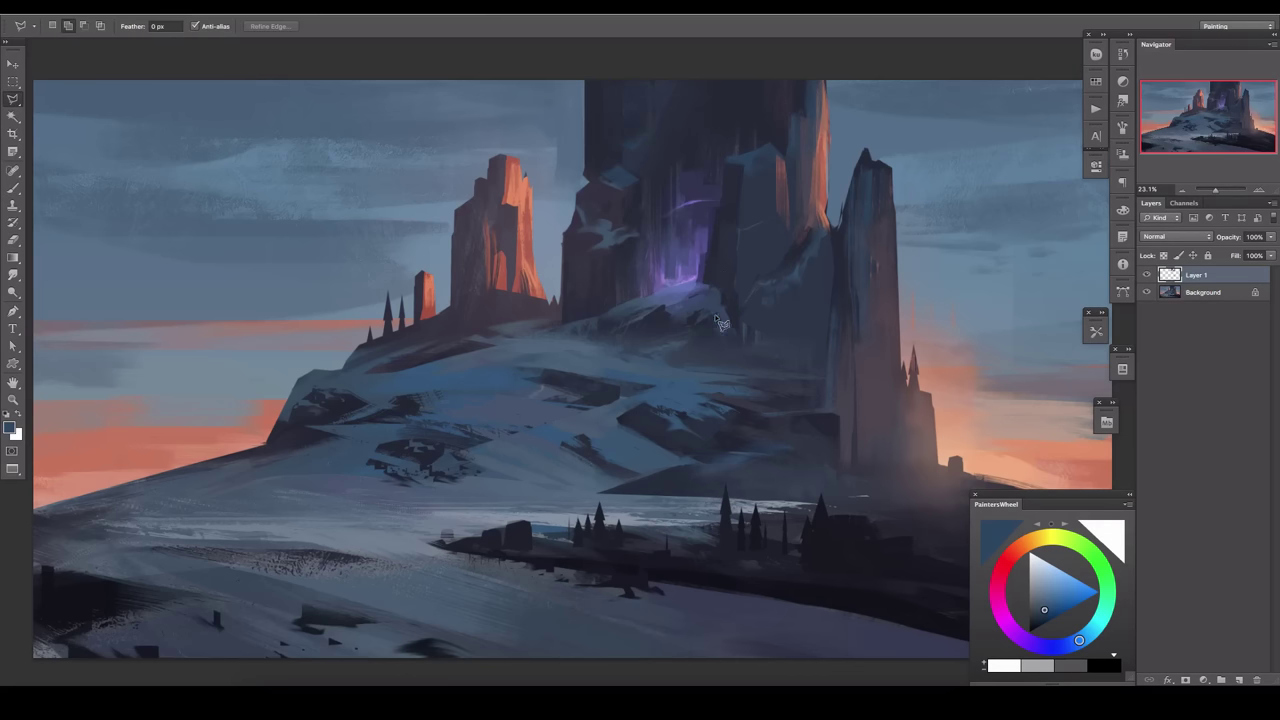
Select the light snow patches by colour and try a purple glow stroke, then undo it.
{"action": "left_click_drag", "start_coordinate": [722, 323], "coordinate": [778, 333]}
{"action": "left_click", "coordinate": [268, 6]}
{"action": "left_click", "coordinate": [266, 137]}
{"action": "key", "text": "Return"}
{"action": "key", "text": "b"}
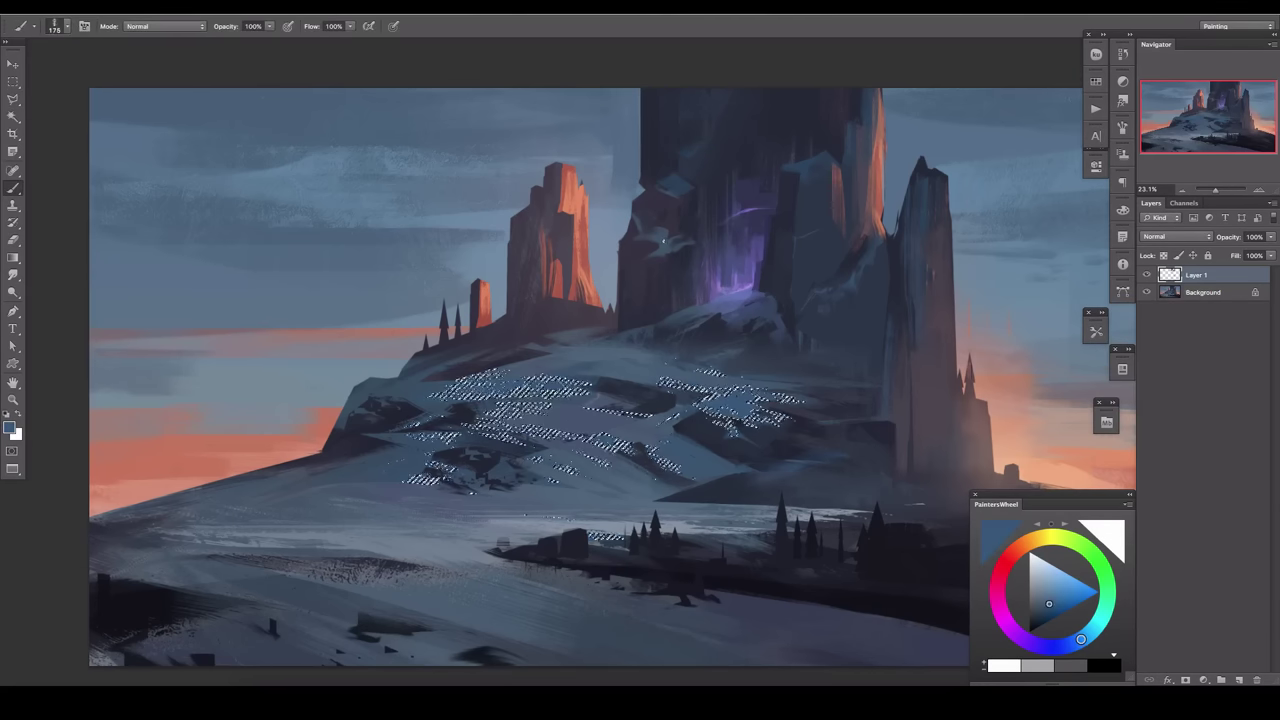
{"action": "key", "text": "ctrl+shift+alt+n"}
{"action": "left_click_drag", "start_coordinate": [700, 400], "coordinate": [756, 421]}
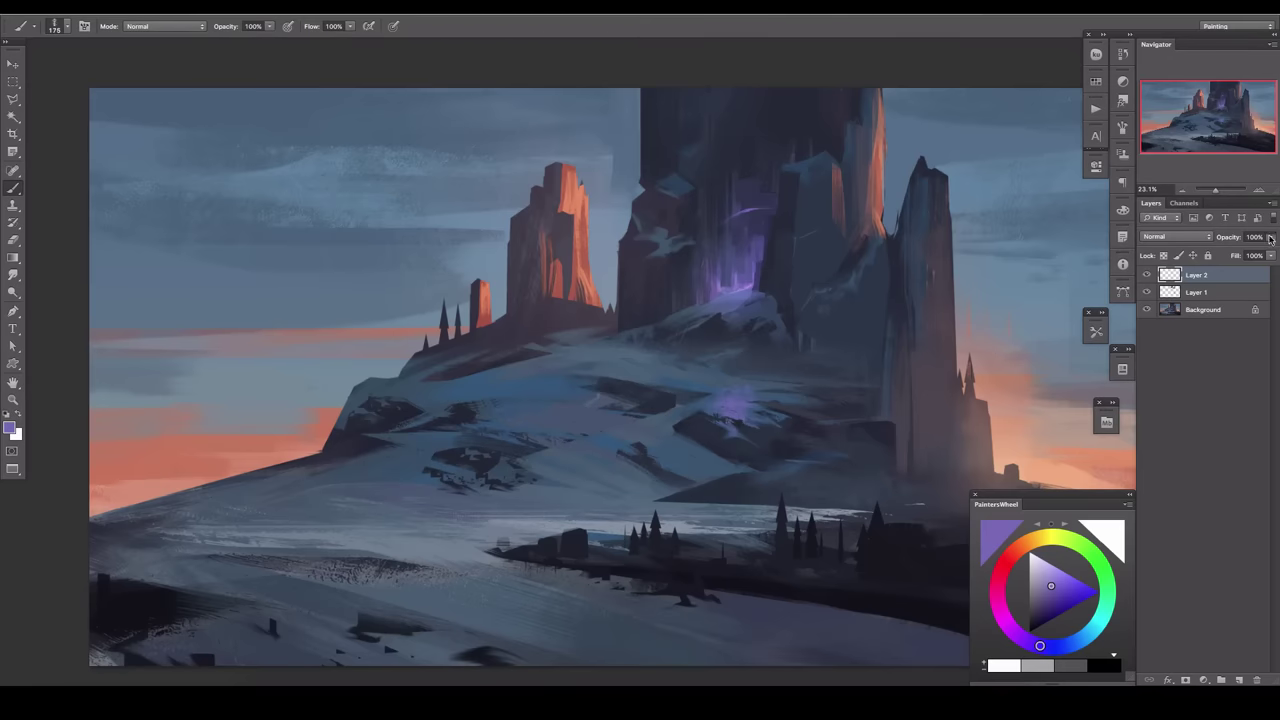
{"action": "key", "text": "ctrl+z"}
Add Layer 3, sample dark navy and purplish colours from the painting, then add another layer.
{"action": "left_click", "coordinate": [1221, 679]}
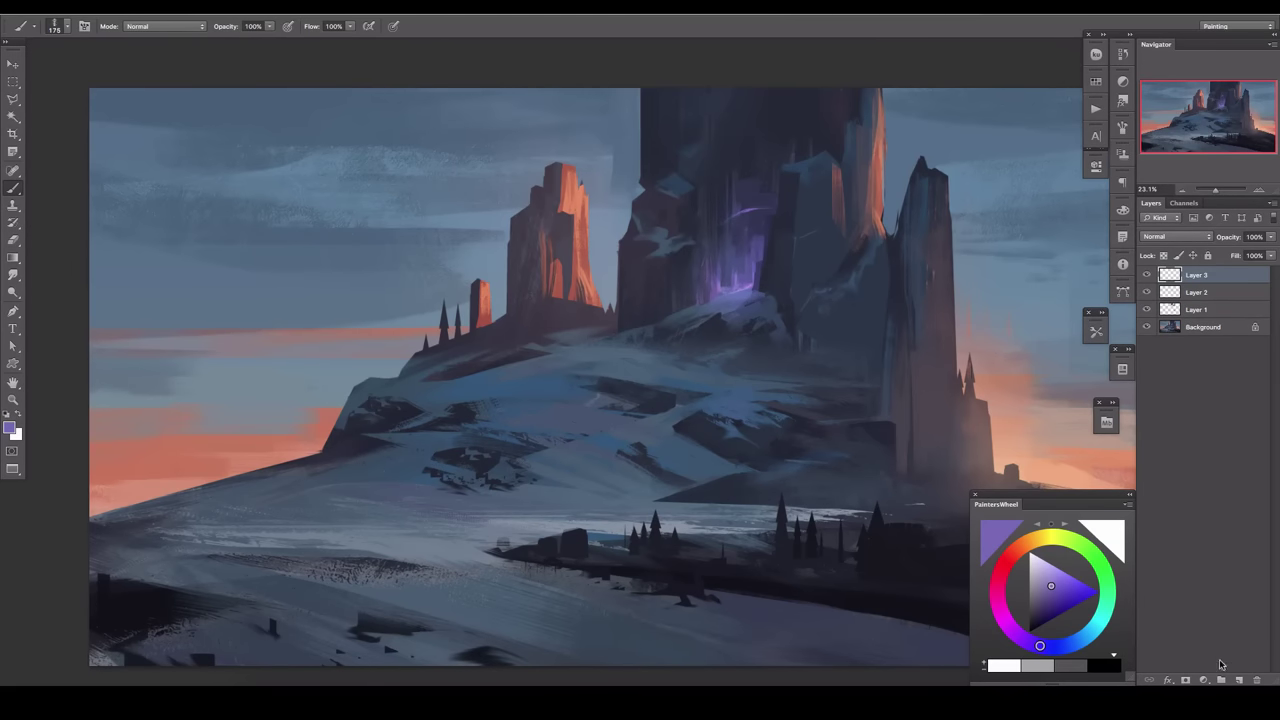
{"action": "left_click", "coordinate": [740, 212], "text": "alt"}
{"action": "key", "text": "bracketleft"}
{"action": "key", "text": "bracketleft"}
{"action": "key", "text": "bracketleft"}
{"action": "left_click", "coordinate": [756, 214], "text": "alt"}
{"action": "key", "text": "bracketright"}
{"action": "key", "text": "bracketright"}
{"action": "key", "text": "bracketright"}
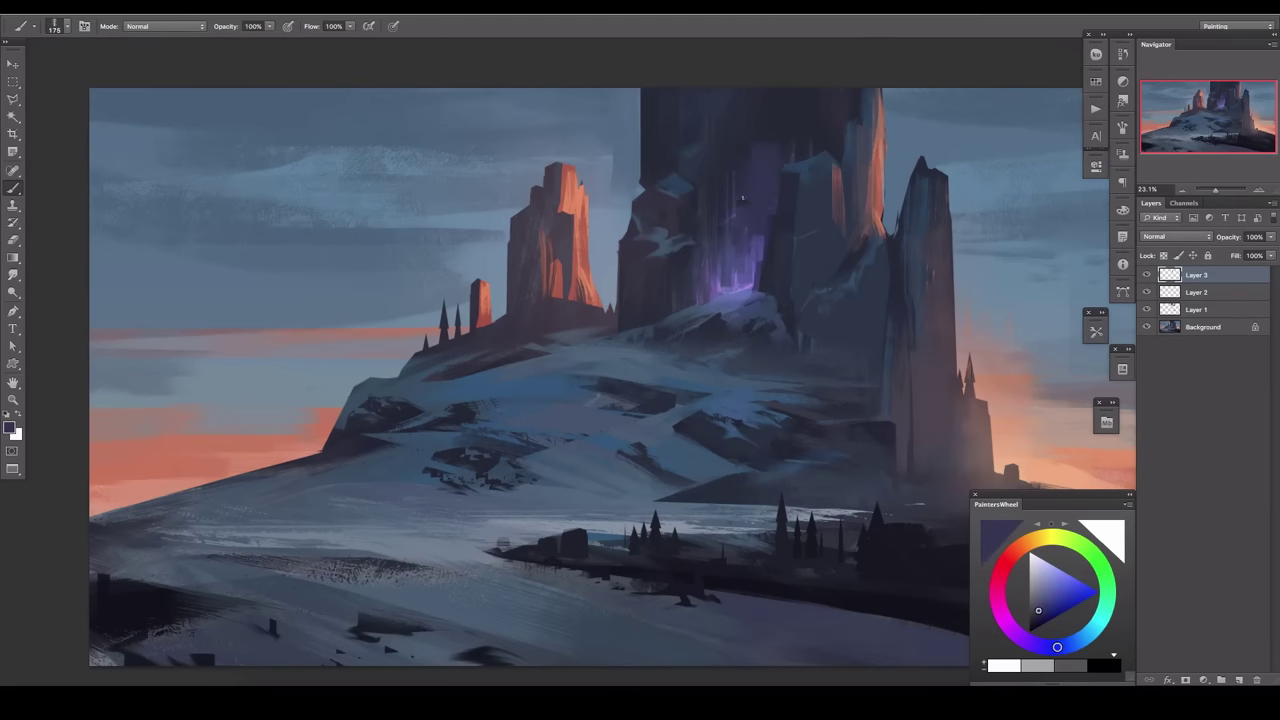
{"action": "left_click_drag", "start_coordinate": [776, 164], "coordinate": [770, 230]}
{"action": "left_click", "coordinate": [762, 195], "text": "alt"}
{"action": "left_click", "coordinate": [822, 177], "text": "alt"}
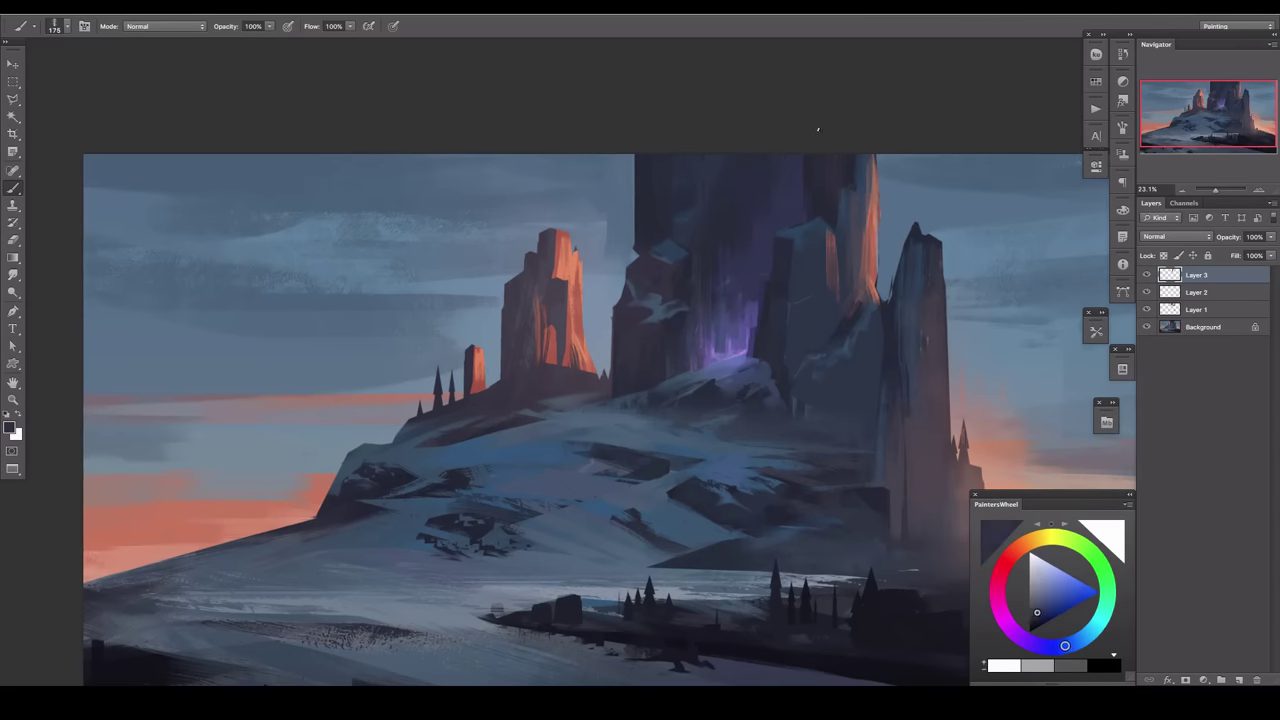
{"action": "left_click", "coordinate": [856, 199], "text": "alt"}
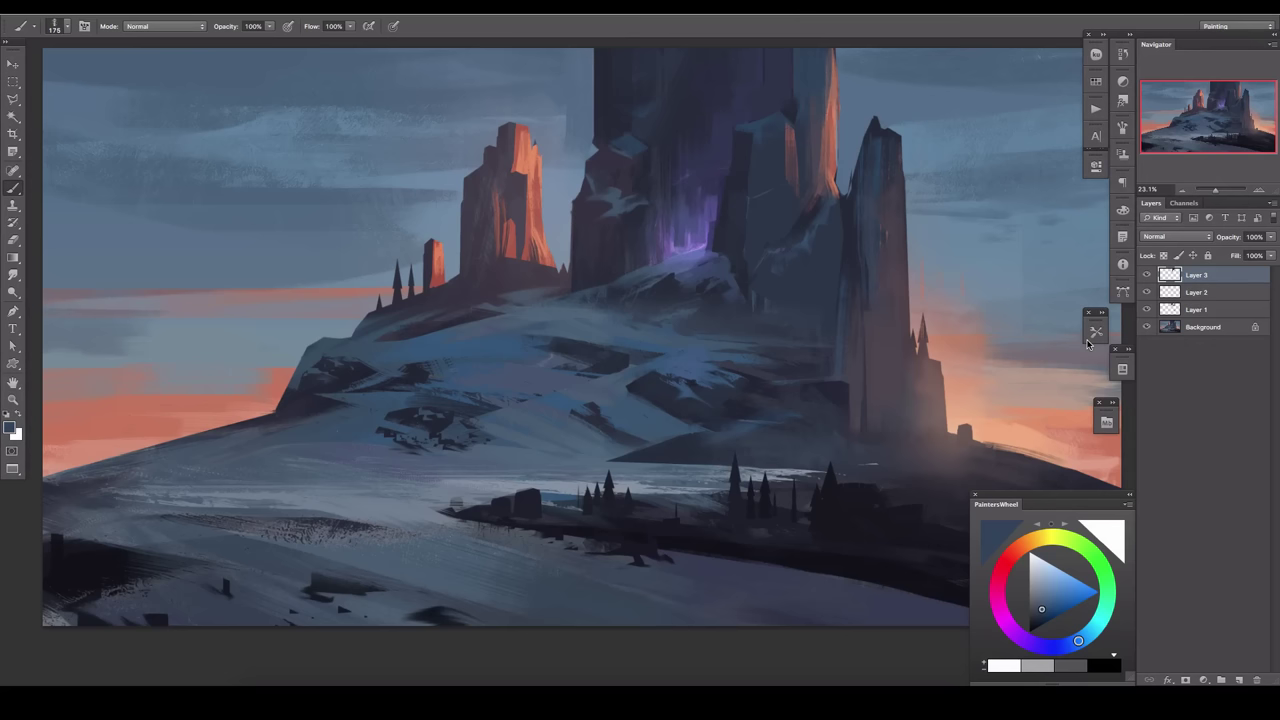
{"action": "key", "text": "ctrl+shift+alt+n"}
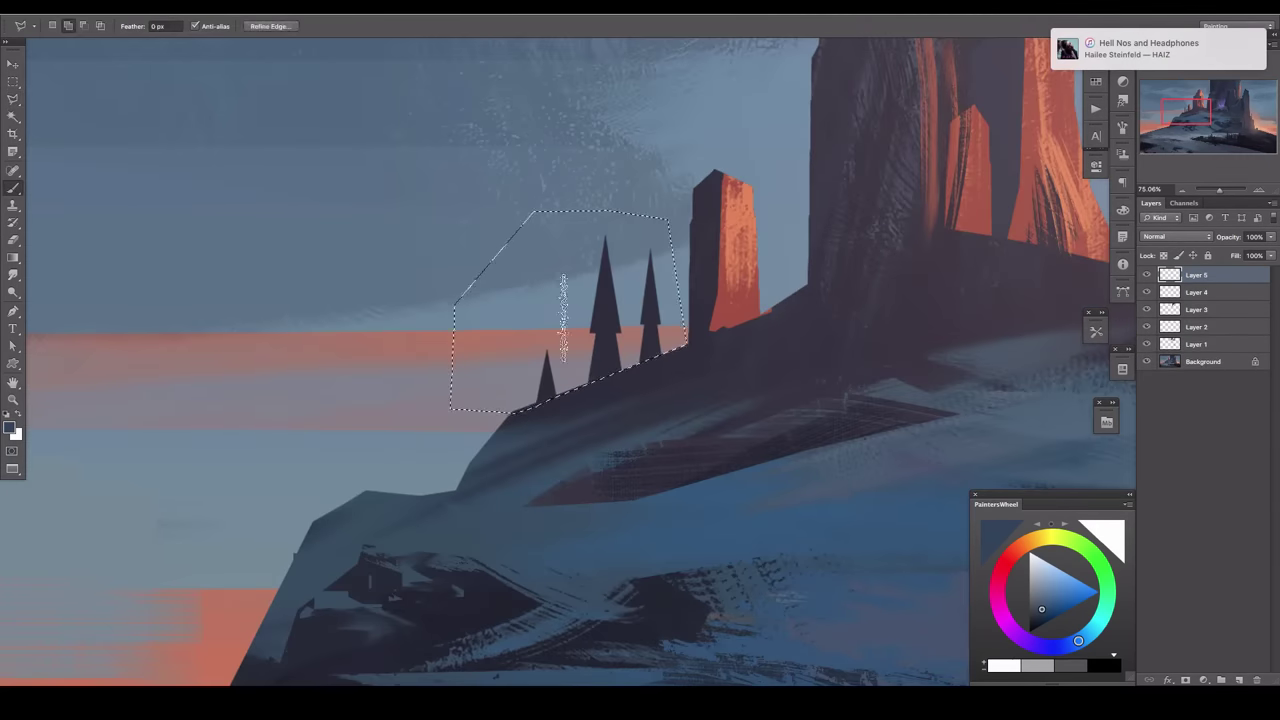
Paint sky colours over the small trees and a light purple rim along the rock edge.
{"action": "mouse_move", "coordinate": [634, 217]}
{"action": "left_mouse_down"}
{"action": "mouse_move", "coordinate": [600, 290]}
{"action": "mouse_move", "coordinate": [610, 385]}
{"action": "mouse_move", "coordinate": [623, 258]}
{"action": "left_mouse_up"}
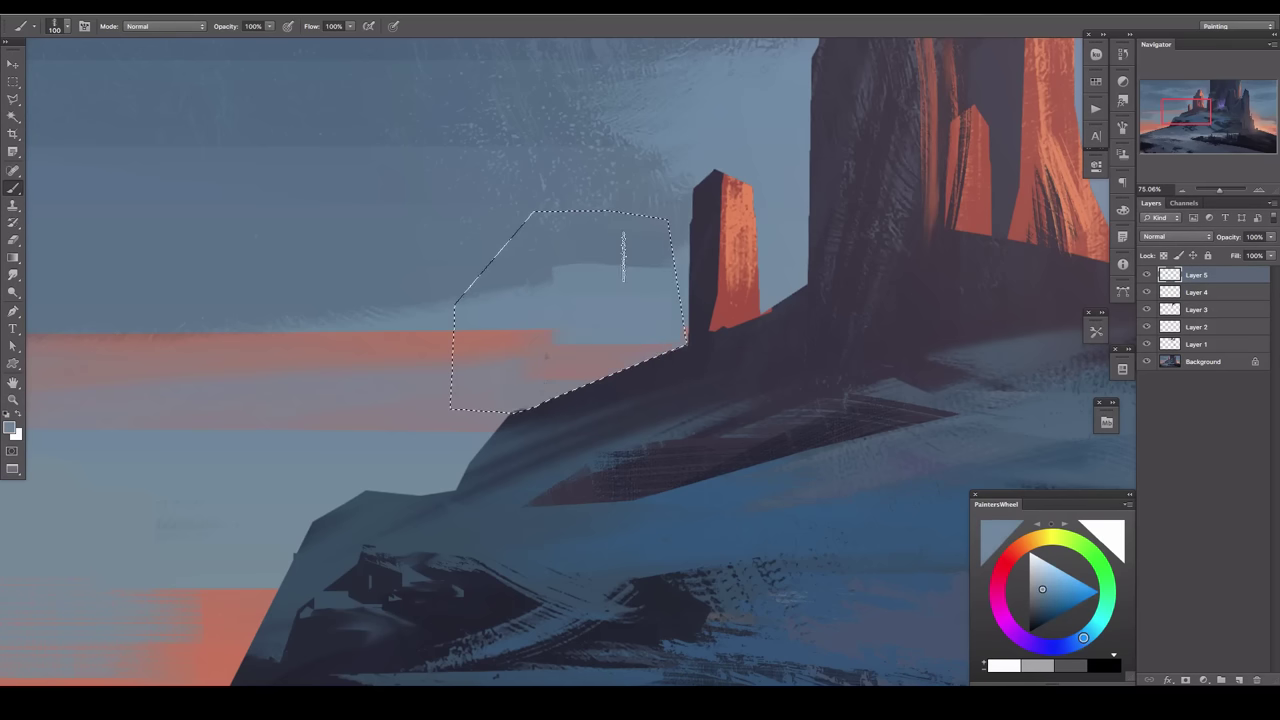
{"action": "key", "text": "Tab"}
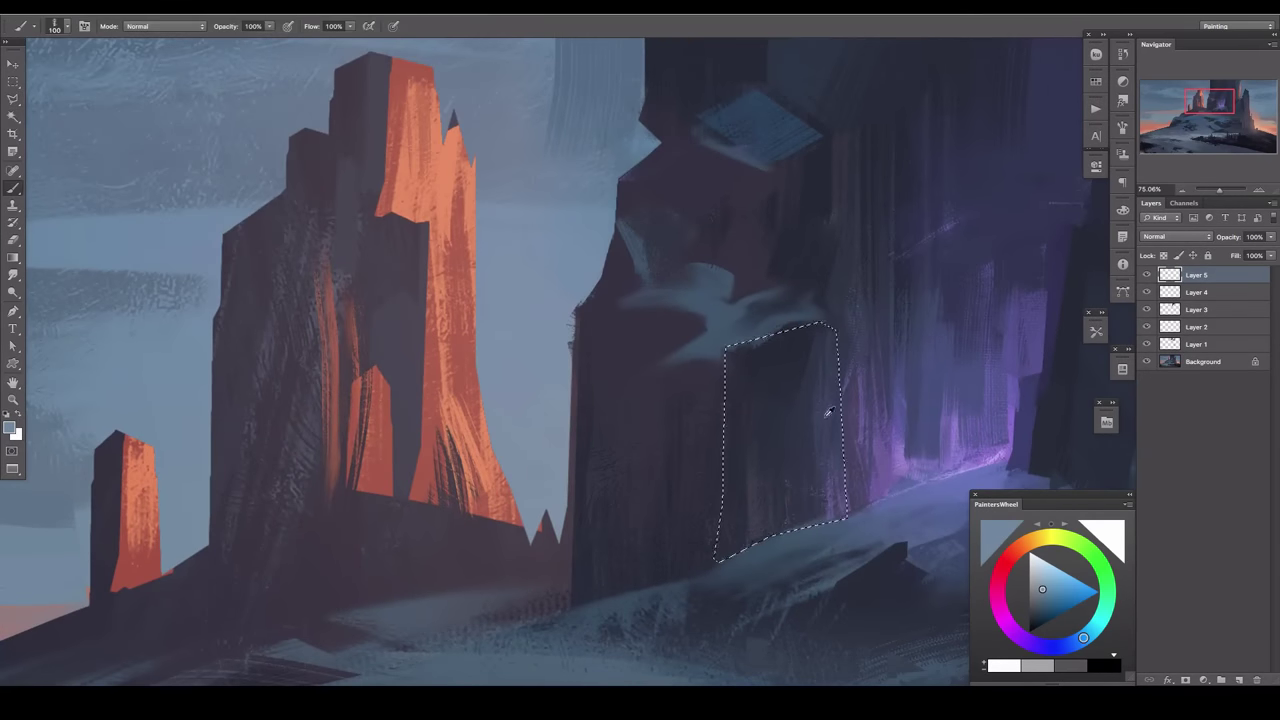
{"action": "left_click_drag", "start_coordinate": [828, 410], "coordinate": [832, 520]}
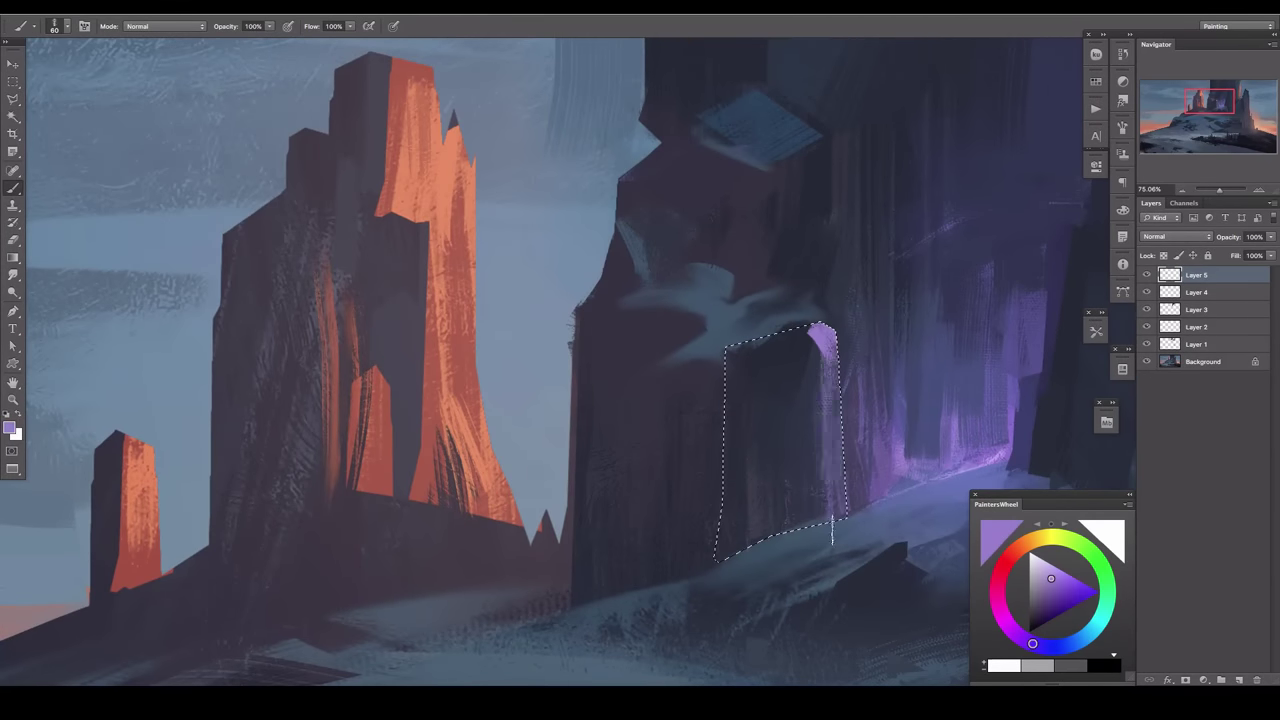
{"action": "key", "text": "ctrl+d"}
Outline part of the dark rock wall and paint shading inside the selection.
{"action": "key", "text": "l"}
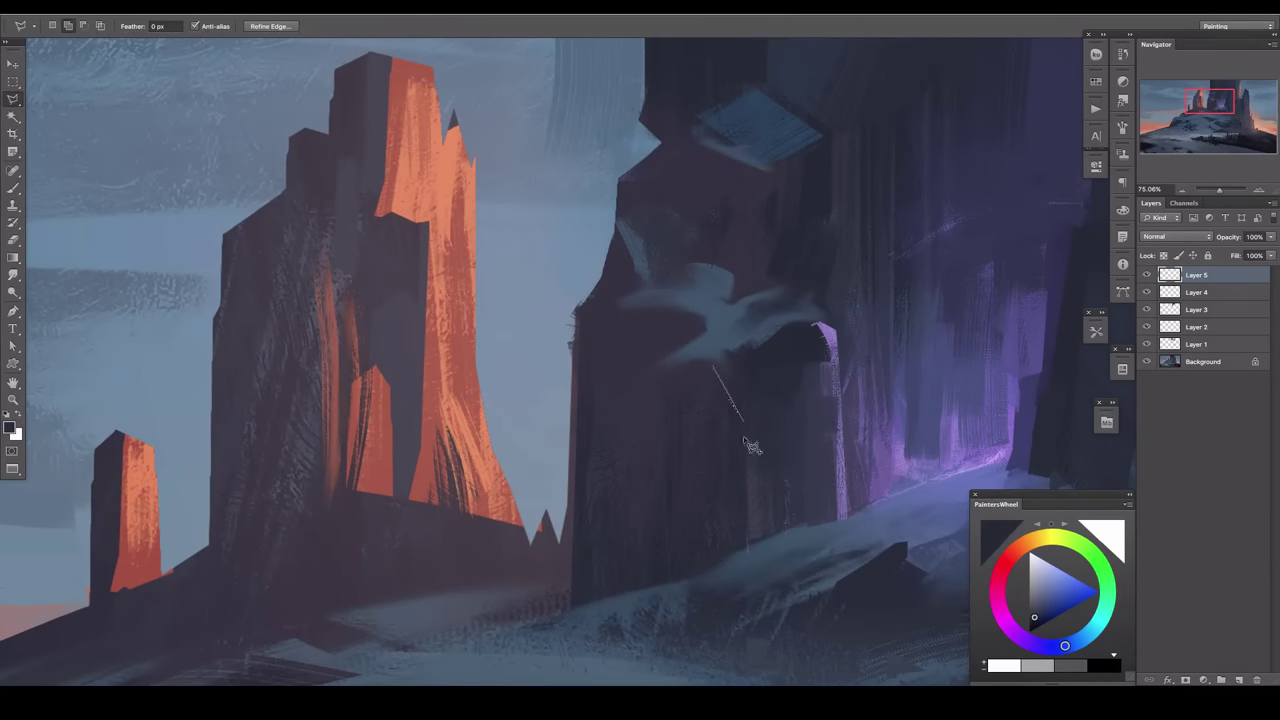
{"action": "left_click", "coordinate": [742, 410]}
{"action": "left_click", "coordinate": [822, 385]}
{"action": "left_click", "coordinate": [822, 522]}
{"action": "double_click", "coordinate": [745, 548]}
{"action": "key", "text": "b"}
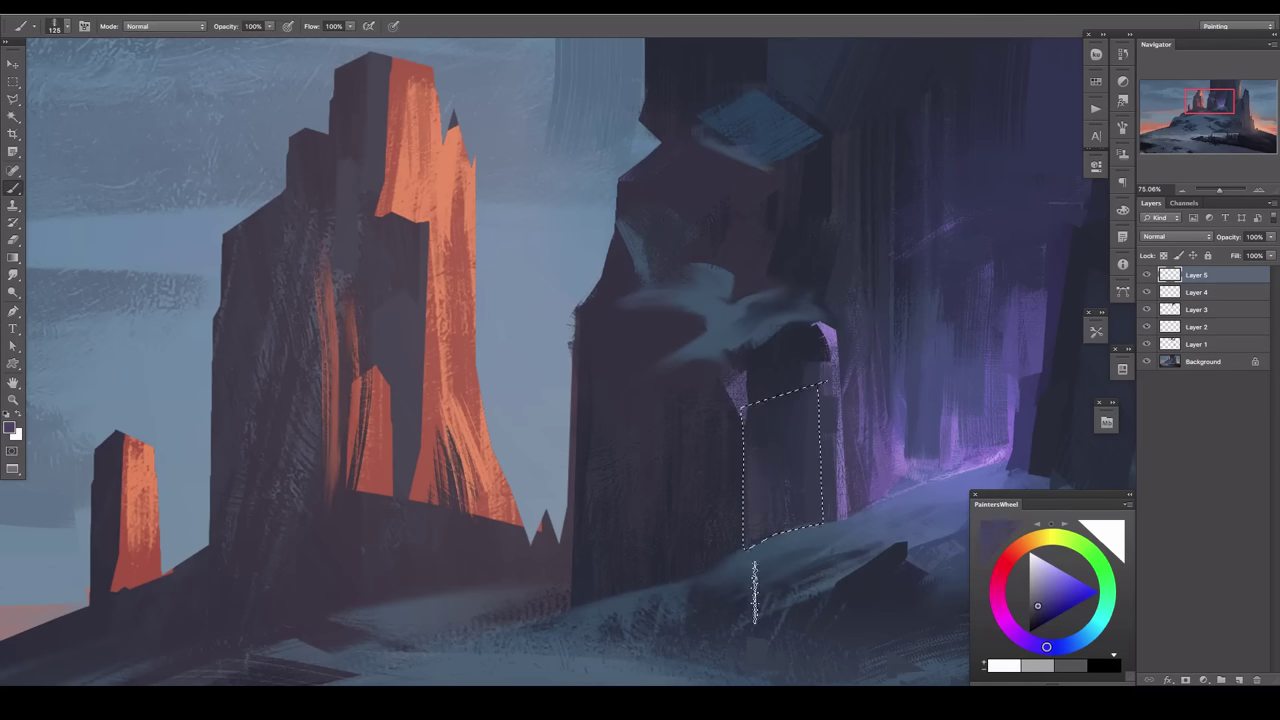
{"action": "left_click_drag", "start_coordinate": [776, 392], "coordinate": [778, 420]}
{"action": "key", "text": "ctrl+d"}
Outline an area of the snowy slope with a polygonal selection, then clear it.
{"action": "key", "text": "e"}
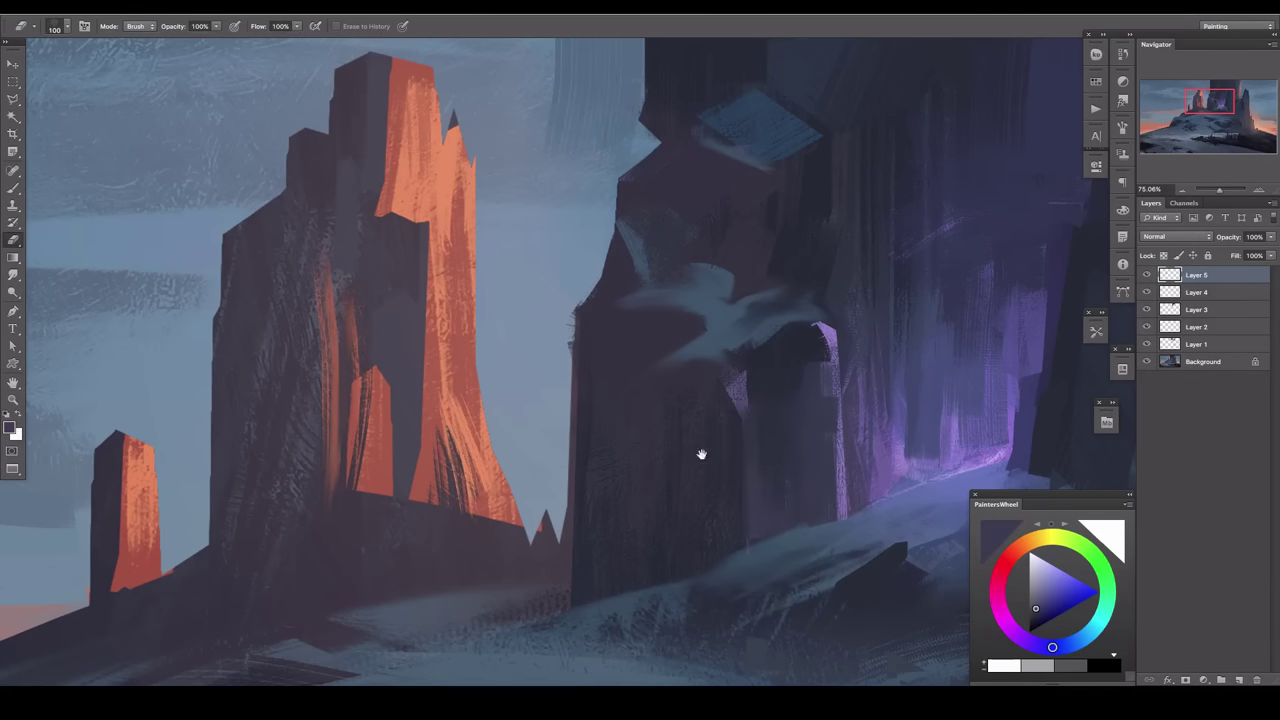
{"action": "scroll", "coordinate": [686, 434], "scroll_direction": "left", "scroll_amount": 5}
{"action": "scroll", "coordinate": [610, 467], "scroll_direction": "down", "scroll_amount": 5}
{"action": "left_click", "coordinate": [522, 492]}
{"action": "left_click", "coordinate": [942, 350]}
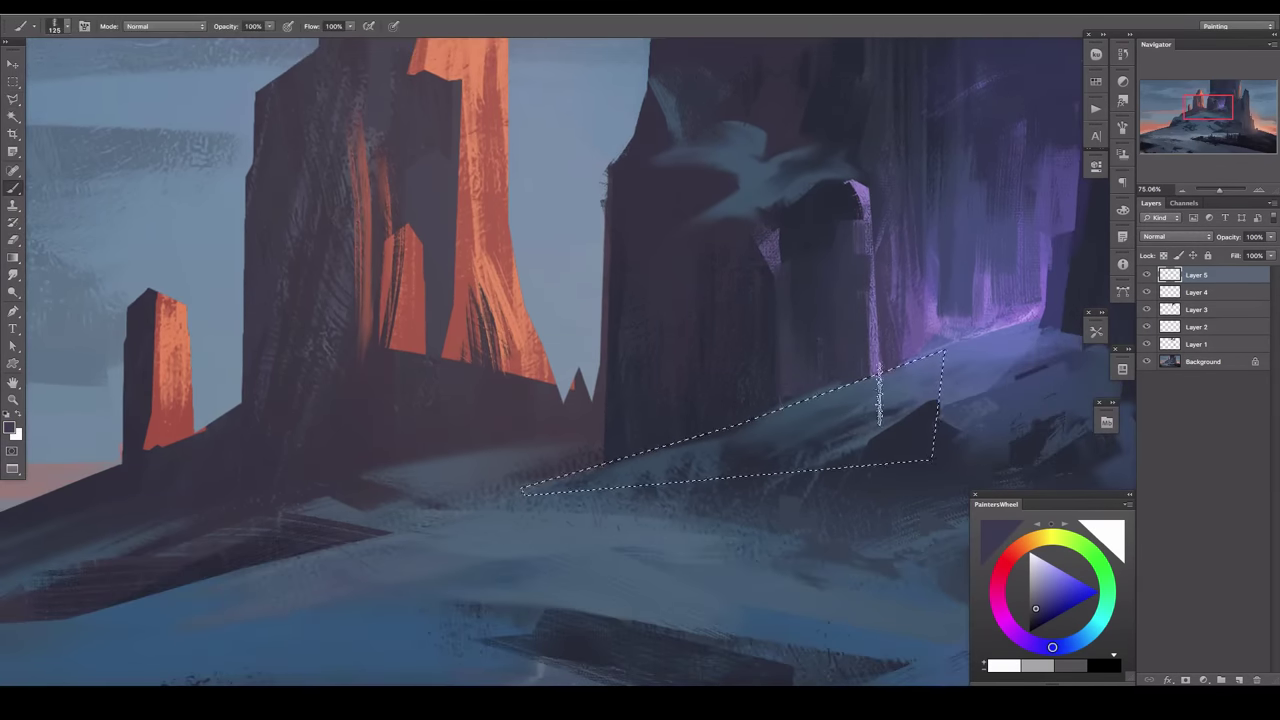
{"action": "double_click", "coordinate": [932, 460]}
{"action": "key", "text": "b"}
{"action": "key", "text": "ctrl+d"}
Fit the whole painting in view and add a new layer for the sky.
{"action": "key", "text": "l"}
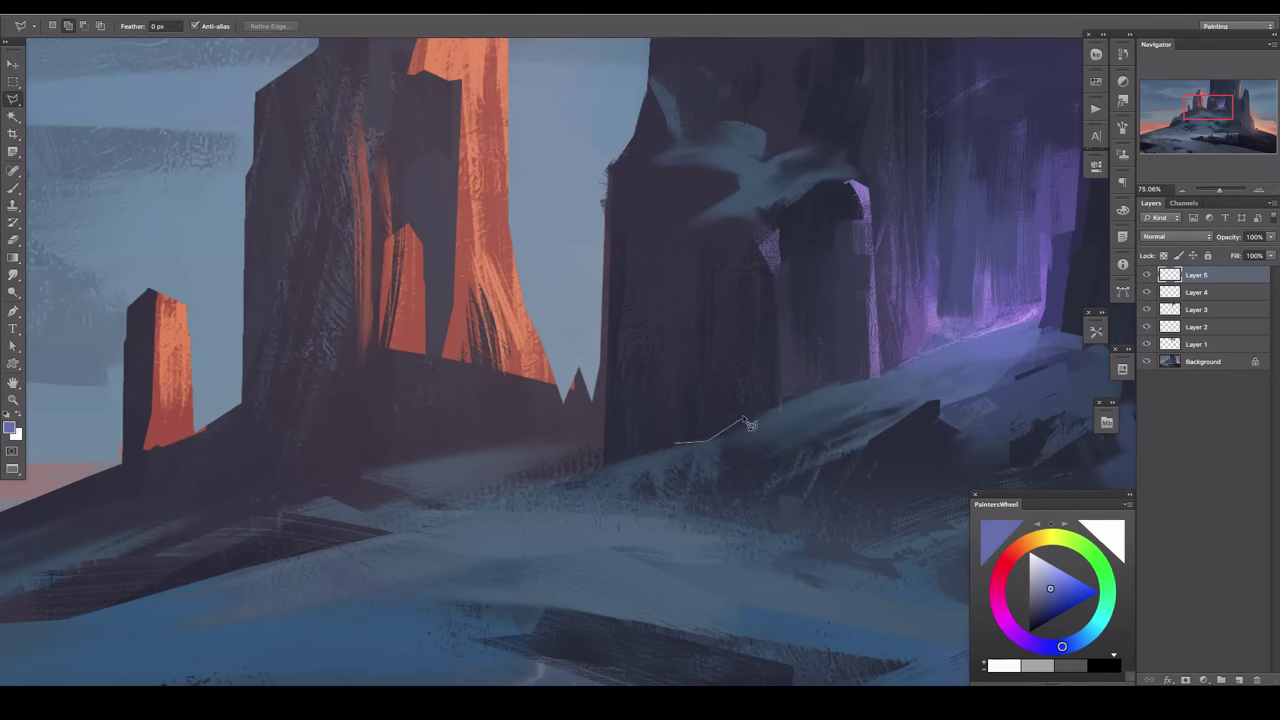
{"action": "key", "text": "b"}
{"action": "scroll", "coordinate": [380, 308], "scroll_direction": "down", "scroll_amount": 5}
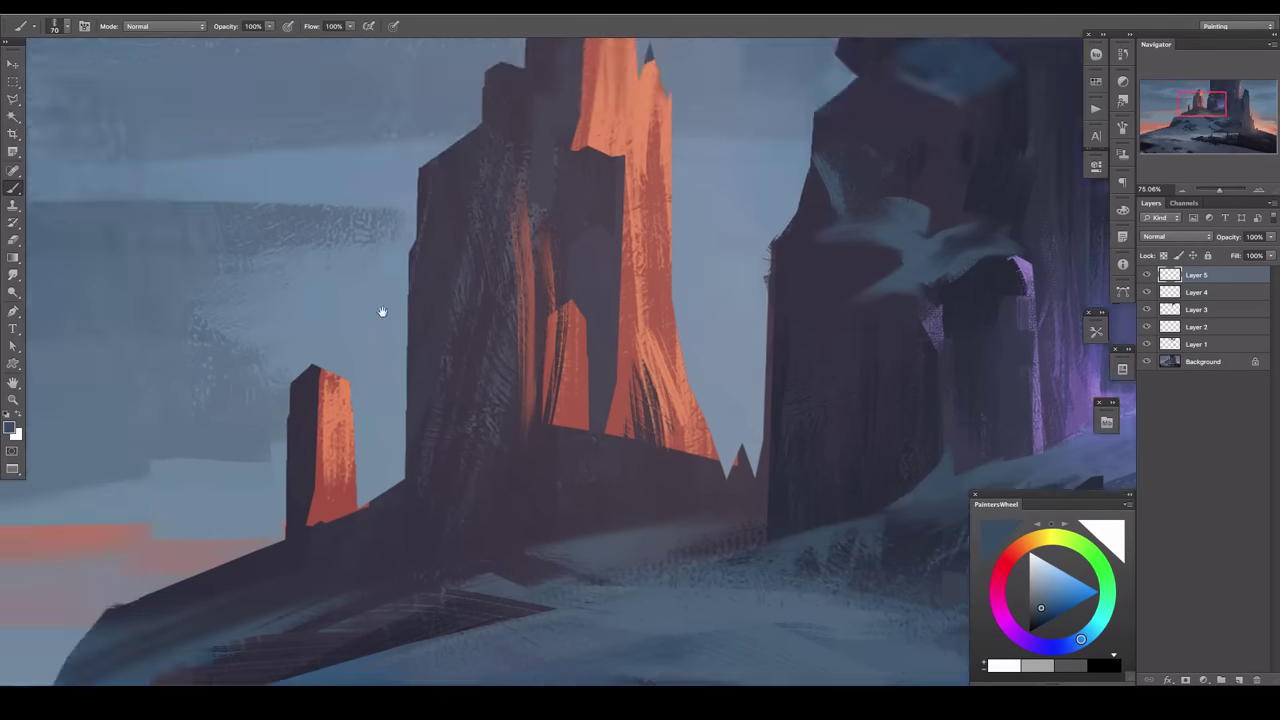
{"action": "scroll", "coordinate": [380, 308], "scroll_direction": "down", "scroll_amount": 5}
{"action": "left_click", "coordinate": [1212, 191]}
{"action": "left_click", "coordinate": [1238, 680]}
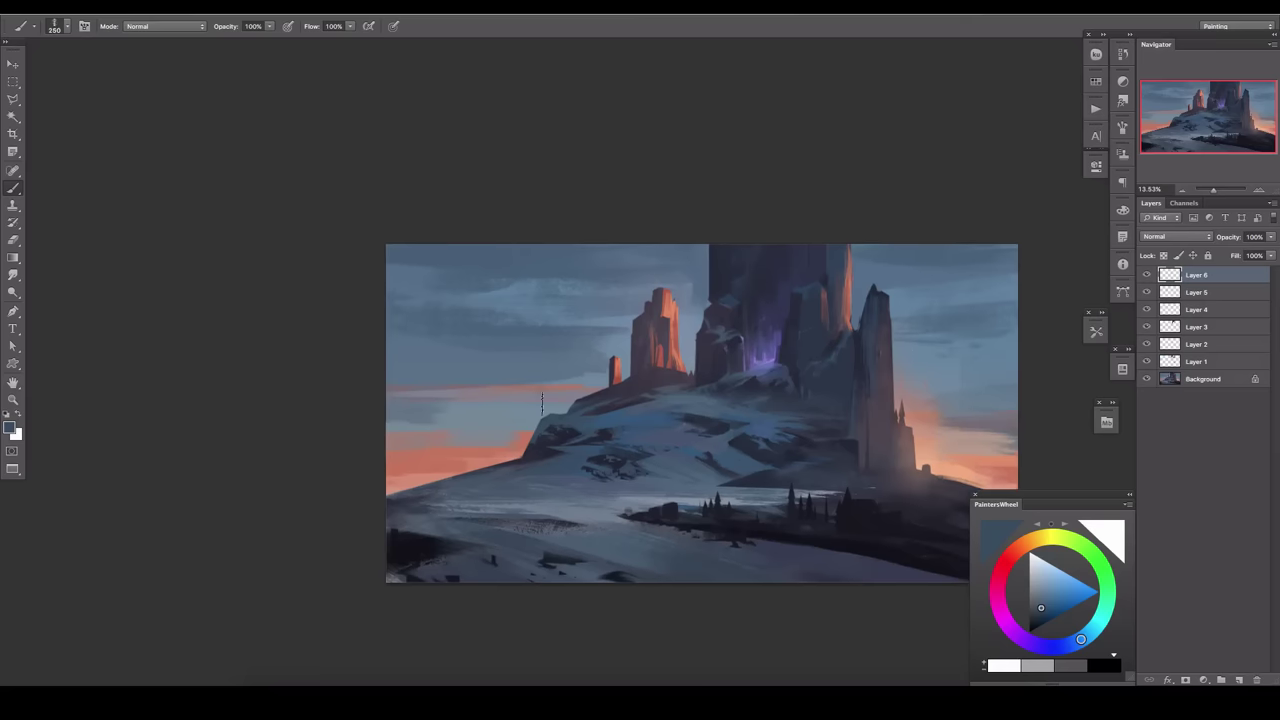
On a new layer, paint a salmon sunset streak and stretch it into a long band.
{"action": "key", "text": "bracketright"}
{"action": "key", "text": "bracketright"}
{"action": "left_click", "coordinate": [1238, 680]}
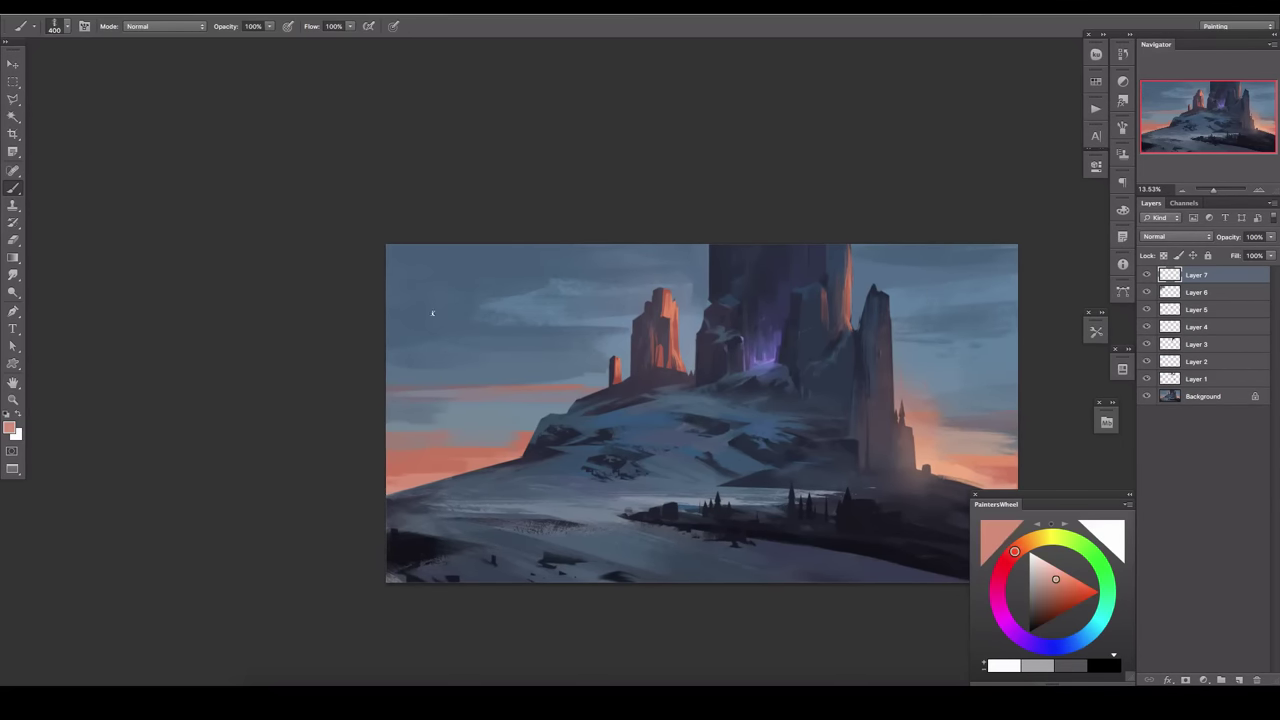
{"action": "left_click", "coordinate": [455, 318]}
{"action": "key", "text": "r"}
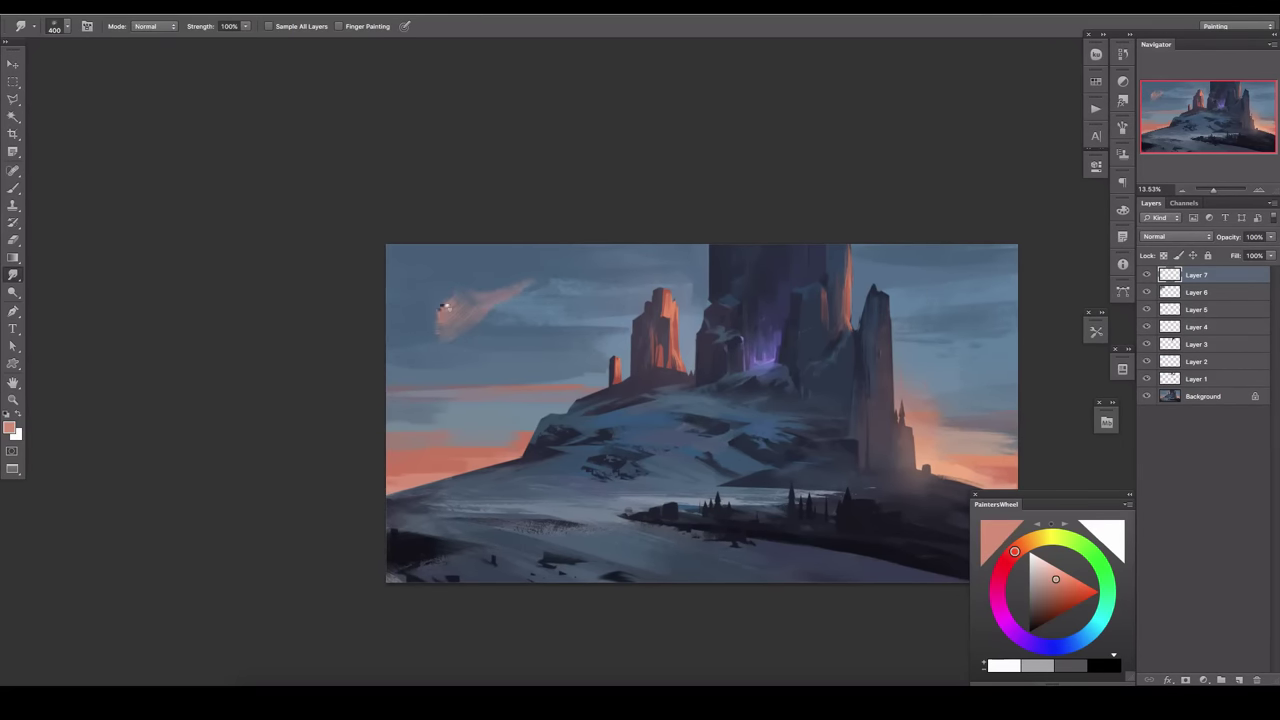
{"action": "key", "text": "e"}
{"action": "key", "text": "v"}
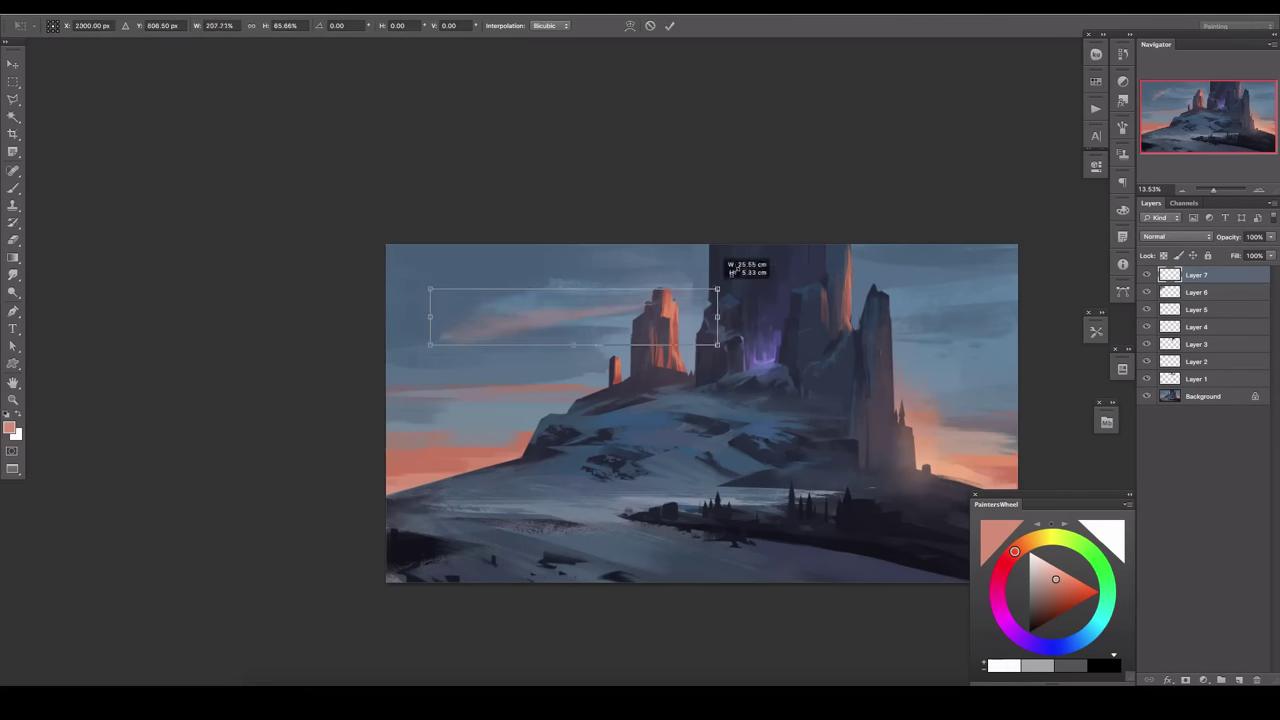
{"action": "mouse_move", "coordinate": [420, 266]}
{"action": "left_mouse_down"}
{"action": "mouse_move", "coordinate": [424, 322]}
{"action": "mouse_move", "coordinate": [436, 306]}
{"action": "left_mouse_up"}
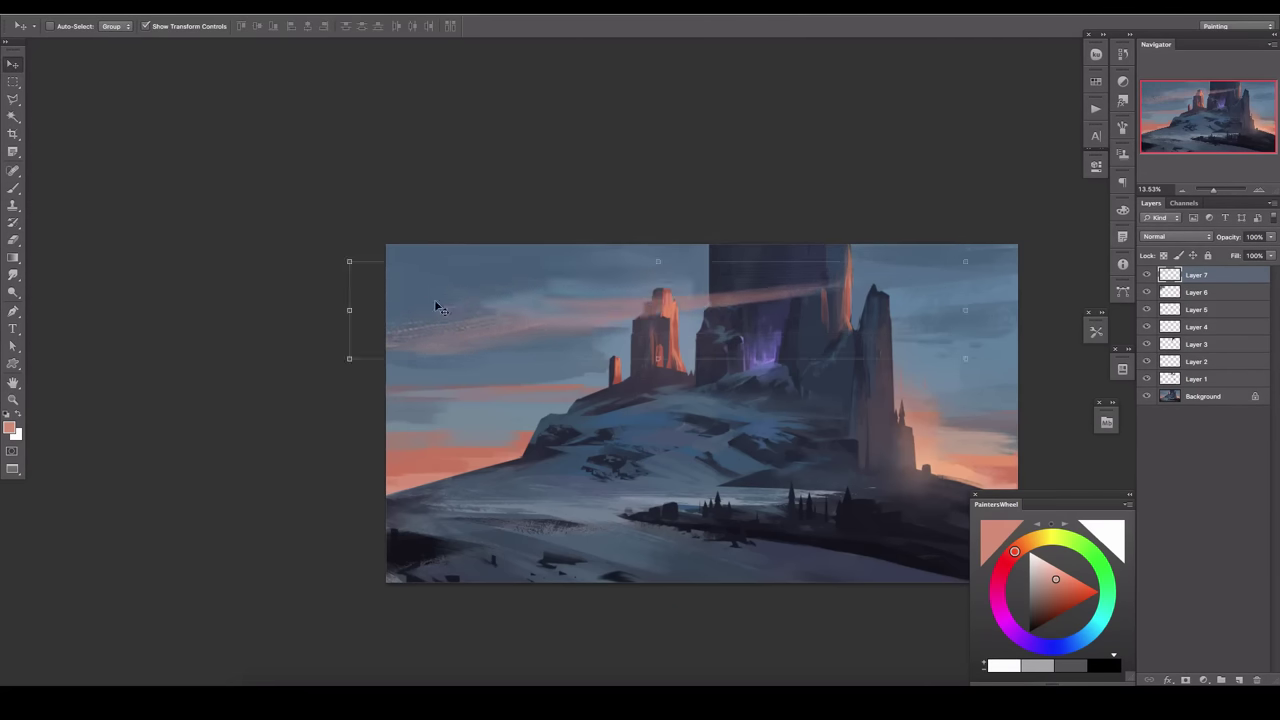
Use Blend If to hide the streak where it crosses the dark castle.
{"action": "double_click", "coordinate": [1240, 274]}
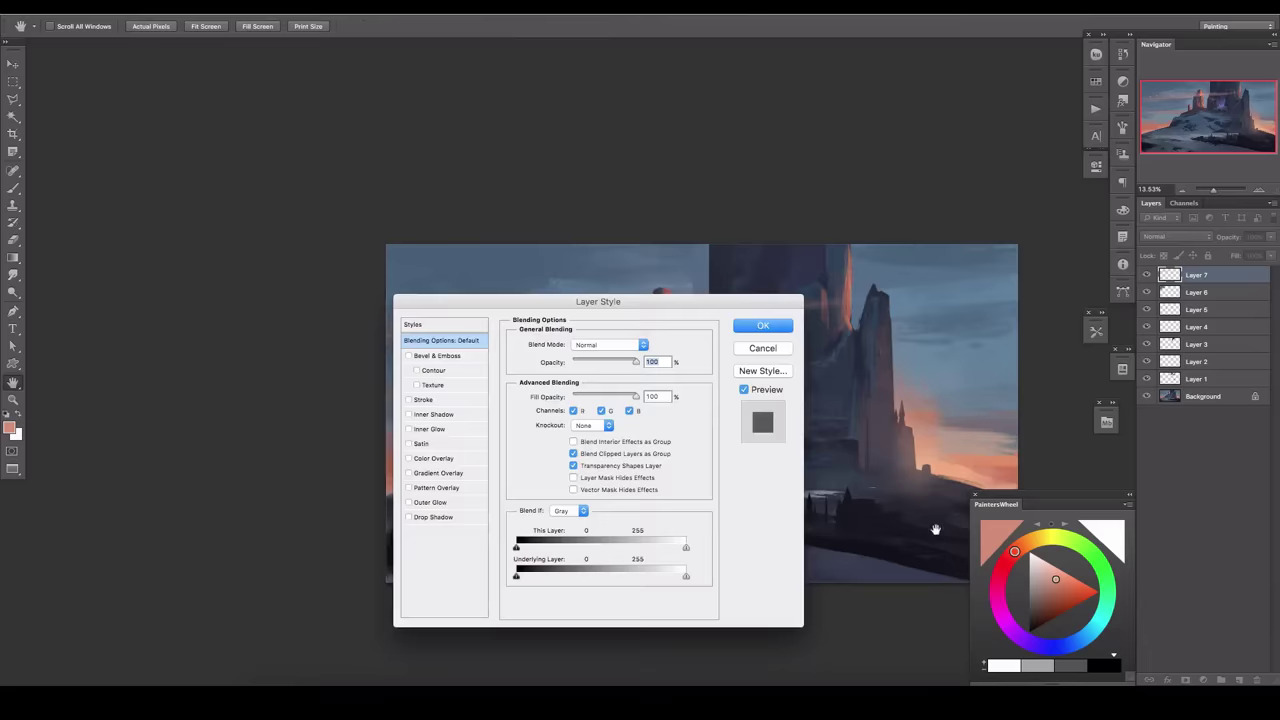
{"action": "mouse_move", "coordinate": [970, 644]}
{"action": "left_mouse_down"}
{"action": "mouse_move", "coordinate": [1008, 644]}
{"action": "mouse_move", "coordinate": [997, 642]}
{"action": "left_mouse_up"}
{"action": "key", "text": "Return"}
{"action": "key", "text": "b"}
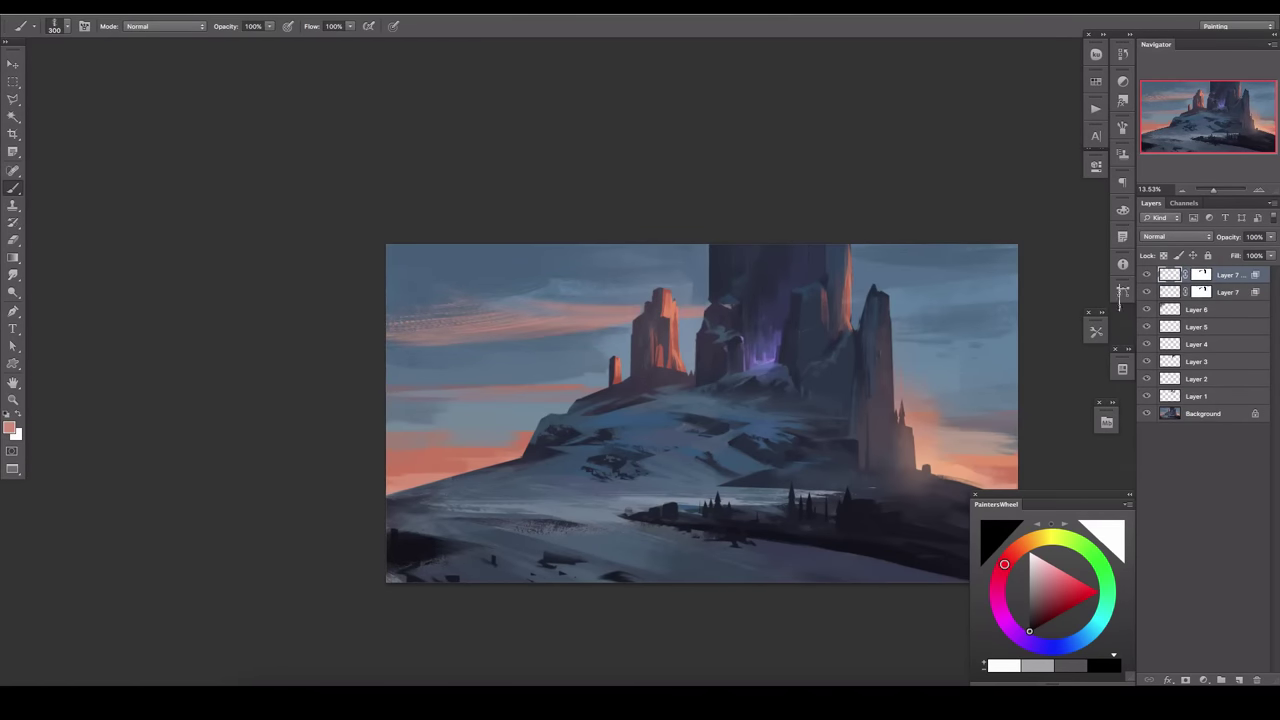
Duplicate the streak layer, enlarge it across the sky, delete its mask, and flip it horizontally.
{"action": "key", "text": "ctrl+j"}
{"action": "key", "text": "ctrl+t"}
{"action": "mouse_move", "coordinate": [57, 100]}
{"action": "left_mouse_down"}
{"action": "mouse_move", "coordinate": [134, 91]}
{"action": "mouse_move", "coordinate": [384, 108]}
{"action": "left_mouse_up"}
{"action": "right_click", "coordinate": [1200, 274]}
{"action": "left_click", "coordinate": [1100, 294]}
{"action": "key", "text": "Return"}
{"action": "left_click", "coordinate": [130, 5]}
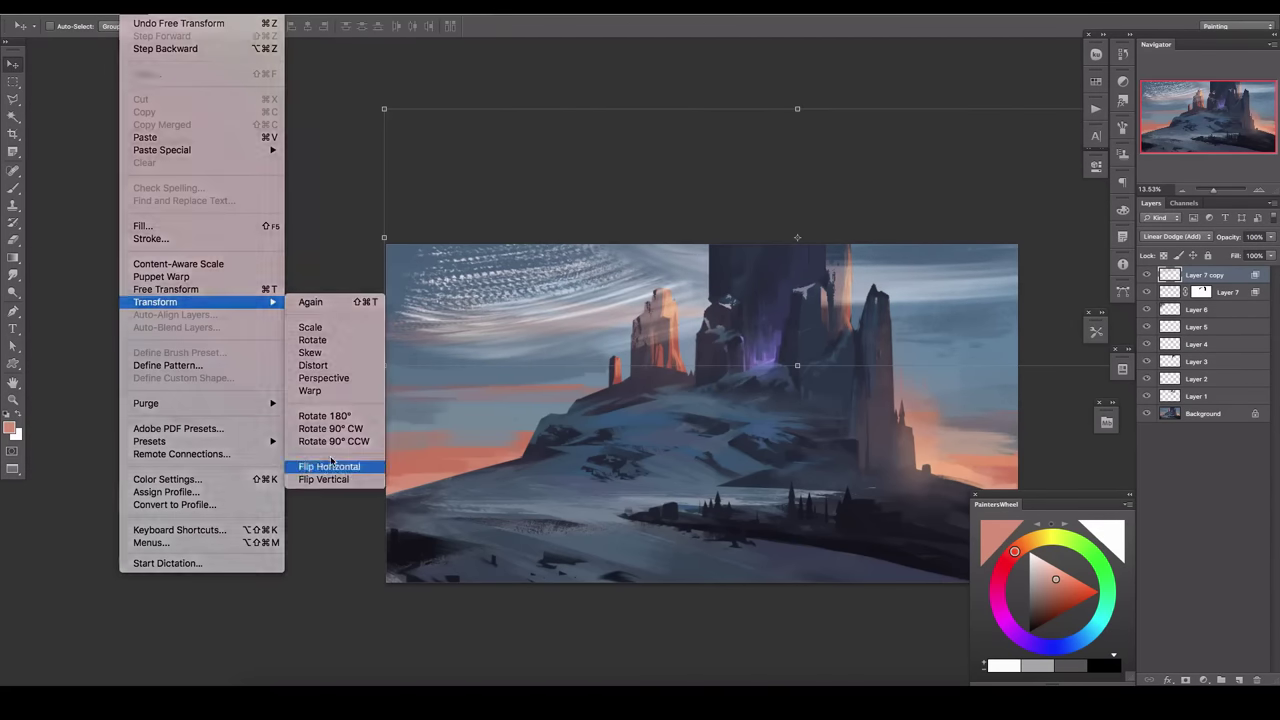
{"action": "left_click", "coordinate": [343, 471]}
Tilt the copied streaks slightly and set the copy's opacity to 43%.
{"action": "key", "text": "ctrl+t"}
{"action": "left_click_drag", "start_coordinate": [1037, 366], "coordinate": [1042, 315]}
{"action": "key", "text": "Return"}
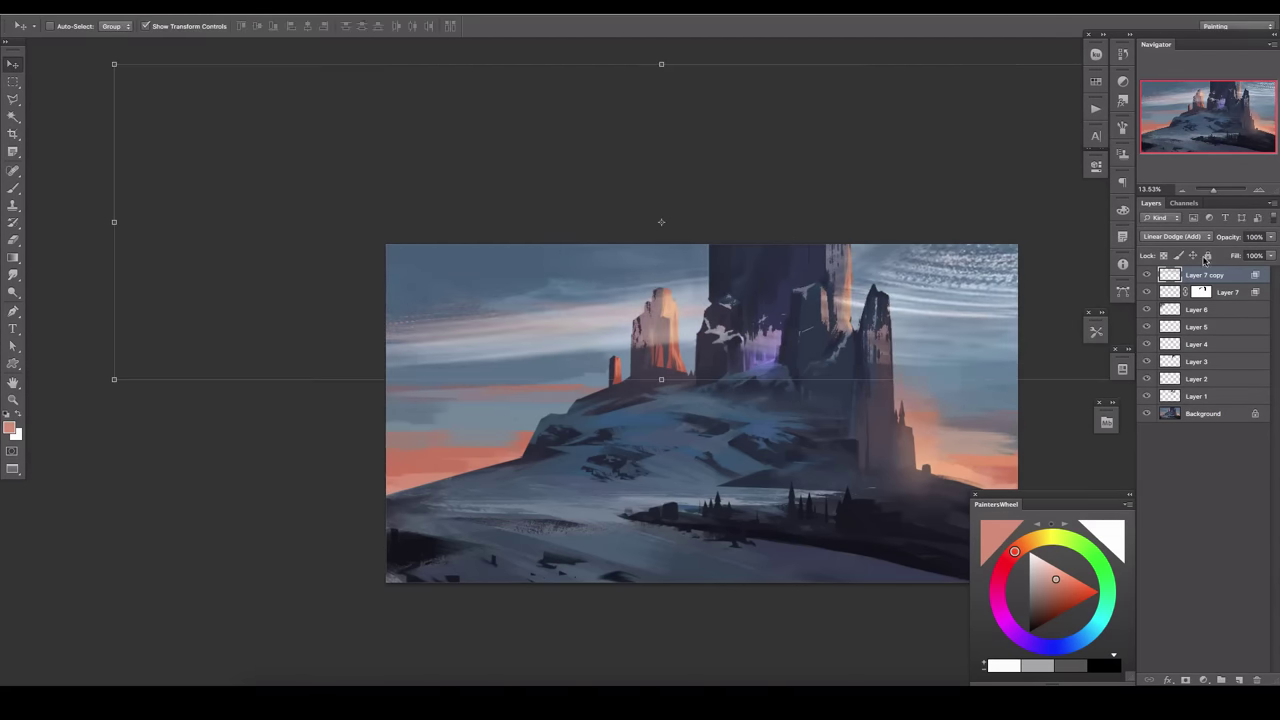
{"action": "key", "text": "4"}
{"action": "key", "text": "3"}
Add a mask to the copy and paint black to hide the streaks around the rock spires.
{"action": "left_click", "coordinate": [1185, 680]}
{"action": "key", "text": "b"}
{"action": "key", "text": "d"}
{"action": "key", "text": "x"}
{"action": "left_click_drag", "start_coordinate": [613, 310], "coordinate": [641, 283]}
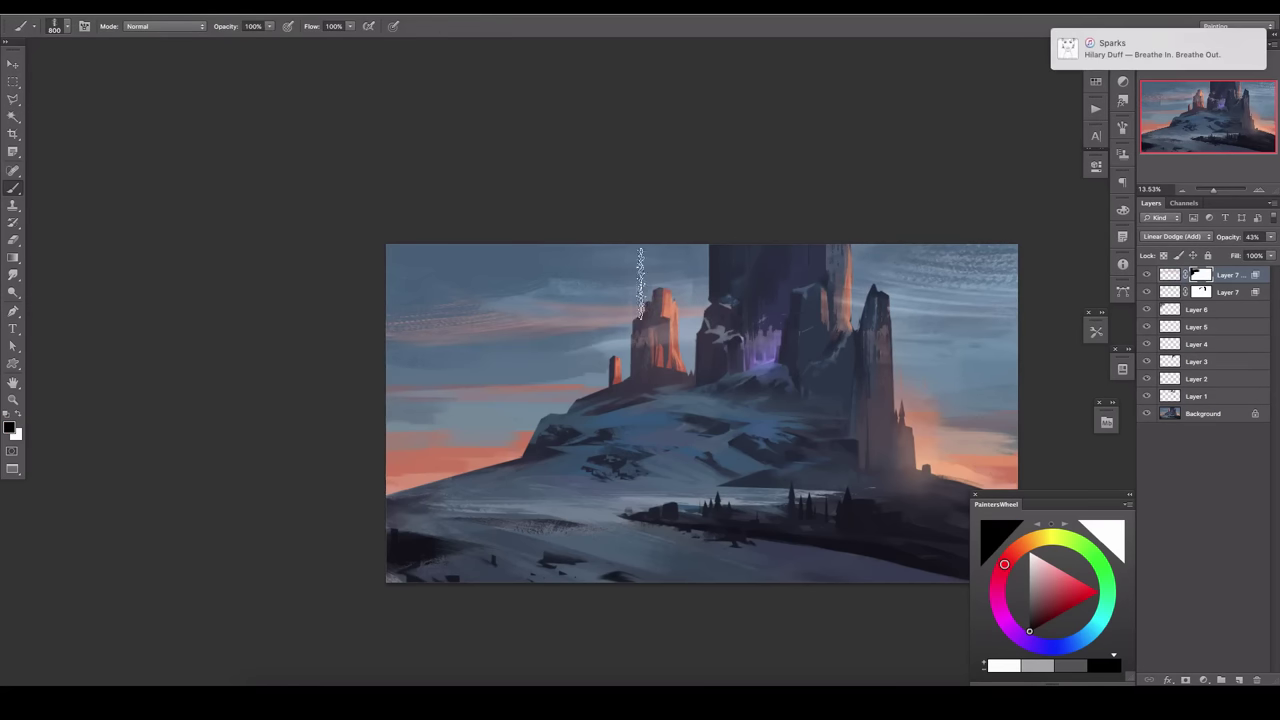
{"action": "left_click_drag", "start_coordinate": [760, 340], "coordinate": [836, 252]}
{"action": "key", "text": "bracketleft"}
{"action": "key", "text": "bracketleft"}
{"action": "left_click_drag", "start_coordinate": [873, 300], "coordinate": [873, 340]}
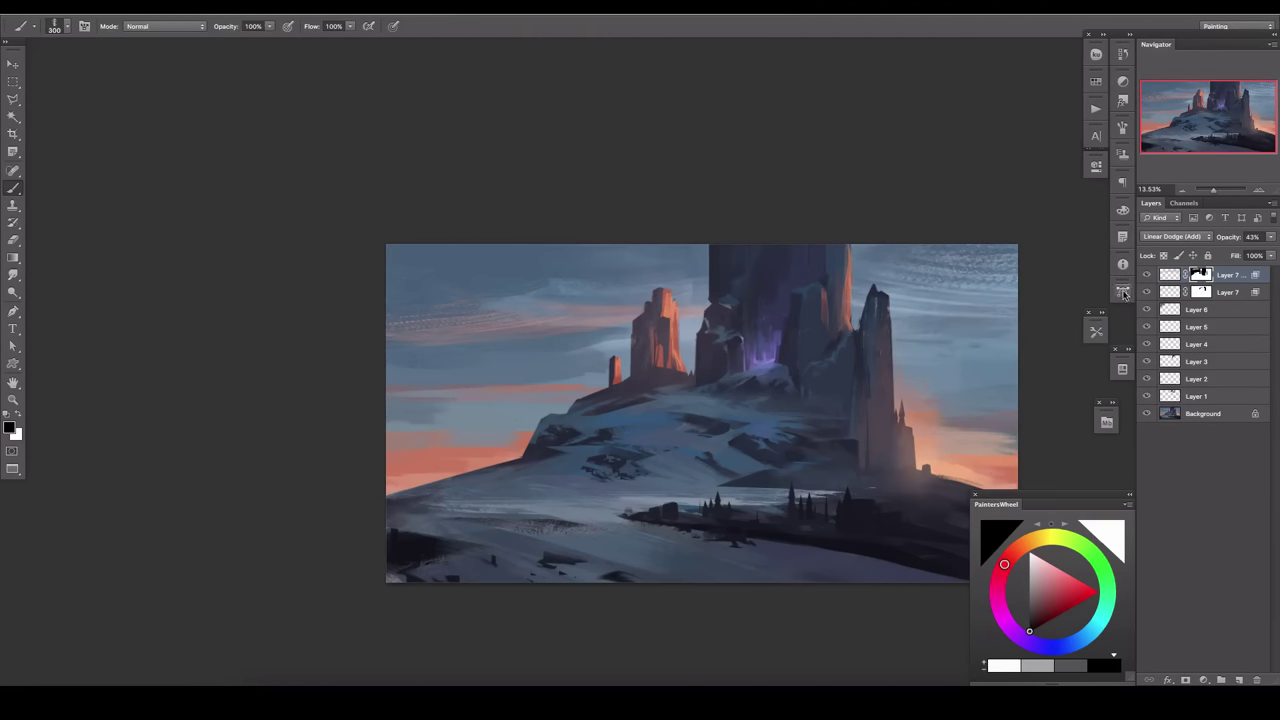
{"action": "key", "text": "x"}
{"action": "key", "text": "bracketright"}
{"action": "left_click_drag", "start_coordinate": [563, 337], "coordinate": [433, 356]}
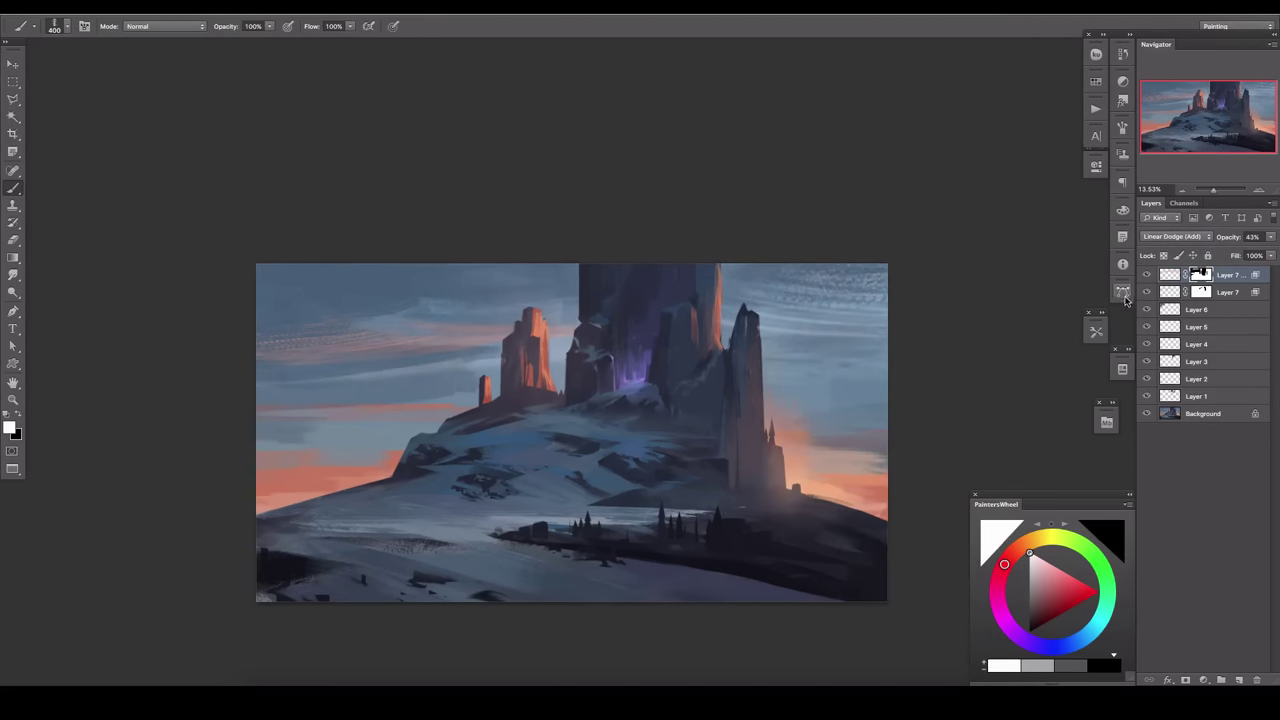
Use a layers-panel context menu, then hide and restore the panels to review the painting.
{"action": "right_click", "coordinate": [1220, 600]}
{"action": "left_click", "coordinate": [1154, 615]}
{"action": "key", "text": "Tab"}
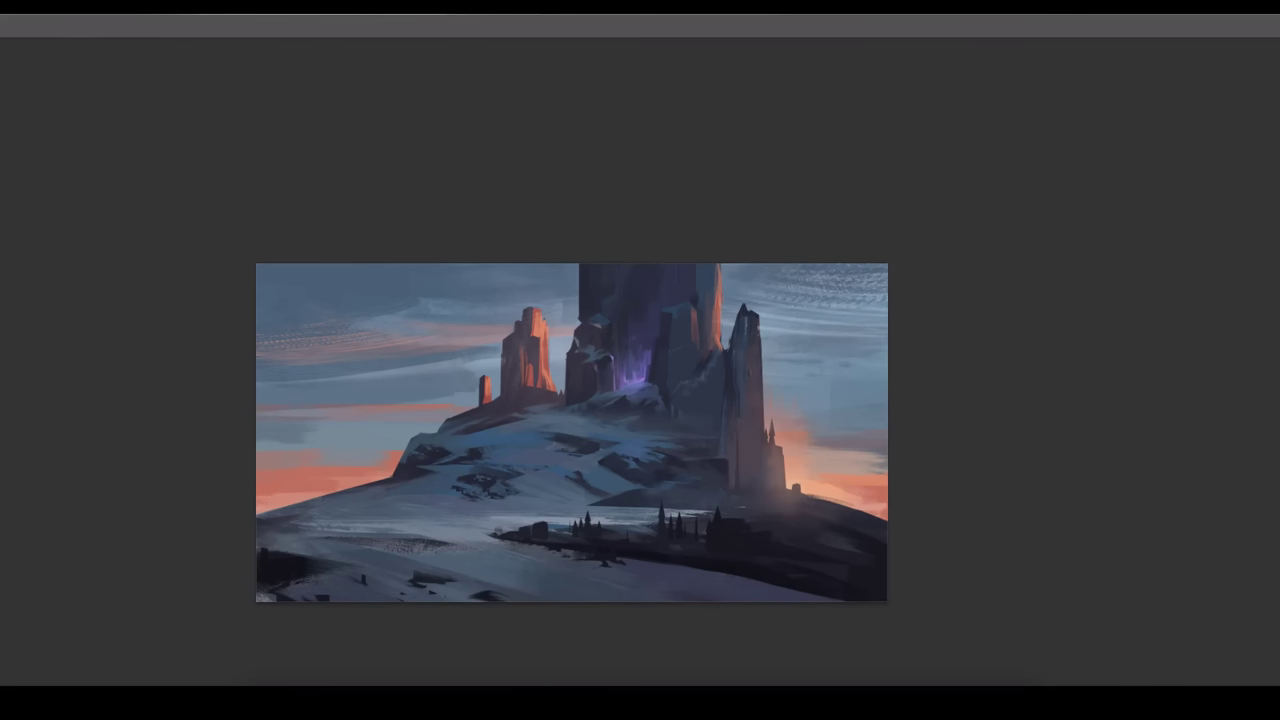
{"action": "key", "text": "Tab"}
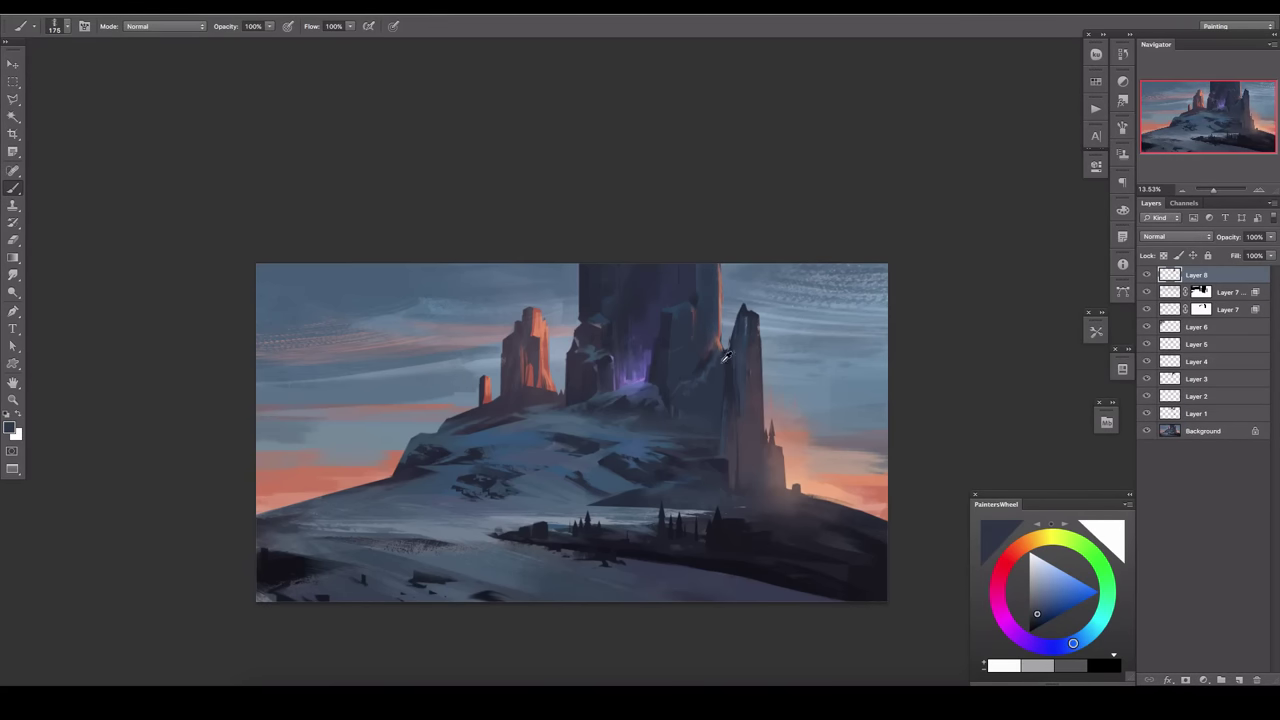
Outline the lower-left hill edge on a new layer and mirror the canvas to check composition.
{"action": "left_click_drag", "start_coordinate": [726, 356], "coordinate": [833, 345]}
{"action": "key", "text": "ctrl+shift+alt+n"}
{"action": "key", "text": "l"}
{"action": "left_click_drag", "start_coordinate": [362, 498], "coordinate": [487, 460]}
{"action": "key", "text": "b"}
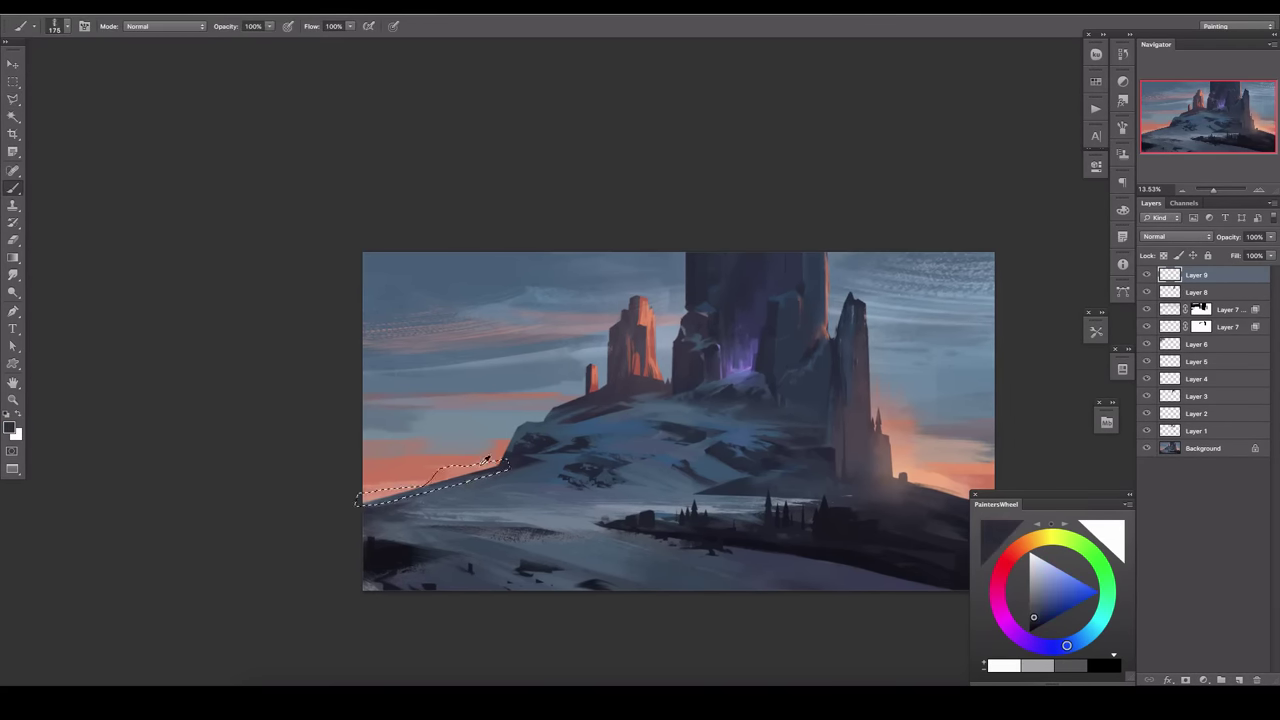
{"action": "key", "text": "ctrl+shift+h"}
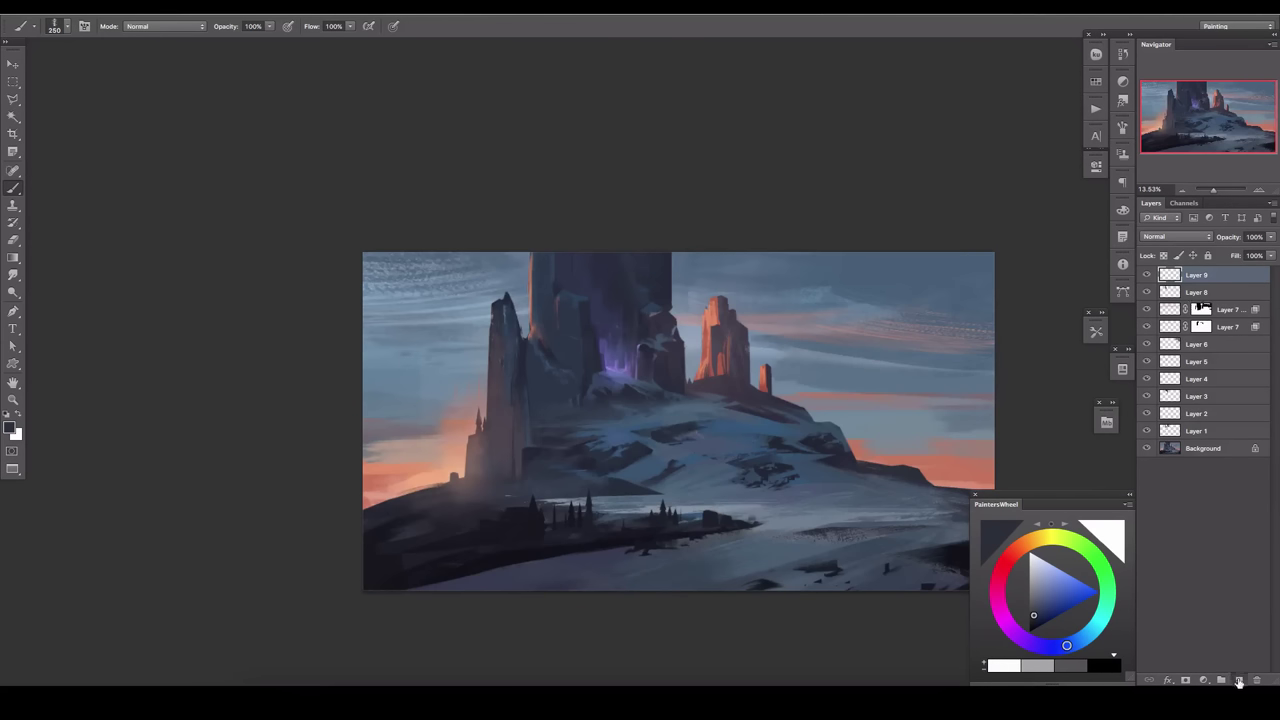
Add a Linear Dodge (Add) layer with a low-opacity orange radial glow behind the tall spire.
{"action": "key", "text": "ctrl+shift+alt+n"}
{"action": "left_click", "coordinate": [1178, 236]}
{"action": "left_click", "coordinate": [1165, 343]}
{"action": "key", "text": "g"}
{"action": "left_click", "coordinate": [1015, 553]}
{"action": "left_click_drag", "start_coordinate": [1015, 553], "coordinate": [1009, 557]}
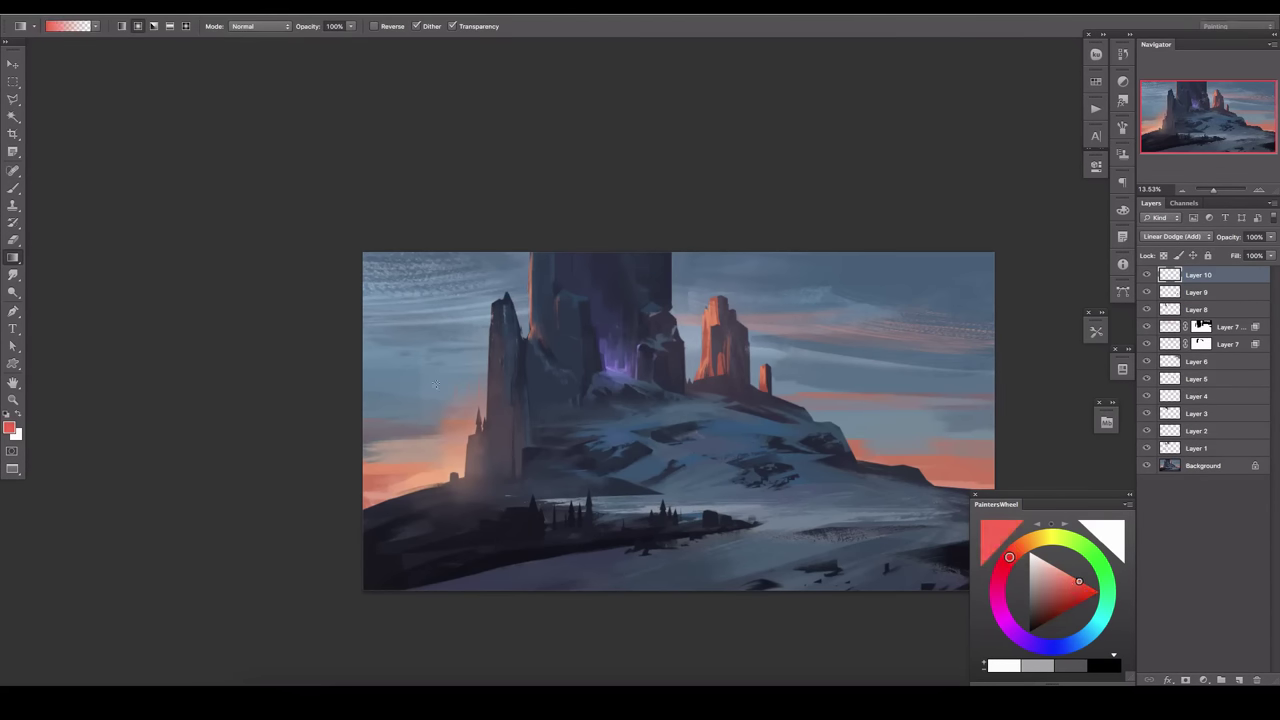
{"action": "left_click_drag", "start_coordinate": [470, 460], "coordinate": [570, 440]}
{"action": "left_click", "coordinate": [1270, 236]}
{"action": "left_click_drag", "start_coordinate": [1266, 250], "coordinate": [1218, 258]}
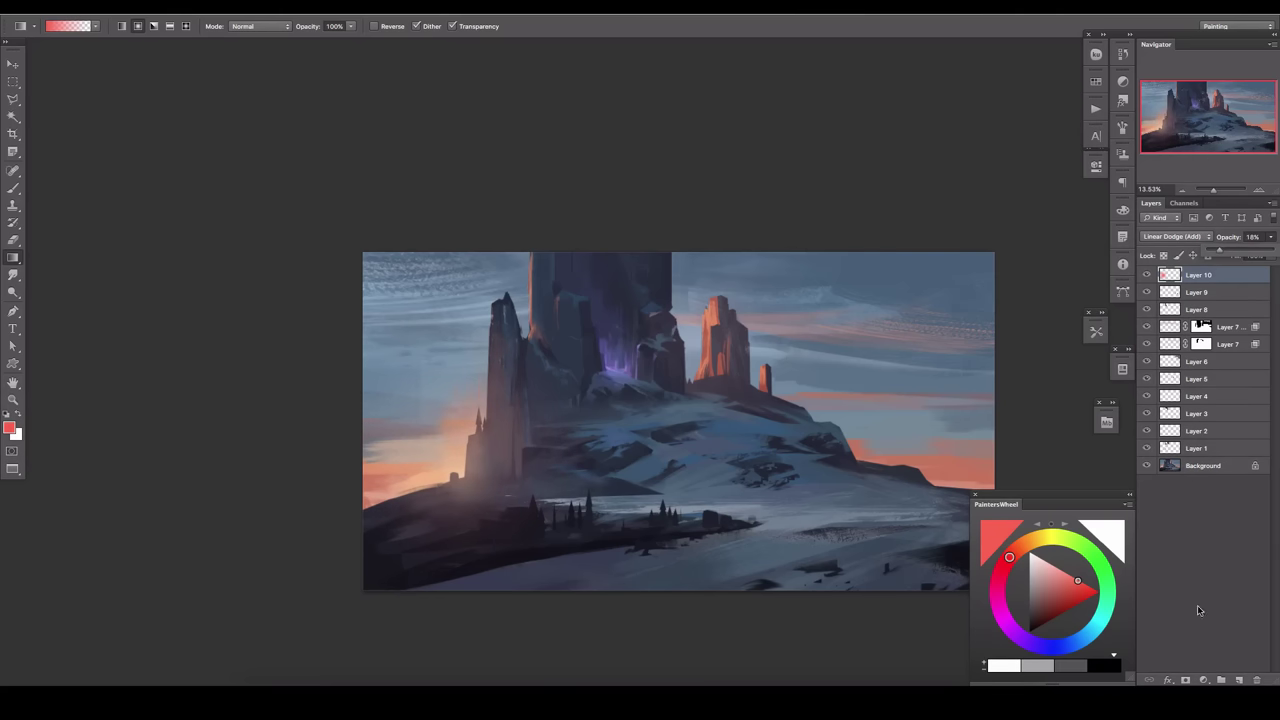
On a new layer, select the hill ridge below the spire and paint dark shading into it.
{"action": "key", "text": "ctrl+shift+alt+n"}
{"action": "scroll", "coordinate": [457, 508], "scroll_direction": "up", "scroll_amount": 3}
{"action": "key", "text": "l"}
{"action": "left_click", "coordinate": [333, 490]}
{"action": "left_click", "coordinate": [410, 505]}
{"action": "left_click", "coordinate": [675, 420]}
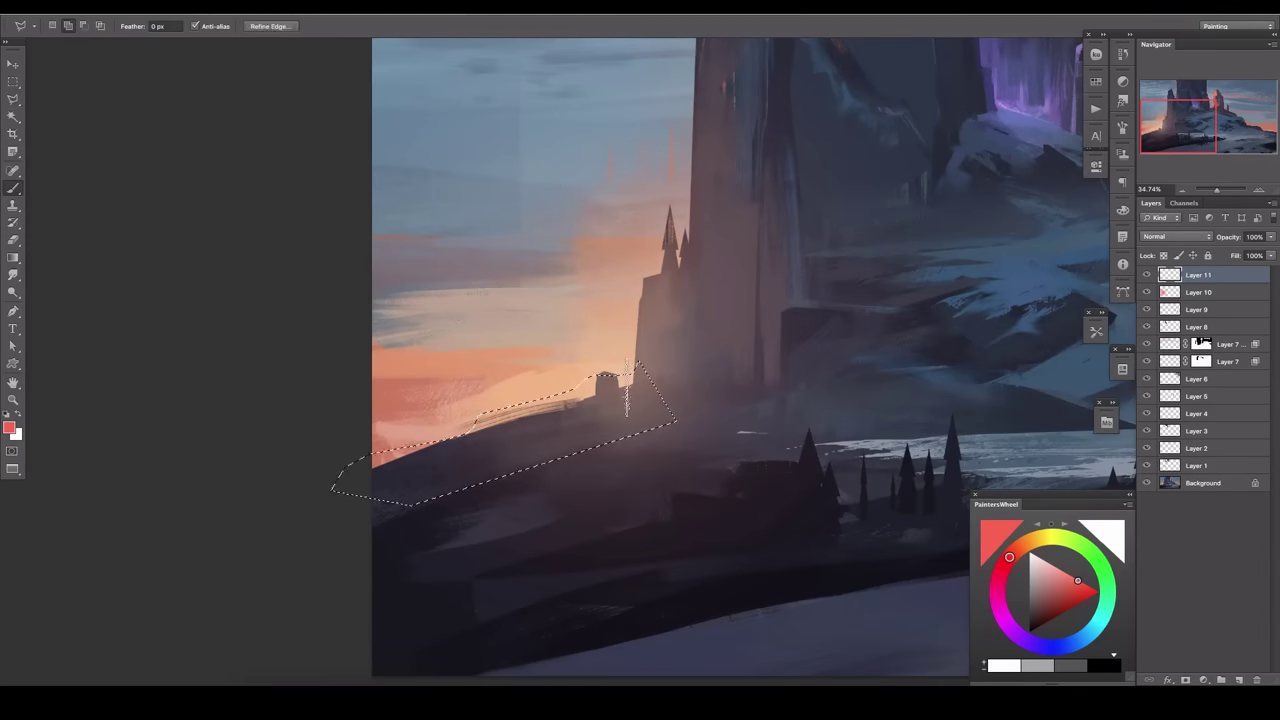
{"action": "key", "text": "b"}
{"action": "mouse_move", "coordinate": [650, 395]}
{"action": "left_mouse_down"}
{"action": "mouse_move", "coordinate": [600, 390]}
{"action": "mouse_move", "coordinate": [480, 445]}
{"action": "left_mouse_up"}
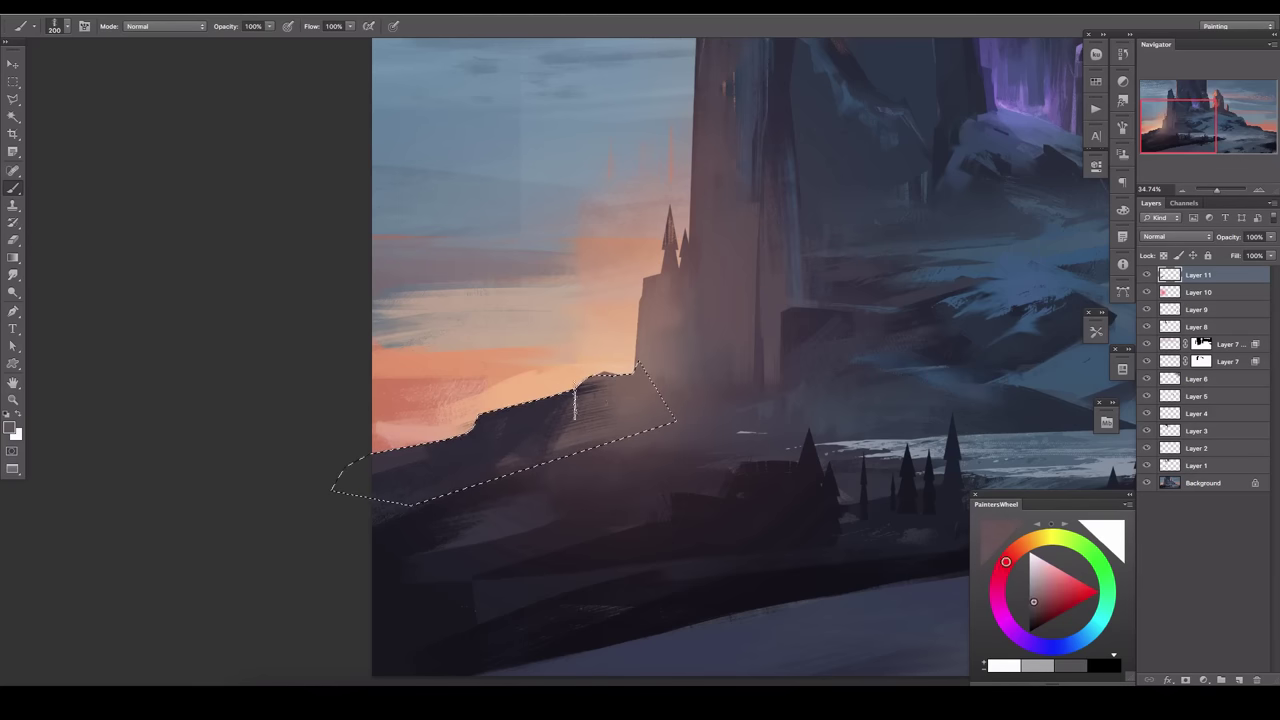
{"action": "left_click_drag", "start_coordinate": [512, 470], "coordinate": [600, 420]}
{"action": "key", "text": "ctrl+d"}
{"action": "mouse_move", "coordinate": [684, 385]}
{"action": "left_mouse_down"}
{"action": "mouse_move", "coordinate": [666, 413]}
{"action": "mouse_move", "coordinate": [167, 423]}
{"action": "left_mouse_up"}
{"action": "key", "text": "u"}
{"action": "key", "text": "ctrl+shift+alt+n"}
Flatten the image, then fill a peach rim-light selection along the spire's edge on a new layer.
{"action": "key", "text": "ctrl+shift+e"}
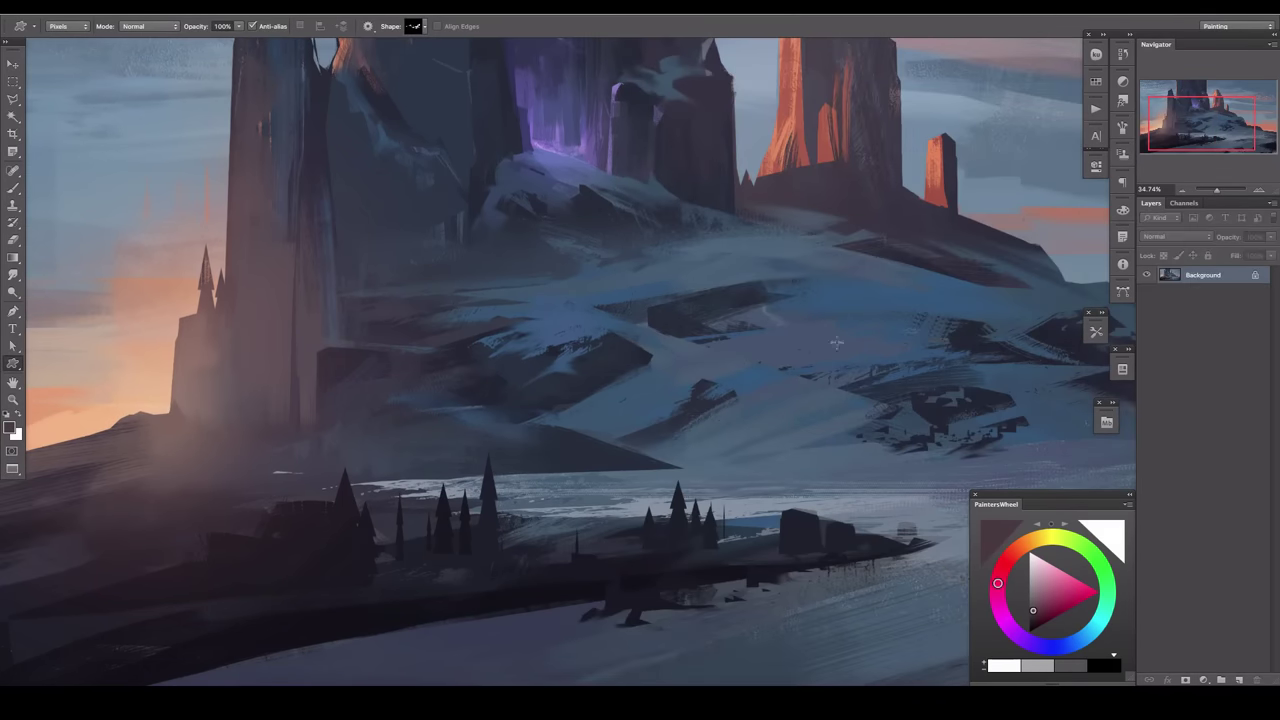
{"action": "left_click_drag", "start_coordinate": [260, 400], "coordinate": [657, 505]}
{"action": "key", "text": "l"}
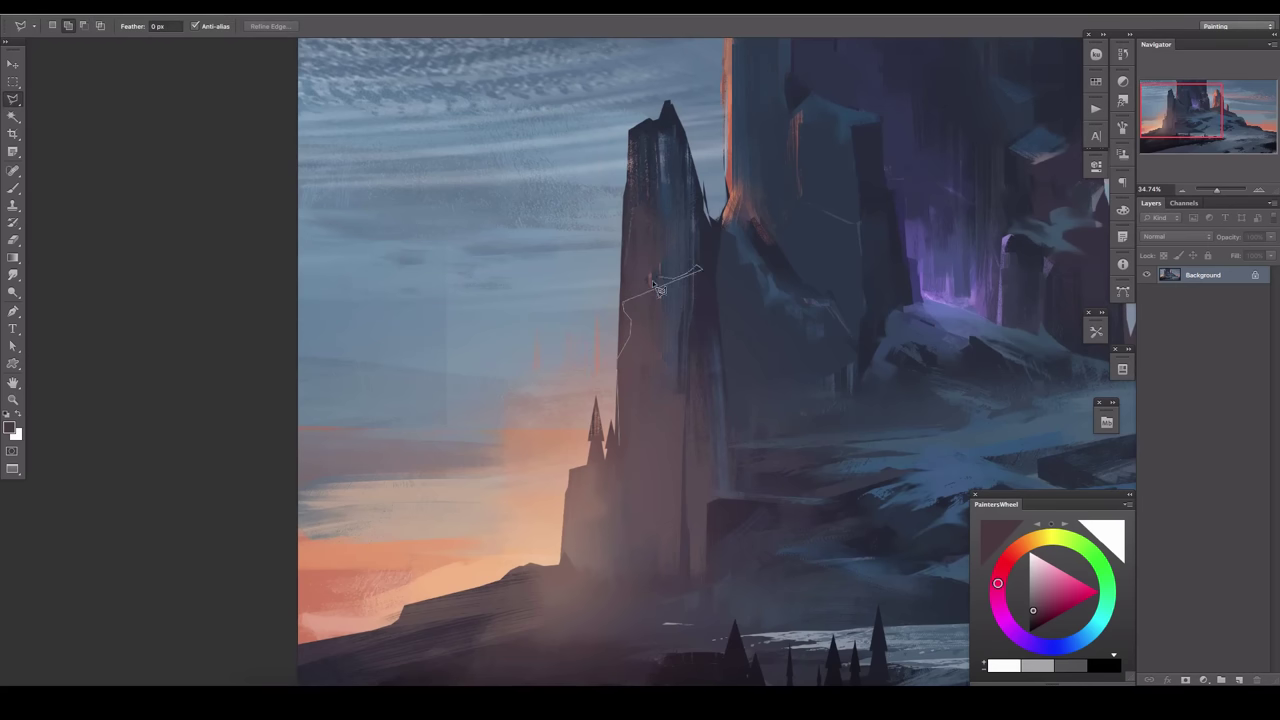
{"action": "key", "text": "ctrl+shift+alt+n"}
{"action": "key", "text": "alt+BackSpace"}
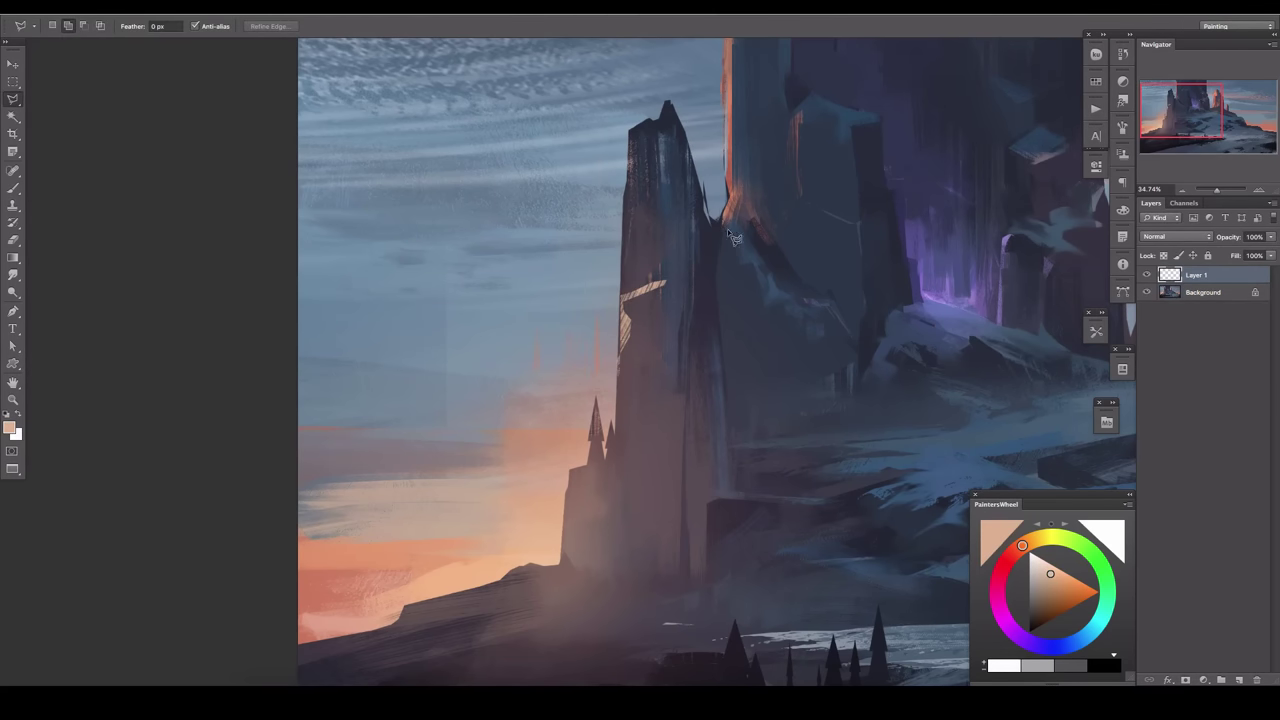
Brush cool blue strokes onto the cliff beside the spire.
{"action": "key", "text": "b"}
{"action": "left_click", "coordinate": [735, 240], "text": "alt"}
{"action": "left_click_drag", "start_coordinate": [730, 210], "coordinate": [760, 285]}
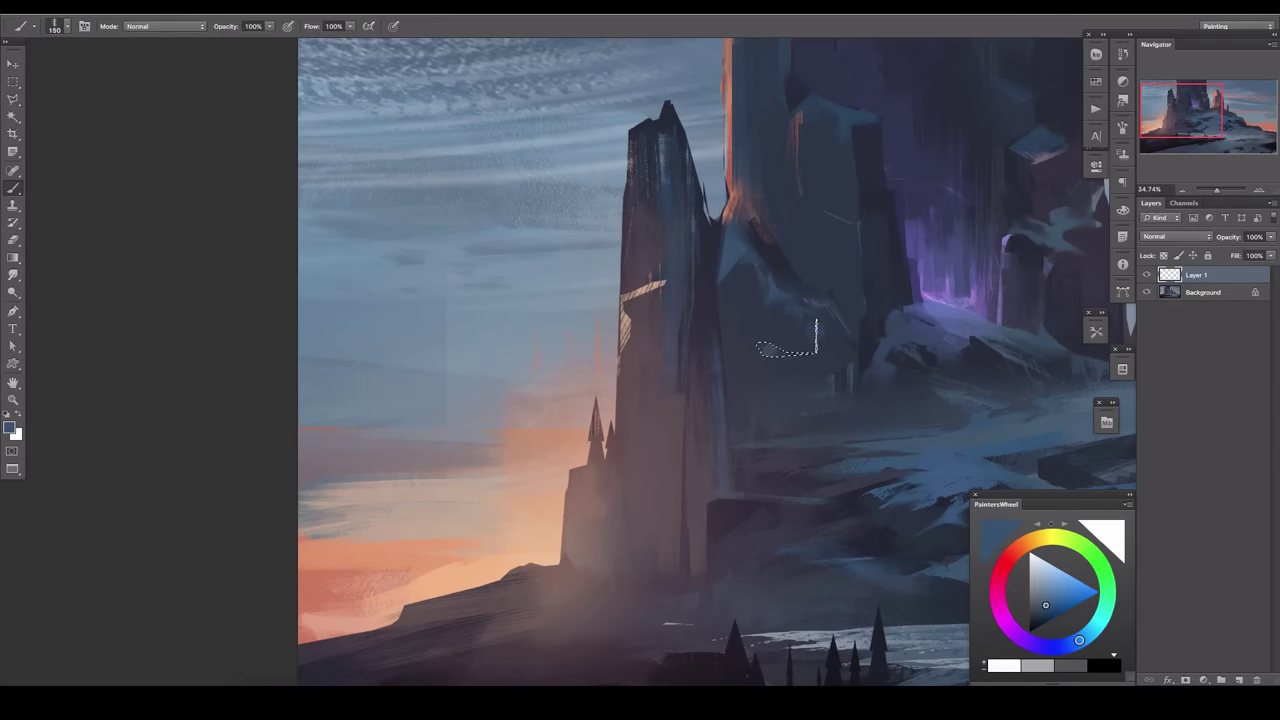
{"action": "left_click_drag", "start_coordinate": [900, 300], "coordinate": [564, 430]}
Select a cliff area and sample orange-red and dark blue from the towers and rock, enlarging the brush slightly.
{"action": "key", "text": "l"}
{"action": "left_click_drag", "start_coordinate": [803, 421], "coordinate": [619, 400]}
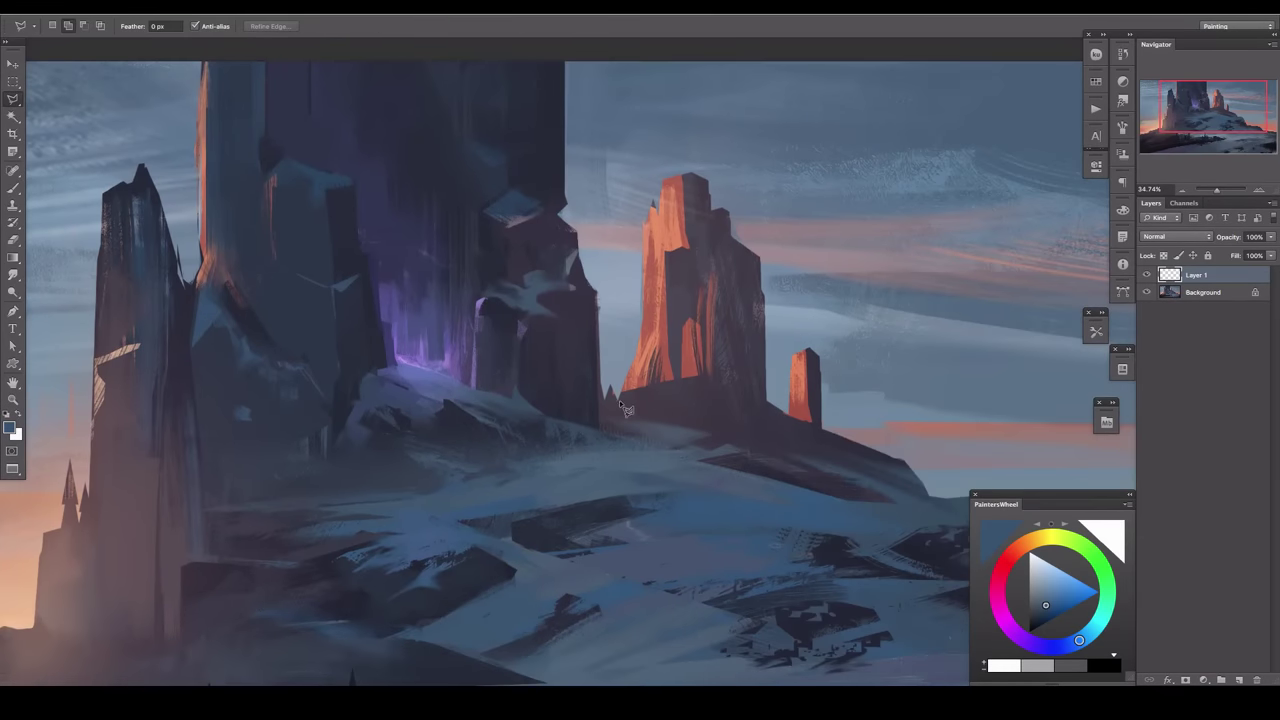
{"action": "key", "text": "b"}
{"action": "left_click", "coordinate": [690, 376], "text": "alt"}
{"action": "left_click_drag", "start_coordinate": [690, 376], "coordinate": [952, 403]}
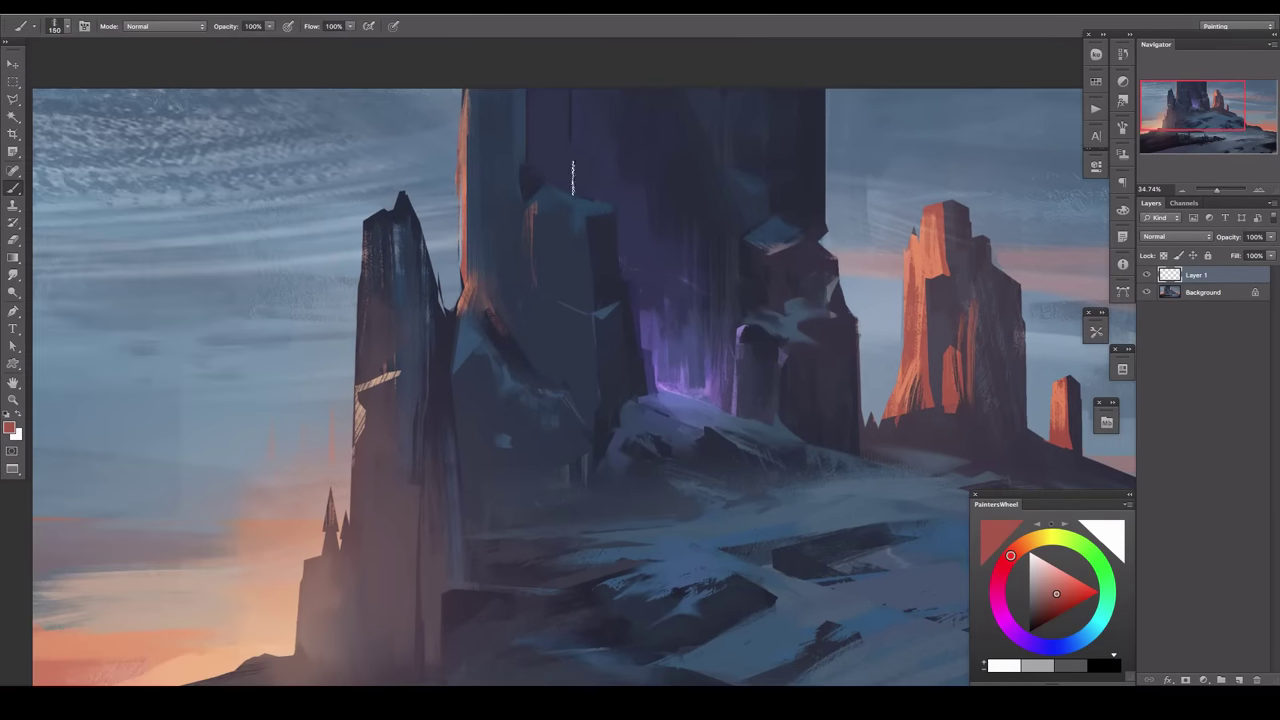
{"action": "left_click", "coordinate": [730, 198], "text": "alt"}
{"action": "left_click", "coordinate": [663, 297], "text": "alt"}
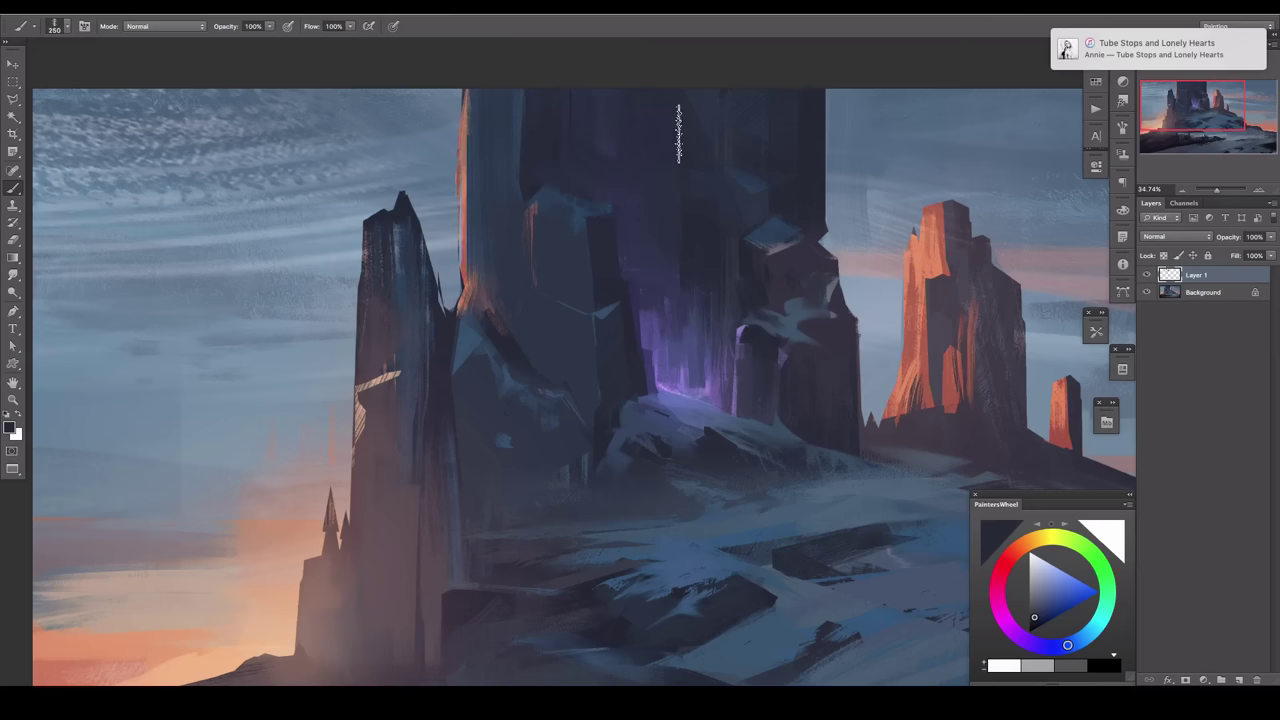
Select the spire's tip and rework it with brush and eraser.
{"action": "left_click_drag", "start_coordinate": [383, 225], "coordinate": [645, 165]}
{"action": "key", "text": "l"}
{"action": "double_click", "coordinate": [686, 185]}
{"action": "key", "text": "b"}
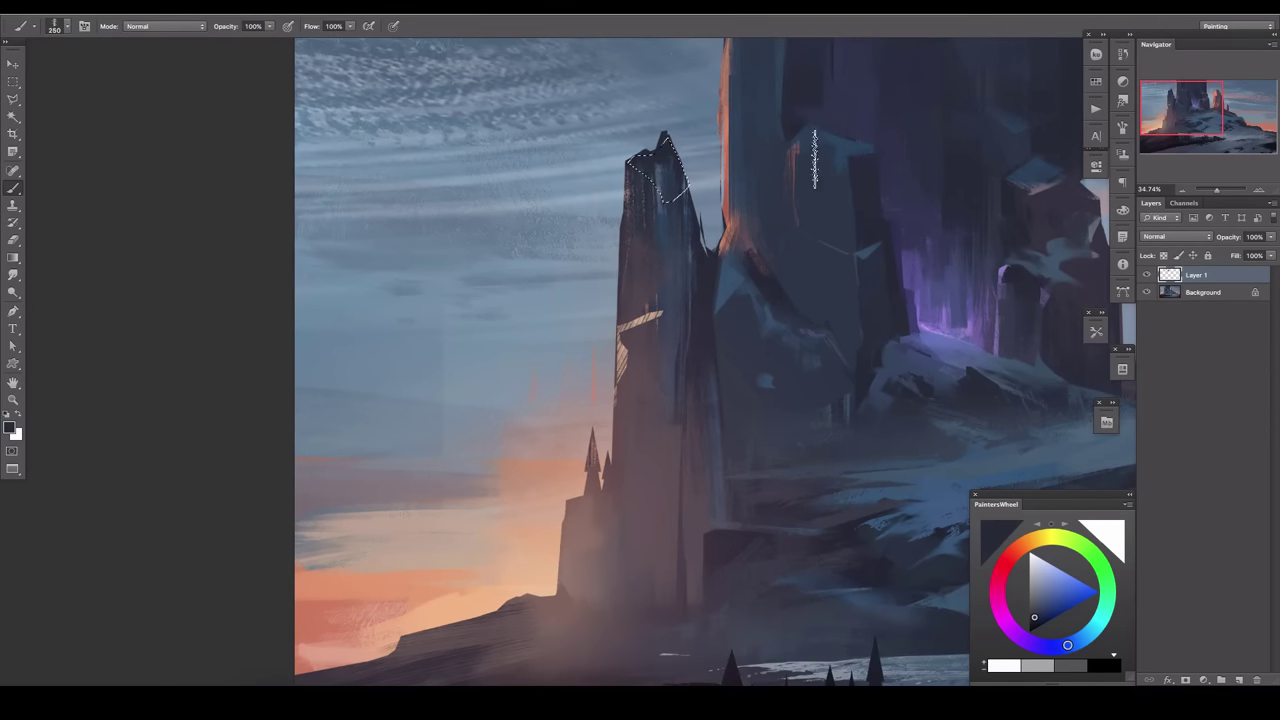
{"action": "left_click_drag", "start_coordinate": [464, 372], "coordinate": [594, 257]}
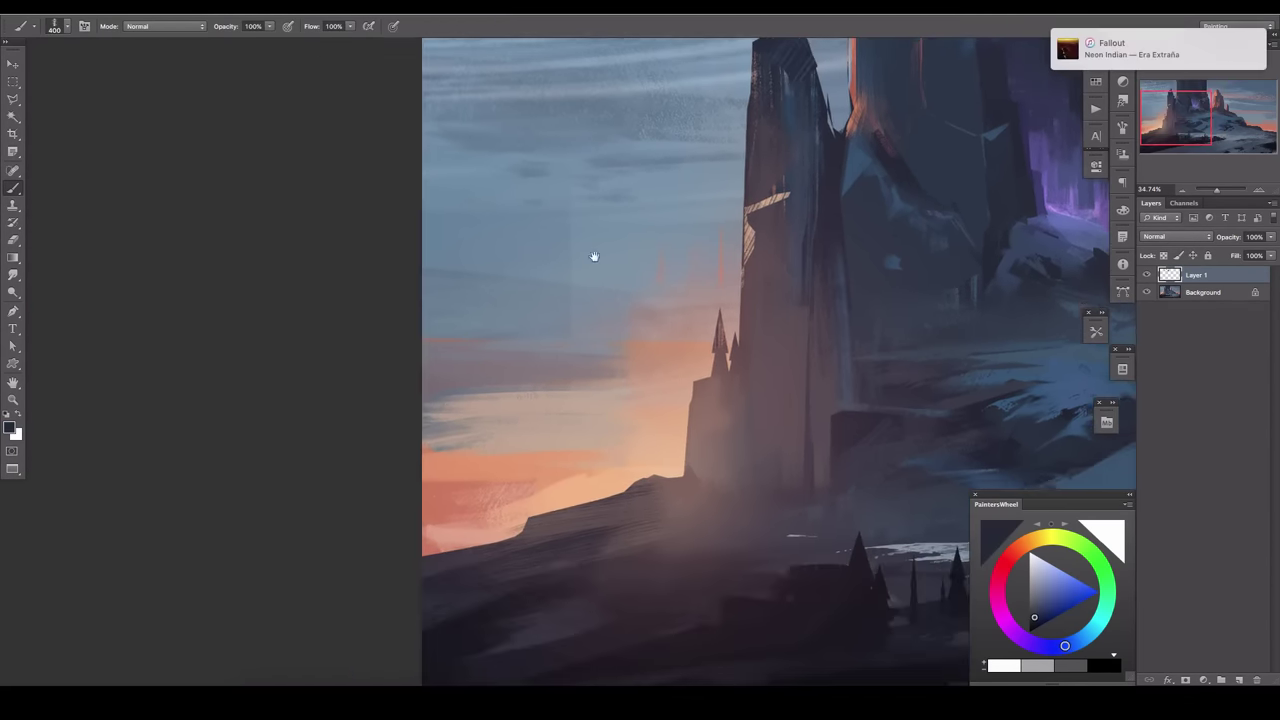
{"action": "key", "text": "e"}
{"action": "key", "text": "l"}
Outline the spire's face and pick a muted reddish tone on a new layer with a smaller brush.
{"action": "left_click", "coordinate": [757, 172]}
{"action": "left_click", "coordinate": [818, 235]}
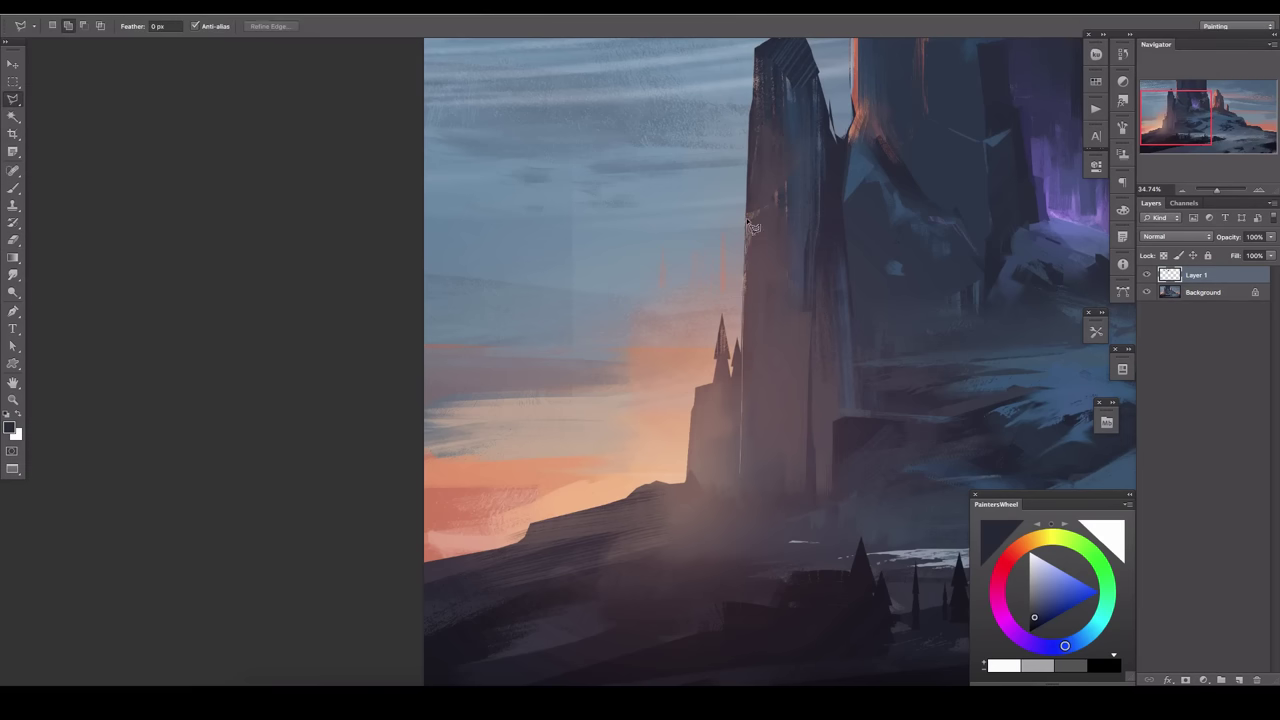
{"action": "left_click", "coordinate": [830, 470]}
{"action": "double_click", "coordinate": [740, 472]}
{"action": "key", "text": "b"}
{"action": "key", "text": "ctrl+shift+alt+n"}
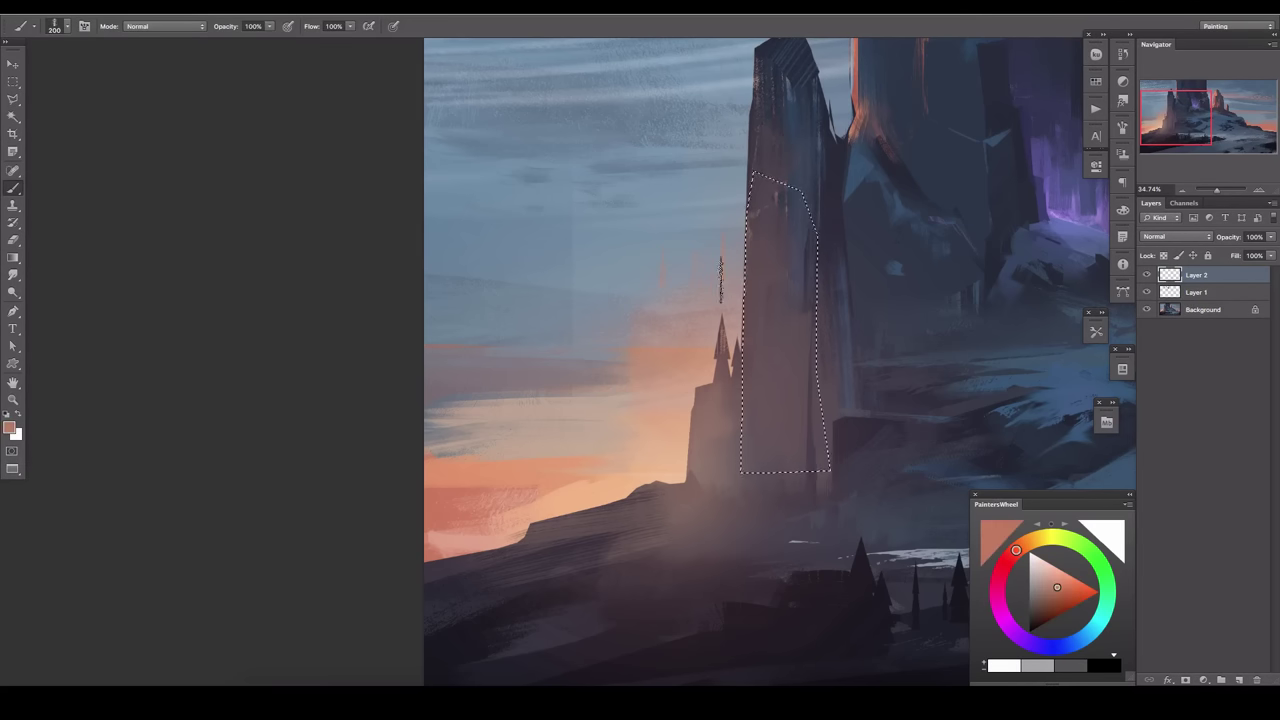
{"action": "key", "text": "bracketleft"}
{"action": "key", "text": "bracketleft"}
{"action": "key", "text": "bracketleft"}
{"action": "left_click", "coordinate": [1038, 596]}
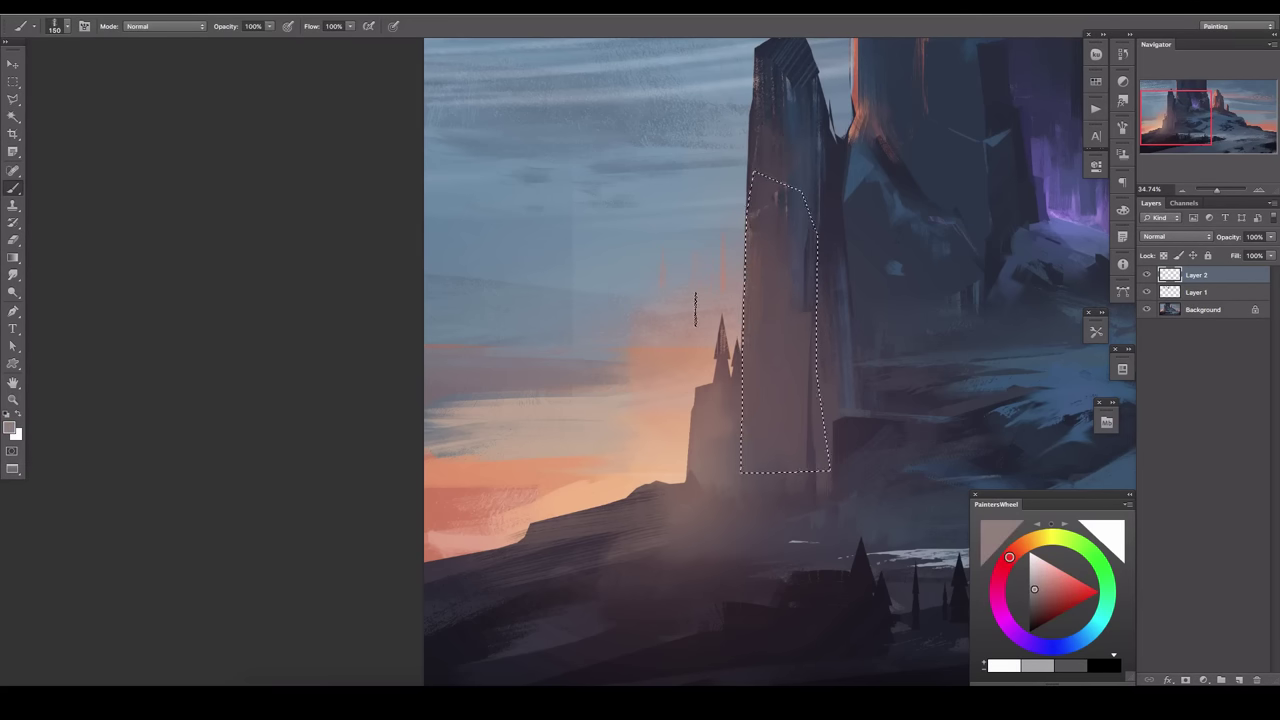
Select and paint the narrow strip beside the spire's base, then deselect.
{"action": "key", "text": "l"}
{"action": "left_click_drag", "start_coordinate": [747, 385], "coordinate": [640, 385]}
{"action": "left_click", "coordinate": [640, 385]}
{"action": "double_click", "coordinate": [652, 440]}
{"action": "key", "text": "b"}
{"action": "left_click", "coordinate": [509, 586], "text": "alt"}
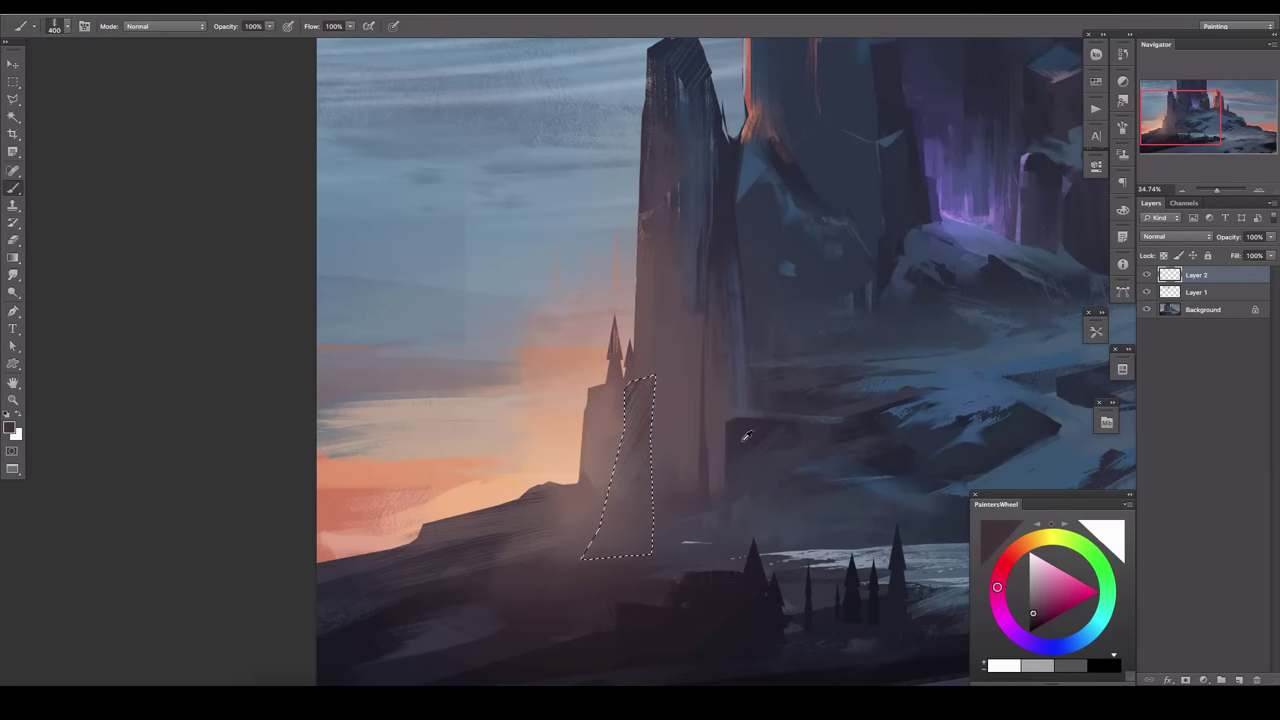
{"action": "key", "text": "ctrl+d"}
Soften the spire's lower face with a larger eraser and preview the painting with panels hidden.
{"action": "key", "text": "e"}
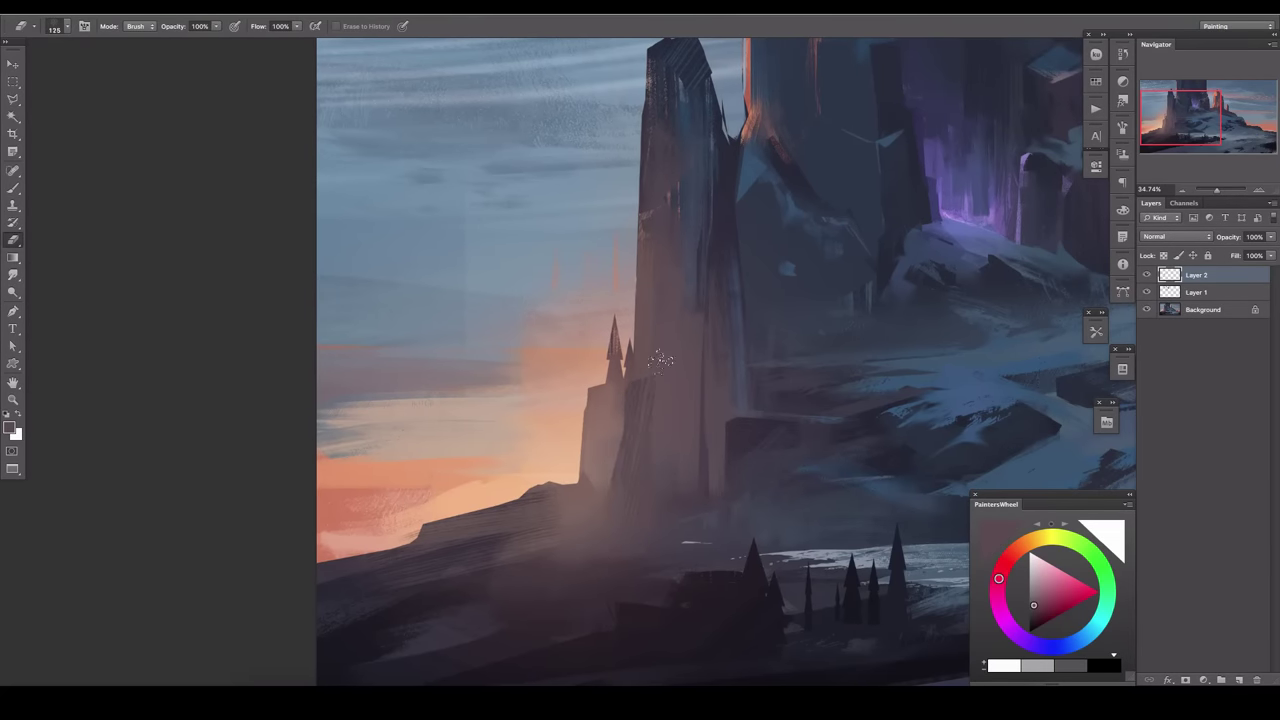
{"action": "left_click_drag", "start_coordinate": [1217, 189], "coordinate": [1213, 189]}
{"action": "key", "text": "bracketright"}
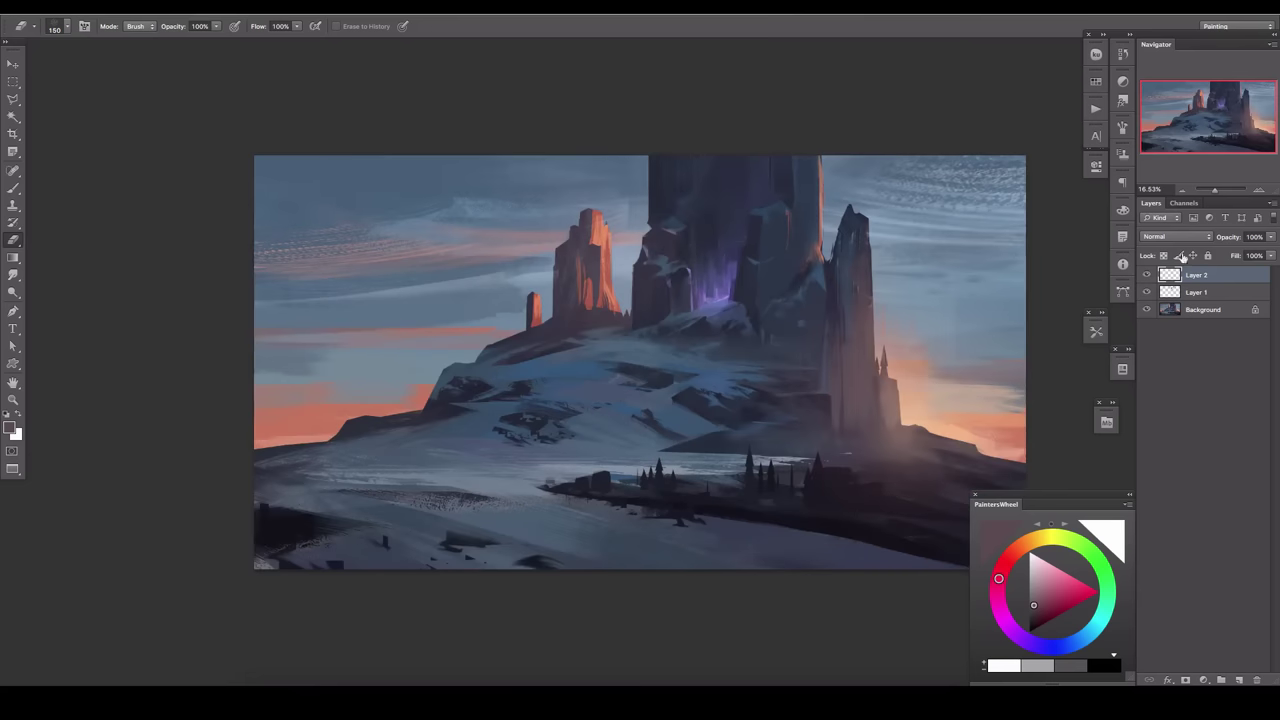
{"action": "left_click_drag", "start_coordinate": [595, 487], "coordinate": [625, 478]}
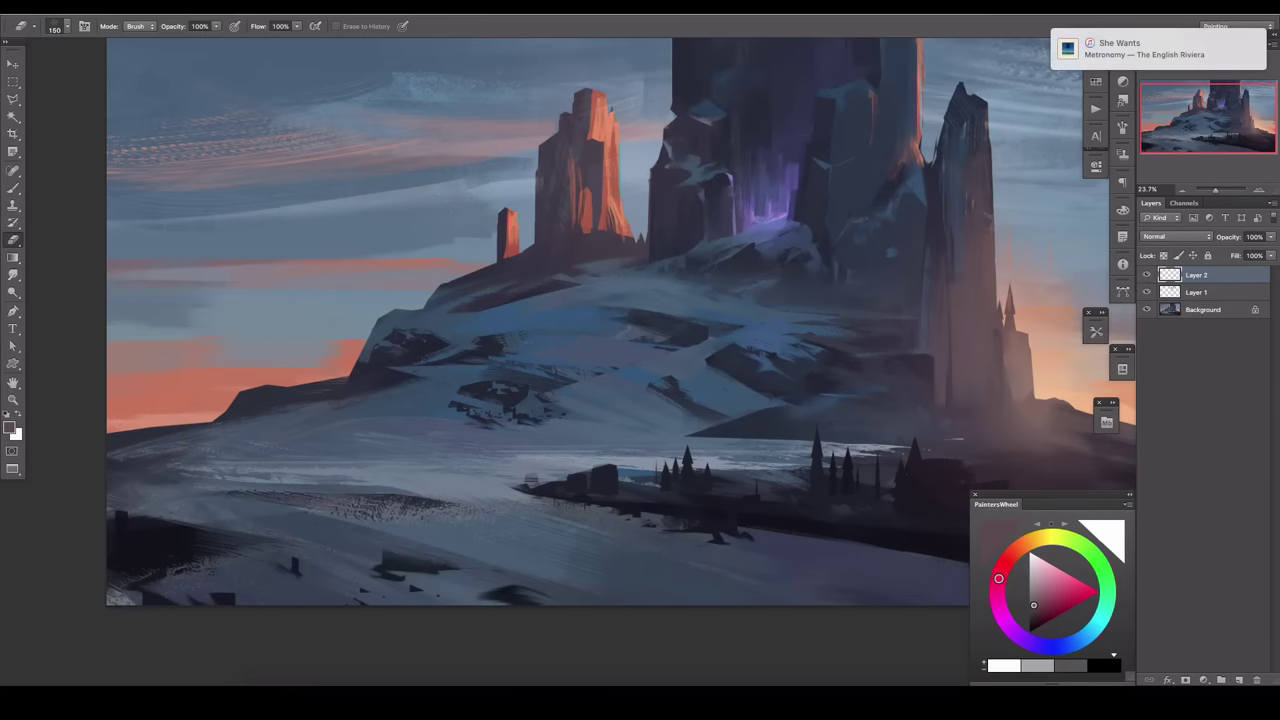
{"action": "key", "text": "Tab"}
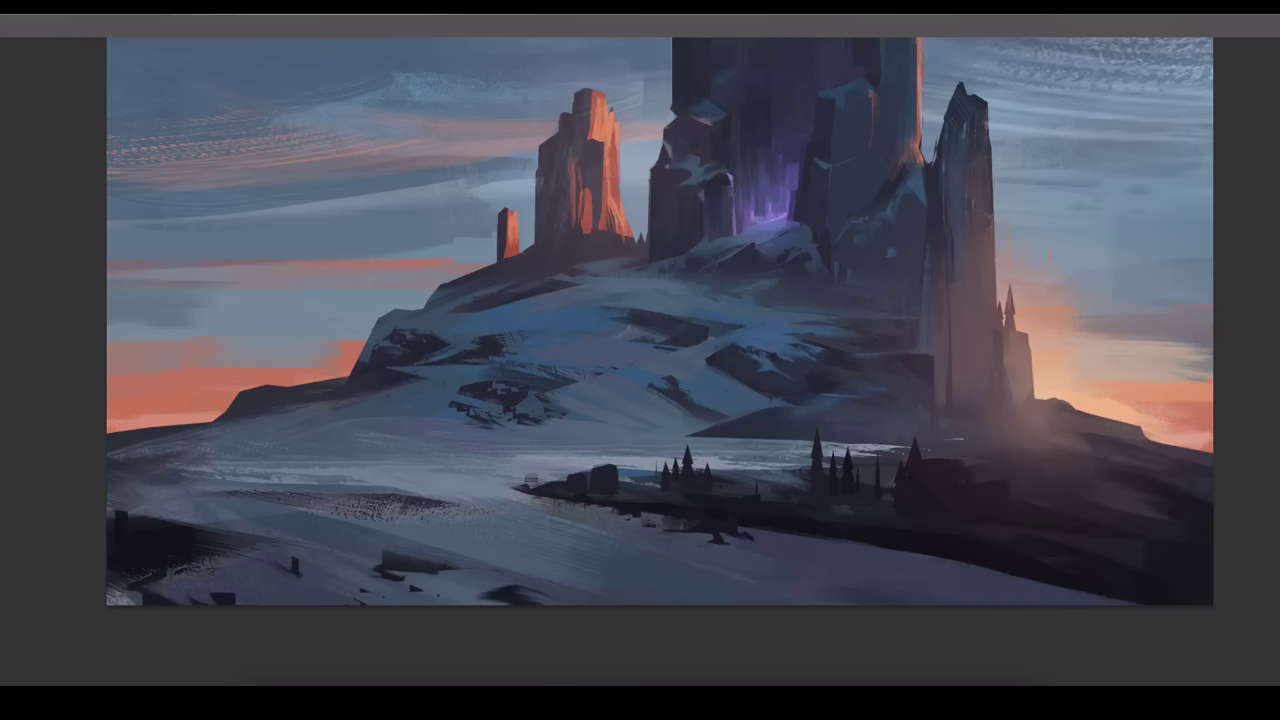
{"action": "key", "text": "Tab"}
{"action": "left_click_drag", "start_coordinate": [488, 423], "coordinate": [748, 432]}
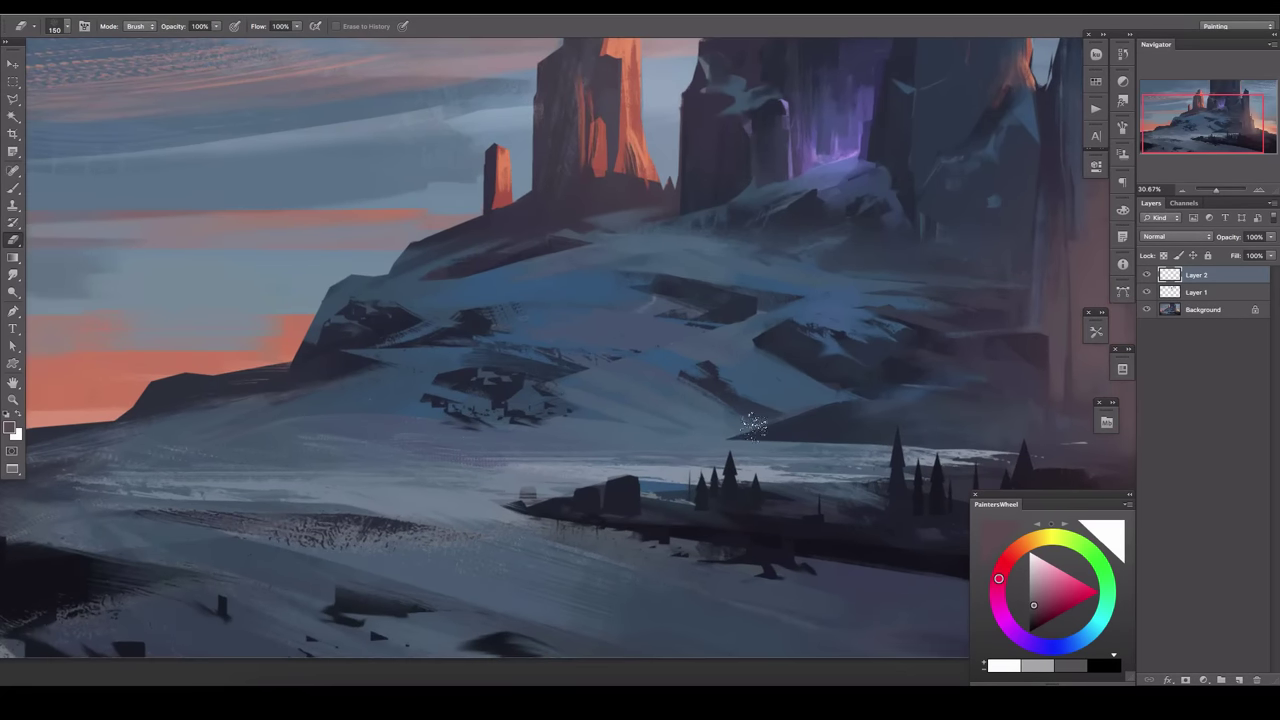
{"action": "key", "text": "l"}
{"action": "left_click", "coordinate": [760, 428]}
Paint lighter blue-grey snow inside the slope selection.
{"action": "double_click", "coordinate": [901, 406]}
{"action": "key", "text": "b"}
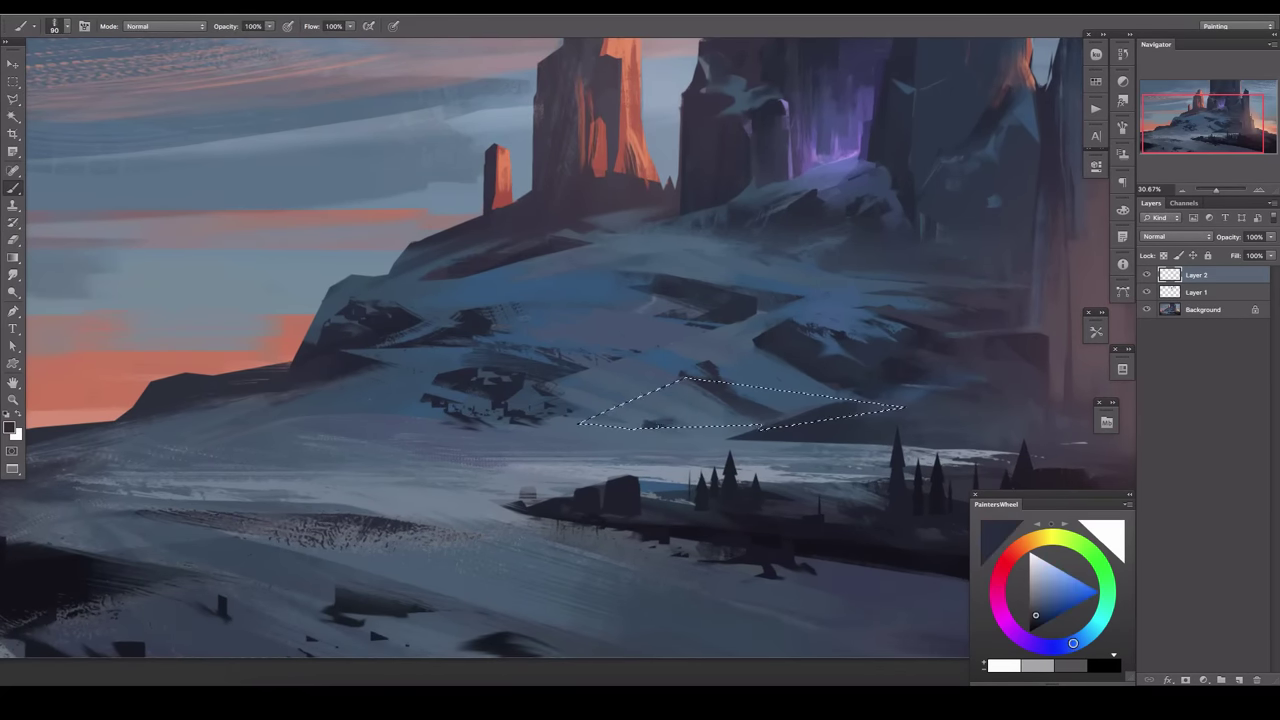
{"action": "left_click", "coordinate": [675, 420], "text": "alt"}
{"action": "left_click_drag", "start_coordinate": [675, 420], "coordinate": [630, 422]}
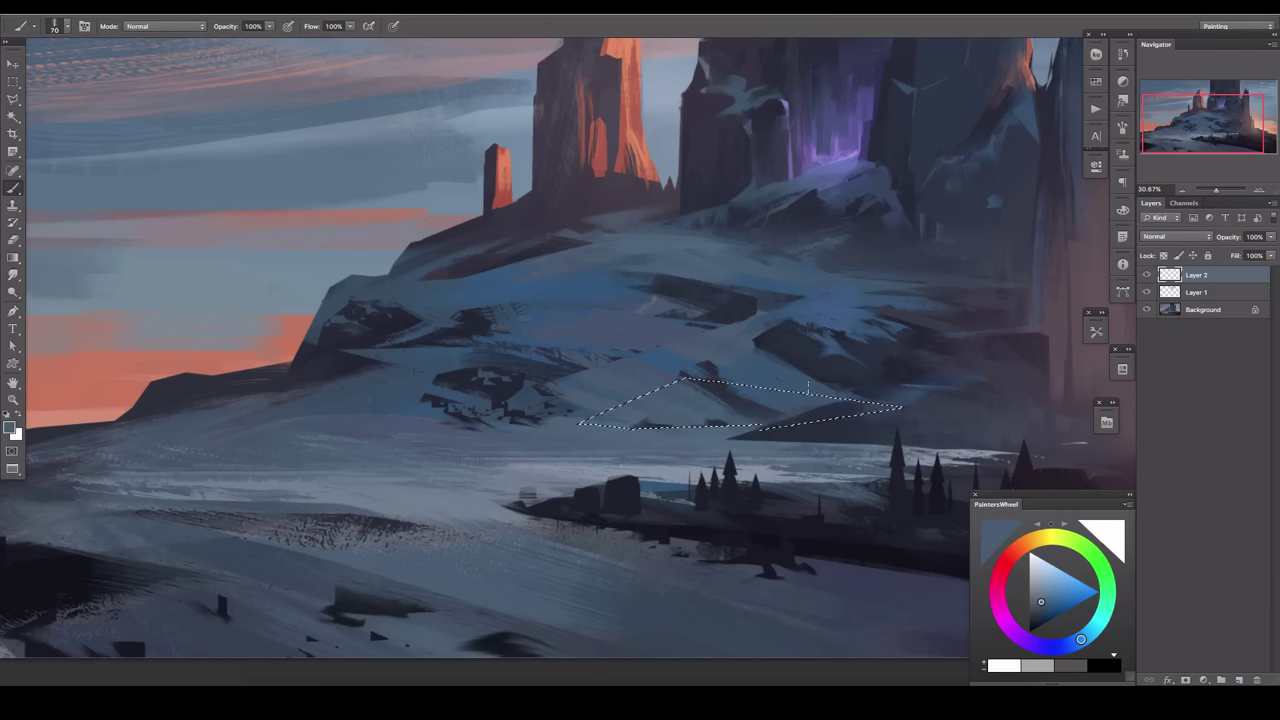
{"action": "key", "text": "v"}
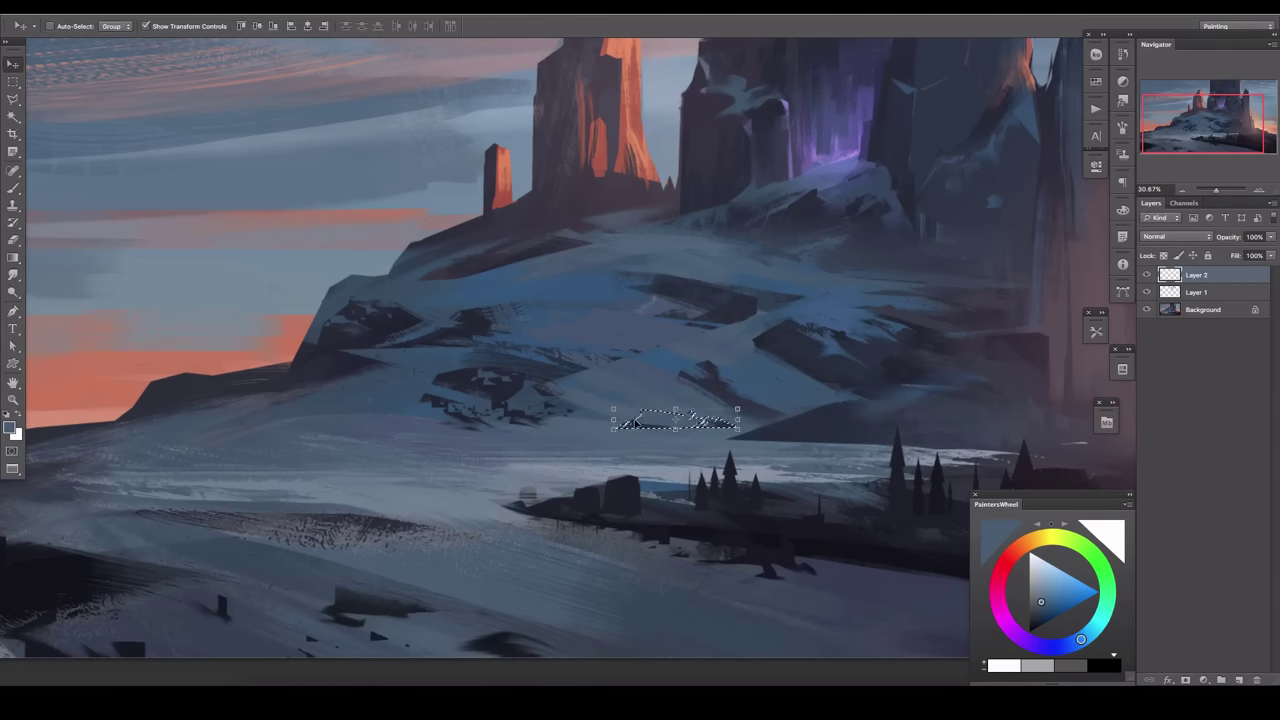
{"action": "scroll", "coordinate": [528, 394], "scroll_direction": "left", "scroll_amount": 5}
Stamp dark custom-shape shading on the slope and fade that layer to 43% opacity.
{"action": "key", "text": "l"}
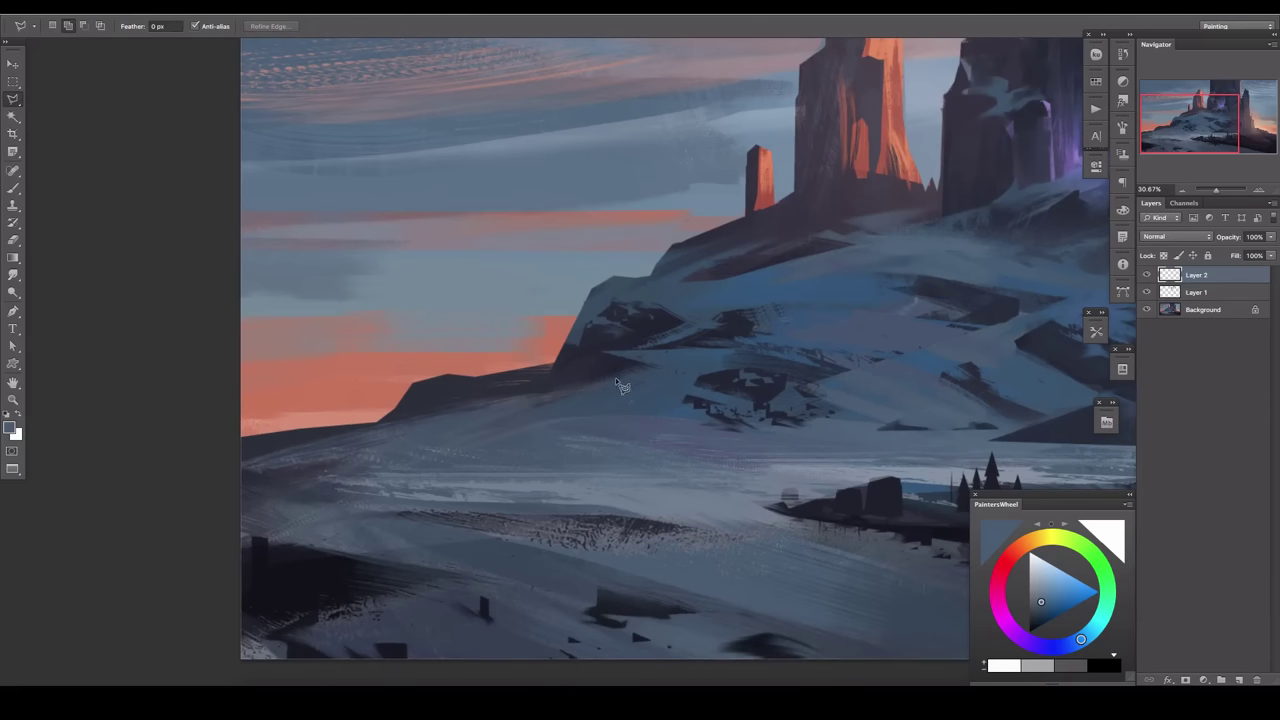
{"action": "key", "text": "u"}
{"action": "left_click_drag", "start_coordinate": [415, 440], "coordinate": [625, 388]}
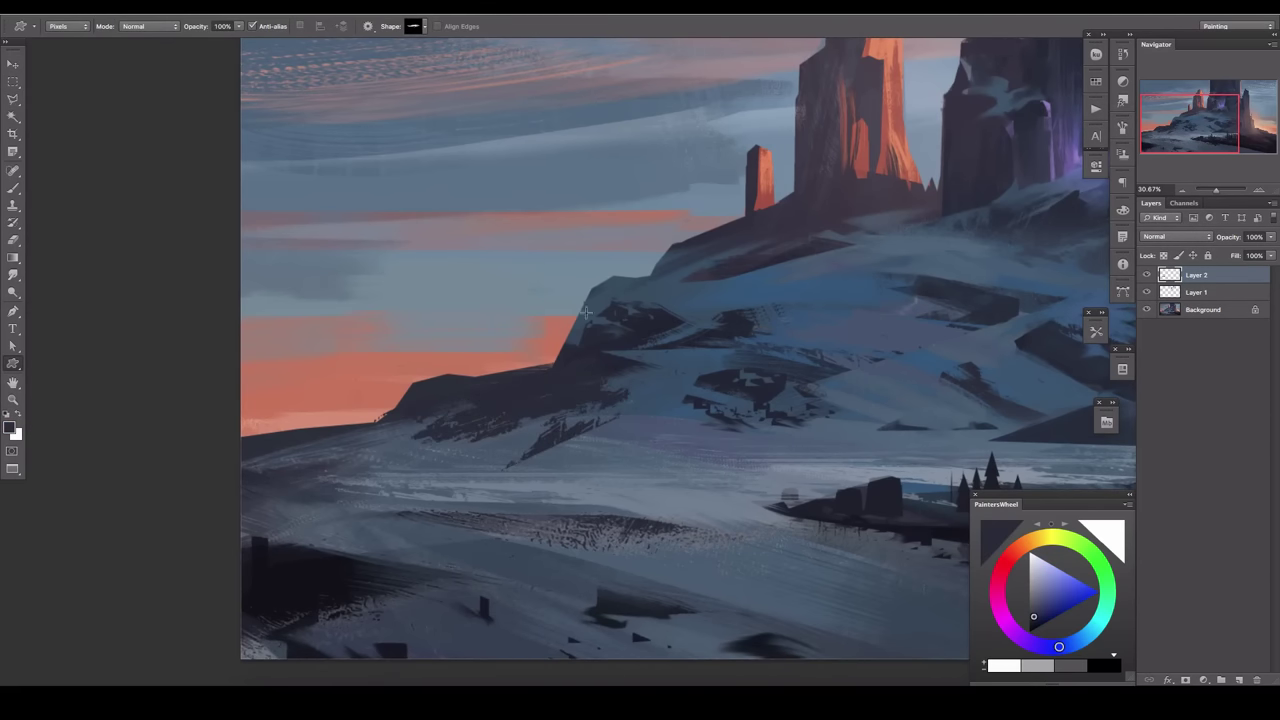
{"action": "key", "text": "e"}
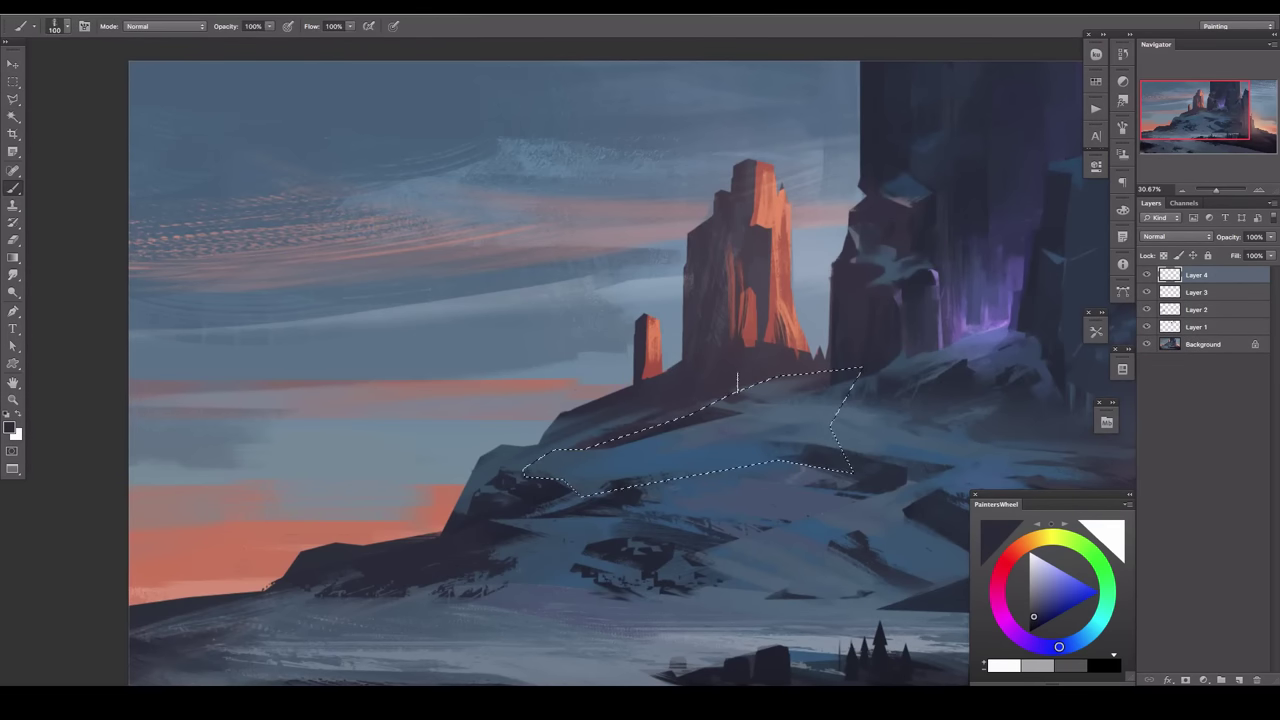
{"action": "left_click_drag", "start_coordinate": [737, 383], "coordinate": [600, 450]}
{"action": "key", "text": "ctrl+d"}
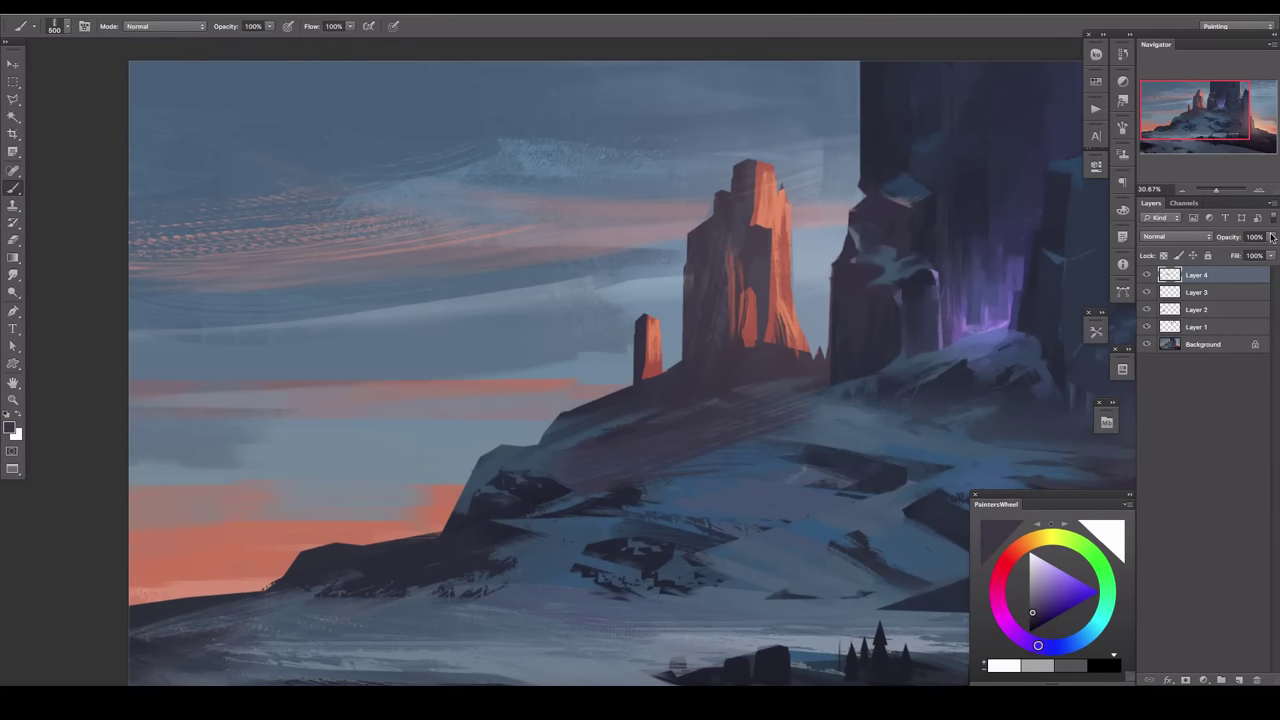
{"action": "mouse_move", "coordinate": [1272, 237]}
{"action": "left_mouse_down"}
{"action": "mouse_move", "coordinate": [1240, 259]}
{"action": "mouse_move", "coordinate": [1208, 213]}
{"action": "left_mouse_up"}
{"action": "key", "text": "ctrl+0"}
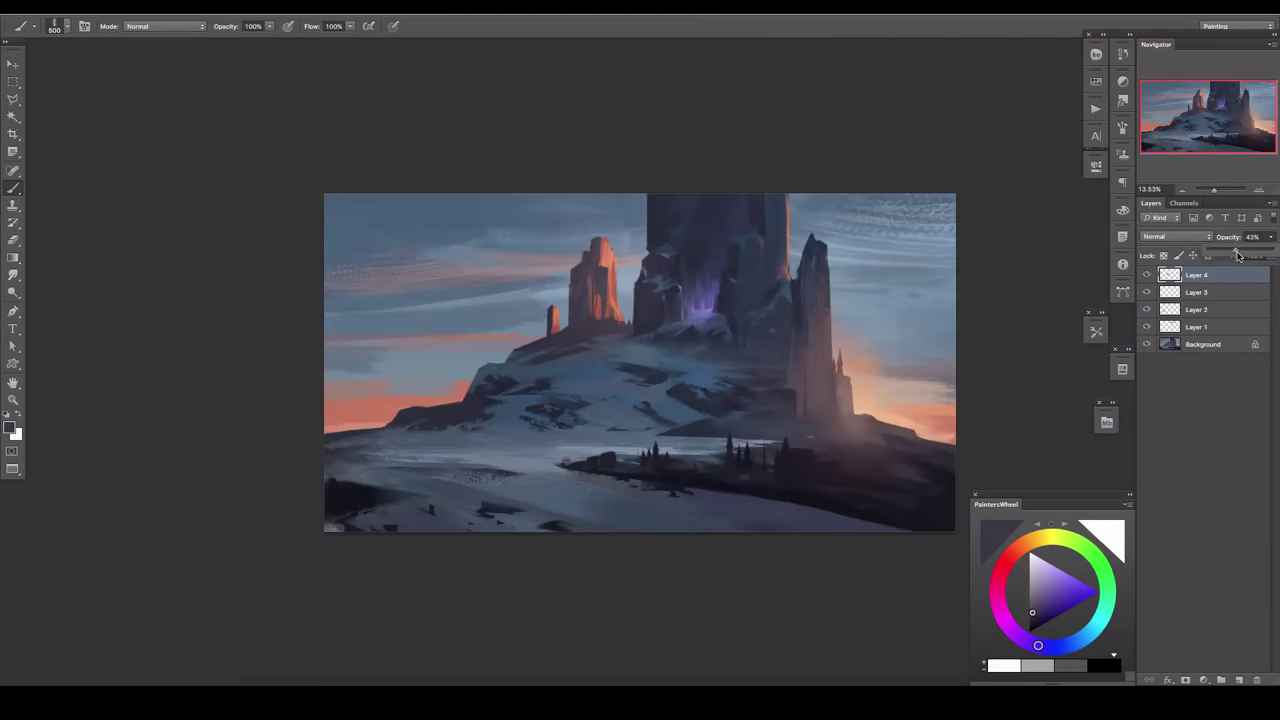
Add Layer 5 and browse custom shape presets over the purple crevice.
{"action": "left_click", "coordinate": [1238, 680]}
{"action": "scroll", "coordinate": [700, 320], "scroll_direction": "up", "scroll_amount": 10}
{"action": "key", "text": "l"}
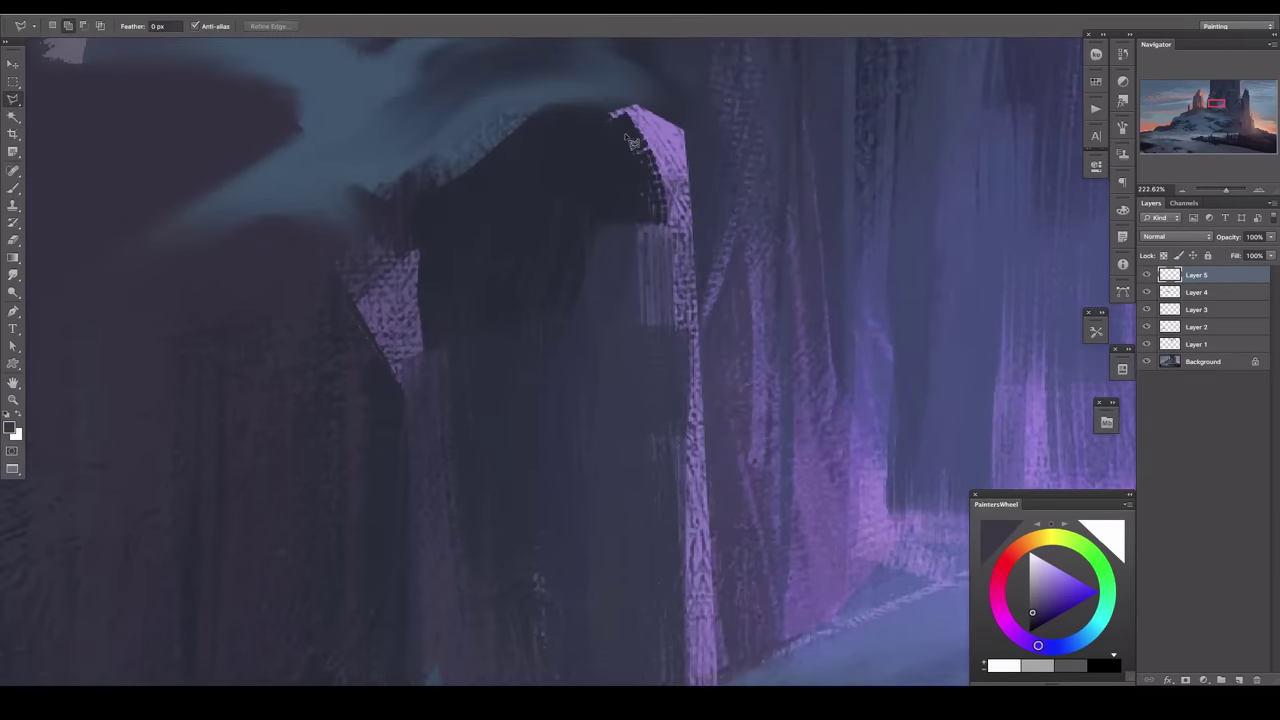
{"action": "left_click_drag", "start_coordinate": [632, 142], "coordinate": [477, 349]}
{"action": "key", "text": "u"}
{"action": "left_click", "coordinate": [420, 26]}
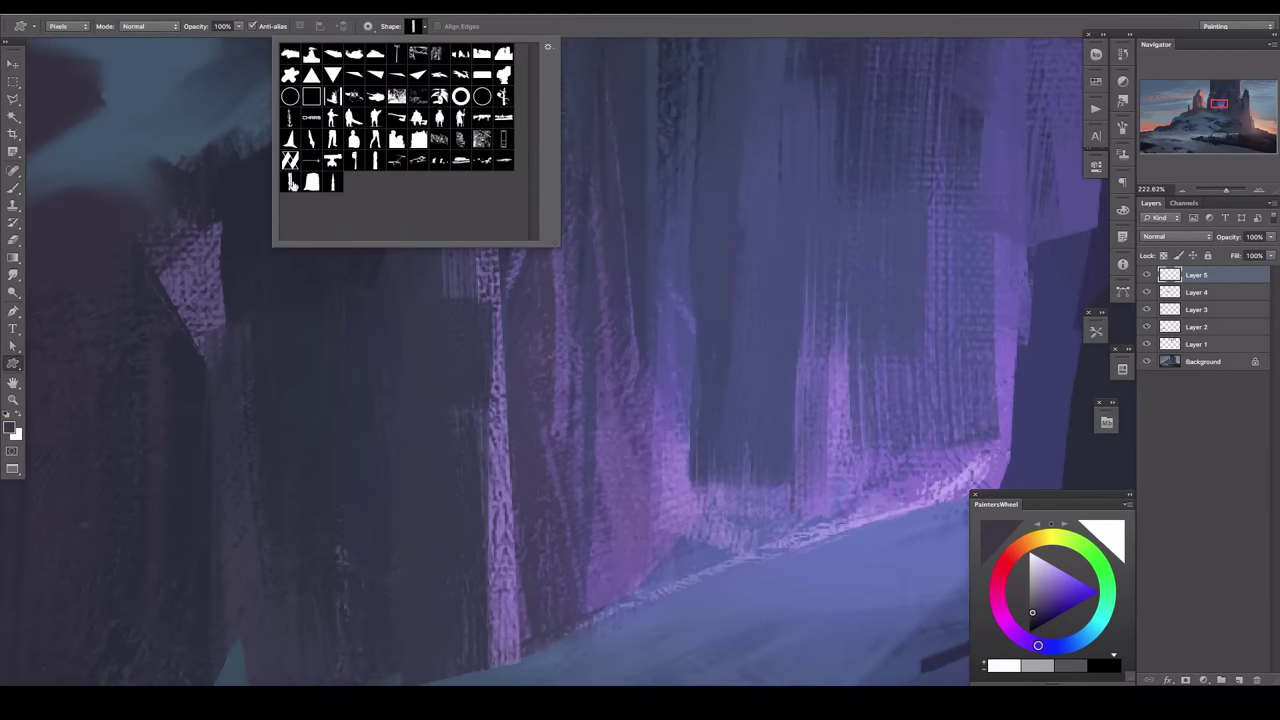
{"action": "key", "text": "Escape"}
{"action": "mouse_move", "coordinate": [713, 328]}
{"action": "left_mouse_down"}
{"action": "mouse_move", "coordinate": [563, 443]}
{"action": "mouse_move", "coordinate": [652, 384]}
{"action": "left_mouse_up"}
Paint light purple shards in the crevice with dark strokes between them.
{"action": "key", "text": "r"}
{"action": "key", "text": "b"}
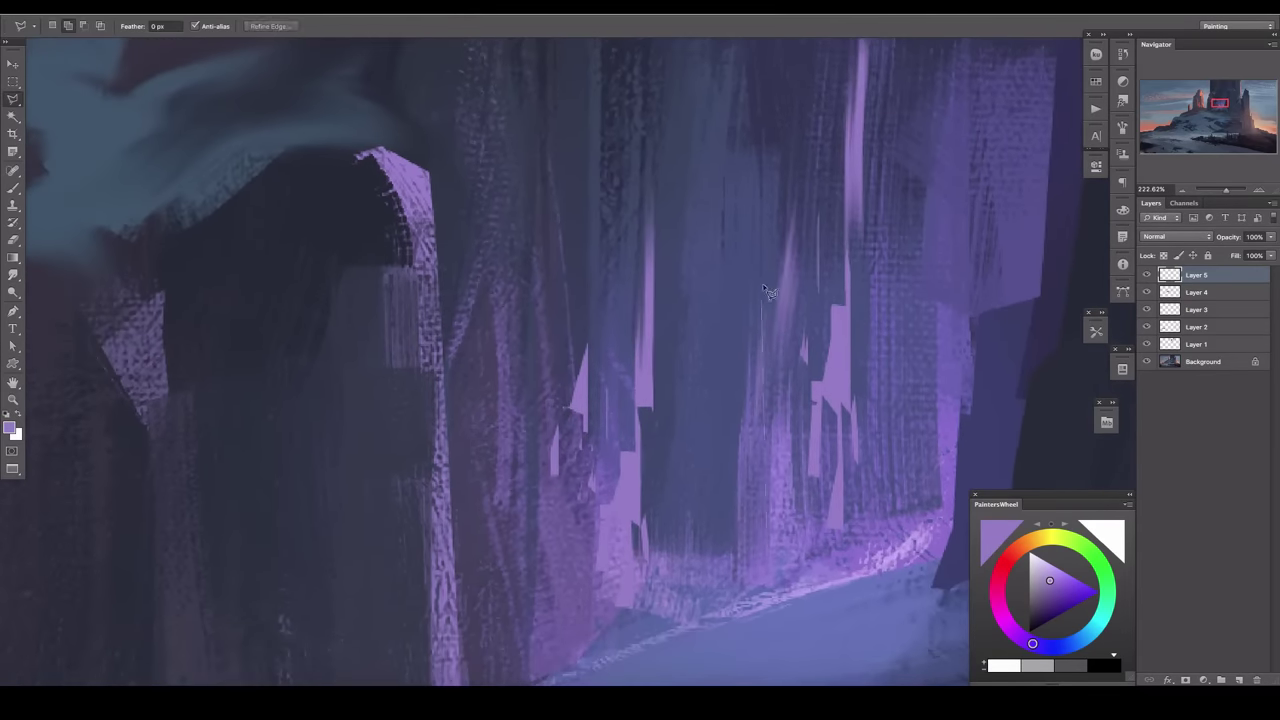
{"action": "left_click_drag", "start_coordinate": [760, 515], "coordinate": [700, 560]}
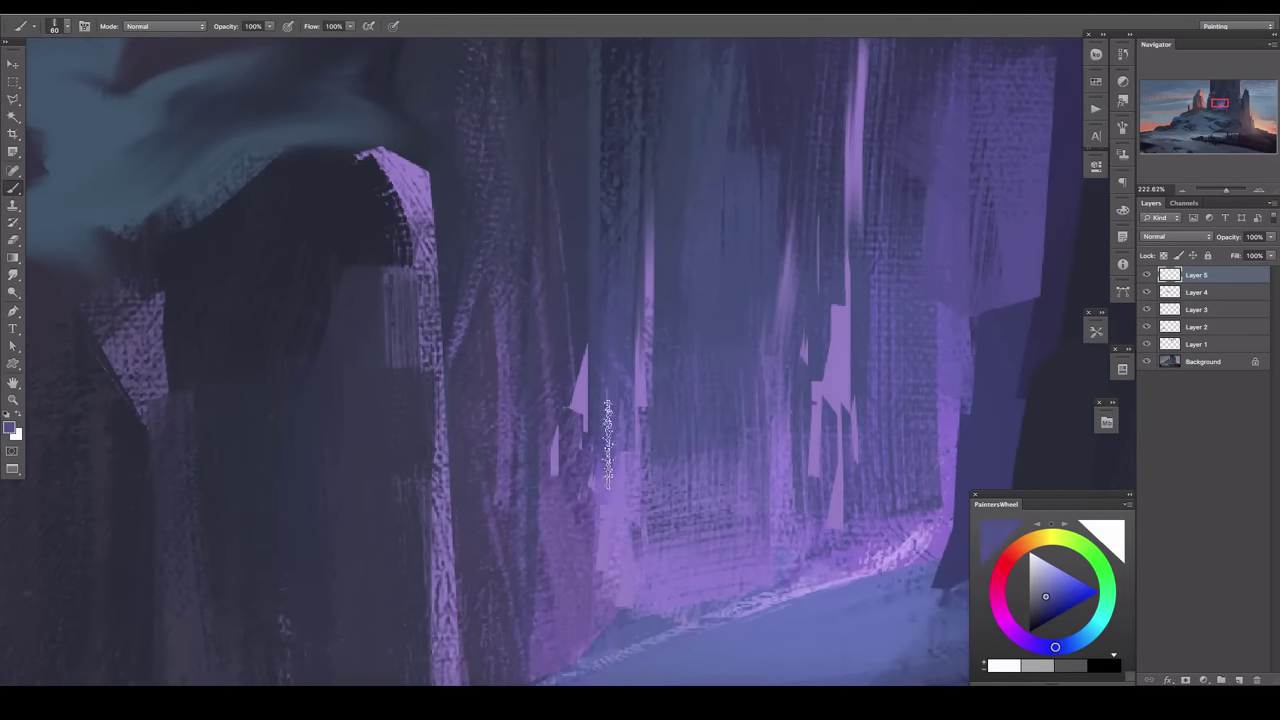
{"action": "left_click_drag", "start_coordinate": [446, 215], "coordinate": [686, 200]}
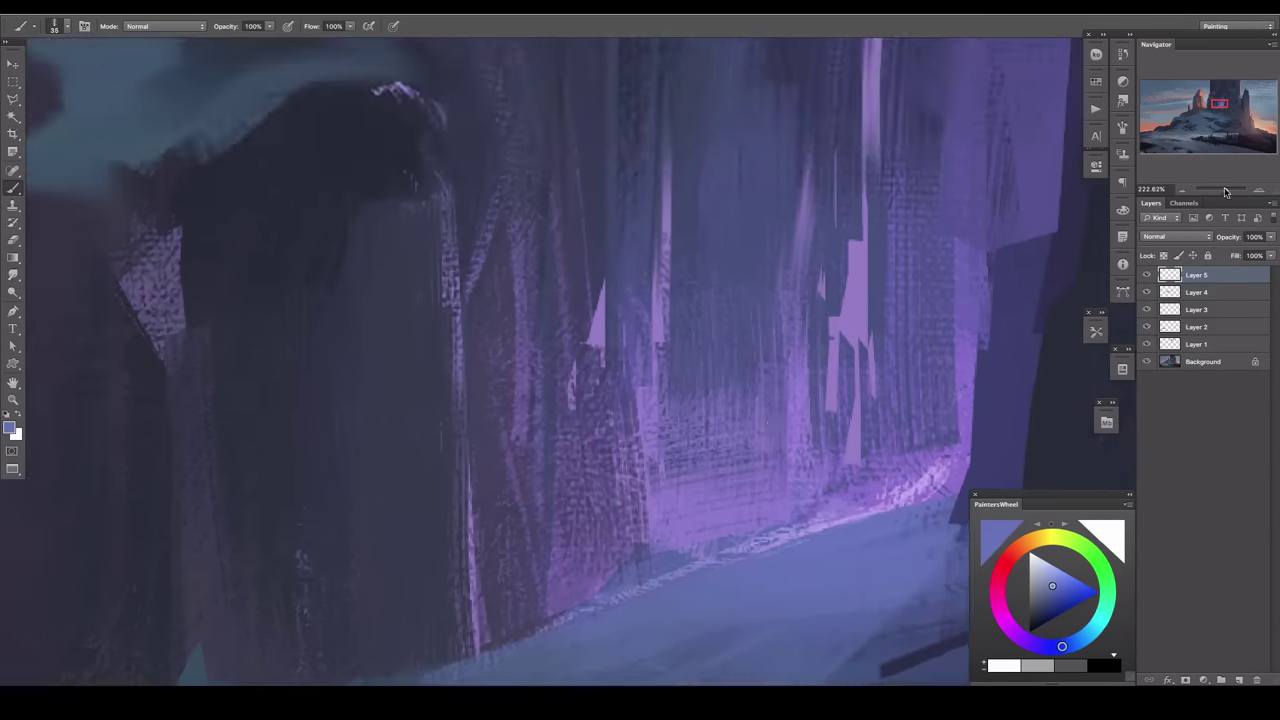
{"action": "key", "text": "ctrl+0"}
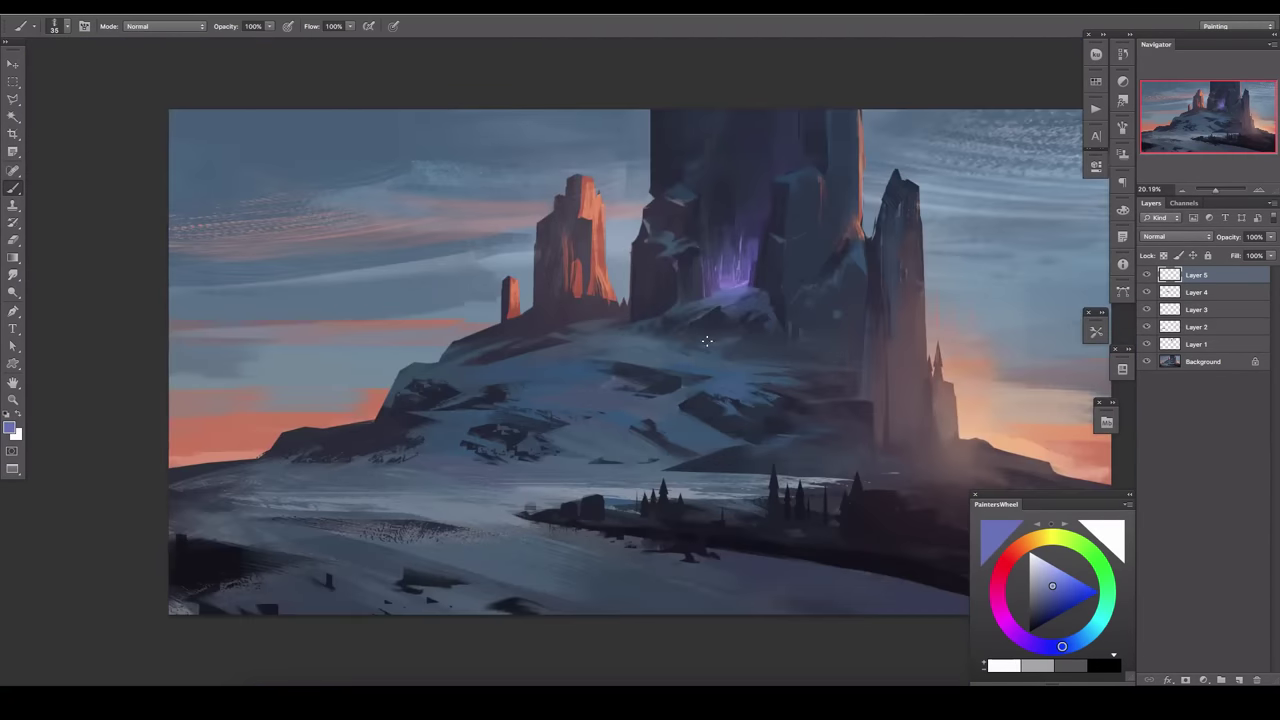
Draw orange jagged light patches along the lower-right ridge on new layers.
{"action": "left_click", "coordinate": [1239, 679]}
{"action": "key", "text": "d"}
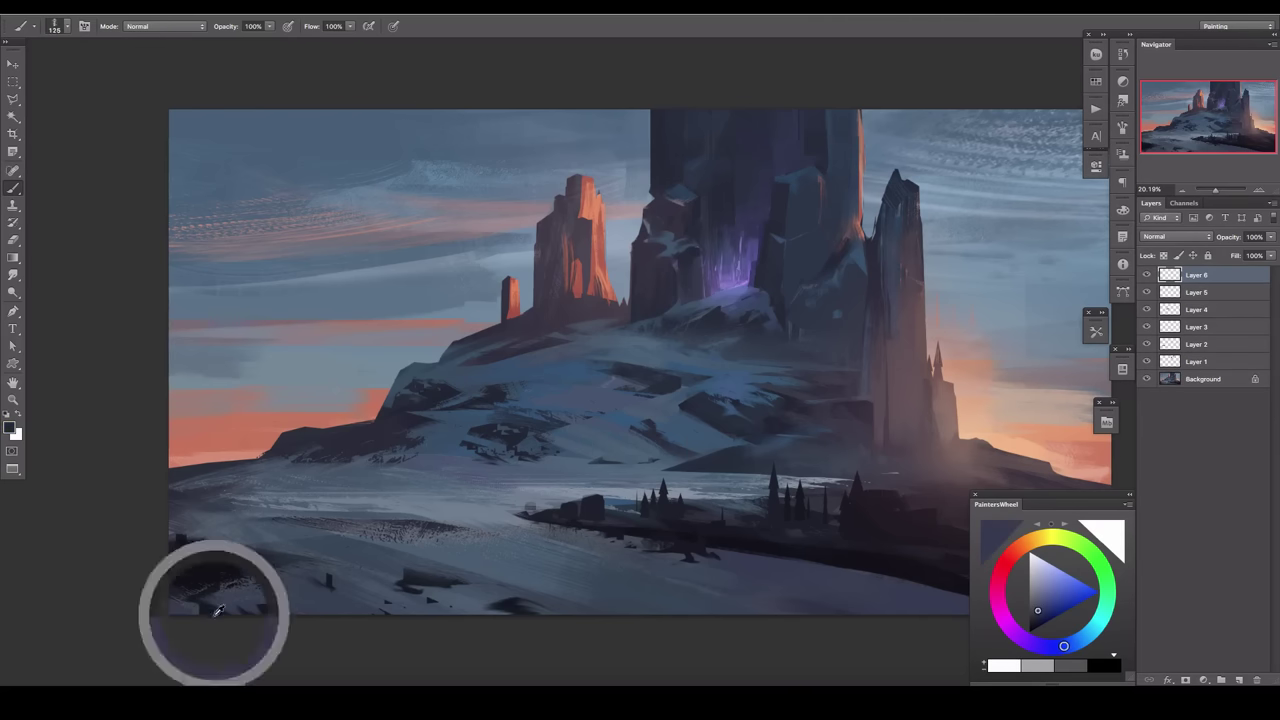
{"action": "left_click_drag", "start_coordinate": [864, 537], "coordinate": [624, 537]}
{"action": "key", "text": "ctrl+shift+alt+n"}
{"action": "key", "text": "u"}
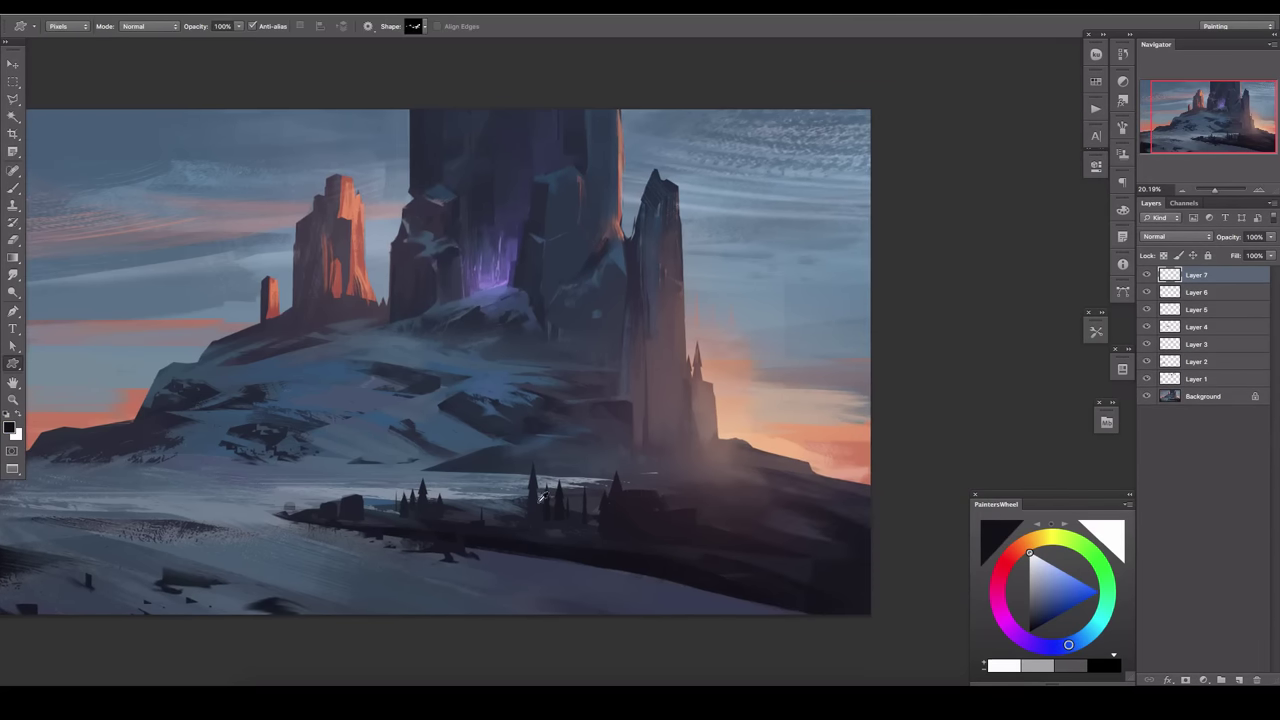
{"action": "left_click_drag", "start_coordinate": [645, 490], "coordinate": [812, 462]}
{"action": "left_click_drag", "start_coordinate": [743, 521], "coordinate": [600, 525]}
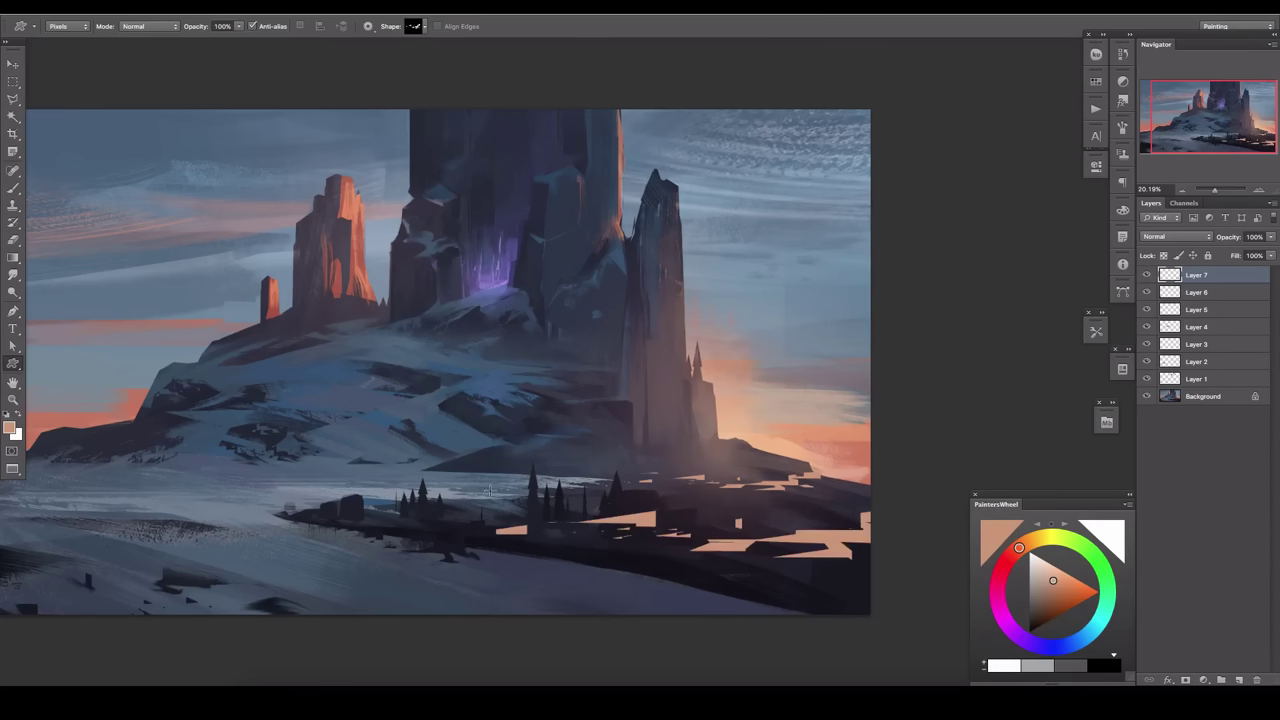
Smudge the patches, fade Layer 7 to 22%, and add a clipped layer above it.
{"action": "key", "text": "e"}
{"action": "key", "text": "r"}
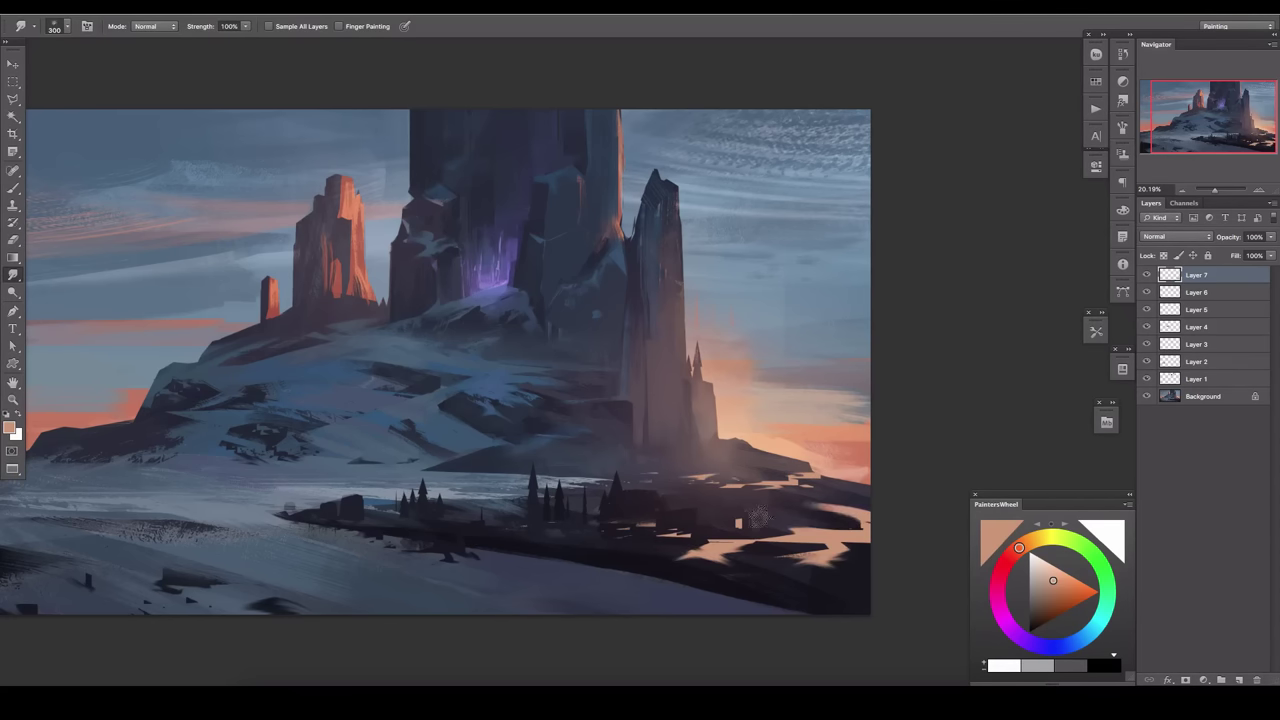
{"action": "left_click_drag", "start_coordinate": [1240, 236], "coordinate": [1226, 234]}
{"action": "key", "text": "ctrl+minus"}
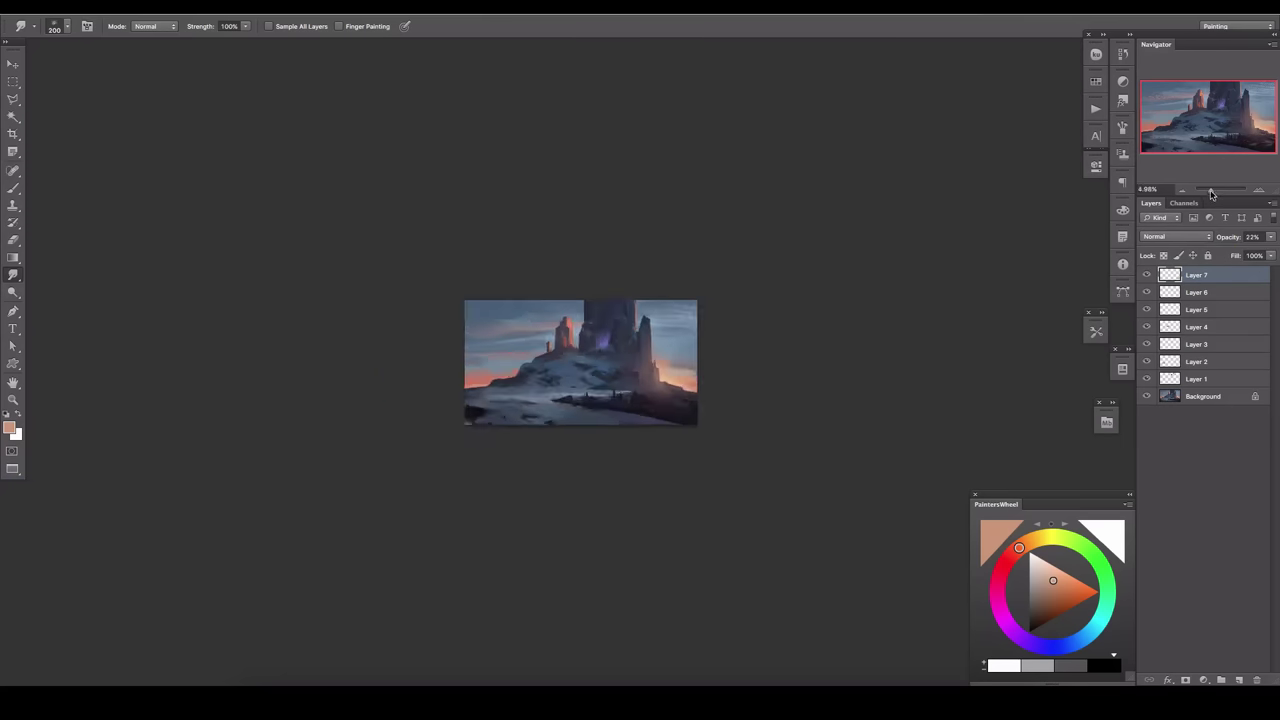
{"action": "key", "text": "ctrl+shift+alt+n"}
{"action": "key", "text": "ctrl+alt+g"}
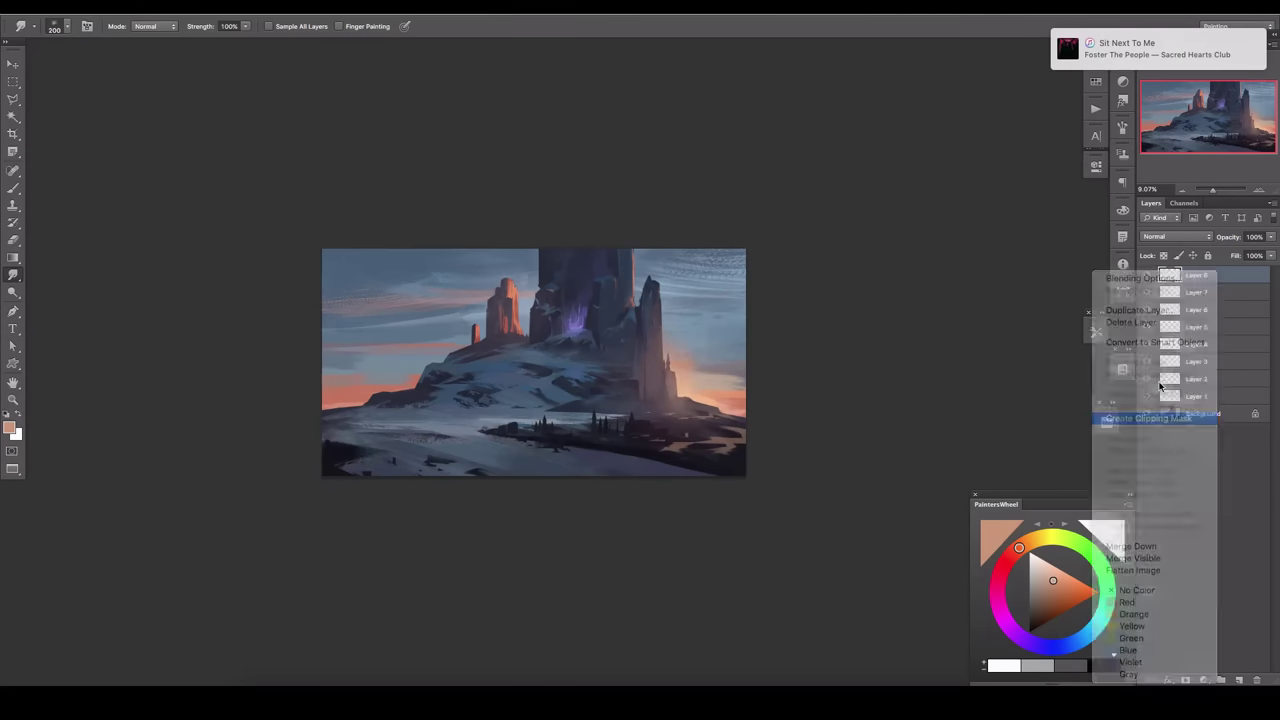
{"action": "key", "text": "b"}
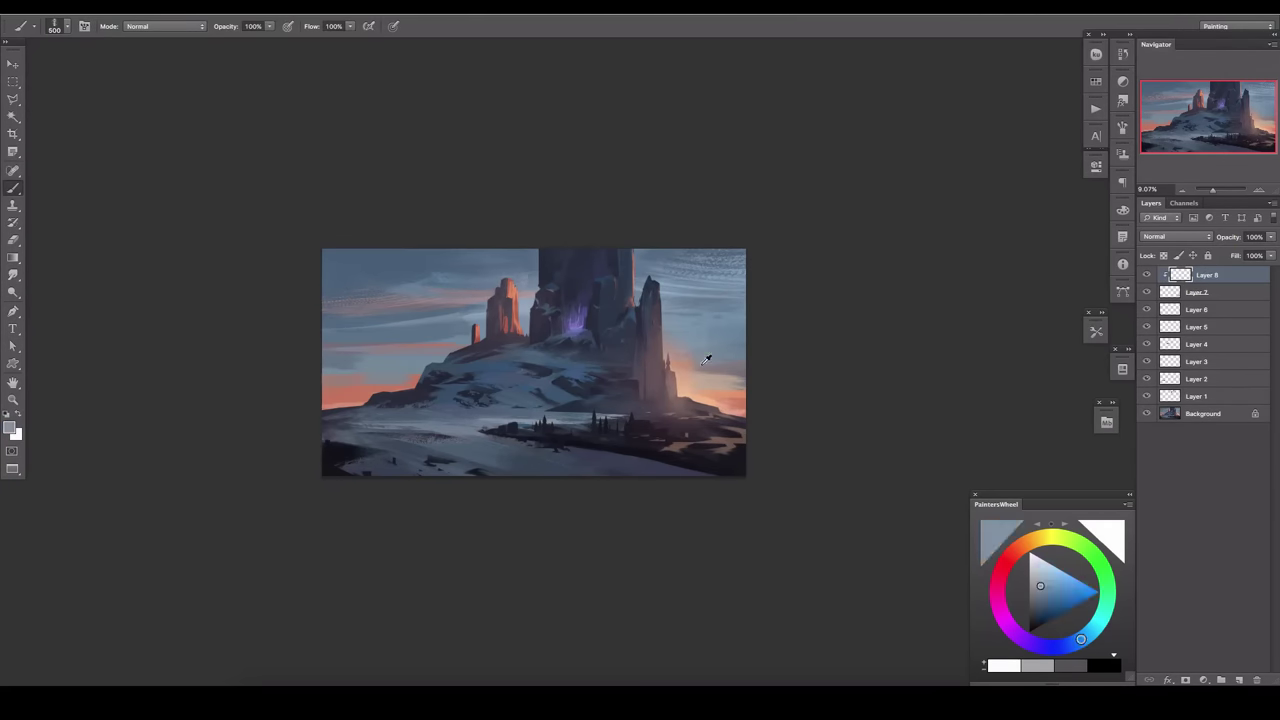
Sample ground colours, then set Layer 7 to 44% and Layer 10 to 41% opacity.
{"action": "left_click", "coordinate": [735, 440], "text": "alt"}
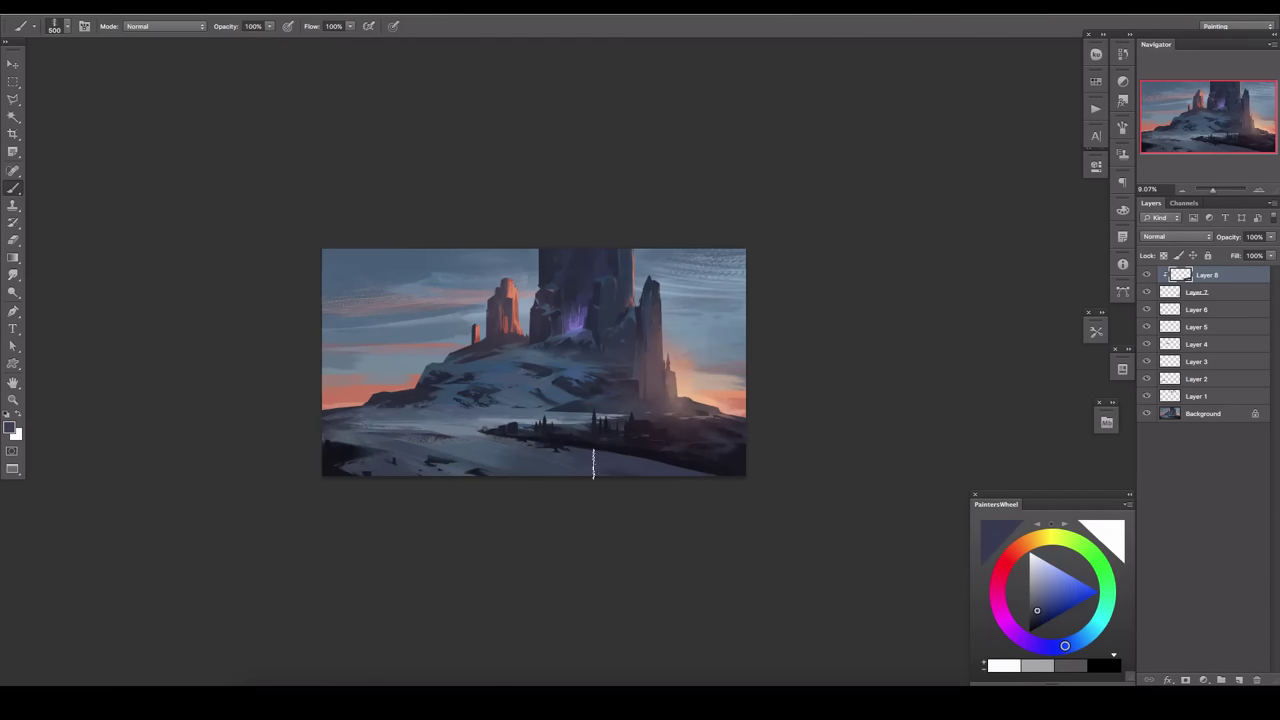
{"action": "left_click", "coordinate": [496, 448], "text": "alt"}
{"action": "left_click", "coordinate": [1200, 291]}
{"action": "left_click_drag", "start_coordinate": [1270, 236], "coordinate": [1243, 256]}
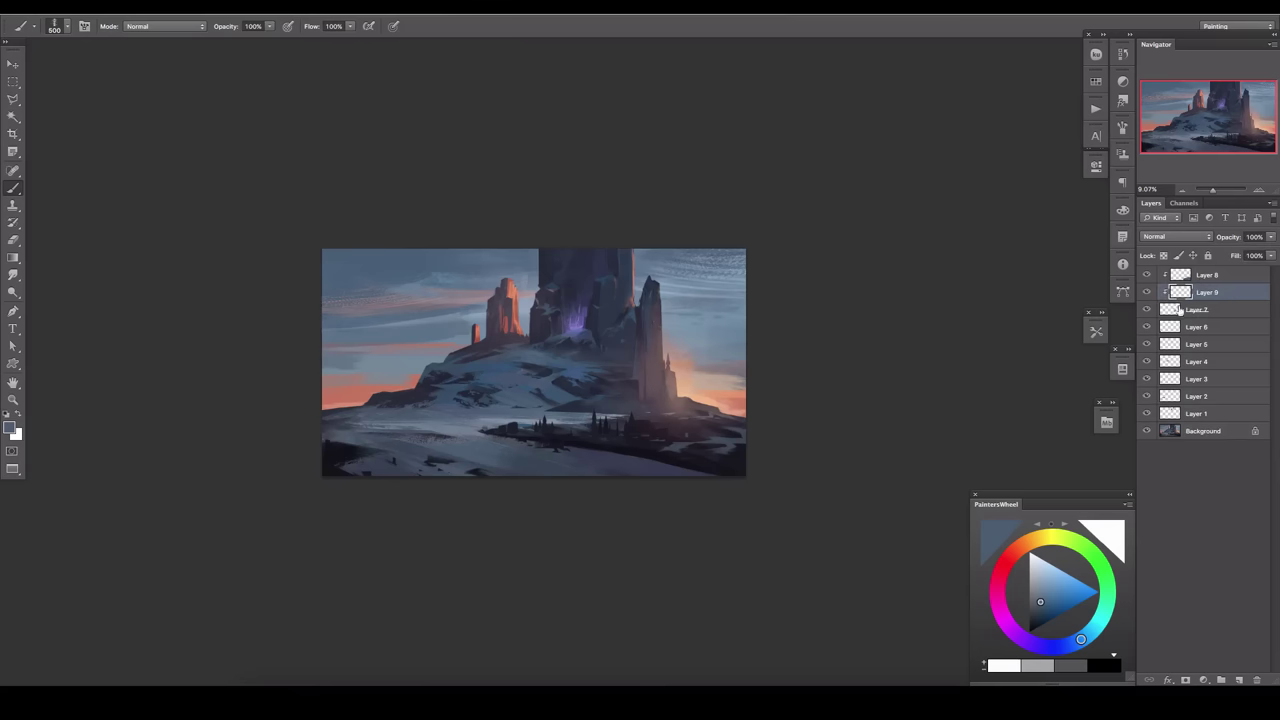
{"action": "left_click_drag", "start_coordinate": [1270, 236], "coordinate": [1224, 254]}
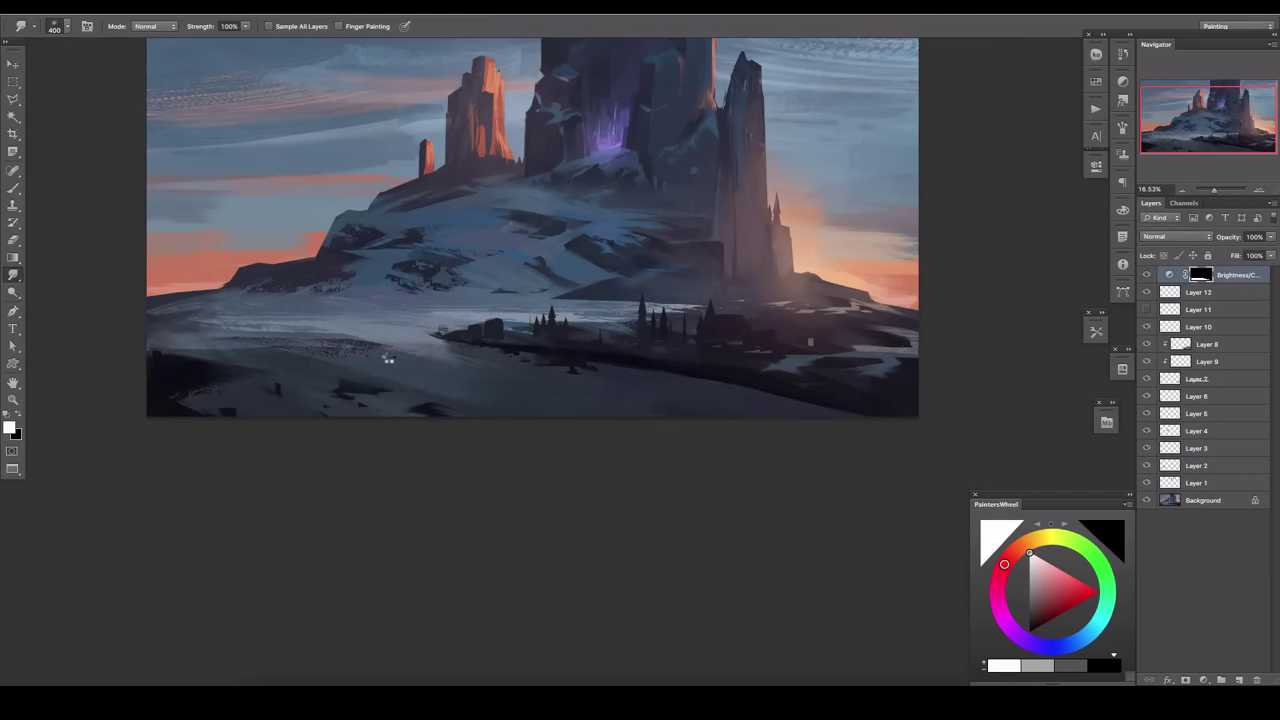
Shrink the brush to 300, set Brightness/Contrast to 23% opacity, and add Layer 13.
{"action": "key", "text": "bracketleft"}
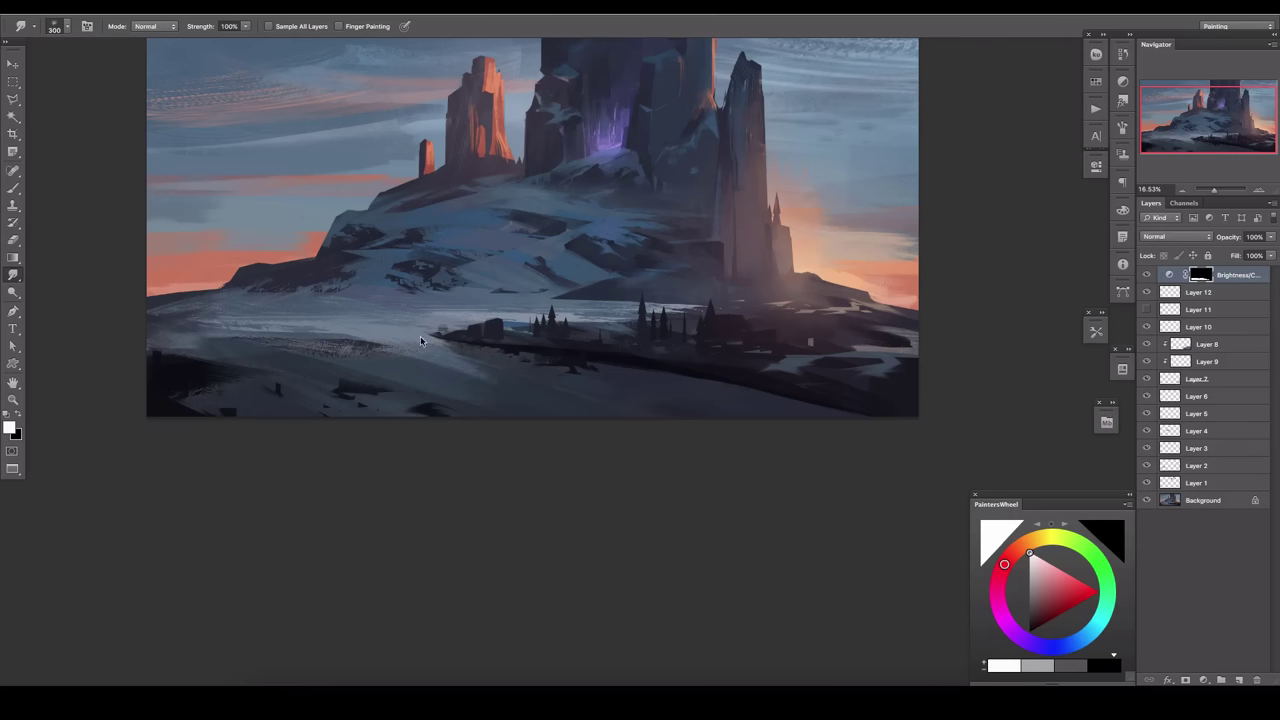
{"action": "left_click", "coordinate": [1270, 236]}
{"action": "left_click_drag", "start_coordinate": [1270, 250], "coordinate": [1237, 258]}
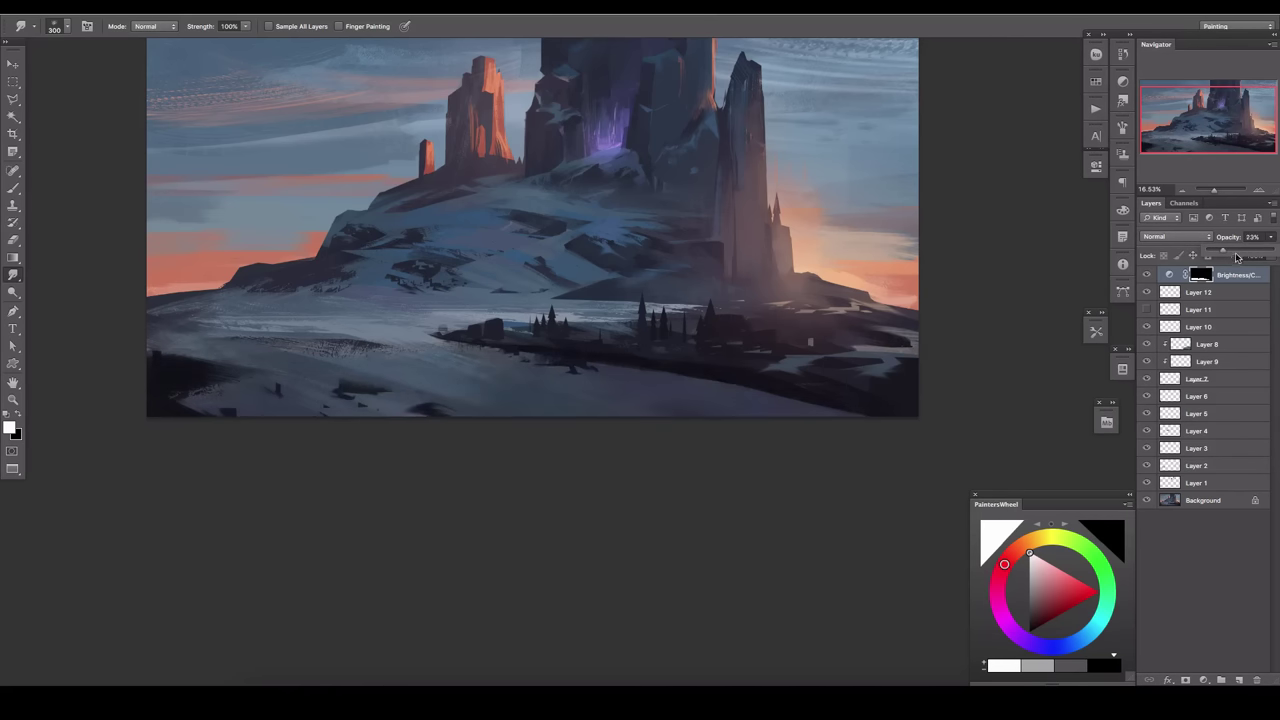
{"action": "left_click", "coordinate": [1241, 680]}
{"action": "key", "text": "Tab"}
With panels hidden, paint dark streaks across the upper sky using a sampled sky colour.
{"action": "key", "text": "Tab"}
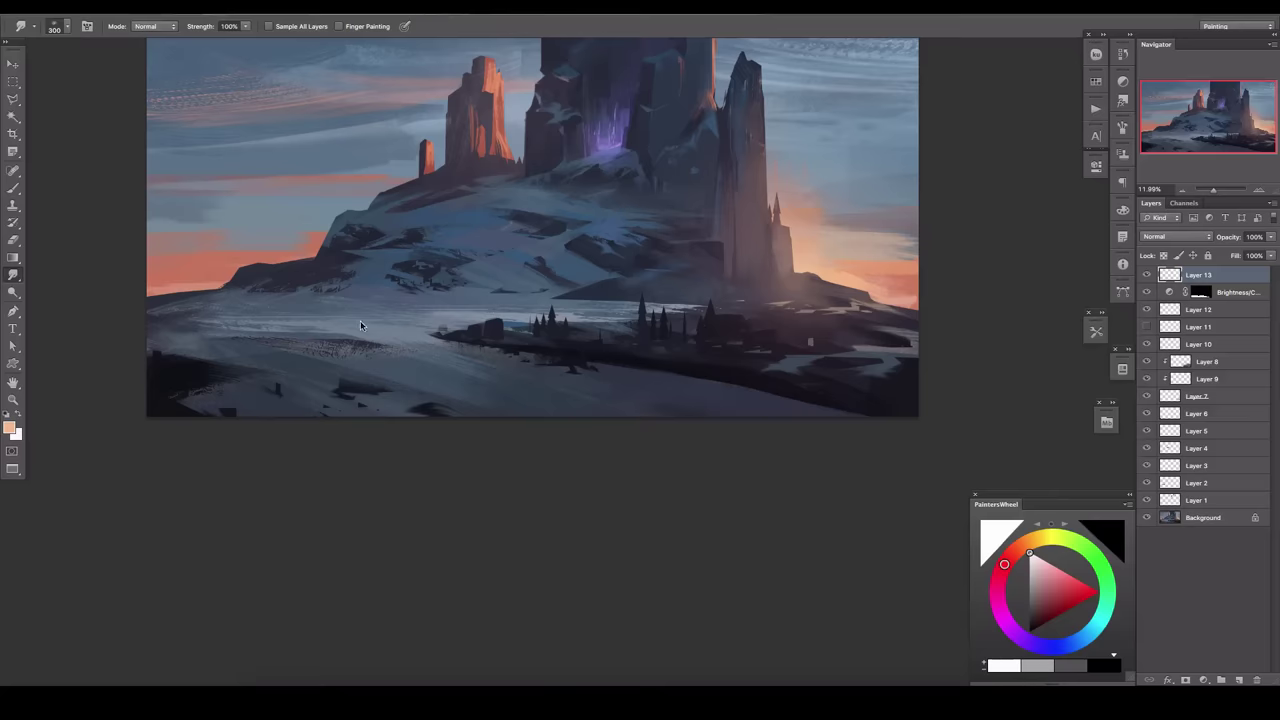
{"action": "left_click_drag", "start_coordinate": [648, 447], "coordinate": [573, 358]}
{"action": "key", "text": "Tab"}
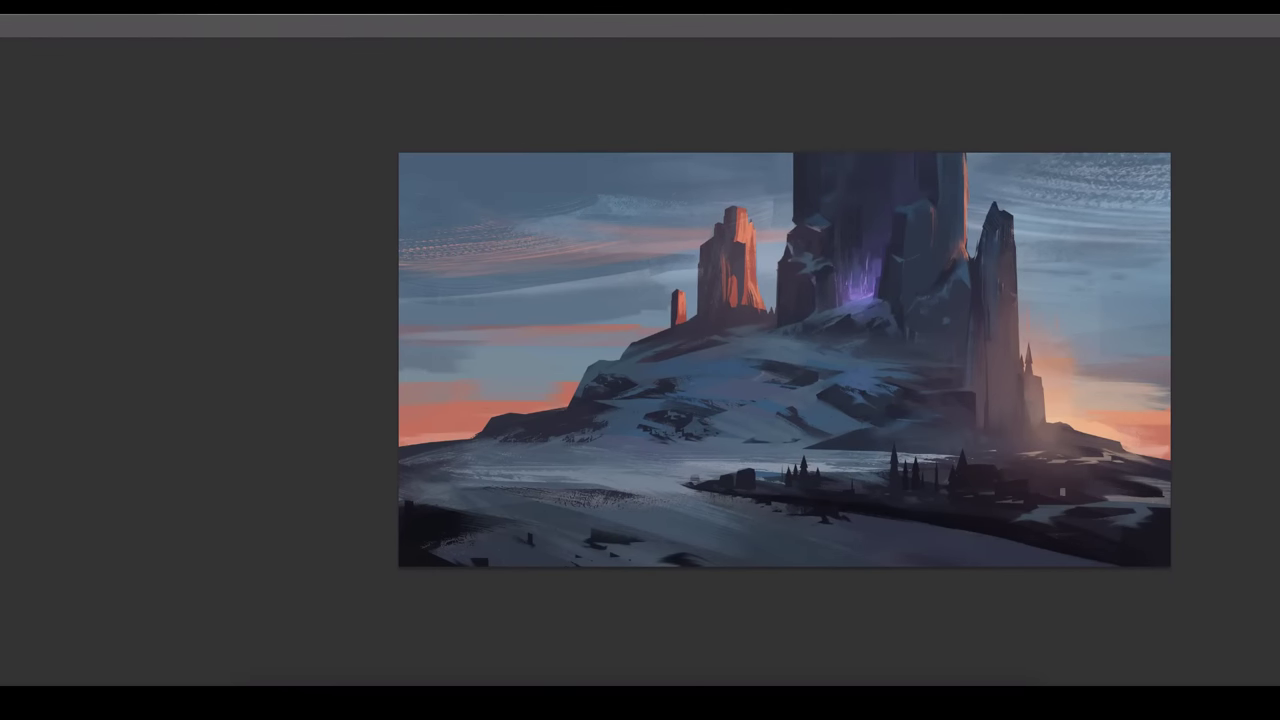
{"action": "key", "text": "Tab"}
{"action": "scroll", "coordinate": [423, 163], "scroll_direction": "down", "scroll_amount": 2}
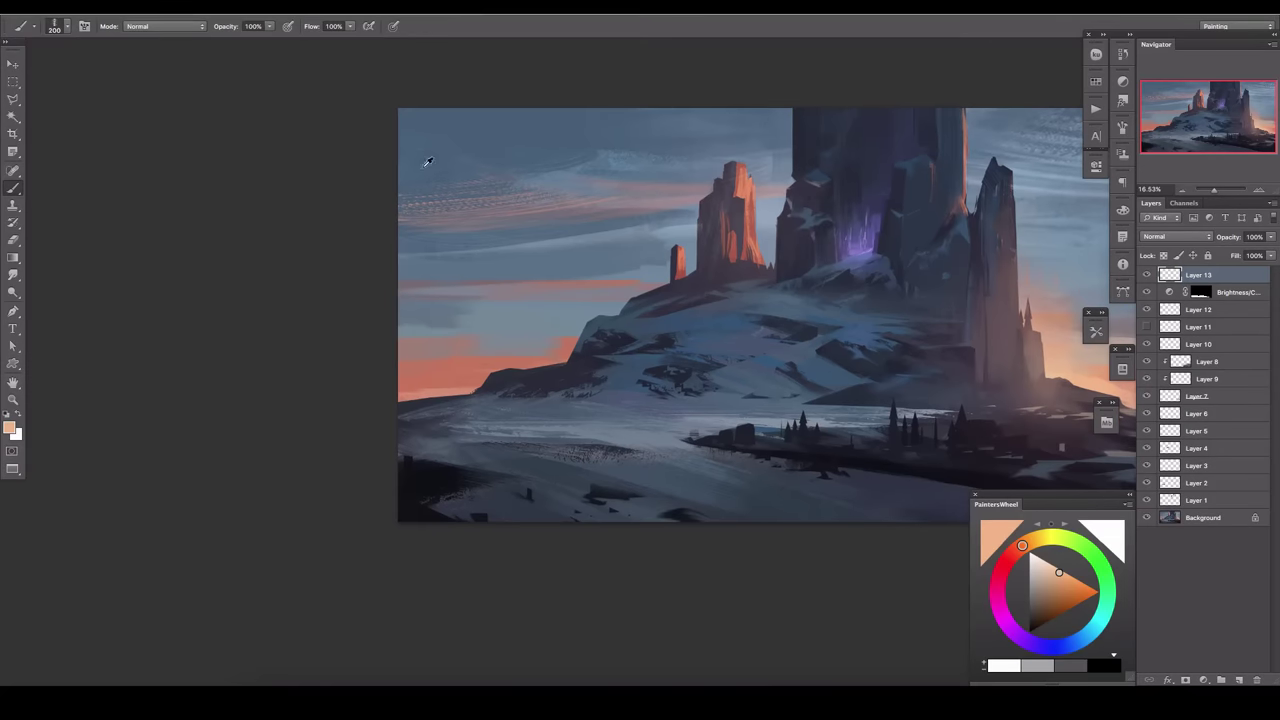
{"action": "left_click", "coordinate": [427, 158], "text": "alt"}
{"action": "left_click_drag", "start_coordinate": [351, 189], "coordinate": [700, 143]}
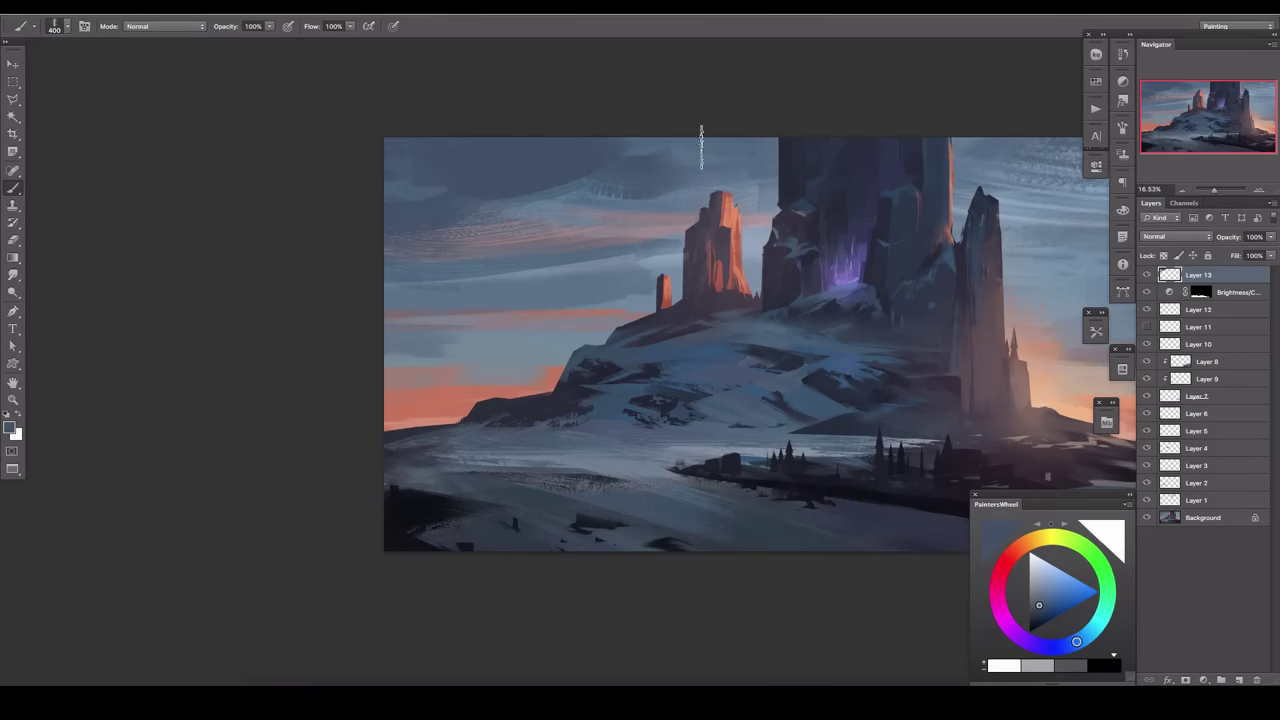
{"action": "key", "text": "bracketleft"}
Repaint the orange glow at the left sky edge with sampled blue-greys.
{"action": "left_click", "coordinate": [423, 400], "text": "alt"}
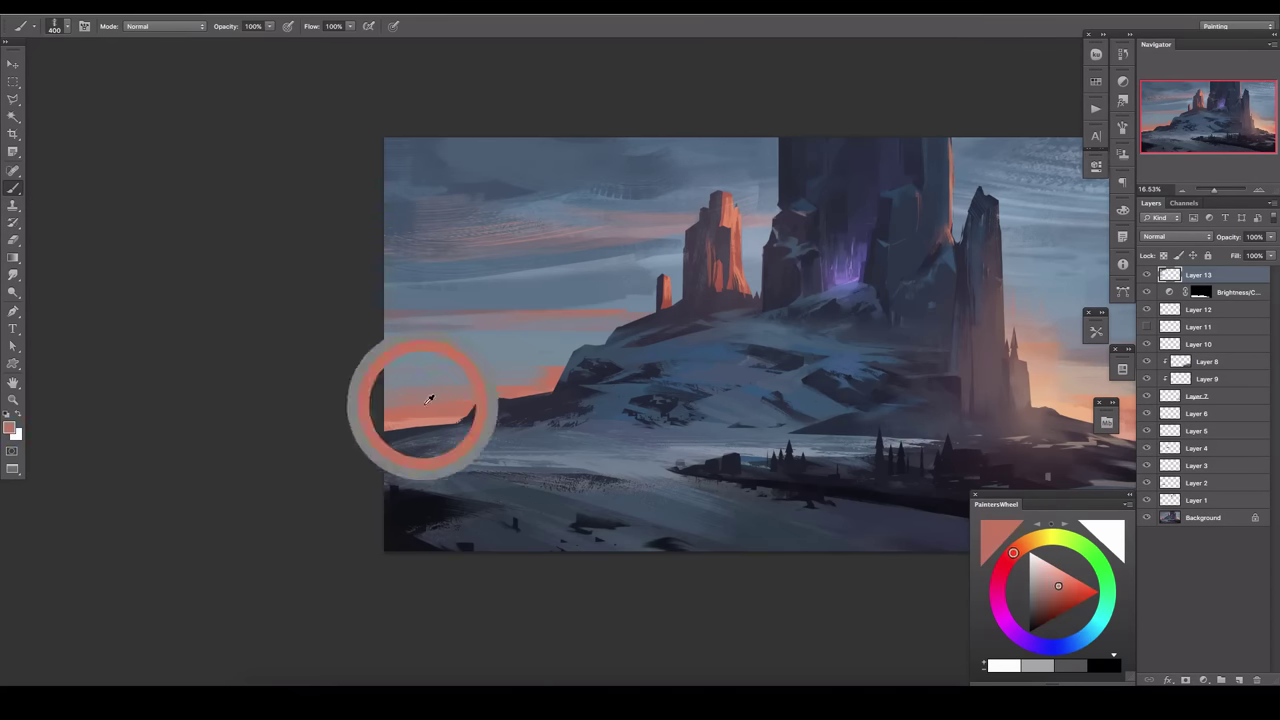
{"action": "left_click_drag", "start_coordinate": [423, 400], "coordinate": [389, 410]}
{"action": "left_click", "coordinate": [412, 373], "text": "alt"}
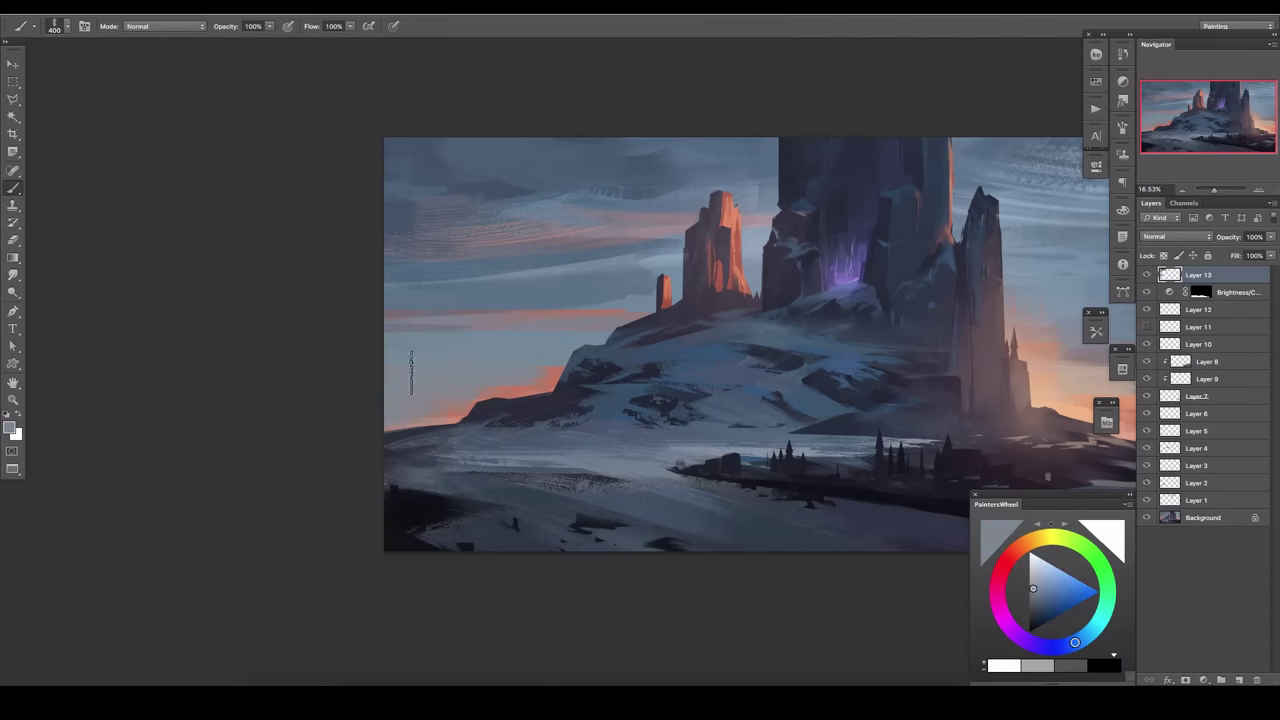
{"action": "left_click_drag", "start_coordinate": [472, 351], "coordinate": [434, 380]}
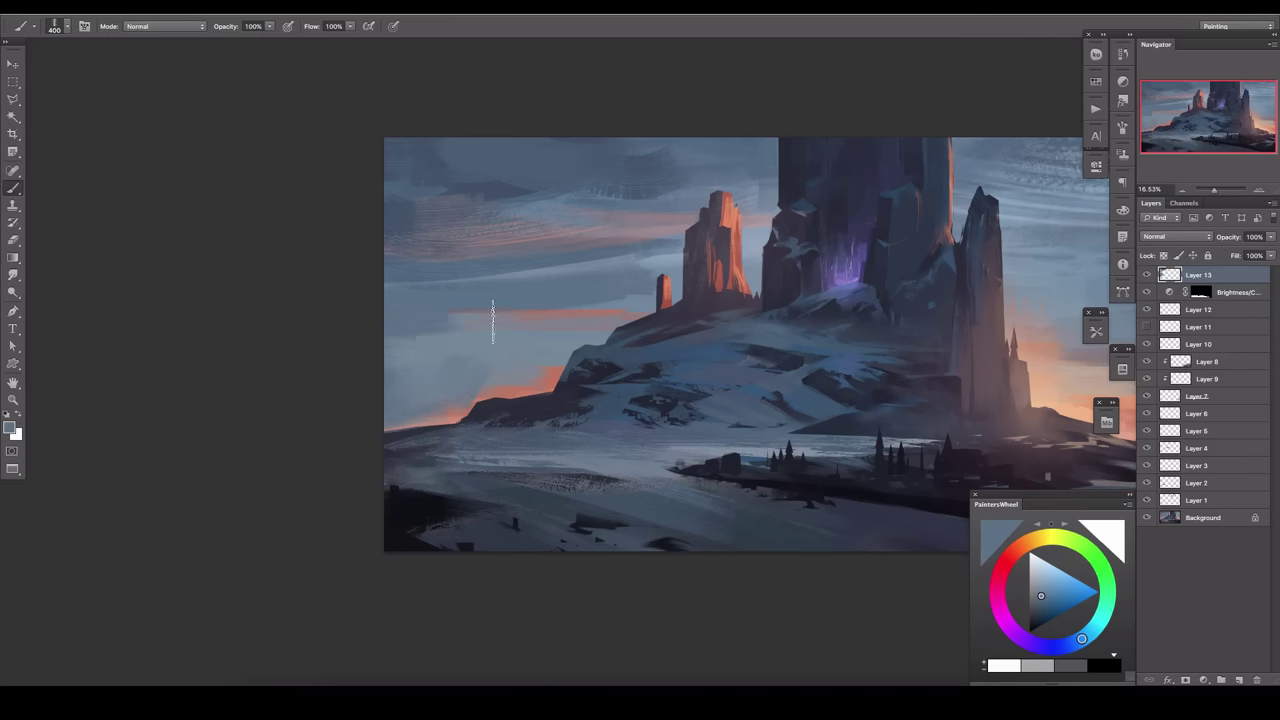
{"action": "key", "text": "i"}
{"action": "key", "text": "b"}
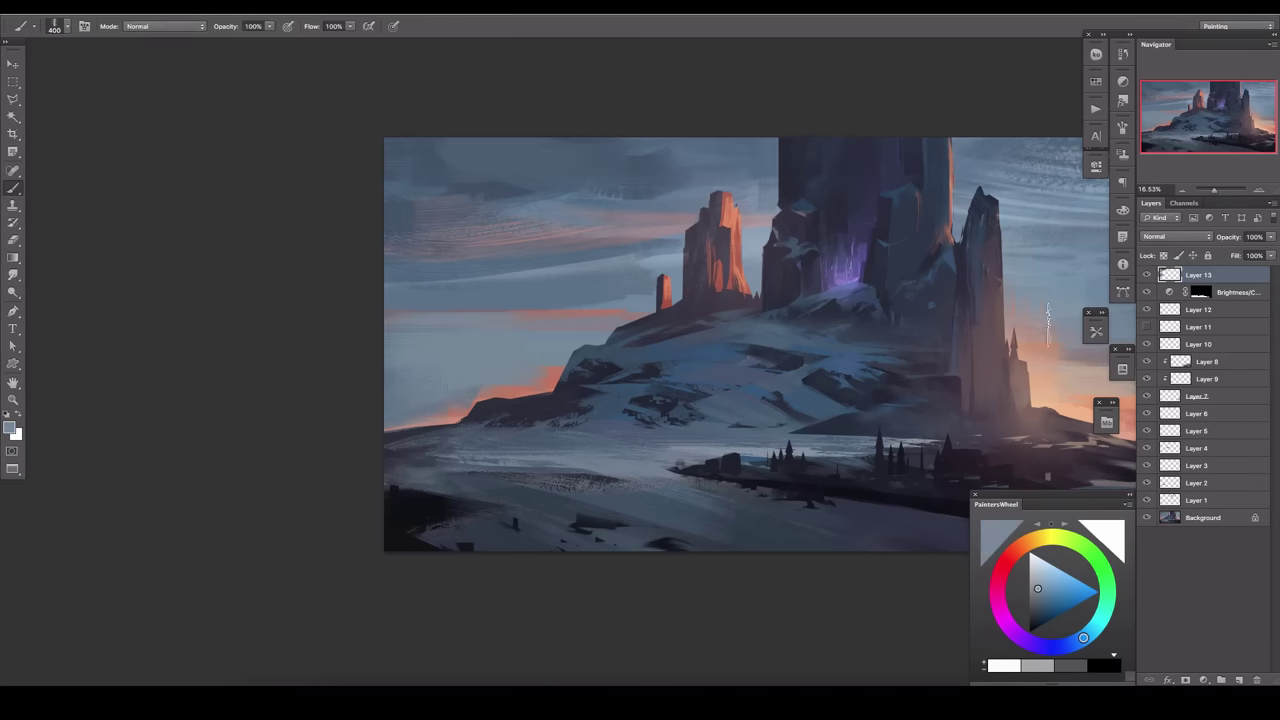
{"action": "left_click", "coordinate": [465, 372], "text": "alt"}
{"action": "key", "text": "e"}
Add Layer 14 and view the painting alone without panels.
{"action": "key", "text": "ctrl+shift+alt+n"}
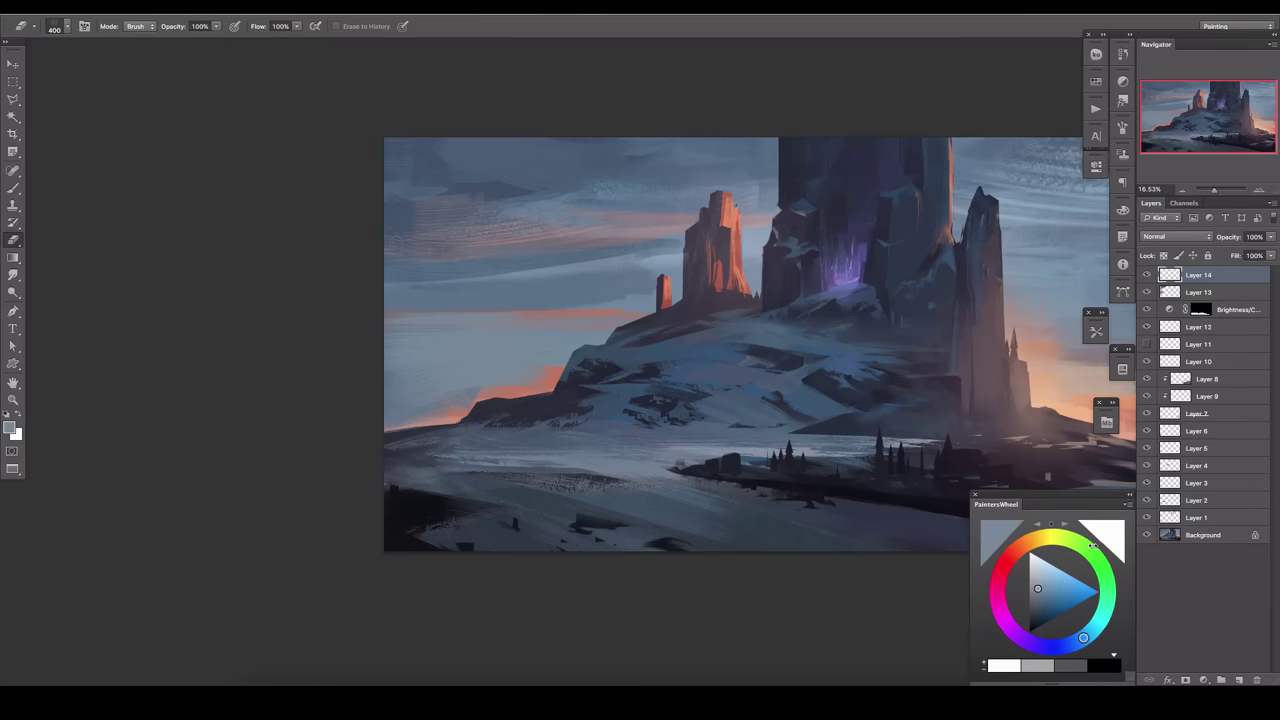
{"action": "left_click_drag", "start_coordinate": [703, 387], "coordinate": [560, 394]}
{"action": "key", "text": "Tab"}
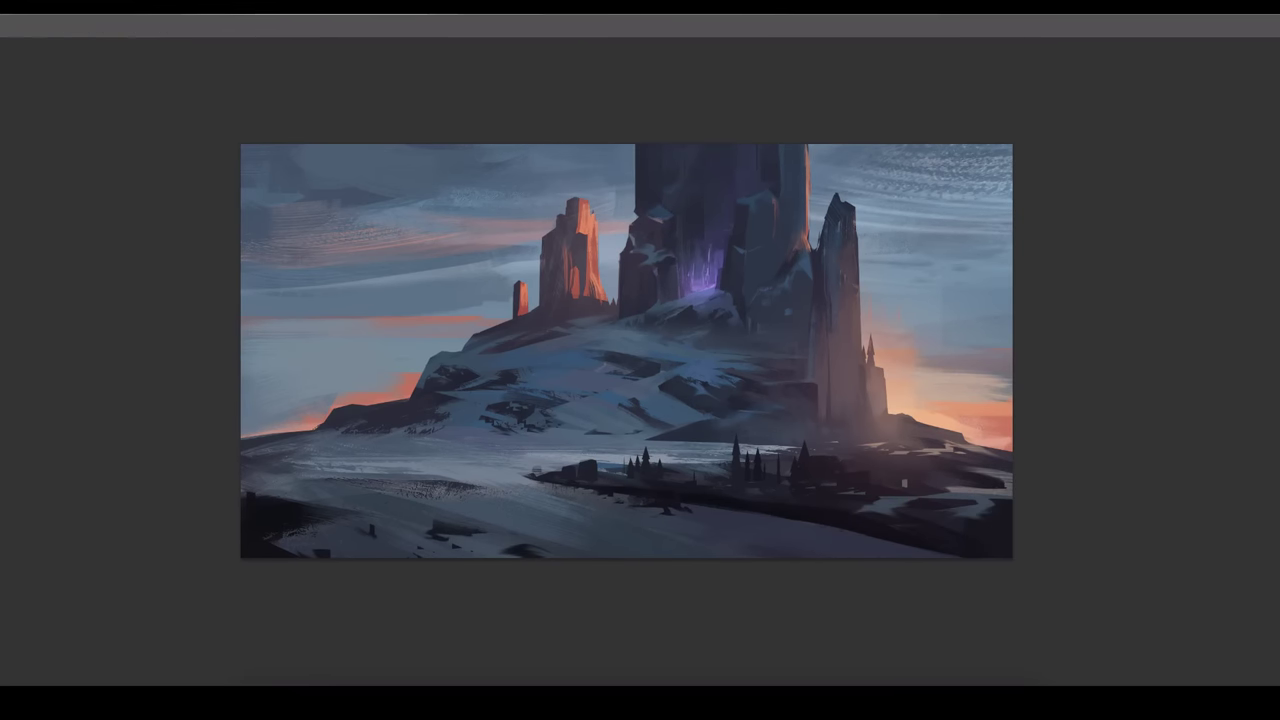
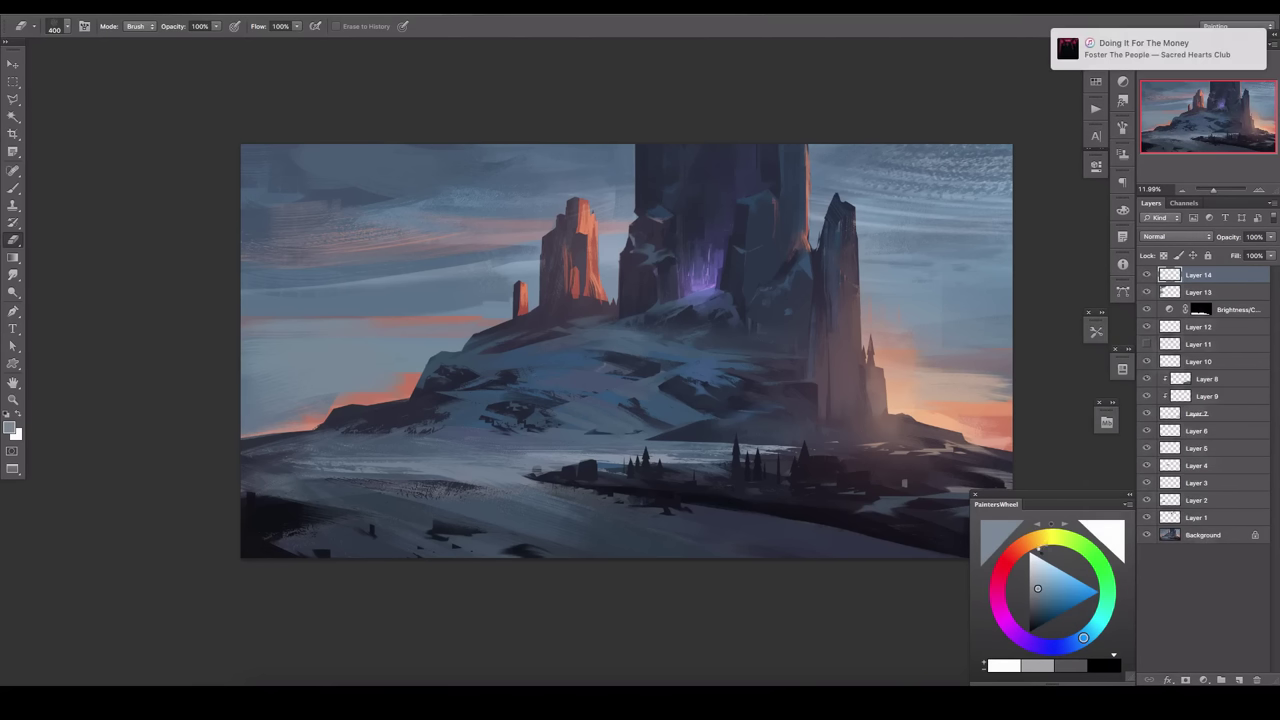
Slightly desaturate the painting with Hue/Saturation (Hue +3, Saturation −9) and add an empty layer above.
{"action": "key", "text": "Tab"}
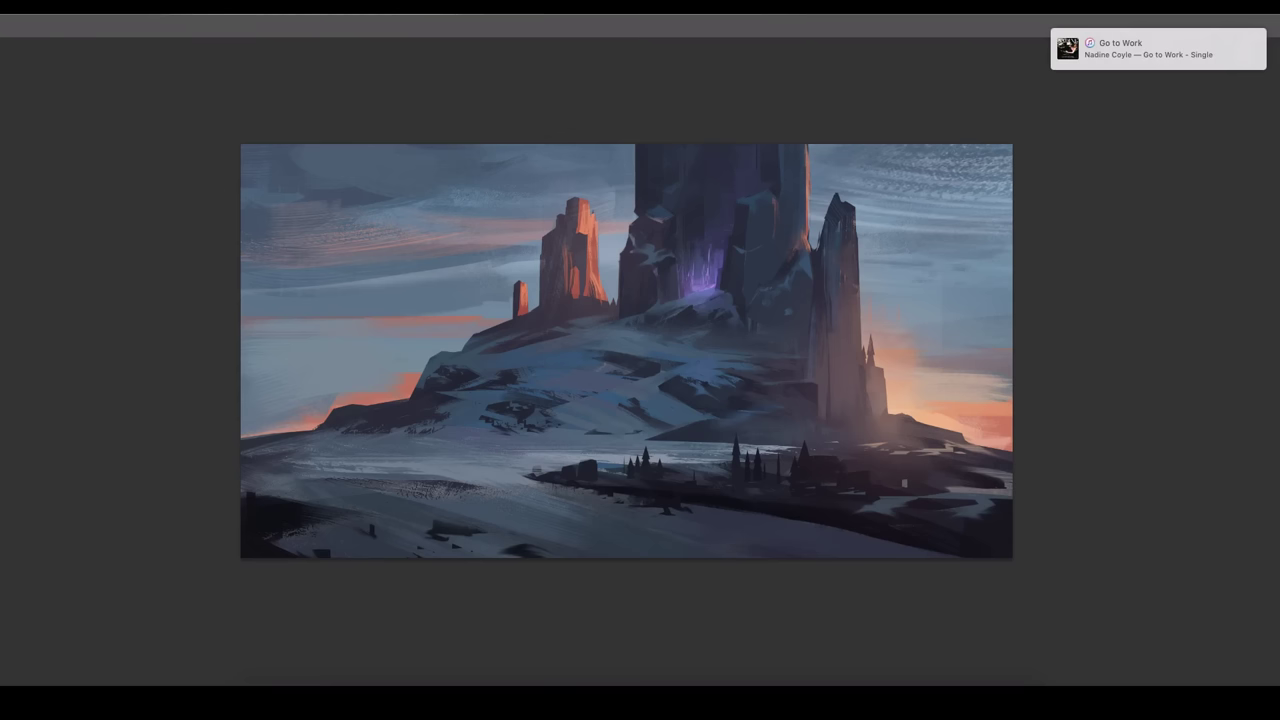
{"action": "key", "text": "Tab"}
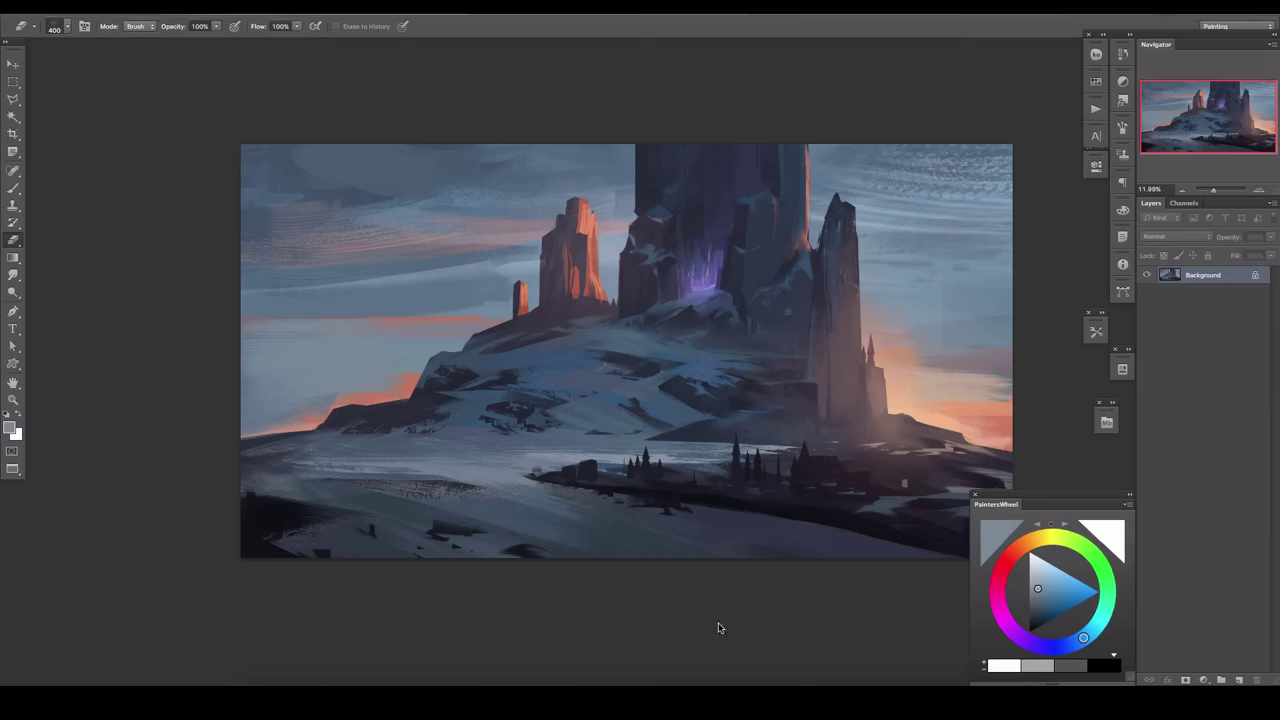
{"action": "key", "text": "ctrl+u"}
{"action": "left_click_drag", "start_coordinate": [995, 271], "coordinate": [986, 273]}
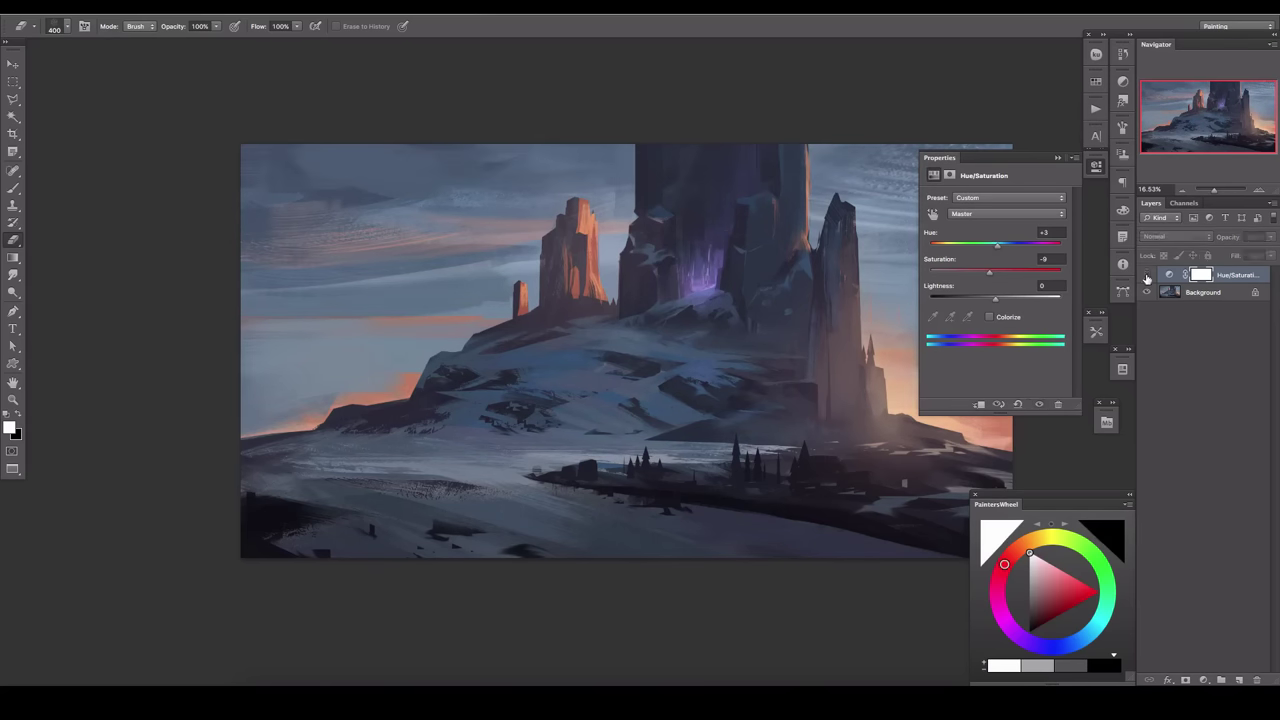
{"action": "left_click", "coordinate": [1240, 682]}
{"action": "key", "text": "ctrl+shift+alt+n"}
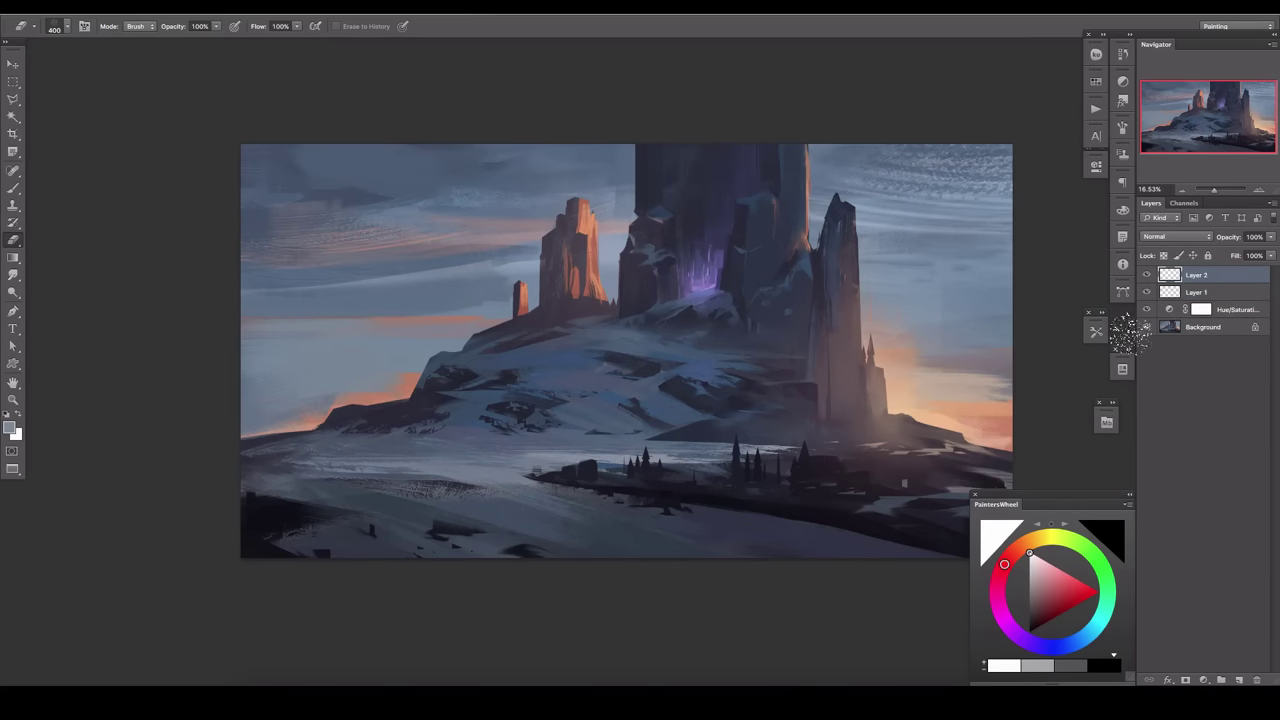
{"action": "scroll", "coordinate": [768, 256], "scroll_direction": "up", "scroll_amount": 5}
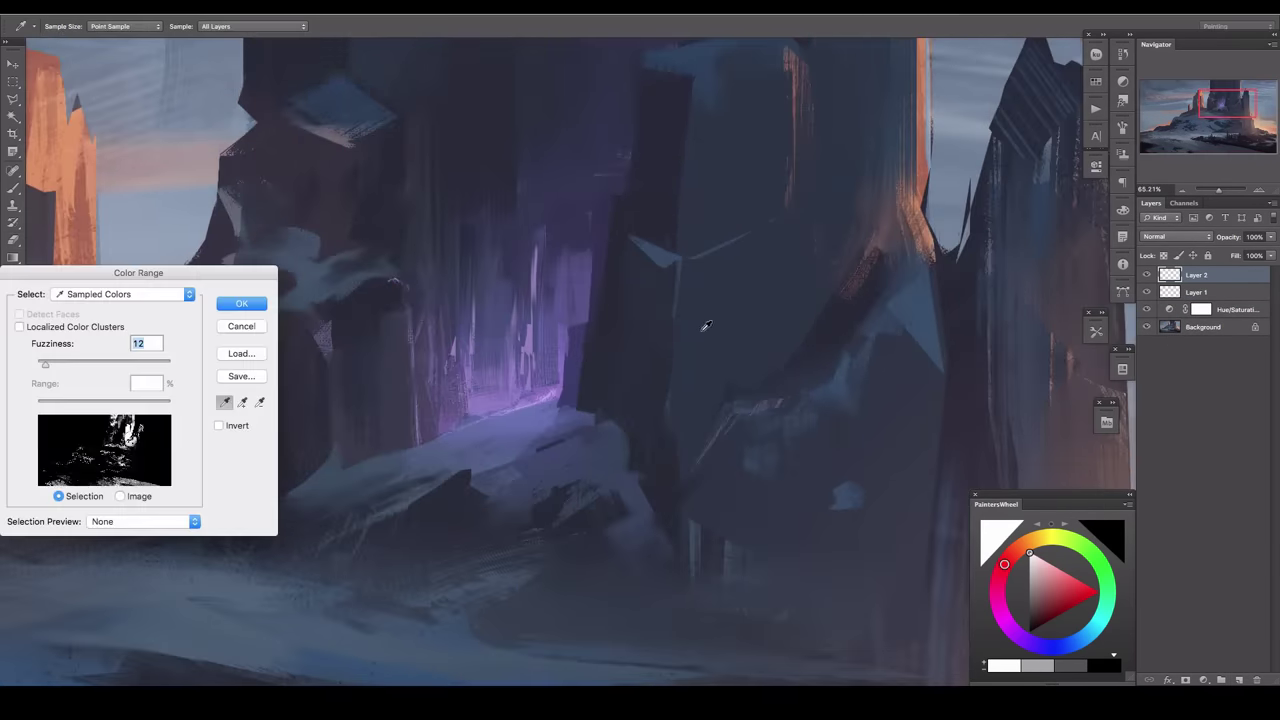
Paint warm reddish-brown tones onto the central rock spires.
{"action": "left_click", "coordinate": [55, 26]}
{"action": "left_click", "coordinate": [170, 523]}
{"action": "left_click_drag", "start_coordinate": [700, 360], "coordinate": [600, 320]}
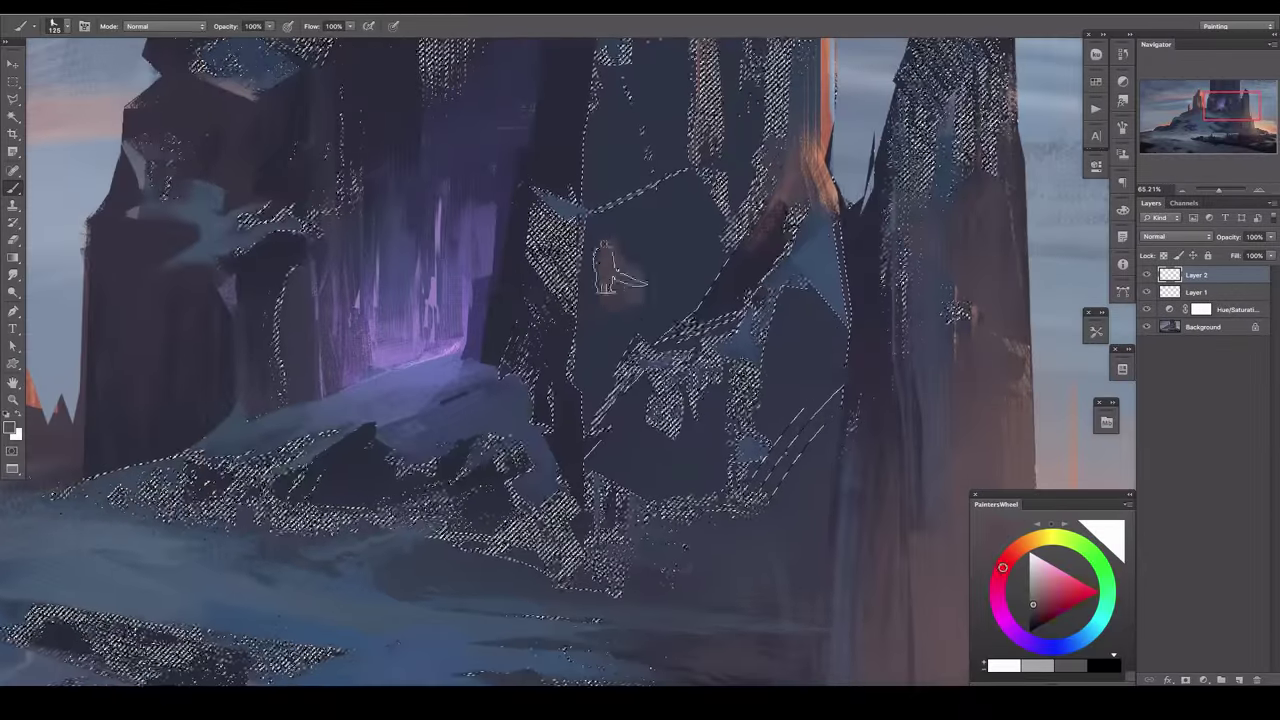
{"action": "left_click", "coordinate": [641, 313], "text": "alt"}
{"action": "key", "text": "bracketright"}
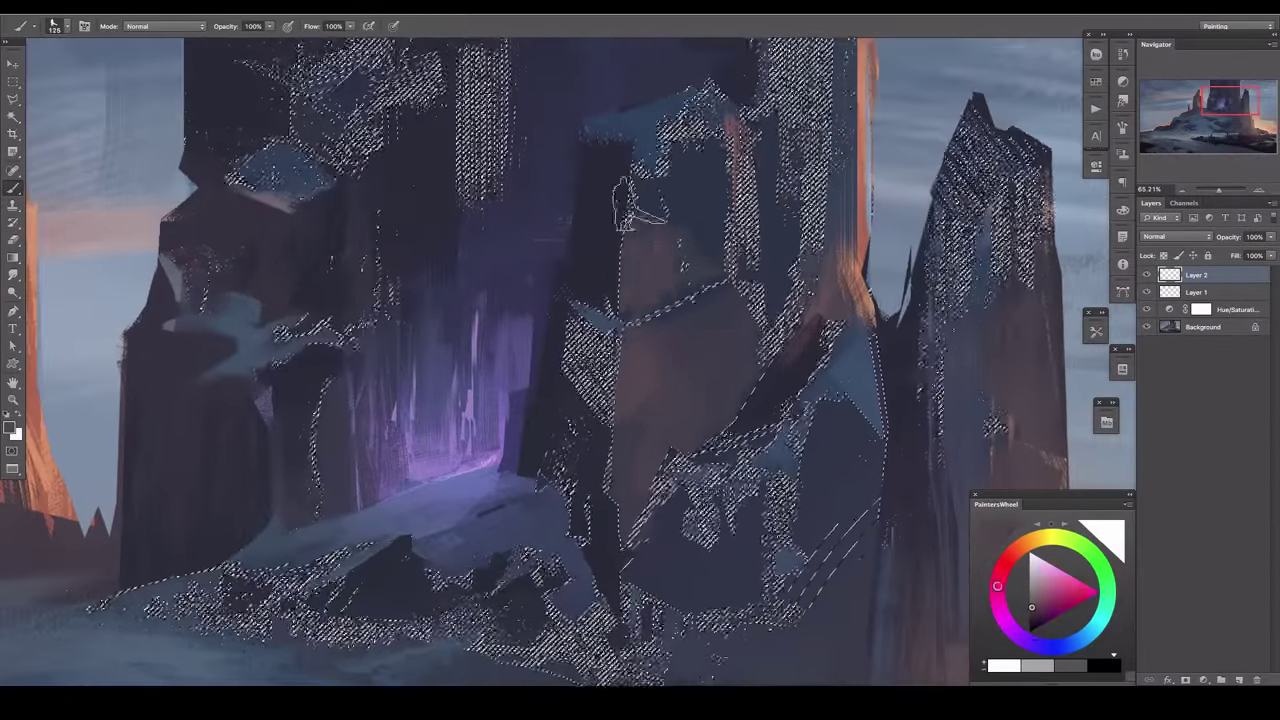
{"action": "left_click_drag", "start_coordinate": [700, 200], "coordinate": [760, 380]}
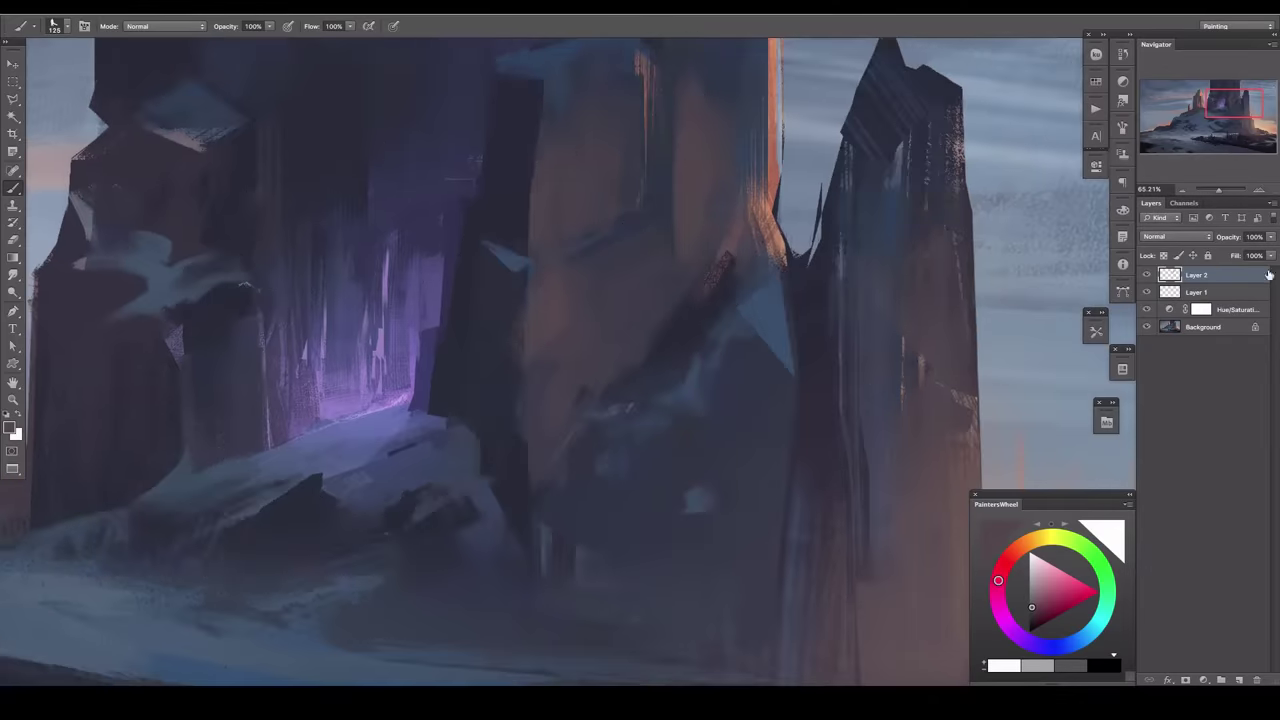
Sample the blue-grey snow colour at the gorge base and use a smaller brush.
{"action": "key", "text": "l"}
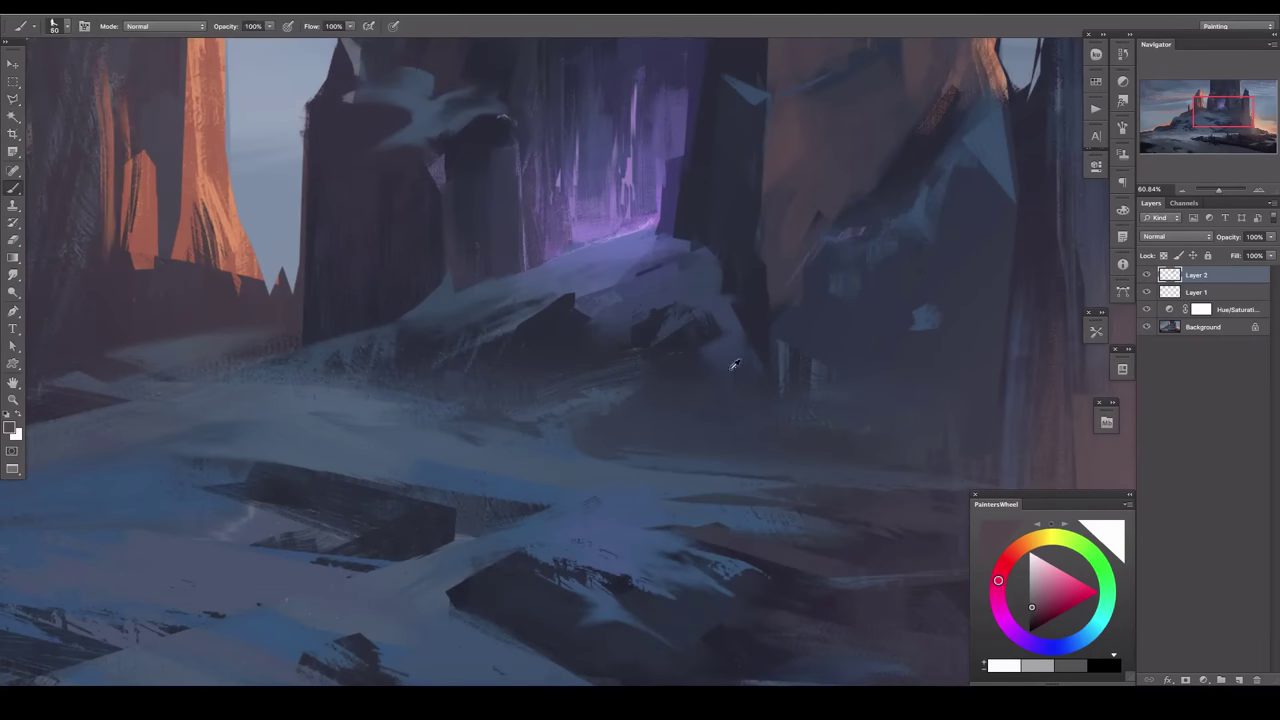
{"action": "left_click_drag", "start_coordinate": [733, 365], "coordinate": [594, 386]}
{"action": "mouse_move", "coordinate": [911, 248]}
{"action": "left_mouse_down"}
{"action": "mouse_move", "coordinate": [771, 363]}
{"action": "mouse_move", "coordinate": [749, 294]}
{"action": "mouse_move", "coordinate": [734, 374]}
{"action": "mouse_move", "coordinate": [686, 205]}
{"action": "left_mouse_up"}
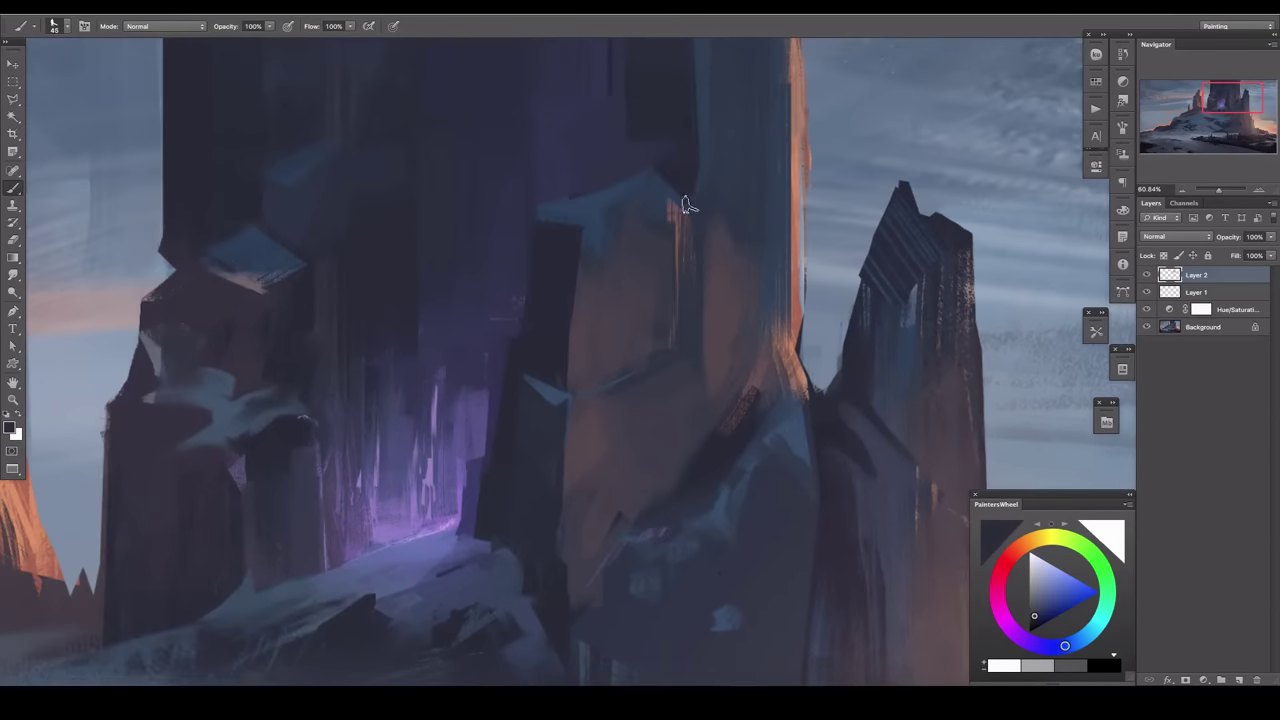
{"action": "left_click", "coordinate": [743, 237], "text": "alt"}
{"action": "key", "text": "bracketleft"}
{"action": "key", "text": "bracketleft"}
{"action": "key", "text": "bracketleft"}
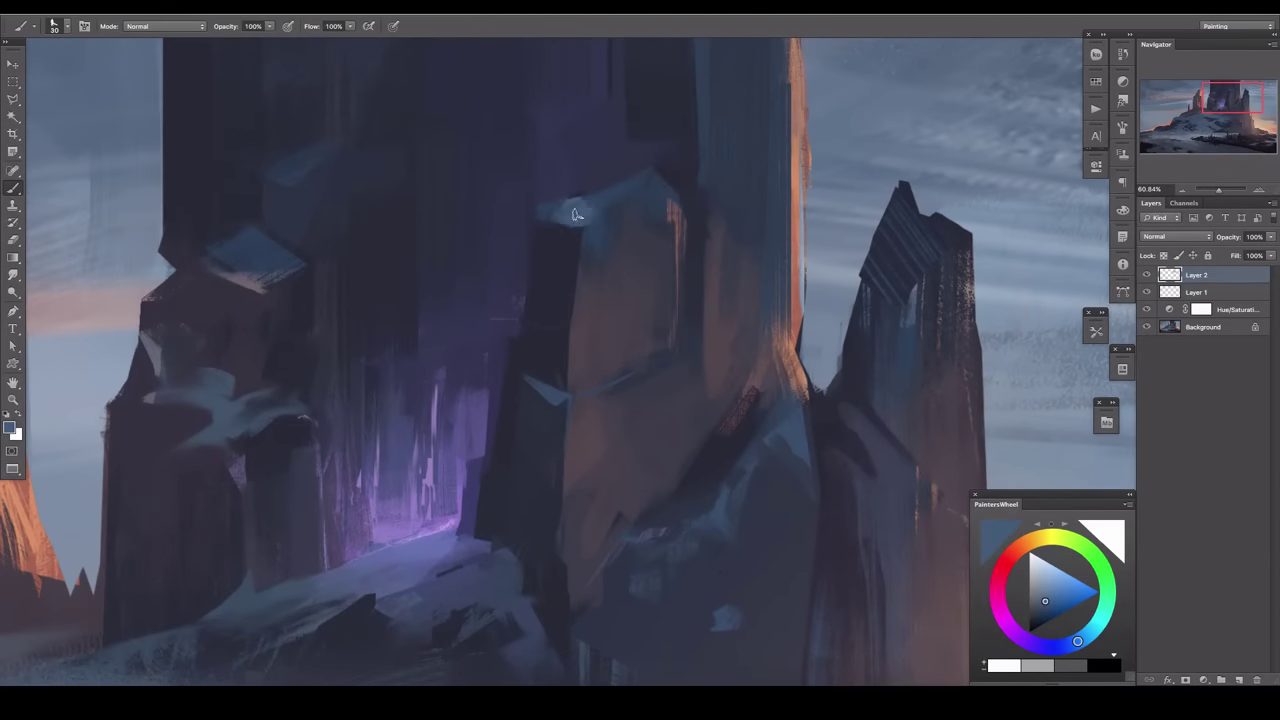
{"action": "left_click", "coordinate": [577, 214], "text": "alt"}
{"action": "key", "text": "bracketleft"}
Outline the dark rock beside the crevice and paint glow along the crevice edge.
{"action": "mouse_move", "coordinate": [434, 444]}
{"action": "left_mouse_down"}
{"action": "mouse_move", "coordinate": [614, 249]}
{"action": "mouse_move", "coordinate": [611, 397]}
{"action": "left_mouse_up"}
{"action": "left_click_drag", "start_coordinate": [620, 529], "coordinate": [640, 432]}
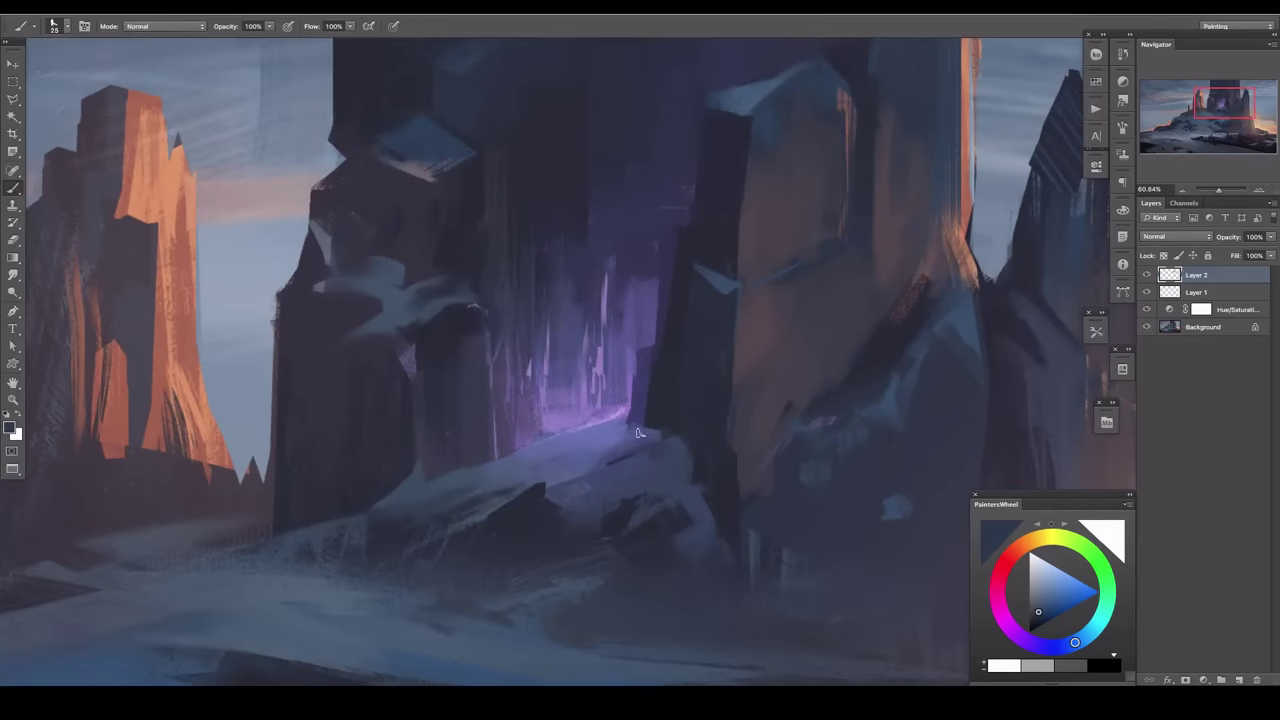
{"action": "key", "text": "l"}
{"action": "left_click", "coordinate": [683, 438]}
{"action": "left_click", "coordinate": [628, 421]}
{"action": "double_click", "coordinate": [744, 189]}
{"action": "key", "text": "b"}
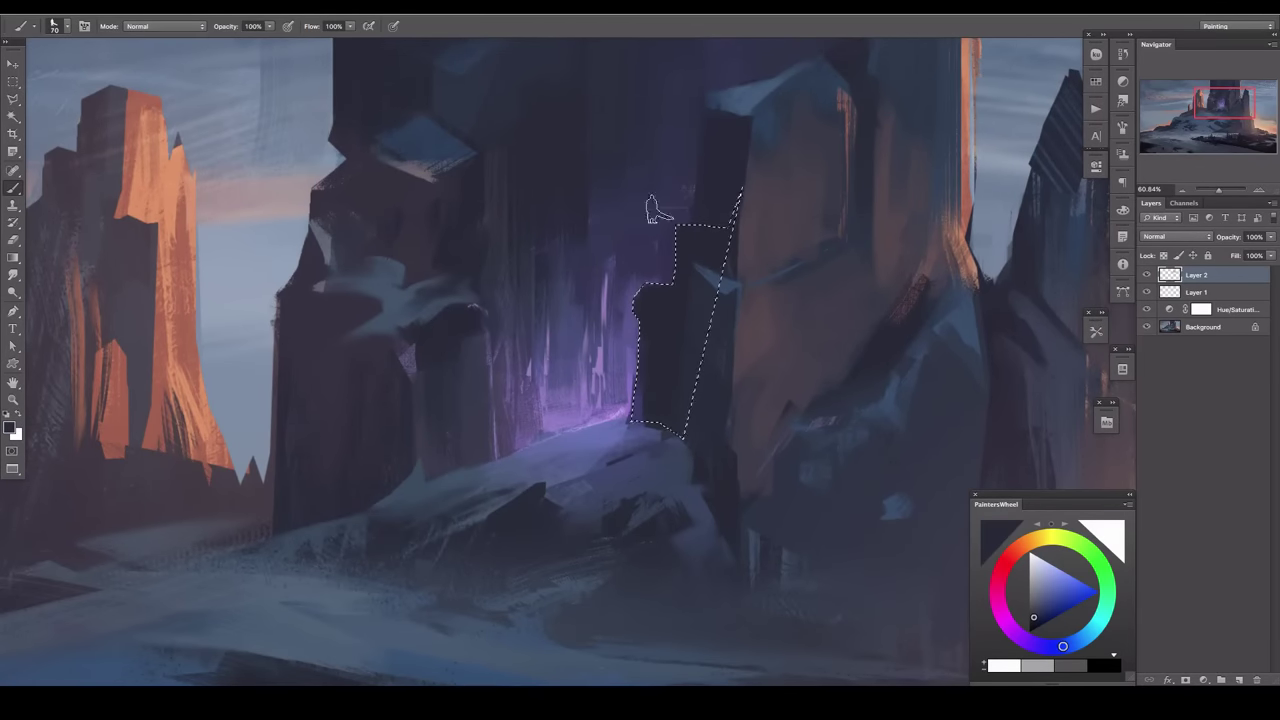
{"action": "key", "text": "bracketright"}
{"action": "key", "text": "bracketright"}
{"action": "mouse_move", "coordinate": [700, 260]}
{"action": "left_mouse_down"}
{"action": "mouse_move", "coordinate": [650, 400]}
{"action": "mouse_move", "coordinate": [596, 322]}
{"action": "left_mouse_up"}
Paint purple light into the gorge, then pick a darker blue-purple and another brush tip.
{"action": "left_click", "coordinate": [623, 329], "text": "alt"}
{"action": "key", "text": "bracketright"}
{"action": "key", "text": "bracketright"}
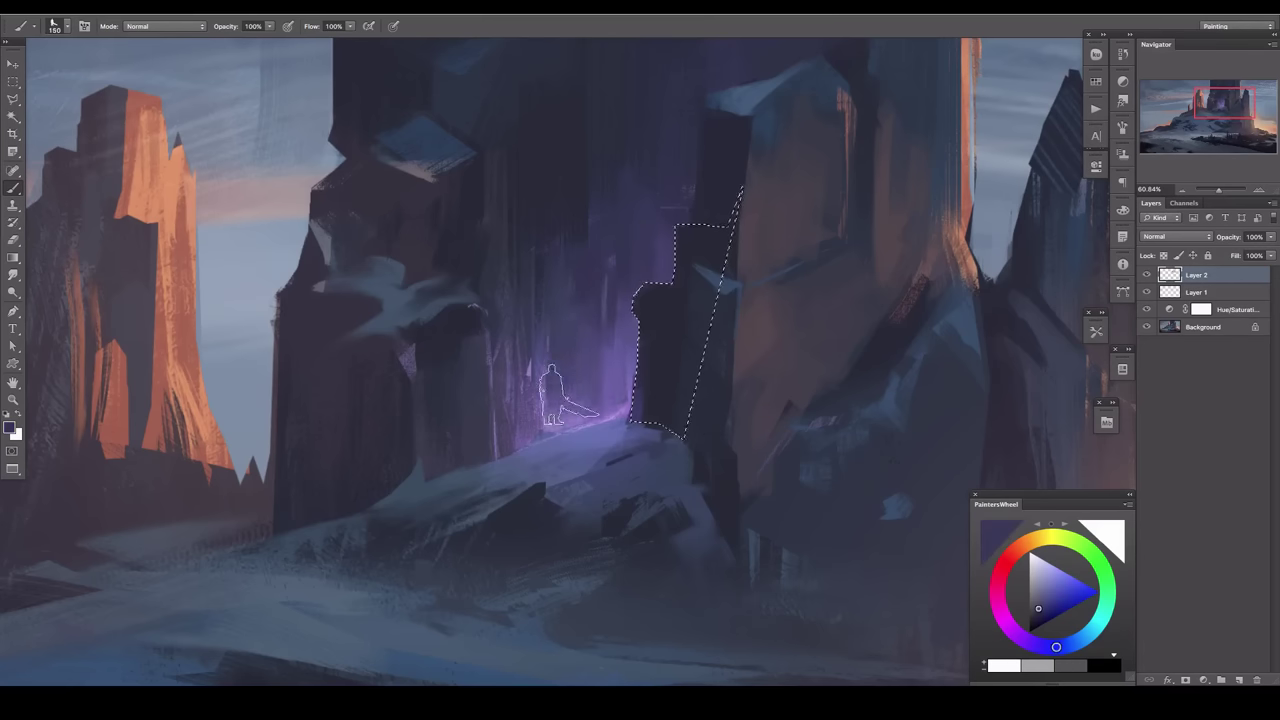
{"action": "left_click_drag", "start_coordinate": [570, 420], "coordinate": [575, 320]}
{"action": "left_click", "coordinate": [553, 218], "text": "alt"}
{"action": "key", "text": "period"}
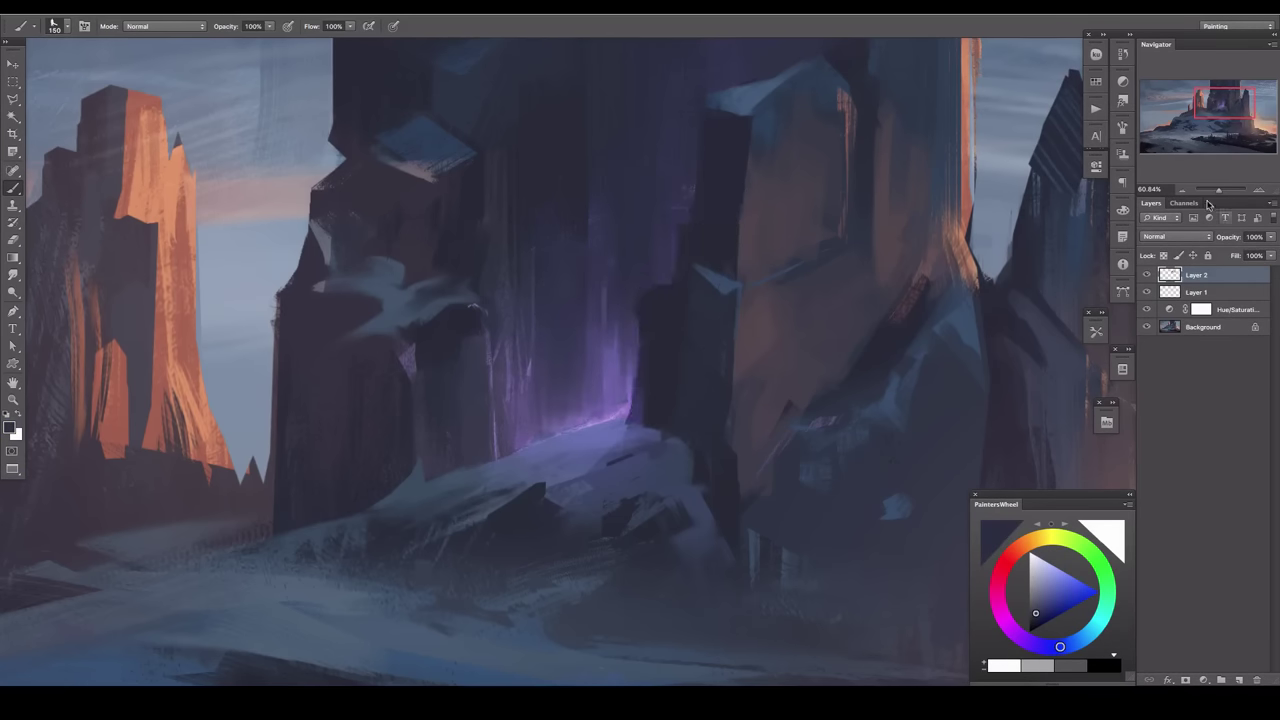
{"action": "key", "text": "ctrl+0"}
{"action": "scroll", "coordinate": [713, 280], "scroll_direction": "up", "scroll_amount": 3}
Select the rock ledge and paint light blue-grey snow on its top.
{"action": "key", "text": "l"}
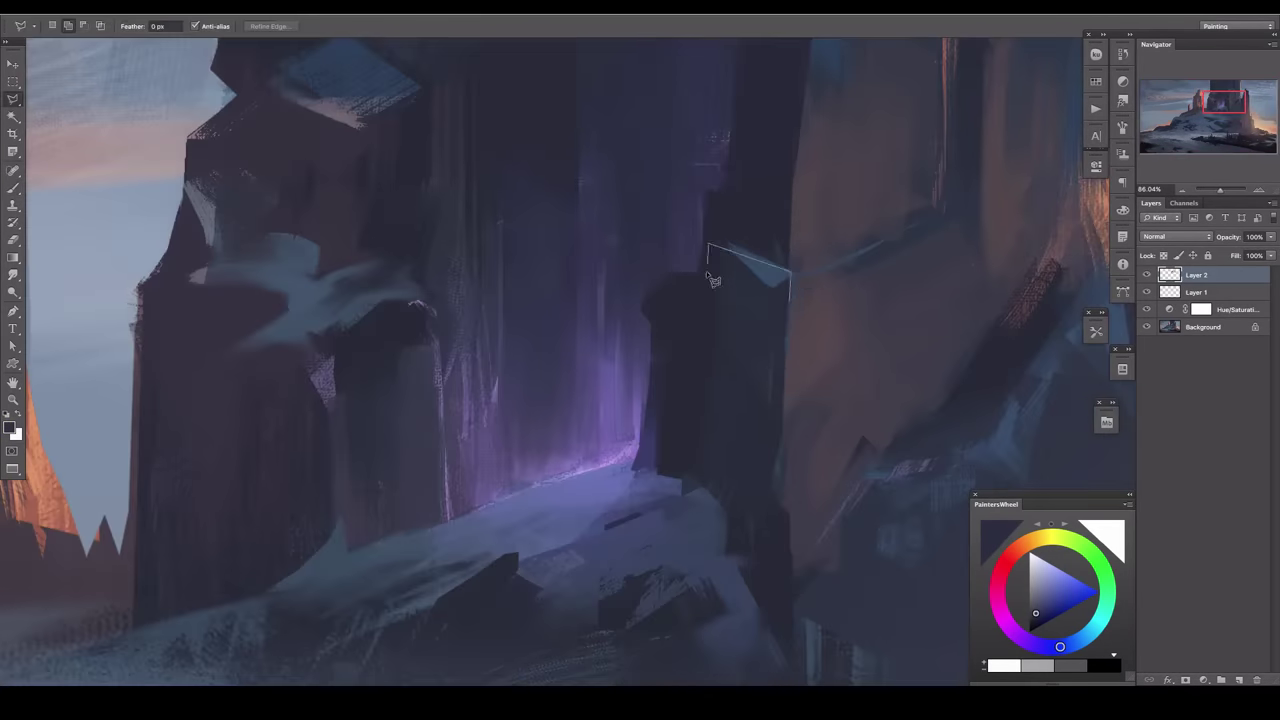
{"action": "double_click", "coordinate": [713, 280]}
{"action": "key", "text": "b"}
{"action": "scroll", "coordinate": [766, 371], "scroll_direction": "down", "scroll_amount": 5}
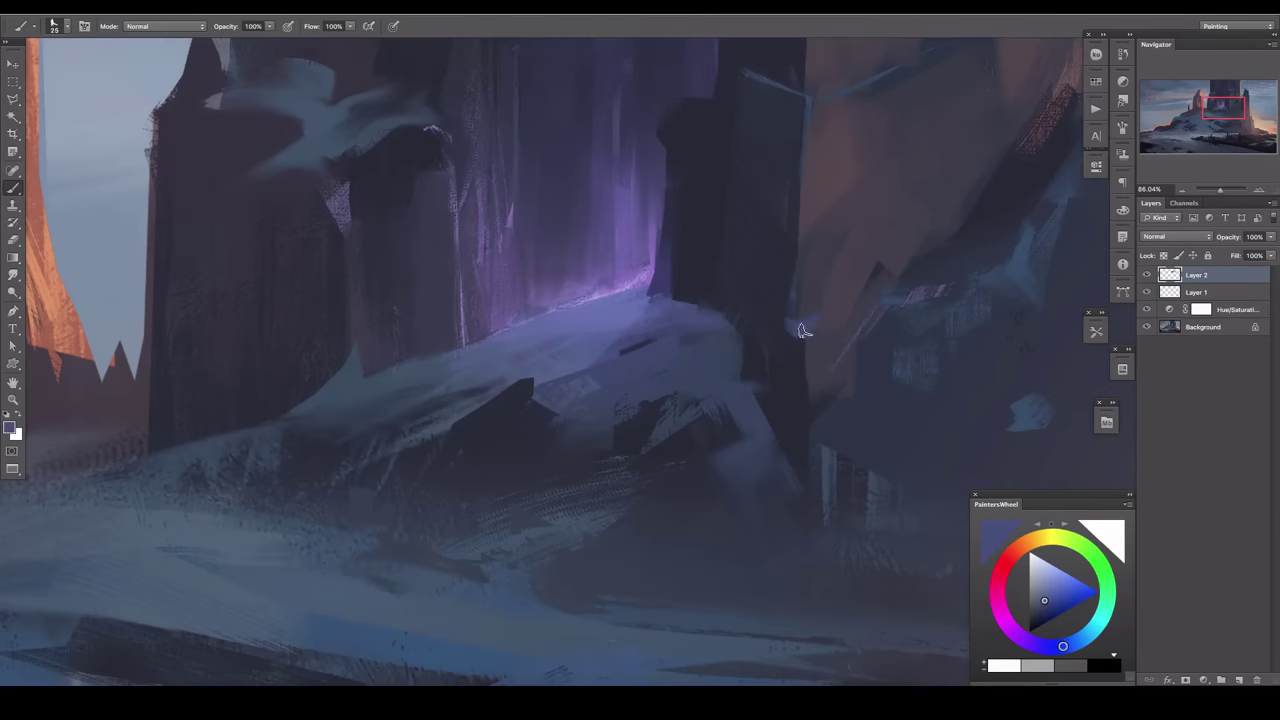
{"action": "scroll", "coordinate": [803, 380], "scroll_direction": "left", "scroll_amount": 5}
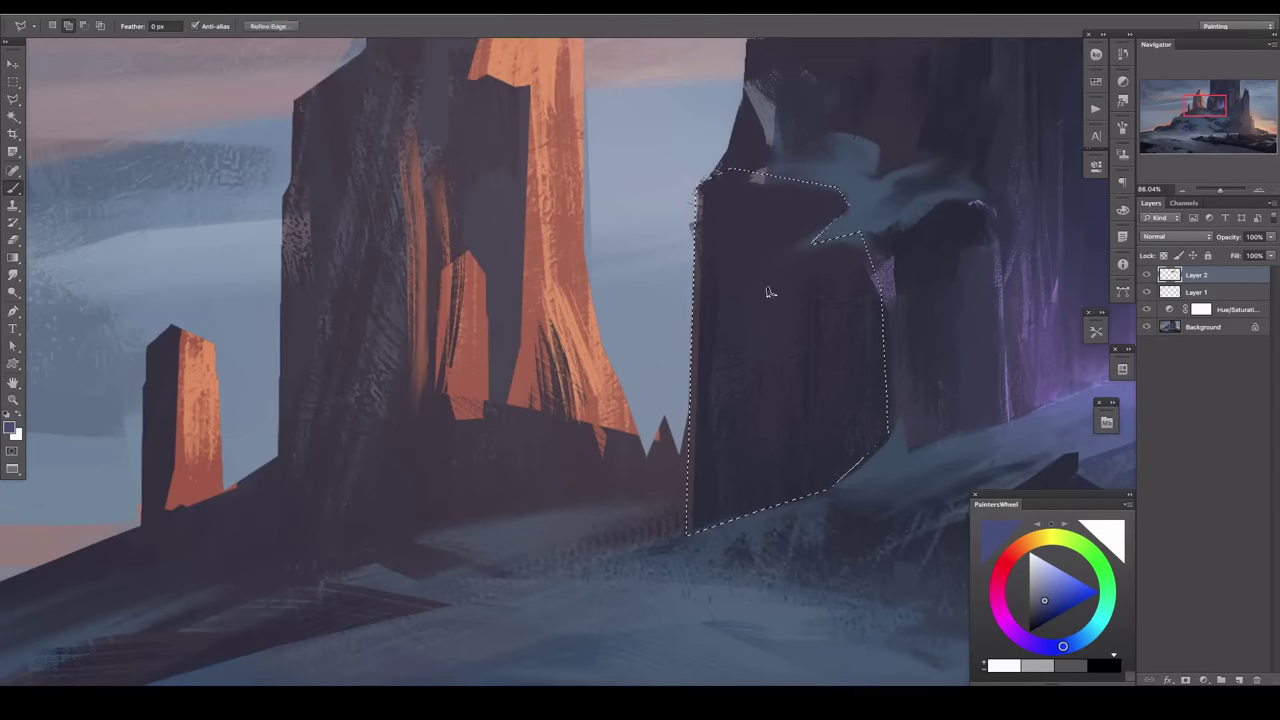
{"action": "left_click_drag", "start_coordinate": [748, 170], "coordinate": [850, 230]}
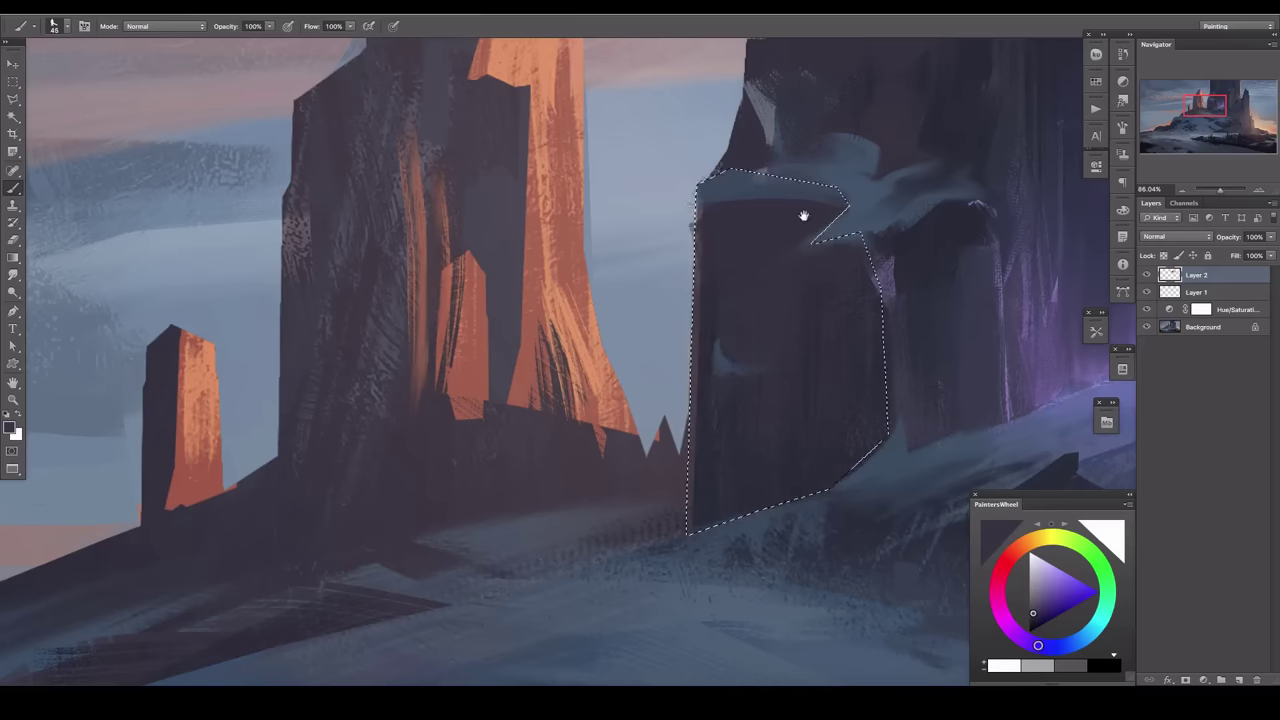
{"action": "scroll", "coordinate": [806, 214], "scroll_direction": "up", "scroll_amount": 3}
{"action": "left_click", "coordinate": [760, 200], "text": "alt"}
Widen the dark column's base in darker blue-grey and outline its shape.
{"action": "scroll", "coordinate": [680, 320], "scroll_direction": "right", "scroll_amount": 5}
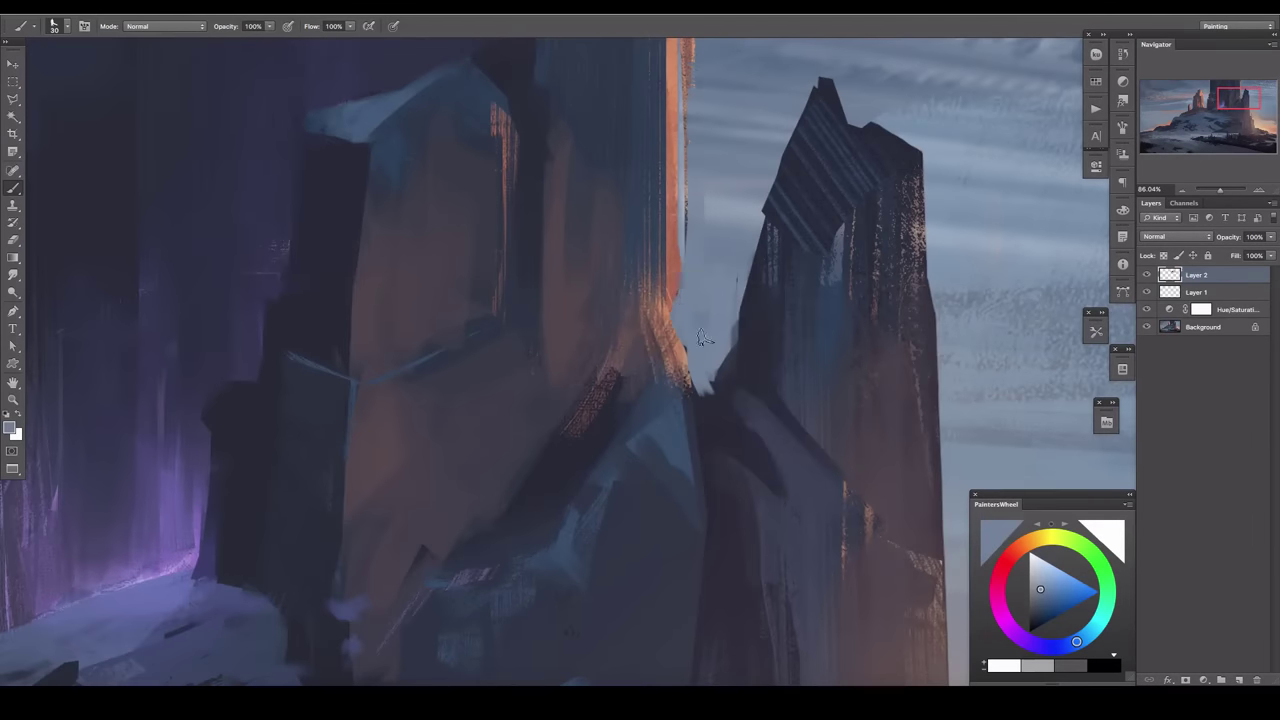
{"action": "left_click", "coordinate": [703, 338], "text": "alt"}
{"action": "scroll", "coordinate": [766, 354], "scroll_direction": "left", "scroll_amount": 5}
{"action": "key", "text": "bracketright"}
{"action": "key", "text": "bracketright"}
{"action": "key", "text": "bracketright"}
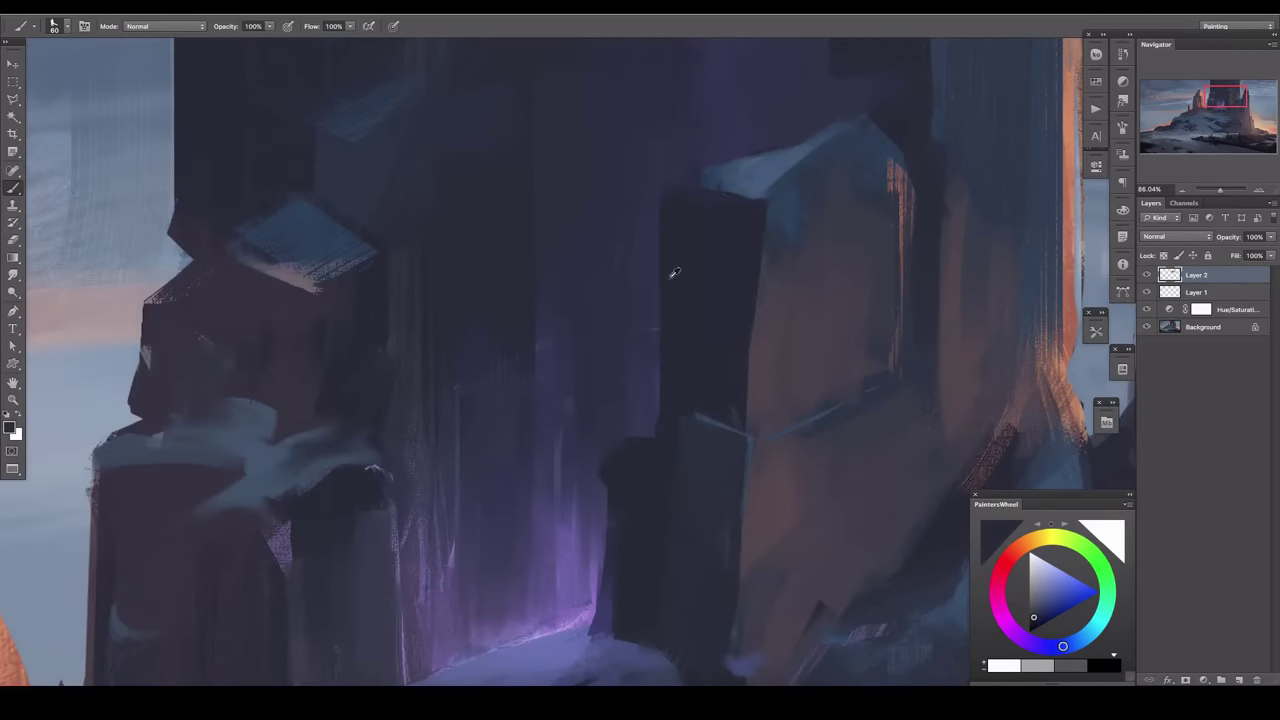
{"action": "left_click_drag", "start_coordinate": [655, 365], "coordinate": [650, 430]}
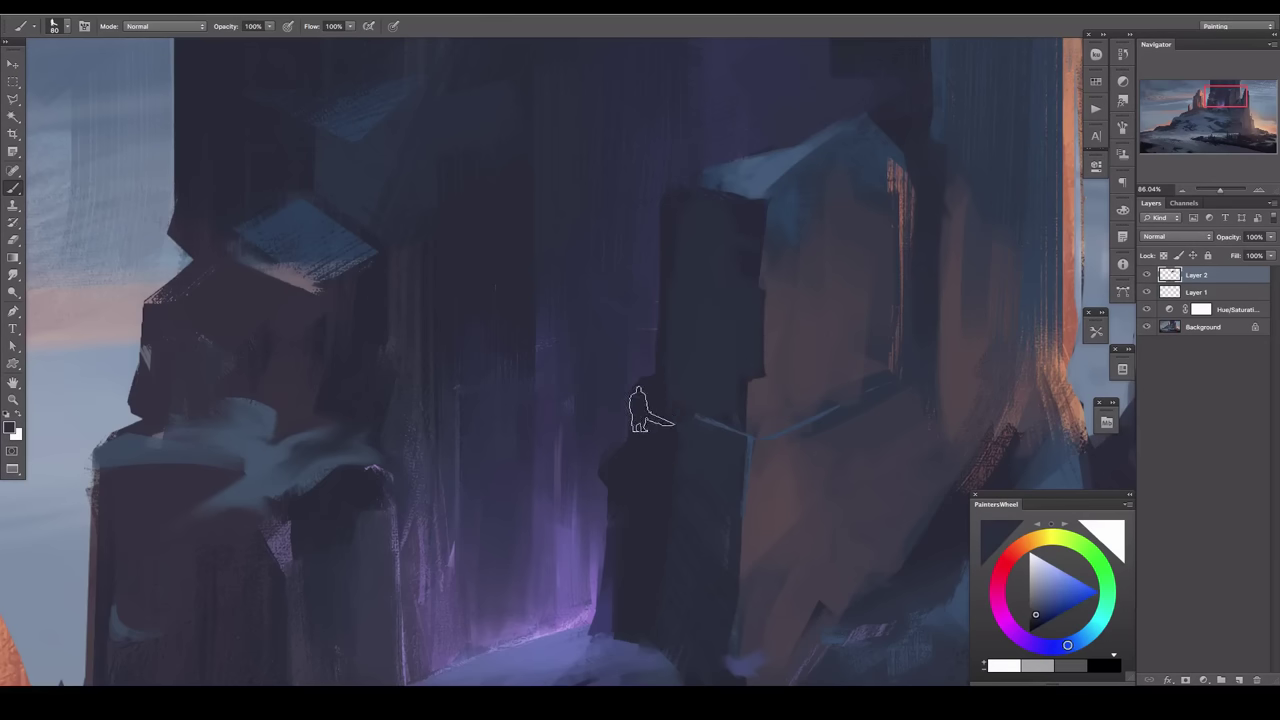
{"action": "key", "text": "l"}
{"action": "double_click", "coordinate": [690, 418]}
{"action": "key", "text": "b"}
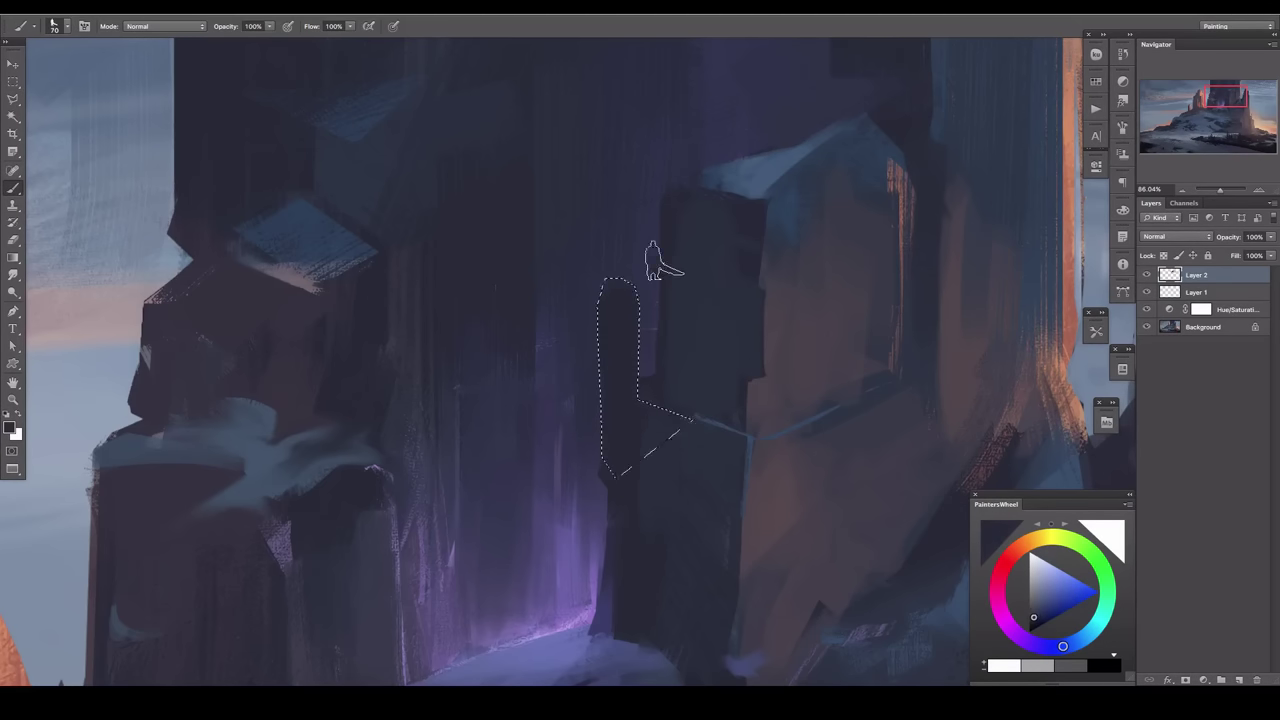
{"action": "key", "text": "ctrl+0"}
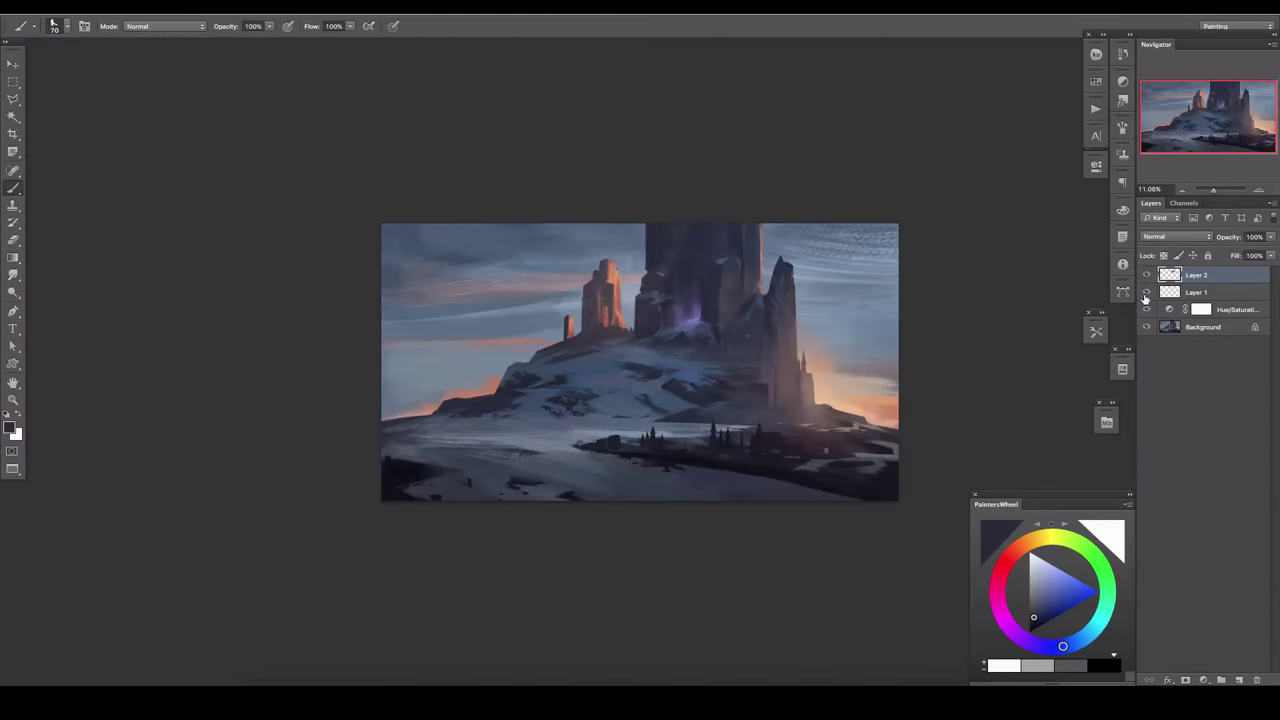
Merge the layers and lighten the hill slope with peach sampled from the sky.
{"action": "key", "text": "h"}
{"action": "key", "text": "ctrl+e"}
{"action": "scroll", "coordinate": [569, 456], "scroll_direction": "up", "scroll_amount": 4}
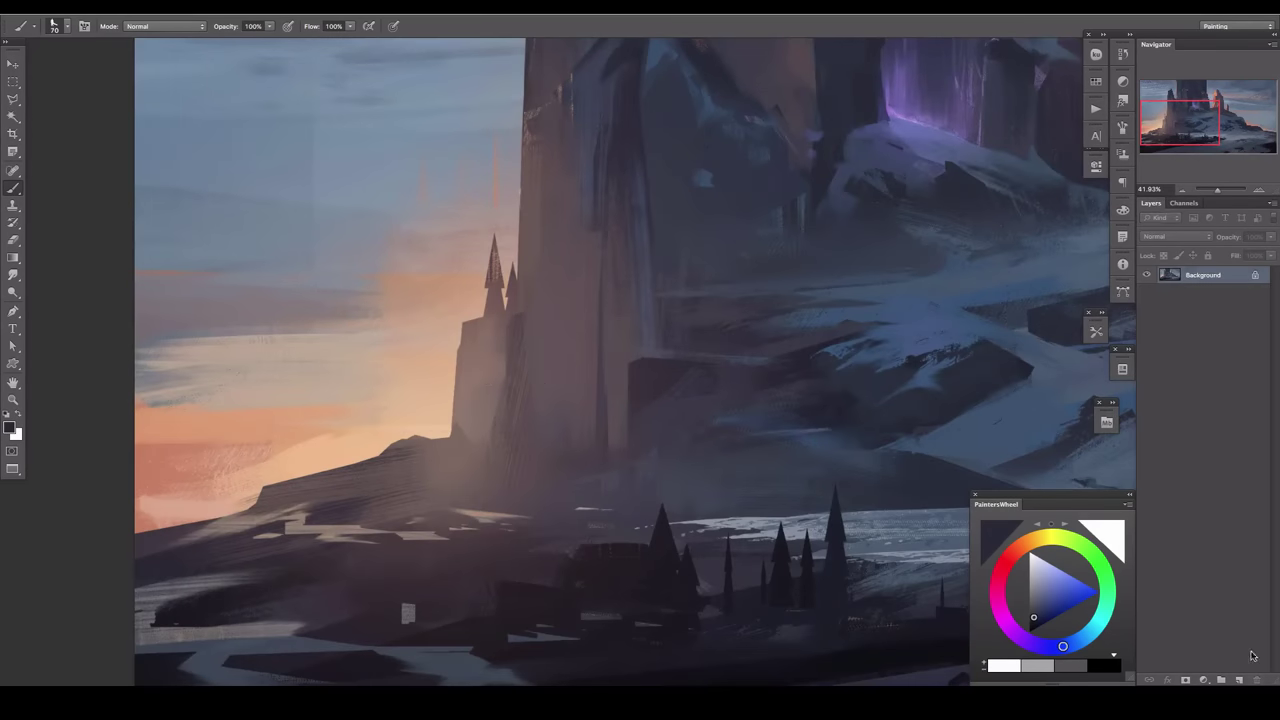
{"action": "left_click", "coordinate": [508, 371], "text": "alt"}
{"action": "left_click_drag", "start_coordinate": [471, 457], "coordinate": [668, 407]}
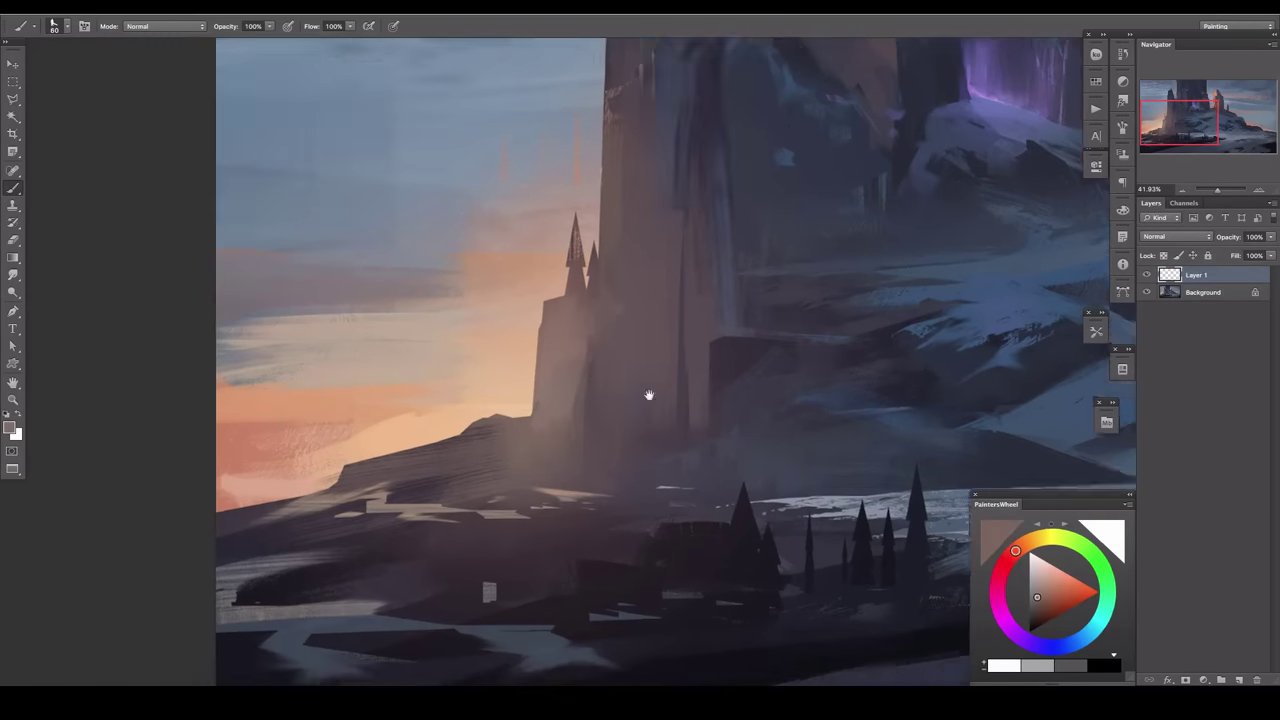
{"action": "left_click_drag", "start_coordinate": [525, 405], "coordinate": [600, 425]}
Smudge the slope paint and add a new empty layer.
{"action": "key", "text": "r"}
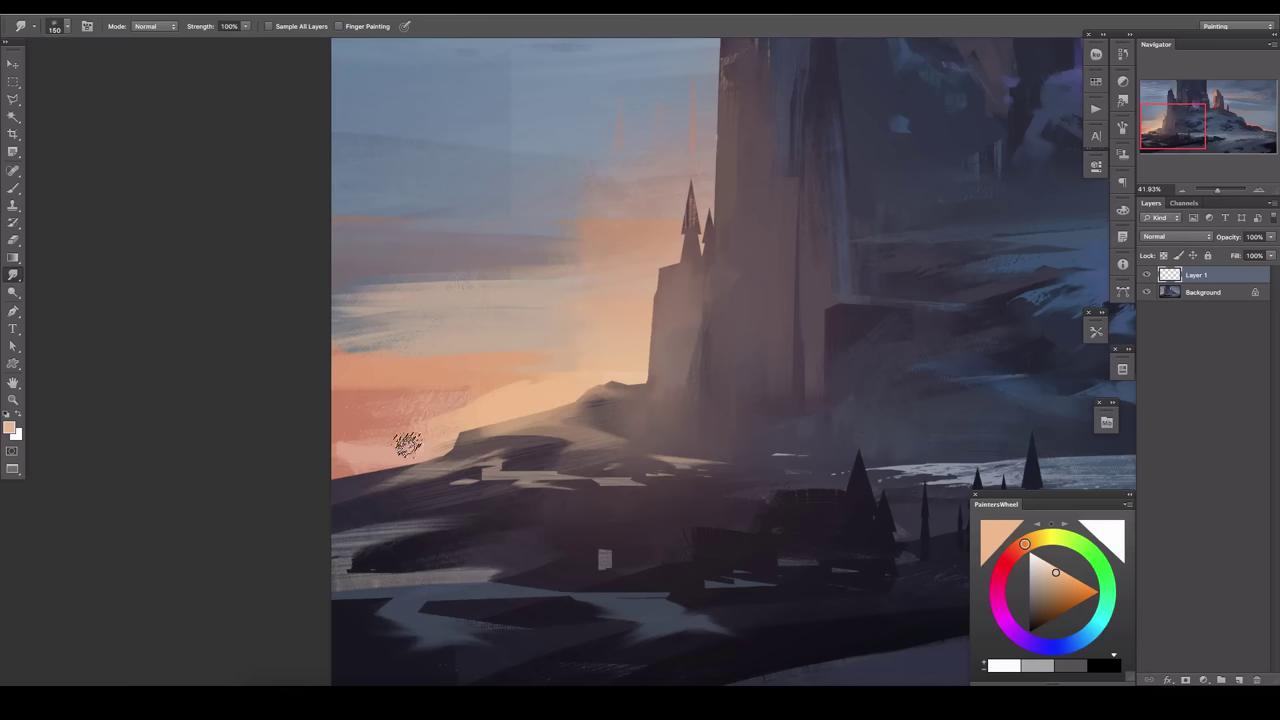
{"action": "key", "text": "b"}
{"action": "scroll", "coordinate": [650, 300], "scroll_direction": "up", "scroll_amount": 4}
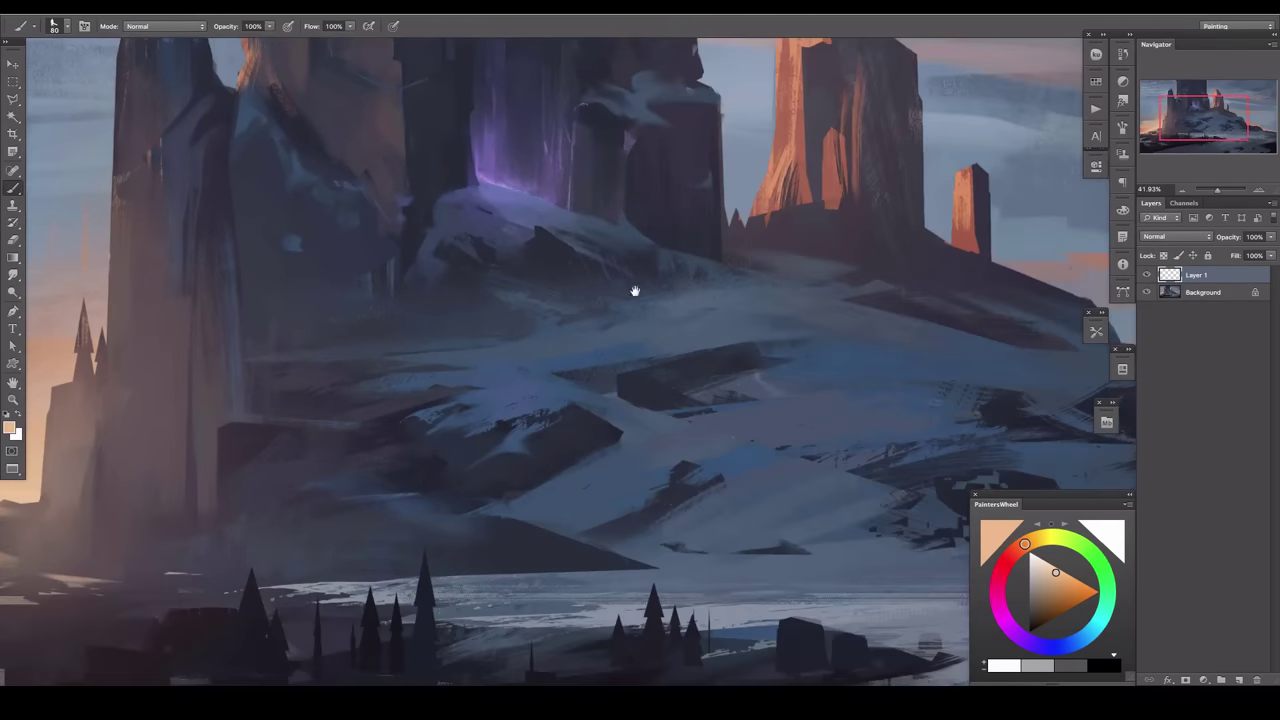
{"action": "left_click", "coordinate": [1240, 680]}
{"action": "key", "text": "u"}
{"action": "left_click", "coordinate": [576, 300], "text": "alt"}
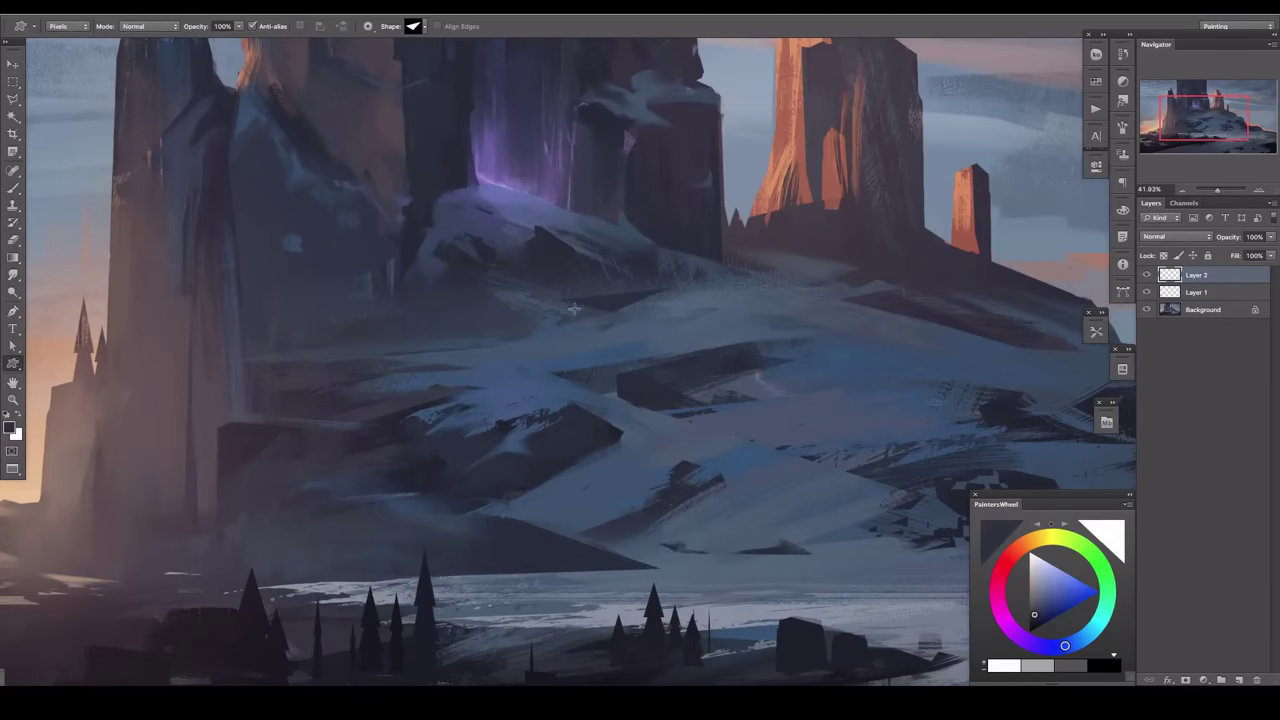
Pan to the snowy hillside, sample a snow blue, and return to the brush.
{"action": "left_click_drag", "start_coordinate": [638, 339], "coordinate": [574, 317]}
{"action": "left_click", "coordinate": [587, 348], "text": "alt"}
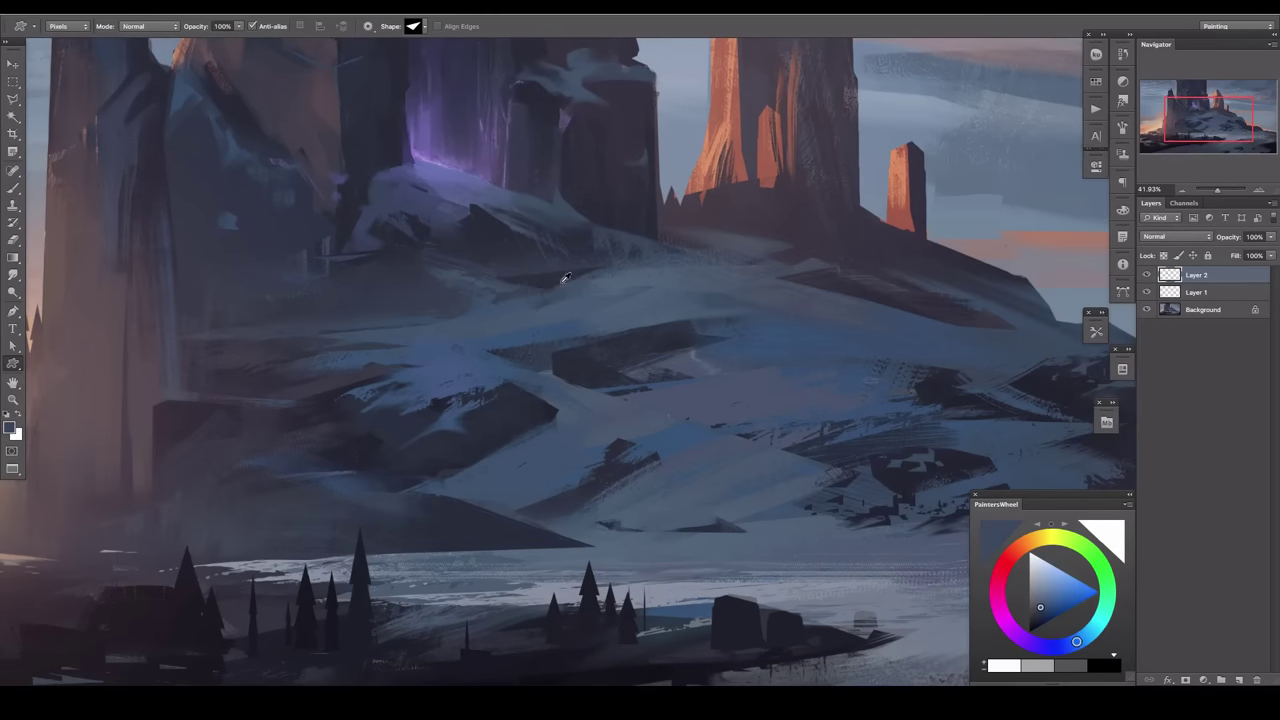
{"action": "scroll", "coordinate": [659, 357], "scroll_direction": "up", "scroll_amount": 10}
{"action": "scroll", "coordinate": [667, 366], "scroll_direction": "left", "scroll_amount": 8}
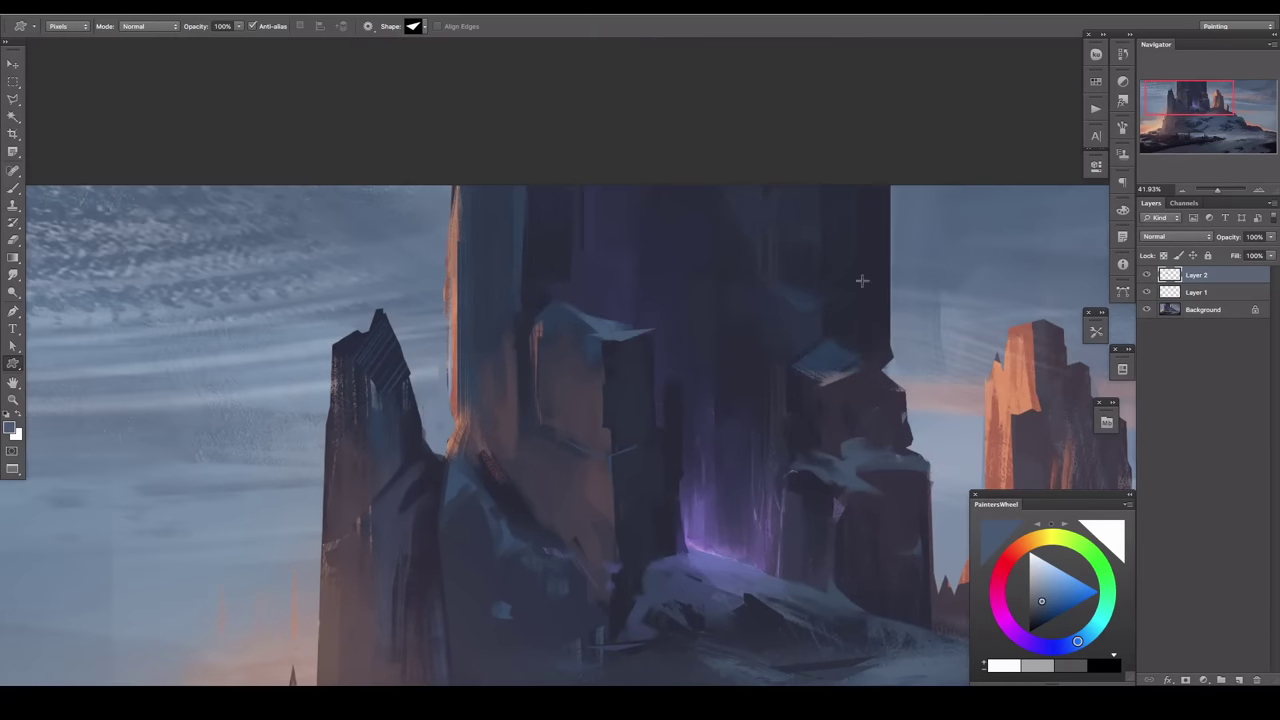
{"action": "scroll", "coordinate": [665, 390], "scroll_direction": "down", "scroll_amount": 5}
{"action": "scroll", "coordinate": [665, 390], "scroll_direction": "left", "scroll_amount": 8}
{"action": "left_click_drag", "start_coordinate": [693, 359], "coordinate": [520, 284]}
{"action": "key", "text": "b"}
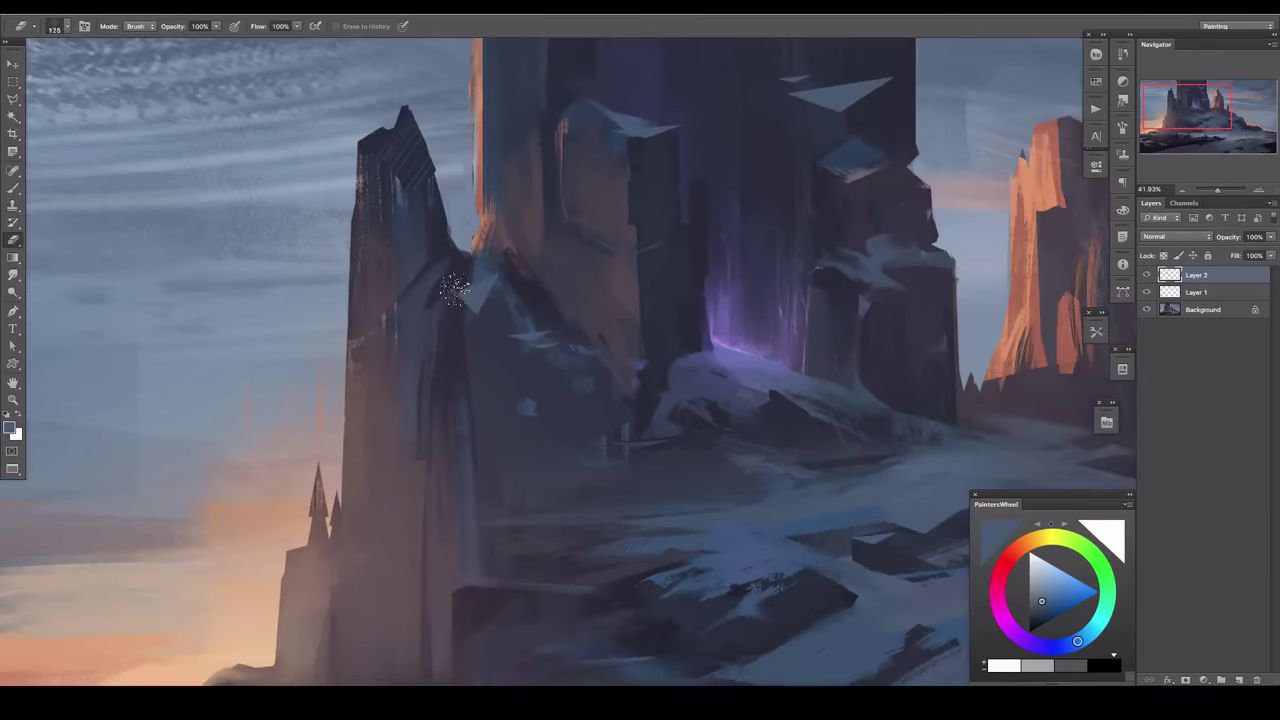
Shrink the brush and scroll around the castle and hillside.
{"action": "scroll", "coordinate": [700, 240], "scroll_direction": "up", "scroll_amount": 2}
{"action": "scroll", "coordinate": [700, 240], "scroll_direction": "right", "scroll_amount": 2}
{"action": "key", "text": "bracketleft"}
{"action": "scroll", "coordinate": [737, 371], "scroll_direction": "down", "scroll_amount": 3}
{"action": "scroll", "coordinate": [737, 371], "scroll_direction": "right", "scroll_amount": 3}
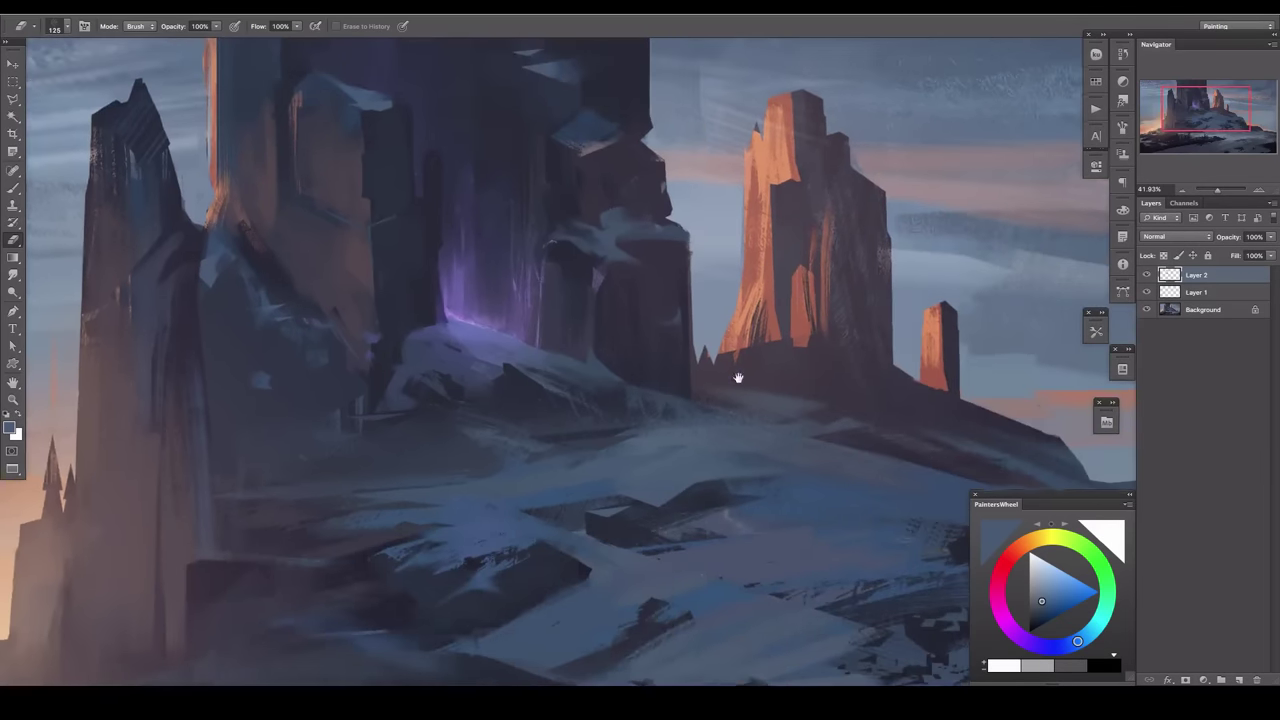
{"action": "scroll", "coordinate": [665, 493], "scroll_direction": "down", "scroll_amount": 6}
{"action": "scroll", "coordinate": [665, 493], "scroll_direction": "up", "scroll_amount": 2}
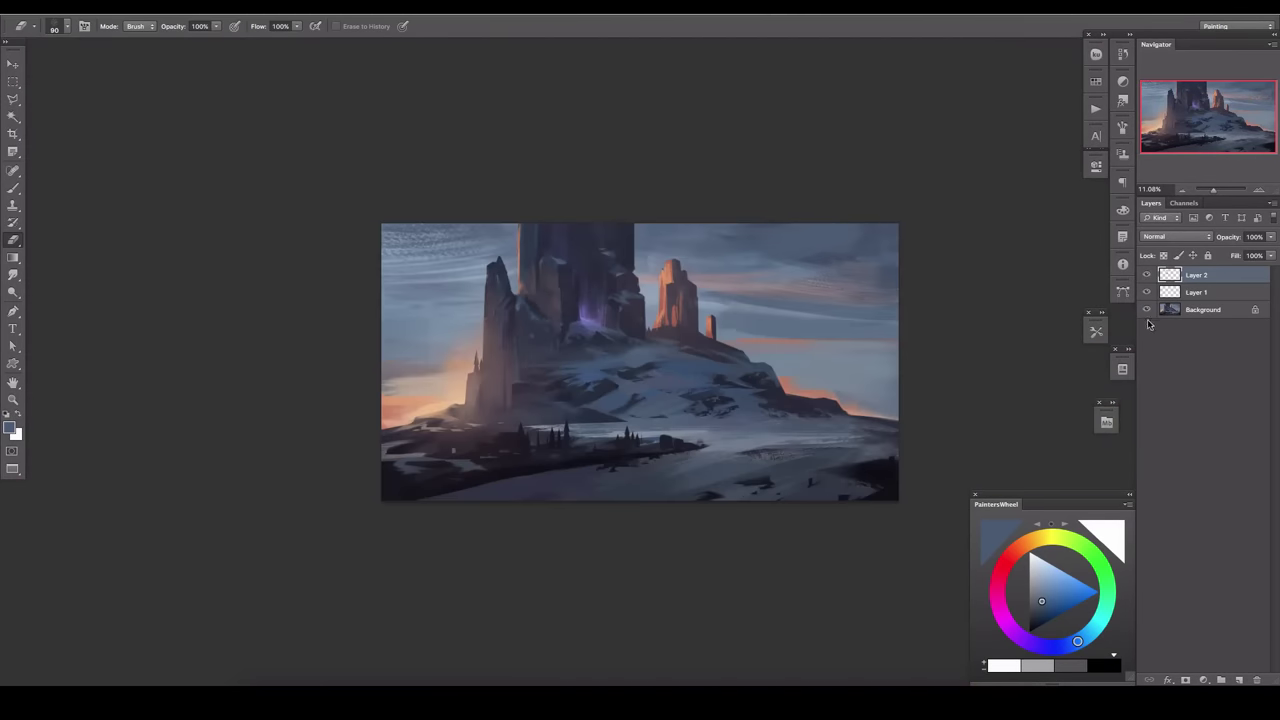
On a new Layer 3, outline the face of the tall left spire with Polygonal Lasso.
{"action": "left_click", "coordinate": [1239, 680]}
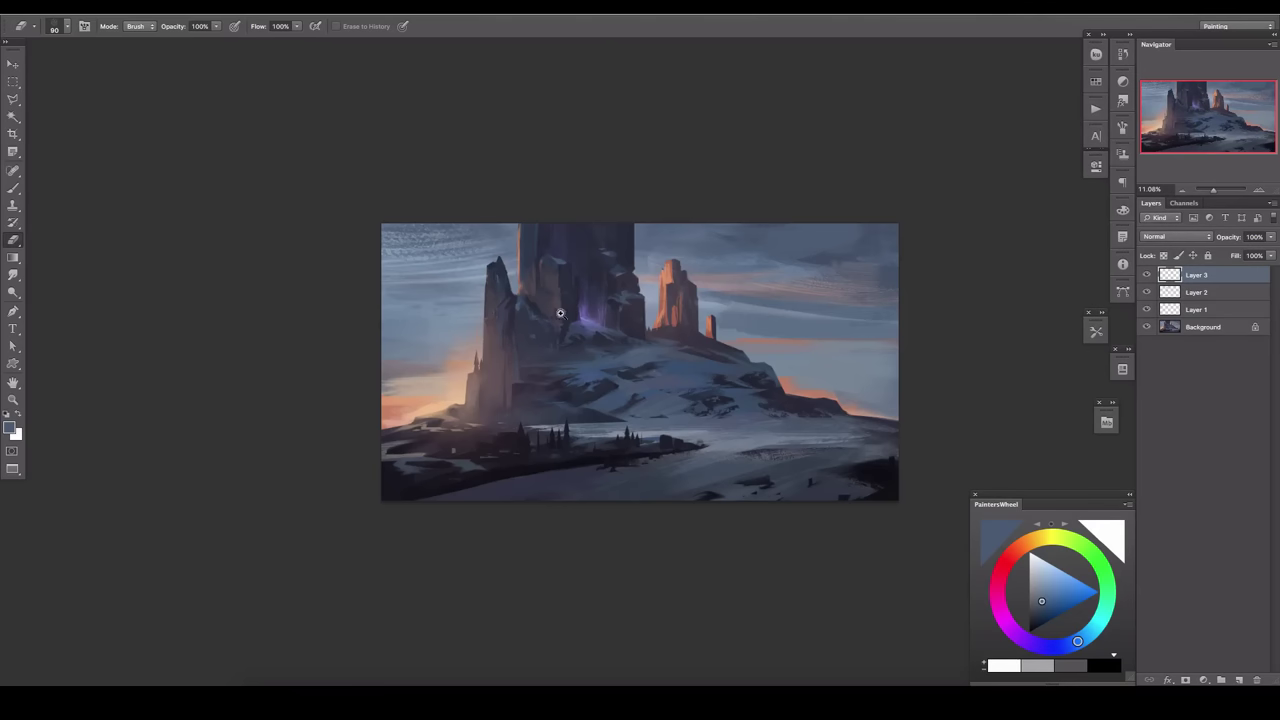
{"action": "scroll", "coordinate": [530, 340], "scroll_direction": "up", "scroll_amount": 5}
{"action": "key", "text": "l"}
{"action": "left_click", "coordinate": [489, 277]}
{"action": "left_click", "coordinate": [507, 246]}
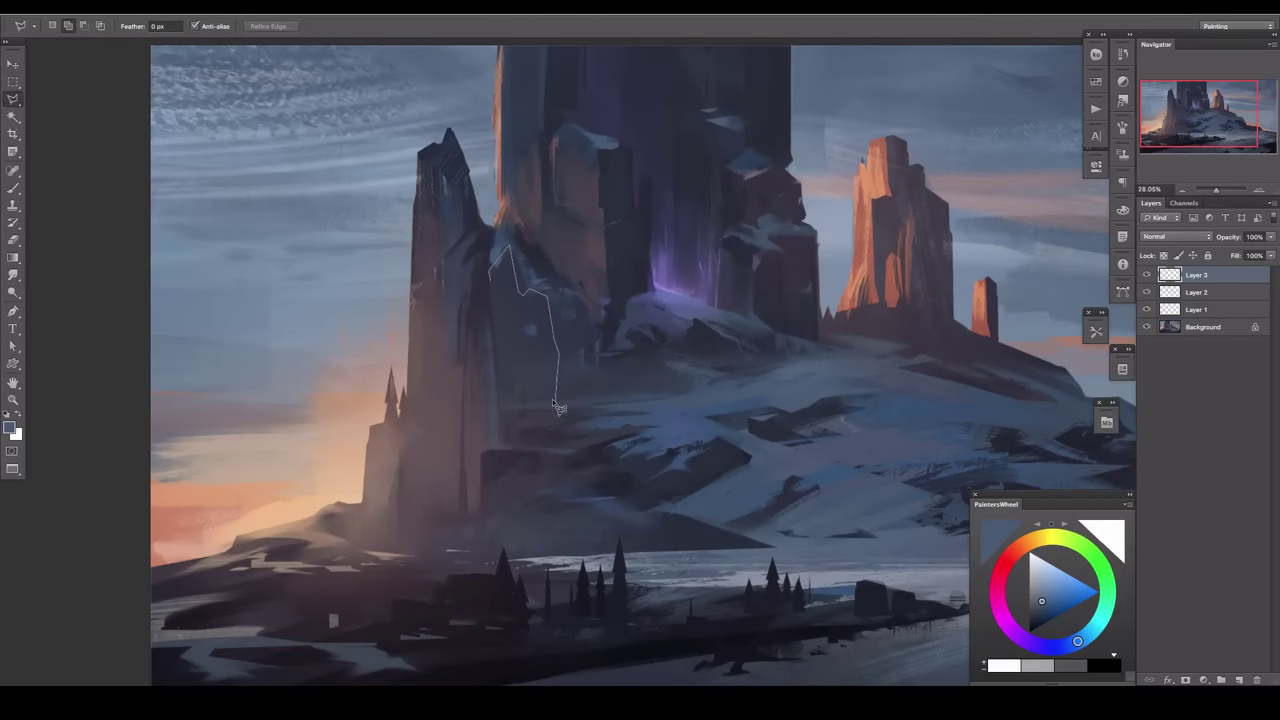
{"action": "left_click", "coordinate": [556, 403]}
{"action": "left_click", "coordinate": [490, 405]}
{"action": "double_click", "coordinate": [480, 325]}
Paint warm brownish-orange inside the spire selection, then deselect.
{"action": "key", "text": "b"}
{"action": "left_click", "coordinate": [594, 251], "text": "alt"}
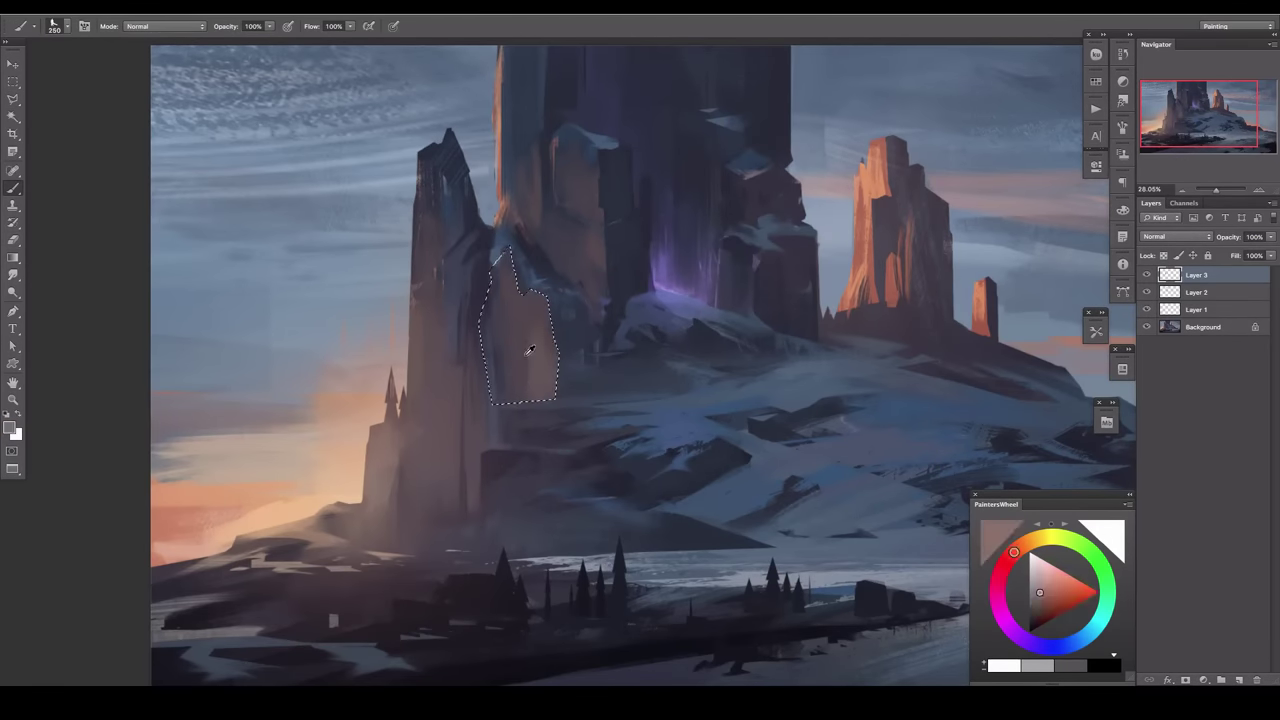
{"action": "left_click_drag", "start_coordinate": [530, 349], "coordinate": [512, 383]}
{"action": "key", "text": "e"}
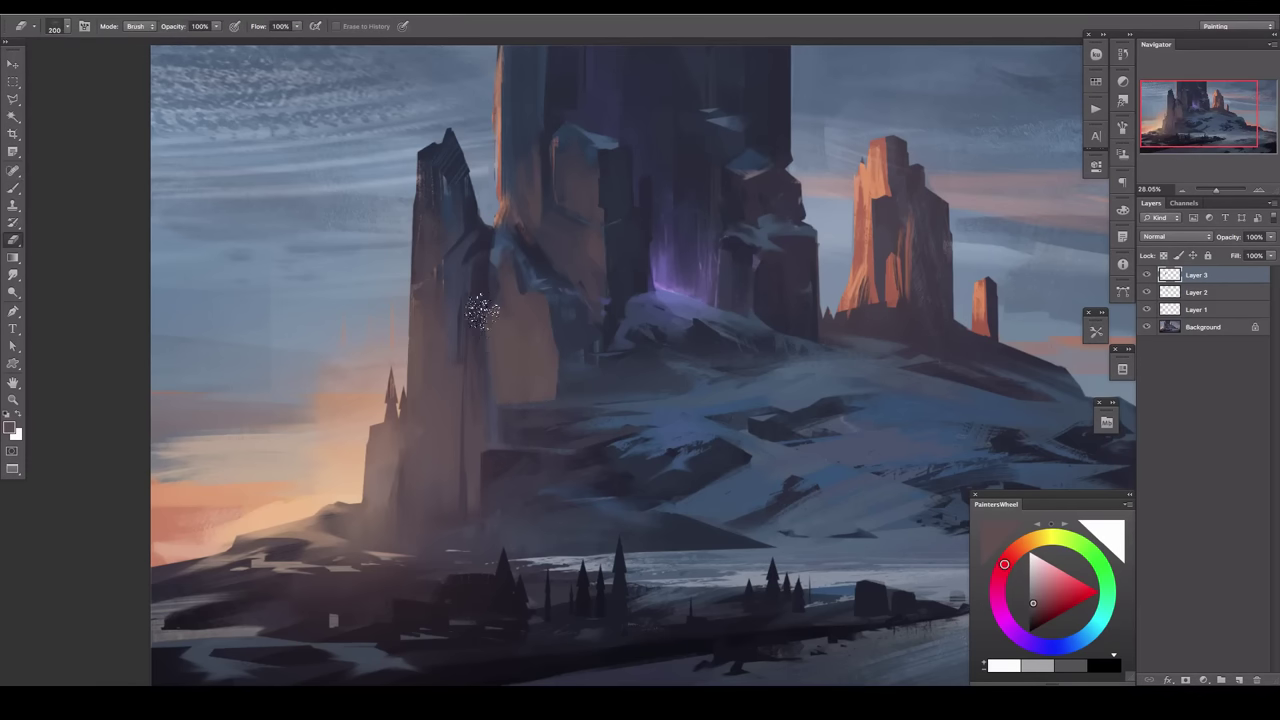
{"action": "key", "text": "ctrl+d"}
Zoom out, flip the canvas horizontally, show Layer 1, and add Layer 4.
{"action": "key", "text": "ctrl+minus"}
{"action": "key", "text": "ctrl+minus"}
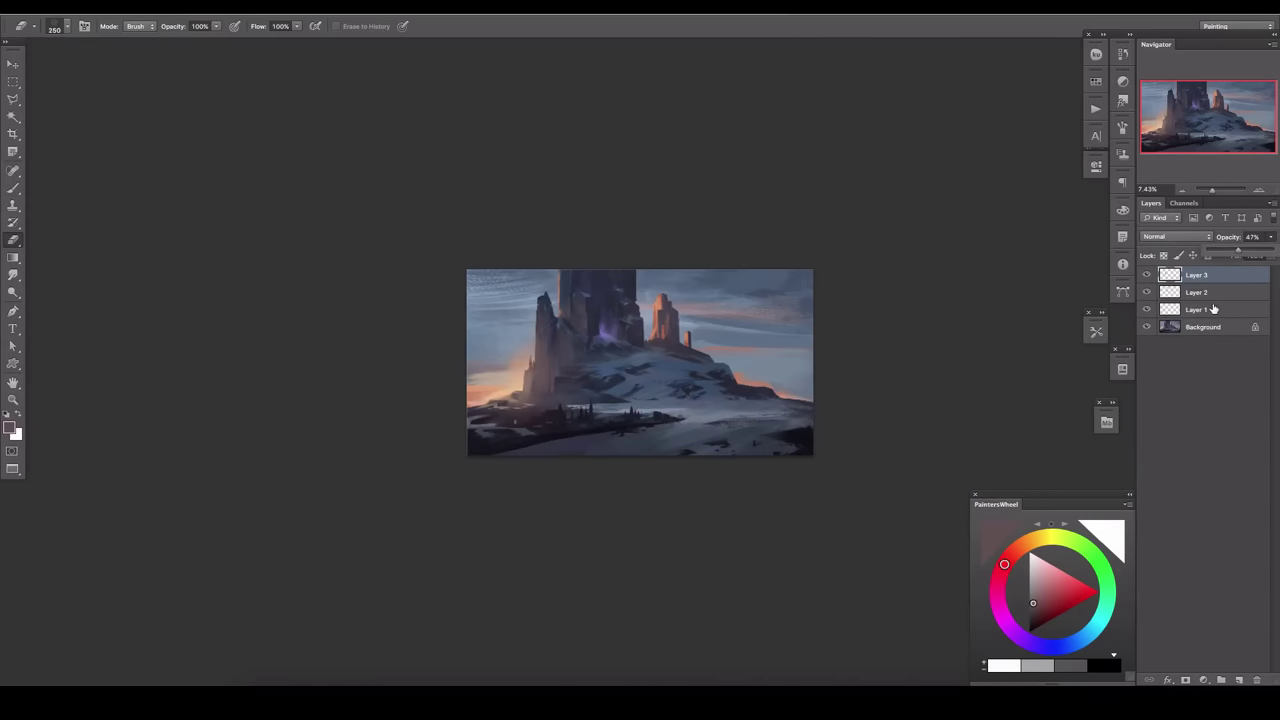
{"action": "key", "text": "h"}
{"action": "left_click", "coordinate": [1147, 309]}
{"action": "left_click_drag", "start_coordinate": [1212, 190], "coordinate": [1216, 192]}
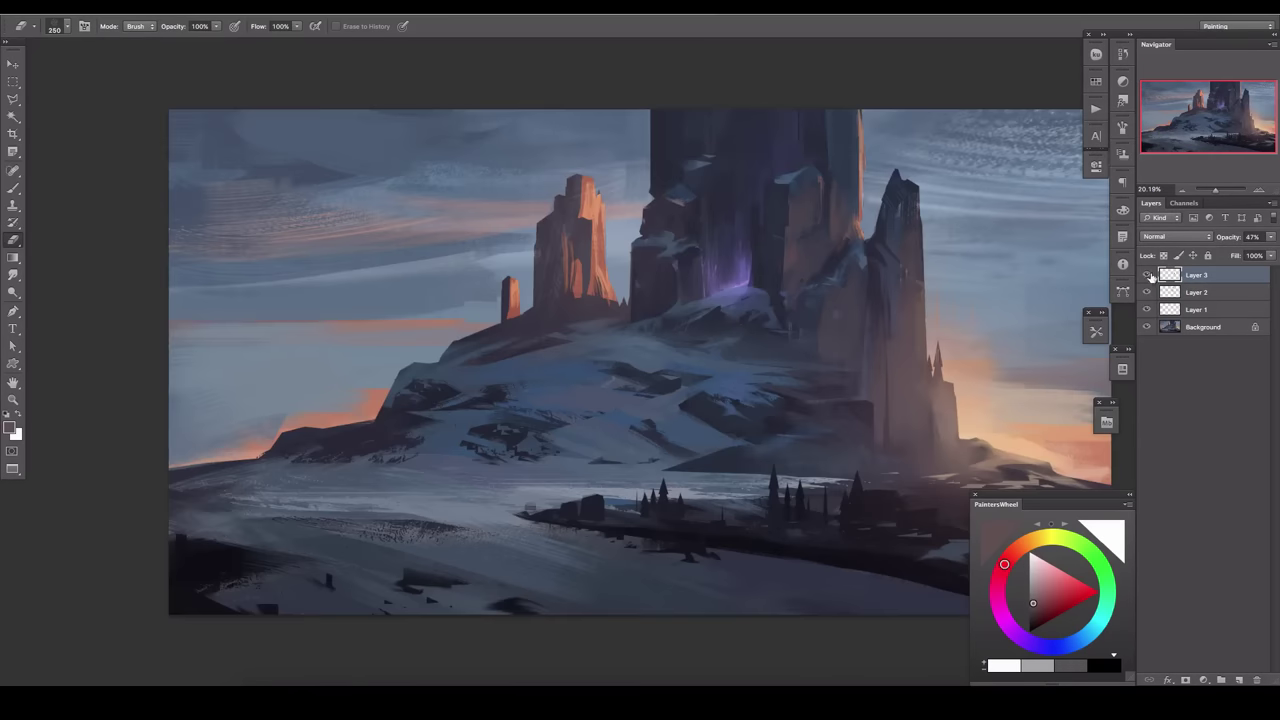
{"action": "key", "text": "ctrl+shift+alt+n"}
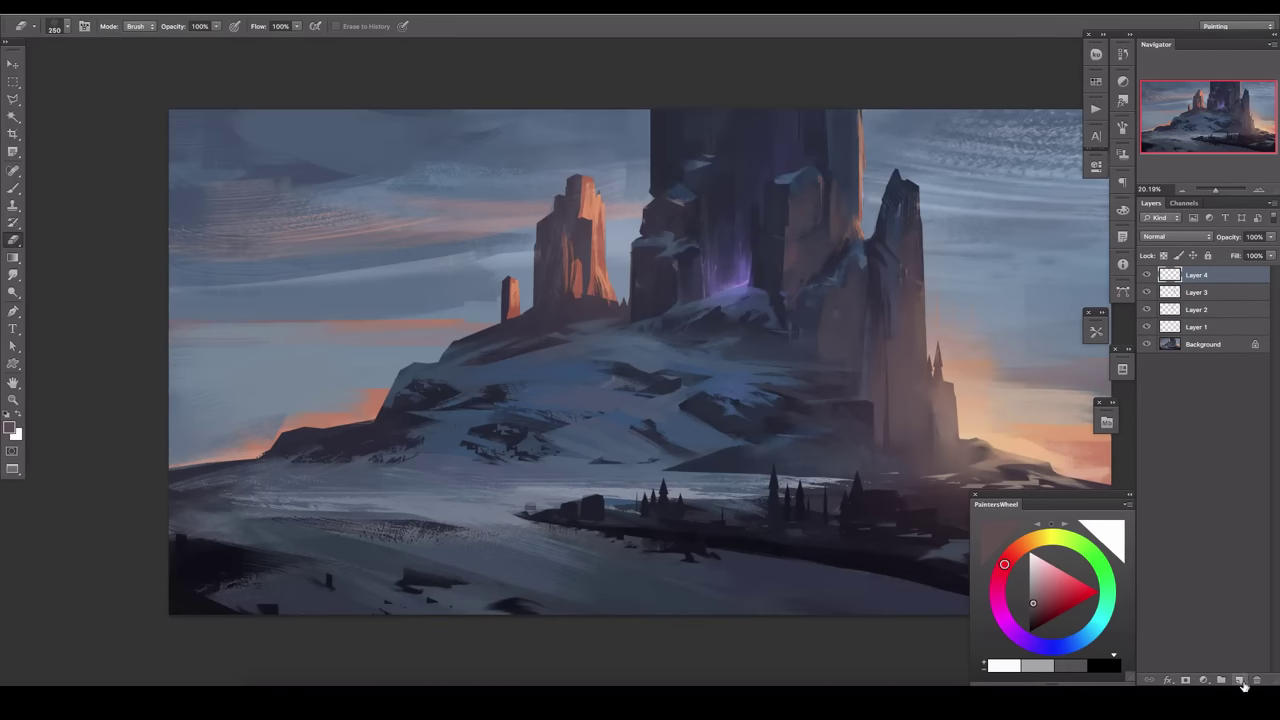
{"action": "key", "text": "Tab"}
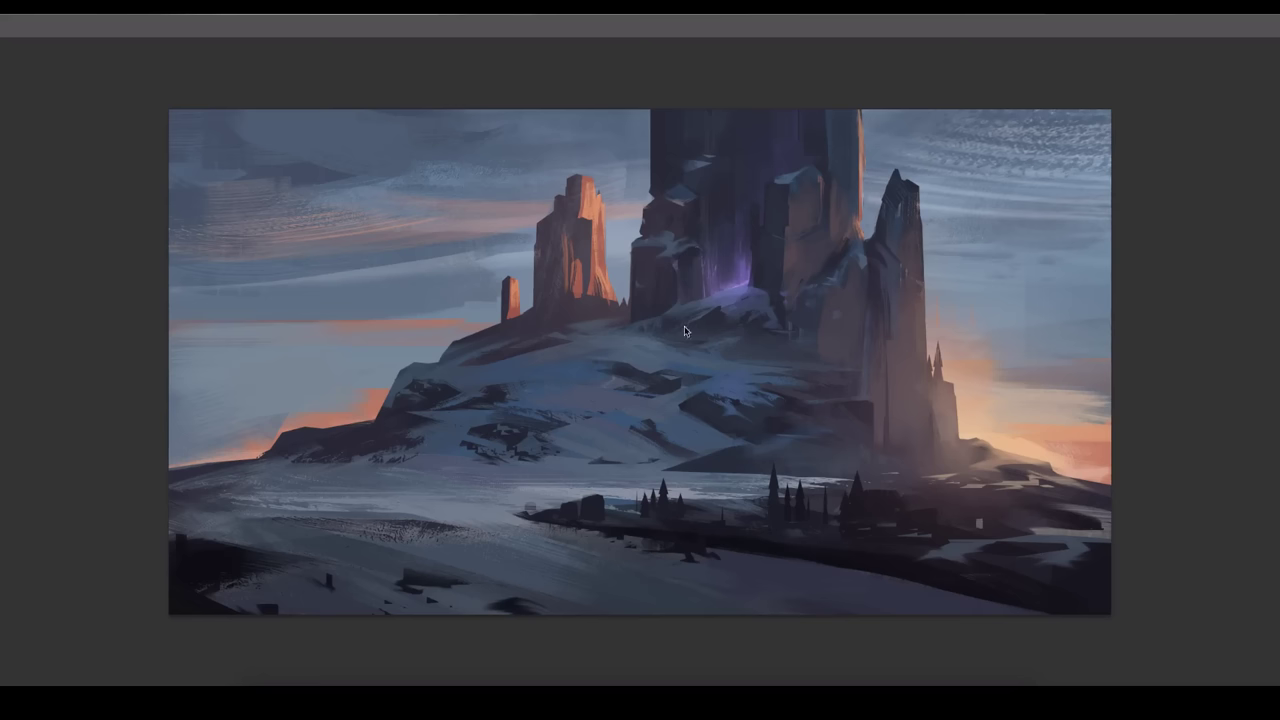
Lasso the top sky above the castle and paint it lighter on a new layer.
{"action": "key", "text": "Tab"}
{"action": "left_click", "coordinate": [647, 238]}
{"action": "double_click", "coordinate": [757, 130]}
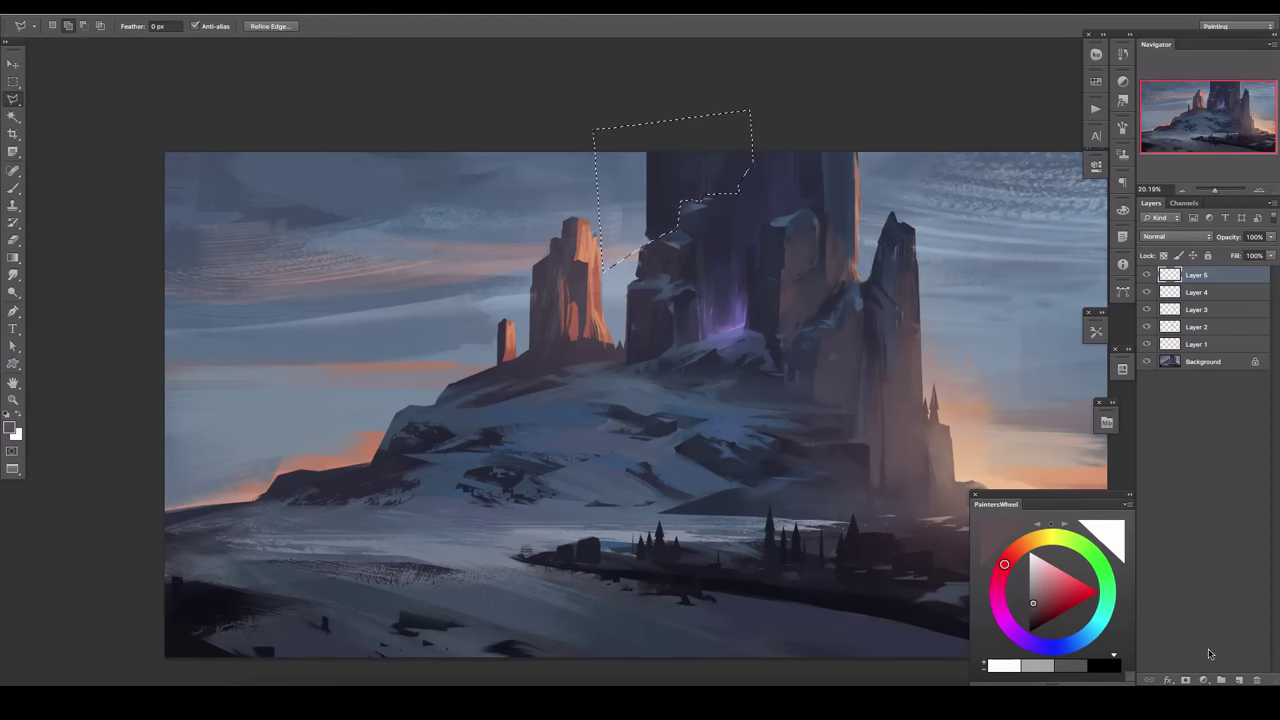
{"action": "key", "text": "ctrl+shift+alt+n"}
{"action": "key", "text": "b"}
{"action": "left_click_drag", "start_coordinate": [651, 160], "coordinate": [720, 200]}
{"action": "key", "text": "ctrl+d"}
Set the sky patch layer to Lighten blending at 53% opacity.
{"action": "left_click", "coordinate": [1175, 236]}
{"action": "left_click", "coordinate": [1158, 312]}
{"action": "key", "text": "e"}
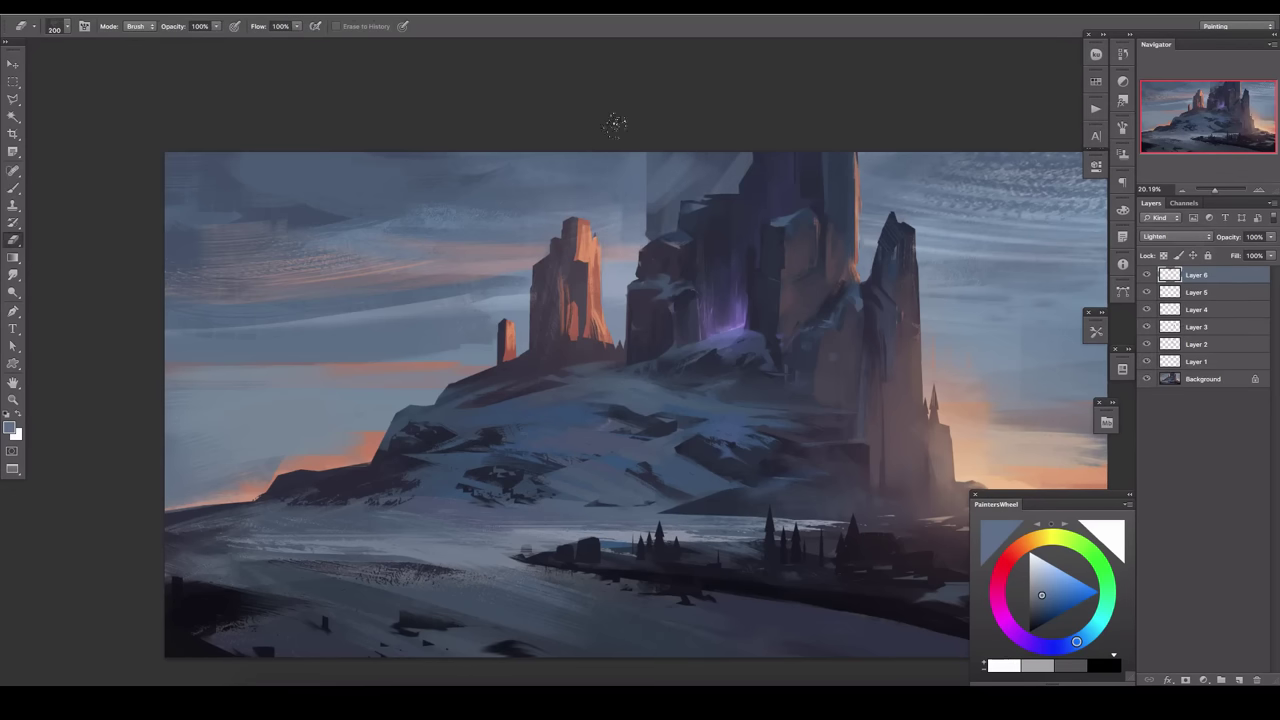
{"action": "left_click_drag", "start_coordinate": [1248, 253], "coordinate": [1236, 256]}
Add Layer 7, enlarge the brush to 300, and outline distant hills on the left horizon.
{"action": "key", "text": "ctrl+shift+alt+n"}
{"action": "key", "text": "b"}
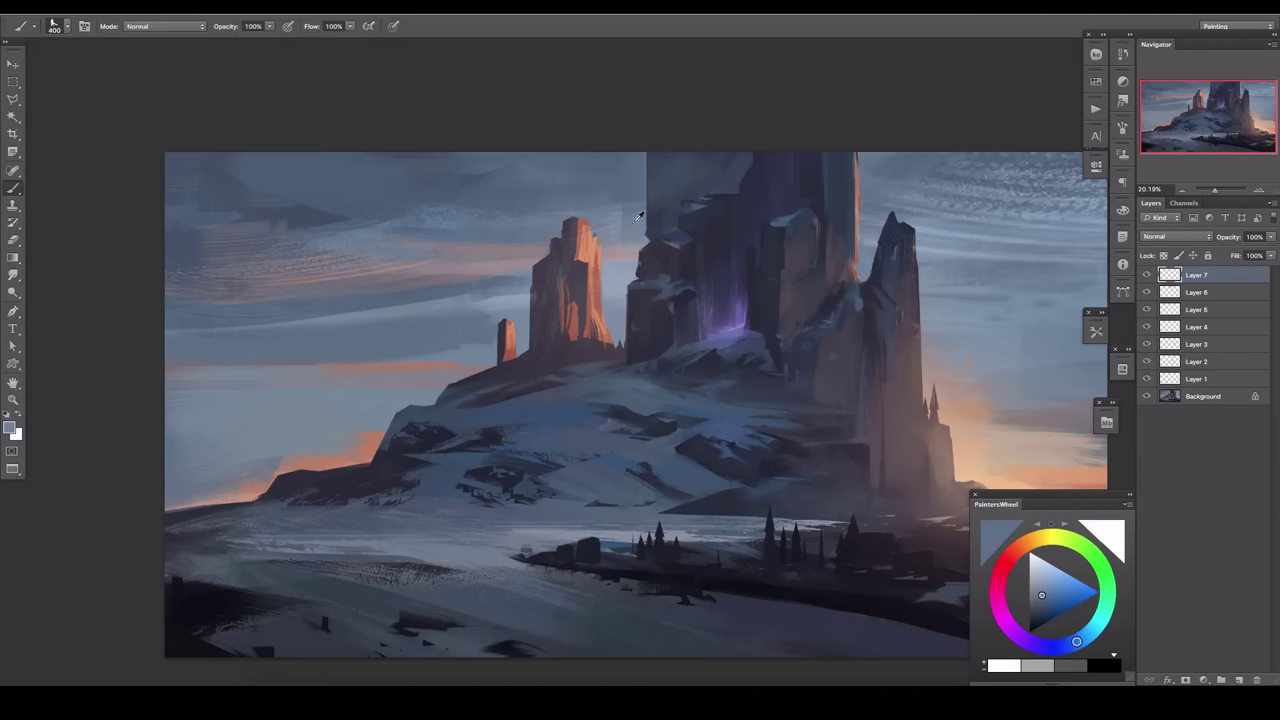
{"action": "key", "text": "bracketright"}
{"action": "key", "text": "bracketright"}
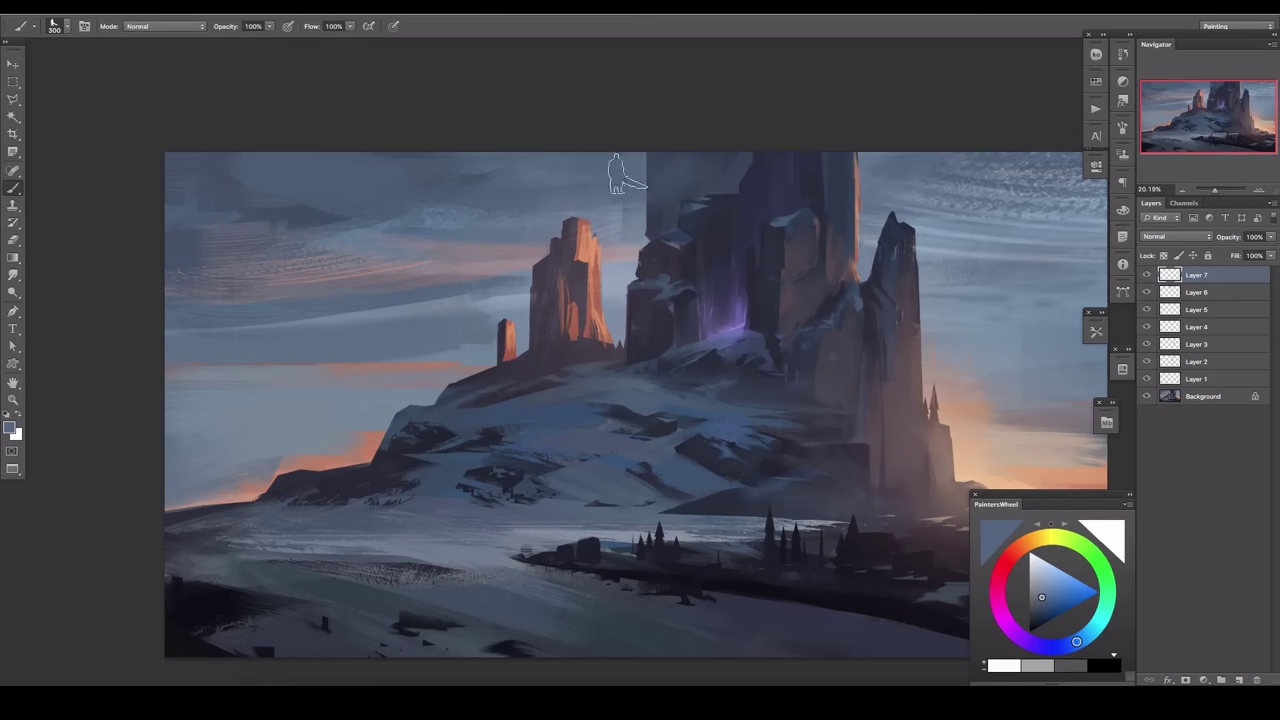
{"action": "left_click_drag", "start_coordinate": [236, 464], "coordinate": [457, 357]}
{"action": "key", "text": "bracketright"}
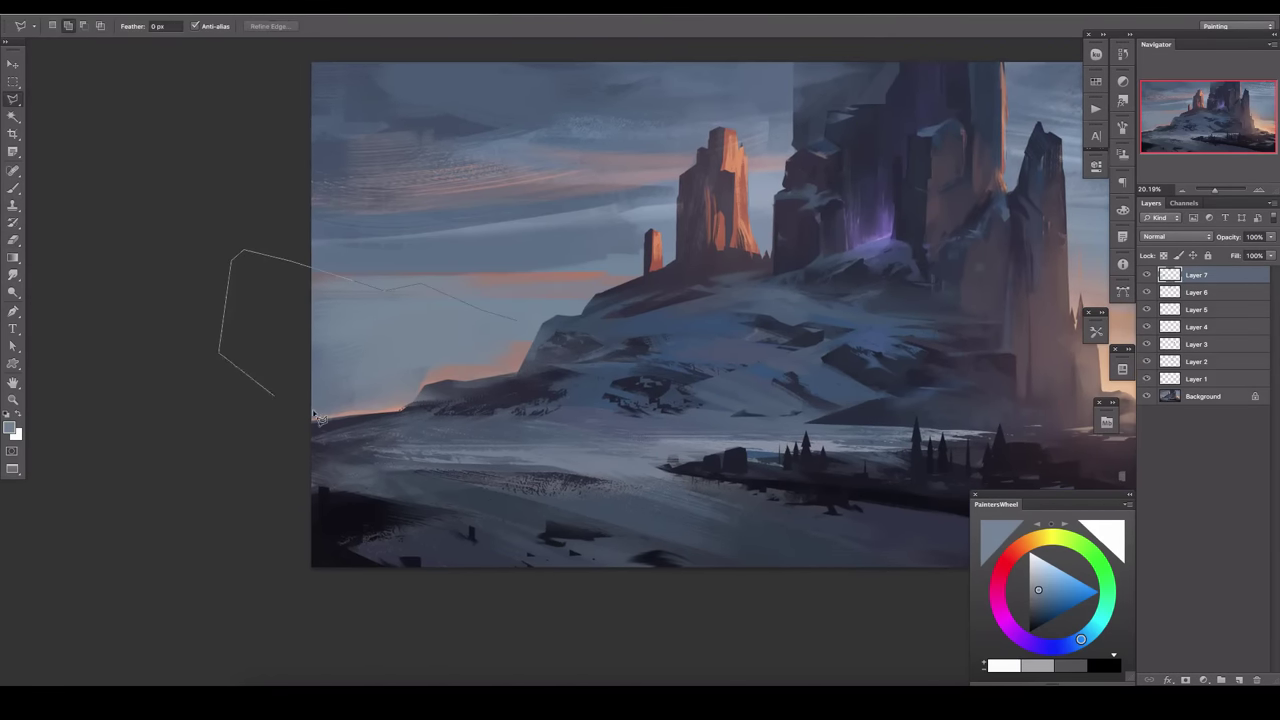
{"action": "left_click", "coordinate": [310, 410]}
{"action": "left_click", "coordinate": [400, 405]}
{"action": "left_click", "coordinate": [430, 378]}
{"action": "double_click", "coordinate": [520, 370]}
Paint grey distant hills, fade their base with a black gradient mask, and set 50% opacity.
{"action": "key", "text": "b"}
{"action": "left_click_drag", "start_coordinate": [360, 300], "coordinate": [468, 331]}
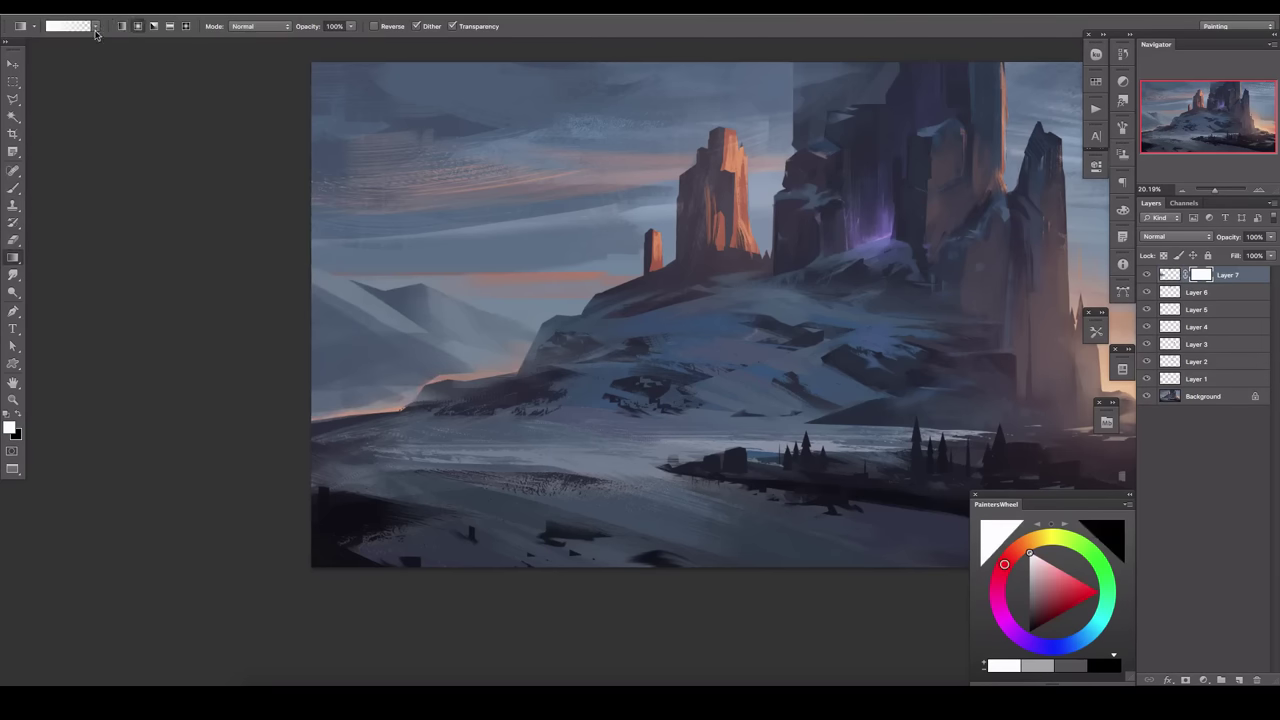
{"action": "key", "text": "x"}
{"action": "left_click_drag", "start_coordinate": [460, 240], "coordinate": [447, 348]}
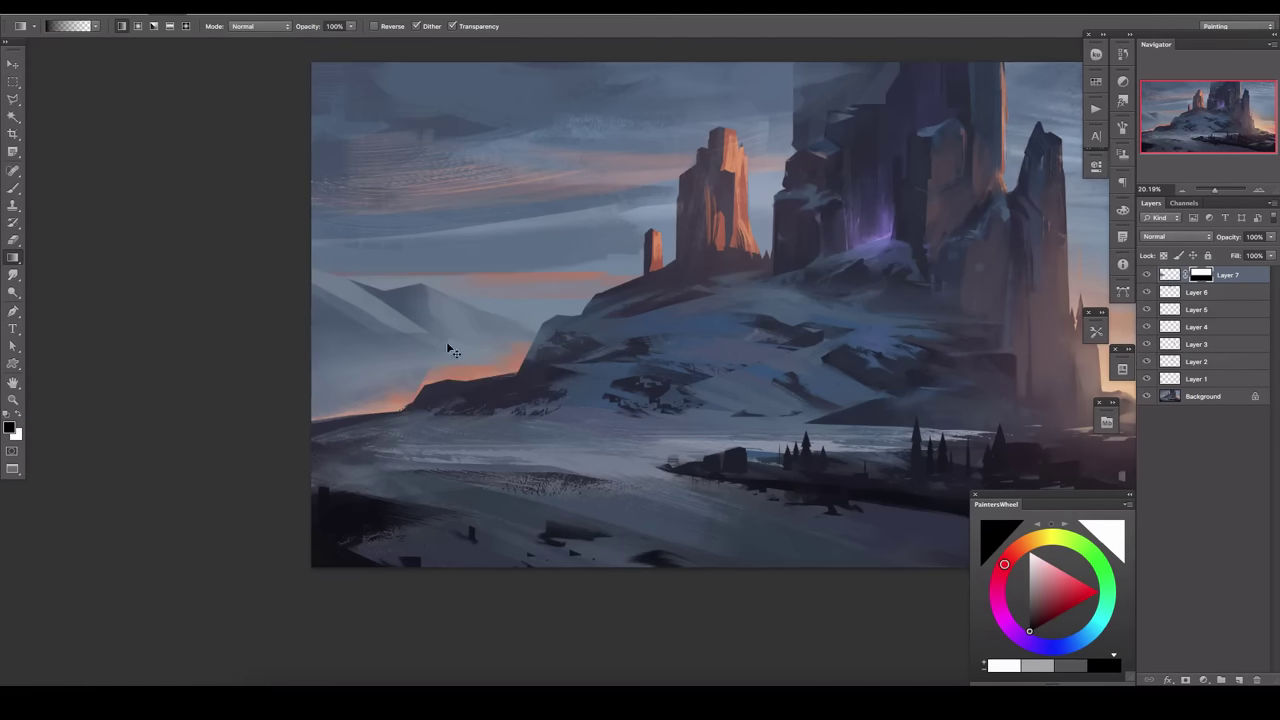
{"action": "key", "text": "h"}
{"action": "key", "text": "5"}
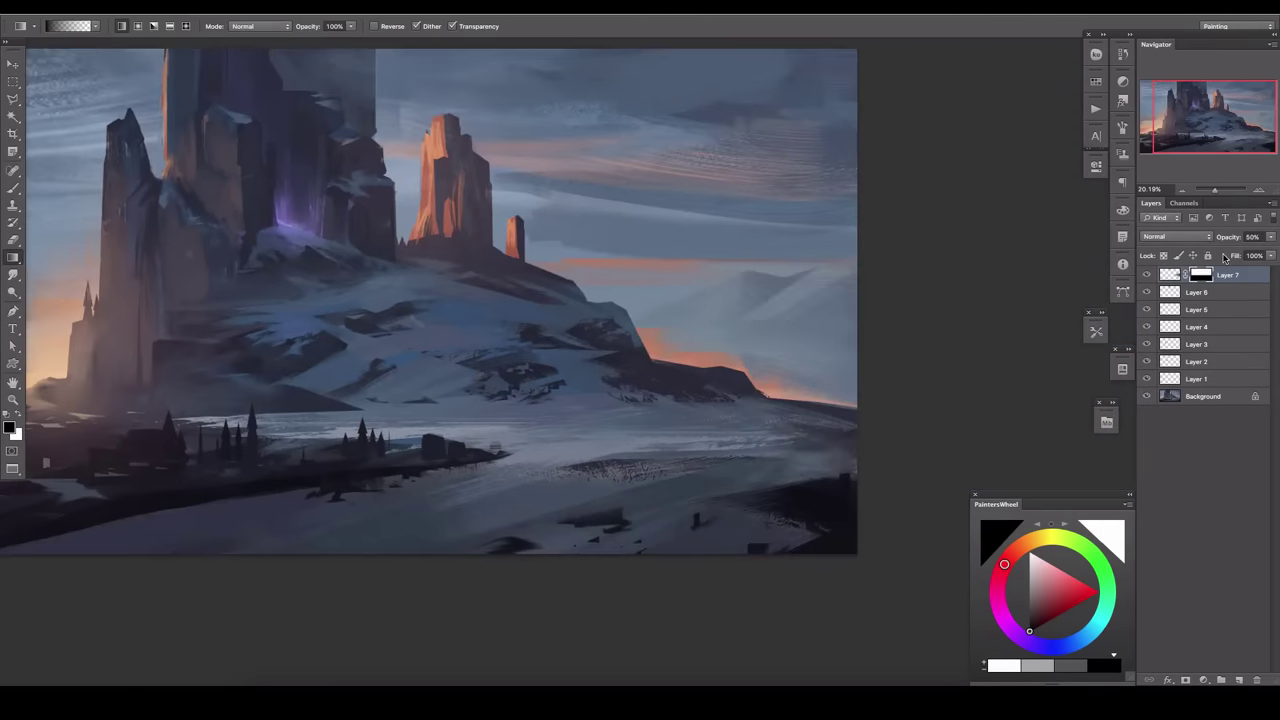
{"action": "key", "text": "h"}
Smudge the left hills into haze, outline a new cliff shape, and add a layer for it.
{"action": "mouse_move", "coordinate": [302, 213]}
{"action": "left_mouse_down"}
{"action": "mouse_move", "coordinate": [574, 234]}
{"action": "mouse_move", "coordinate": [534, 406]}
{"action": "left_mouse_up"}
{"action": "key", "text": "r"}
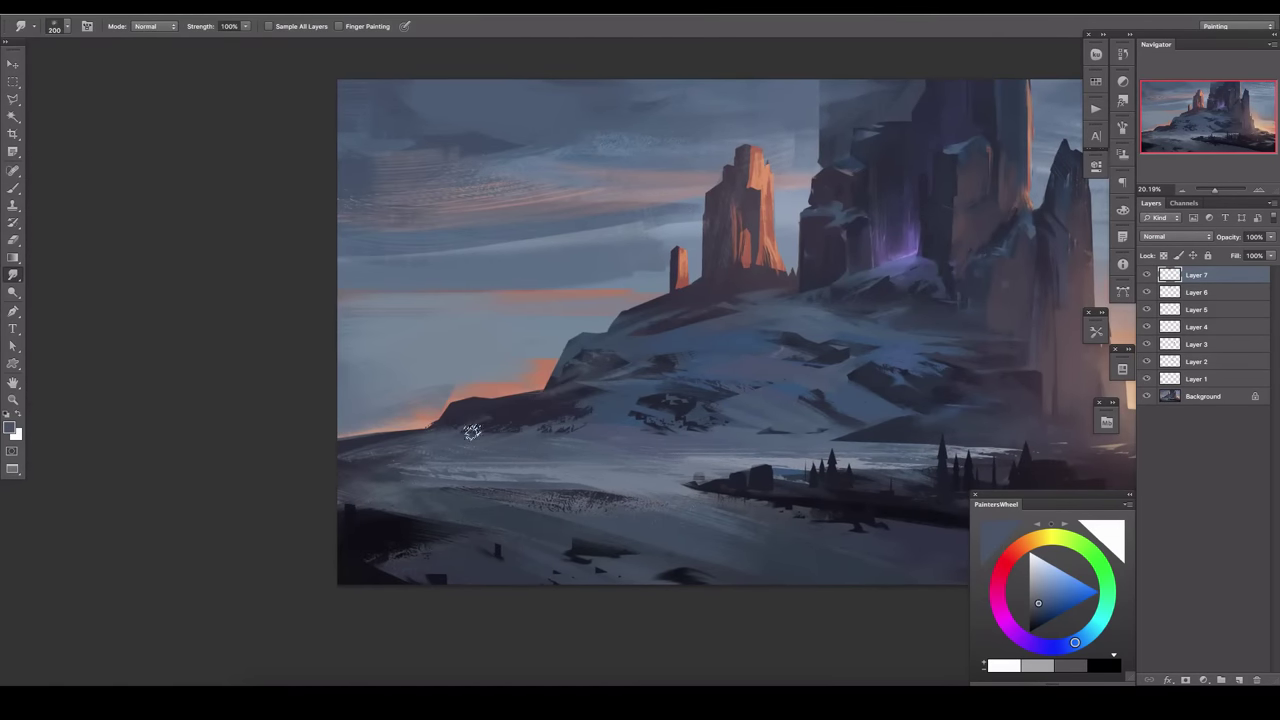
{"action": "key", "text": "Tab"}
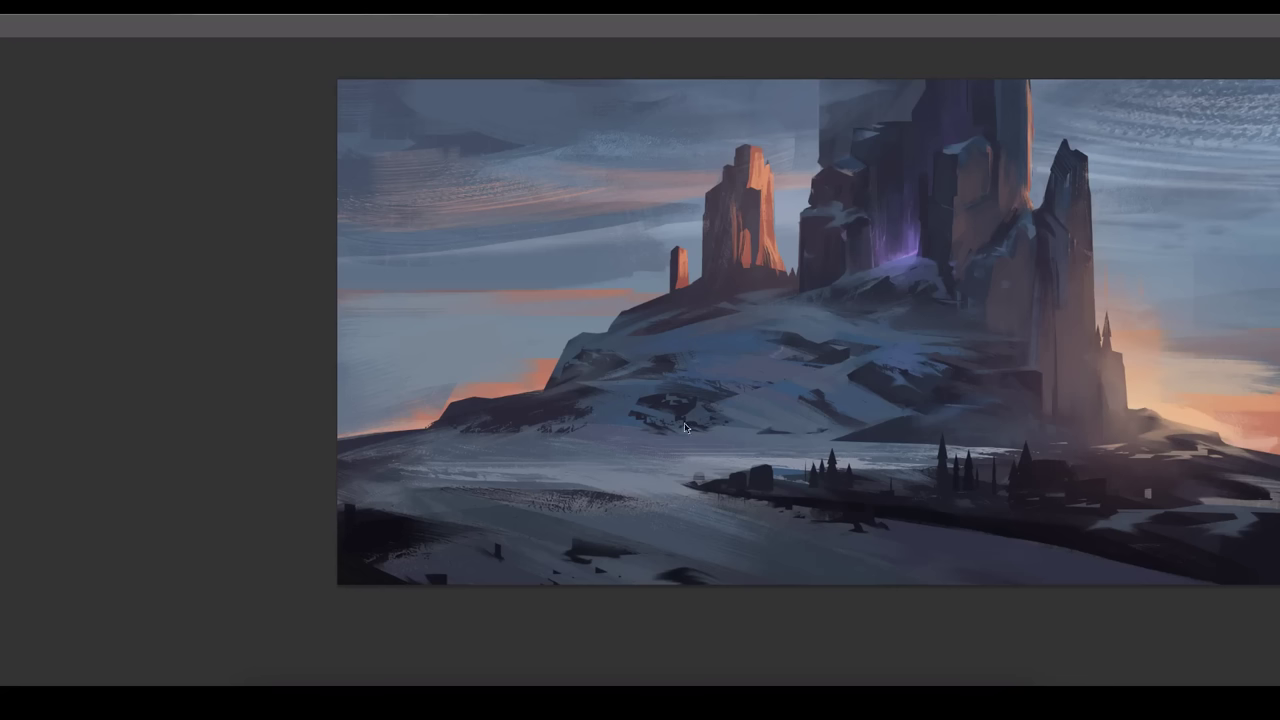
{"action": "key", "text": "Tab"}
{"action": "left_click_drag", "start_coordinate": [578, 408], "coordinate": [280, 440]}
{"action": "key", "text": "ctrl+shift+alt+n"}
{"action": "key", "text": "ctrl+shift+alt+n"}
Paint the far cliff in orange and grey-blue, with a smudged sunlit orange ridge.
{"action": "key", "text": "b"}
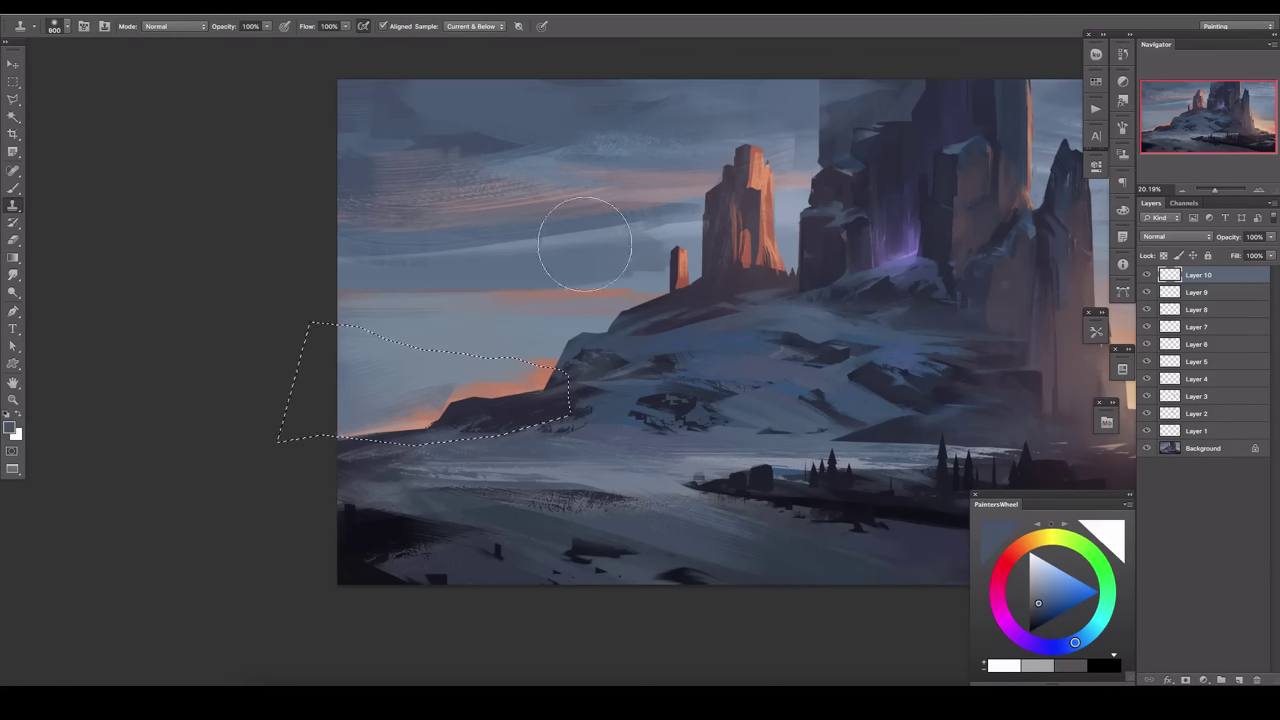
{"action": "left_click_drag", "start_coordinate": [360, 370], "coordinate": [440, 360]}
{"action": "left_click", "coordinate": [380, 380]}
{"action": "left_click", "coordinate": [343, 310], "text": "alt"}
{"action": "mouse_move", "coordinate": [329, 343]}
{"action": "left_mouse_down"}
{"action": "mouse_move", "coordinate": [386, 371]}
{"action": "mouse_move", "coordinate": [465, 365]}
{"action": "mouse_move", "coordinate": [540, 395]}
{"action": "left_mouse_up"}
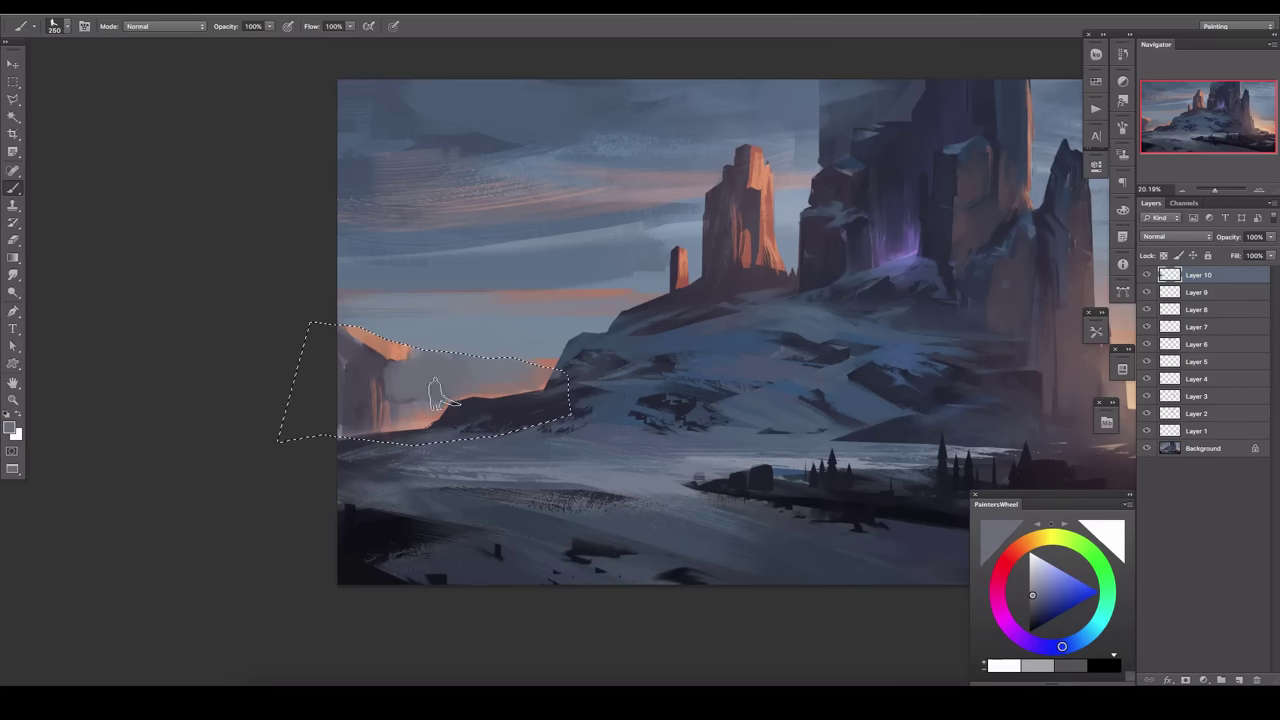
{"action": "left_click_drag", "start_coordinate": [440, 380], "coordinate": [350, 400]}
{"action": "left_click", "coordinate": [380, 350], "text": "alt"}
{"action": "key", "text": "bracketleft"}
{"action": "left_click_drag", "start_coordinate": [380, 350], "coordinate": [500, 368]}
{"action": "key", "text": "r"}
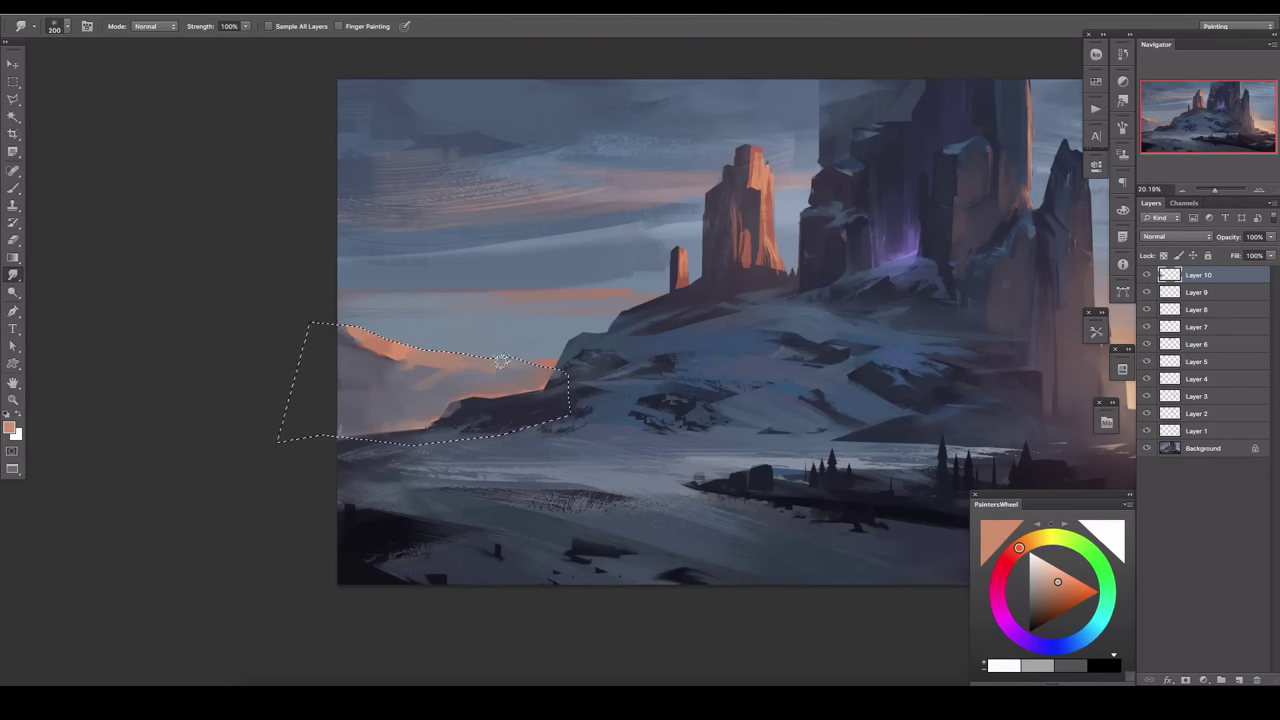
{"action": "left_click_drag", "start_coordinate": [500, 362], "coordinate": [400, 340]}
Stretch the cliff layer across the far right horizon and Blend If its warm glow.
{"action": "left_click", "coordinate": [1095, 330]}
{"action": "key", "text": "ctrl+t"}
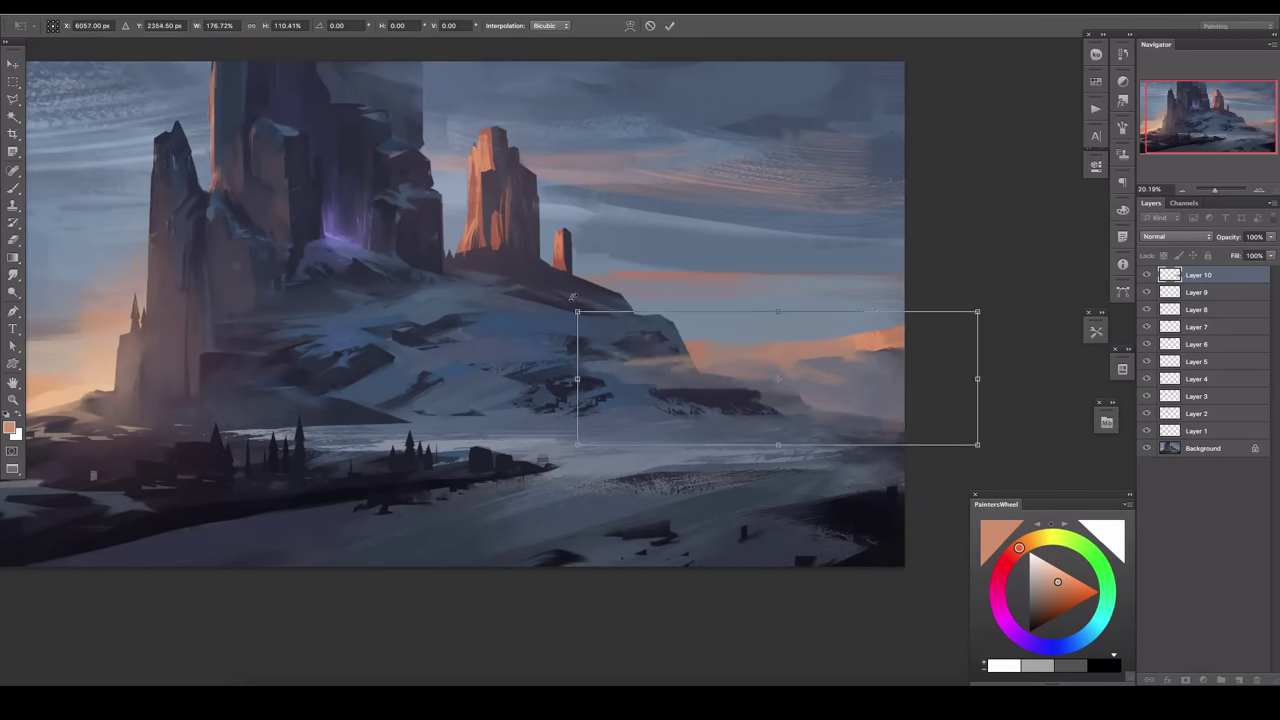
{"action": "left_click_drag", "start_coordinate": [752, 355], "coordinate": [675, 345]}
{"action": "key", "text": "Return"}
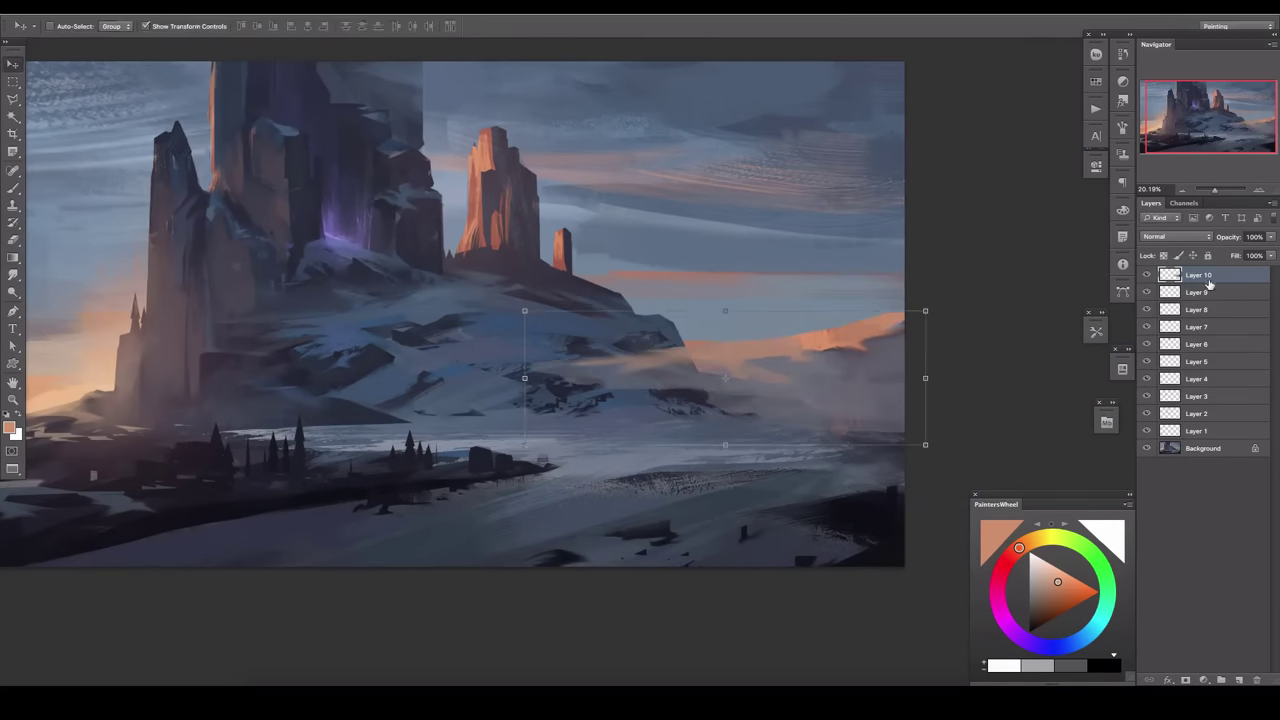
{"action": "double_click", "coordinate": [1230, 275]}
{"action": "left_click_drag", "start_coordinate": [1006, 634], "coordinate": [1046, 634]}
{"action": "left_click", "coordinate": [1137, 383]}
Add Layer 11 with a 150 brush and light blue-grey colours sampled from the painting.
{"action": "key", "text": "b"}
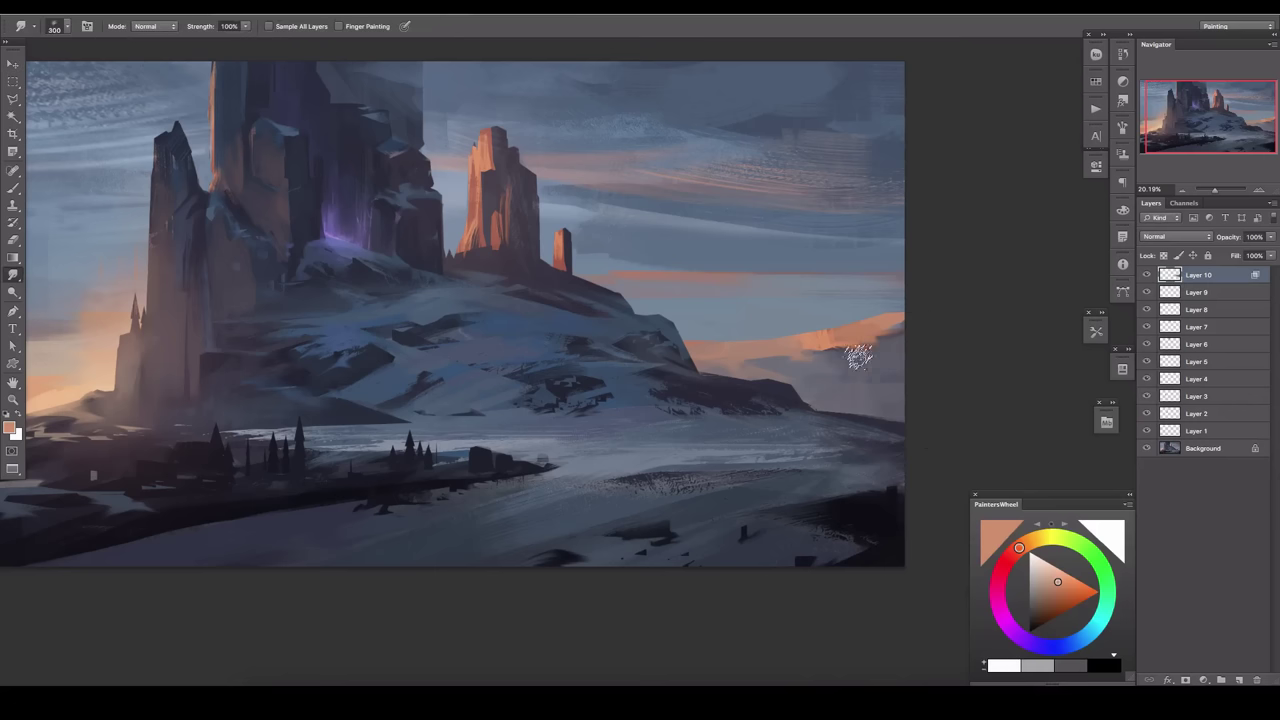
{"action": "key", "text": "ctrl+shift+alt+n"}
{"action": "left_click", "coordinate": [820, 355], "text": "alt"}
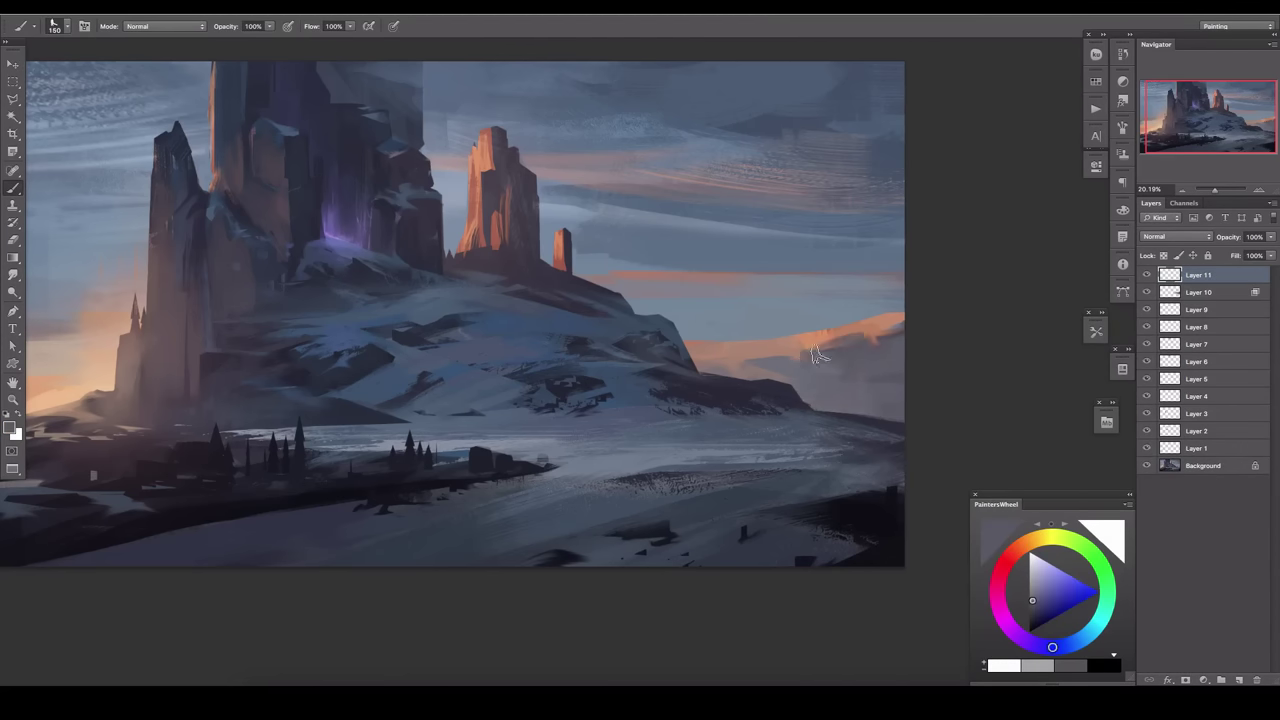
{"action": "key", "text": "bracketleft"}
{"action": "left_click", "coordinate": [708, 348], "text": "alt"}
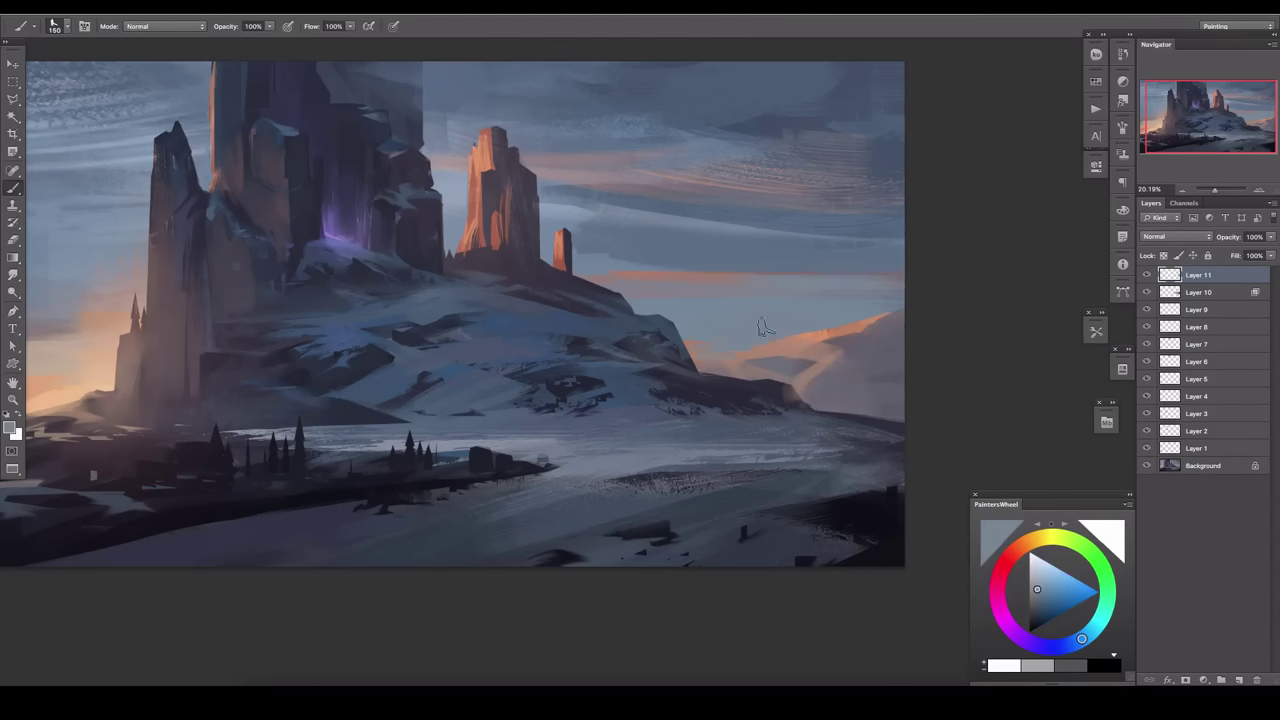
Group Layers 10–11 into Group 1, lower its opacity, and add a layer above Layer 9.
{"action": "left_click", "coordinate": [1200, 291], "text": "shift"}
{"action": "key", "text": "ctrl+g"}
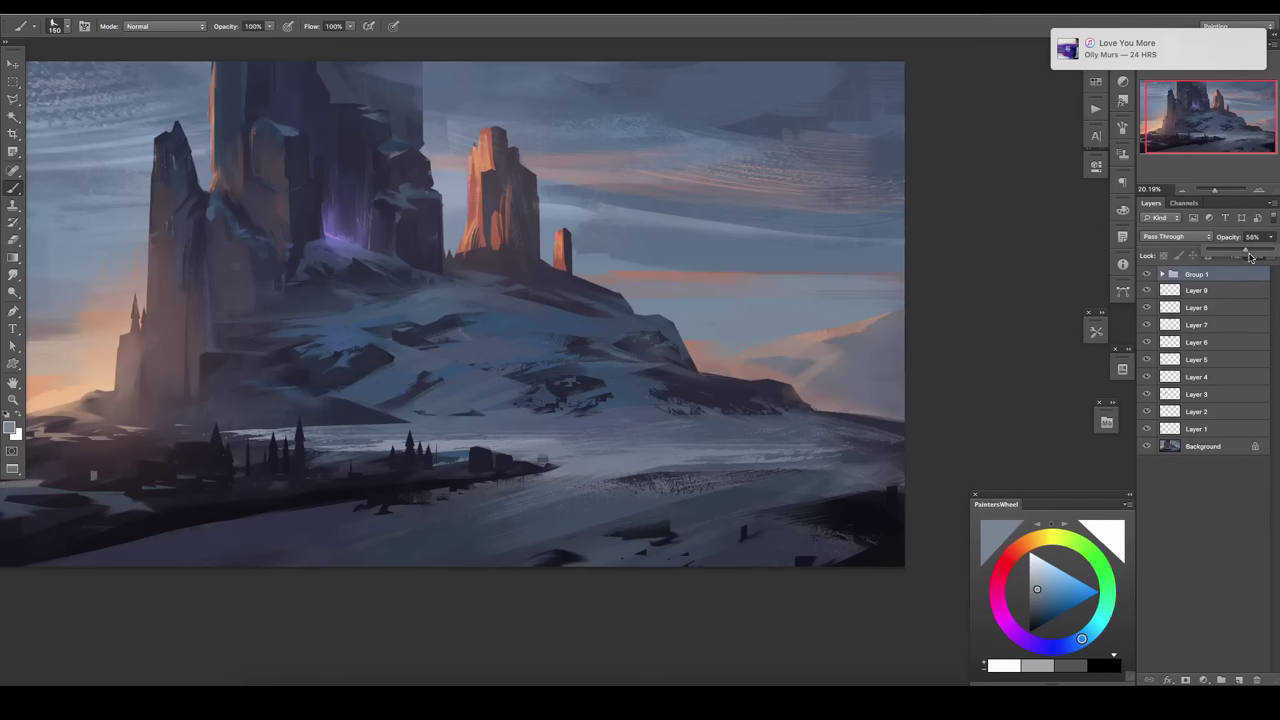
{"action": "left_click_drag", "start_coordinate": [1225, 252], "coordinate": [1245, 251]}
{"action": "left_click", "coordinate": [1217, 292]}
{"action": "key", "text": "ctrl+shift+alt+n"}
Paint muted orange clouds behind the hill with a 300 brush, blended via Blend If.
{"action": "key", "text": "bracketright"}
{"action": "key", "text": "bracketright"}
{"action": "key", "text": "bracketright"}
{"action": "left_click", "coordinate": [712, 338], "text": "alt"}
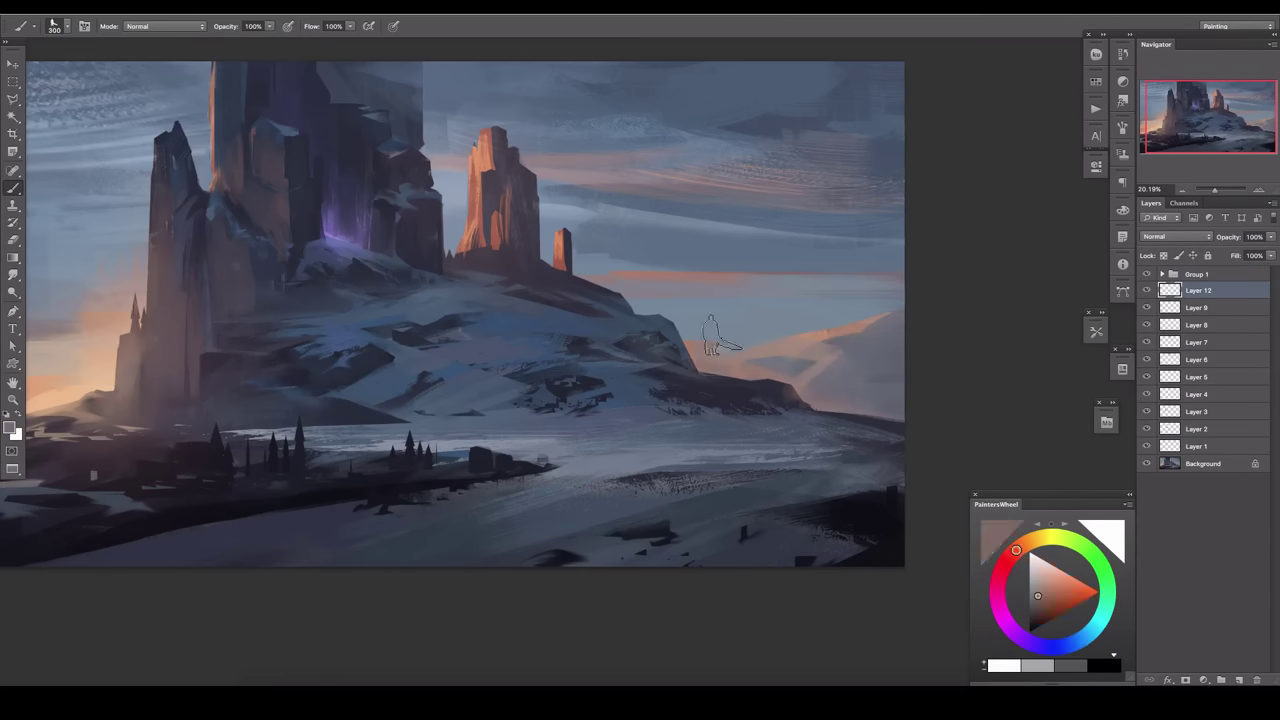
{"action": "left_click_drag", "start_coordinate": [760, 350], "coordinate": [557, 316]}
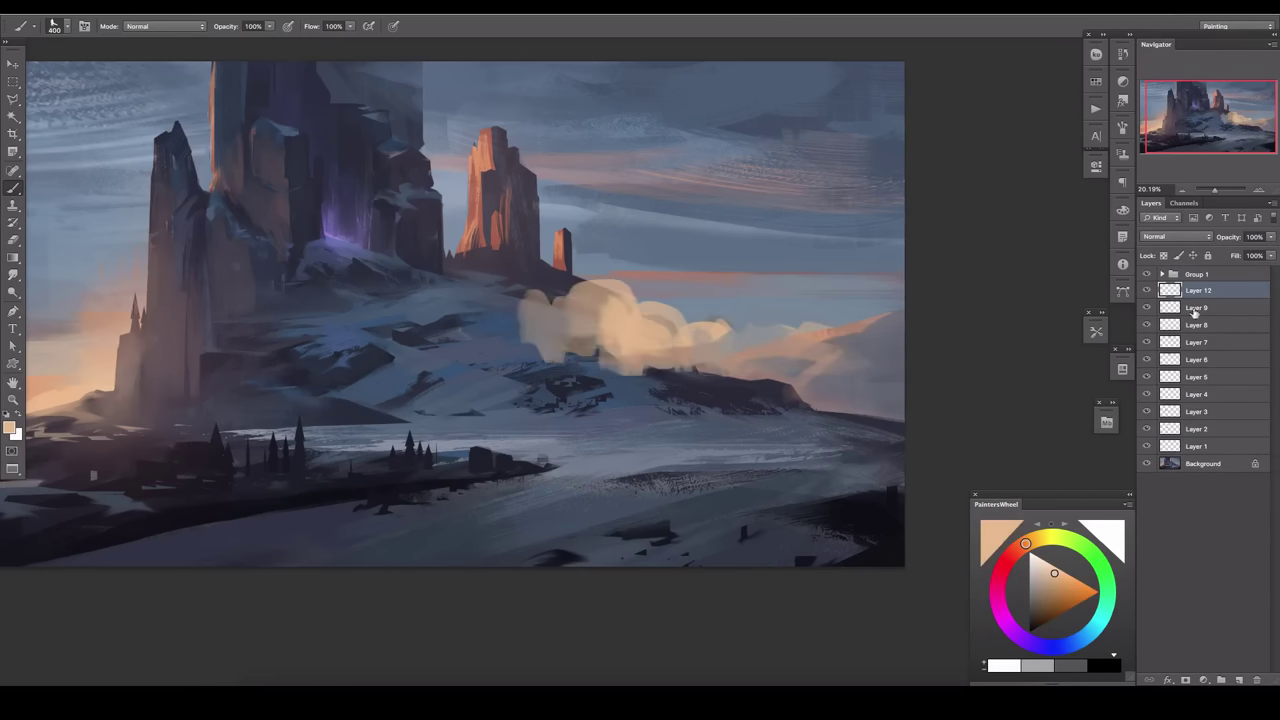
{"action": "double_click", "coordinate": [1230, 290]}
{"action": "left_click_drag", "start_coordinate": [970, 636], "coordinate": [1034, 638]}
{"action": "key", "text": "Return"}
Stretch the clouds wider behind the slope and select Layer 11 inside Group 1.
{"action": "key", "text": "v"}
{"action": "left_click_drag", "start_coordinate": [575, 255], "coordinate": [565, 248]}
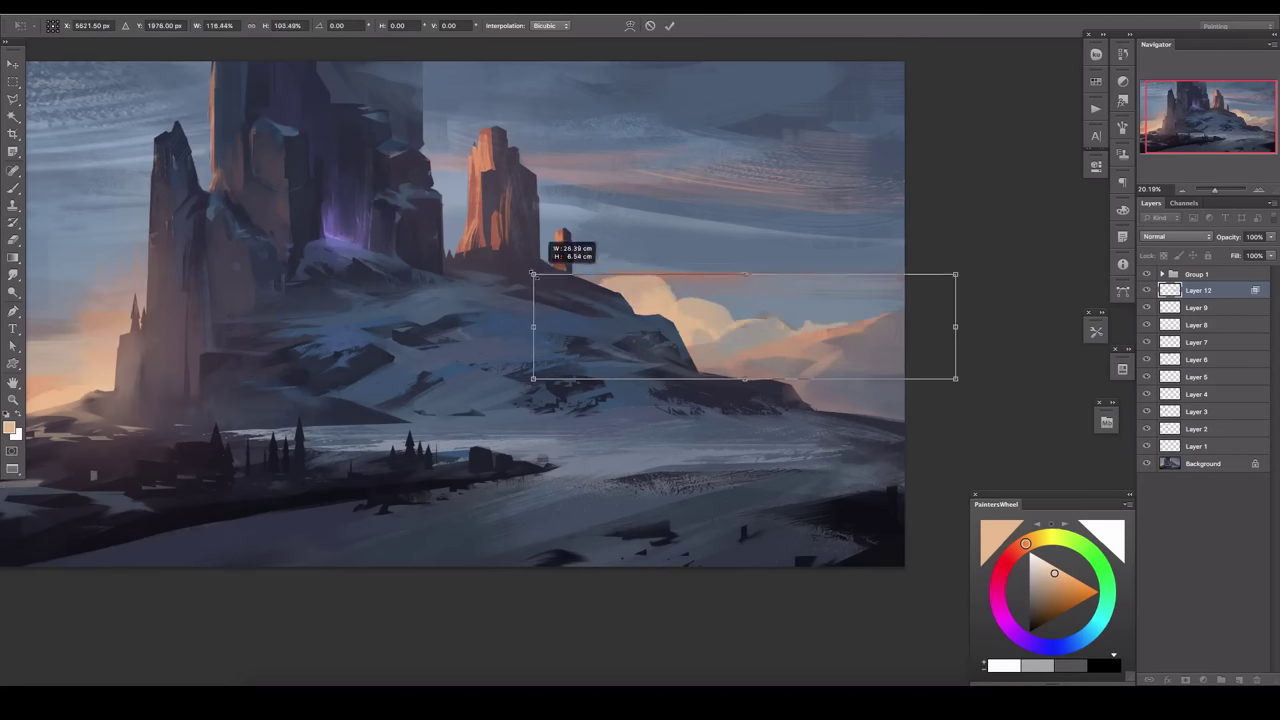
{"action": "left_click", "coordinate": [1161, 273]}
{"action": "key", "text": "b"}
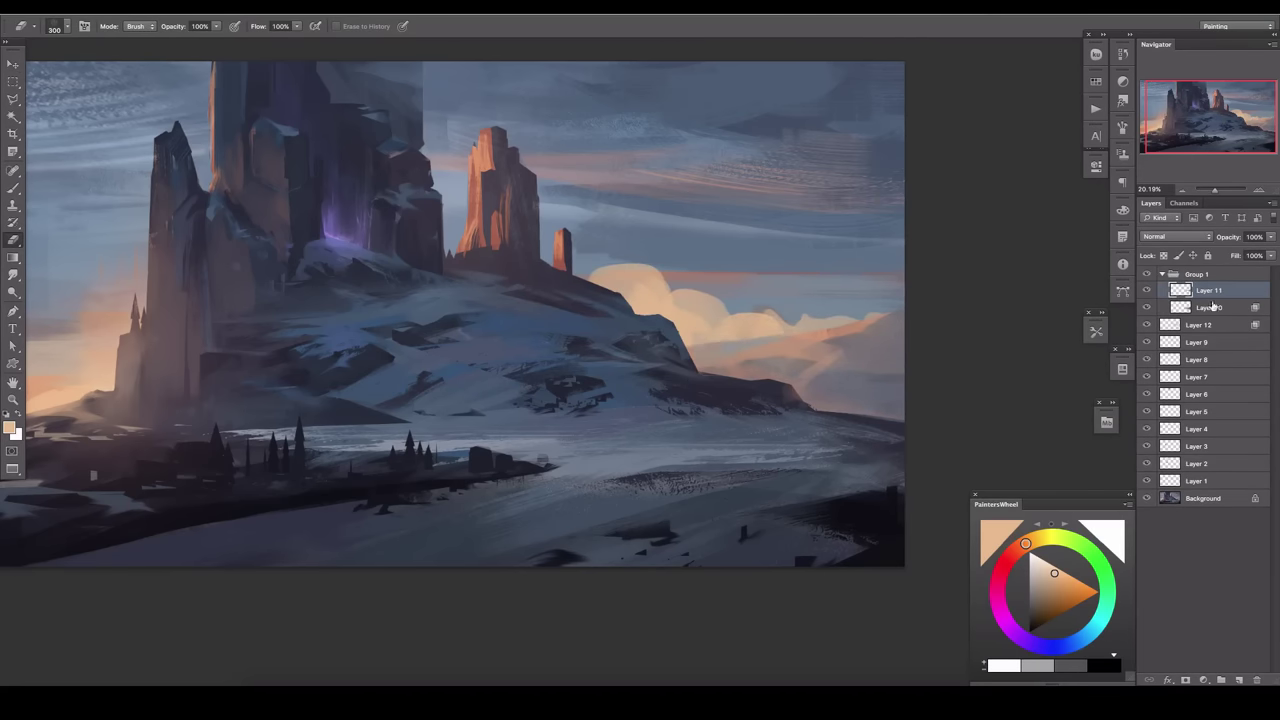
{"action": "left_click", "coordinate": [1247, 273]}
Try a hazy stroke over the right slope on a new layer, then undo it.
{"action": "left_click", "coordinate": [1239, 680]}
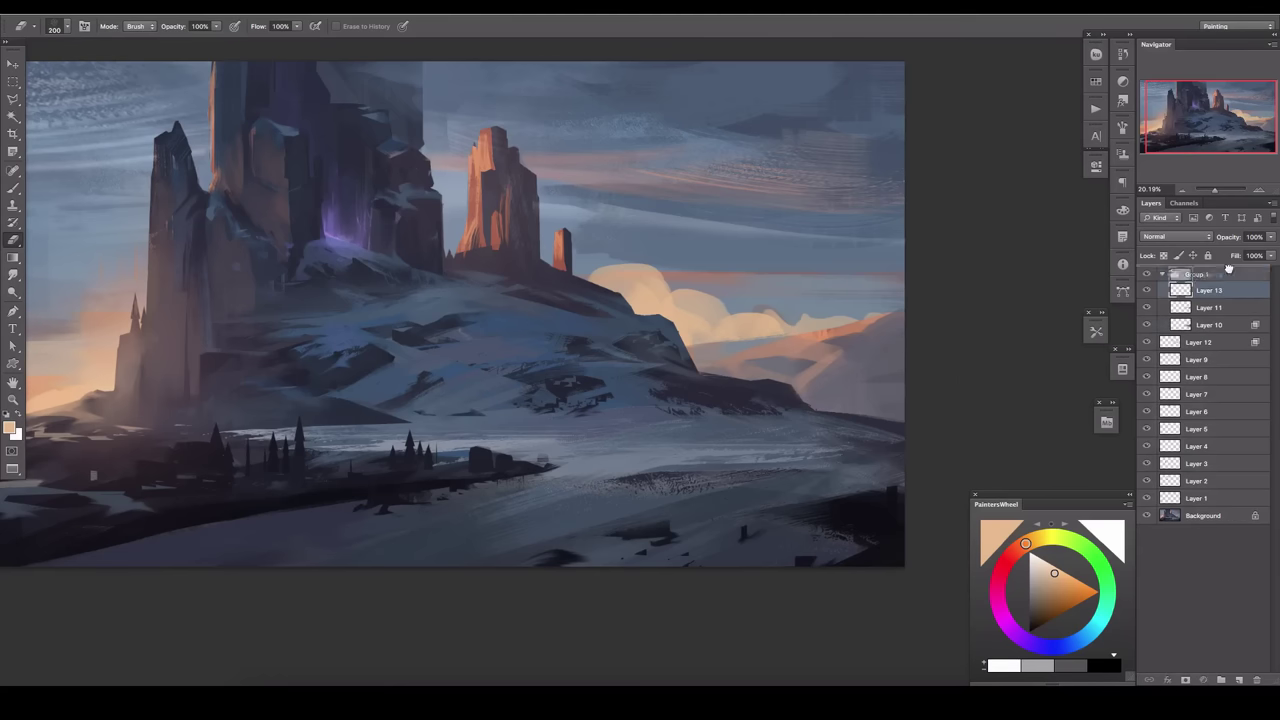
{"action": "key", "text": "bracketleft"}
{"action": "key", "text": "bracketleft"}
{"action": "left_click_drag", "start_coordinate": [540, 420], "coordinate": [900, 350]}
{"action": "key", "text": "ctrl+z"}
{"action": "left_click", "coordinate": [1209, 307]}
{"action": "key", "text": "l"}
{"action": "left_click", "coordinate": [910, 421]}
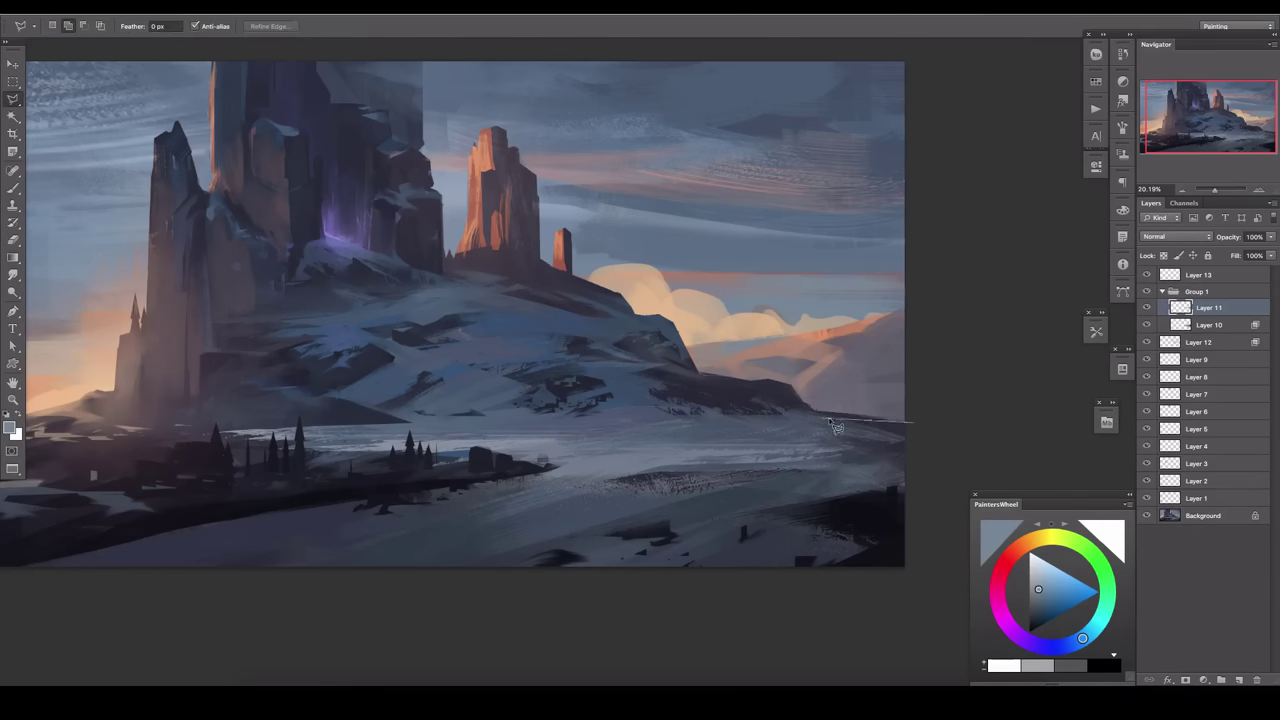
{"action": "key", "text": "w"}
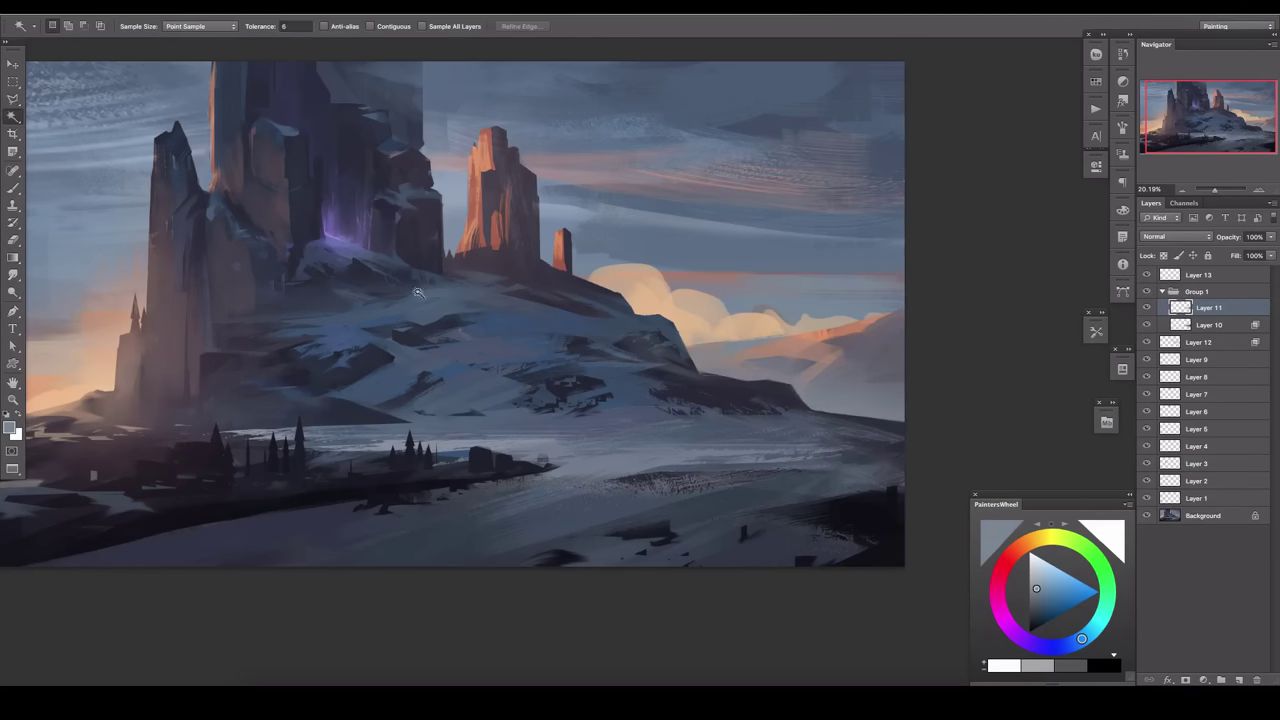
Mirror the canvas to check composition and lower the cloud Layer 12's opacity.
{"action": "key", "text": "ctrl+shift+h"}
{"action": "key", "text": "g"}
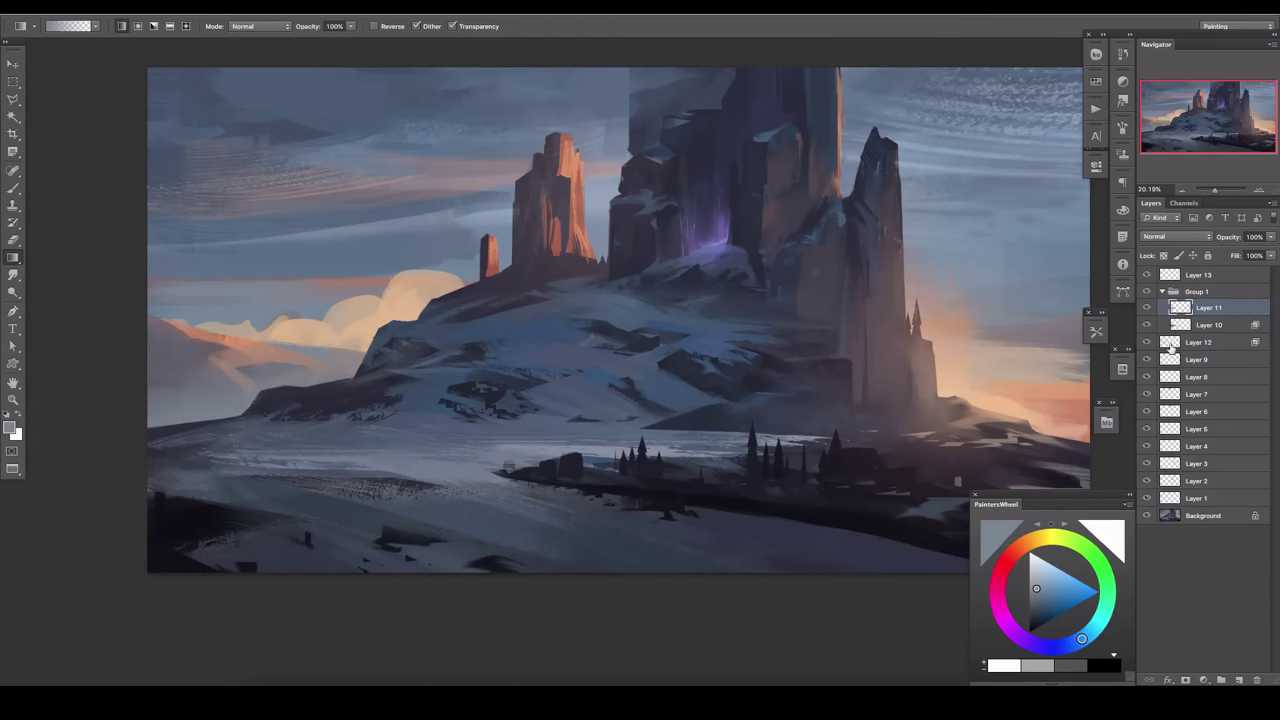
{"action": "left_click", "coordinate": [1170, 343]}
{"action": "key", "text": "e"}
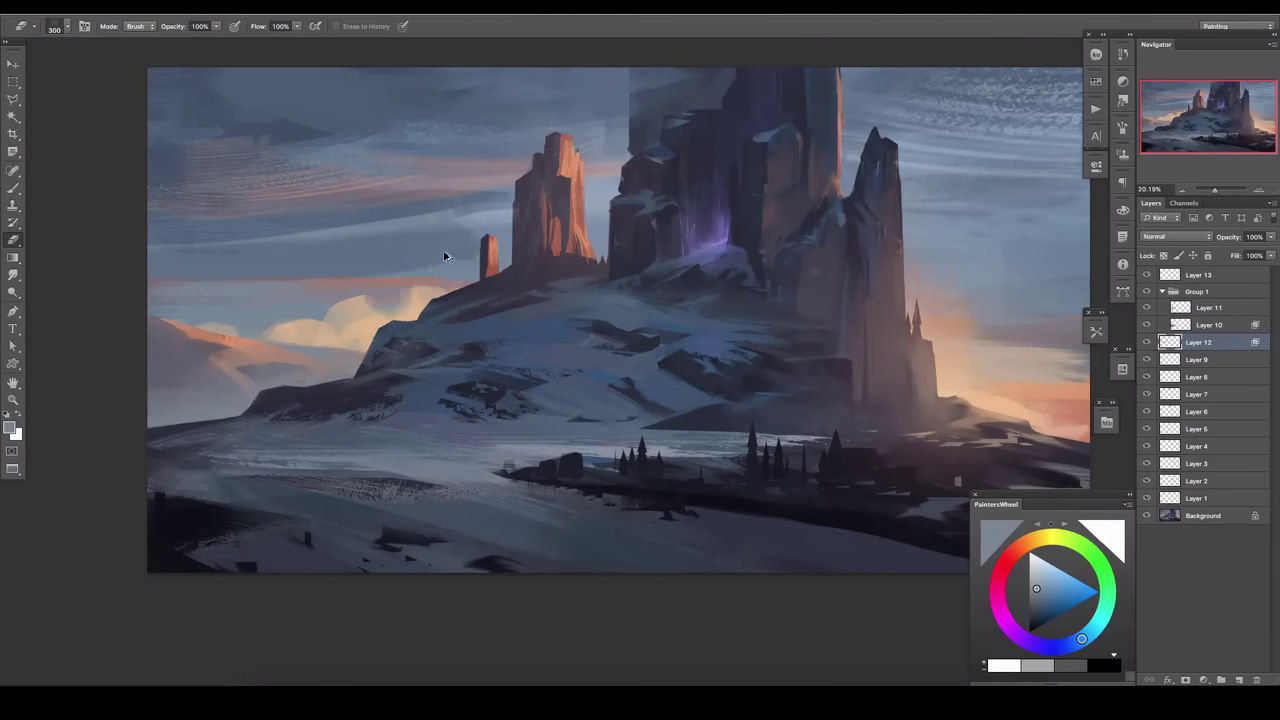
{"action": "key", "text": "r"}
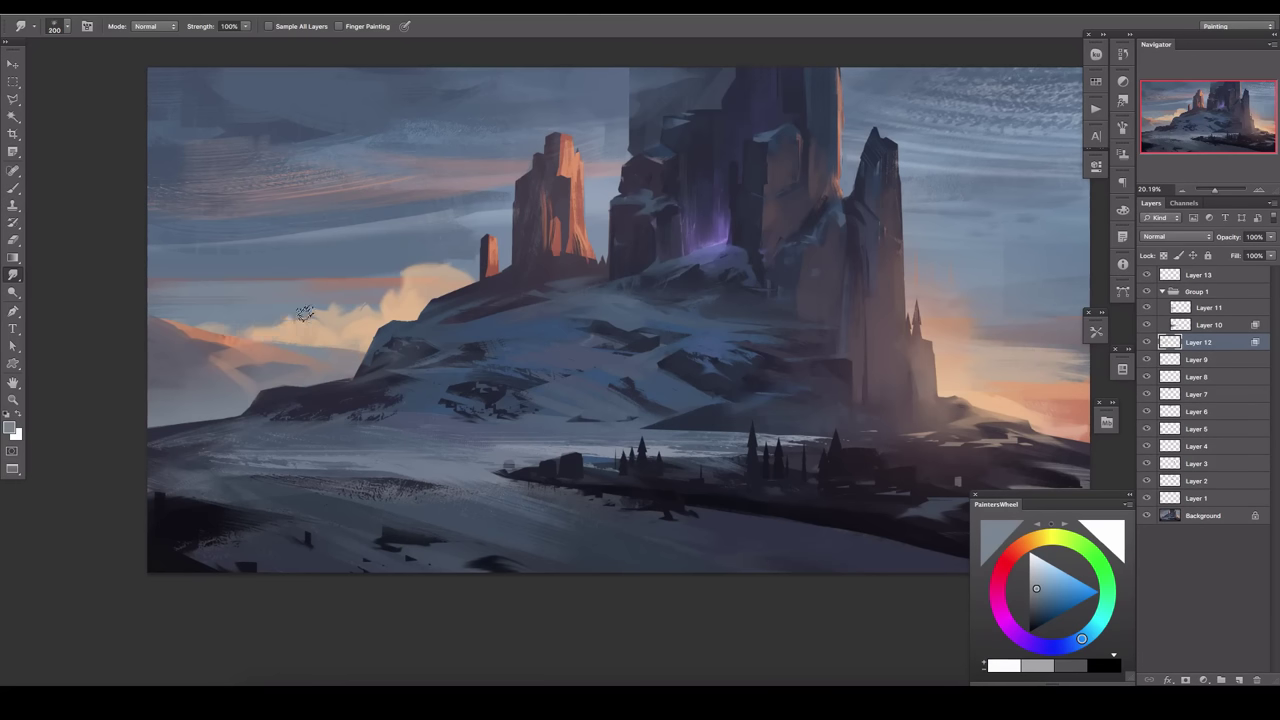
{"action": "left_click", "coordinate": [1270, 237]}
{"action": "left_click_drag", "start_coordinate": [1268, 249], "coordinate": [1251, 250]}
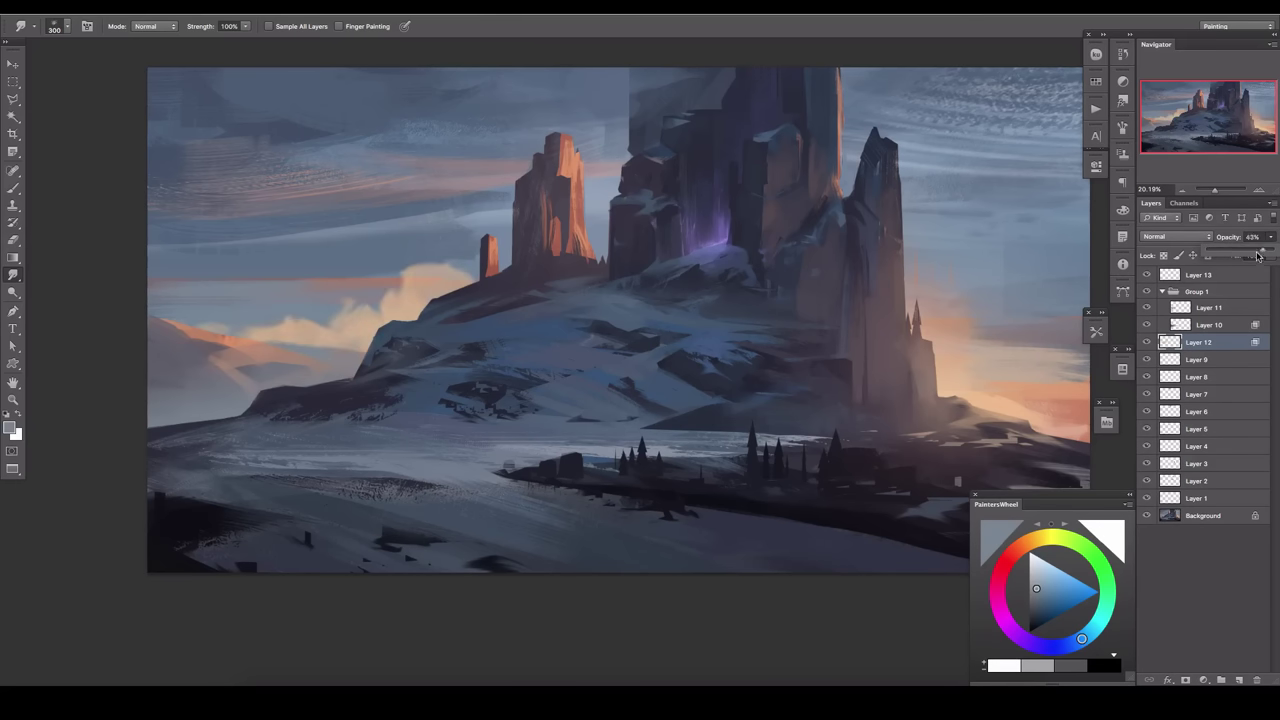
Add clipped Layer 14 with clouds beside the rock peaks at 39% opacity.
{"action": "left_click", "coordinate": [1240, 681]}
{"action": "key", "text": "ctrl+alt+g"}
{"action": "key", "text": "b"}
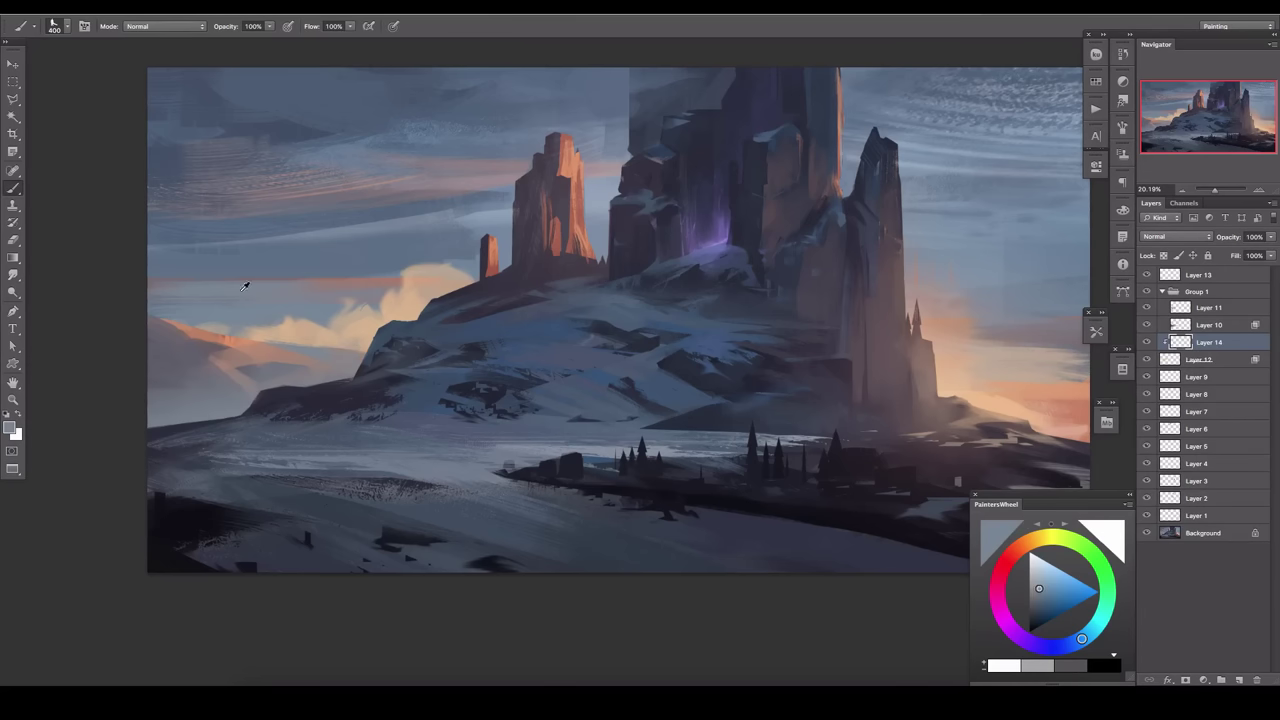
{"action": "left_click_drag", "start_coordinate": [260, 350], "coordinate": [420, 297]}
{"action": "left_click_drag", "start_coordinate": [1272, 253], "coordinate": [1231, 253]}
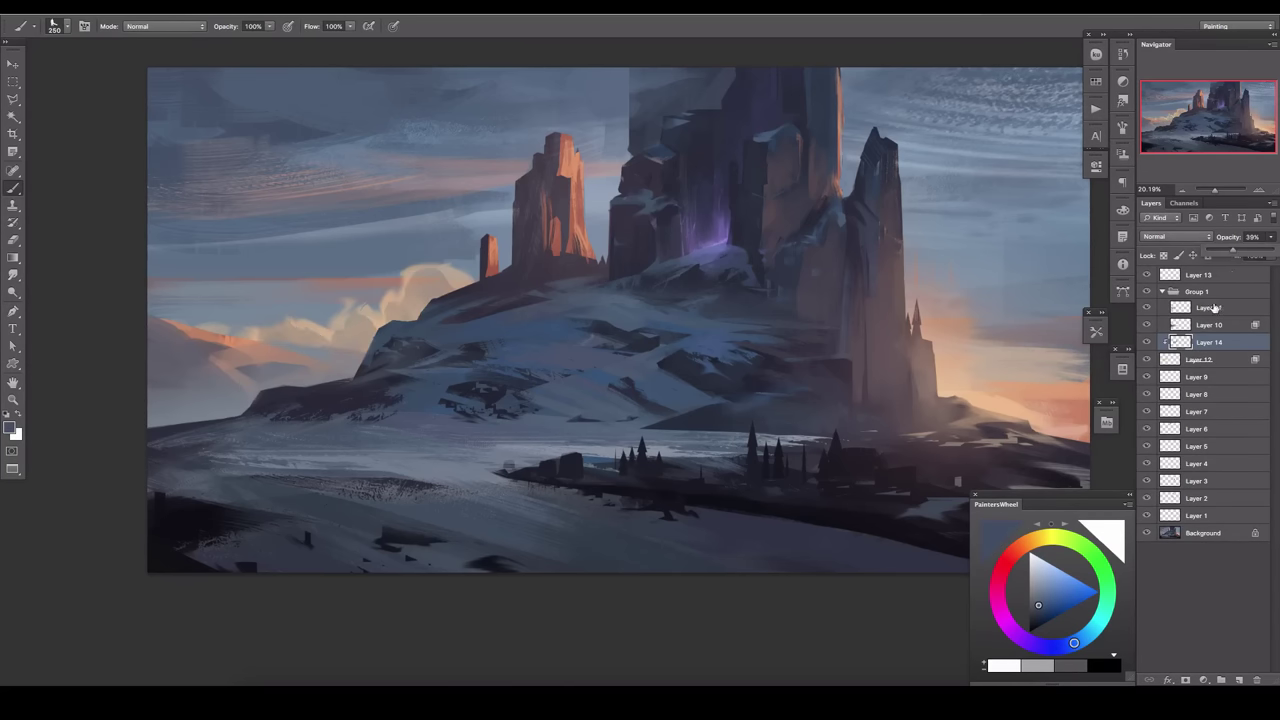
{"action": "key", "text": "r"}
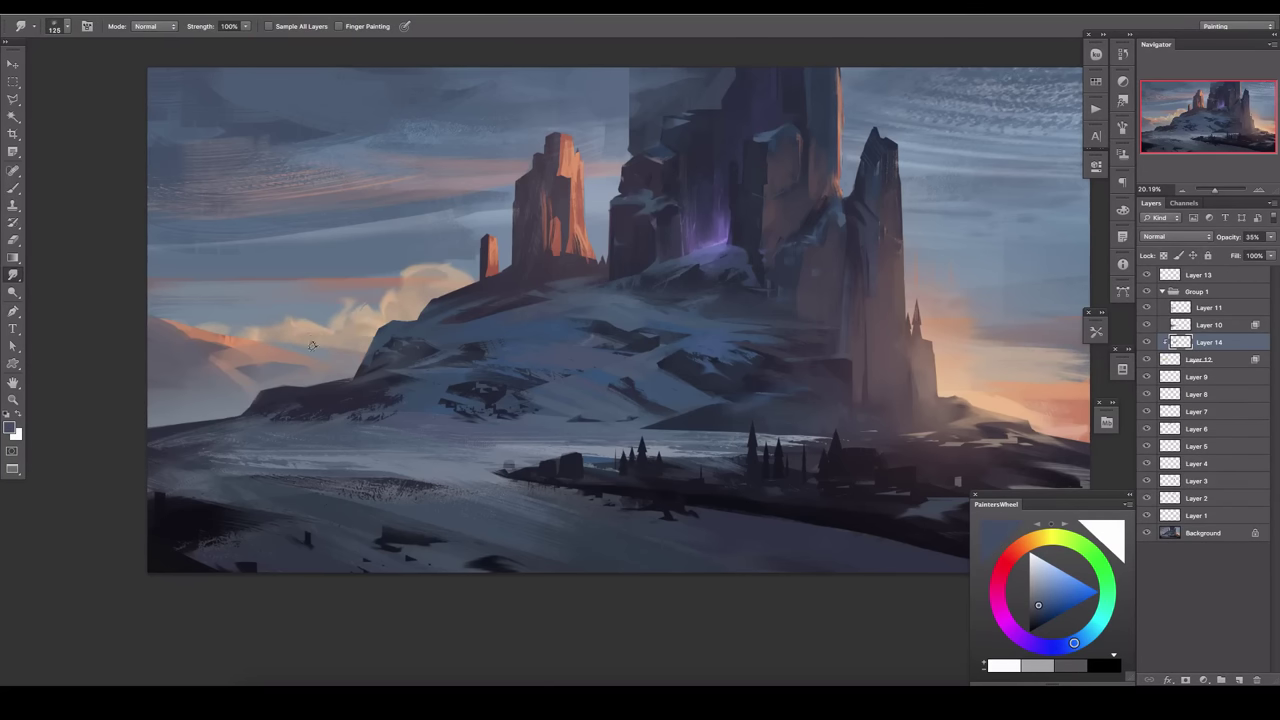
Add a new layer above Layer 13 and change magnification to review the painting.
{"action": "left_click", "coordinate": [1194, 280]}
{"action": "key", "text": "ctrl+shift+alt+n"}
{"action": "key", "text": "b"}
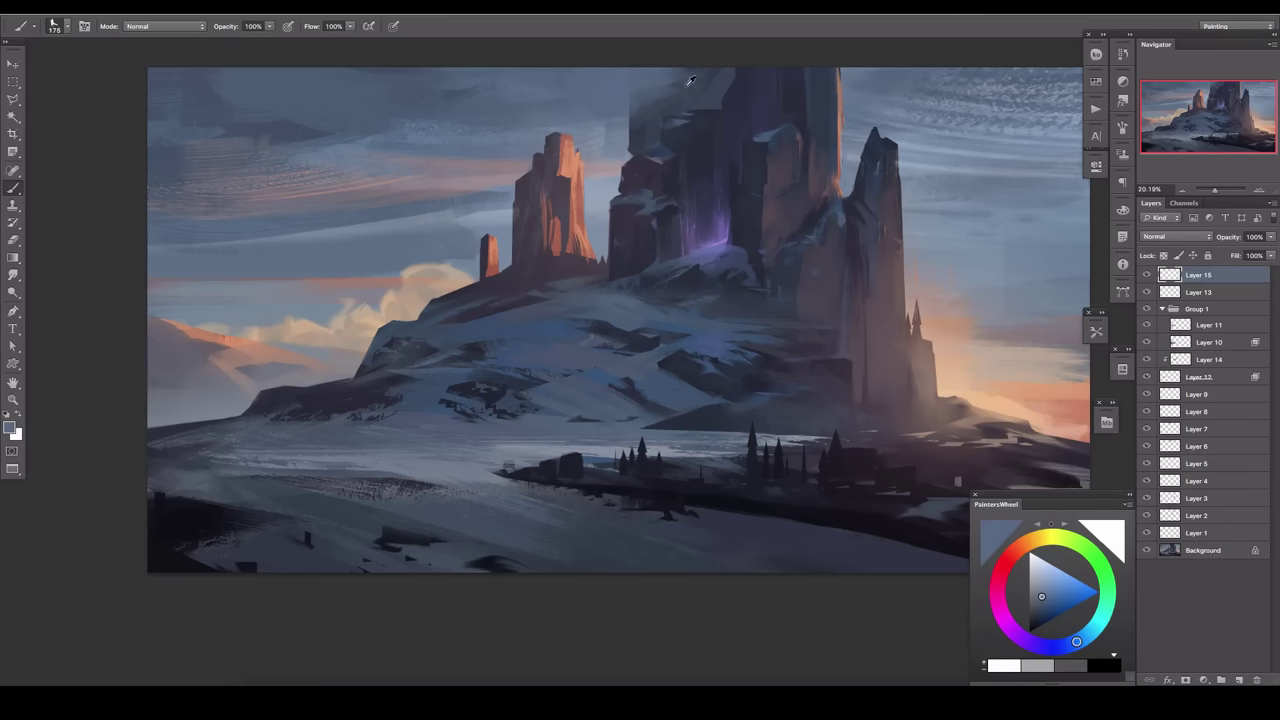
{"action": "scroll", "coordinate": [720, 120], "scroll_direction": "up", "scroll_amount": 2}
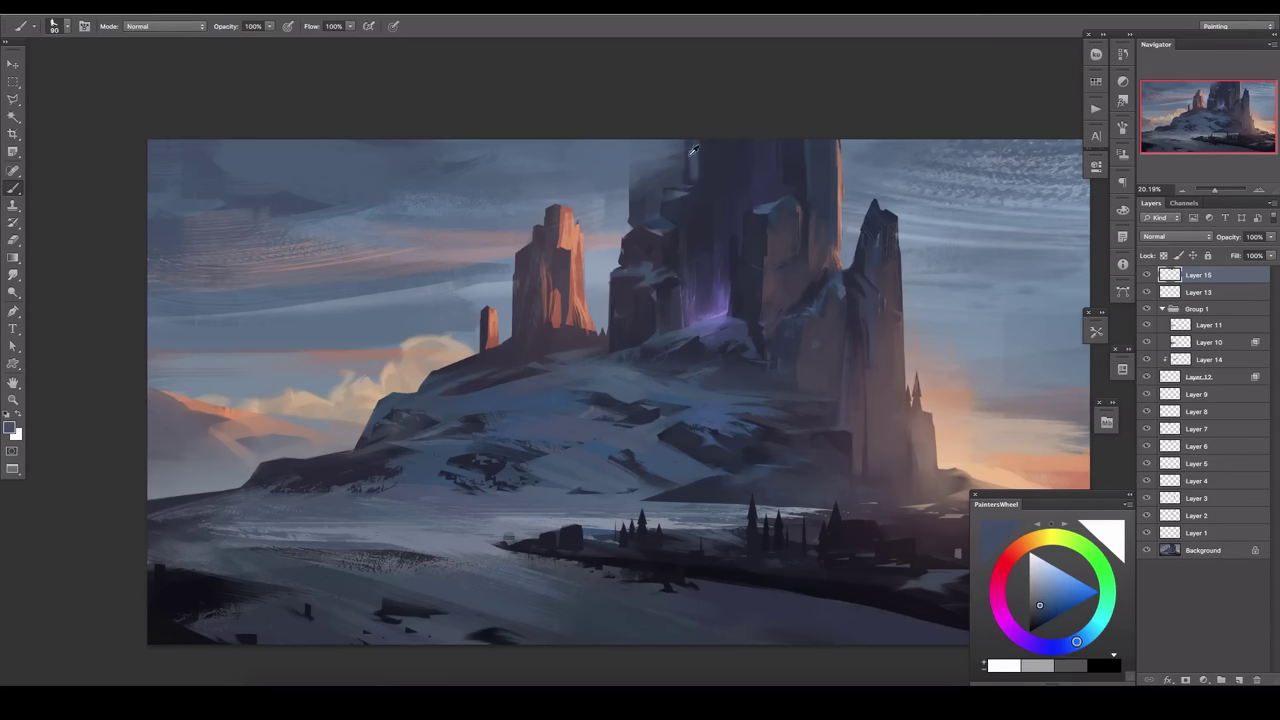
{"action": "left_click_drag", "start_coordinate": [1218, 189], "coordinate": [1211, 189]}
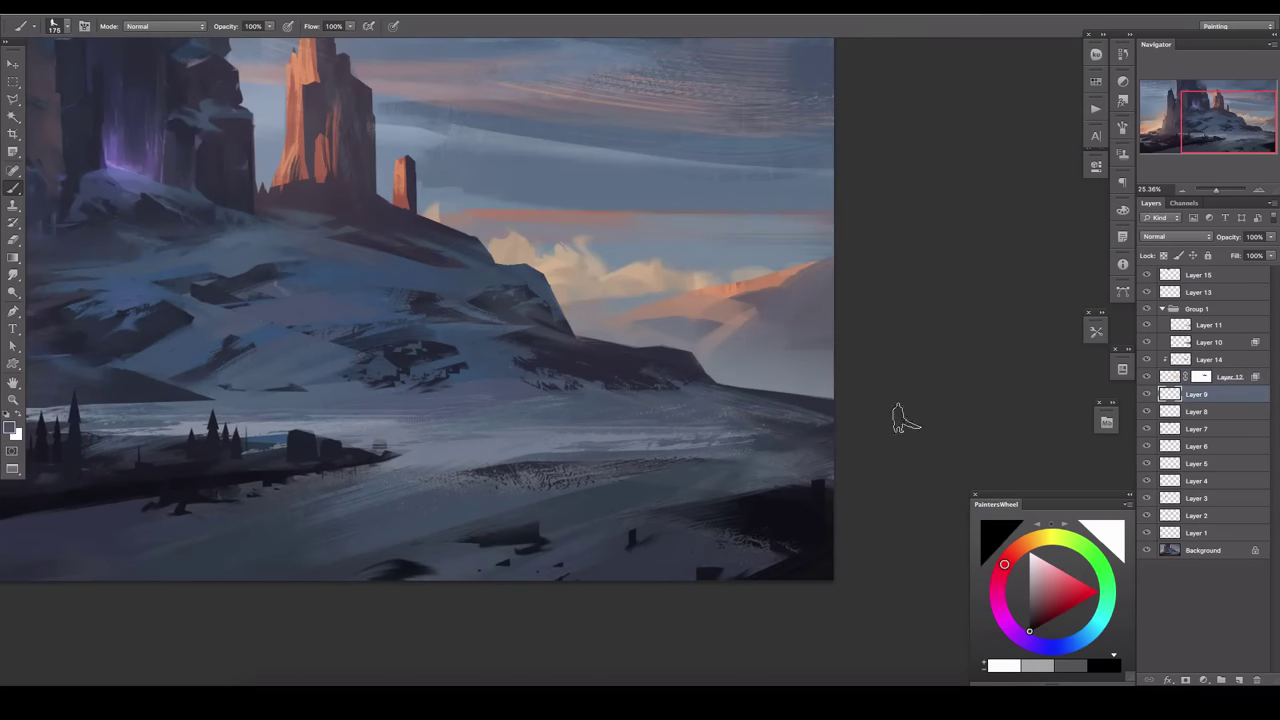
Add a new top layer and sample orange, bluish-grey and mauve tones from the painting.
{"action": "left_click", "coordinate": [751, 323], "text": "alt"}
{"action": "key", "text": "ctrl+shift+alt+n"}
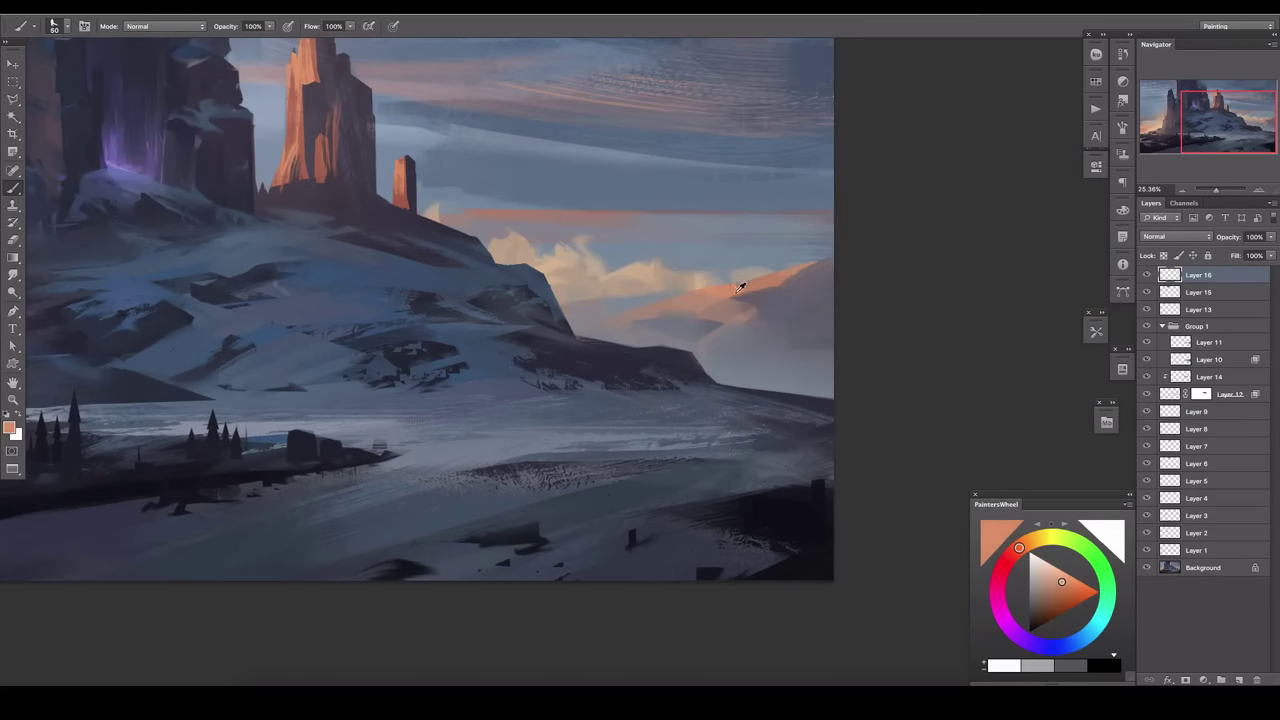
{"action": "left_click", "coordinate": [740, 300], "text": "alt"}
{"action": "key", "text": "r"}
{"action": "key", "text": "b"}
{"action": "left_click", "coordinate": [781, 291], "text": "alt"}
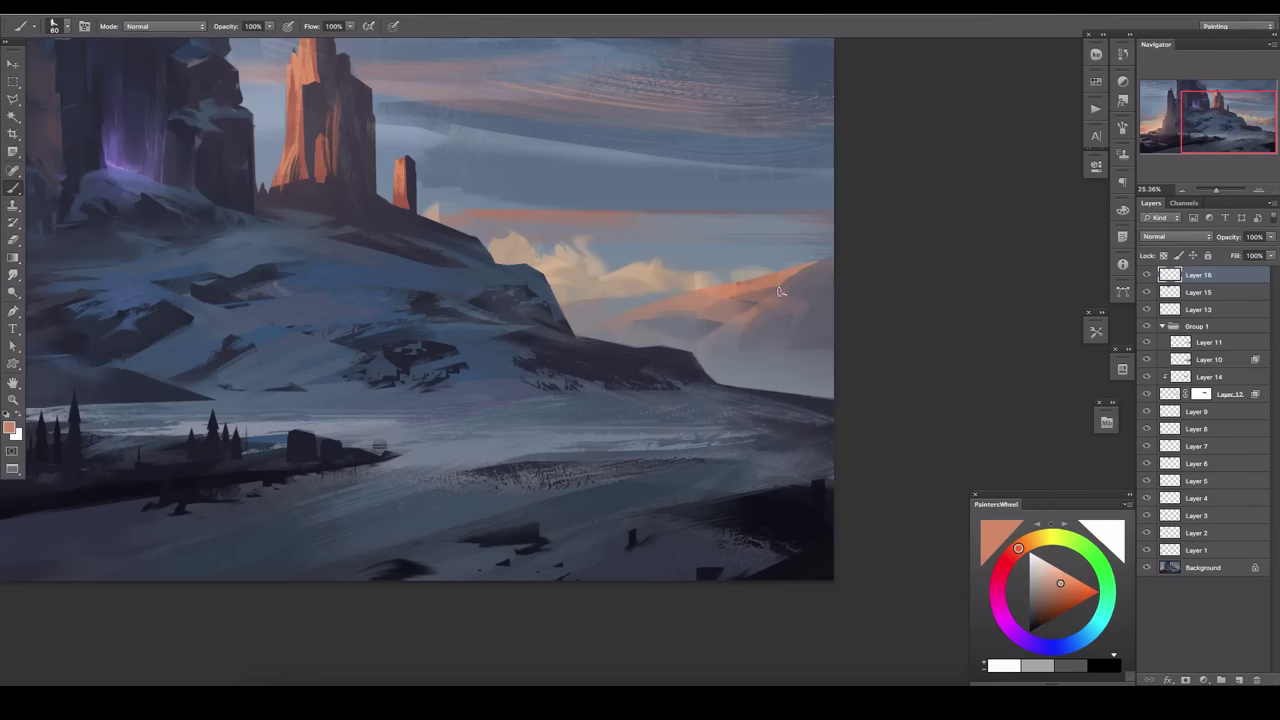
{"action": "left_click", "coordinate": [585, 314], "text": "alt"}
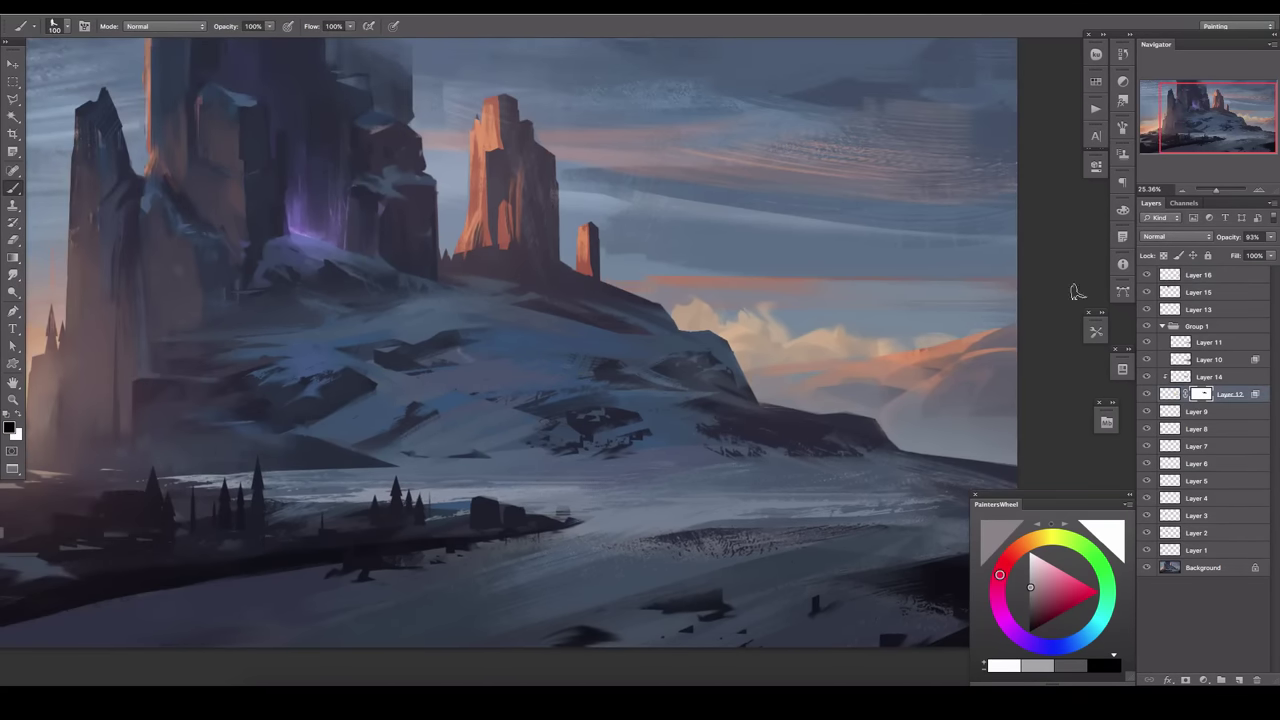
Make a colour-range selection, add further top layers and zoom in on the painting.
{"action": "key", "text": "ctrl+shift+alt+n"}
{"action": "left_click", "coordinate": [610, 335]}
{"action": "key", "text": "Return"}
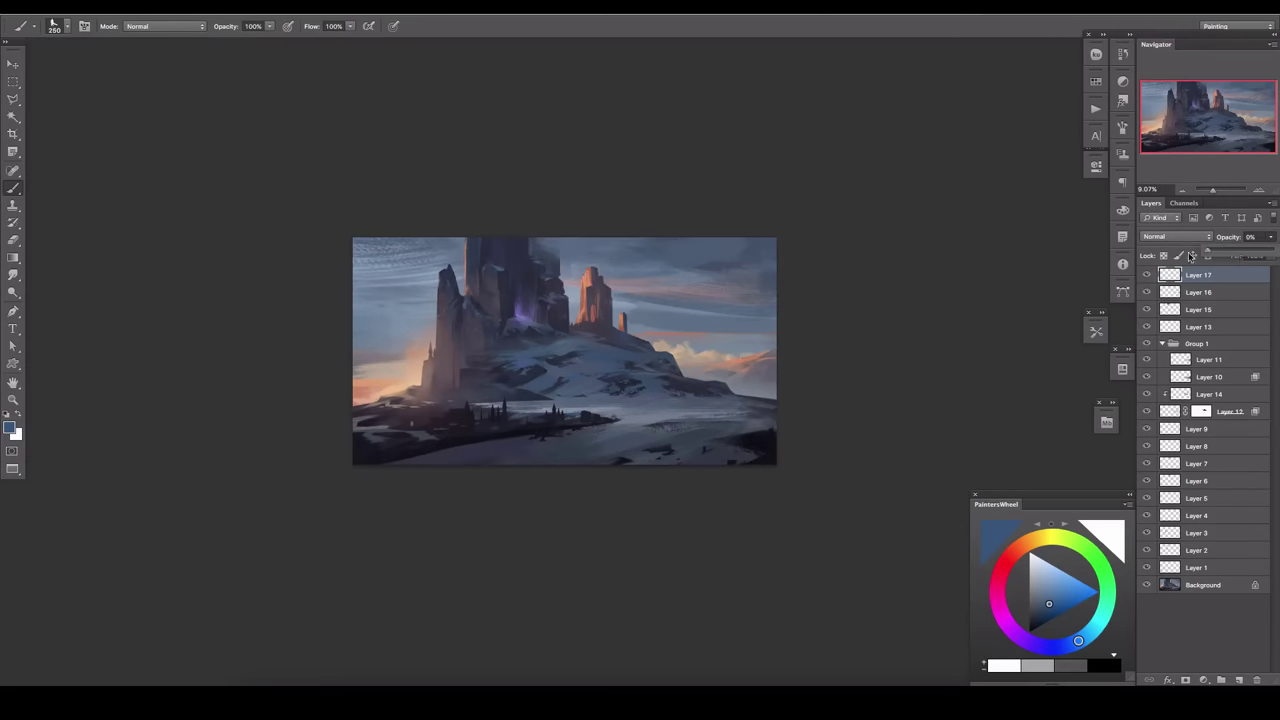
{"action": "left_click", "coordinate": [1239, 680]}
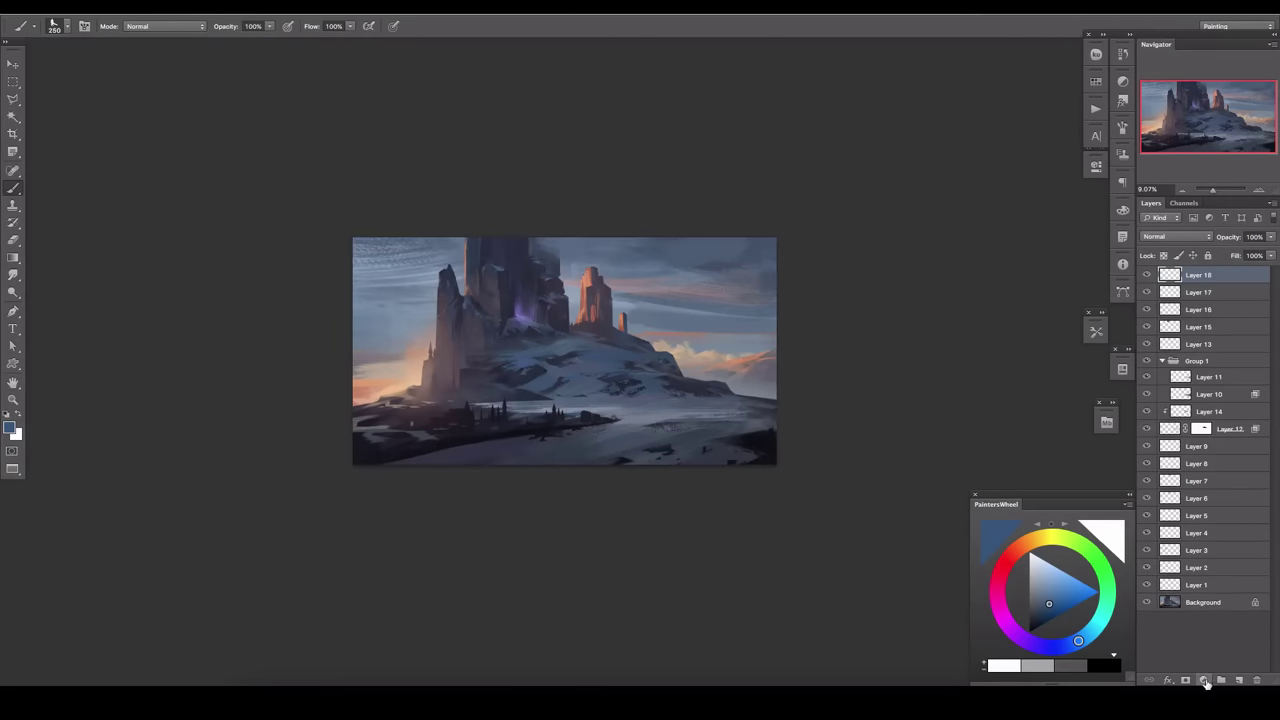
{"action": "scroll", "coordinate": [443, 420], "scroll_direction": "up", "scroll_amount": 3}
{"action": "key", "text": "u"}
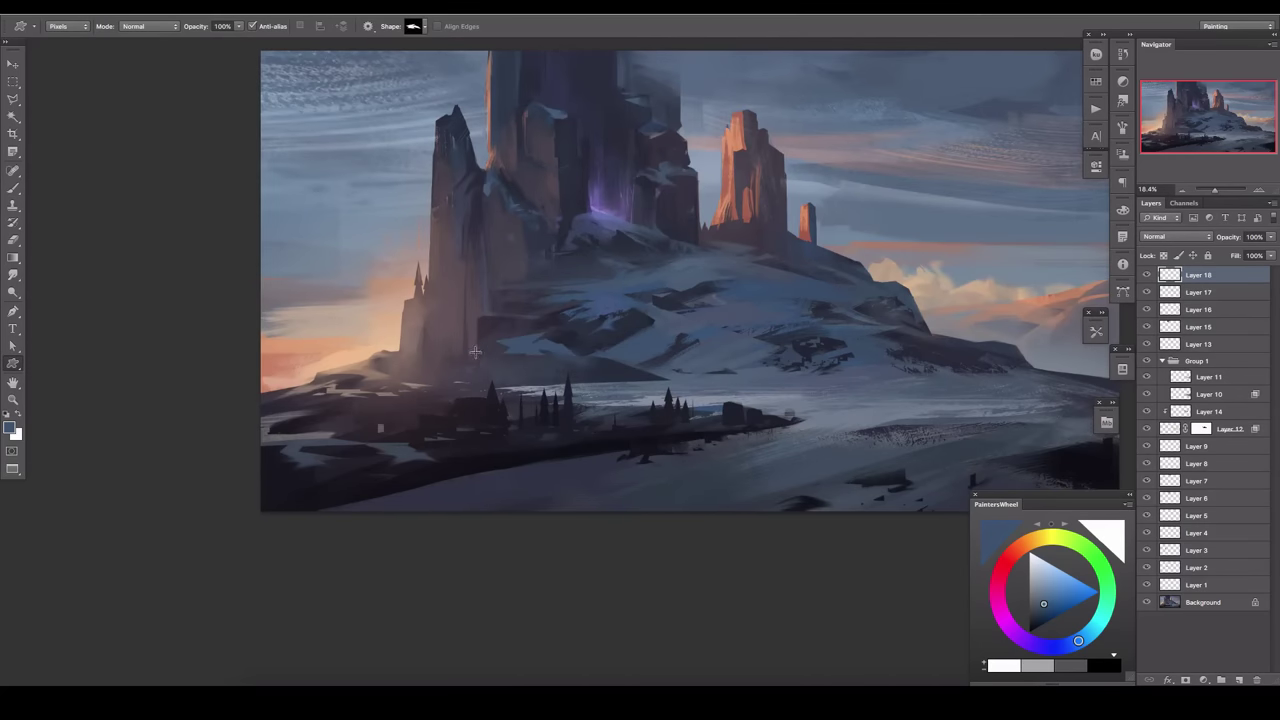
Paint a smudged warm light stroke along the mountain base and adjust the layer opacities.
{"action": "left_click_drag", "start_coordinate": [475, 352], "coordinate": [560, 368]}
{"action": "key", "text": "r"}
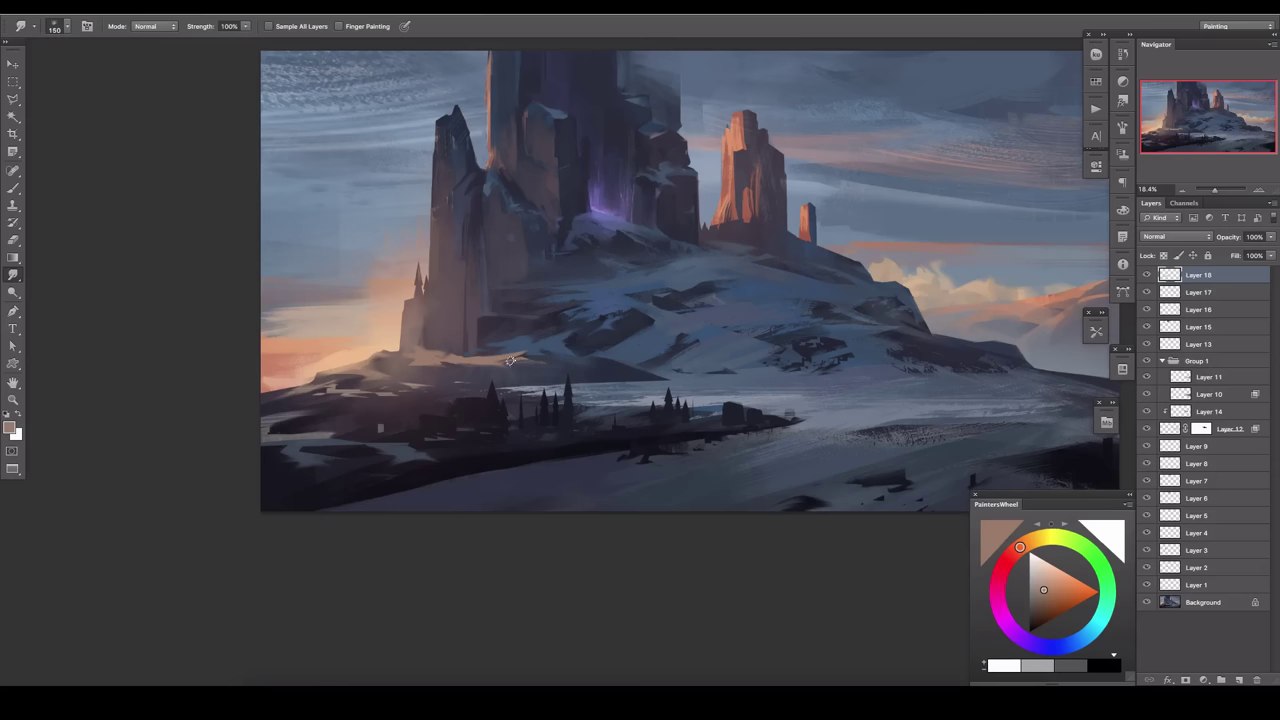
{"action": "mouse_move", "coordinate": [1270, 237]}
{"action": "left_mouse_down"}
{"action": "mouse_move", "coordinate": [1240, 250]}
{"action": "mouse_move", "coordinate": [1262, 252]}
{"action": "left_mouse_up"}
{"action": "key", "text": "b"}
{"action": "left_click", "coordinate": [466, 371], "text": "alt"}
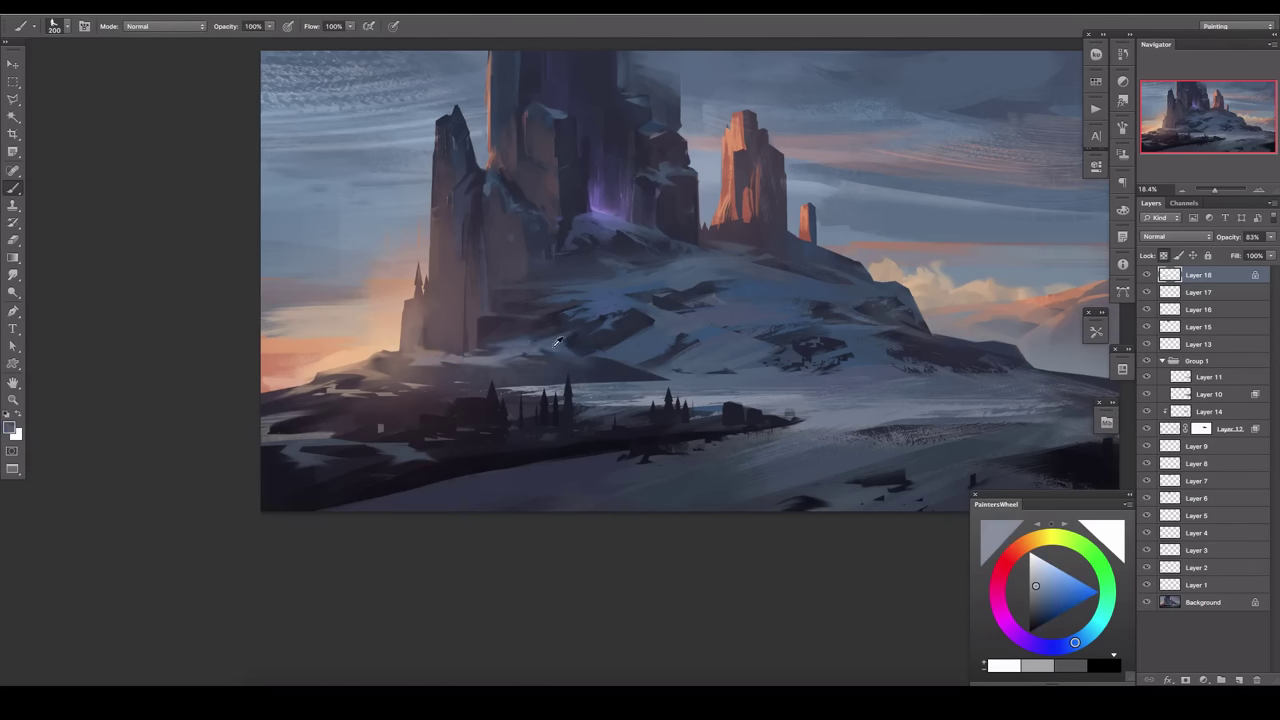
{"action": "left_click", "coordinate": [501, 386], "text": "alt"}
Brush a blue haze stroke across the snowy slope on a new layer at 56% opacity.
{"action": "key", "text": "ctrl+shift+alt+n"}
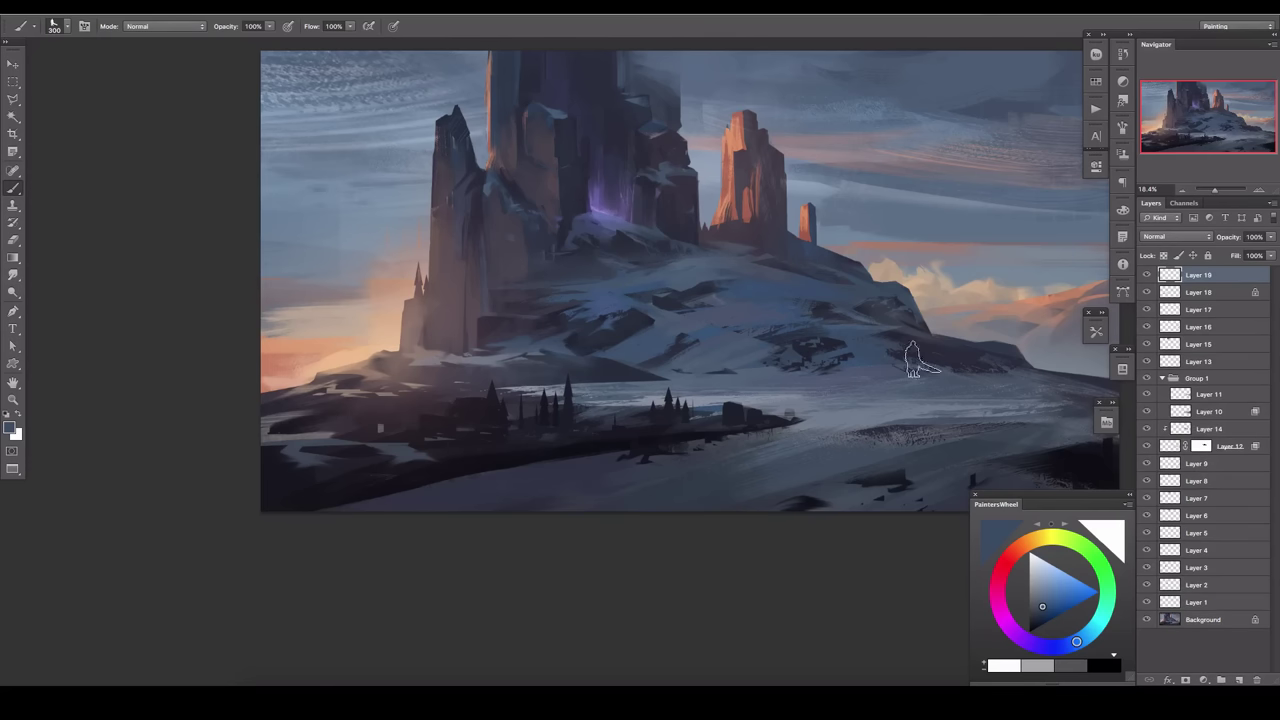
{"action": "left_click", "coordinate": [906, 352], "text": "alt"}
{"action": "left_click", "coordinate": [822, 310], "text": "alt"}
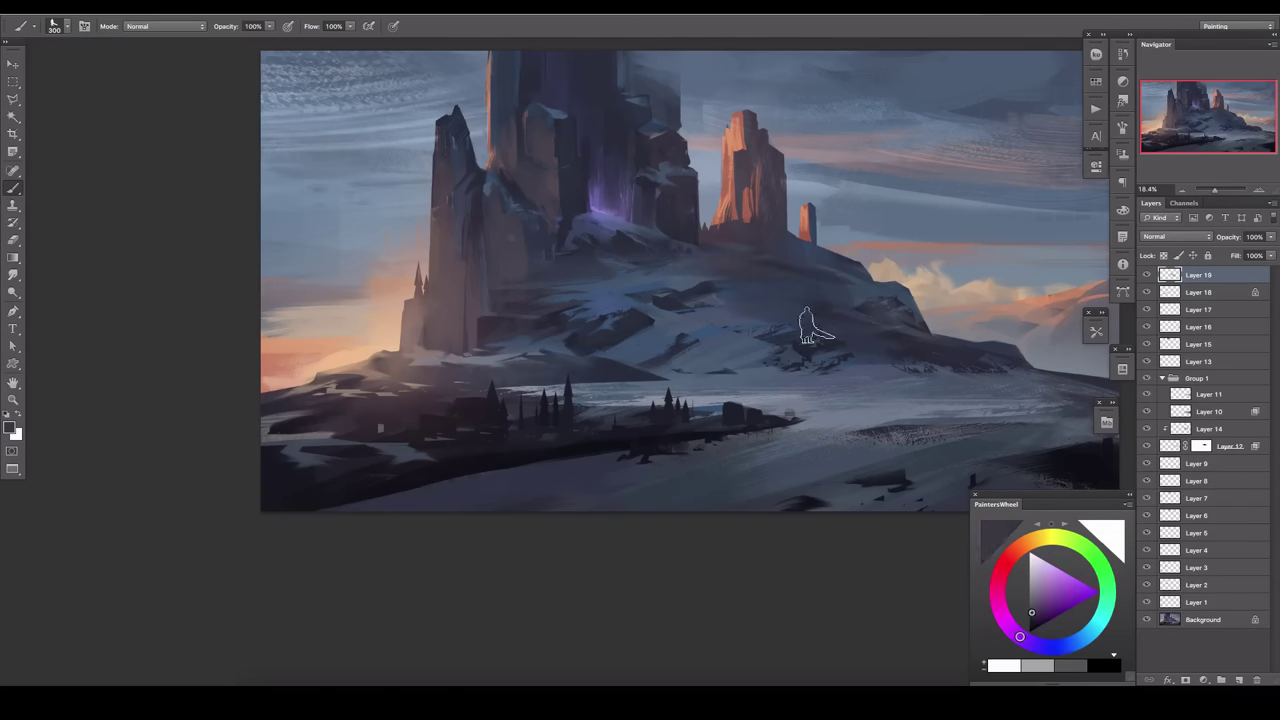
{"action": "left_click", "coordinate": [573, 271], "text": "alt"}
{"action": "key", "text": "bracketleft"}
{"action": "key", "text": "bracketleft"}
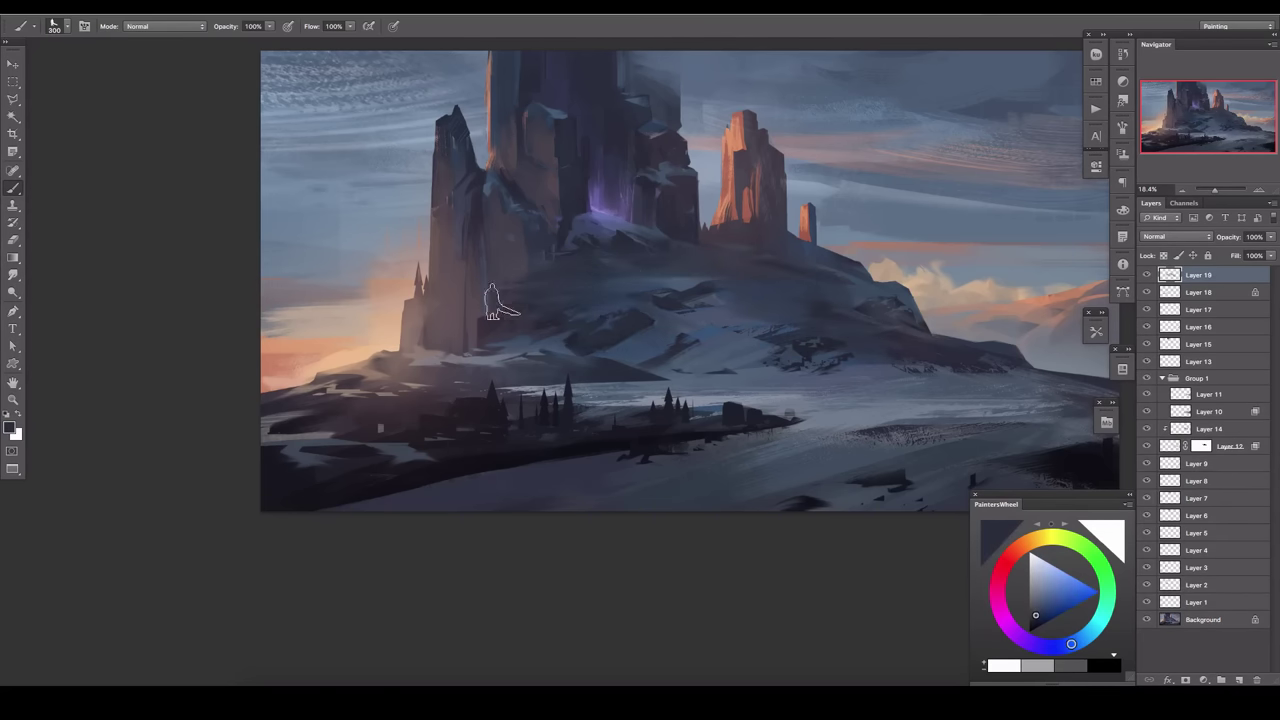
{"action": "left_click_drag", "start_coordinate": [588, 244], "coordinate": [880, 340]}
{"action": "left_click", "coordinate": [1270, 236]}
{"action": "left_click_drag", "start_coordinate": [1262, 250], "coordinate": [1243, 250]}
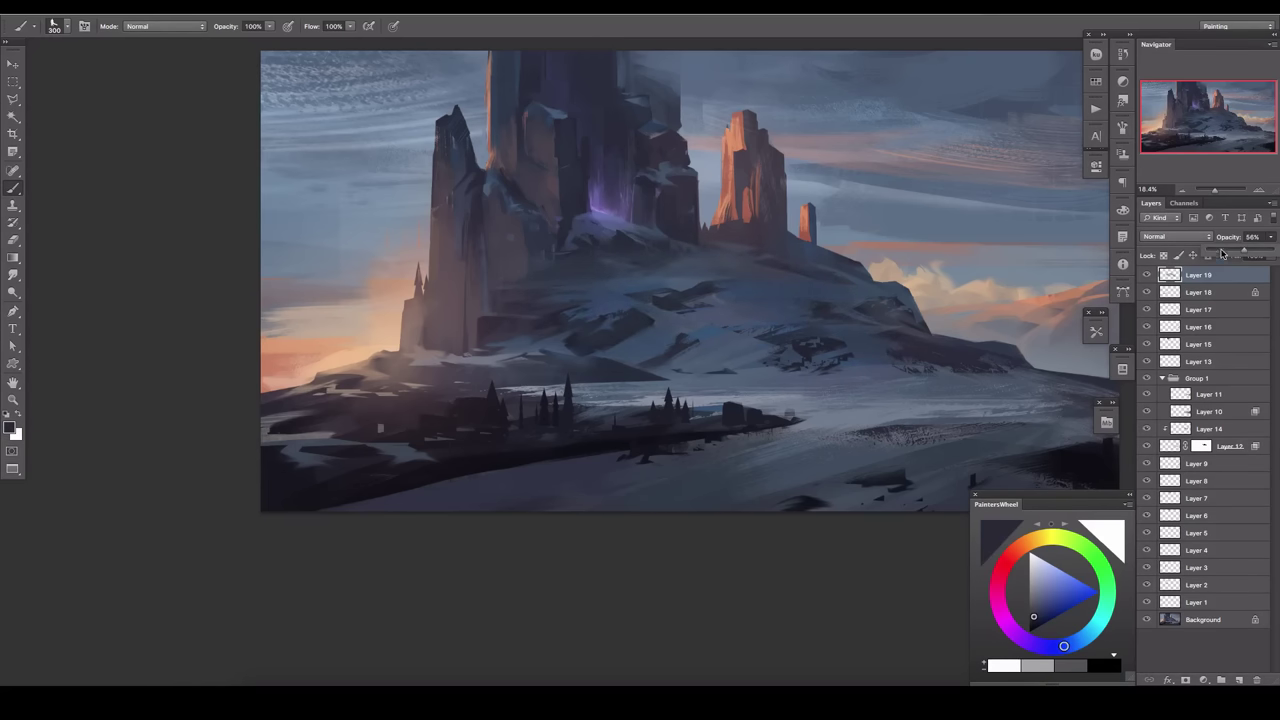
{"action": "key", "text": "ctrl+shift+alt+n"}
Paint purple glow in a lasso-selected crevice on a new layer, then deselect and erase.
{"action": "key", "text": "l"}
{"action": "double_click", "coordinate": [592, 222]}
{"action": "key", "text": "ctrl+shift+alt+n"}
{"action": "key", "text": "b"}
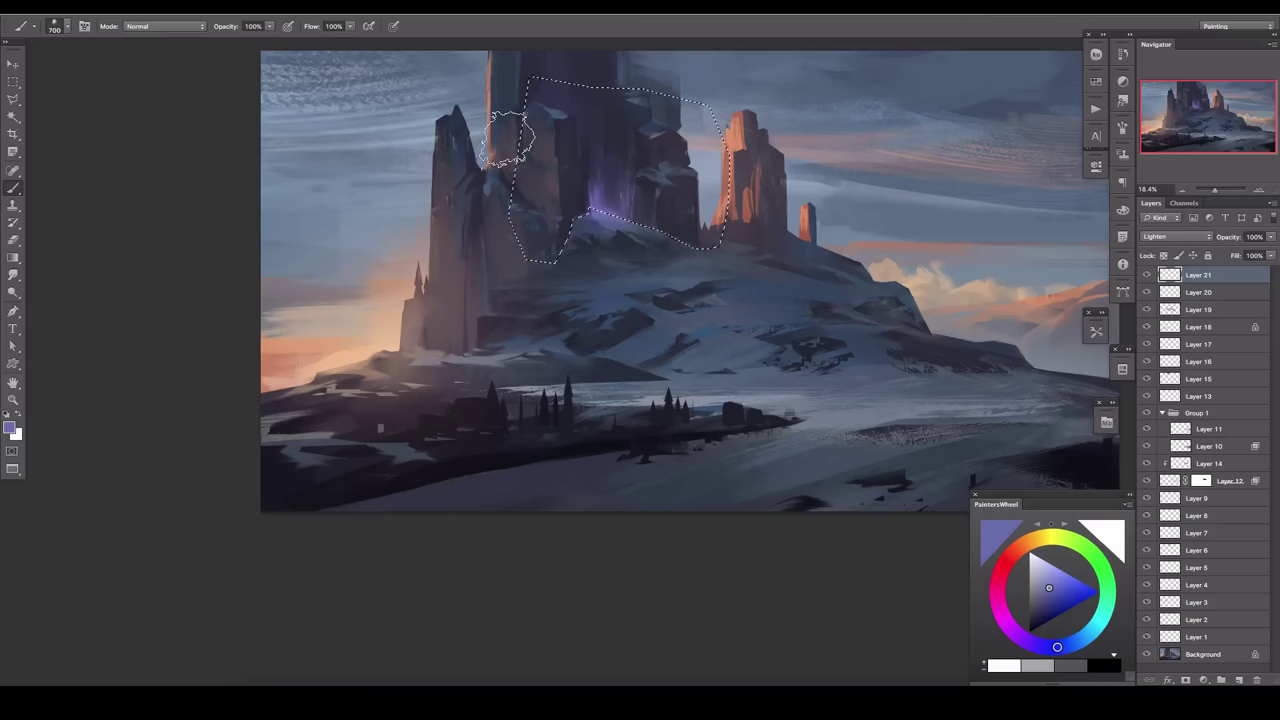
{"action": "left_click", "coordinate": [611, 214], "text": "alt"}
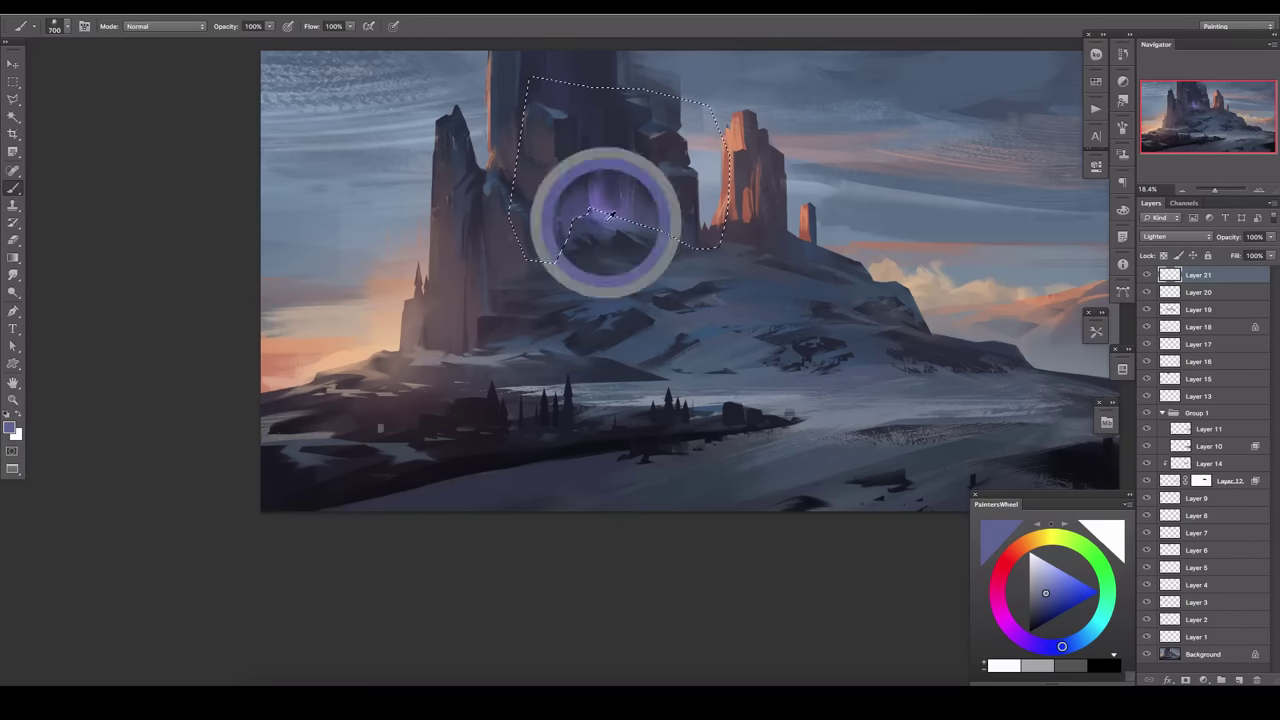
{"action": "key", "text": "ctrl+d"}
{"action": "key", "text": "e"}
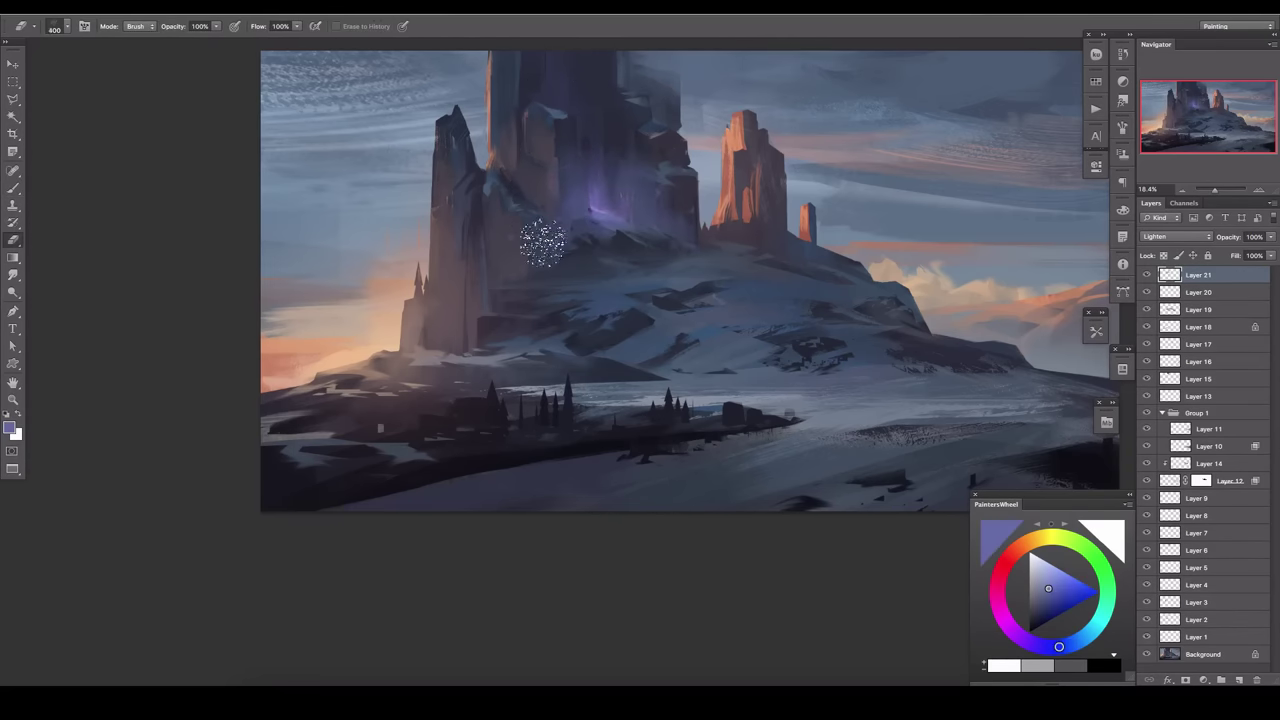
{"action": "key", "text": "bracketright"}
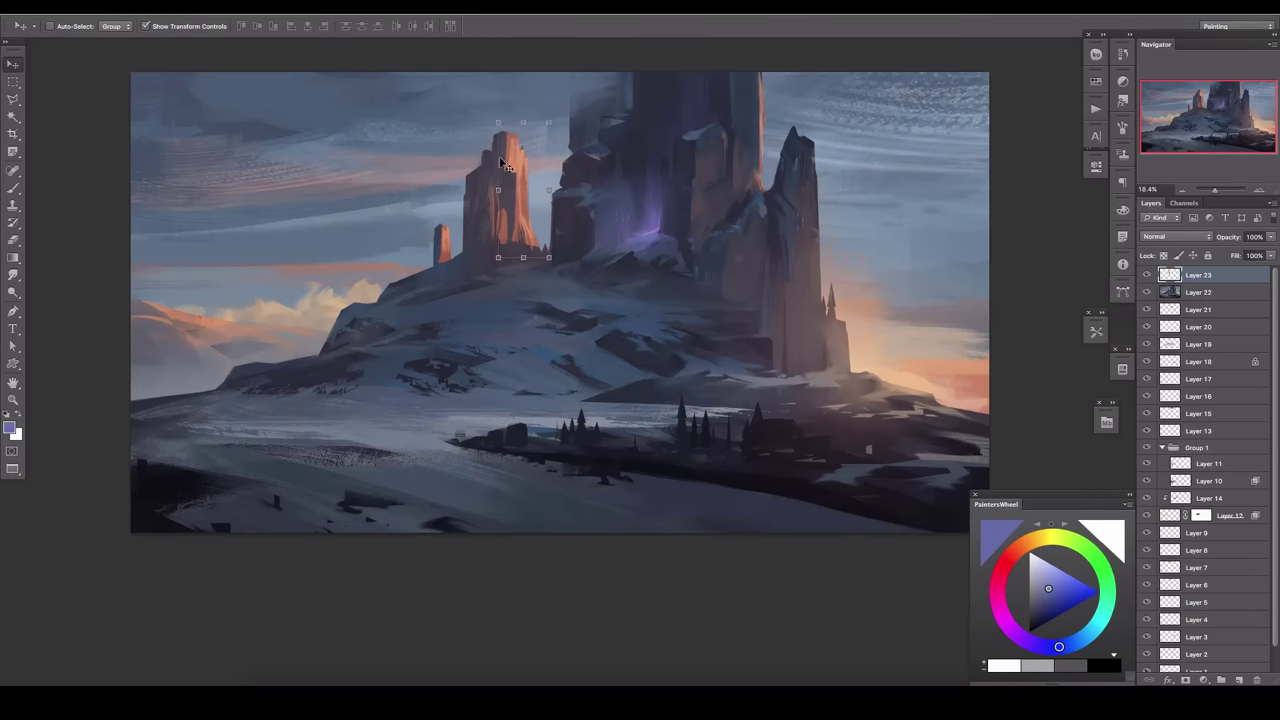
Set the glow layer to Lighten and stretch it along the right spire's edge.
{"action": "left_click", "coordinate": [1175, 236]}
{"action": "left_click", "coordinate": [1165, 318]}
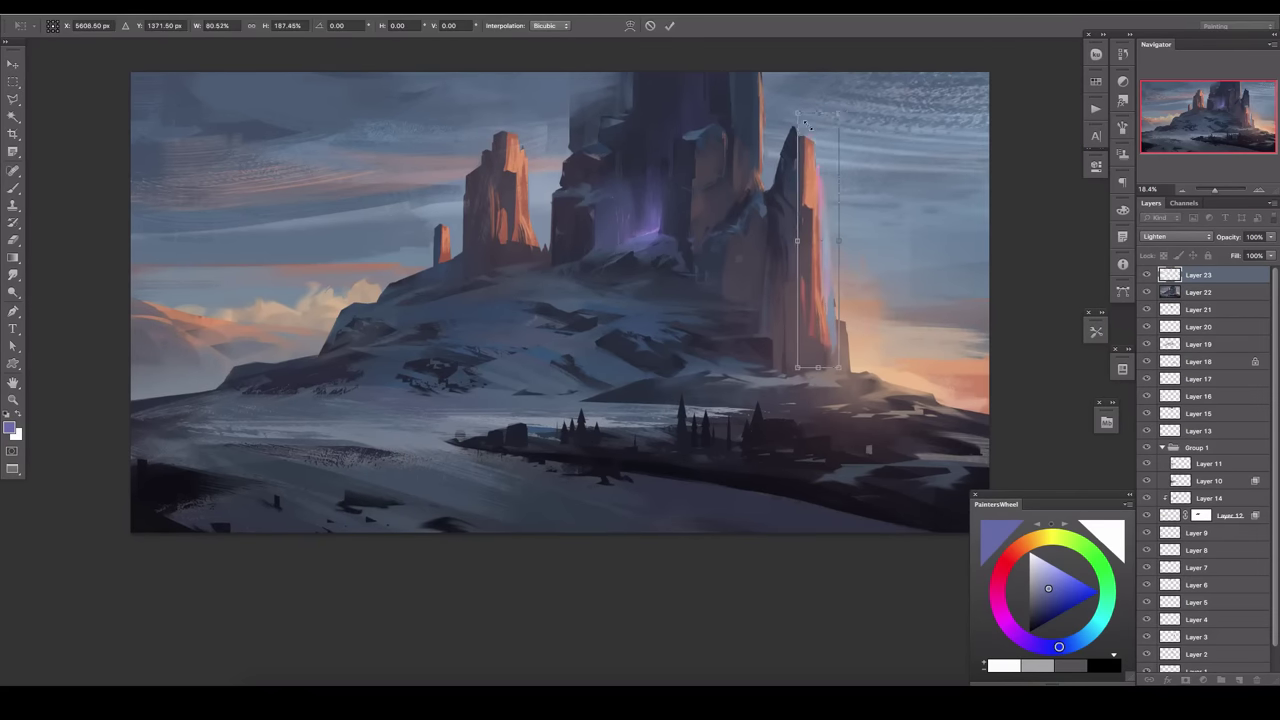
{"action": "key", "text": "ctrl+t"}
{"action": "left_click_drag", "start_coordinate": [822, 277], "coordinate": [810, 265]}
{"action": "key", "text": "Return"}
Duplicate the pink glow, mask both copies, and paint black to hide part on the spire.
{"action": "key", "text": "b"}
{"action": "left_click", "coordinate": [1186, 680]}
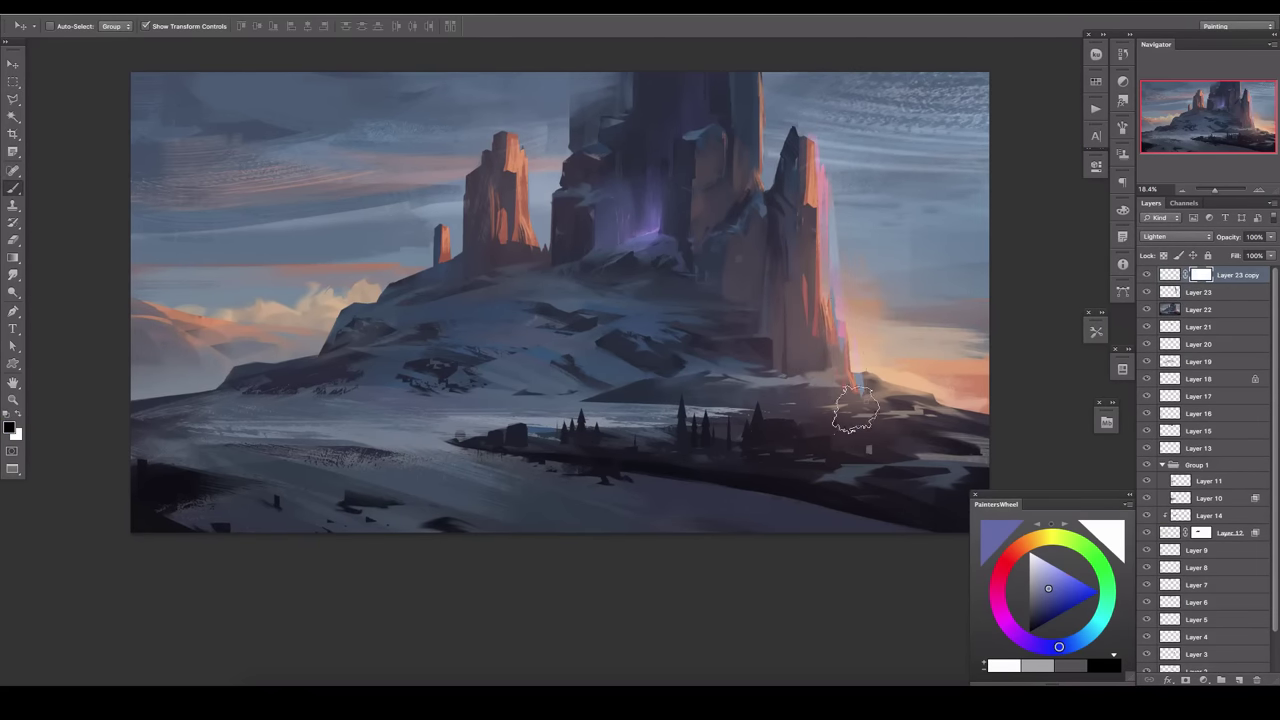
{"action": "key", "text": "d"}
{"action": "key", "text": "x"}
{"action": "left_click", "coordinate": [1198, 292]}
{"action": "left_click", "coordinate": [1186, 680]}
{"action": "key", "text": "bracketleft"}
{"action": "left_click_drag", "start_coordinate": [834, 205], "coordinate": [838, 284]}
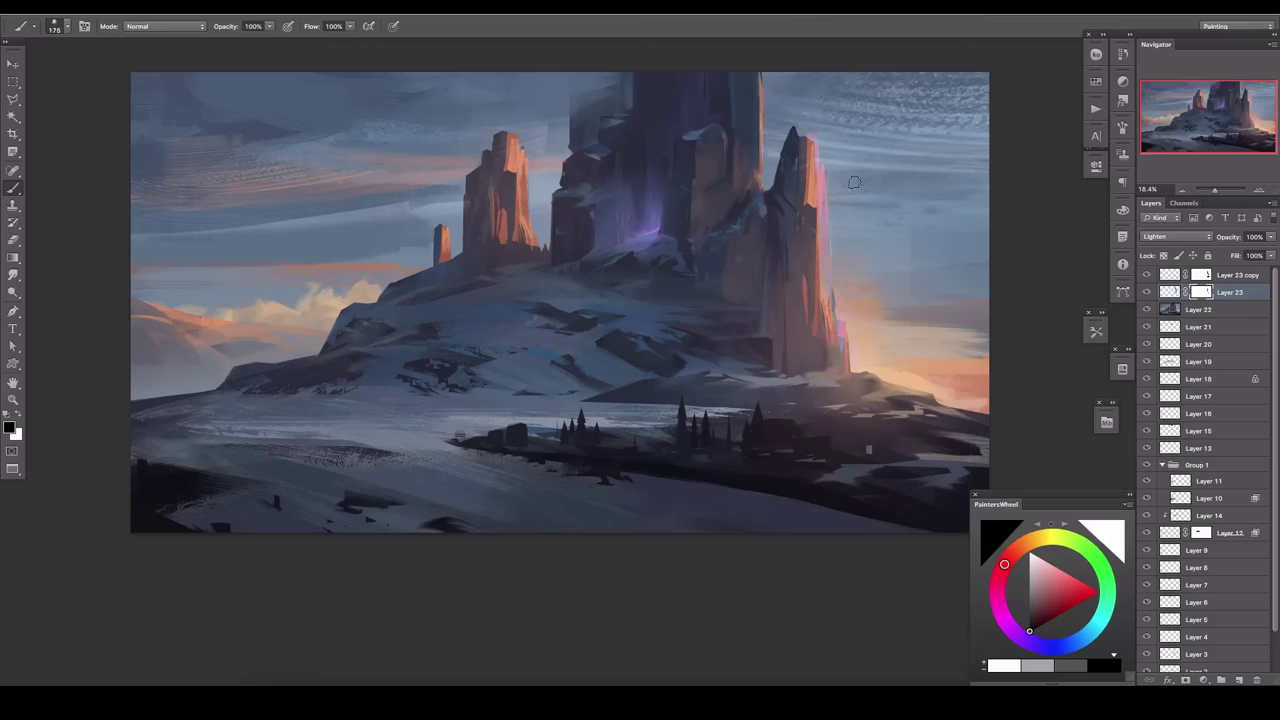
Restrict the glow to darker areas with Blend If, then add a new top layer.
{"action": "double_click", "coordinate": [1145, 292]}
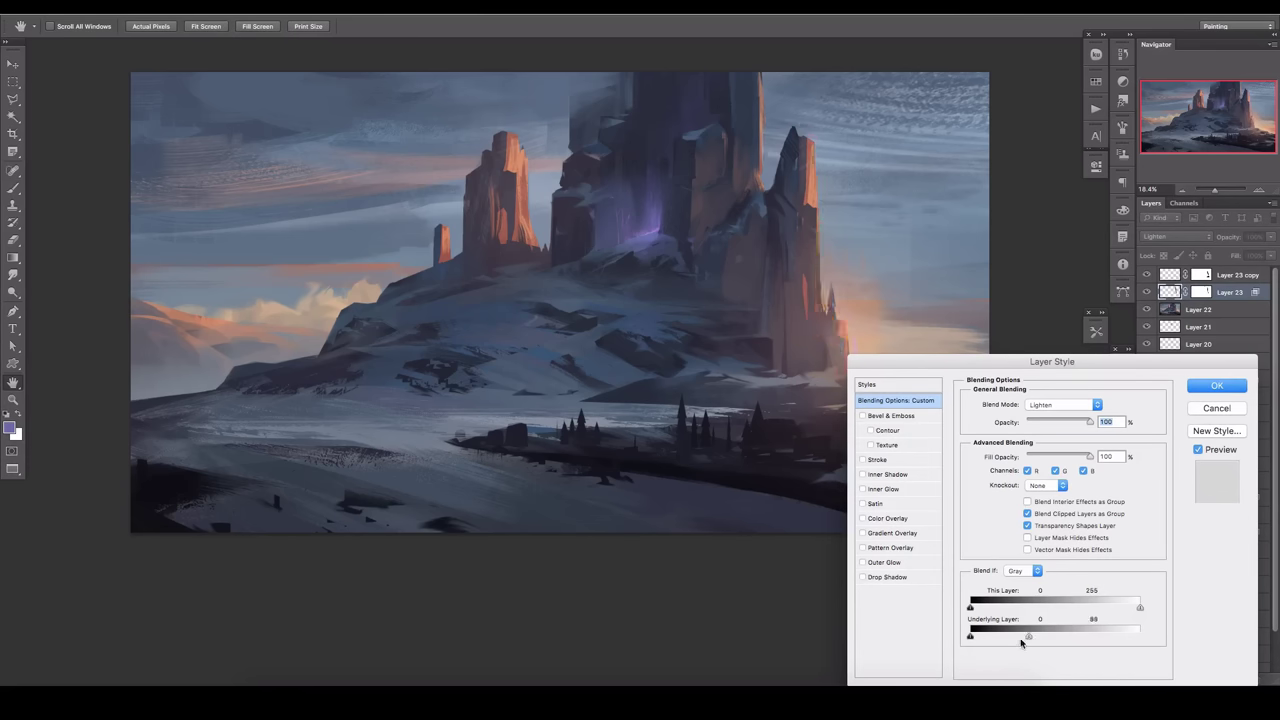
{"action": "left_click_drag", "start_coordinate": [1100, 628], "coordinate": [1052, 640]}
{"action": "key", "text": "Return"}
{"action": "left_click", "coordinate": [1230, 275]}
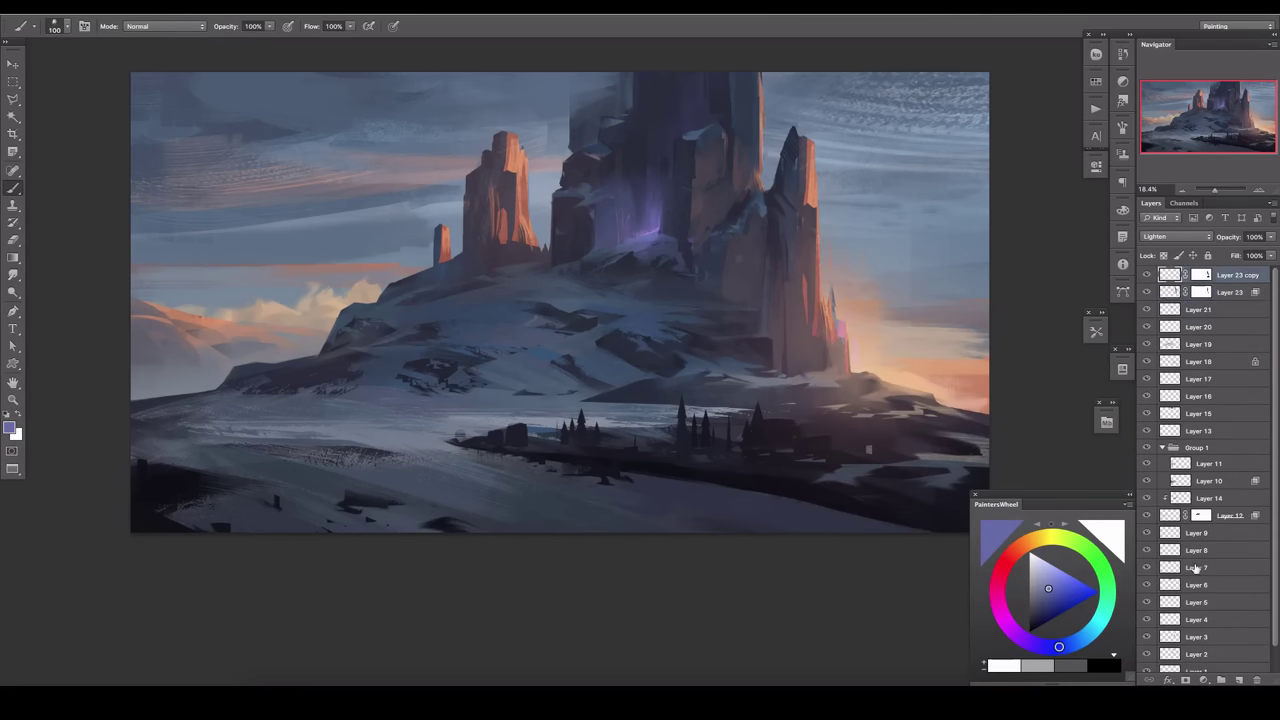
{"action": "left_click", "coordinate": [1239, 680]}
{"action": "left_click_drag", "start_coordinate": [391, 163], "coordinate": [594, 203]}
Select the ridge edge with the Polygonal Lasso and sample a peach colour from the sky.
{"action": "left_click", "coordinate": [656, 298], "text": "alt"}
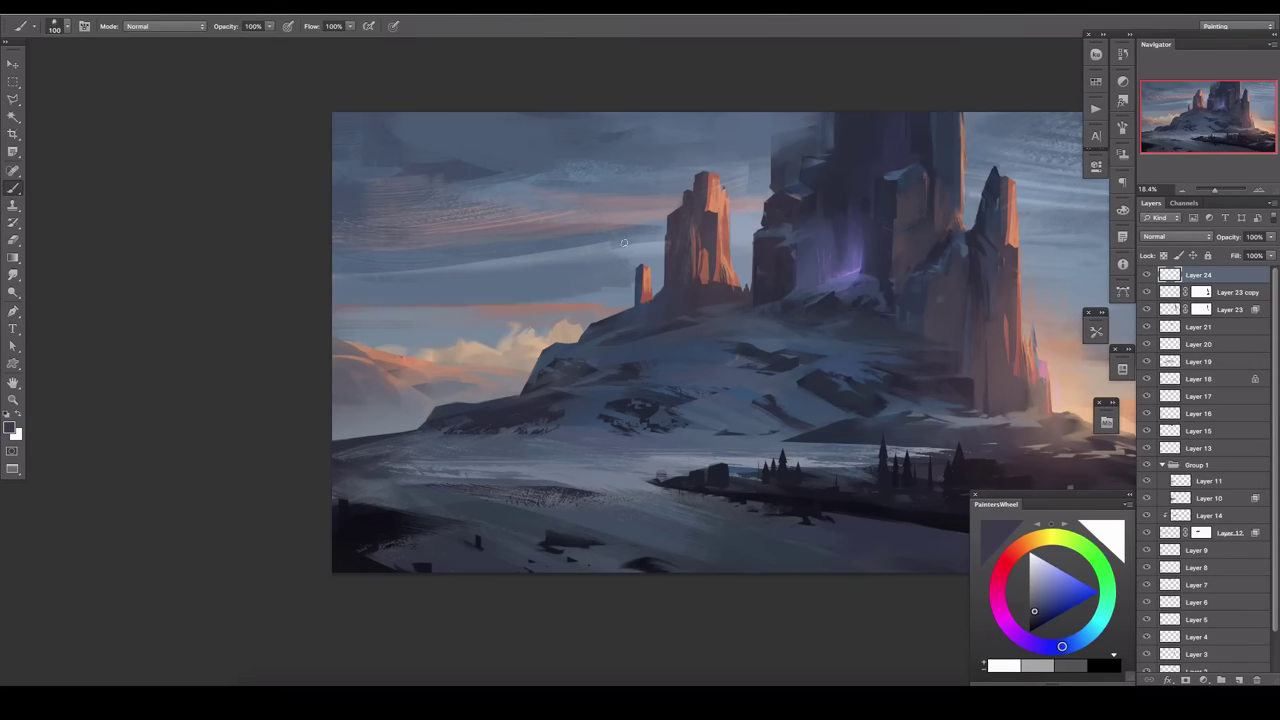
{"action": "key", "text": "l"}
{"action": "key", "text": "b"}
{"action": "left_click", "coordinate": [630, 305], "text": "alt"}
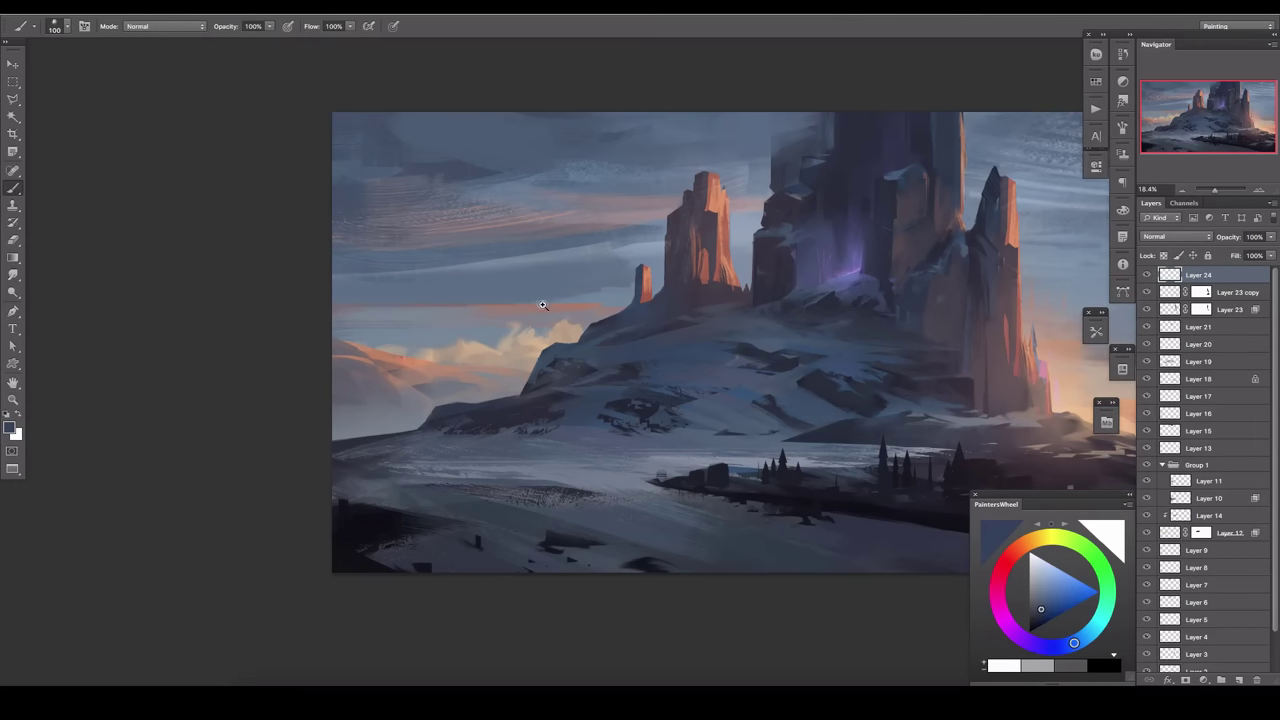
{"action": "key", "text": "l"}
{"action": "scroll", "coordinate": [405, 415], "scroll_direction": "up", "scroll_amount": 5}
{"action": "left_click", "coordinate": [576, 362]}
{"action": "key", "text": "b"}
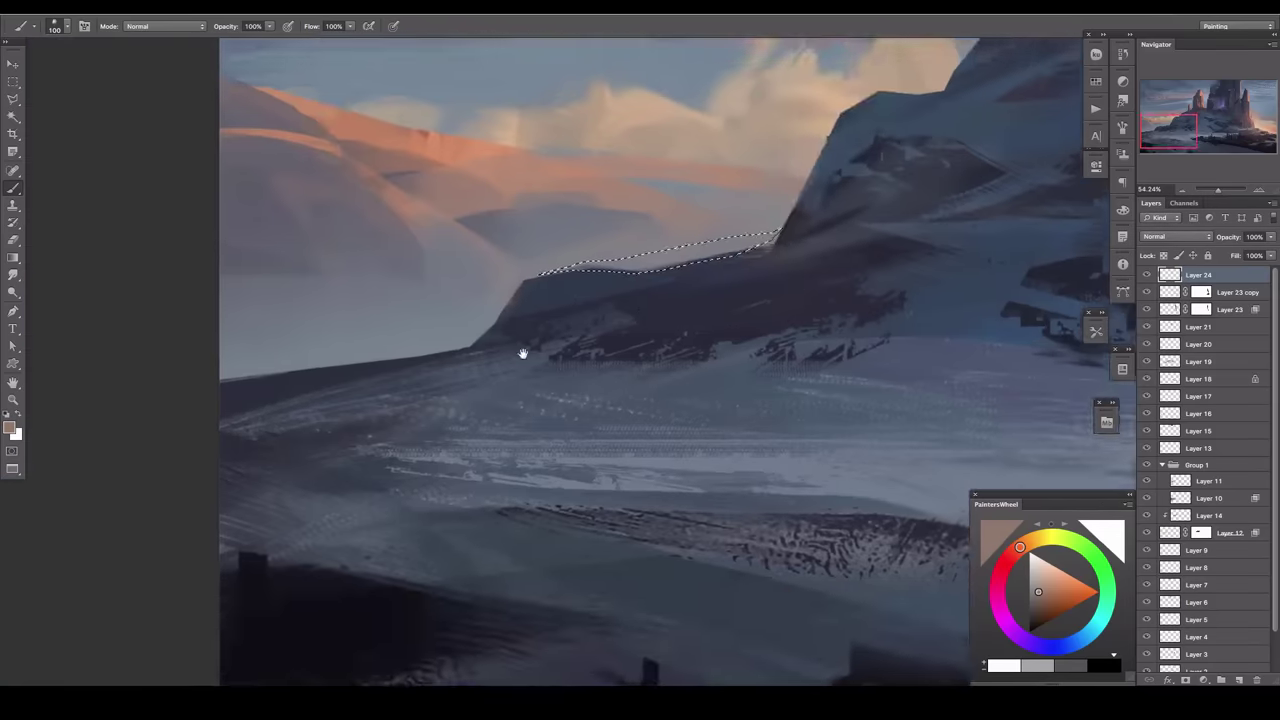
{"action": "left_click", "coordinate": [834, 458], "text": "alt"}
{"action": "scroll", "coordinate": [663, 349], "scroll_direction": "up", "scroll_amount": 5}
{"action": "scroll", "coordinate": [663, 349], "scroll_direction": "right", "scroll_amount": 3}
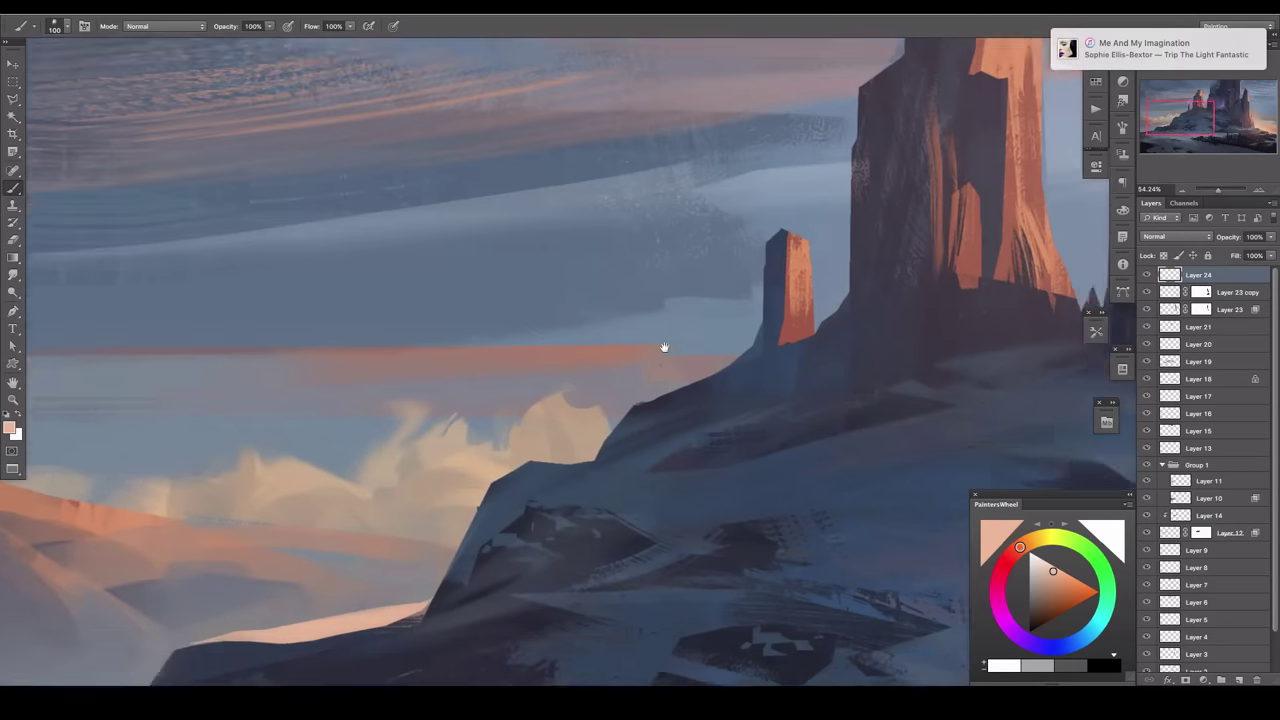
Select the small pillar's lit face, paint it peach, deselect and zoom out to full view.
{"action": "key", "text": "l"}
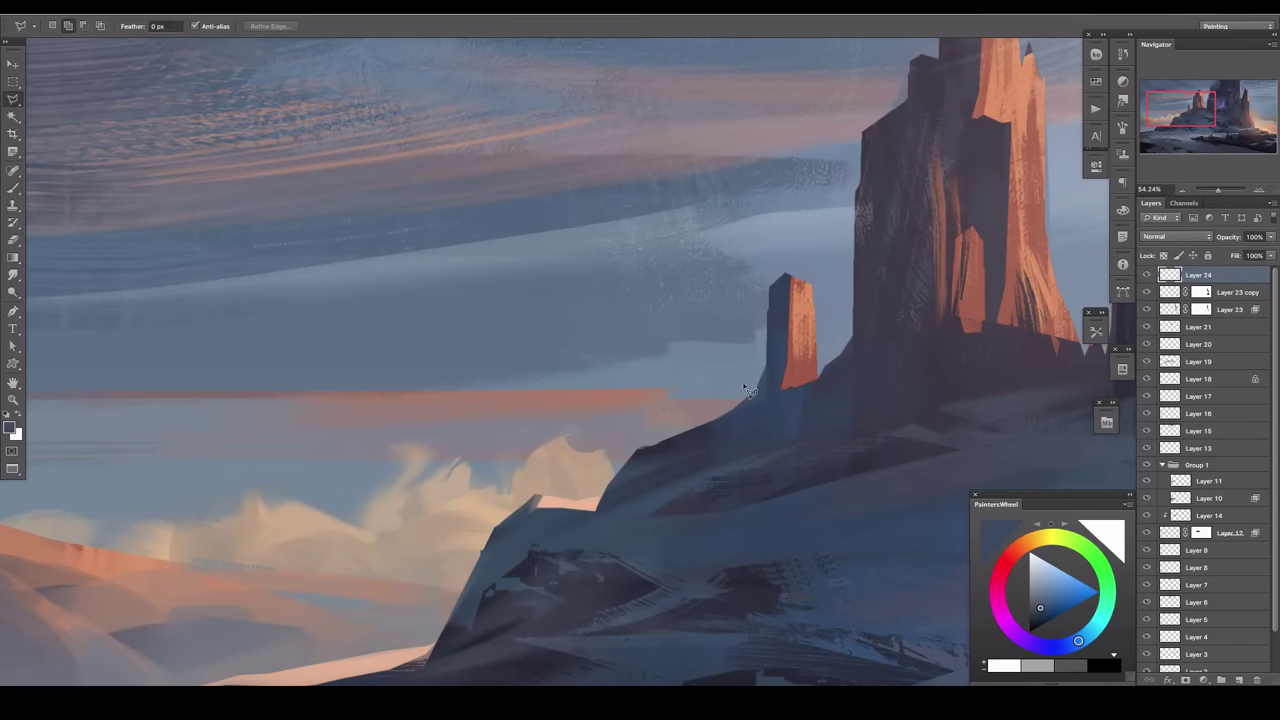
{"action": "scroll", "coordinate": [751, 380], "scroll_direction": "right", "scroll_amount": 3}
{"action": "left_click", "coordinate": [650, 322]}
{"action": "left_click", "coordinate": [640, 430]}
{"action": "key", "text": "b"}
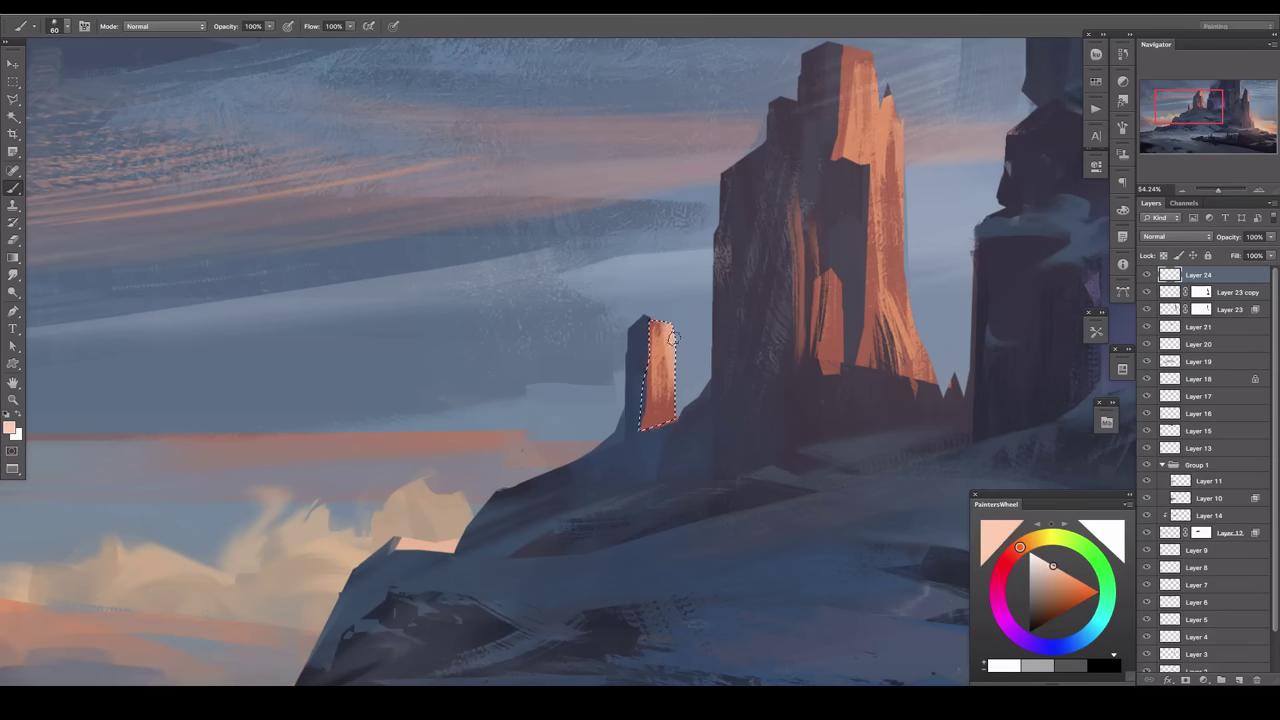
{"action": "key", "text": "ctrl+d"}
{"action": "left_click_drag", "start_coordinate": [1218, 190], "coordinate": [1212, 192]}
{"action": "key", "text": "e"}
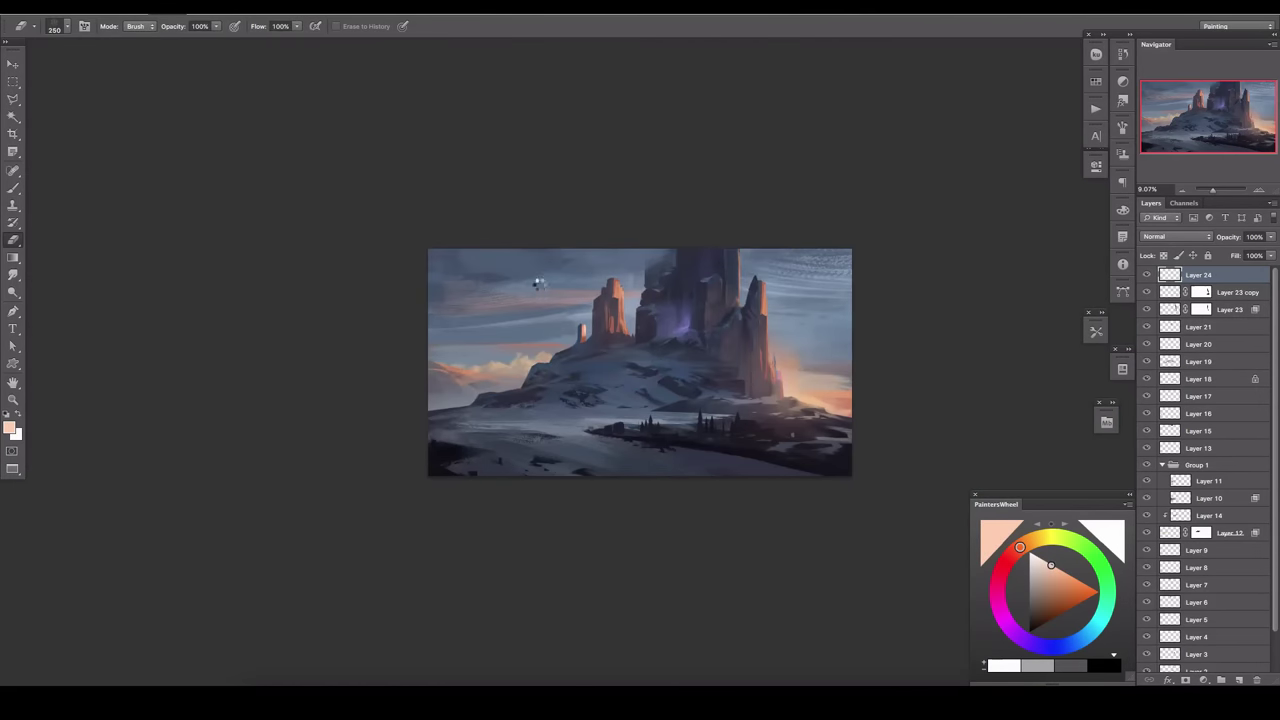
Mirror the canvas, then darken and smooth the top-left sky with sampled blues on a new layer.
{"action": "key", "text": "h"}
{"action": "left_click", "coordinate": [1240, 679]}
{"action": "key", "text": "b"}
{"action": "left_click", "coordinate": [620, 270], "text": "alt"}
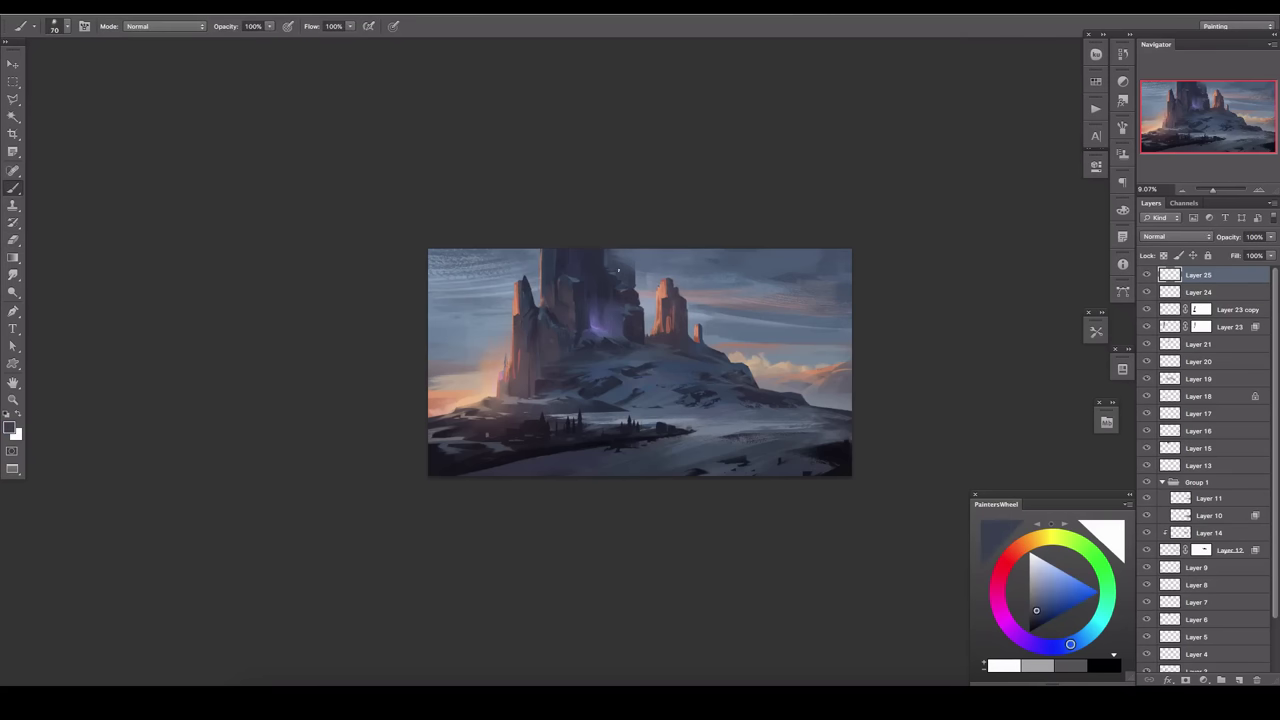
{"action": "left_click", "coordinate": [526, 270], "text": "alt"}
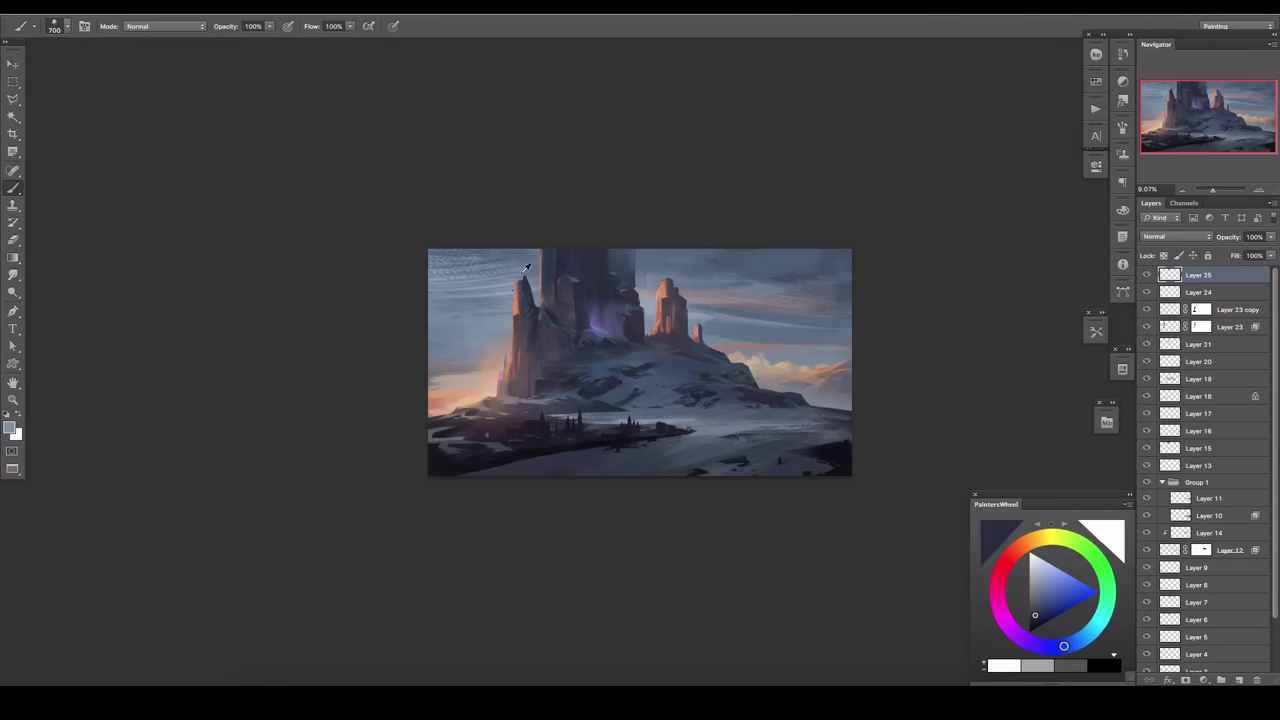
{"action": "key", "text": "bracketright"}
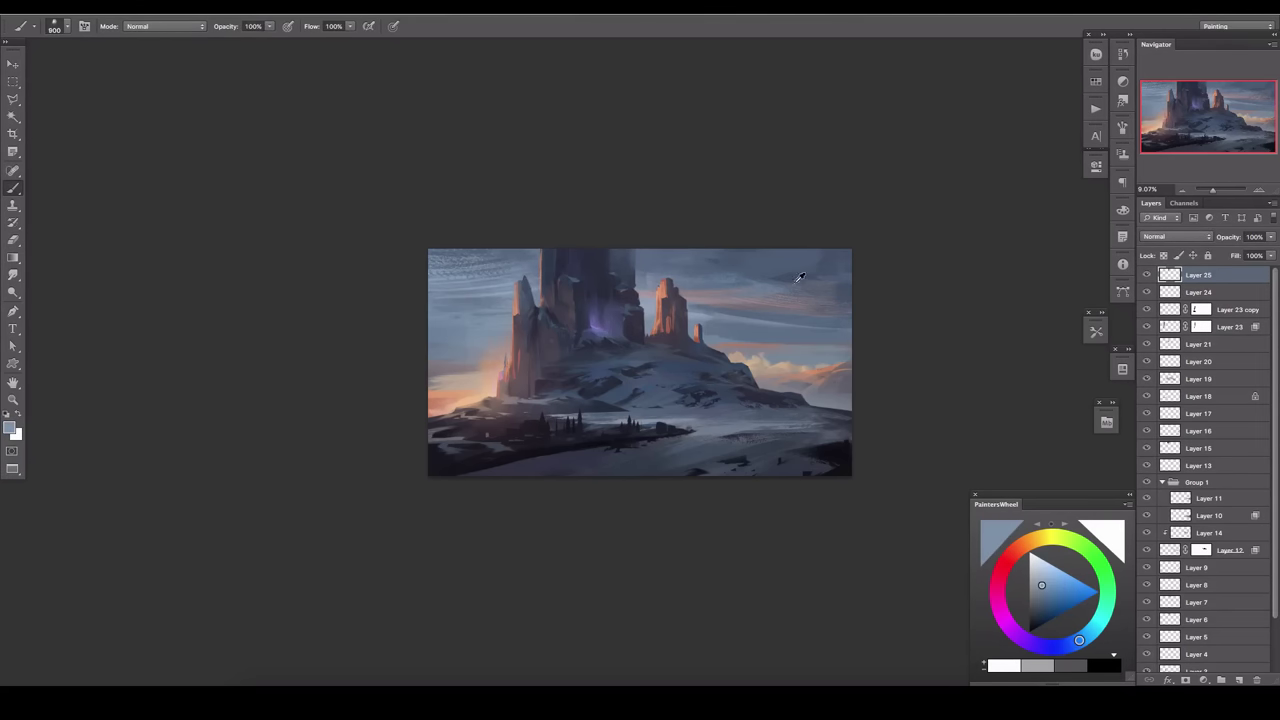
{"action": "left_click", "coordinate": [800, 277], "text": "alt"}
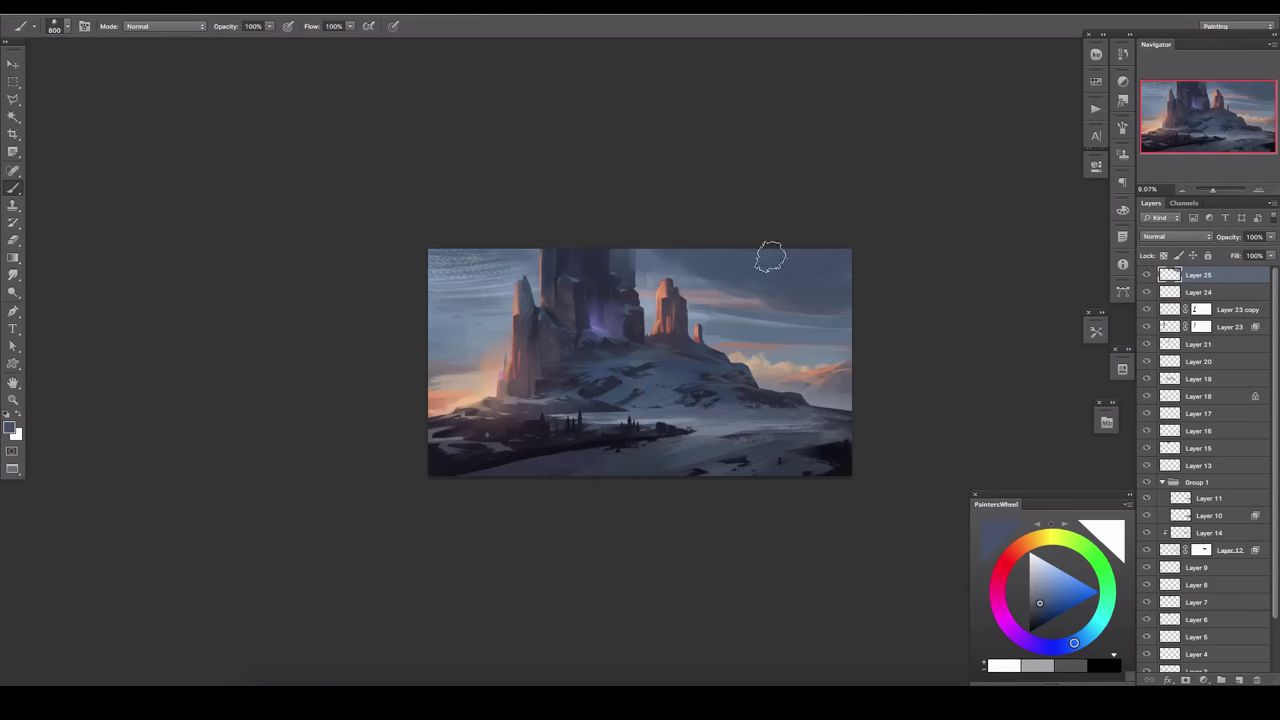
{"action": "left_click", "coordinate": [771, 256], "text": "alt"}
{"action": "key", "text": "bracketright"}
{"action": "key", "text": "bracketright"}
{"action": "key", "text": "bracketleft"}
{"action": "key", "text": "bracketleft"}
{"action": "key", "text": "bracketleft"}
{"action": "left_click_drag", "start_coordinate": [494, 229], "coordinate": [423, 294]}
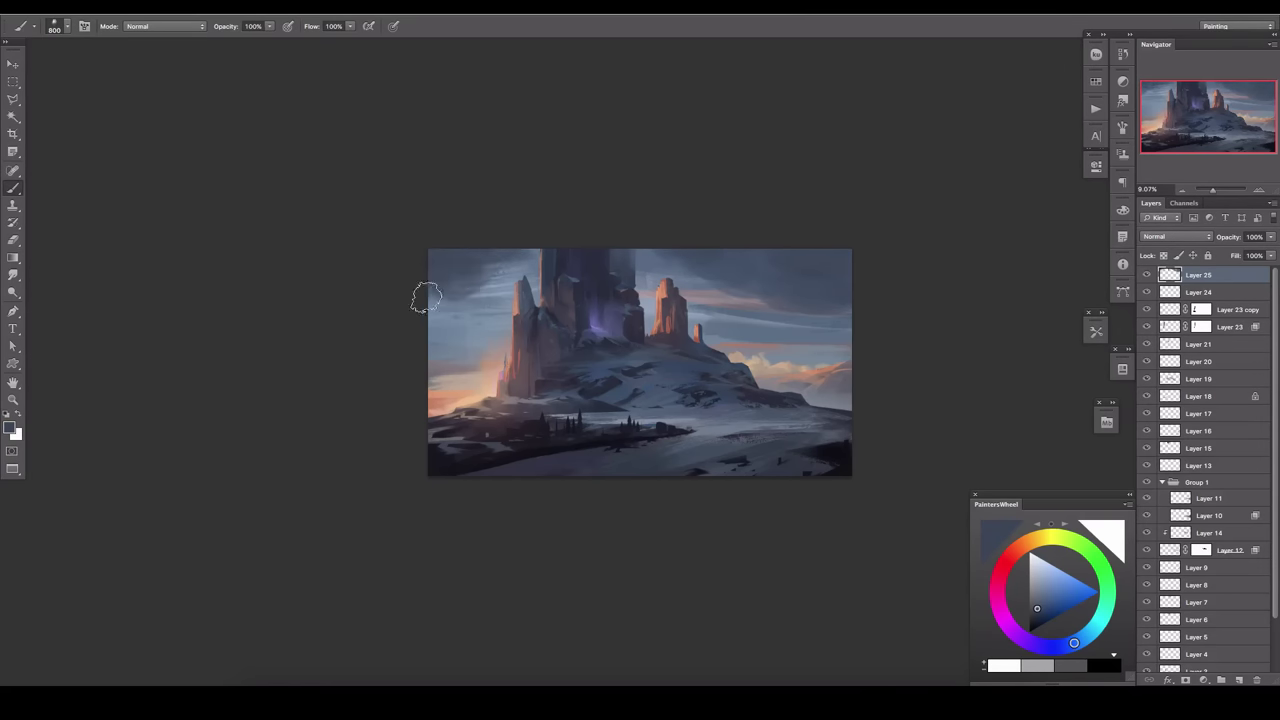
Add a clipped layer and blend pinkish-brown and warm cloud colours using brush and smudge.
{"action": "key", "text": "e"}
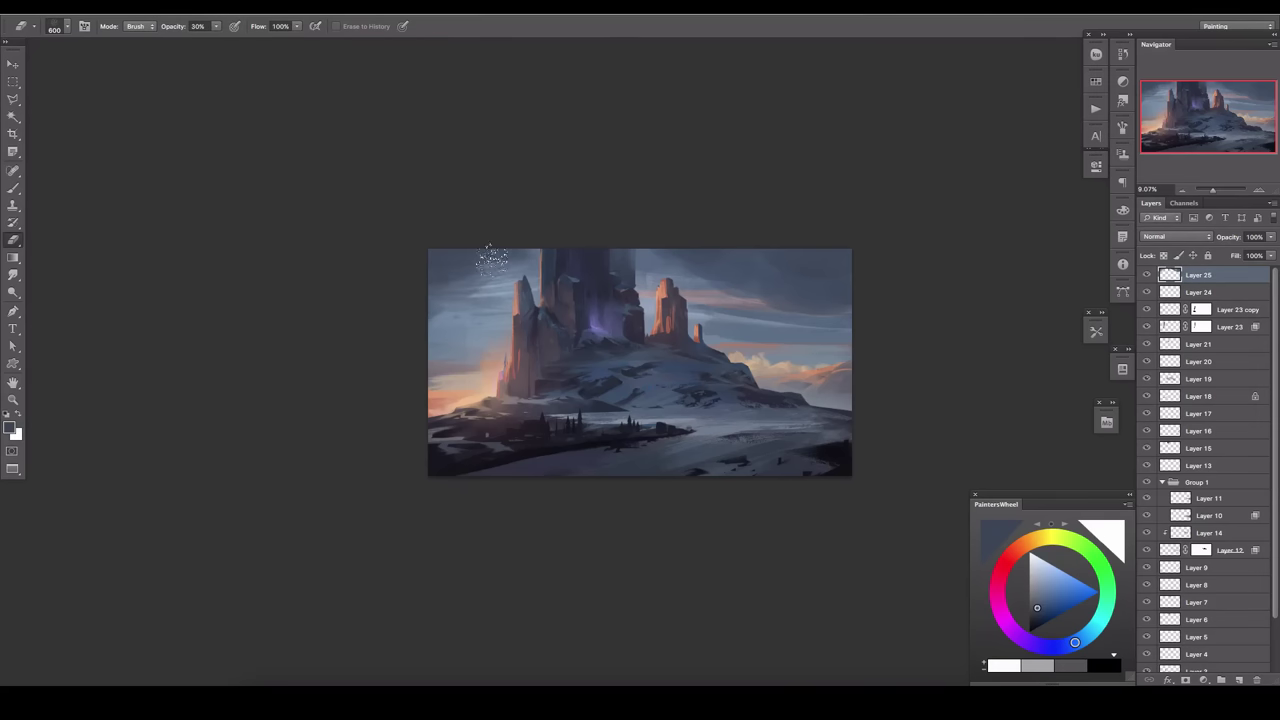
{"action": "key", "text": "bracketright"}
{"action": "key", "text": "bracketright"}
{"action": "key", "text": "0"}
{"action": "left_click", "coordinate": [1239, 680]}
{"action": "key", "text": "b"}
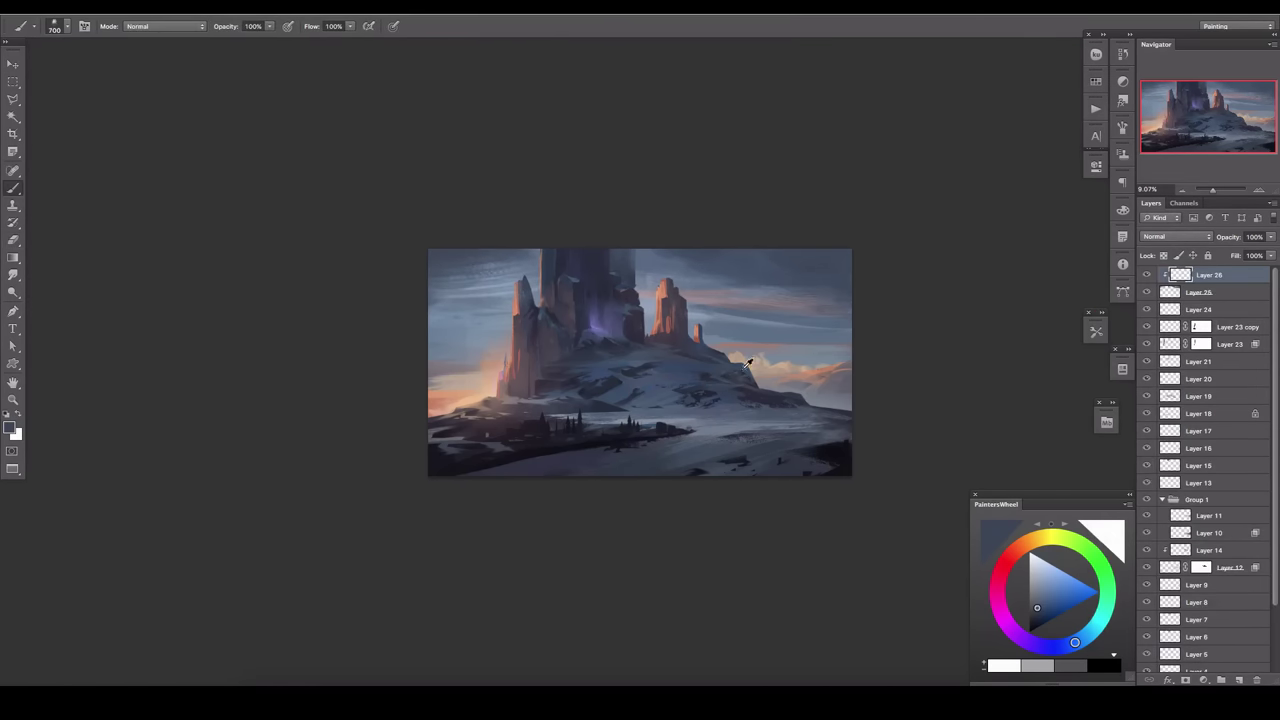
{"action": "left_click", "coordinate": [749, 364], "text": "alt"}
{"action": "key", "text": "r"}
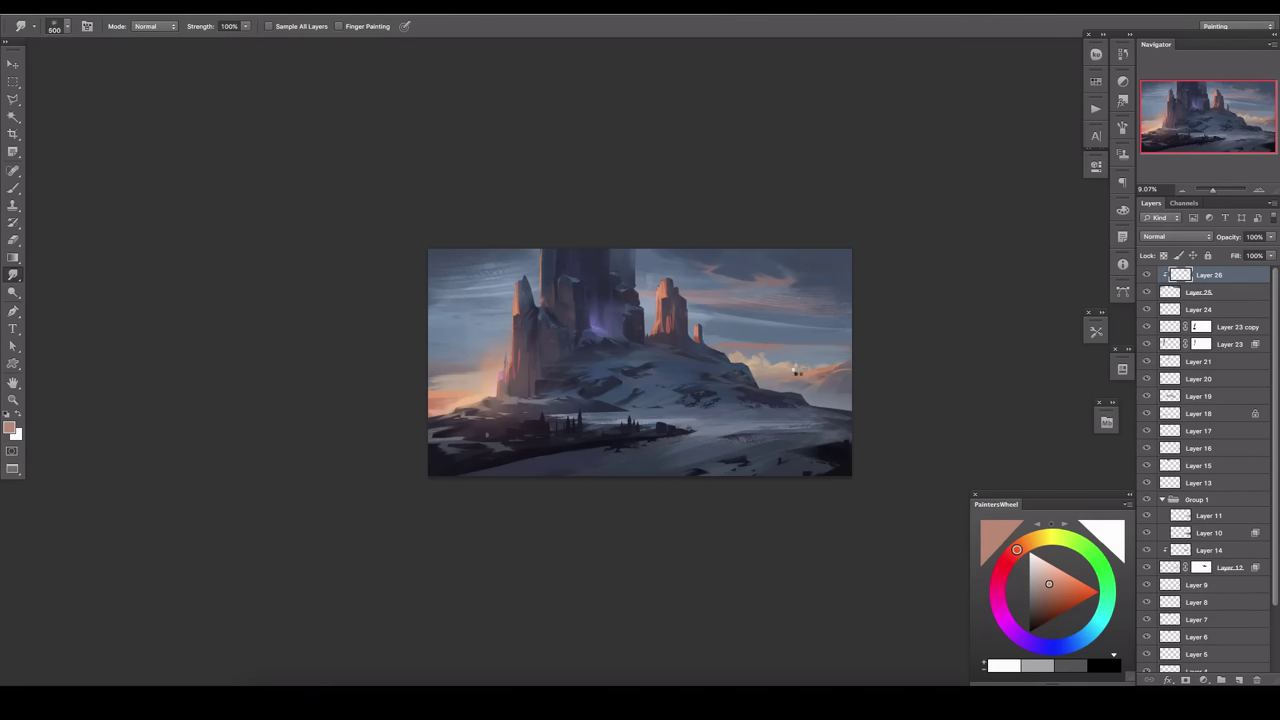
{"action": "key", "text": "b"}
{"action": "left_click", "coordinate": [800, 371], "text": "alt"}
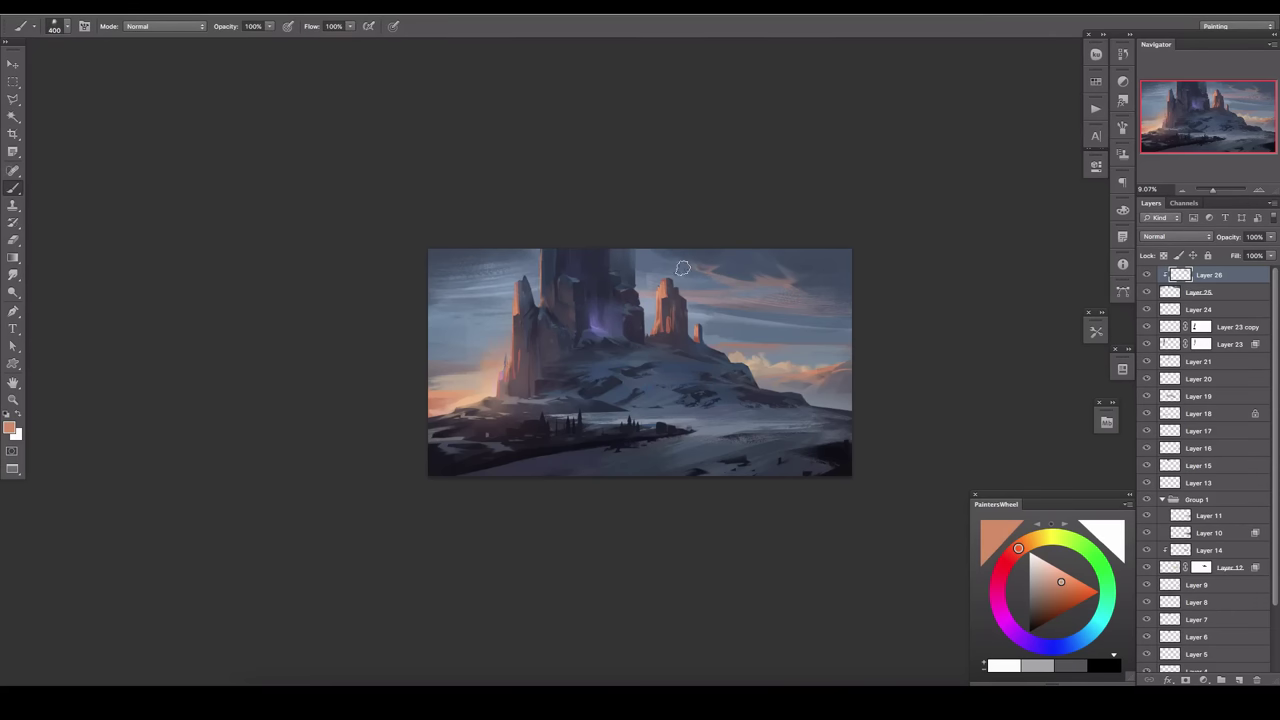
Create Layer 27 and Layer 28 at the top, sampling the tower's bluish-purple.
{"action": "key", "text": "ctrl+shift+alt+n"}
{"action": "left_click", "coordinate": [611, 268], "text": "alt"}
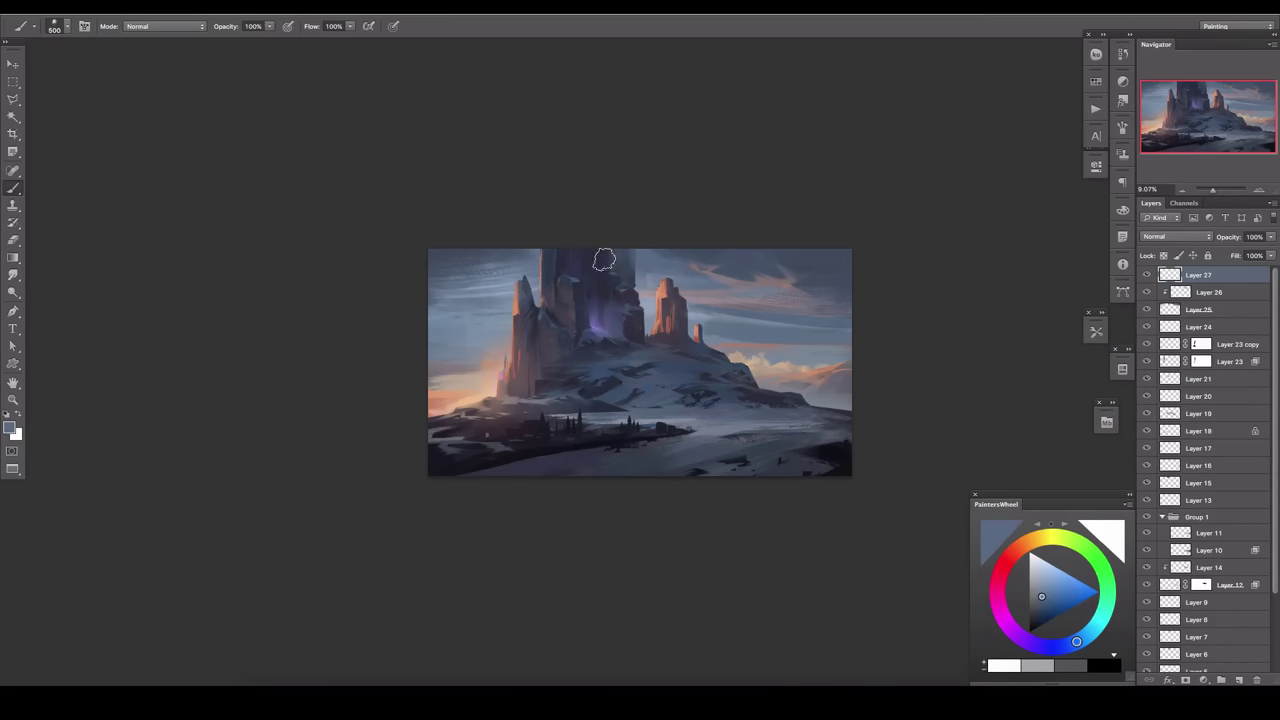
{"action": "key", "text": "e"}
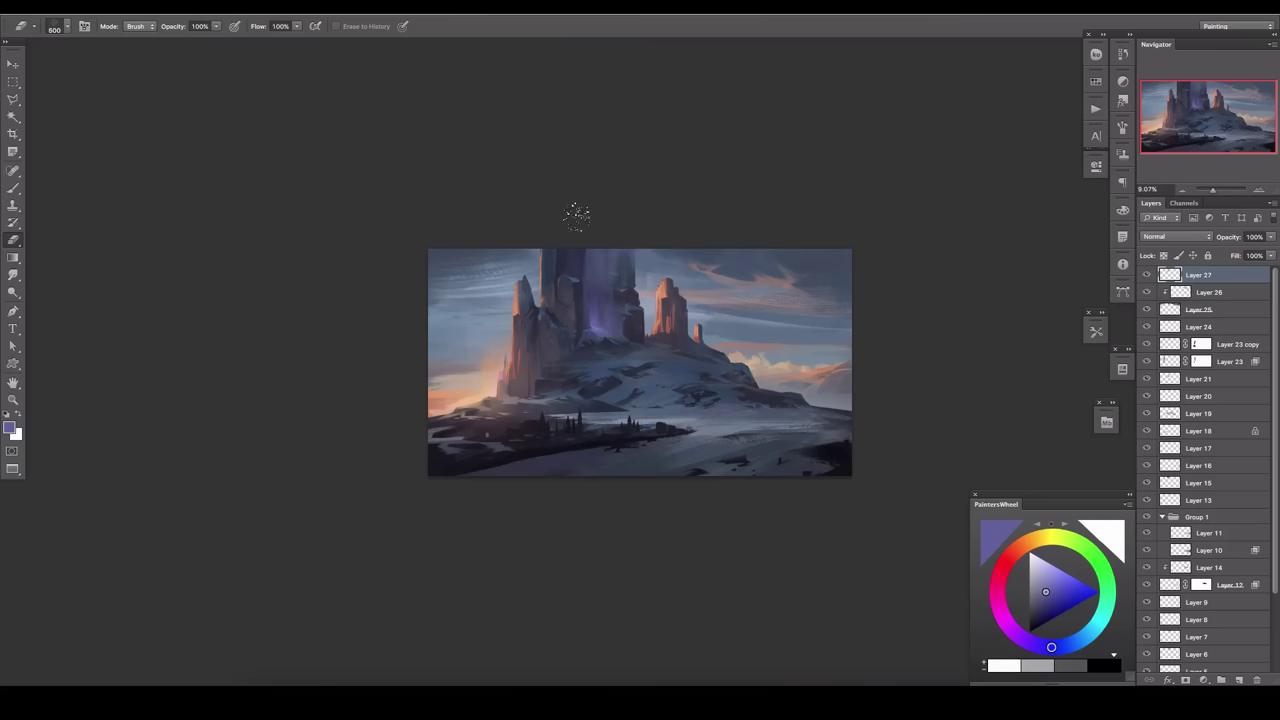
{"action": "key", "text": "ctrl+shift+alt+n"}
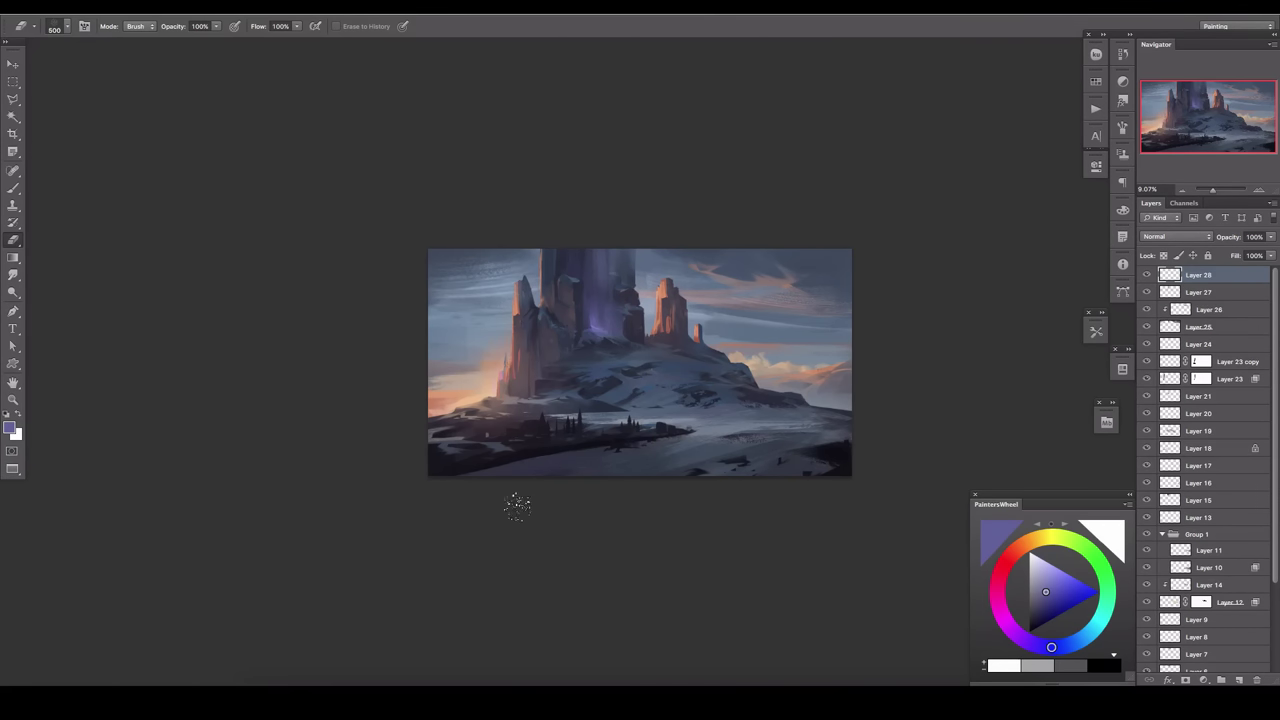
{"action": "key", "text": "b"}
{"action": "left_click", "coordinate": [680, 420], "text": "alt"}
{"action": "key", "text": "ctrl+plus"}
On a new layer above Layer 21, outline the small left-cliff spires and paint over them.
{"action": "left_click", "coordinate": [1143, 390]}
{"action": "key", "text": "ctrl+shift+alt+n"}
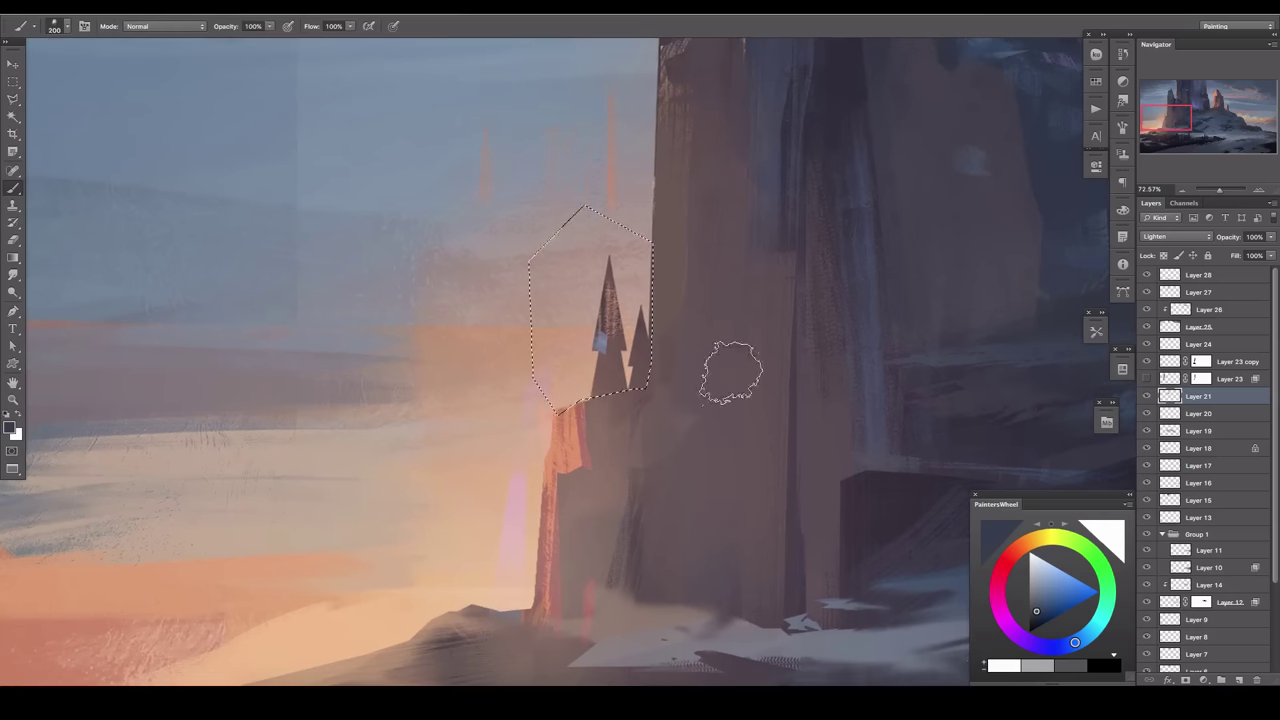
{"action": "mouse_move", "coordinate": [557, 410]}
{"action": "left_mouse_down"}
{"action": "mouse_move", "coordinate": [588, 383]}
{"action": "mouse_move", "coordinate": [560, 300]}
{"action": "left_mouse_up"}
{"action": "key", "text": "ctrl+d"}
{"action": "left_click_drag", "start_coordinate": [662, 60], "coordinate": [660, 460]}
{"action": "left_click_drag", "start_coordinate": [810, 130], "coordinate": [705, 440]}
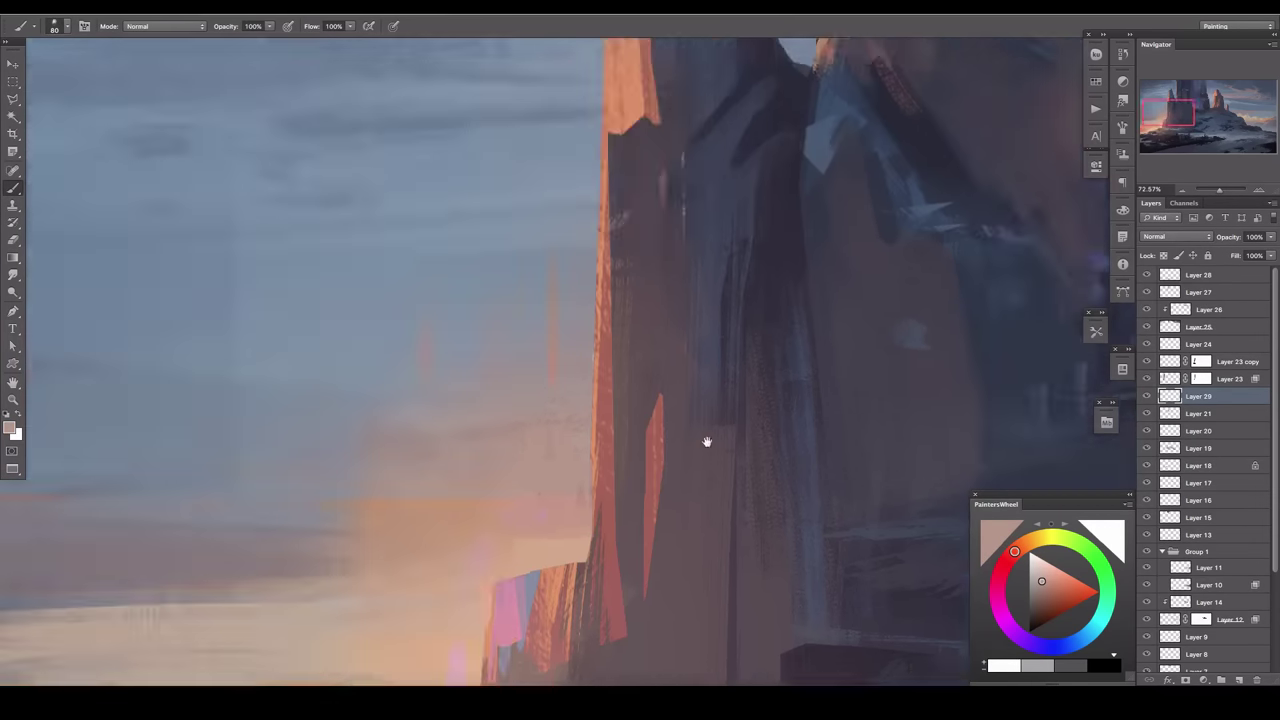
{"action": "left_click", "coordinate": [1200, 309]}
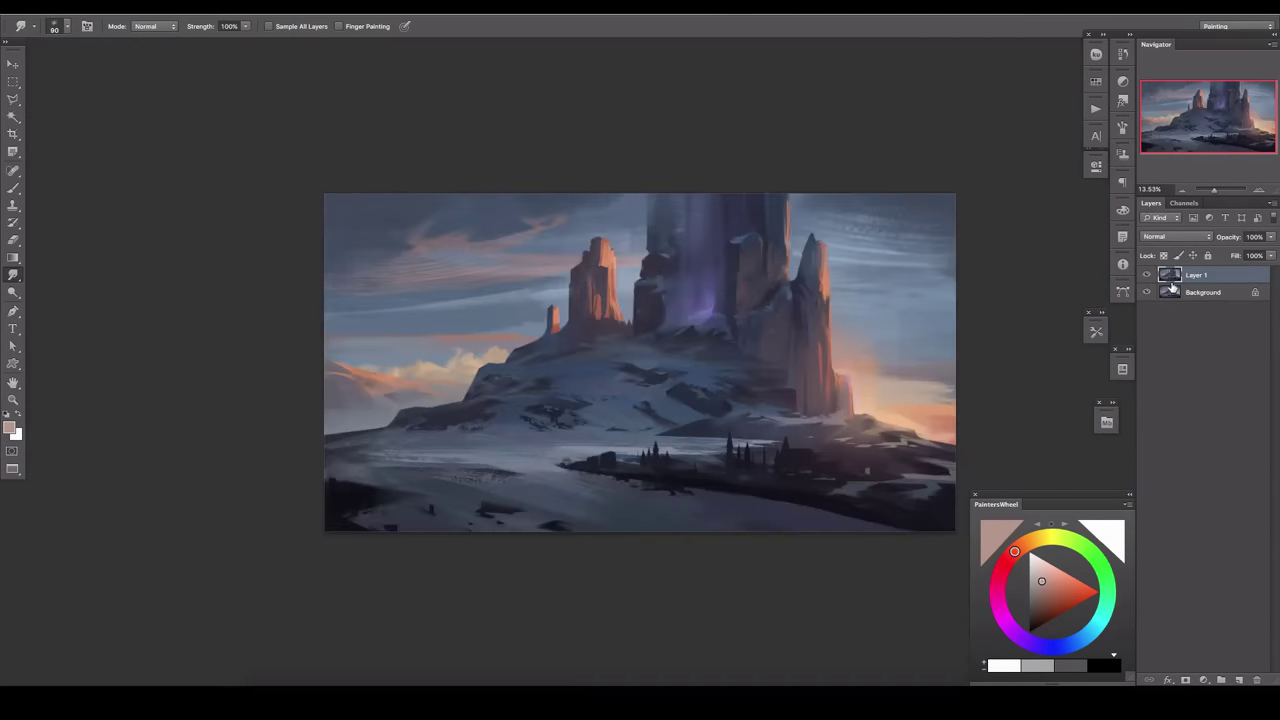
Add a salmon radial gradient glow near the cliff on a Lighten Layer 2 at about 25% opacity.
{"action": "left_click", "coordinate": [1239, 680]}
{"action": "left_click", "coordinate": [1176, 236]}
{"action": "left_click", "coordinate": [1170, 316]}
{"action": "key", "text": "g"}
{"action": "left_click", "coordinate": [879, 402], "text": "alt"}
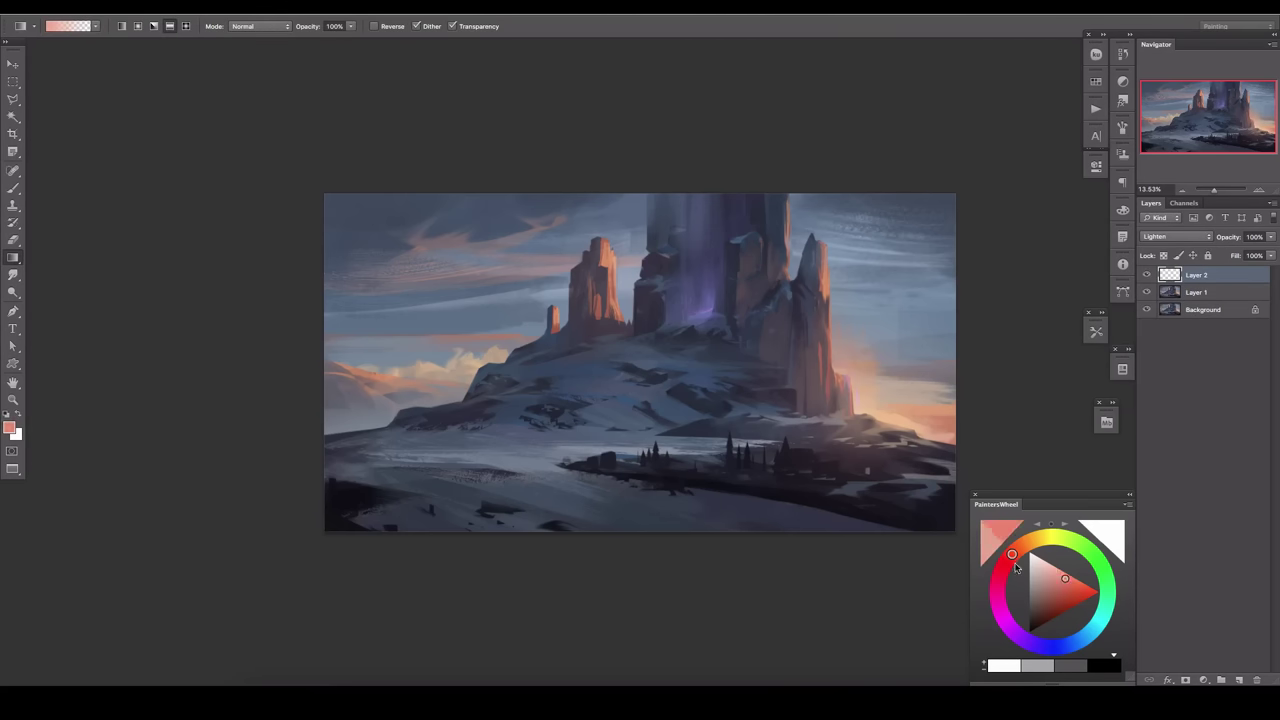
{"action": "left_click_drag", "start_coordinate": [862, 422], "coordinate": [910, 424]}
{"action": "left_click_drag", "start_coordinate": [1270, 236], "coordinate": [1230, 257]}
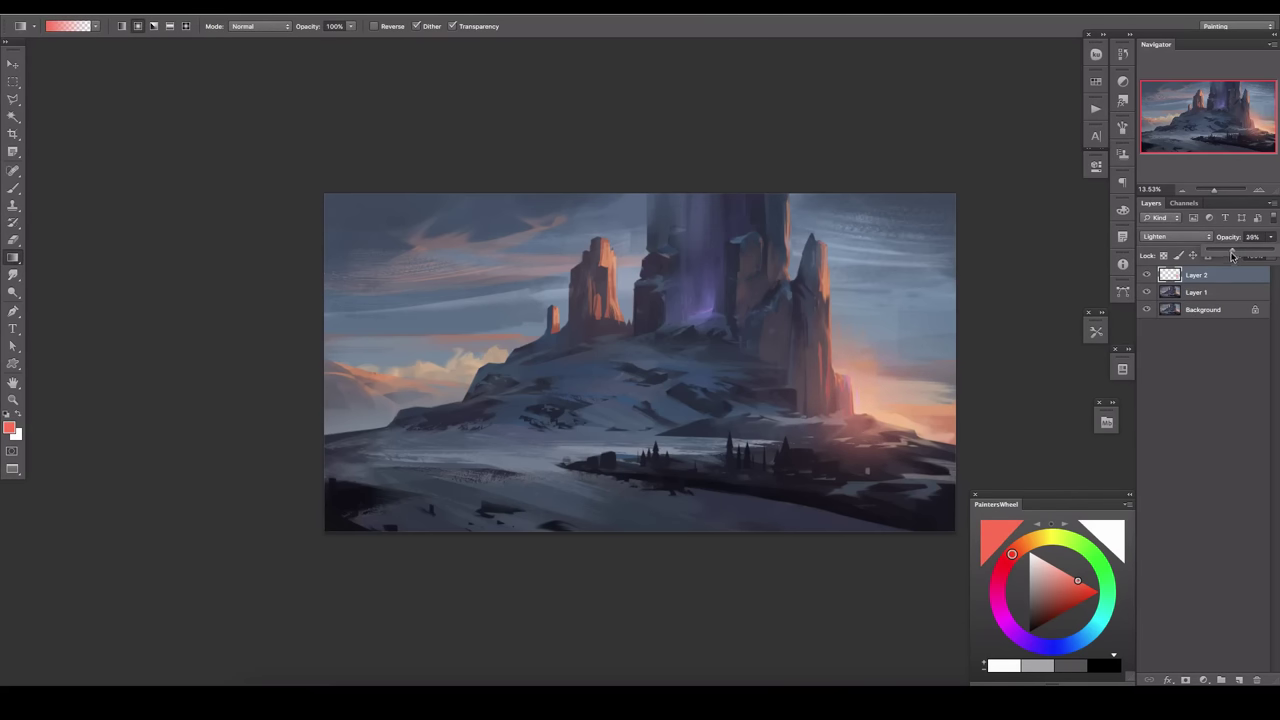
Paint a purple crevice glow on Layer 3, set to Color Dodge at 33% opacity.
{"action": "left_click", "coordinate": [1239, 680]}
{"action": "left_click", "coordinate": [1176, 236]}
{"action": "left_click", "coordinate": [1170, 399]}
{"action": "left_click", "coordinate": [705, 310], "text": "alt"}
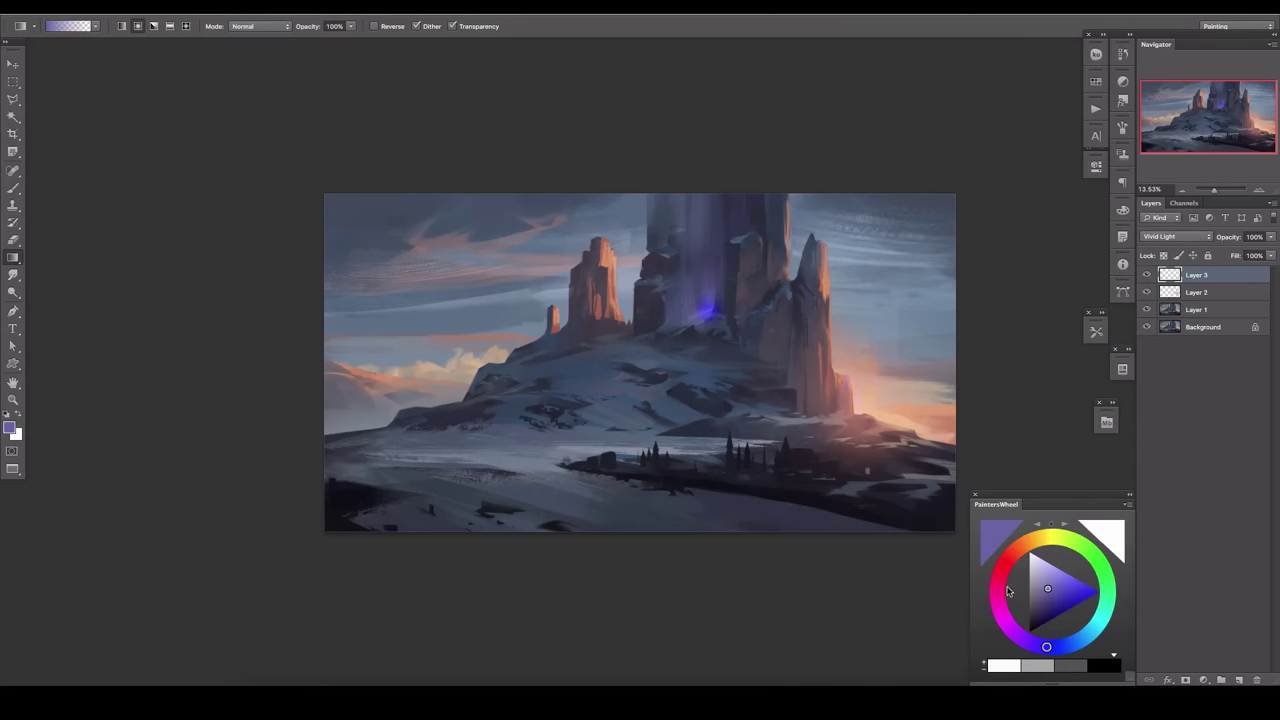
{"action": "left_click", "coordinate": [1176, 236]}
{"action": "left_click", "coordinate": [1170, 236]}
{"action": "left_click_drag", "start_coordinate": [1270, 236], "coordinate": [1236, 256]}
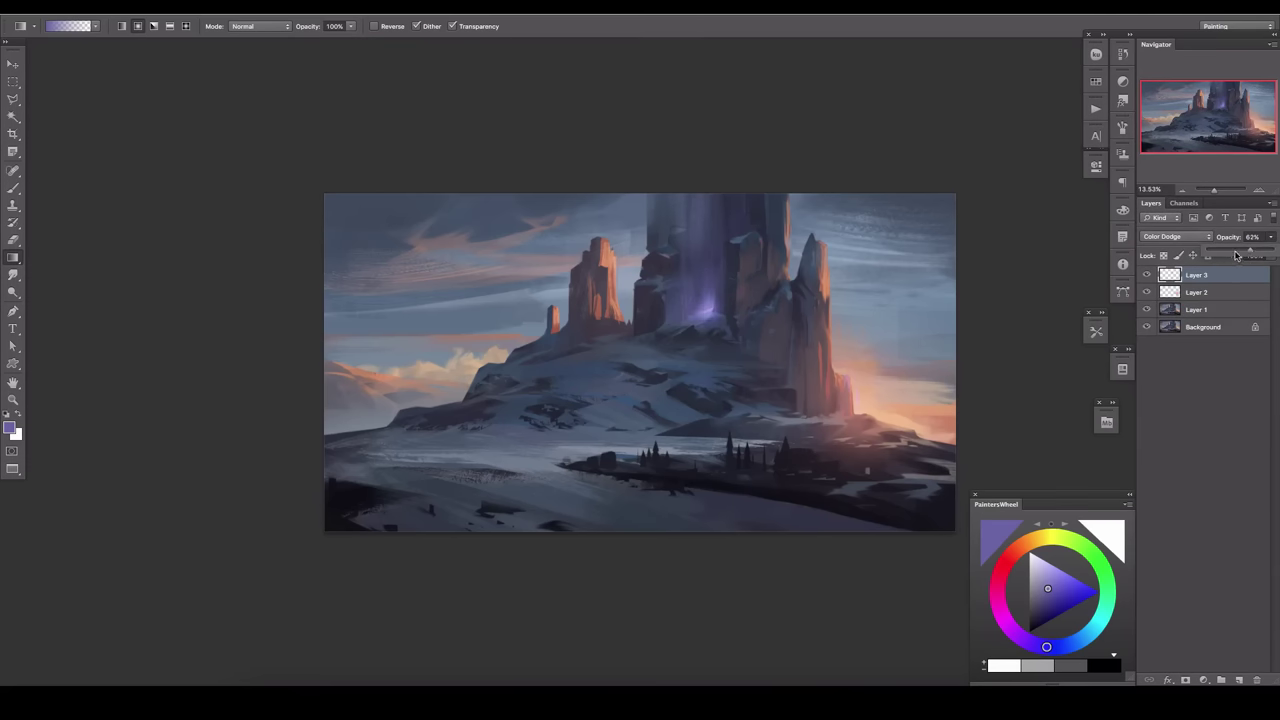
{"action": "left_click_drag", "start_coordinate": [611, 430], "coordinate": [590, 380]}
Add Layer 4 and sample a darker grey-blue from the snowy hill.
{"action": "key", "text": "b"}
{"action": "scroll", "coordinate": [600, 437], "scroll_direction": "up", "scroll_amount": 2}
{"action": "left_click", "coordinate": [604, 437], "text": "alt"}
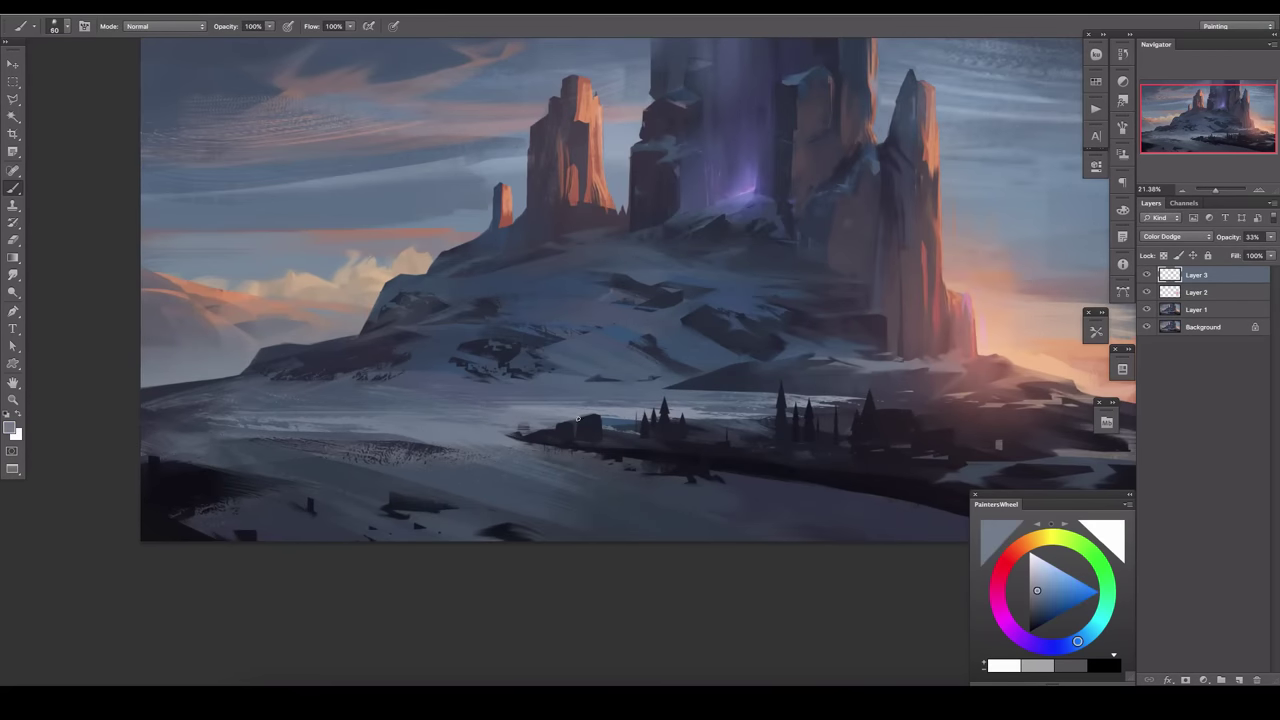
{"action": "key", "text": "ctrl+shift+alt+n"}
{"action": "left_click", "coordinate": [560, 414], "text": "alt"}
Brush a light snowfield stroke, then stamp dark tree-shaped pine silhouettes on the left hillside on Layer 5.
{"action": "left_click_drag", "start_coordinate": [530, 425], "coordinate": [612, 427]}
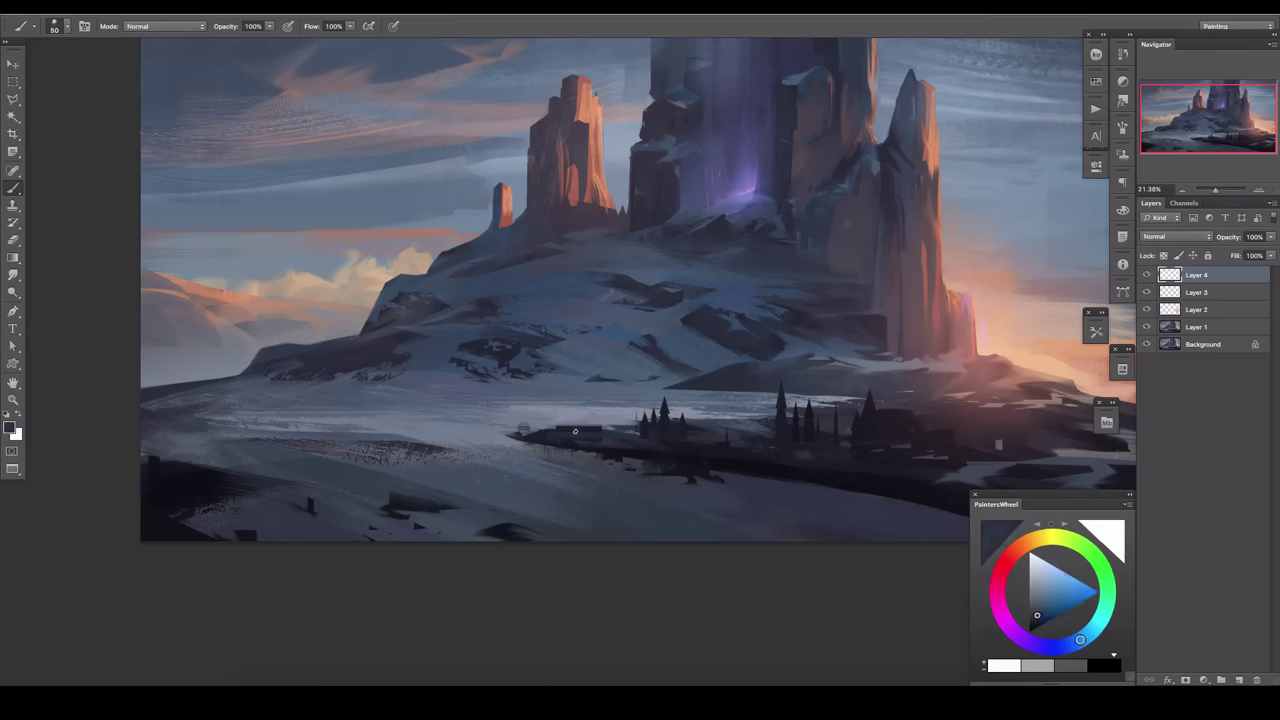
{"action": "left_click", "coordinate": [1238, 680]}
{"action": "key", "text": "u"}
{"action": "left_click", "coordinate": [413, 26]}
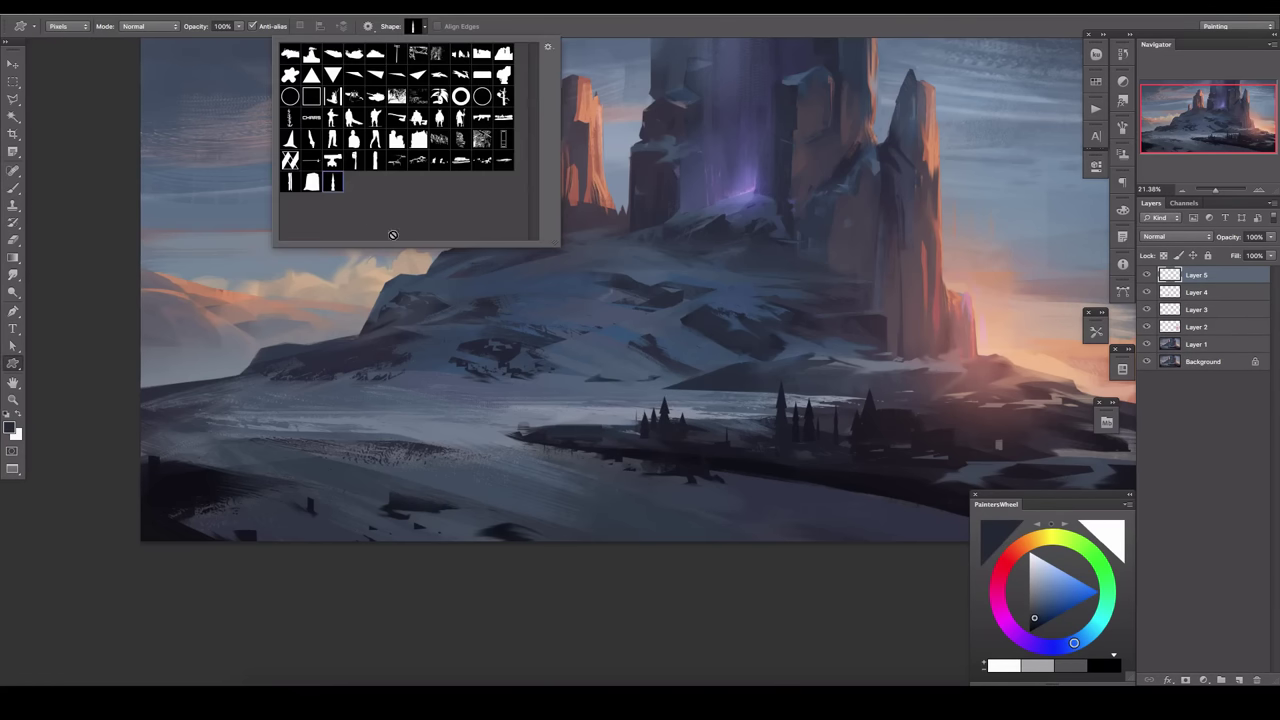
{"action": "left_click", "coordinate": [333, 185]}
{"action": "left_click_drag", "start_coordinate": [569, 432], "coordinate": [632, 380]}
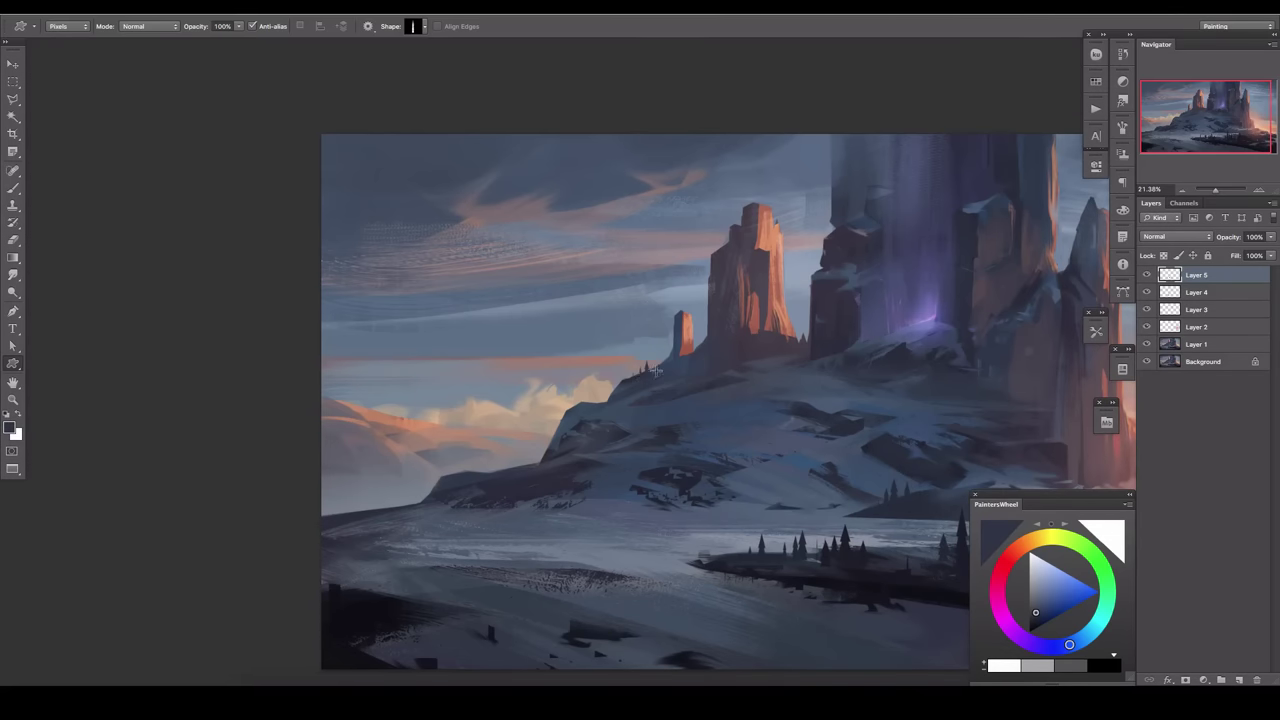
{"action": "left_click_drag", "start_coordinate": [953, 444], "coordinate": [596, 419]}
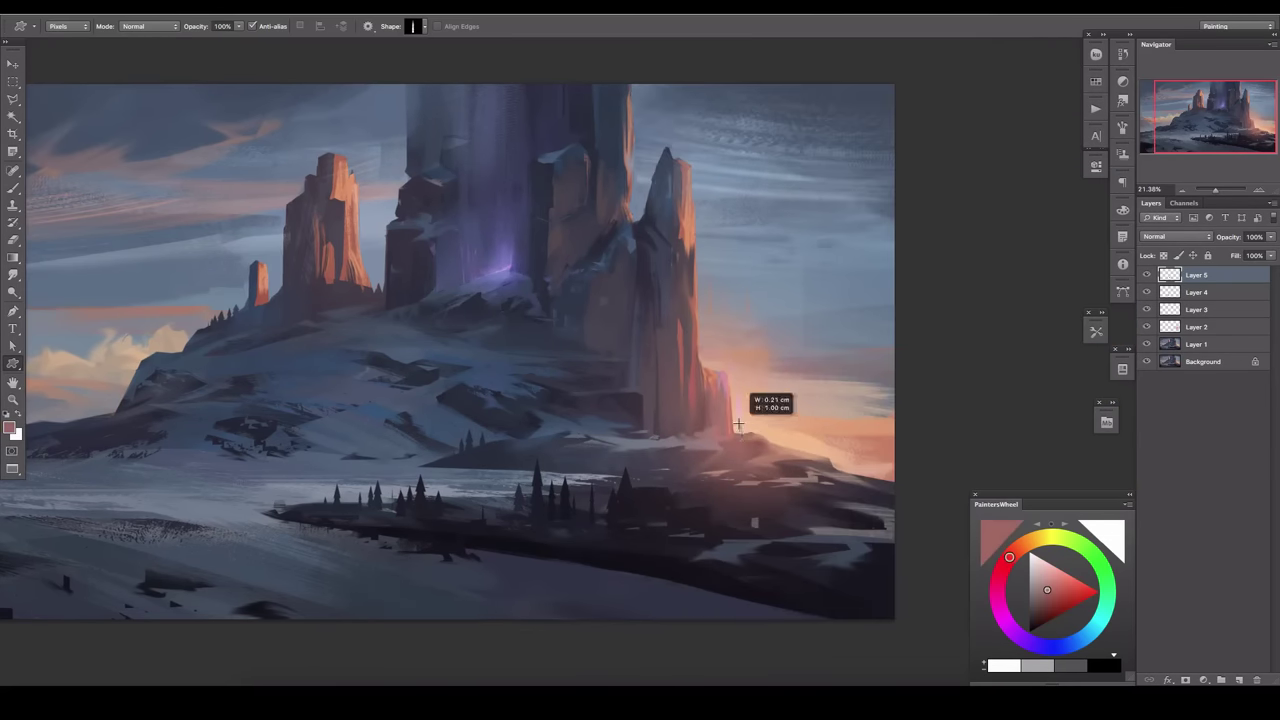
{"action": "left_click_drag", "start_coordinate": [529, 391], "coordinate": [735, 391]}
{"action": "mouse_move", "coordinate": [478, 448]}
{"action": "left_mouse_down"}
{"action": "mouse_move", "coordinate": [458, 385]}
{"action": "mouse_move", "coordinate": [440, 375]}
{"action": "mouse_move", "coordinate": [476, 328]}
{"action": "mouse_move", "coordinate": [450, 321]}
{"action": "left_mouse_up"}
{"action": "key", "text": "ctrl+alt+z"}
{"action": "left_click_drag", "start_coordinate": [560, 322], "coordinate": [559, 296]}
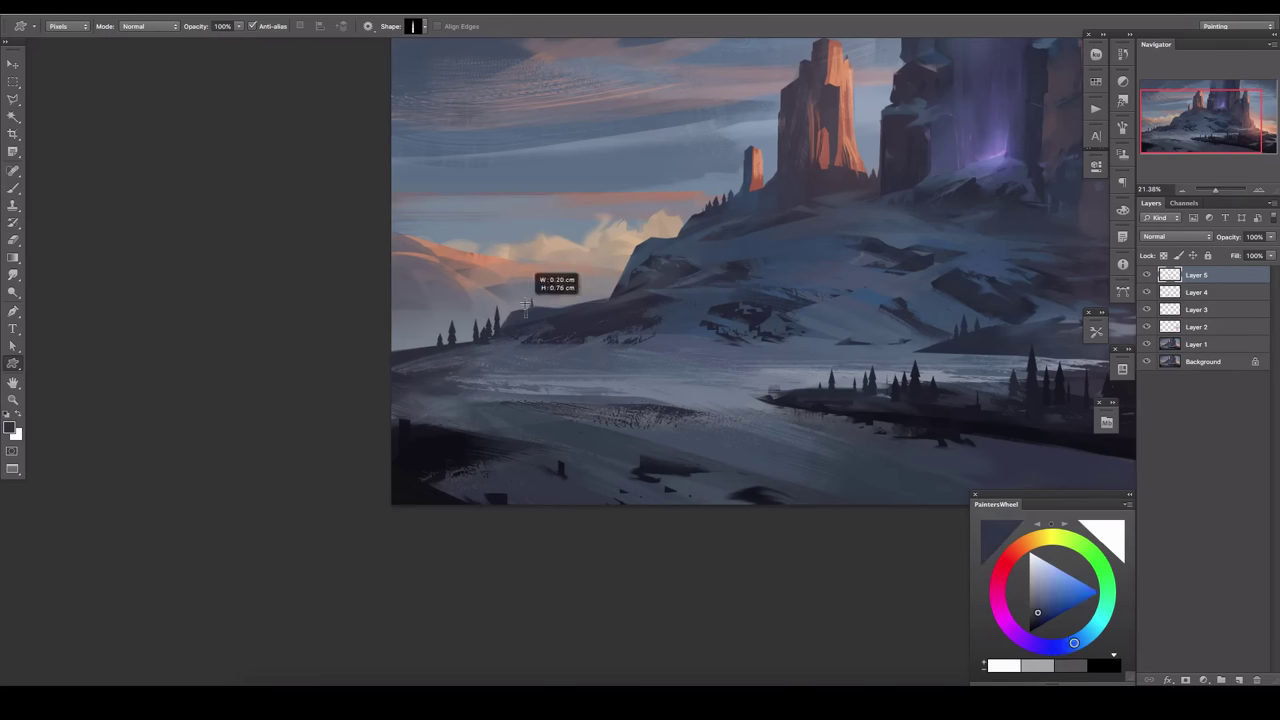
Fade some trees, flip the canvas back, and draw a pinkish triangle on the sunlit rock.
{"action": "key", "text": "e"}
{"action": "left_click_drag", "start_coordinate": [485, 330], "coordinate": [482, 392]}
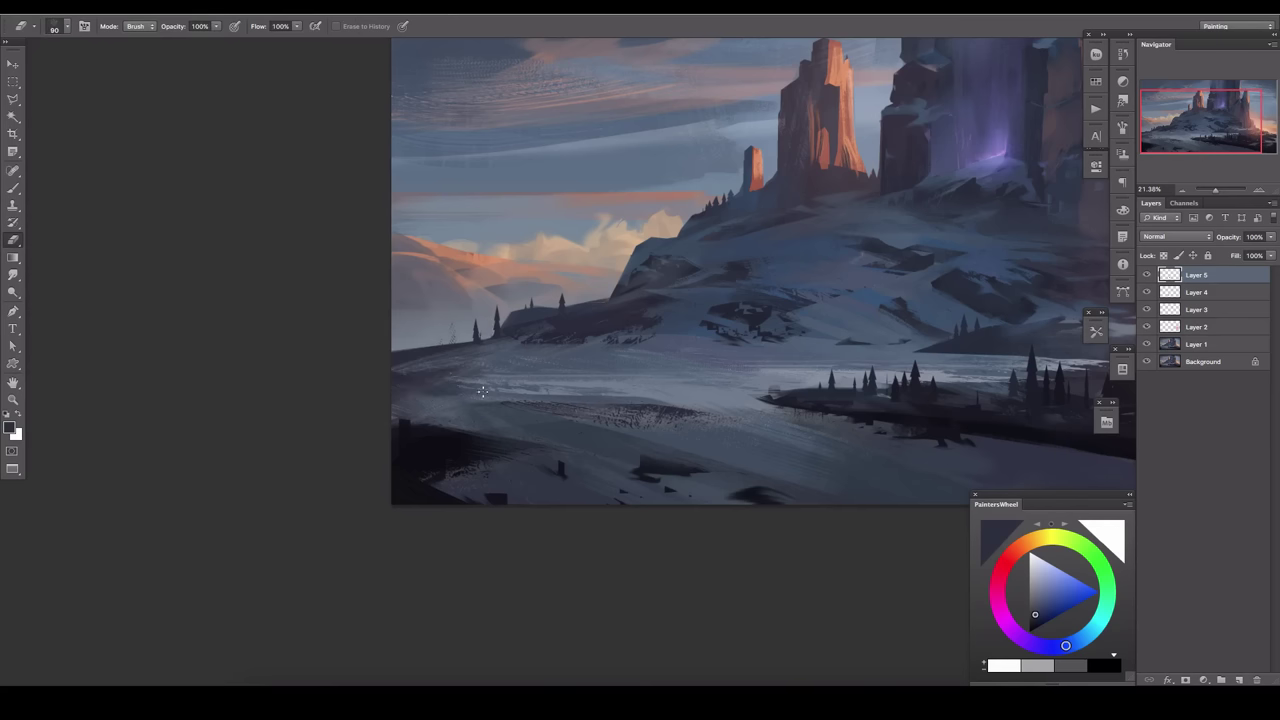
{"action": "key", "text": "ctrl+shift+h"}
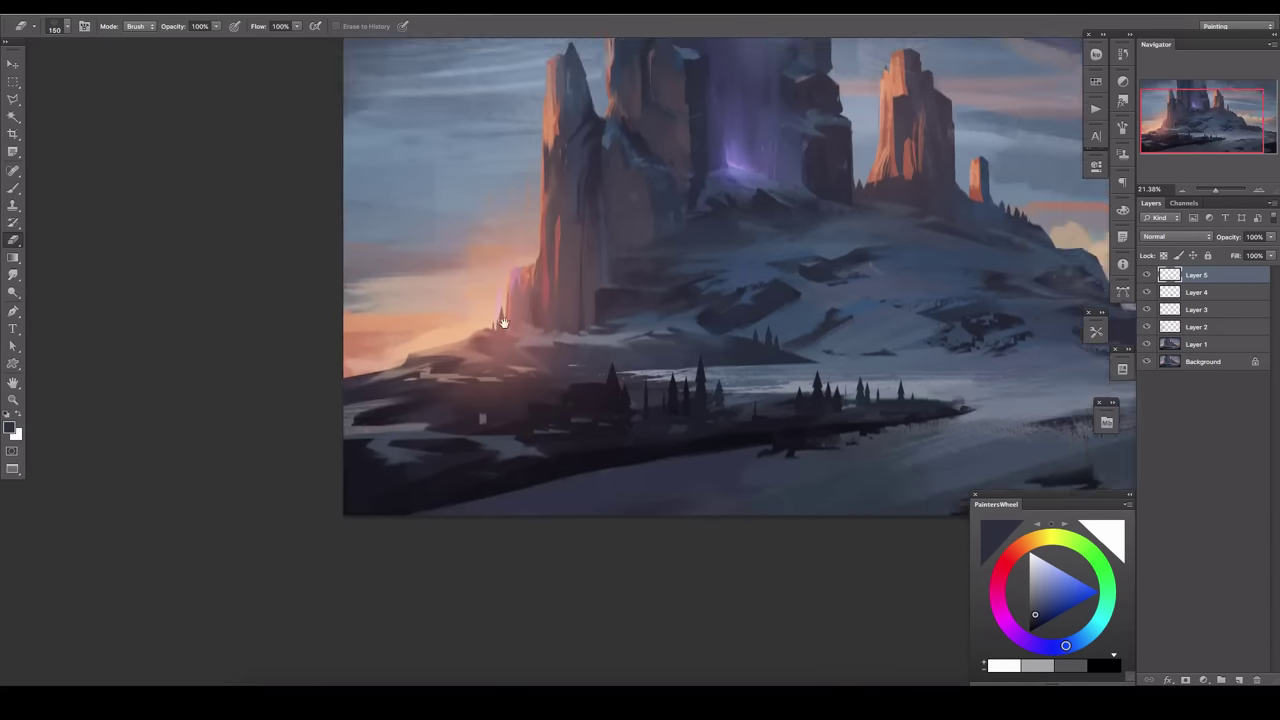
{"action": "key", "text": "u"}
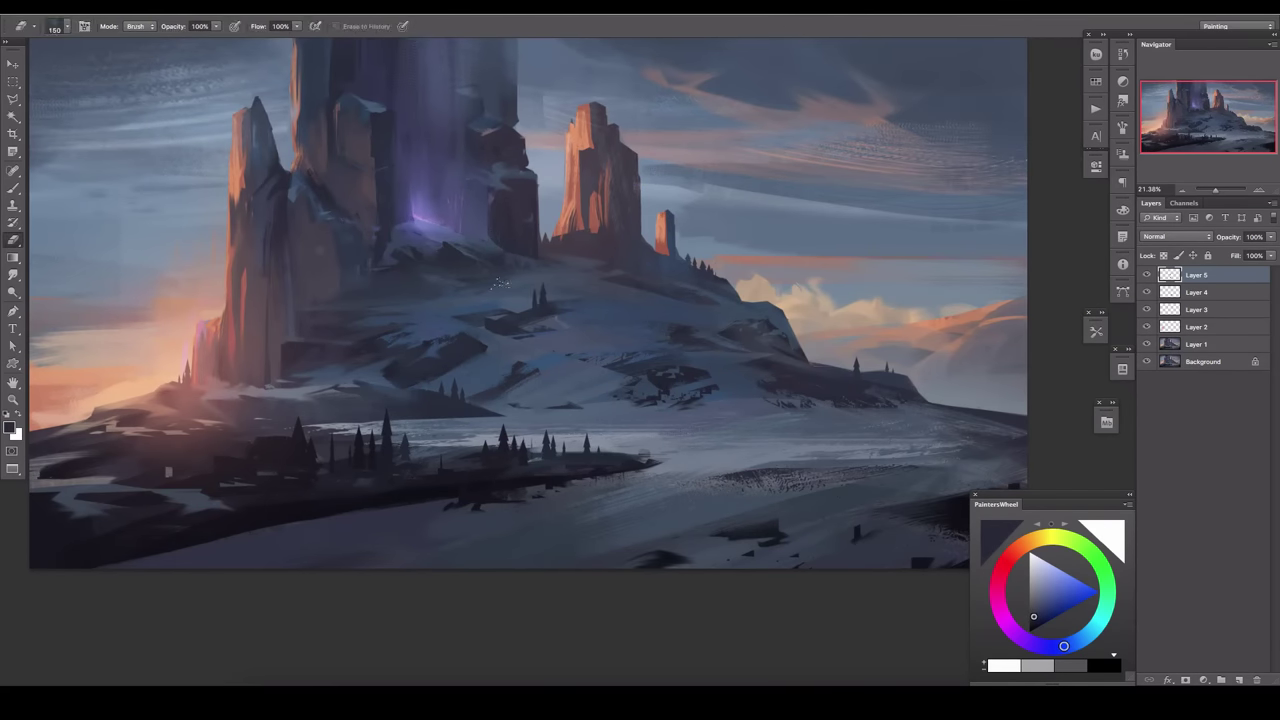
{"action": "left_click", "coordinate": [420, 26]}
{"action": "double_click", "coordinate": [300, 110]}
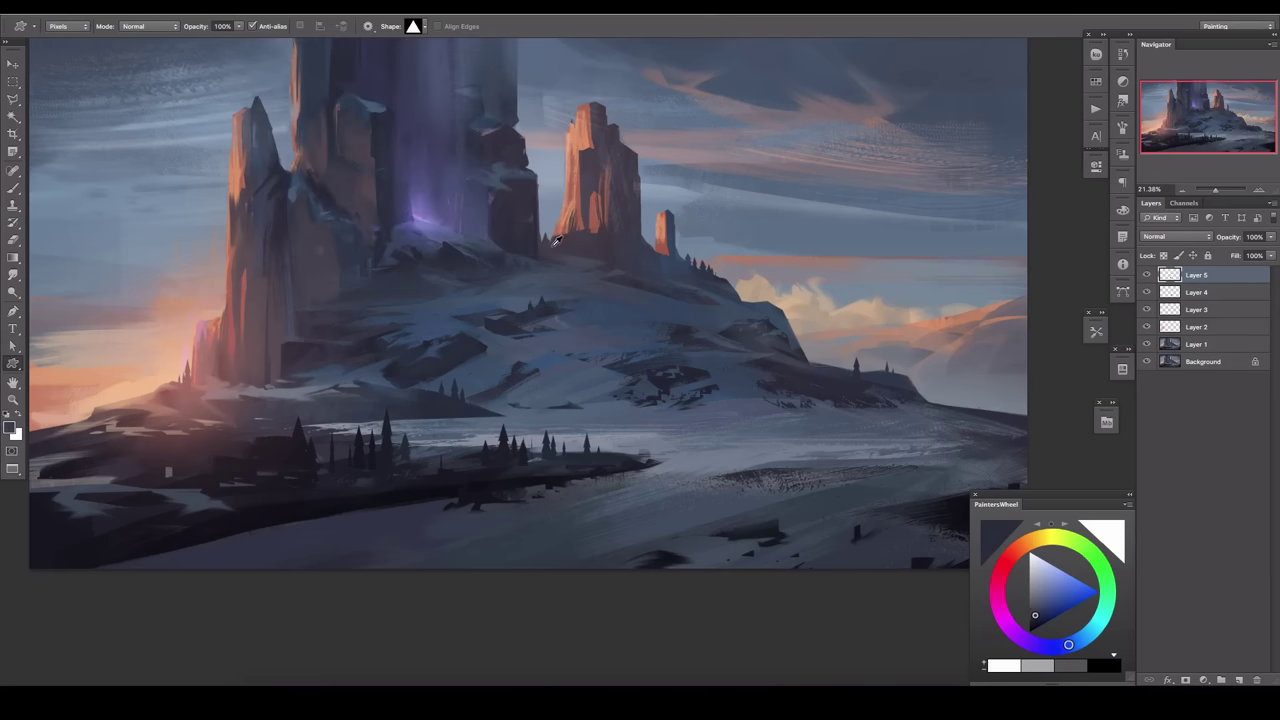
{"action": "scroll", "coordinate": [530, 330], "scroll_direction": "left", "scroll_amount": 5}
{"action": "left_click", "coordinate": [440, 345], "text": "alt"}
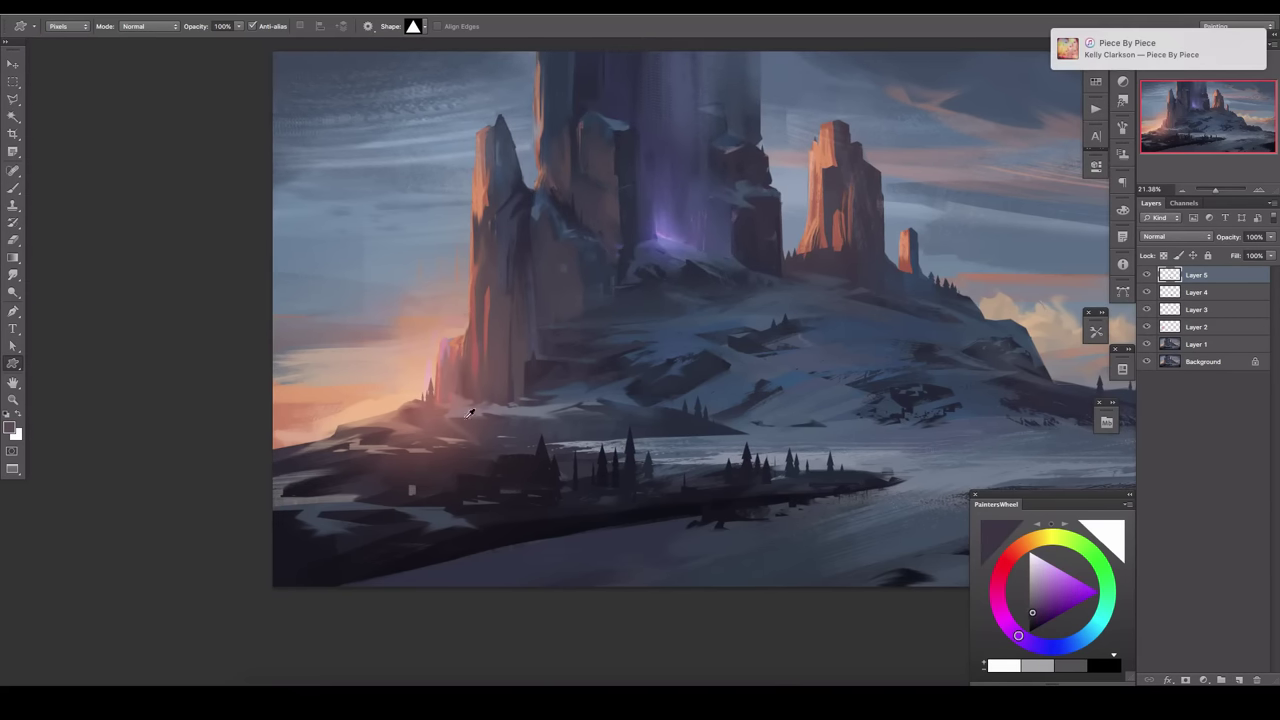
{"action": "left_click_drag", "start_coordinate": [418, 355], "coordinate": [408, 393]}
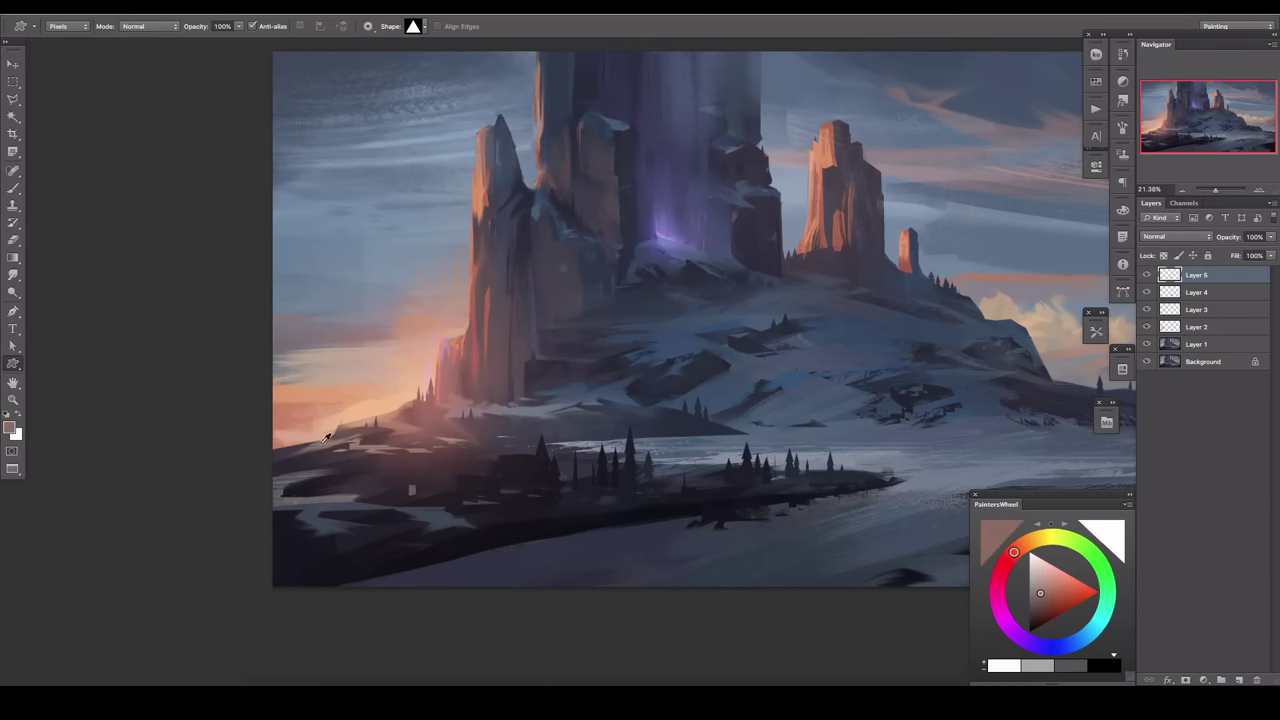
{"action": "left_click", "coordinate": [697, 434], "text": "alt"}
{"action": "scroll", "coordinate": [713, 338], "scroll_direction": "right", "scroll_amount": 5}
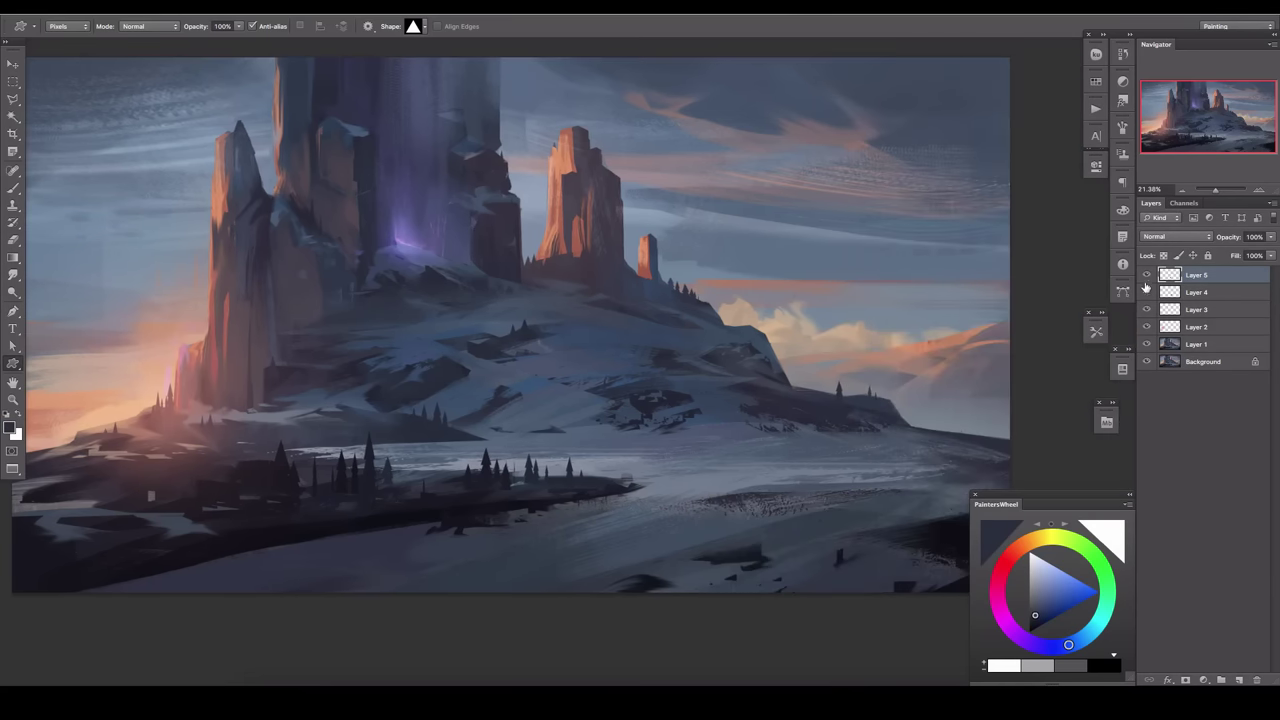
Paint red on a Color Dodge Layer 6 over the central rock, erasing part of the glow.
{"action": "key", "text": "ctrl+shift+alt+n"}
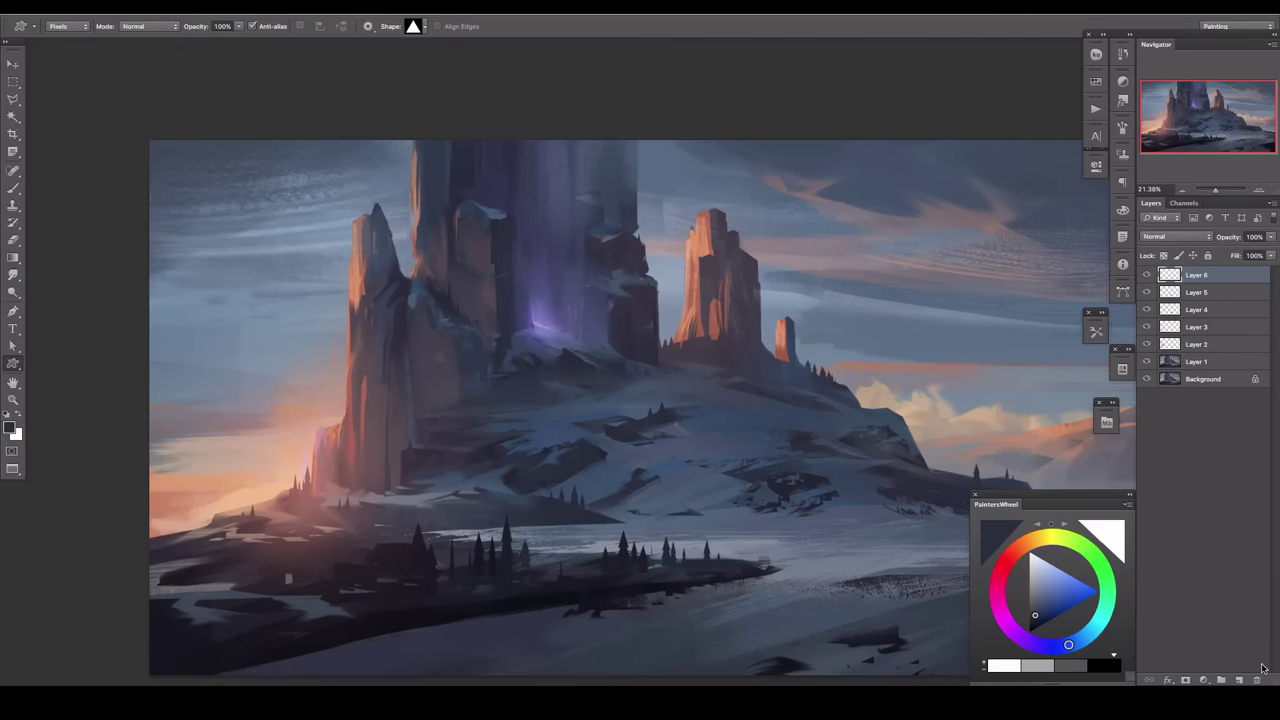
{"action": "key", "text": "b"}
{"action": "left_click", "coordinate": [1177, 236]}
{"action": "left_click", "coordinate": [1160, 394]}
{"action": "left_click", "coordinate": [1014, 552]}
{"action": "left_click_drag", "start_coordinate": [478, 250], "coordinate": [495, 342]}
{"action": "left_click", "coordinate": [1177, 236]}
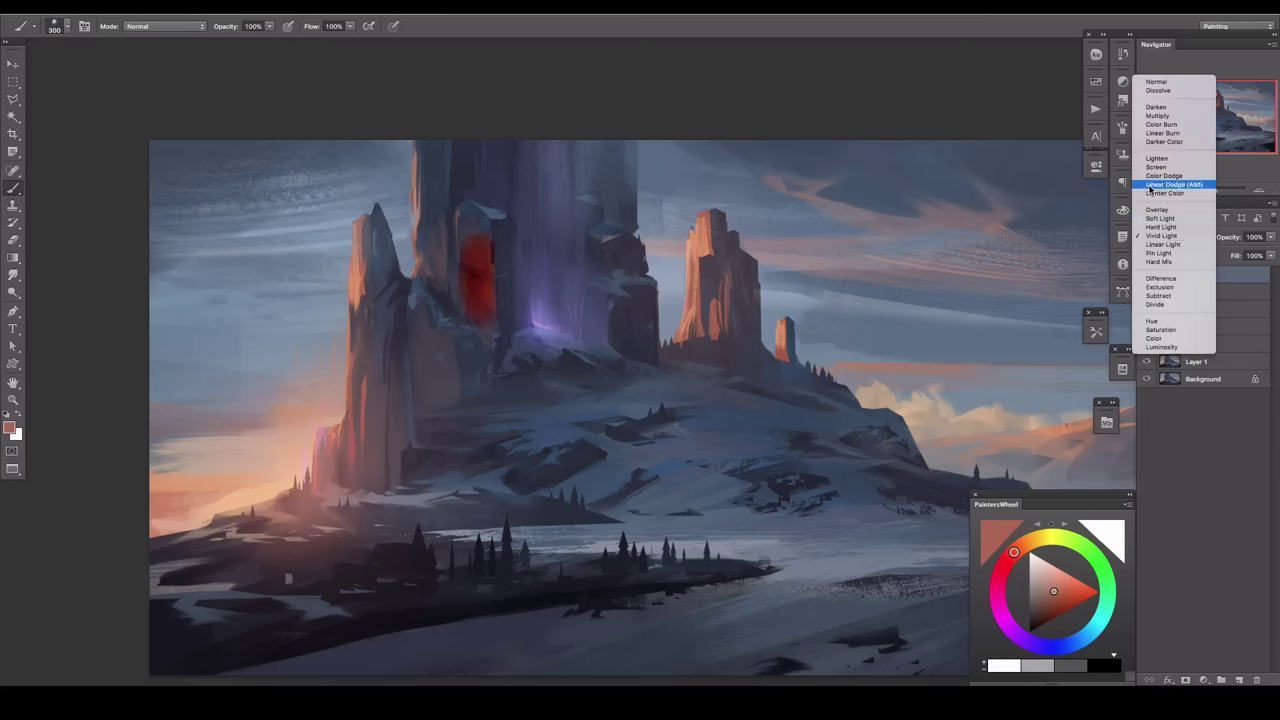
{"action": "left_click", "coordinate": [1165, 211]}
{"action": "key", "text": "e"}
{"action": "left_click_drag", "start_coordinate": [484, 240], "coordinate": [486, 322]}
{"action": "key", "text": "bracketleft"}
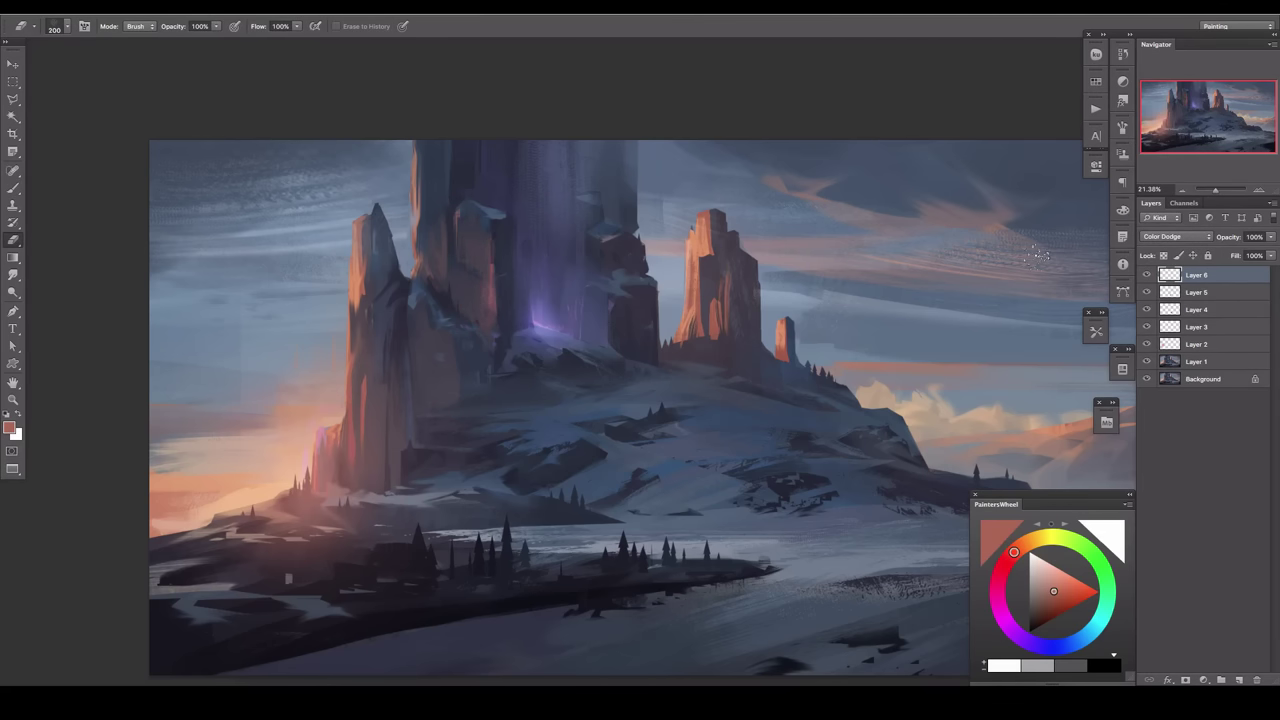